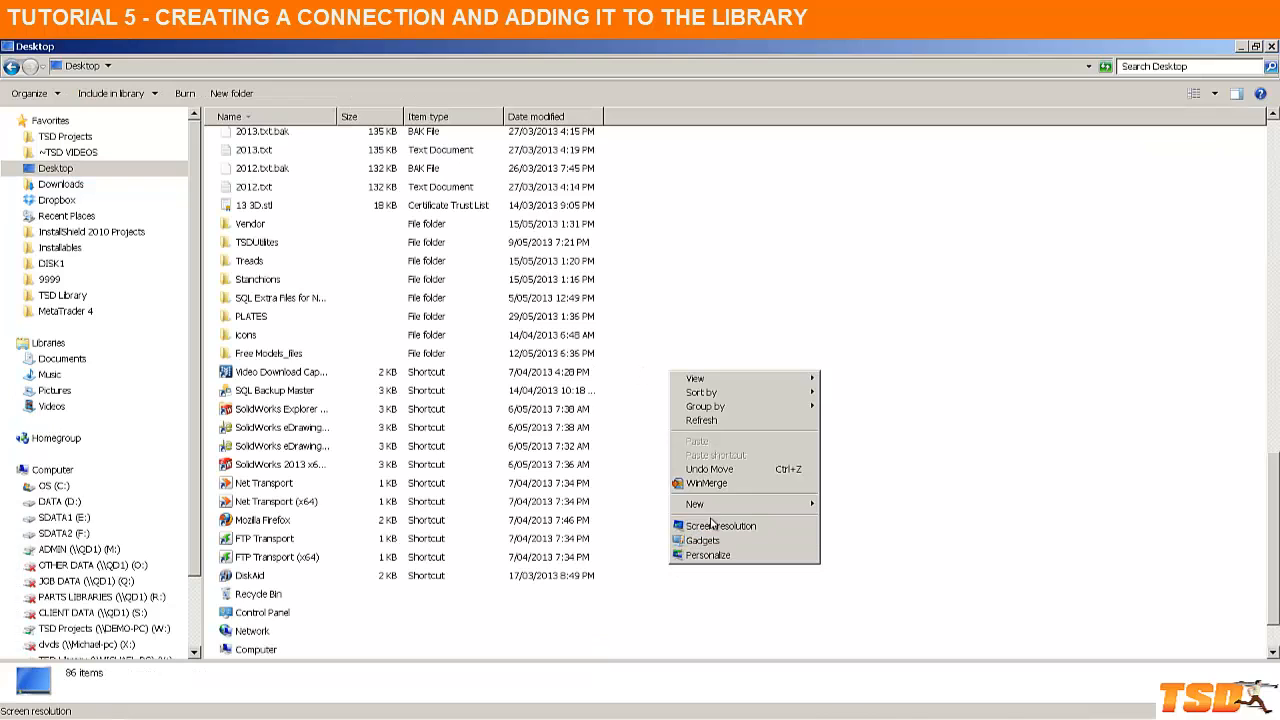
# Step: Create a new folder named CONNECTIONS on the Desktop
pyautogui.moveTo(760, 505)
pyautogui.click(889, 507)
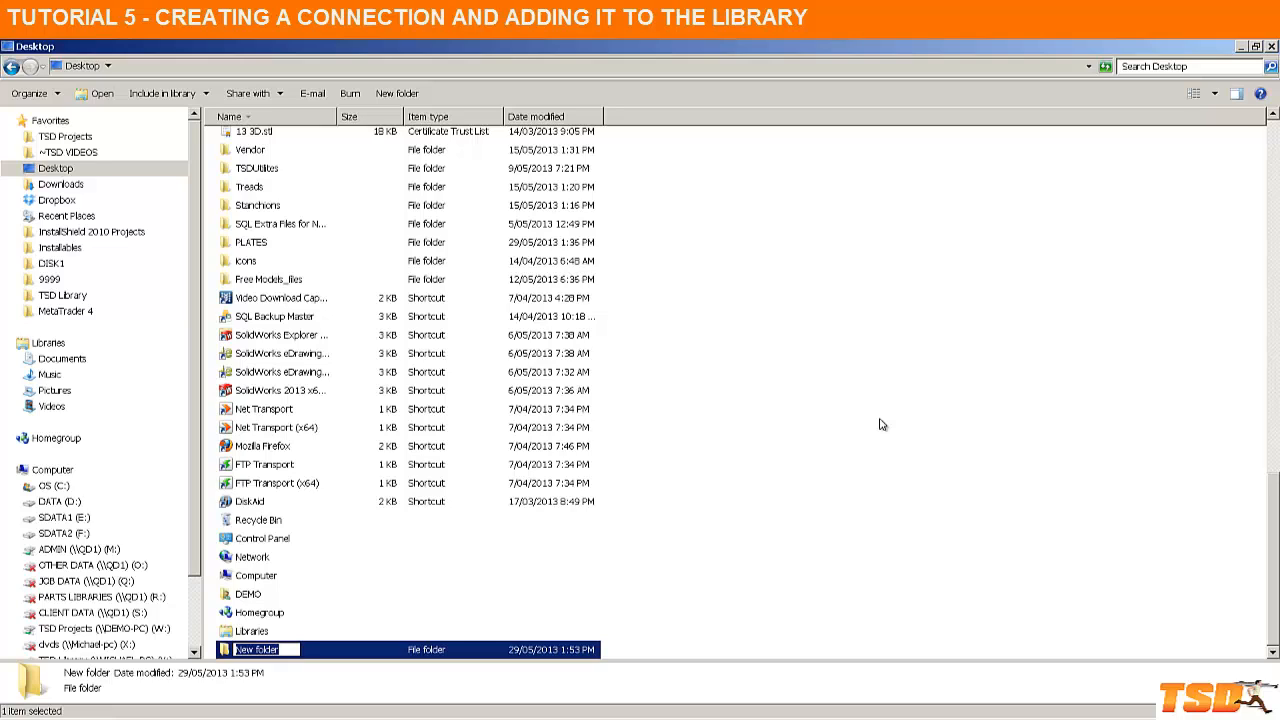
pyautogui.write('connection')
pyautogui.hotkey('shift', 'Home')
pyautogui.write('CONNECTIONS')
pyautogui.click(852, 416)
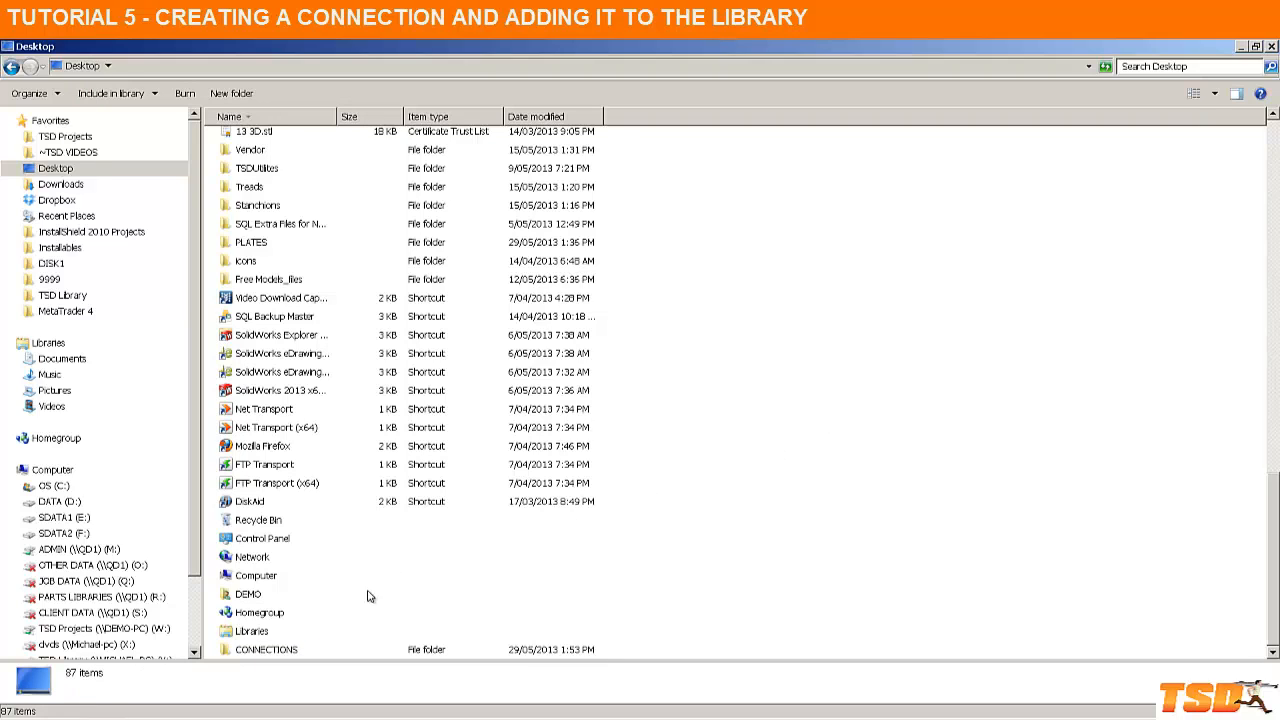
# Step: Create a subfolder named XXXX-CN01 inside the CONNECTIONS folder
pyautogui.doubleClick(260, 649)
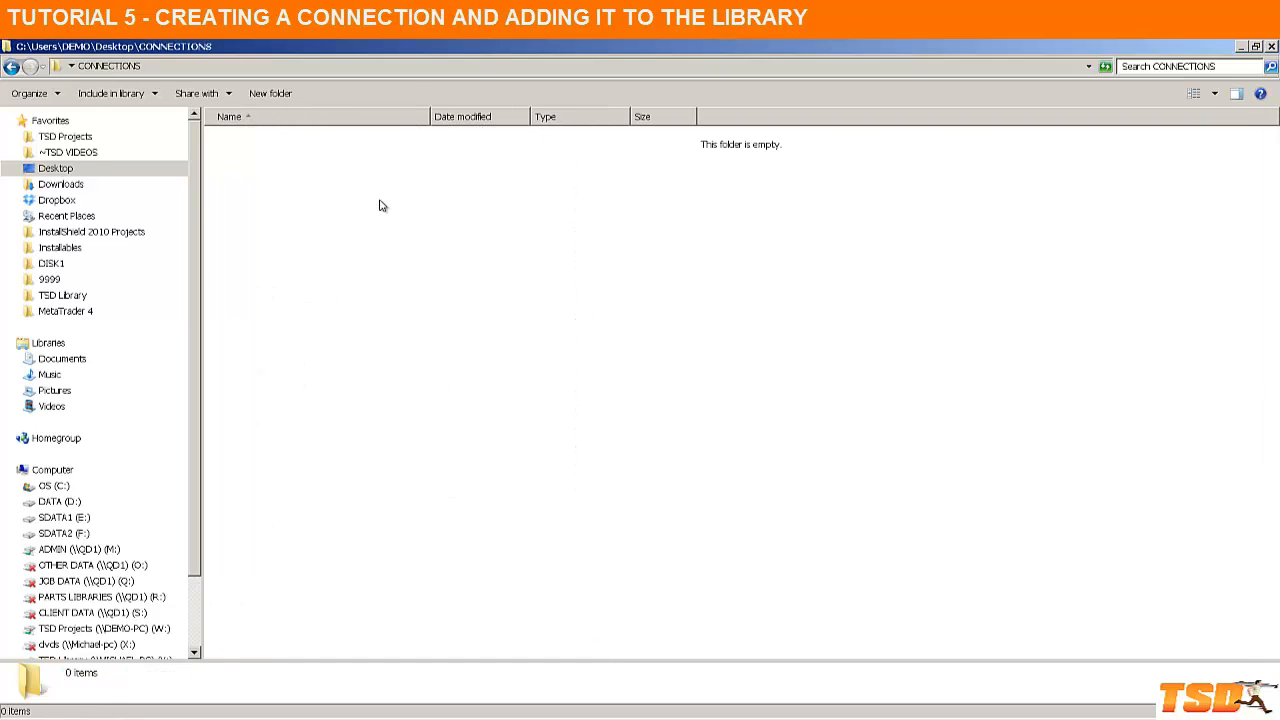
pyautogui.rightClick(310, 190)
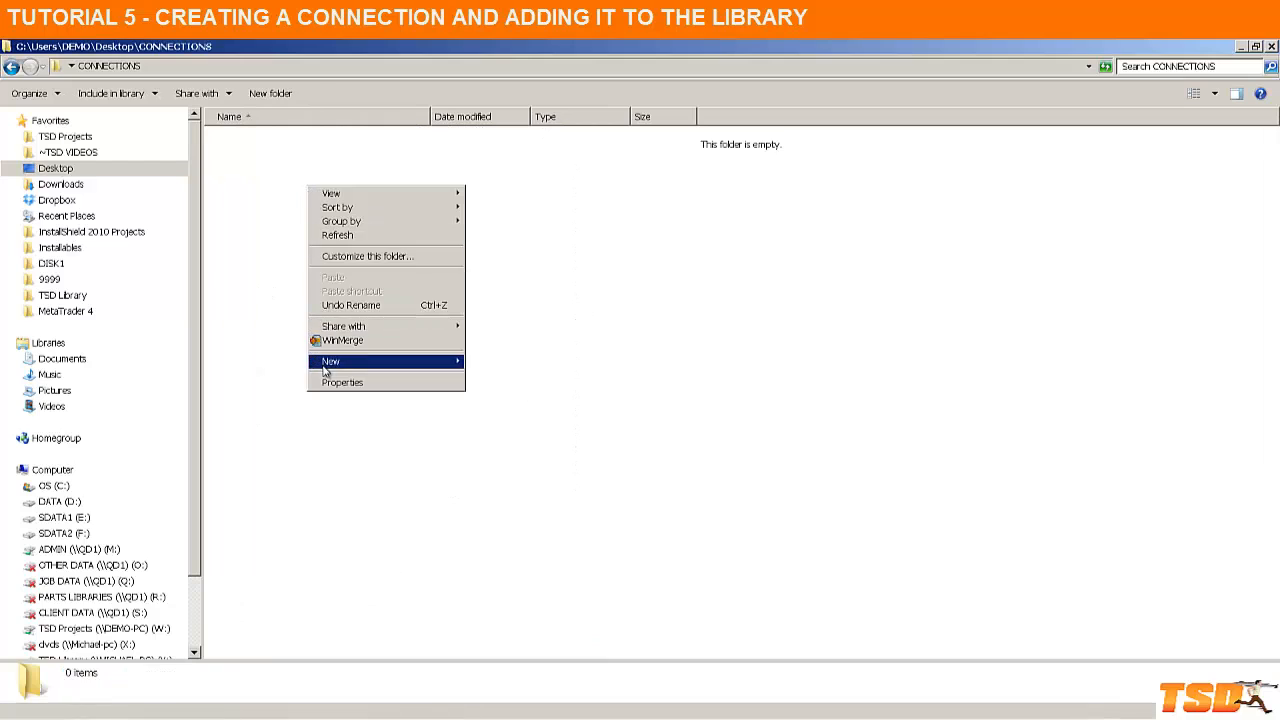
pyautogui.moveTo(320, 363)
pyautogui.click(480, 268)
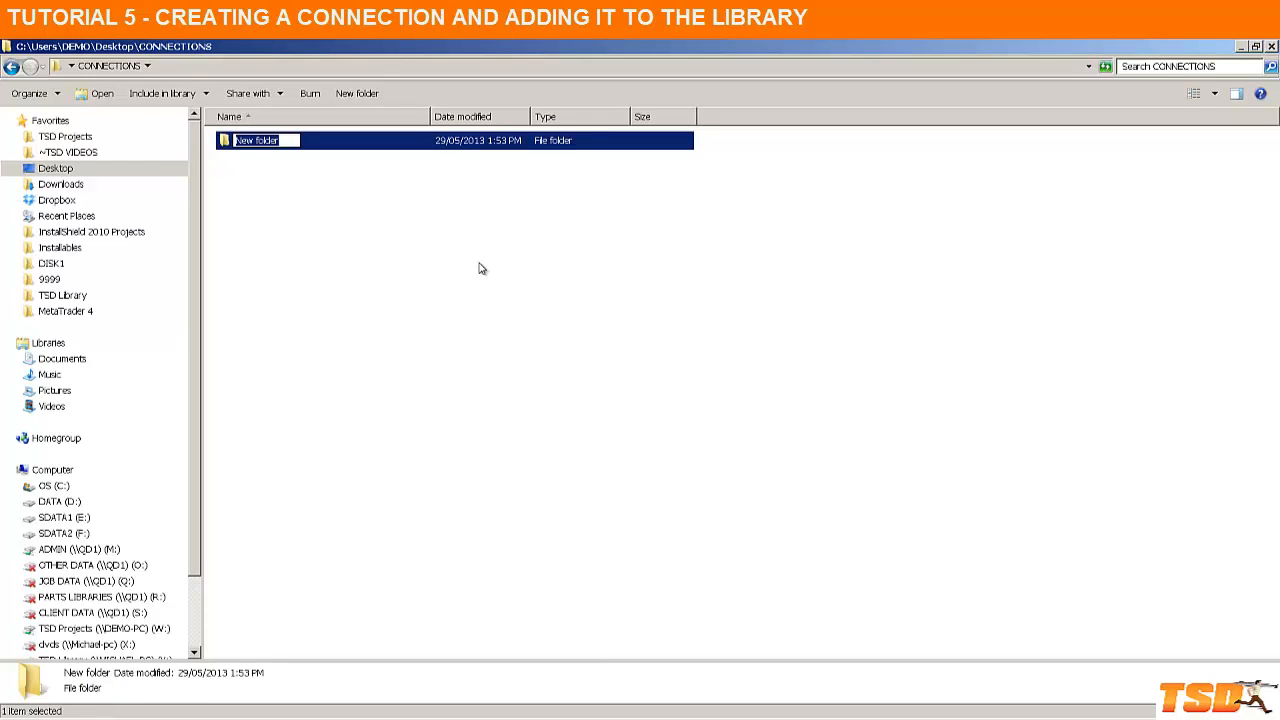
pyautogui.write('xxxx-CN01')
pyautogui.click(452, 255)
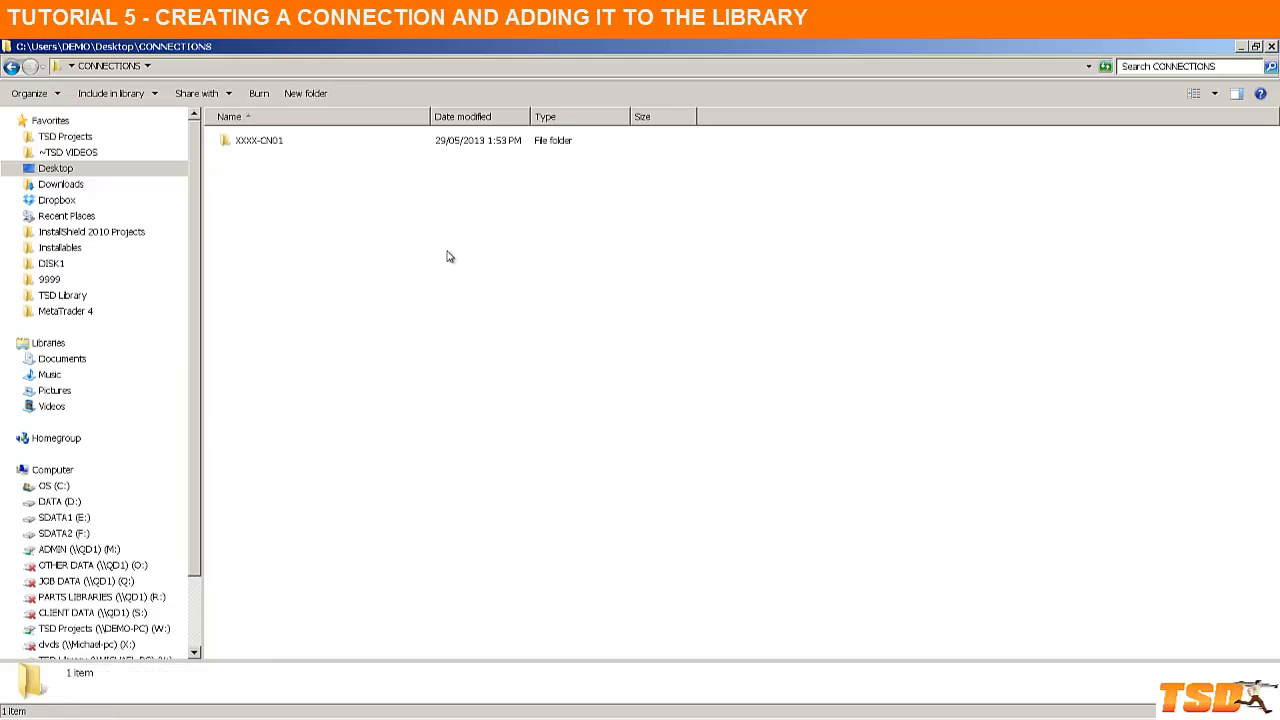
# Step: Create a second folder named BASEPLATES alongside XXXX-CN01 in the CONNECTIONS folder
pyautogui.rightClick(288, 212)
pyautogui.moveTo(331, 388)
pyautogui.click(482, 388)
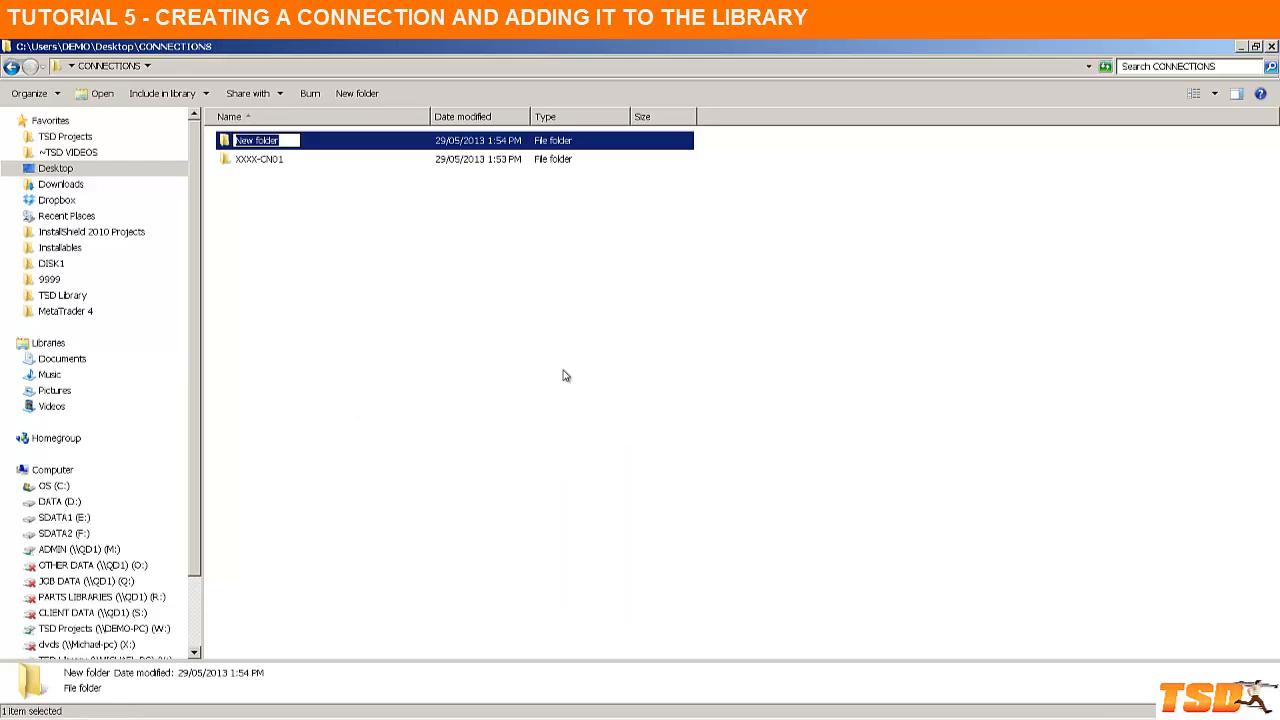
pyautogui.write('BASEPLATES')
pyautogui.click(563, 349)
# Step: Move the XXXX-CN01 folder into BASEPLATES and open it at its new location
pyautogui.moveTo(262, 166); pyautogui.dragTo(268, 144)
pyautogui.doubleClick(270, 144)
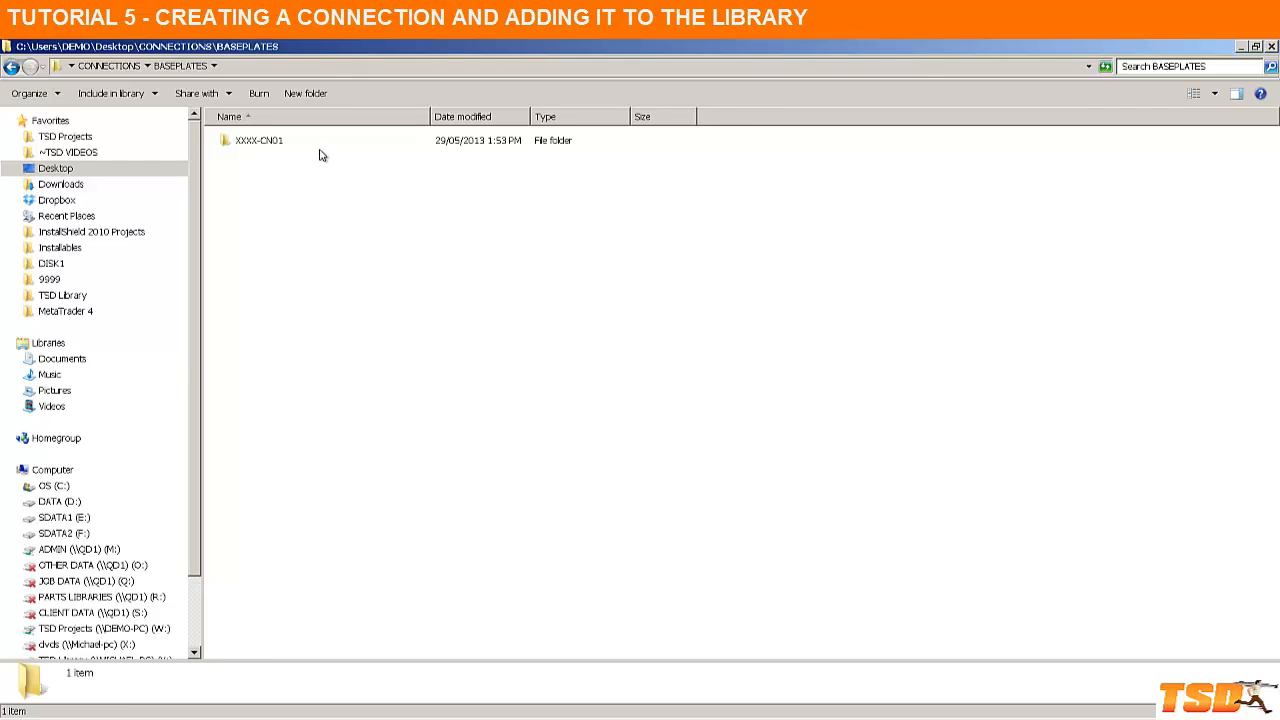
pyautogui.click(290, 147)
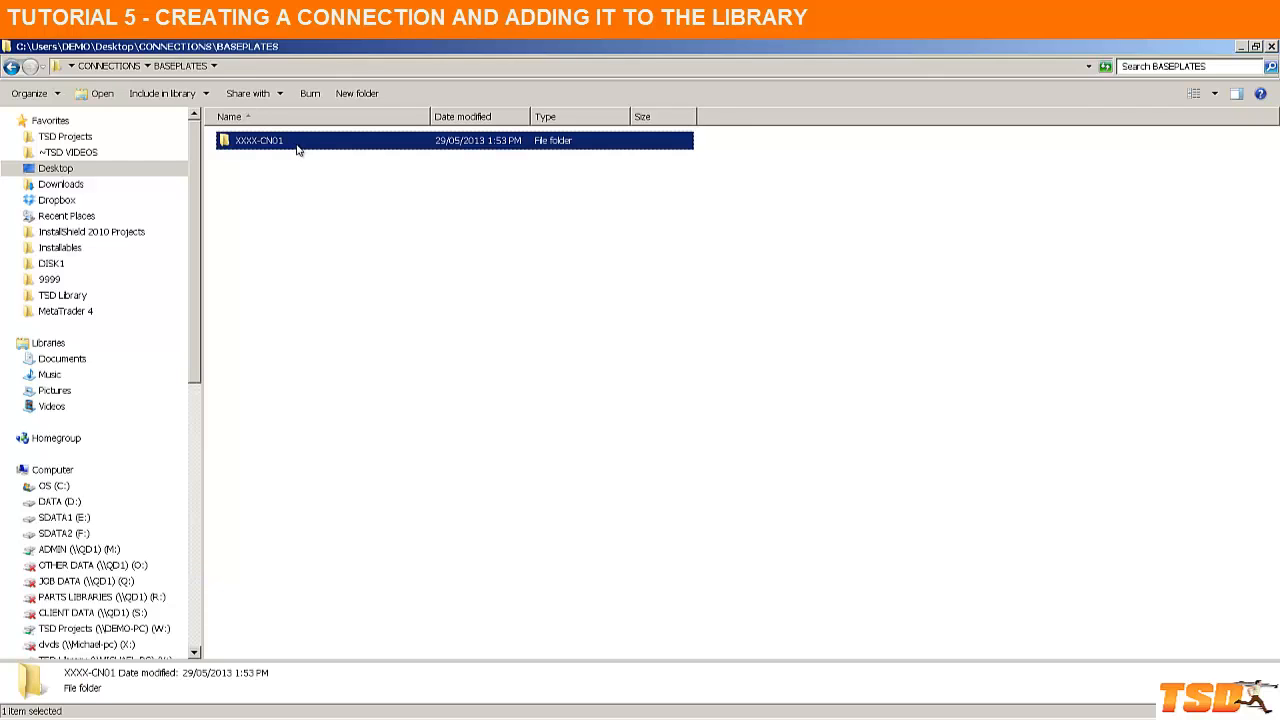
pyautogui.click(299, 143)
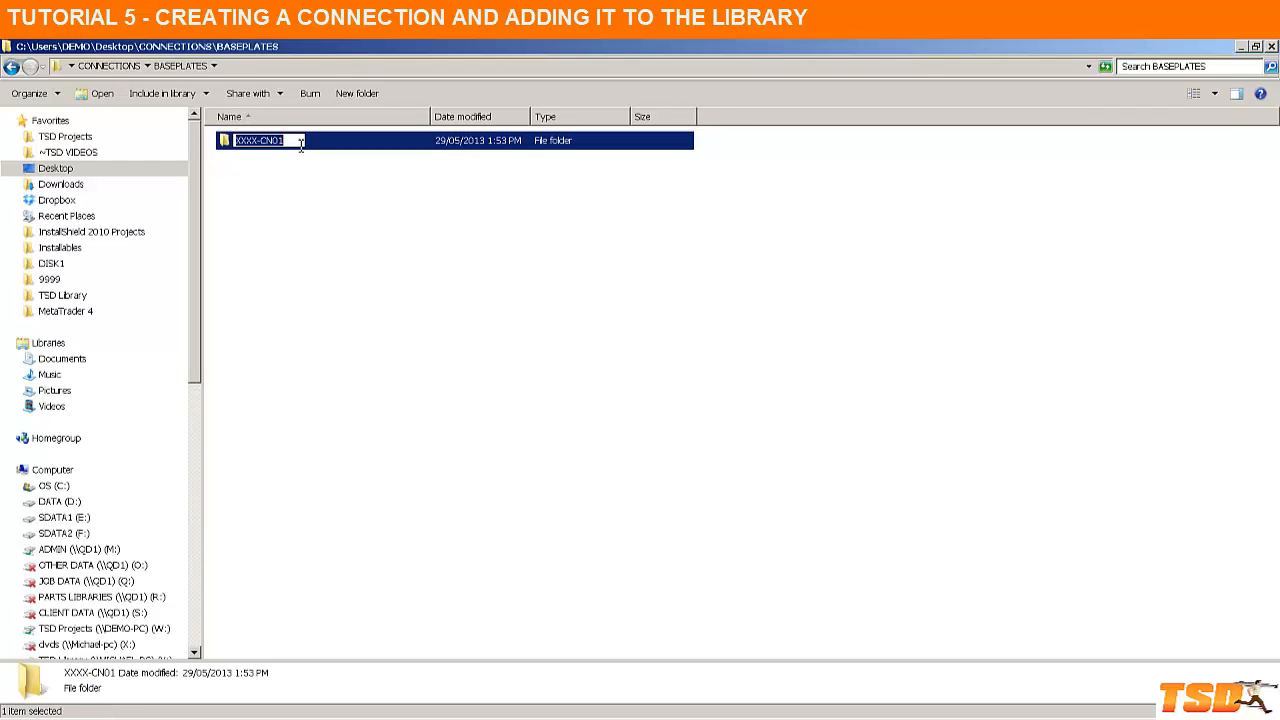
pyautogui.click(297, 183)
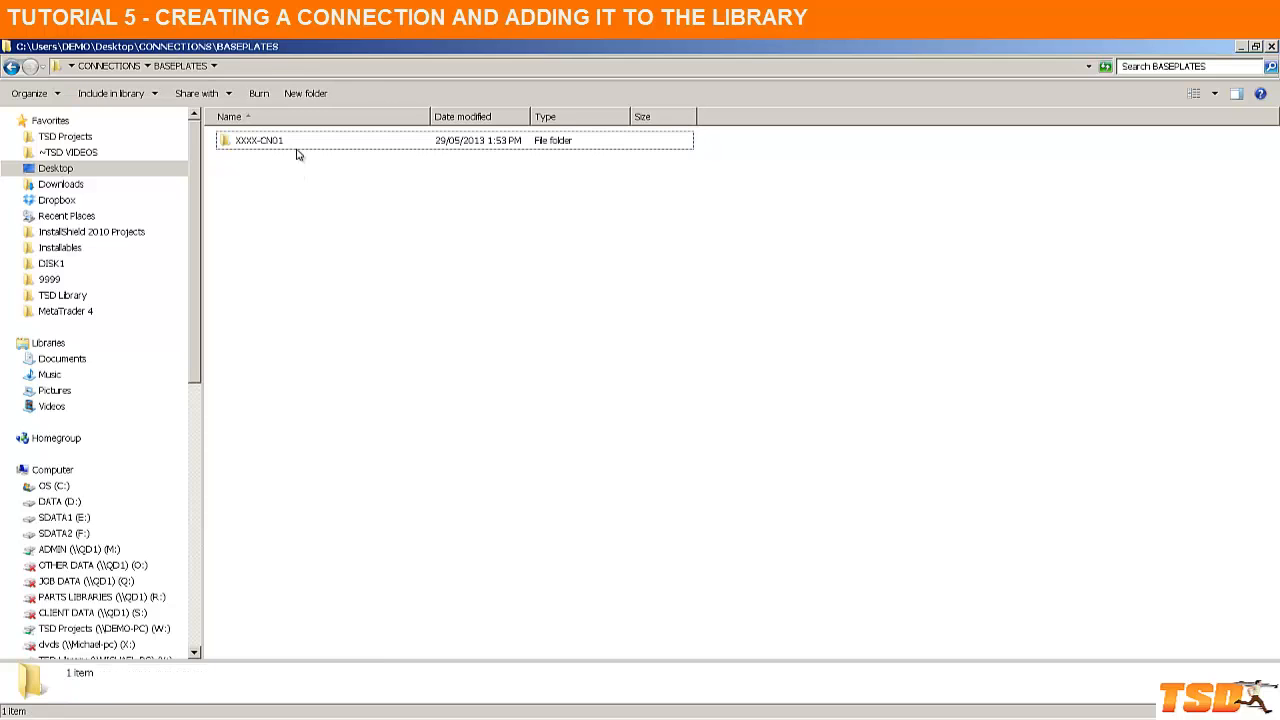
pyautogui.doubleClick(296, 150)
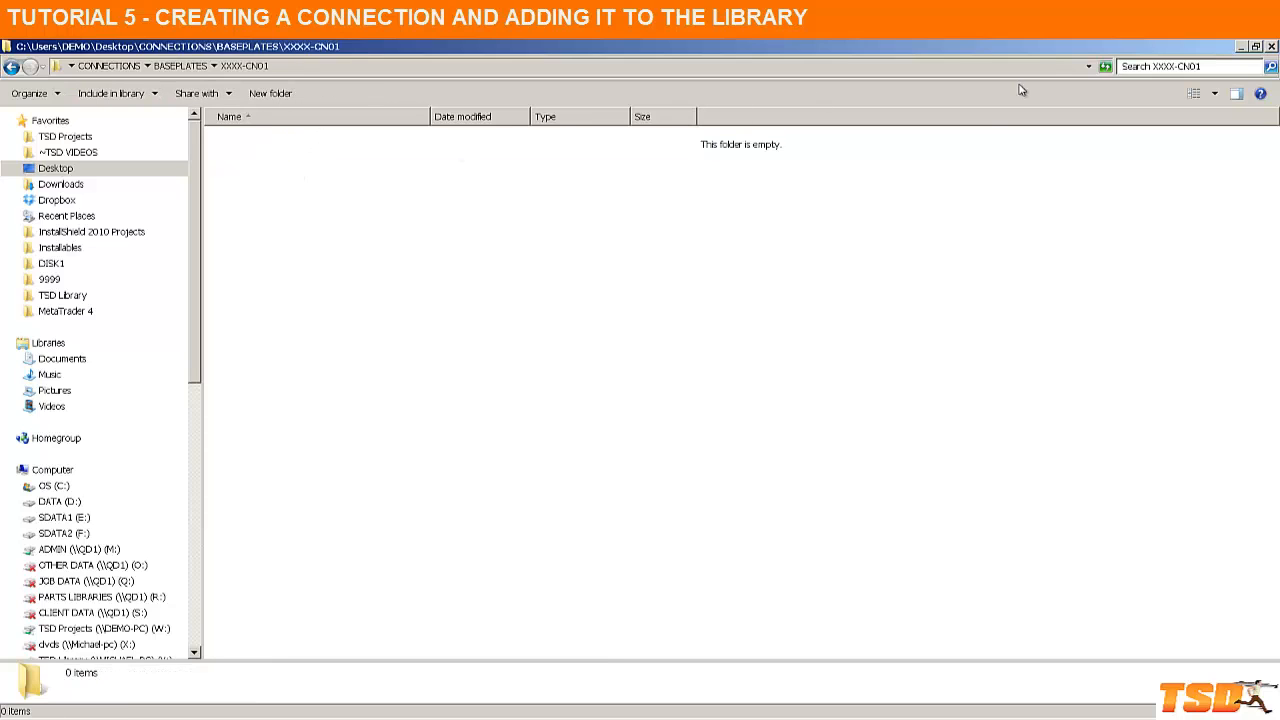
# Step: Switch to SolidWorks and create an empty assembly from the Assembly template, without inserting any component
pyautogui.click(1241, 47)
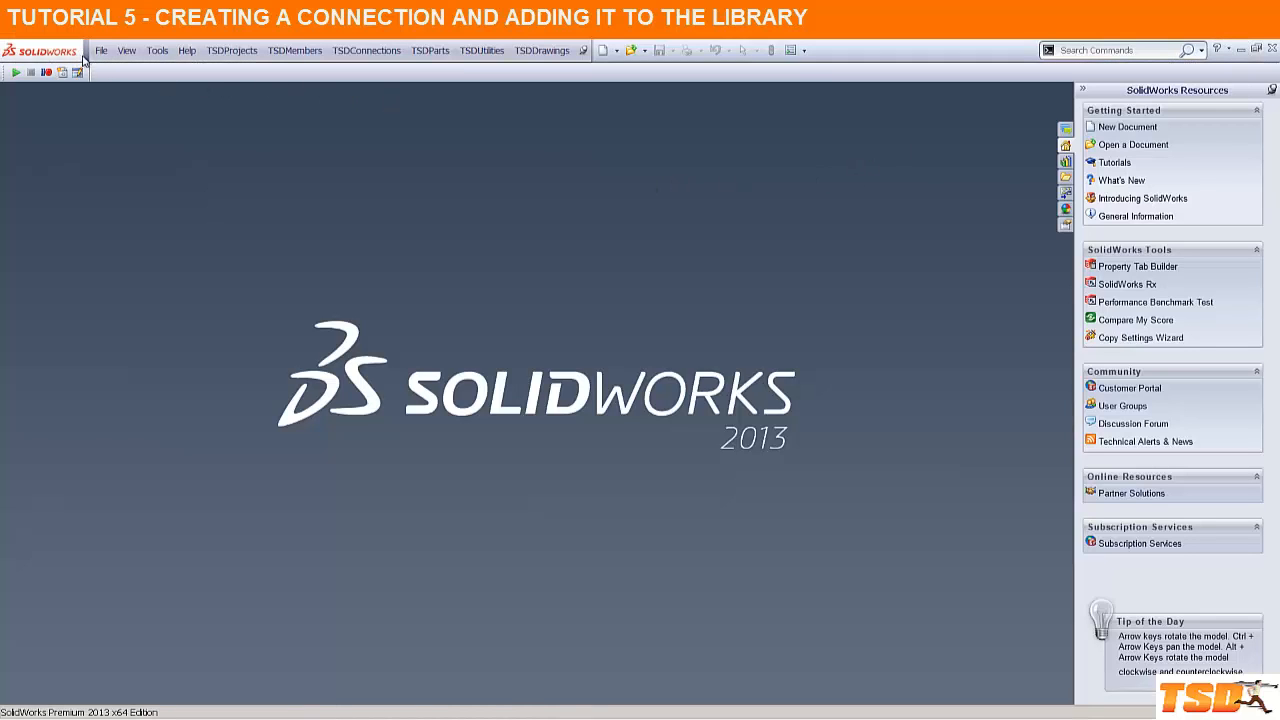
pyautogui.click(602, 50)
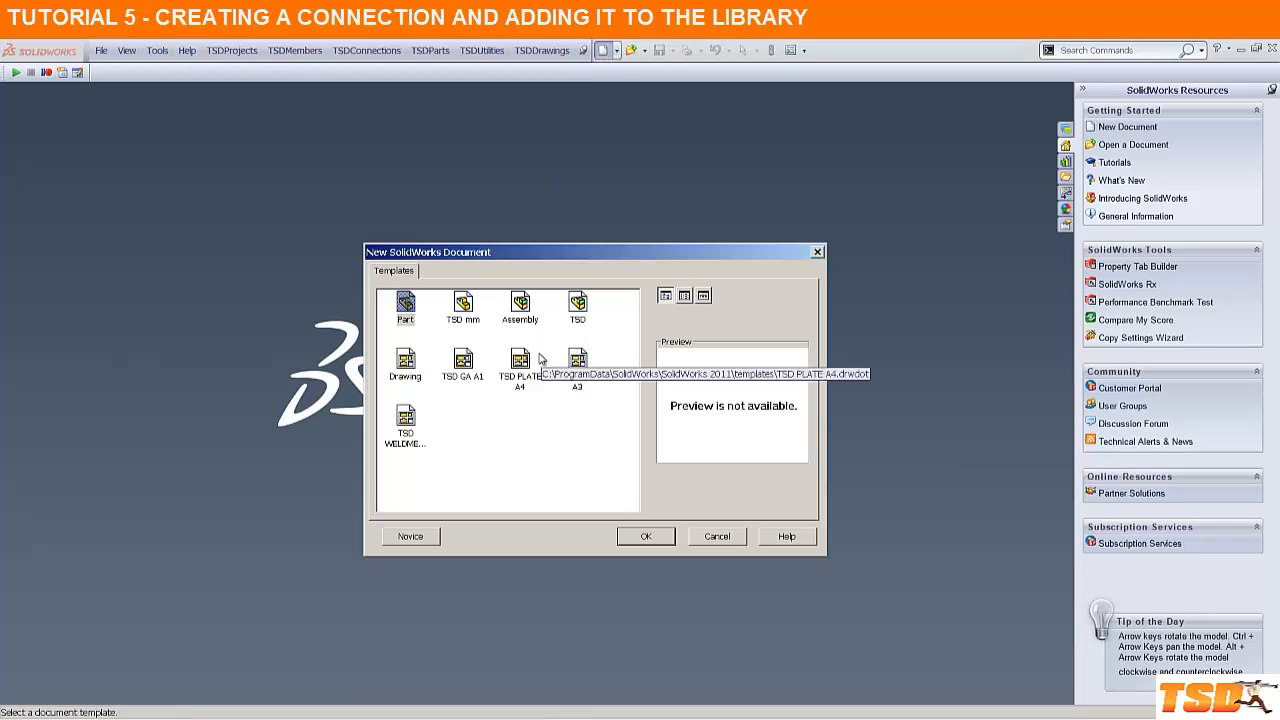
pyautogui.click(520, 316)
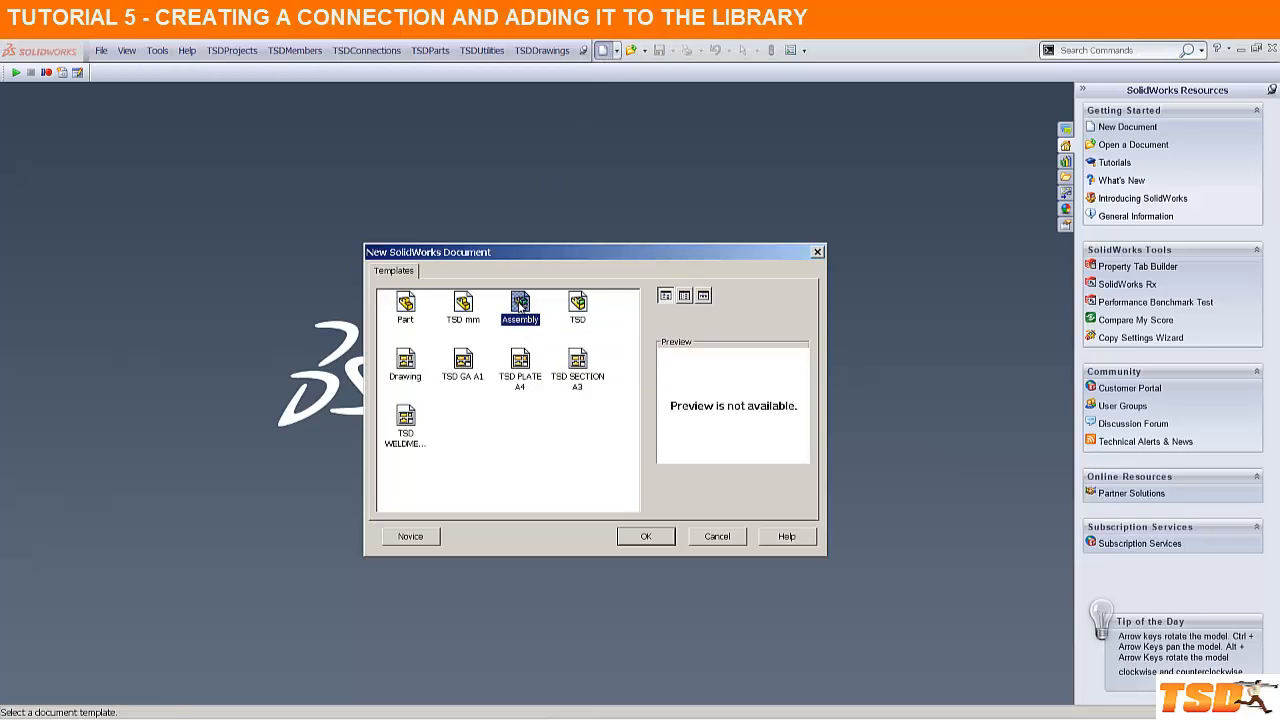
pyautogui.click(647, 535)
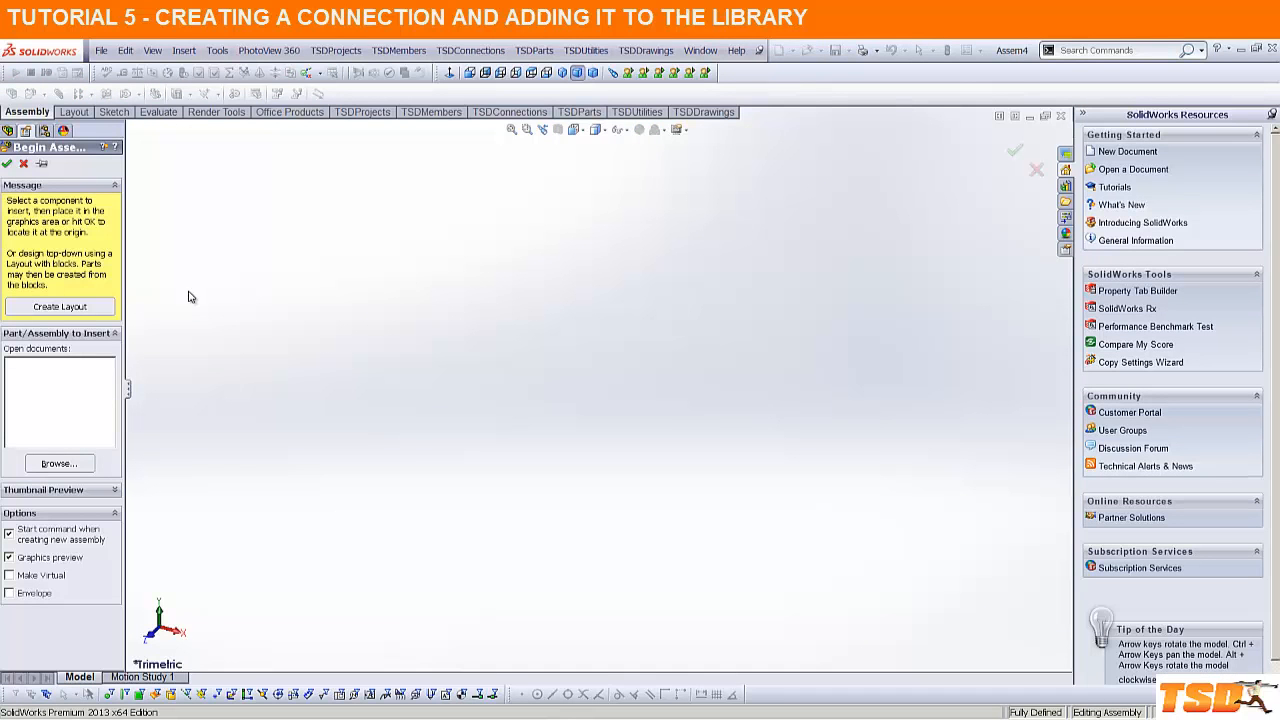
pyautogui.click(23, 163)
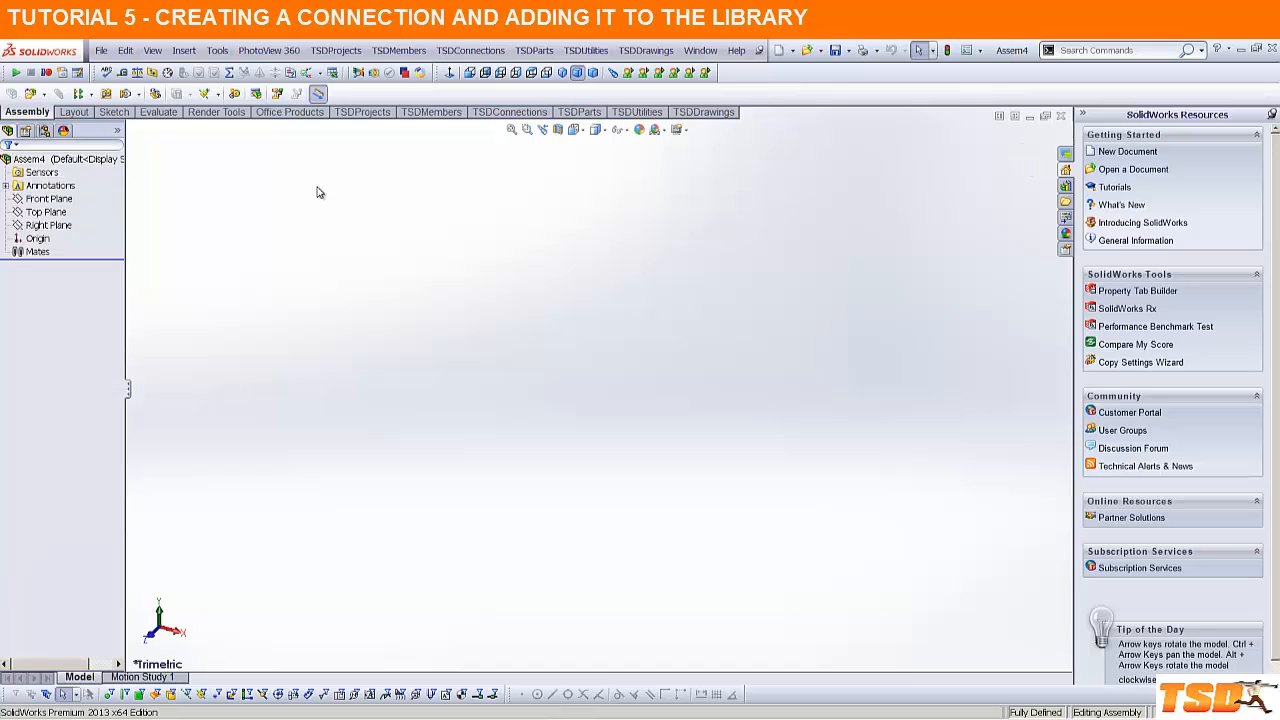
# Step: Save the assembly as XXXX-CN01 in the Desktop folder CONNECTIONS\BASEPLATES\XXXX-CN01
pyautogui.click(835, 50)
pyautogui.scroll(1, 510, 205)
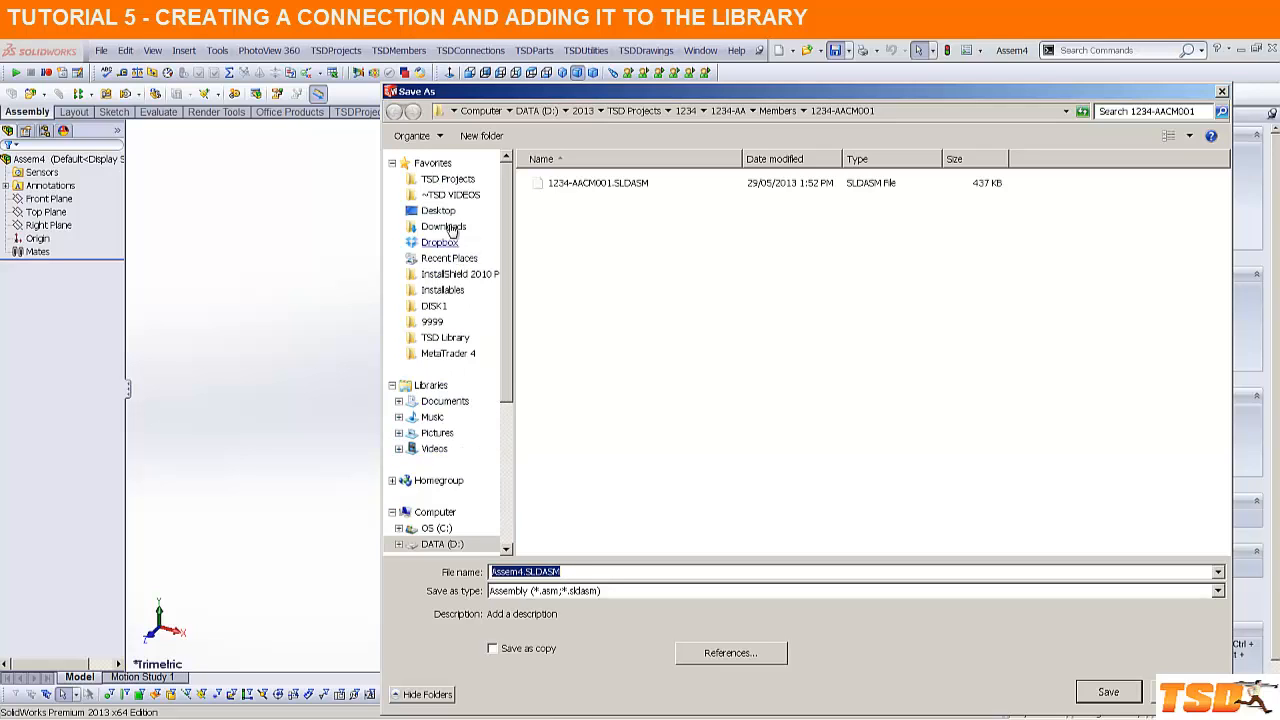
pyautogui.click(438, 210)
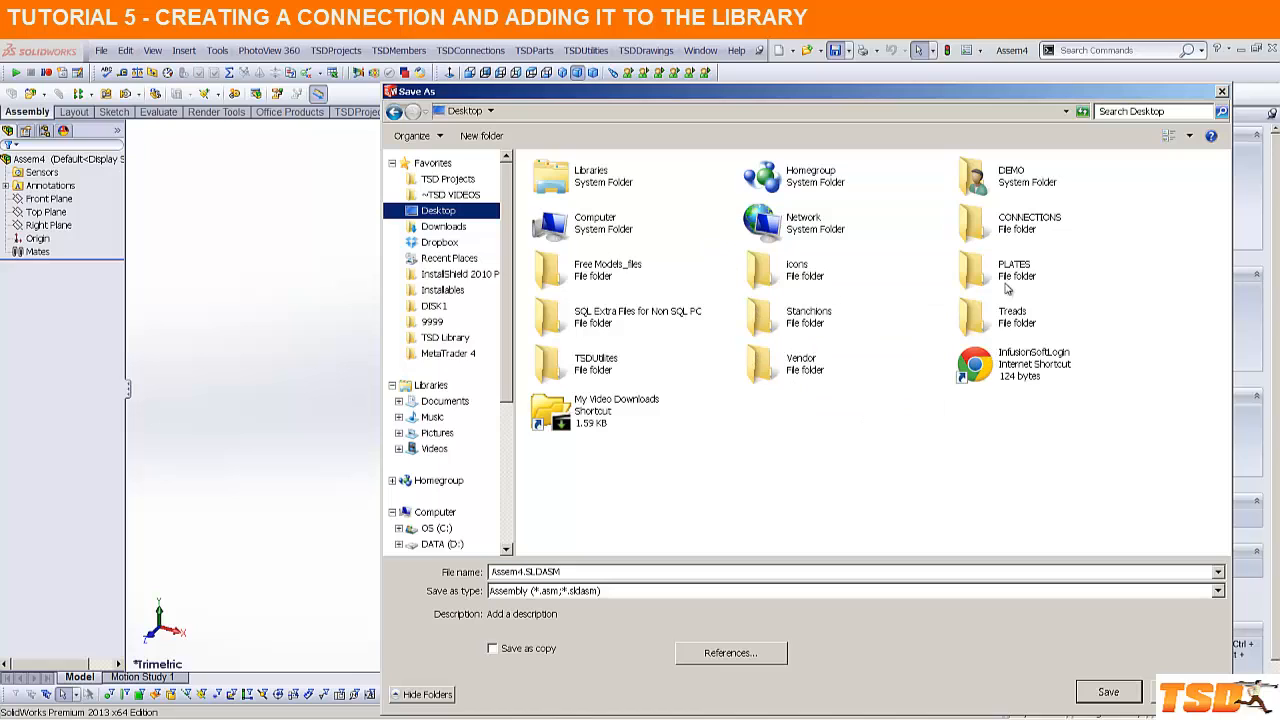
pyautogui.doubleClick(1027, 217)
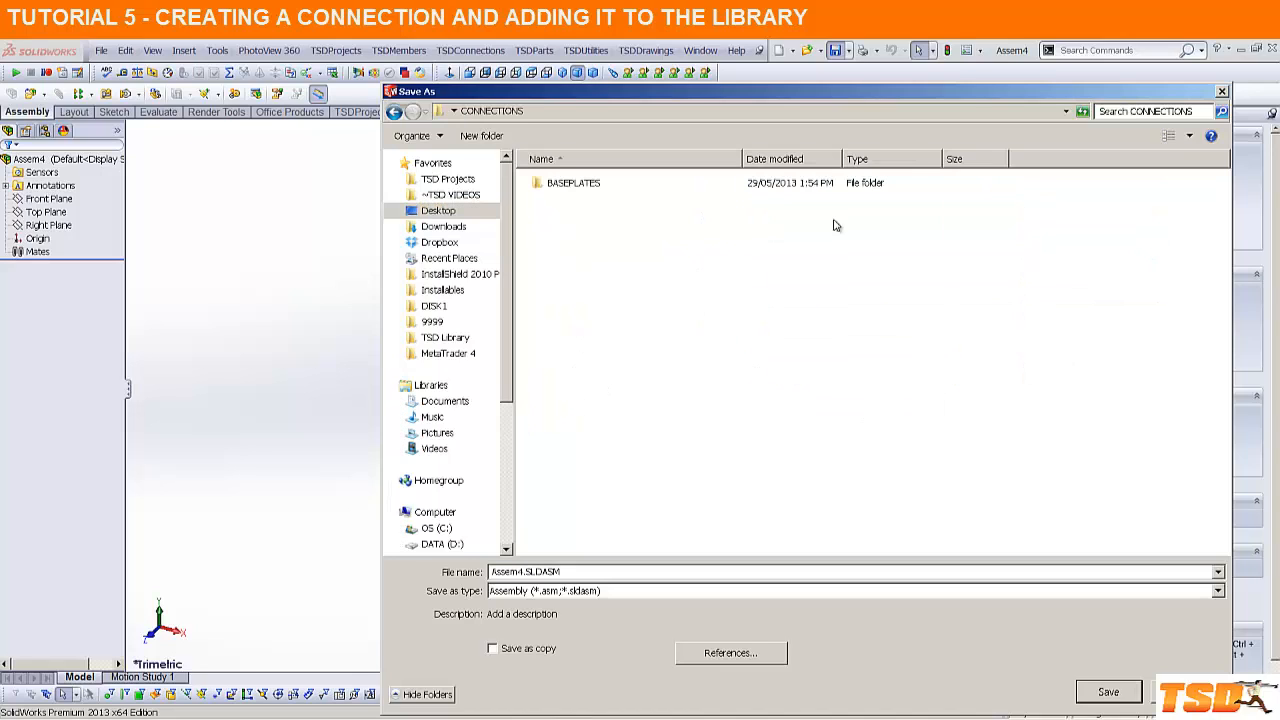
pyautogui.doubleClick(578, 183)
pyautogui.click(588, 184)
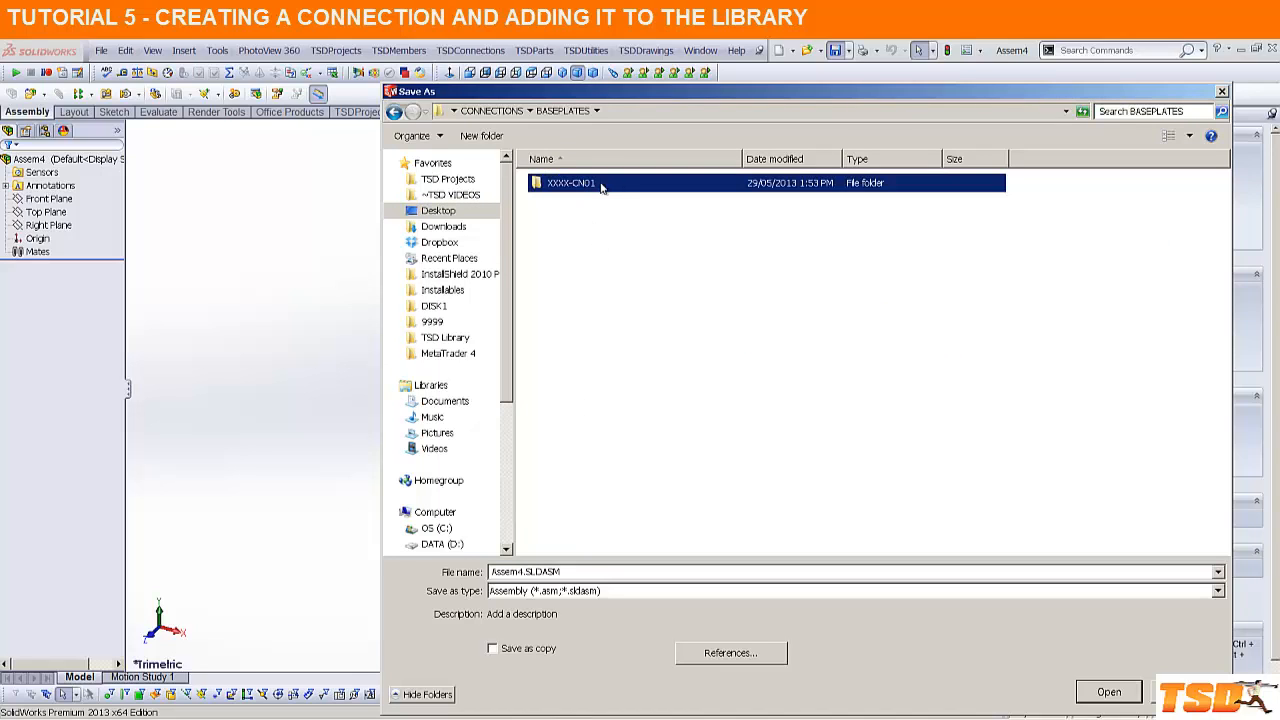
pyautogui.doubleClick(600, 184)
pyautogui.click(575, 578)
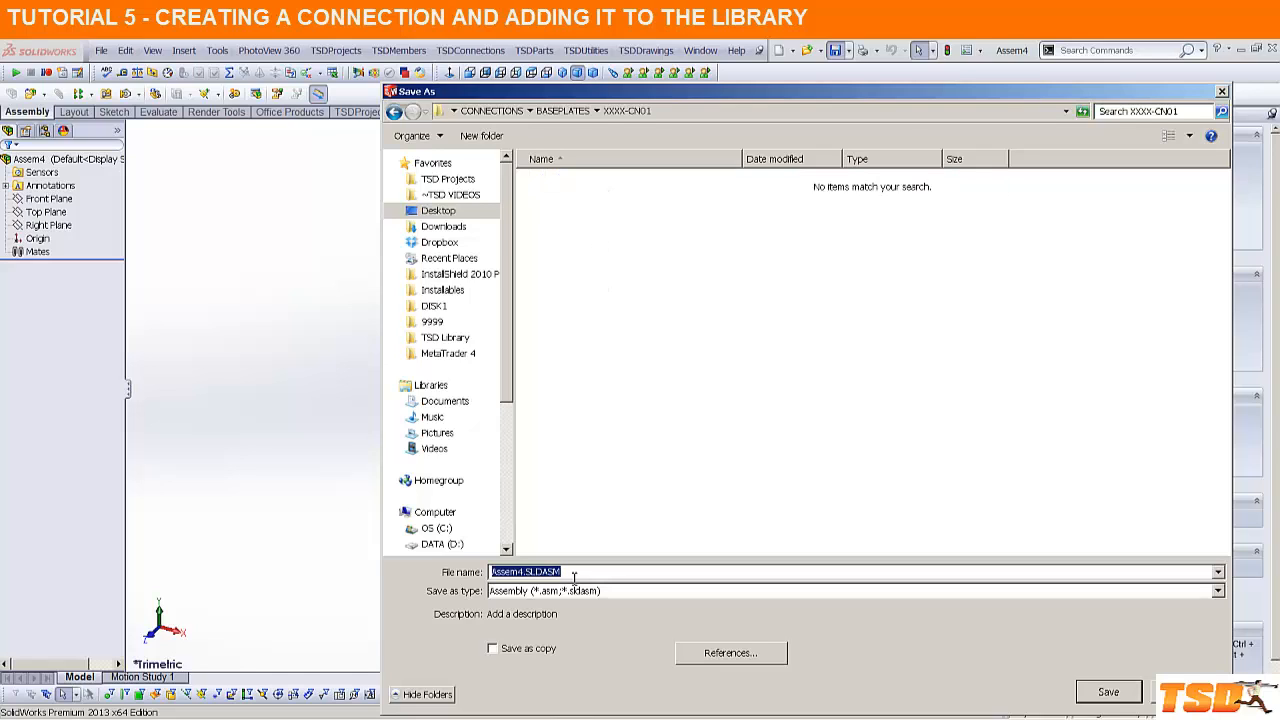
pyautogui.write('XXXX-CN01')
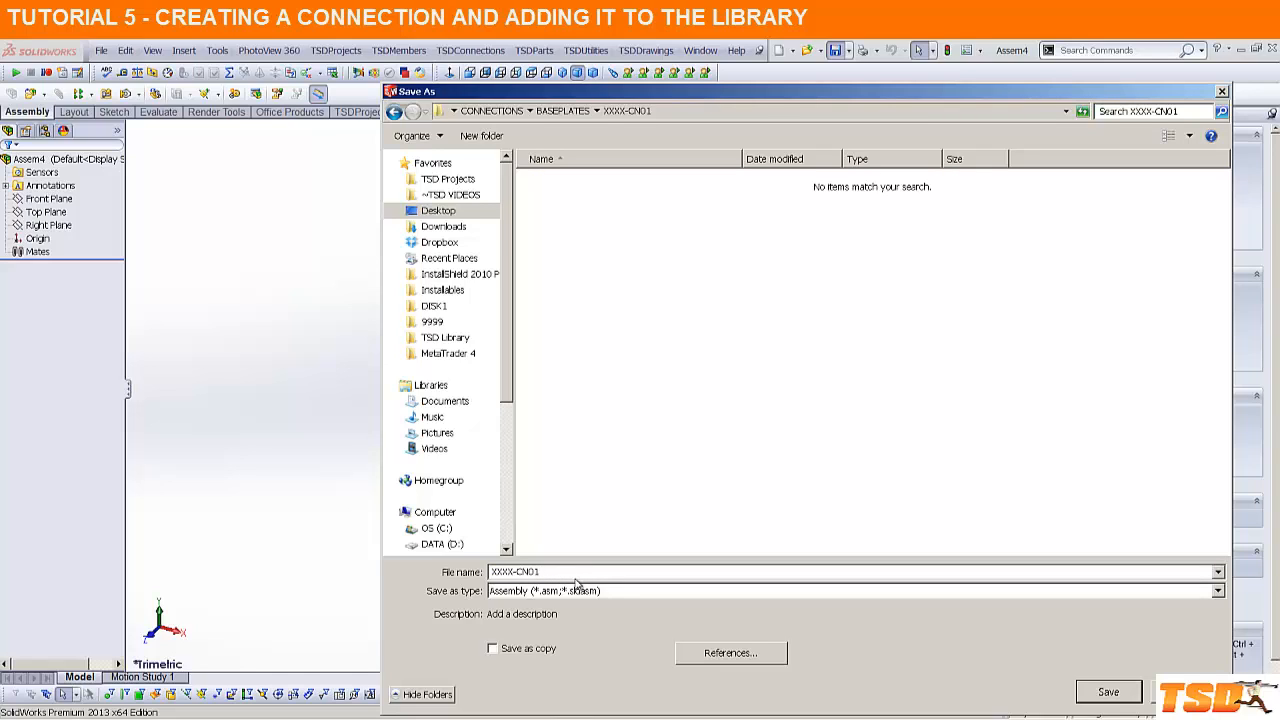
pyautogui.click(1088, 692)
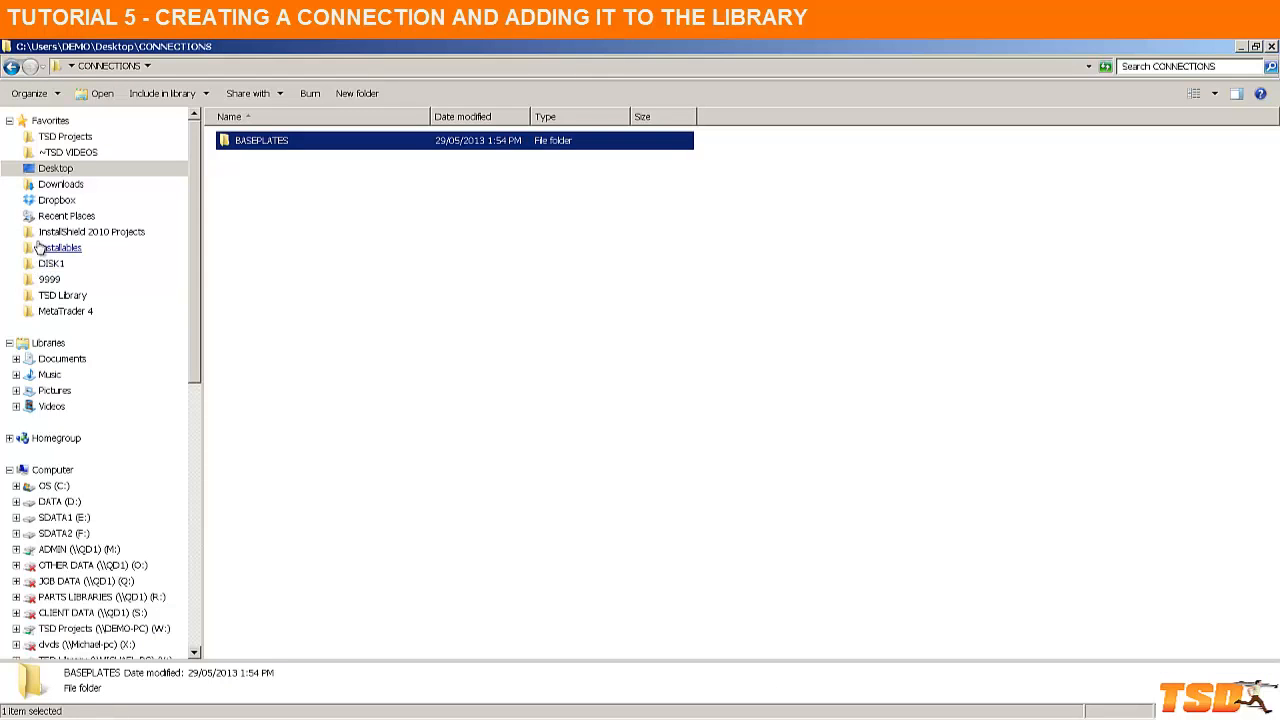
# Step: In Windows Explorer, copy the XXXX-CN01P01 drawing and part files from the Desktop folder PLATES\XXXX-CN01P01
pyautogui.click(56, 168)
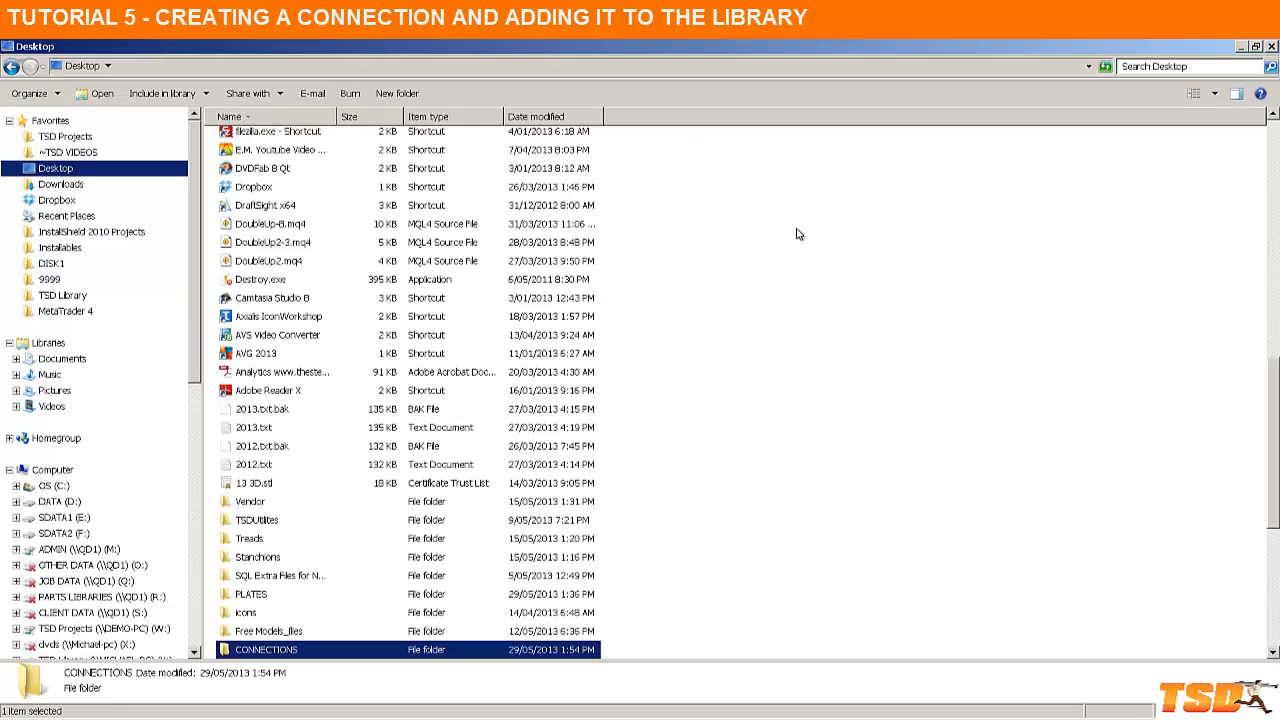
pyautogui.click(838, 345)
pyautogui.scroll(15, 420, 490)
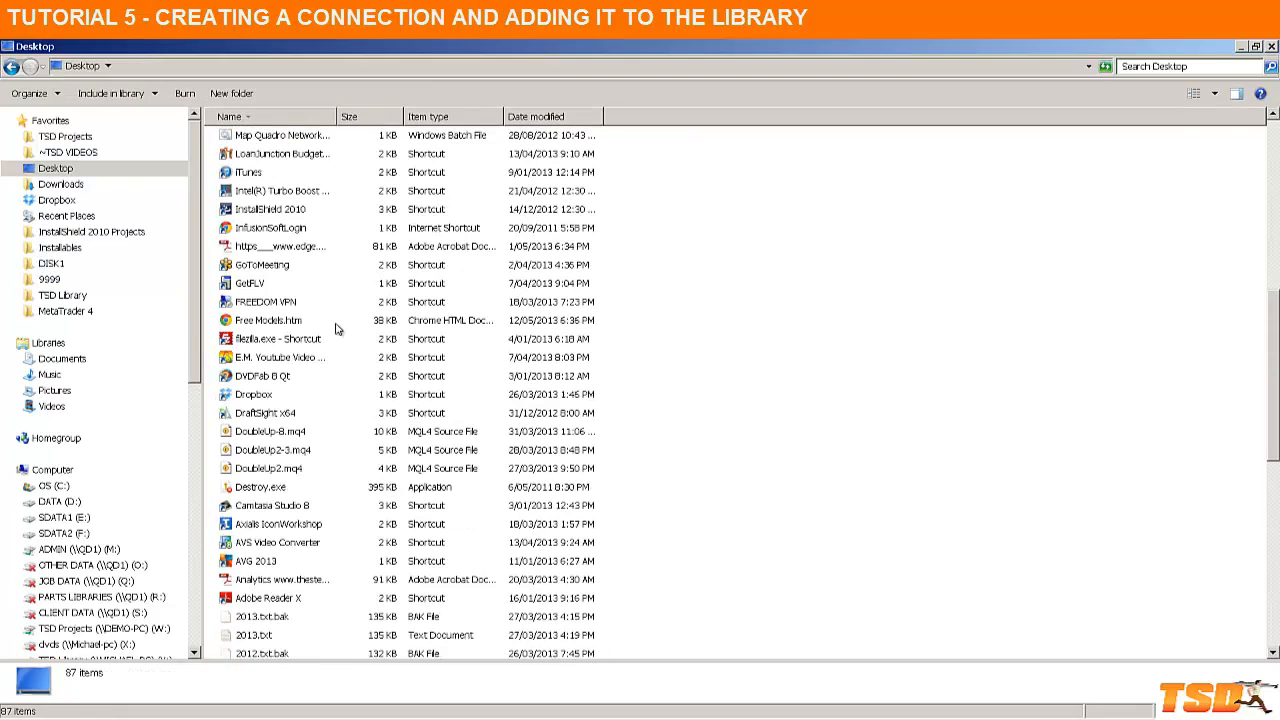
pyautogui.scroll(-17, 336, 313)
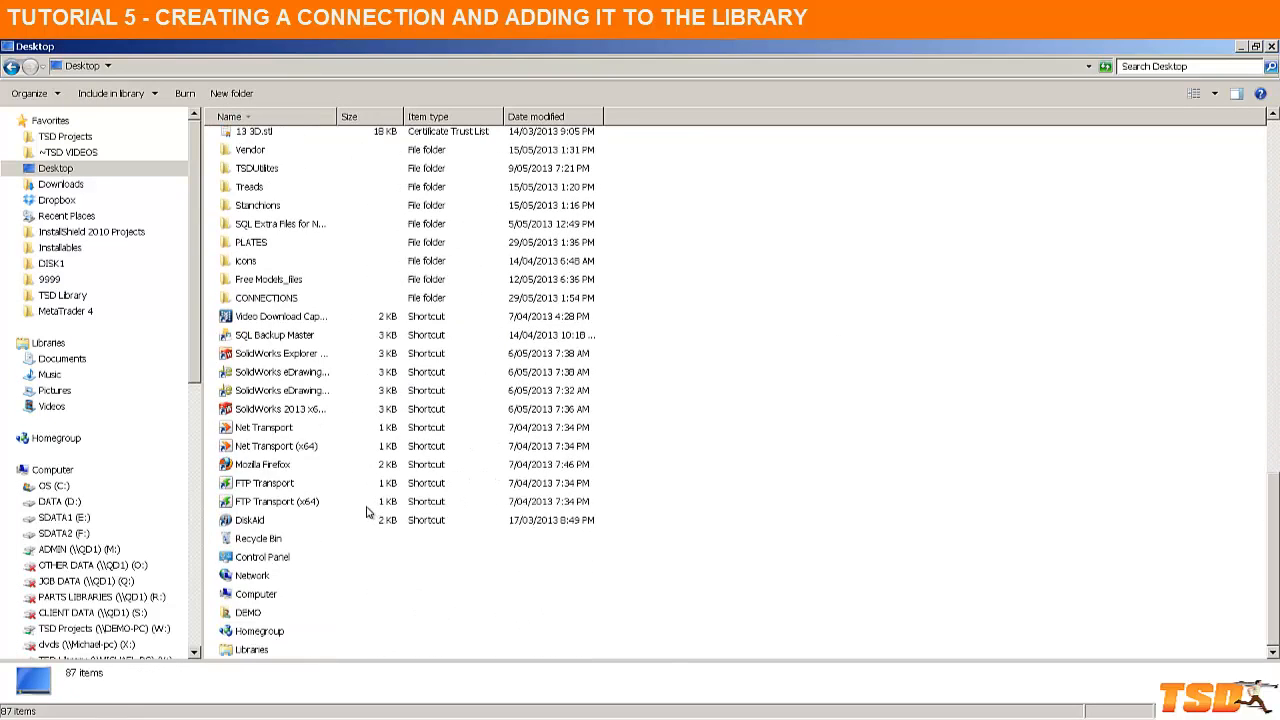
pyautogui.doubleClick(236, 246)
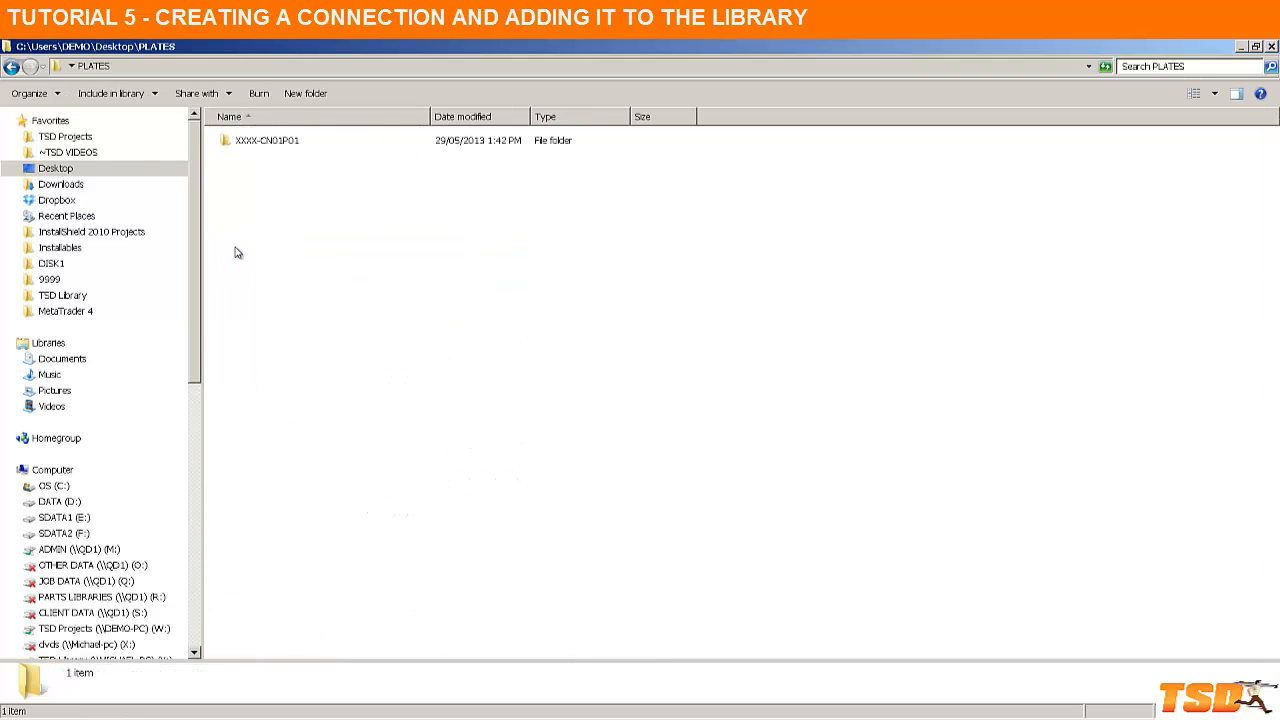
pyautogui.click(279, 150)
pyautogui.doubleClick(279, 150)
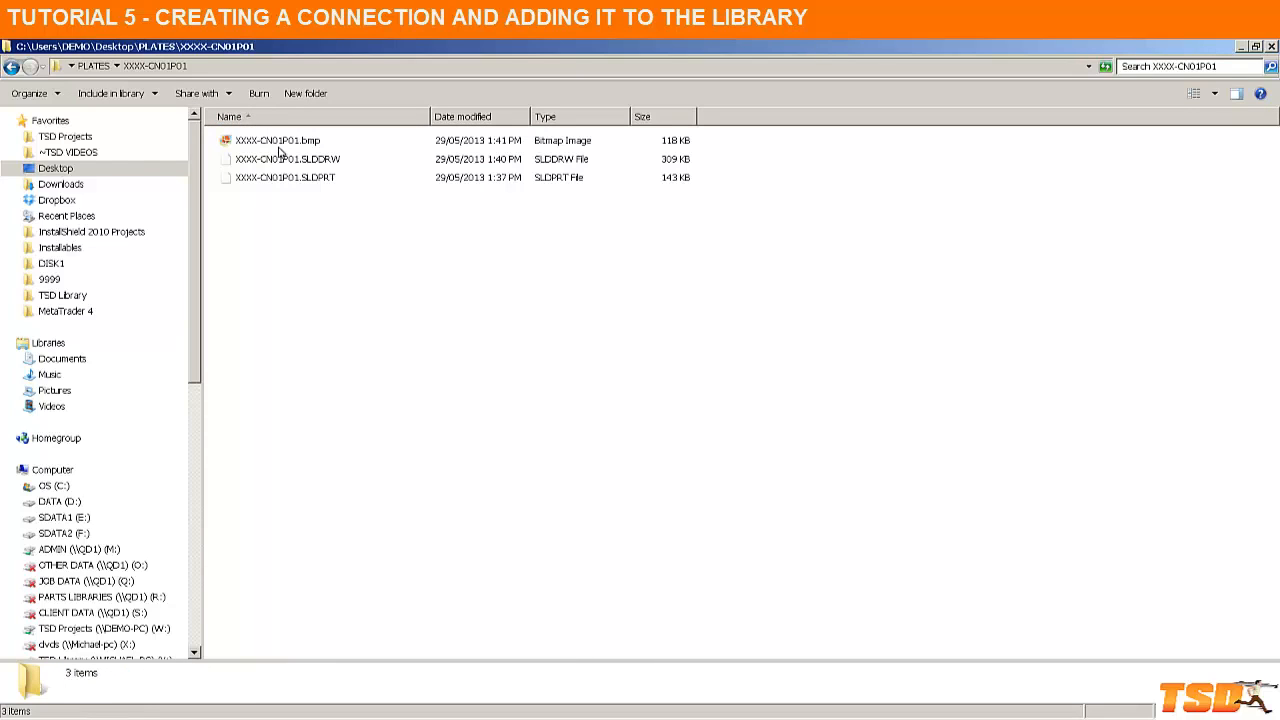
pyautogui.click(328, 159)
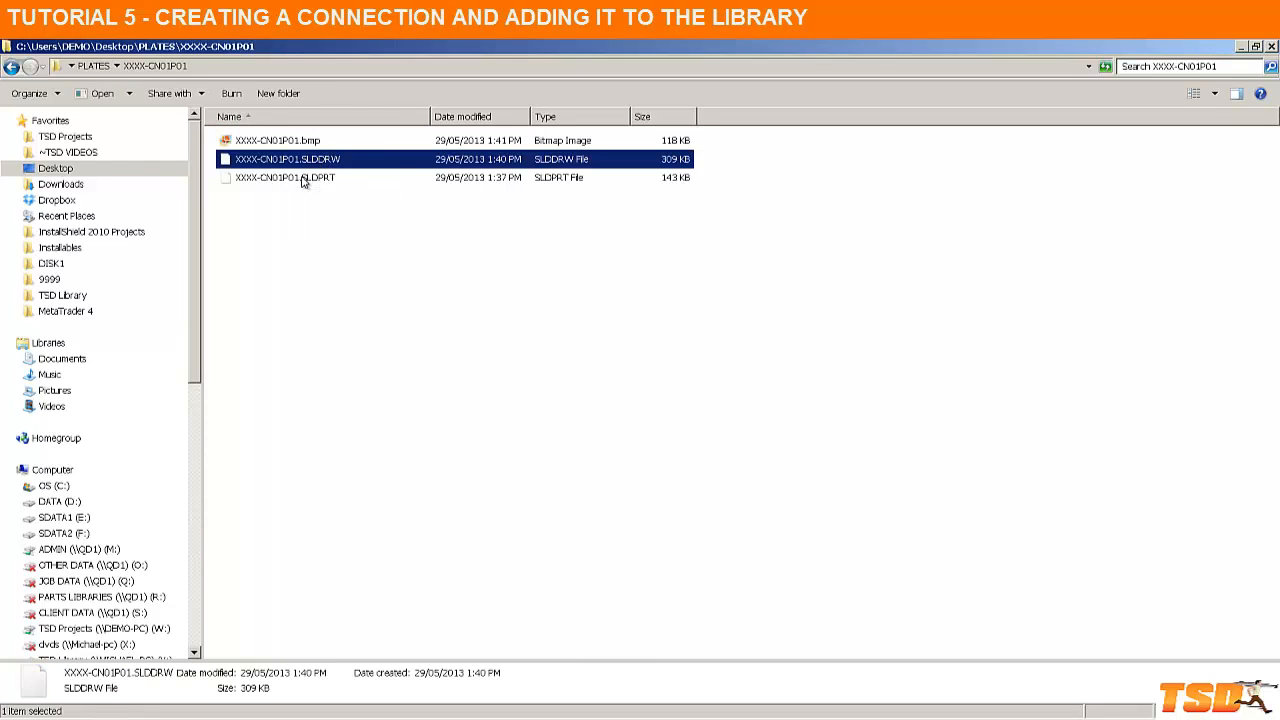
pyautogui.keyDown('ctrl'); pyautogui.click(304, 178); pyautogui.keyUp('ctrl')
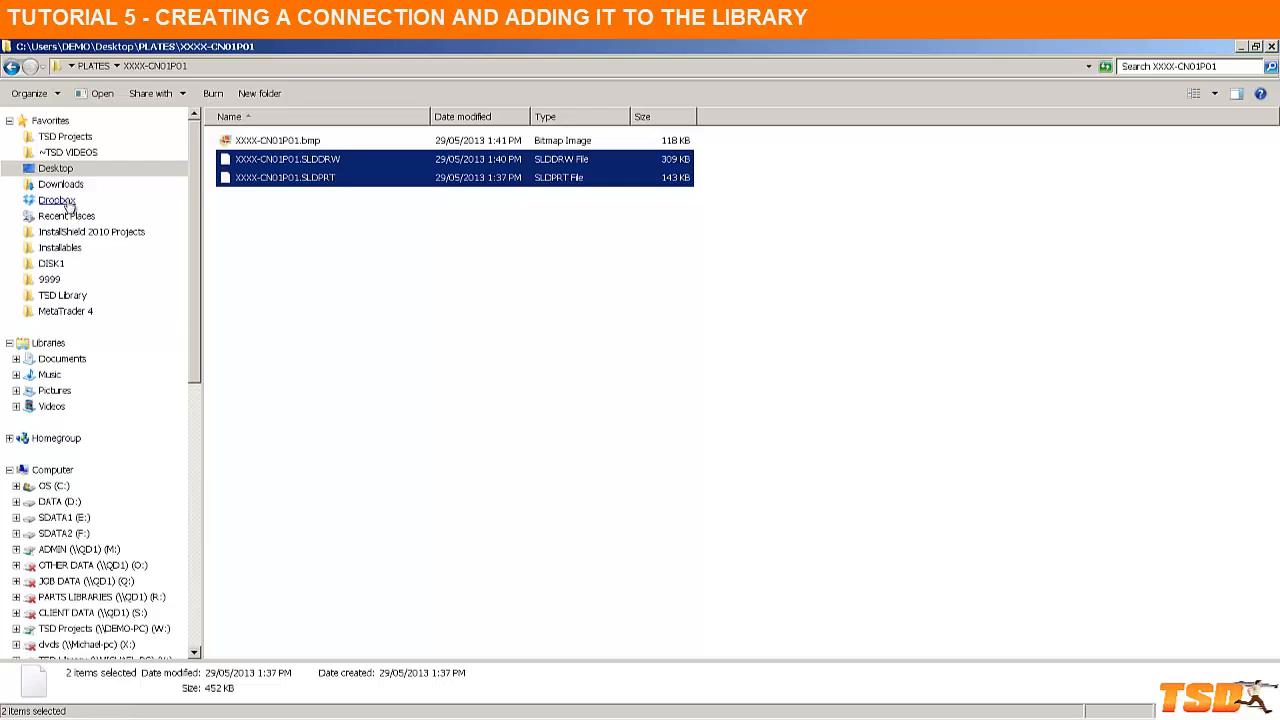
# Step: Paste the copied XXXX-CN01P01 drawing and part files into the Desktop folder CONNECTIONS\BASEPLATES\XXXX-CN01
pyautogui.click(56, 168)
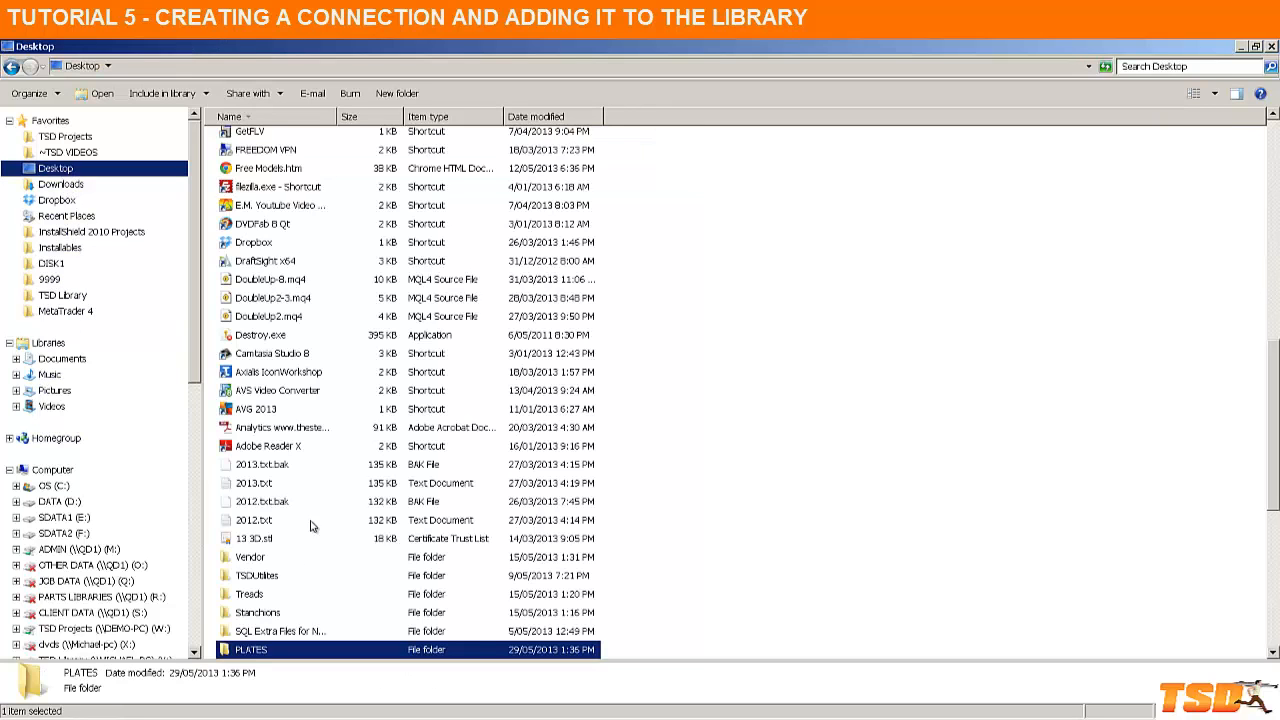
pyautogui.click(266, 613)
pyautogui.scroll(-4, 290, 606)
pyautogui.doubleClick(270, 487)
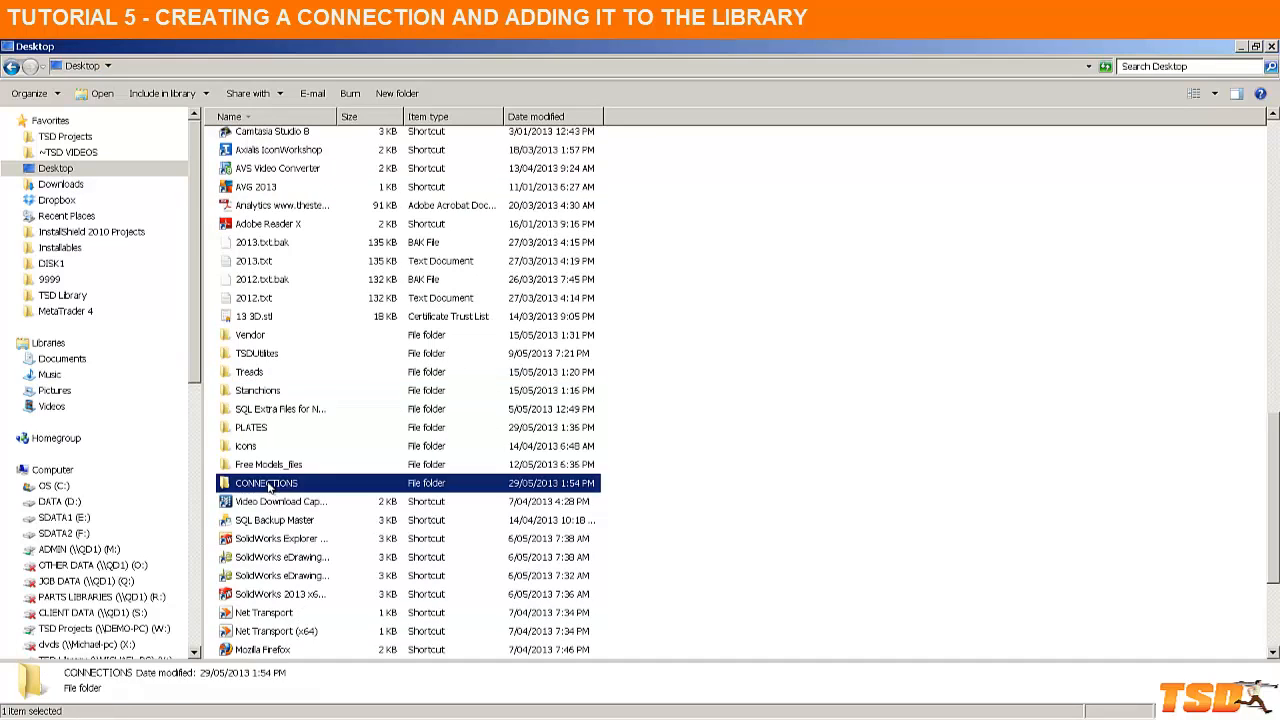
pyautogui.click(257, 142)
pyautogui.doubleClick(257, 142)
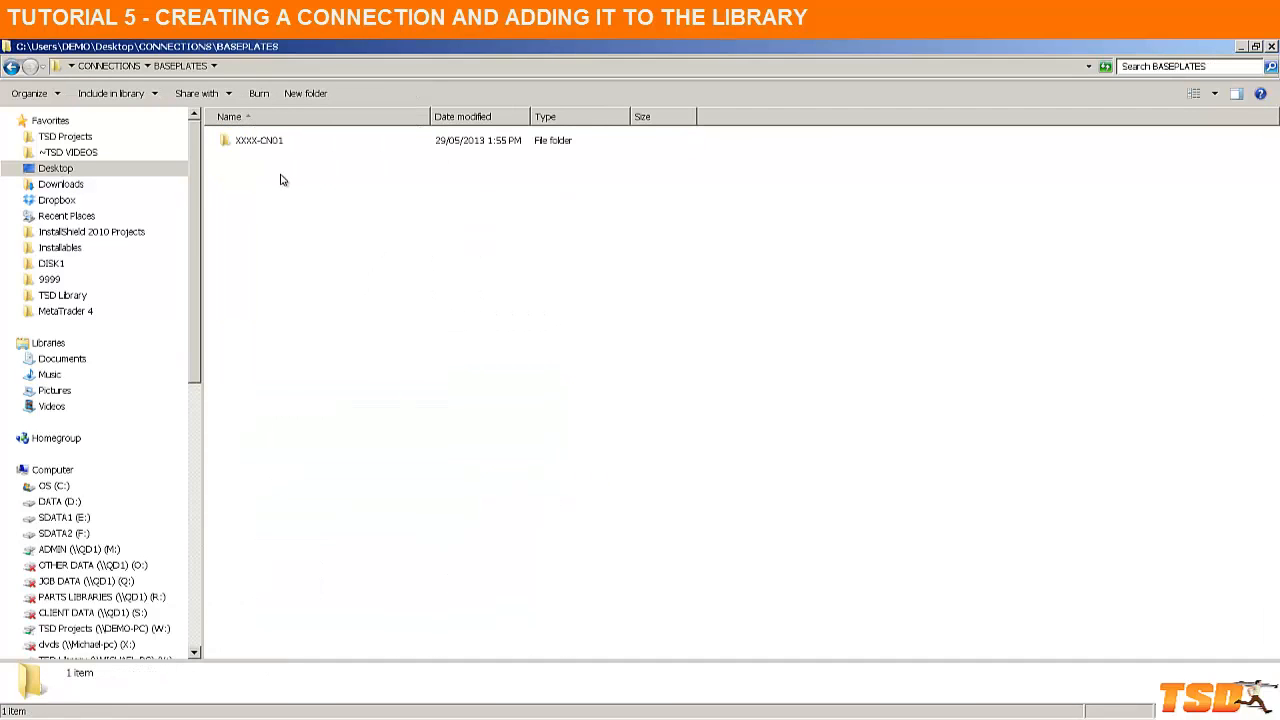
pyautogui.rightClick(281, 175)
pyautogui.doubleClick(262, 145)
pyautogui.rightClick(274, 185)
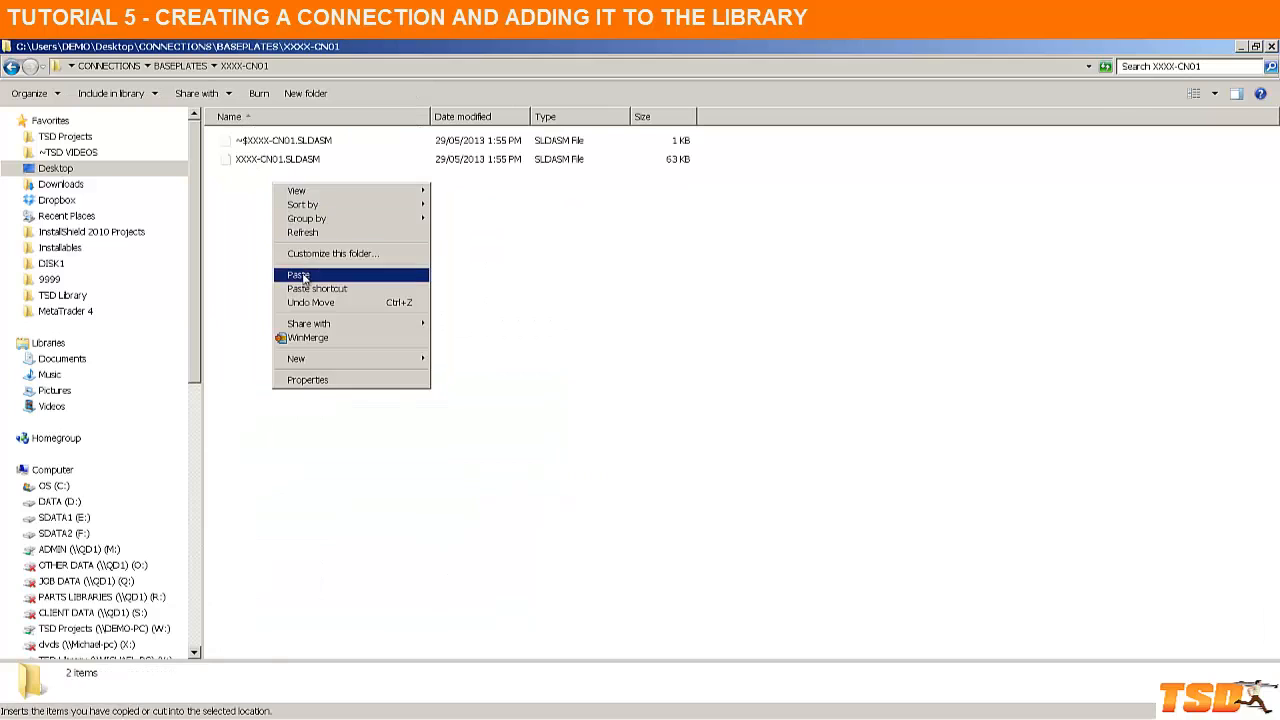
pyautogui.click(298, 274)
pyautogui.click(462, 293)
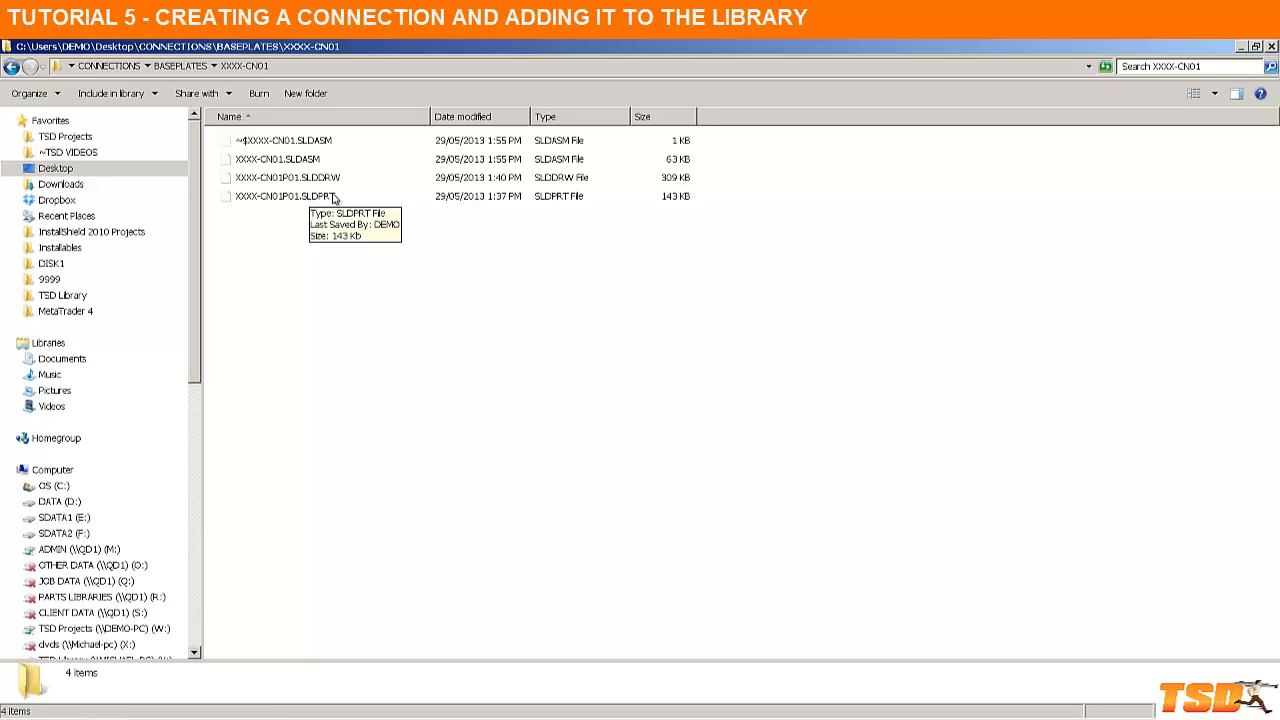
# Step: Switch to SolidWorks and open the part XXXX-CN01P01.SLDPRT from the BASEPLATES\XXXX-CN01 folder
pyautogui.click(1240, 46)
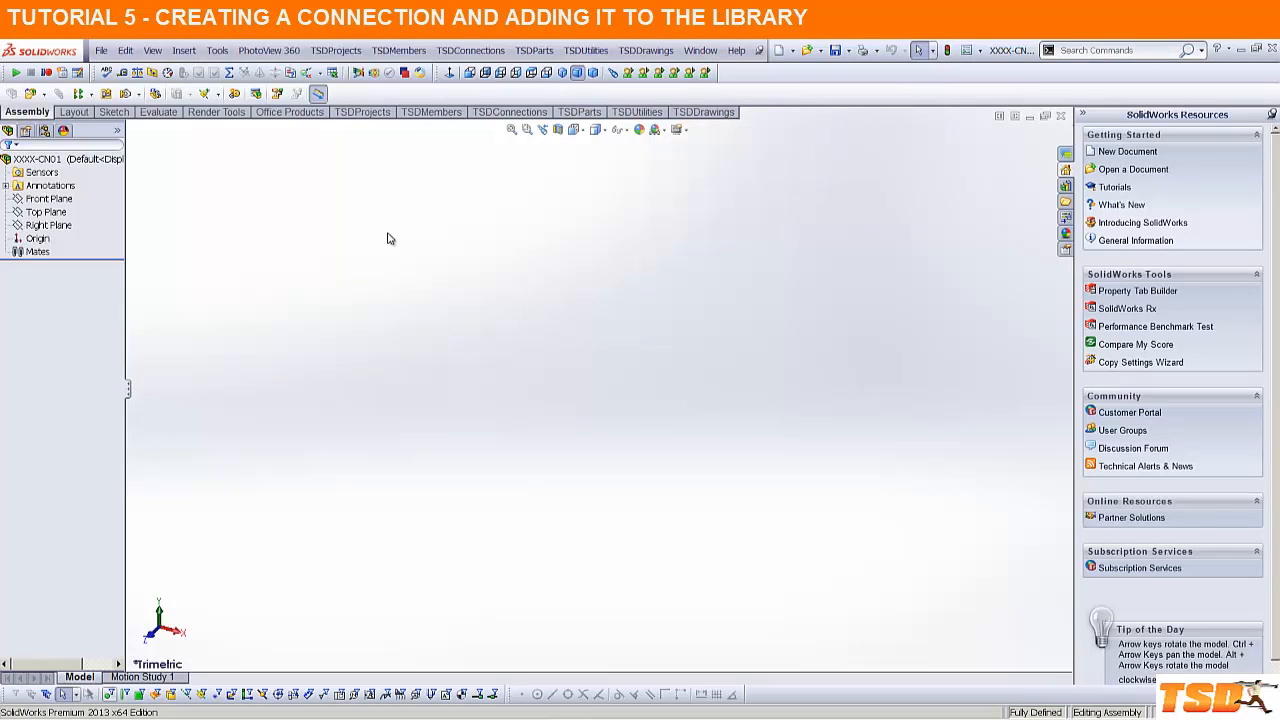
pyautogui.click(814, 50)
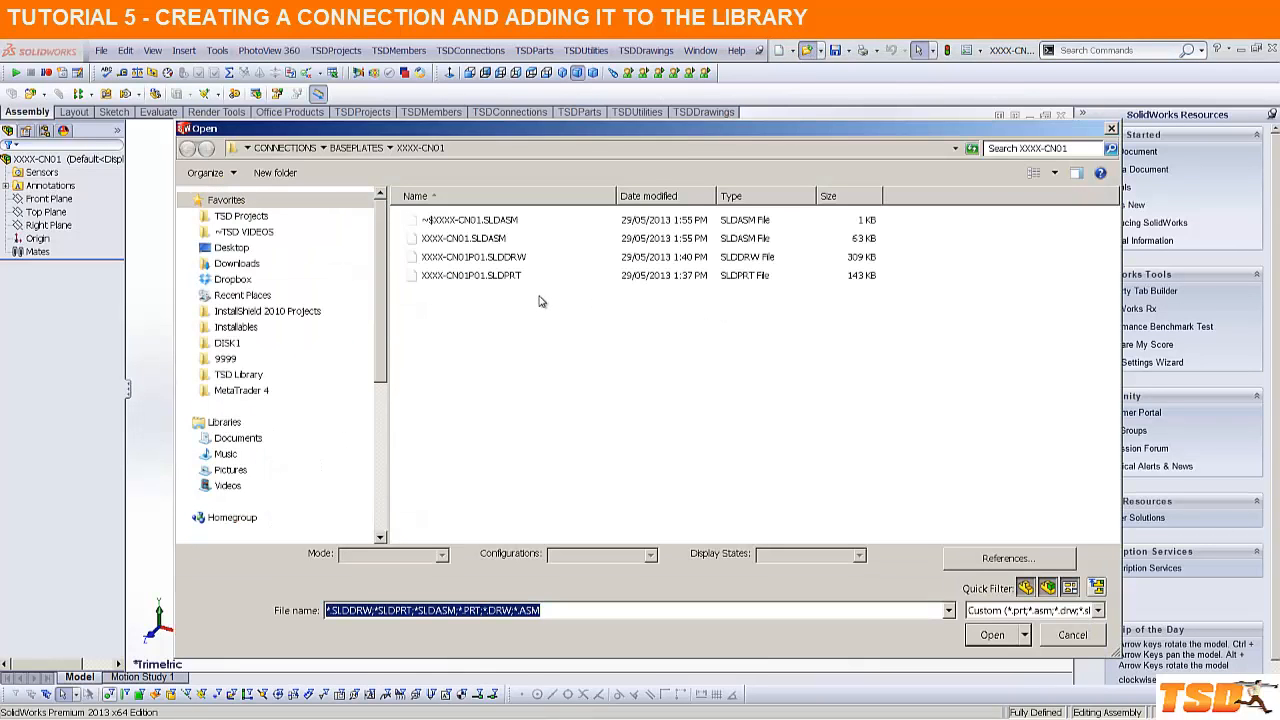
pyautogui.click(477, 280)
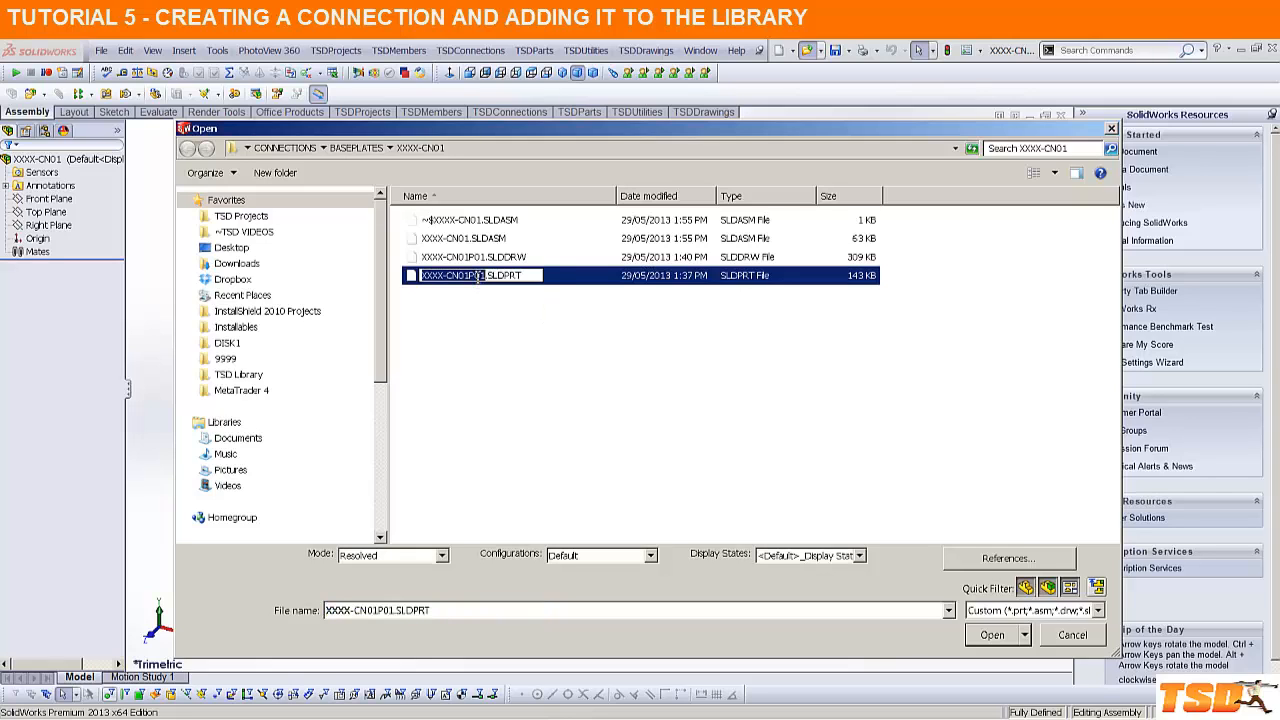
pyautogui.click(464, 306)
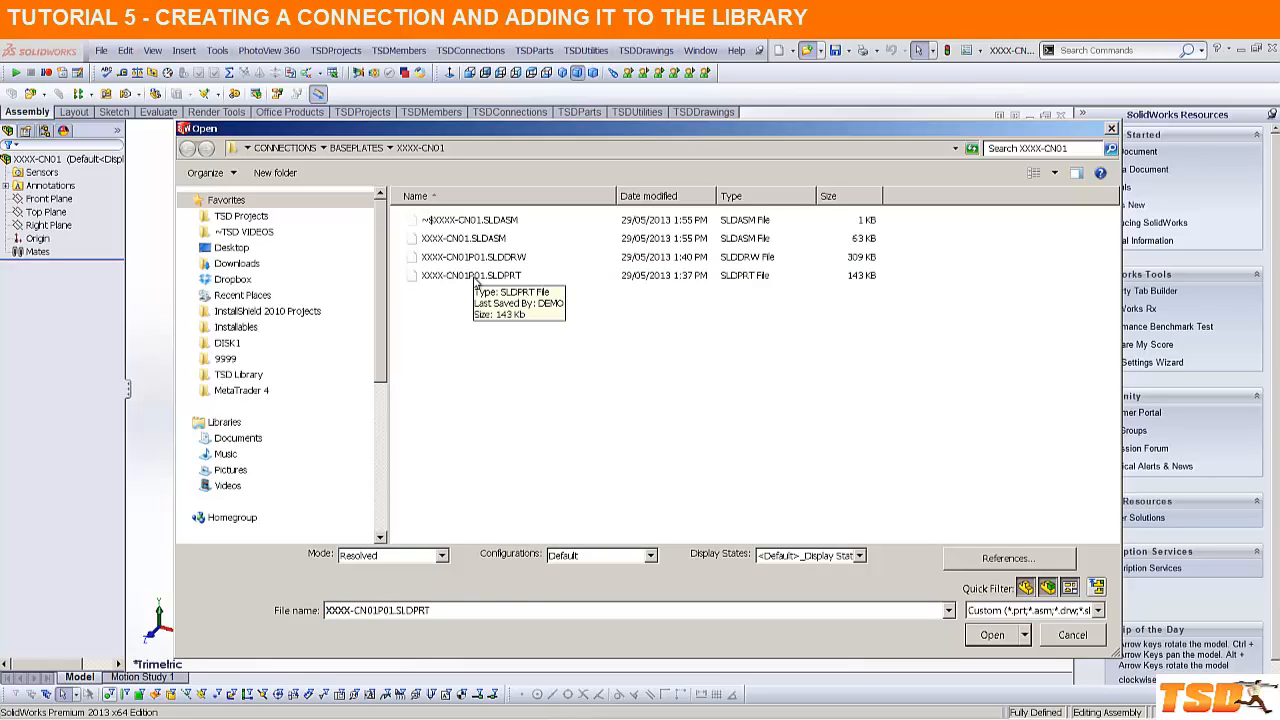
pyautogui.doubleClick(476, 276)
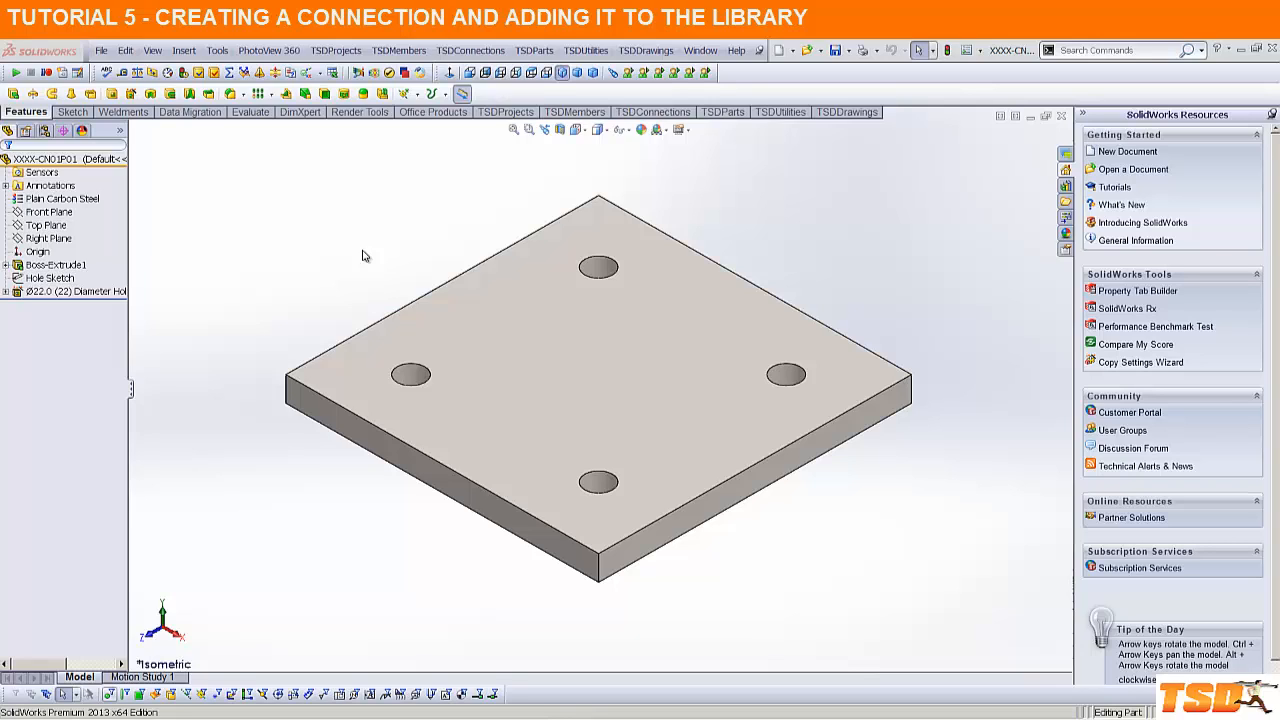
# Step: Tile the part and assembly windows horizontally and add the XXXX-CN01P01 plate to the XXXX-CN01 assembly as its first component
pyautogui.click(699, 52)
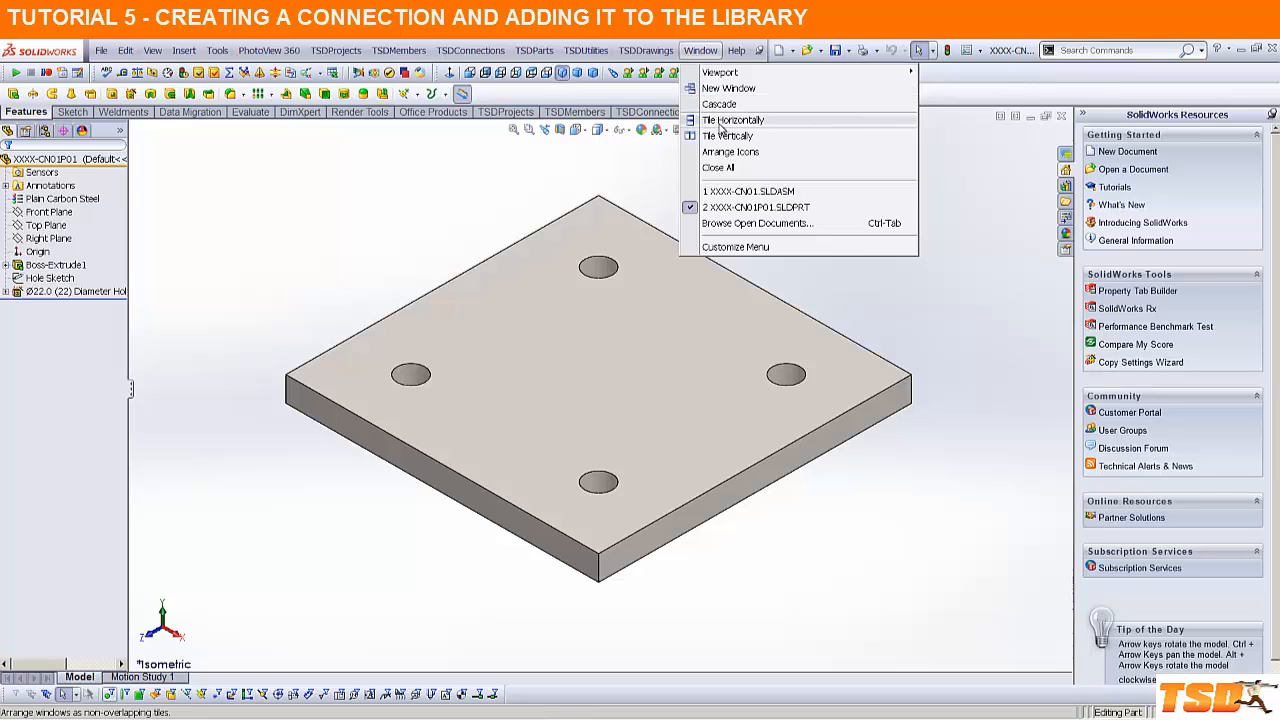
pyautogui.click(730, 120)
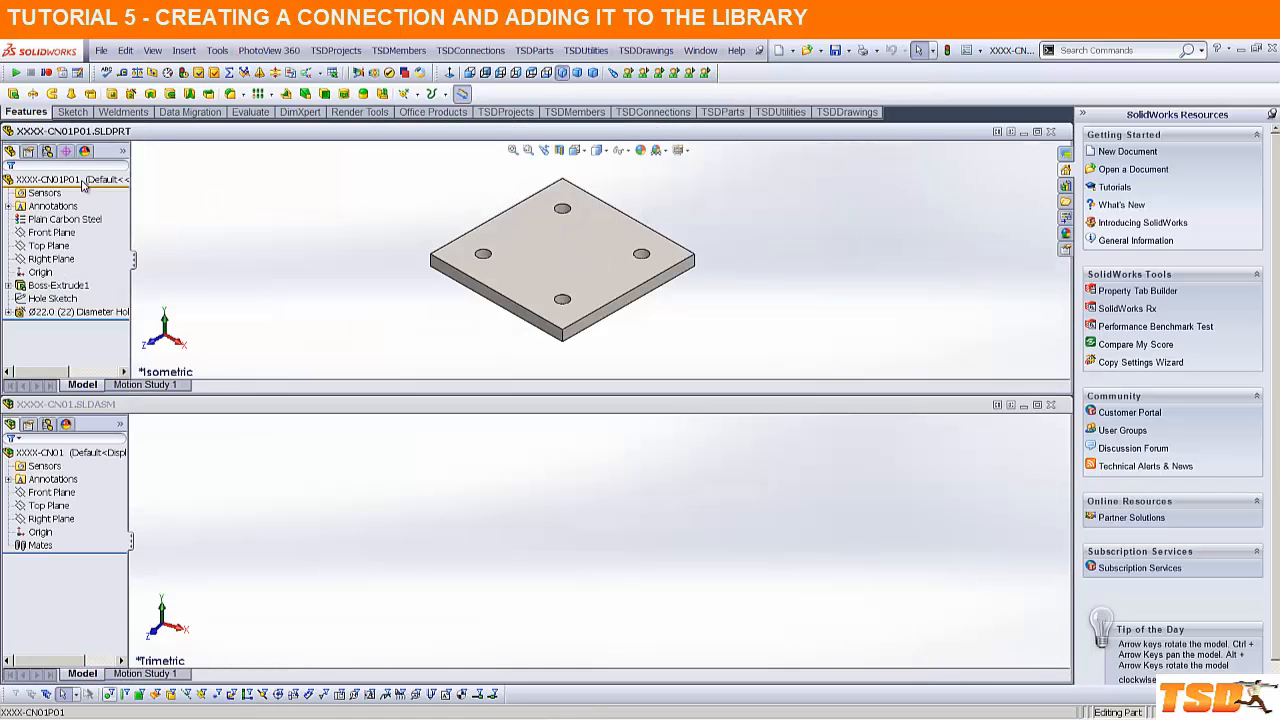
pyautogui.moveTo(84, 183); pyautogui.dragTo(70, 466)
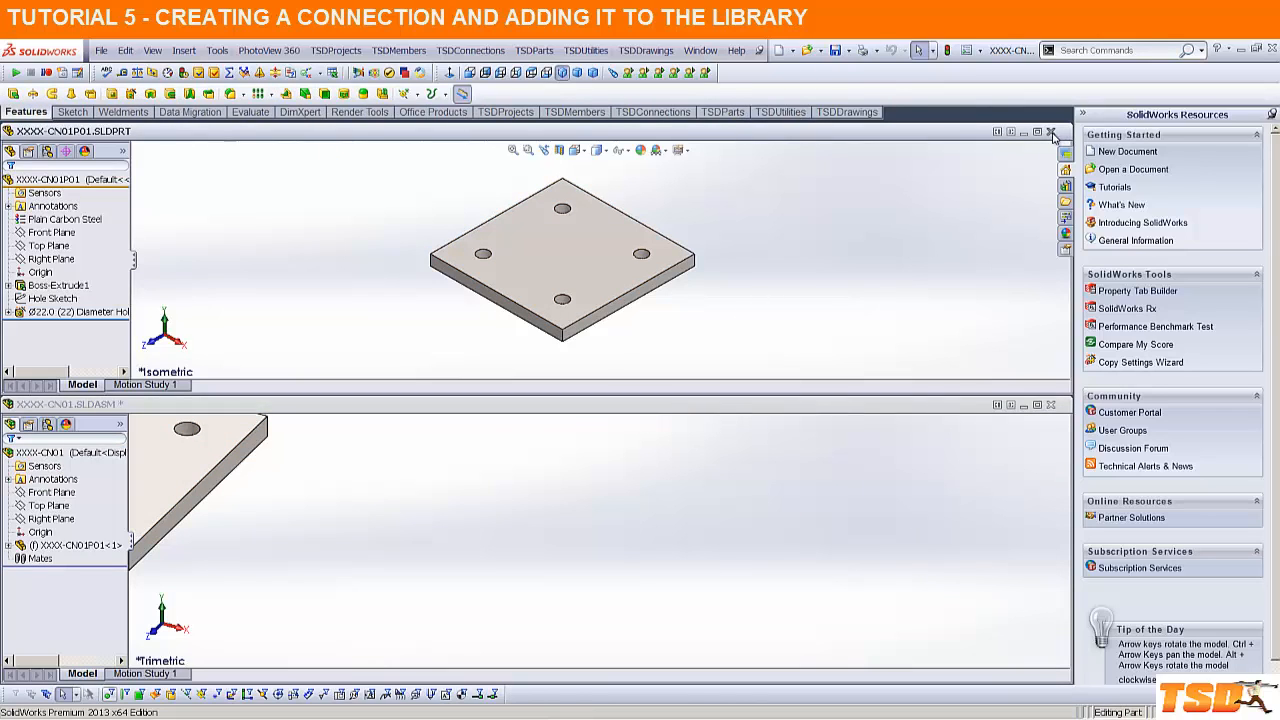
# Step: Close the plate part's window, maximize the XXXX-CN01 assembly window and show the assembly in the dimetric view
pyautogui.click(1051, 133)
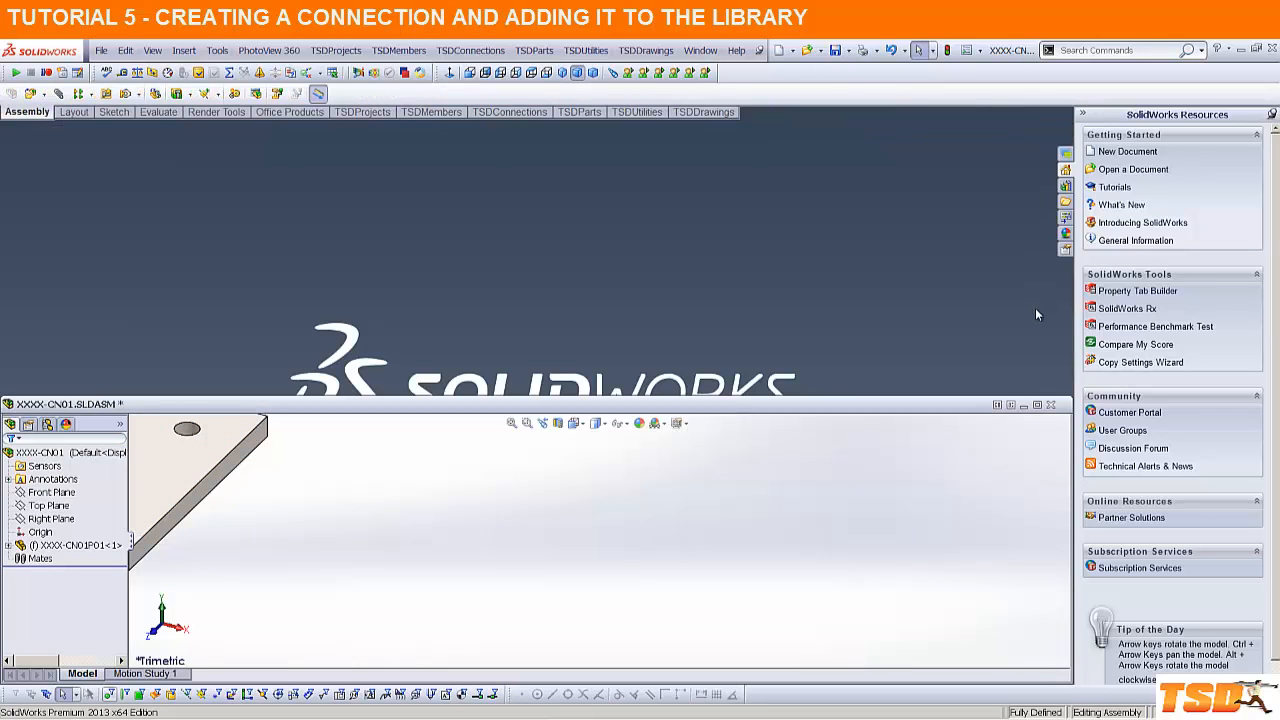
pyautogui.click(1037, 404)
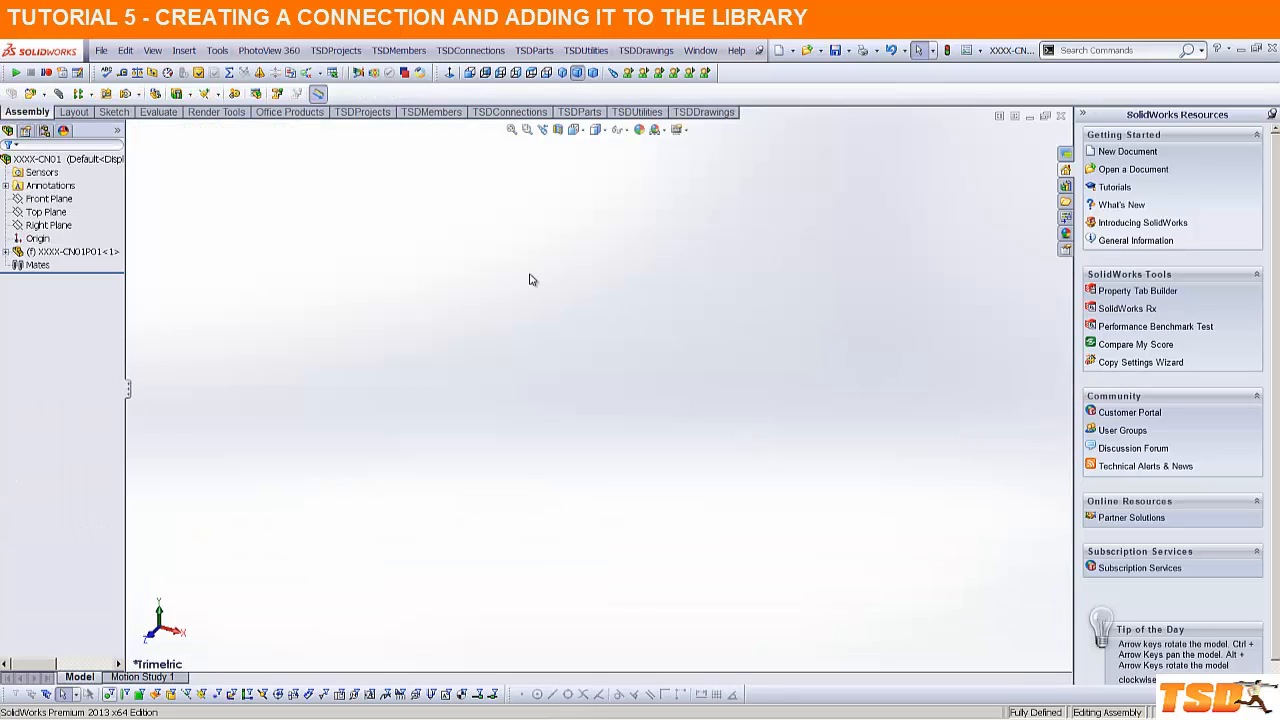
pyautogui.click(593, 73)
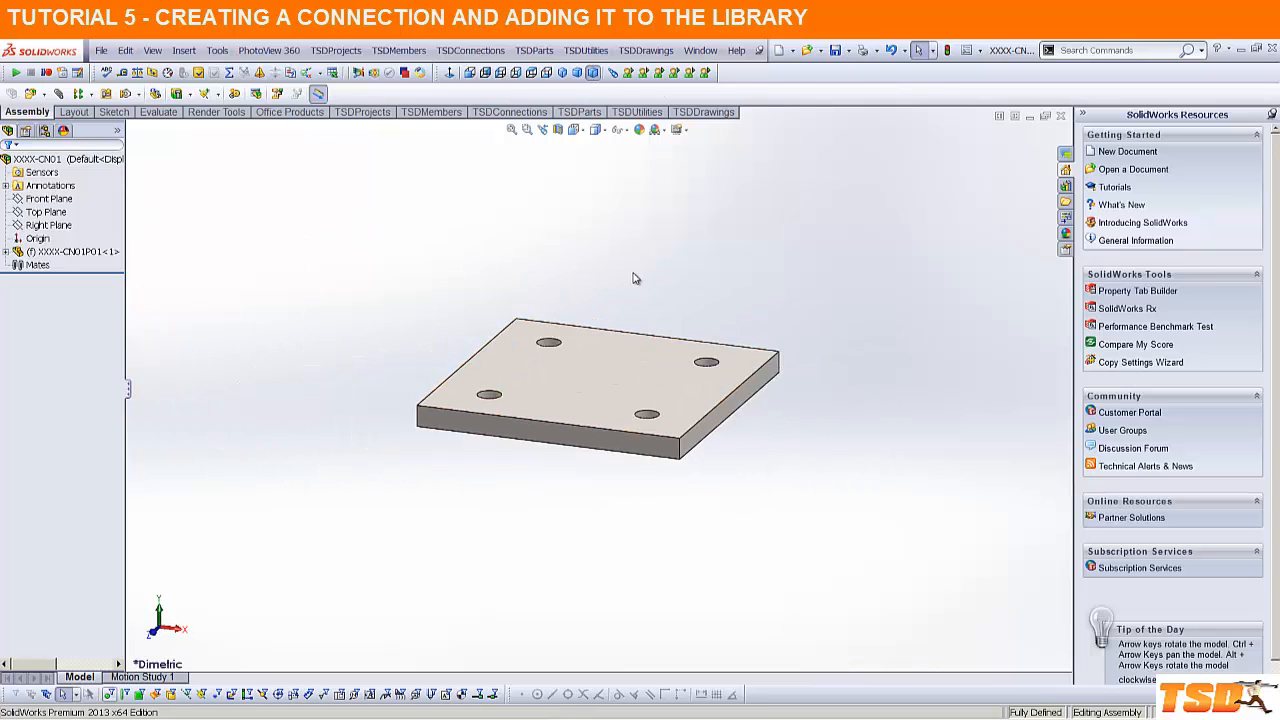
# Step: Create a new part from the Part template and assign Plain Carbon Steel as its material
pyautogui.click(101, 50)
pyautogui.click(122, 49)
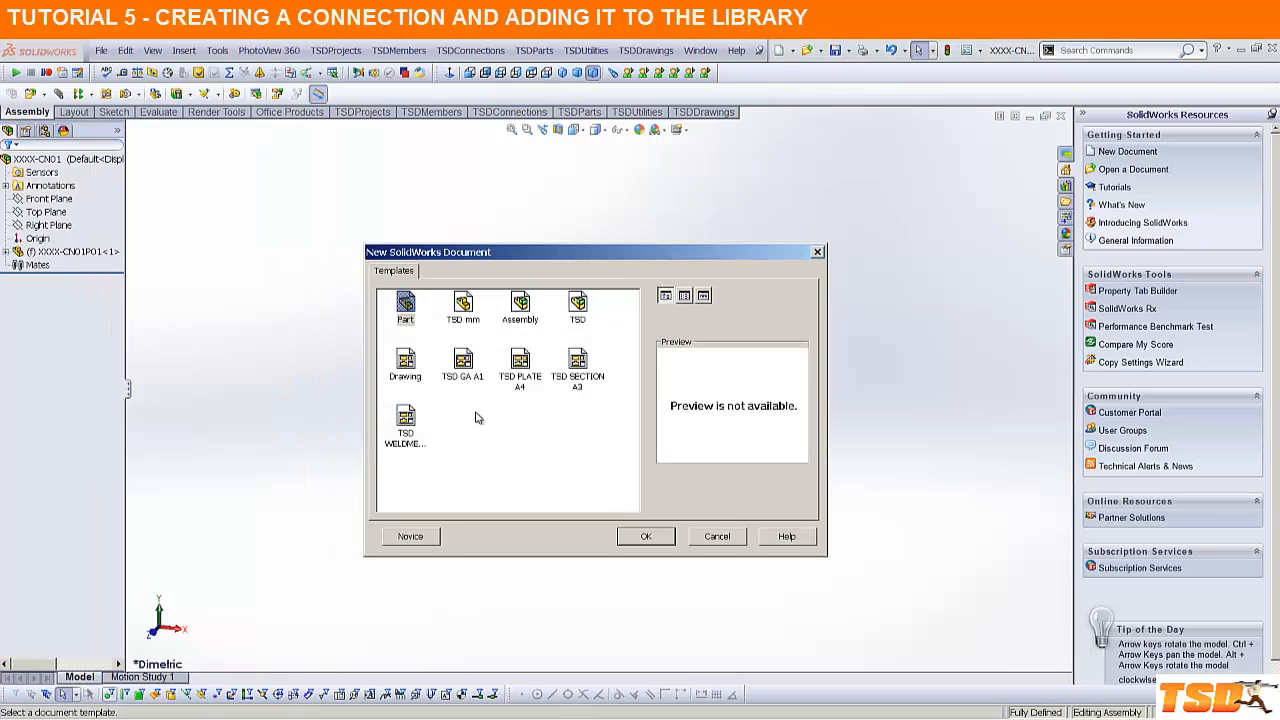
pyautogui.doubleClick(407, 308)
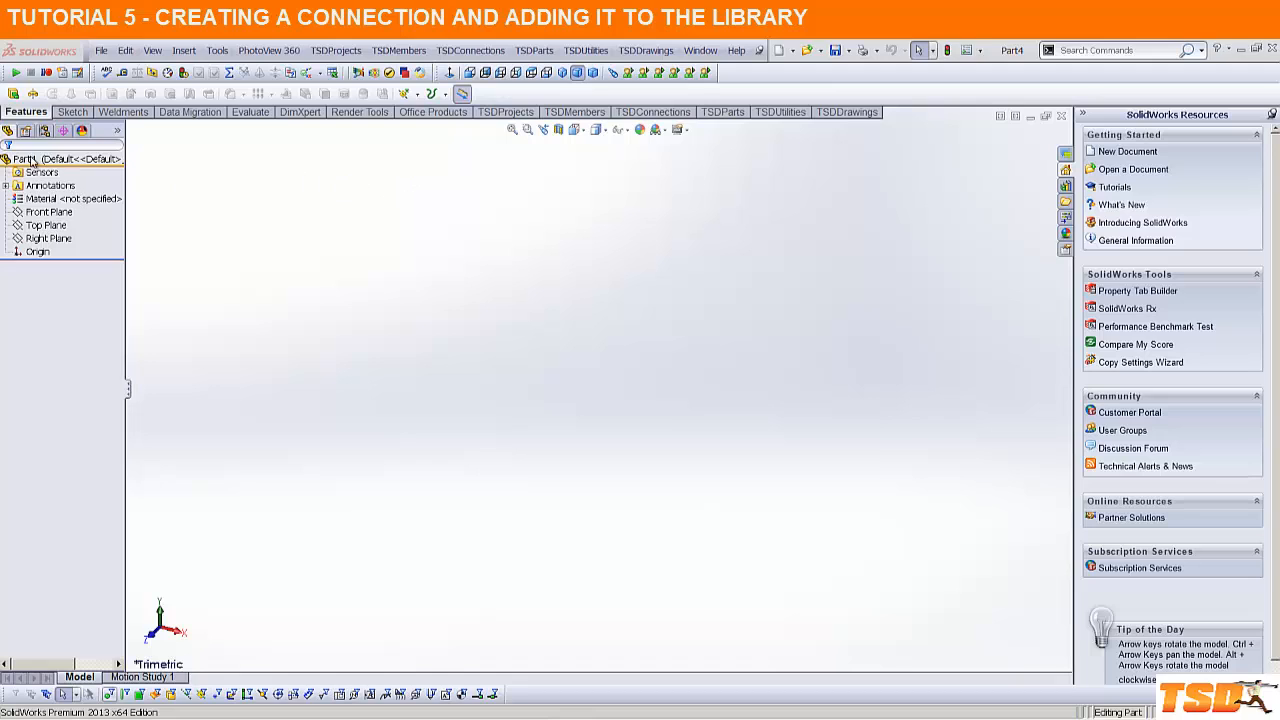
pyautogui.rightClick(52, 199)
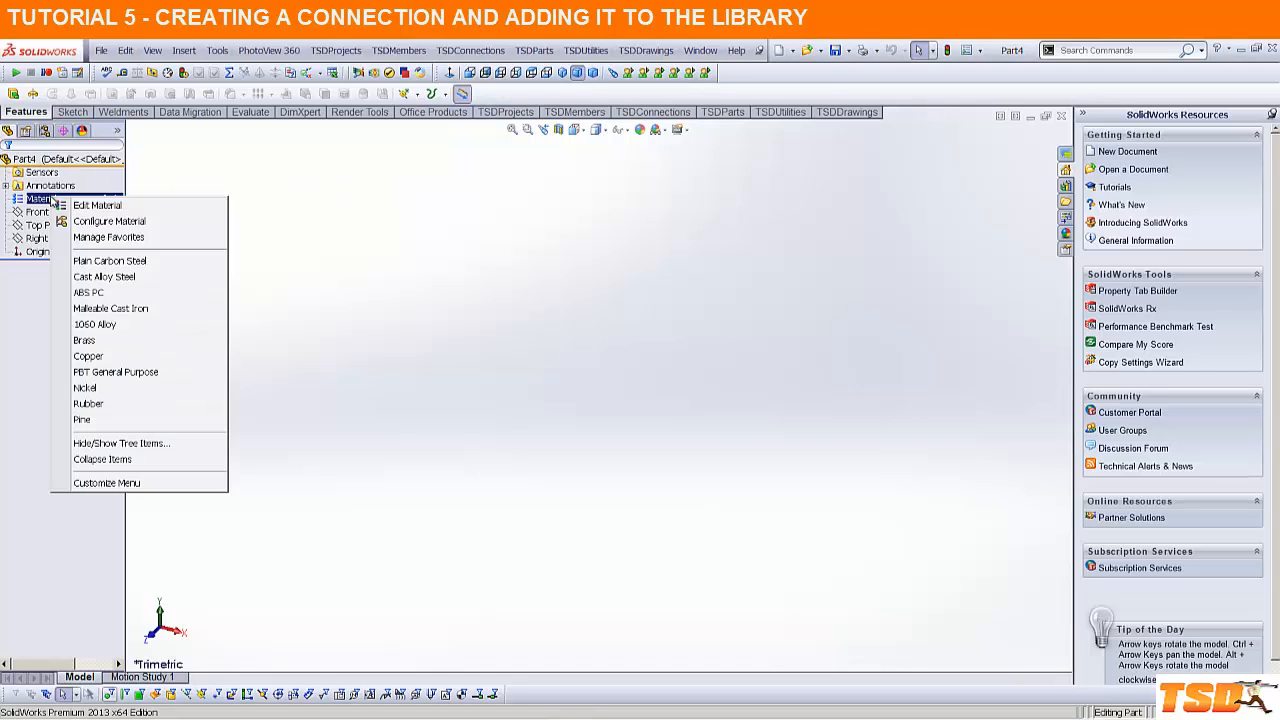
pyautogui.click(131, 262)
pyautogui.click(240, 265)
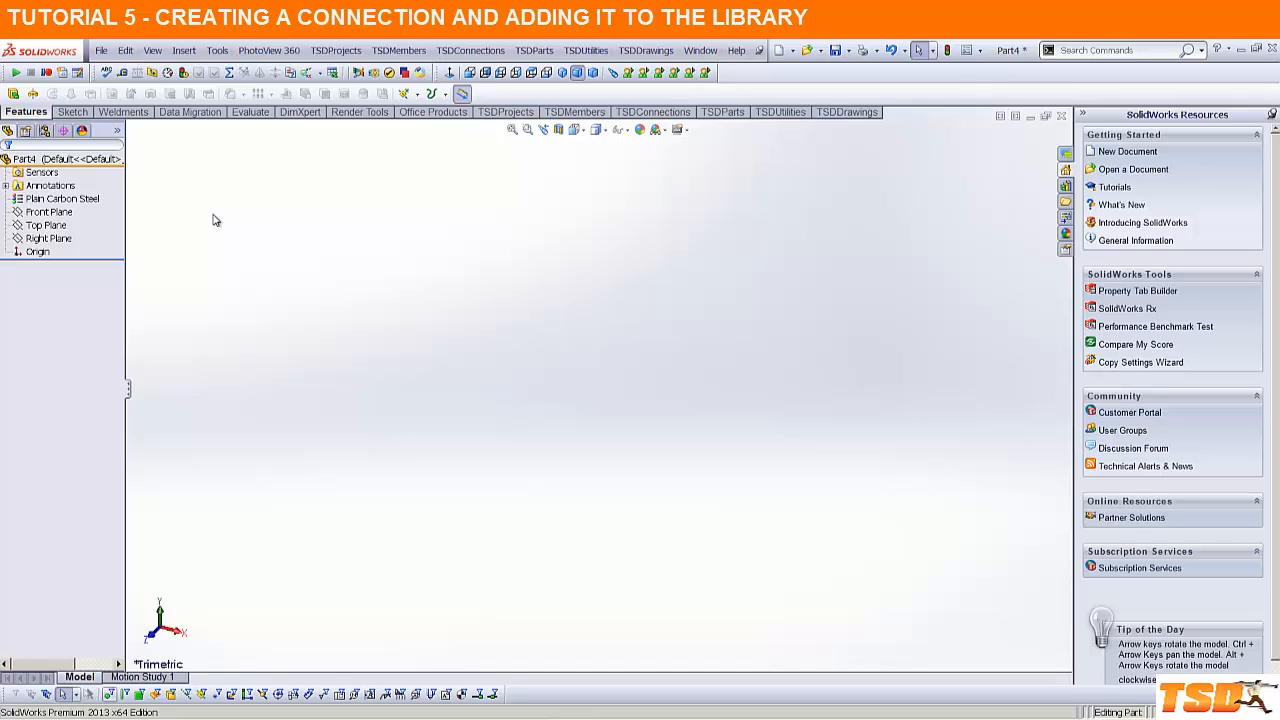
# Step: On the Front Plane, sketch a vertical line about 82 mm long upward from the origin
pyautogui.click(60, 212)
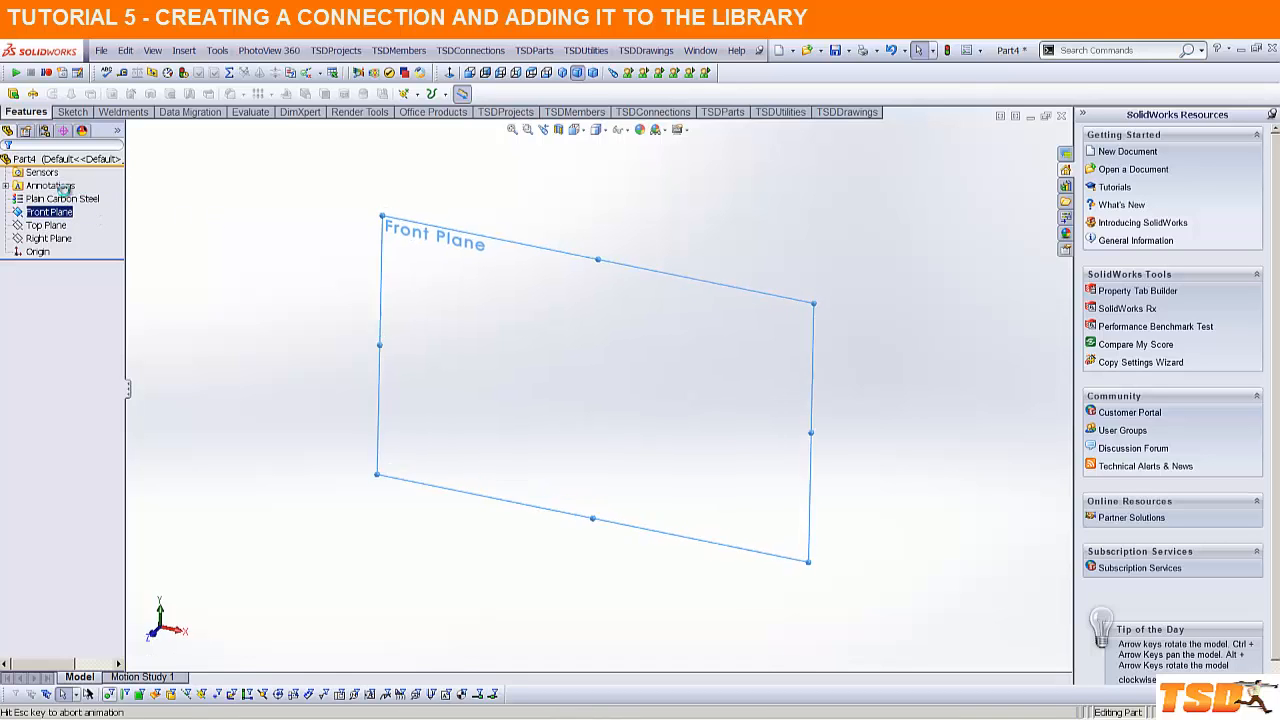
pyautogui.click(71, 93)
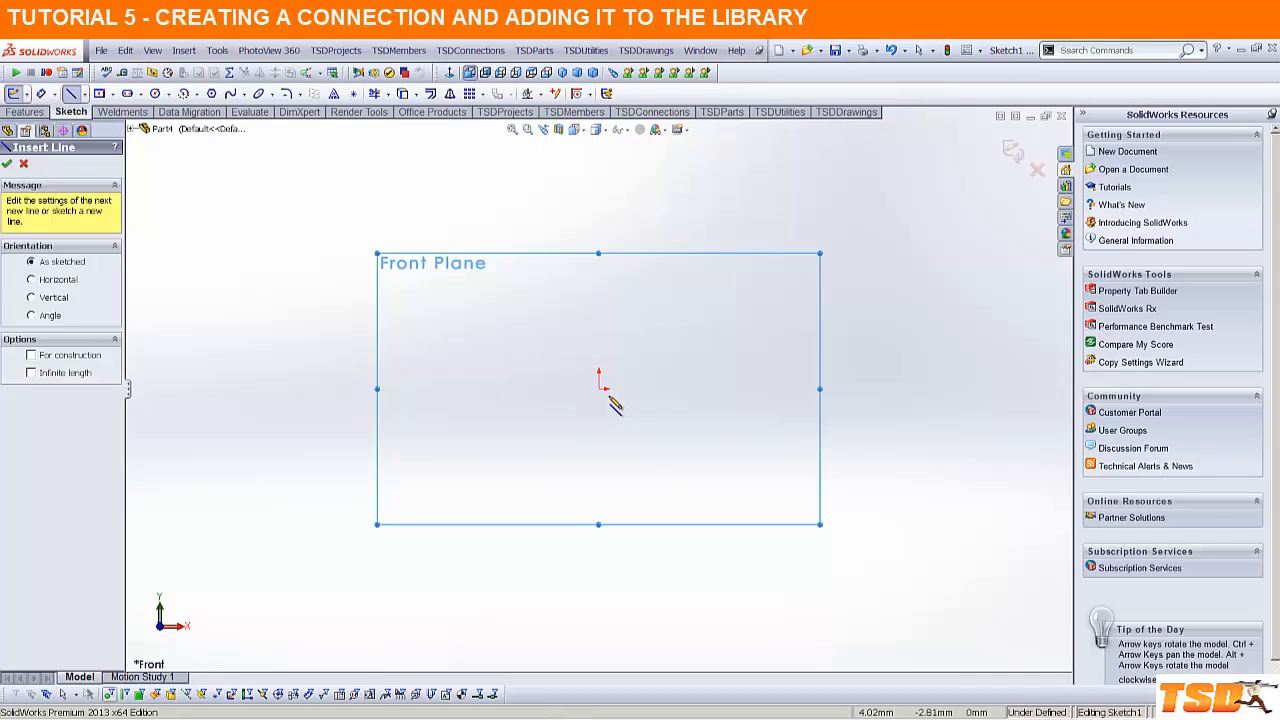
pyautogui.click(598, 385)
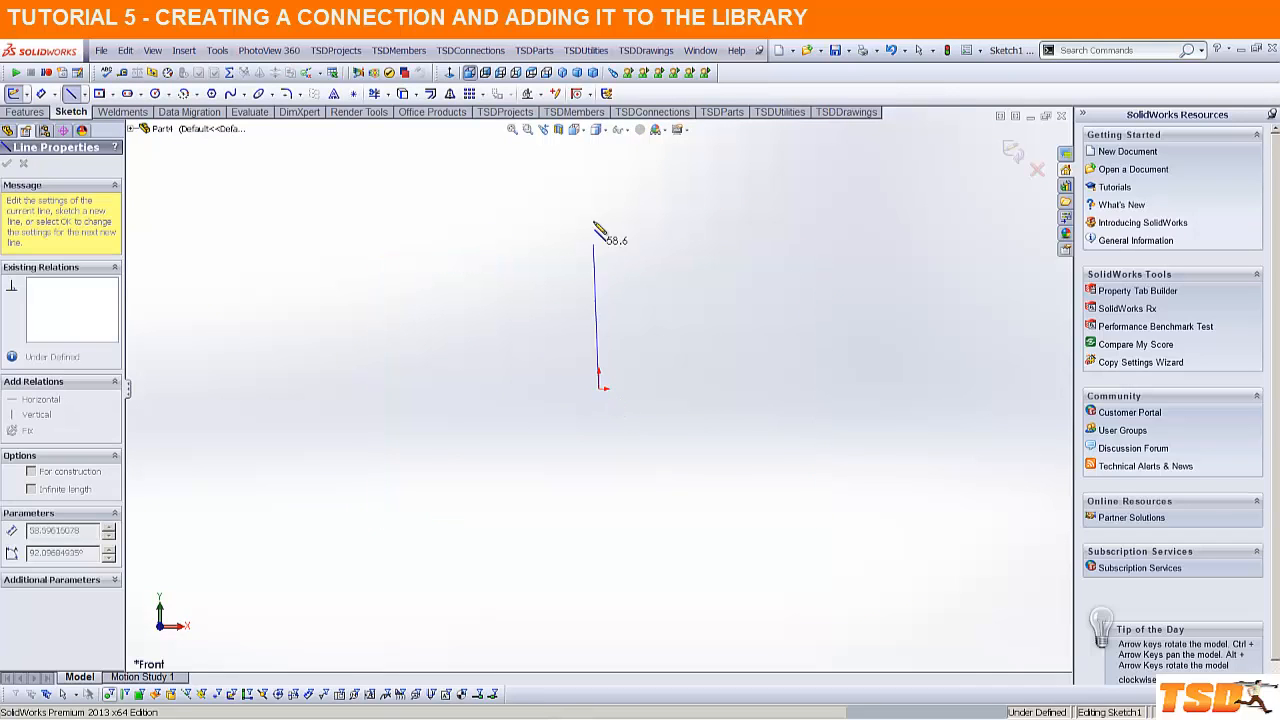
pyautogui.click(599, 185)
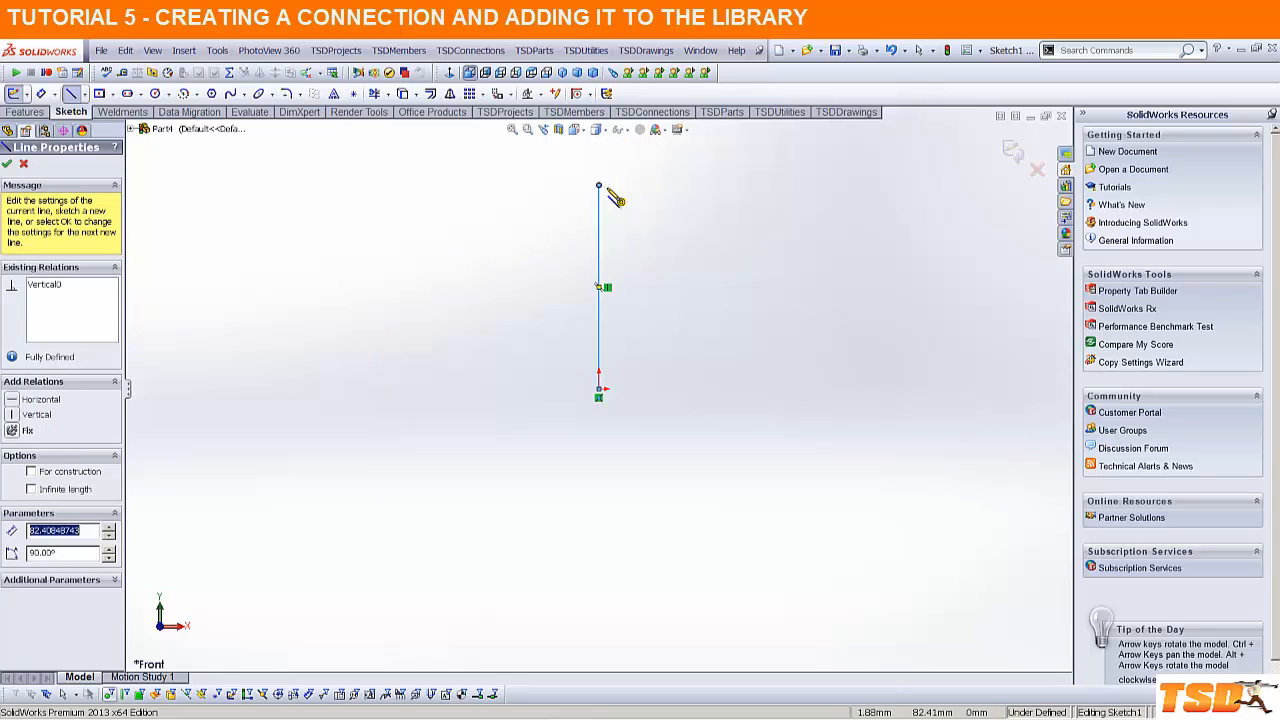
pyautogui.press('Escape')
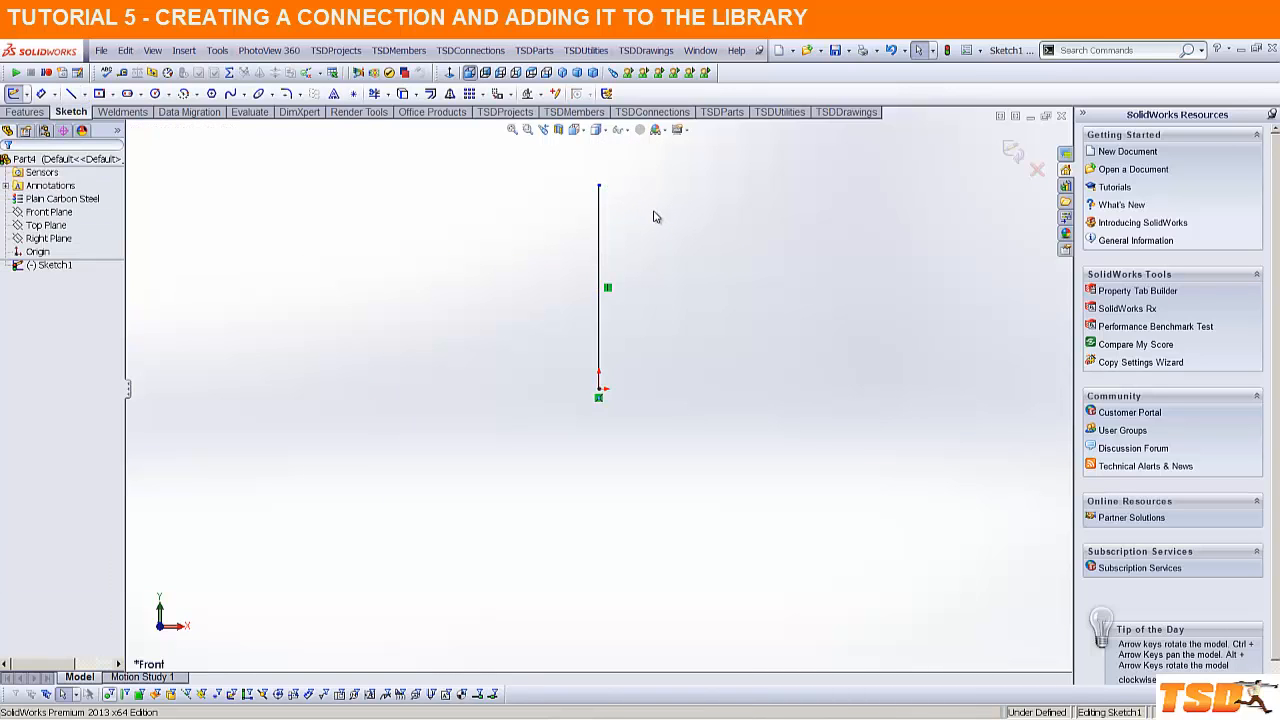
# Step: Dimension the vertical line's length to 600 mm, exit the sketch and show the part in the dimetric view
pyautogui.moveTo(534, 384); pyautogui.dragTo(526, 308, button='right')
pyautogui.click(600, 272)
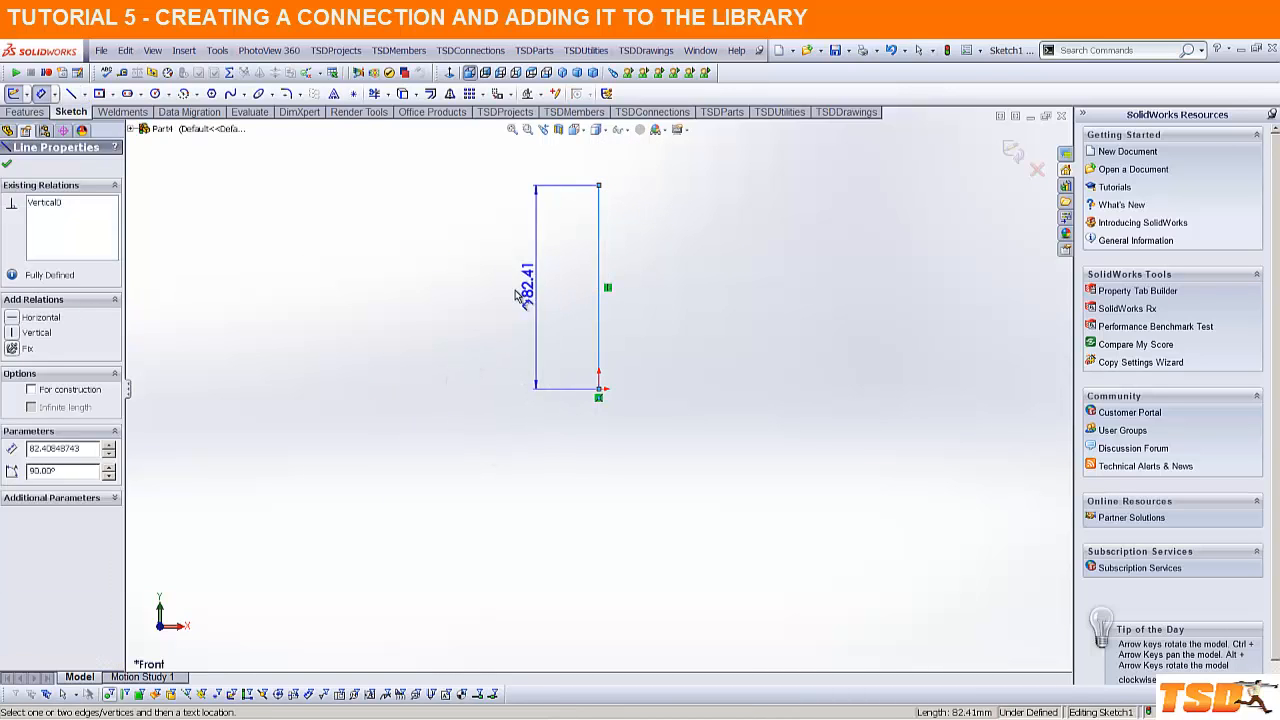
pyautogui.click(510, 290)
pyautogui.write('600')
pyautogui.press('Return')
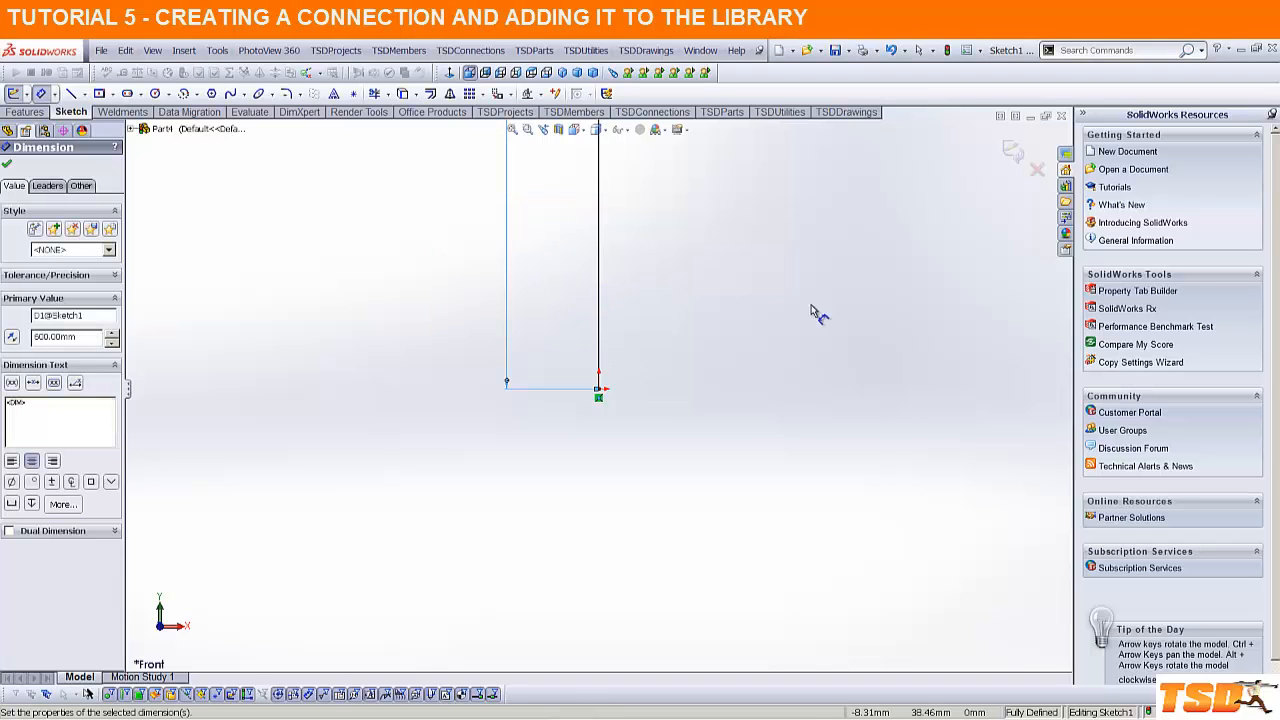
pyautogui.click(997, 142)
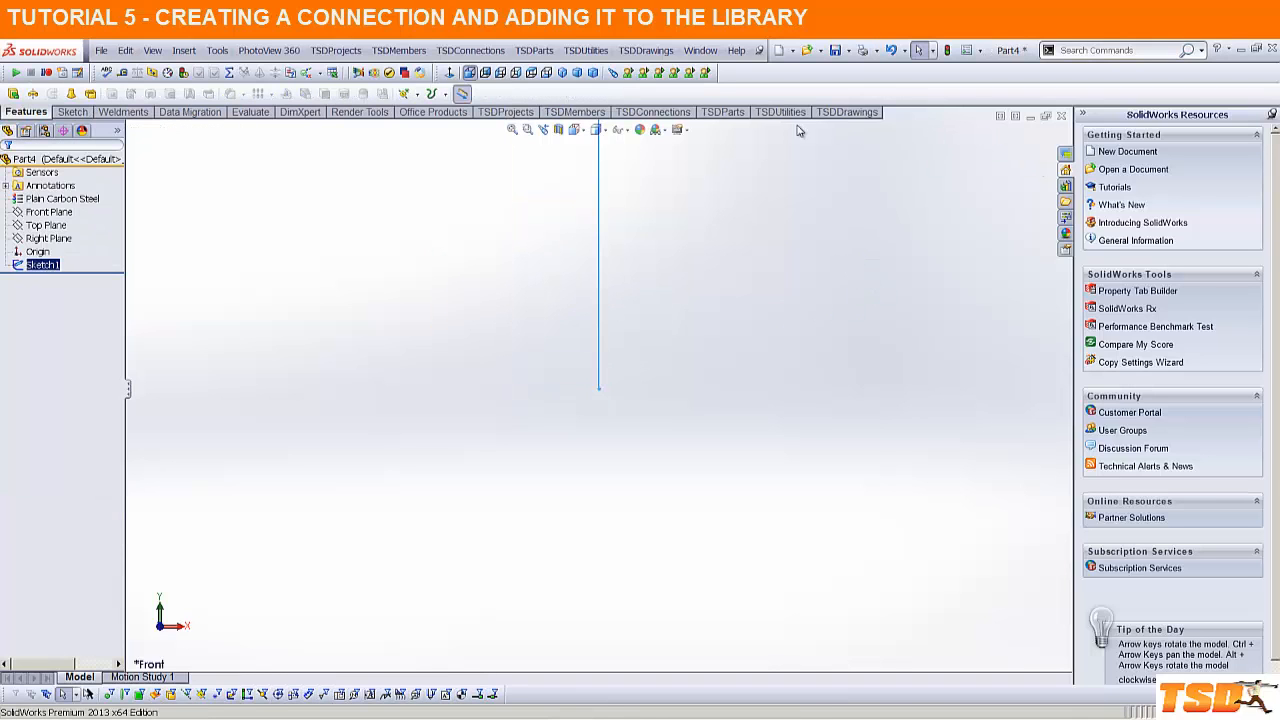
pyautogui.click(593, 73)
pyautogui.click(557, 270)
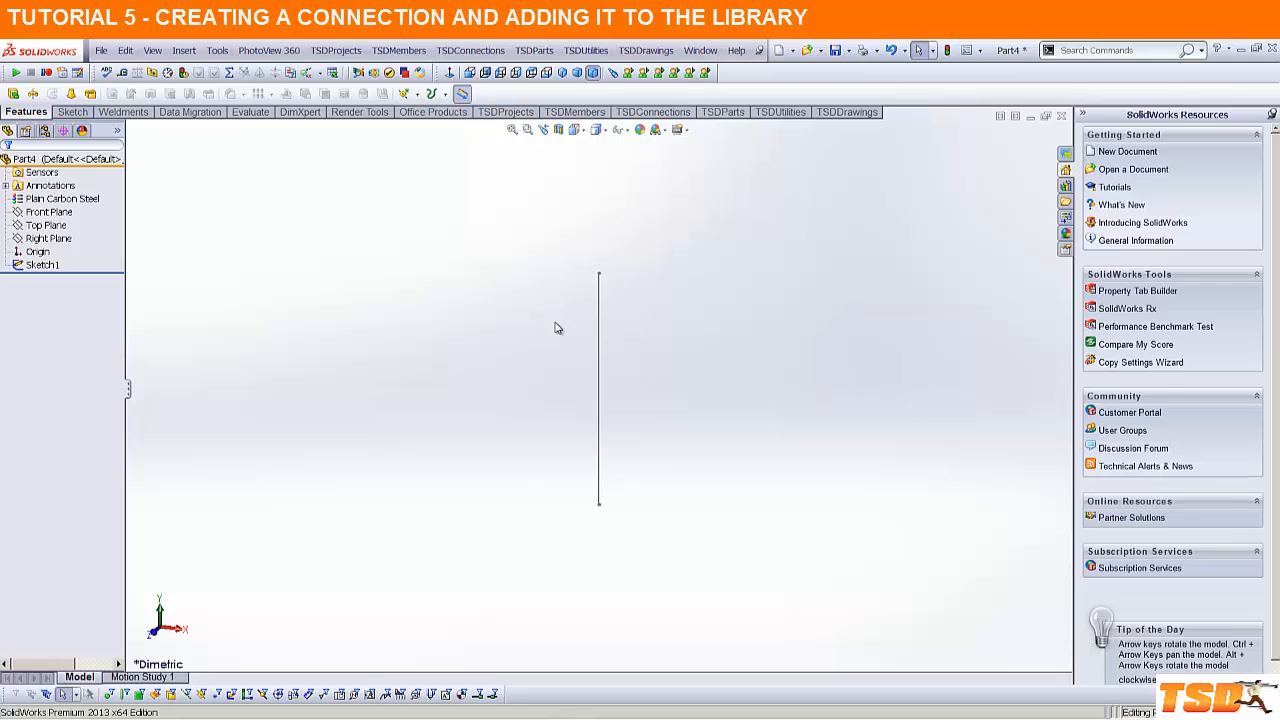
# Step: Save the new part as XXXX-CN01D01.SLDPRT in the CONNECTIONS\BASEPLATES\XXXX-CN01 folder
pyautogui.hotkey('ctrl', 's')
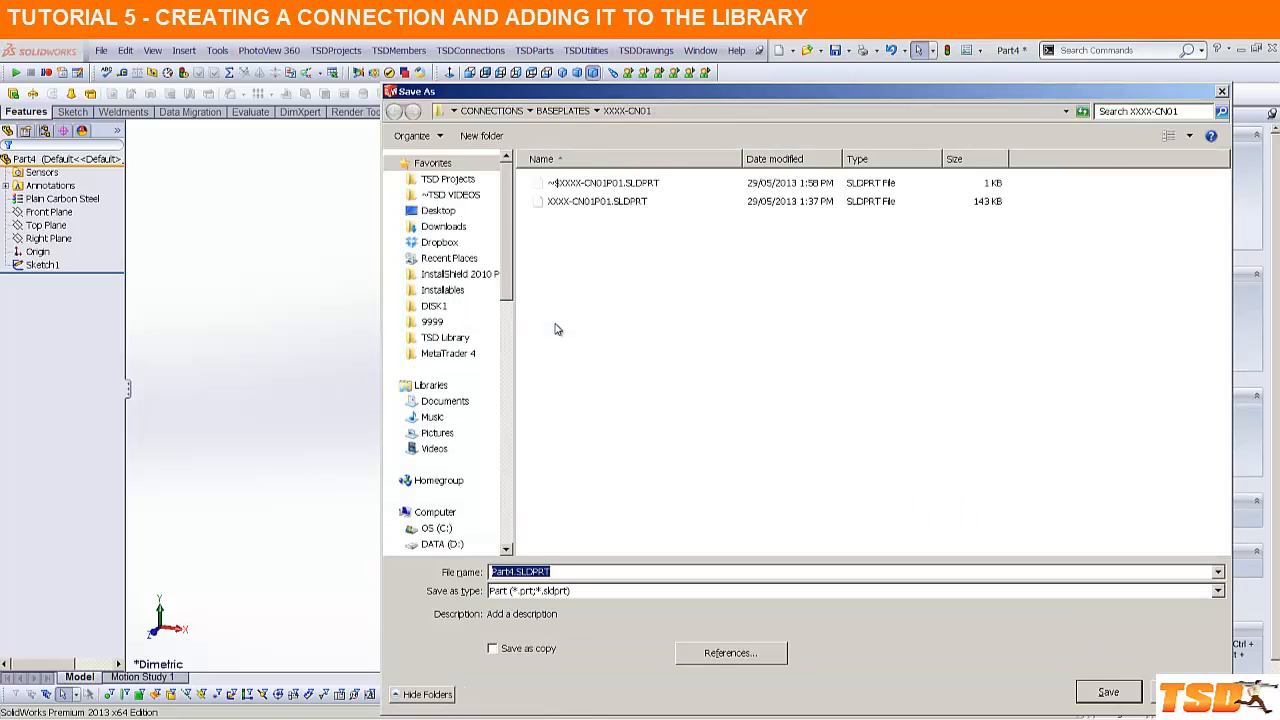
pyautogui.click(577, 207)
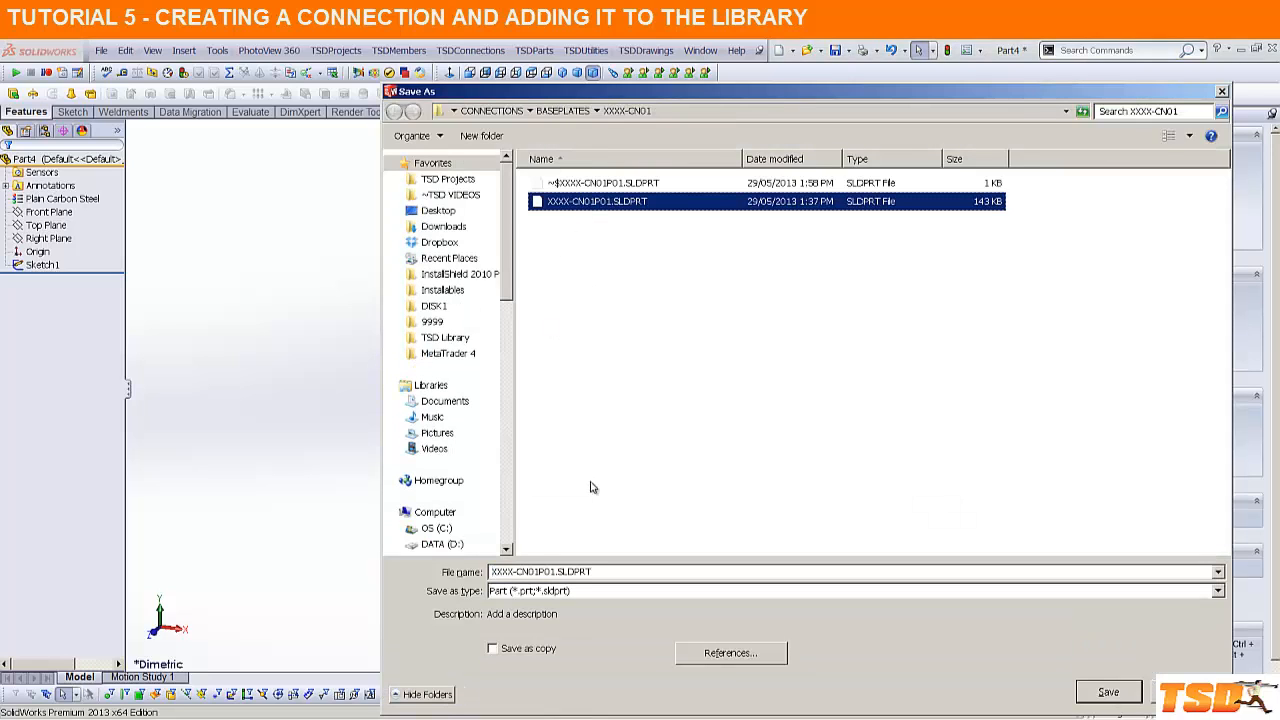
pyautogui.click(547, 575)
pyautogui.click(546, 573)
pyautogui.press('BackSpace')
pyautogui.write('D')
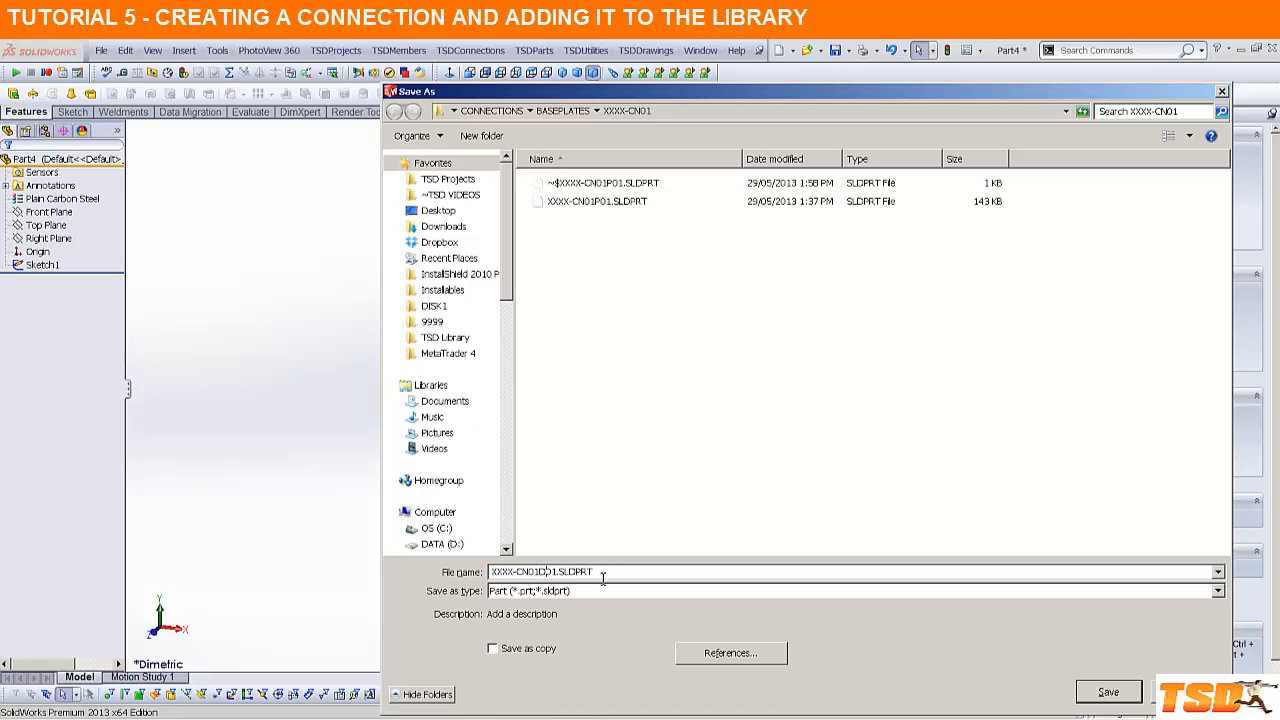
pyautogui.press('Return')
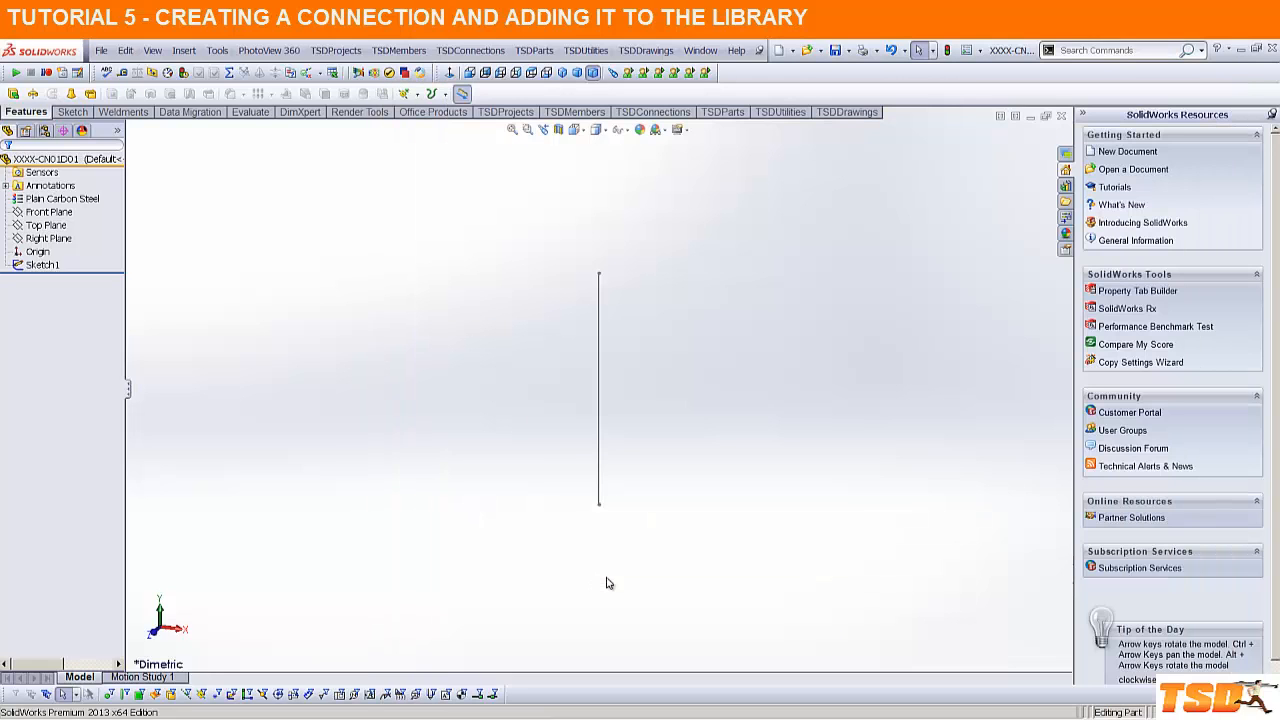
# Step: Rename the vertical line's sketch as Member Sketch
pyautogui.click(40, 265)
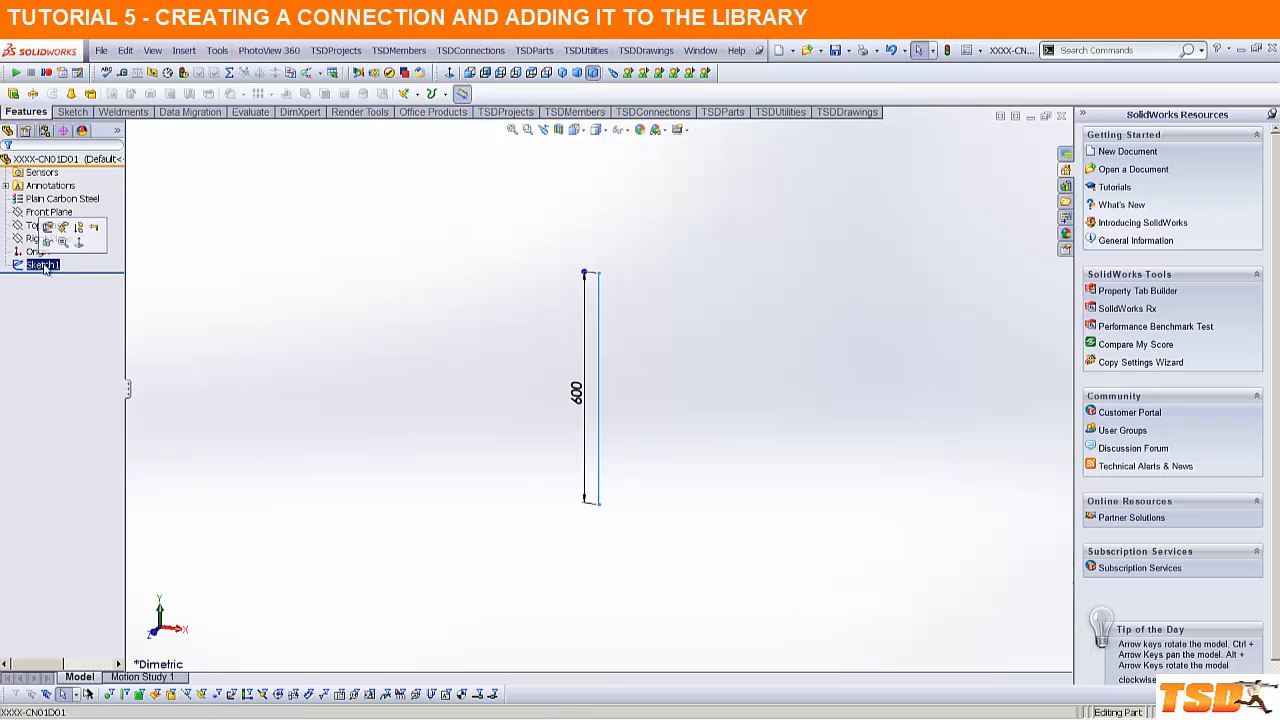
pyautogui.click(40, 265)
pyautogui.write('M')
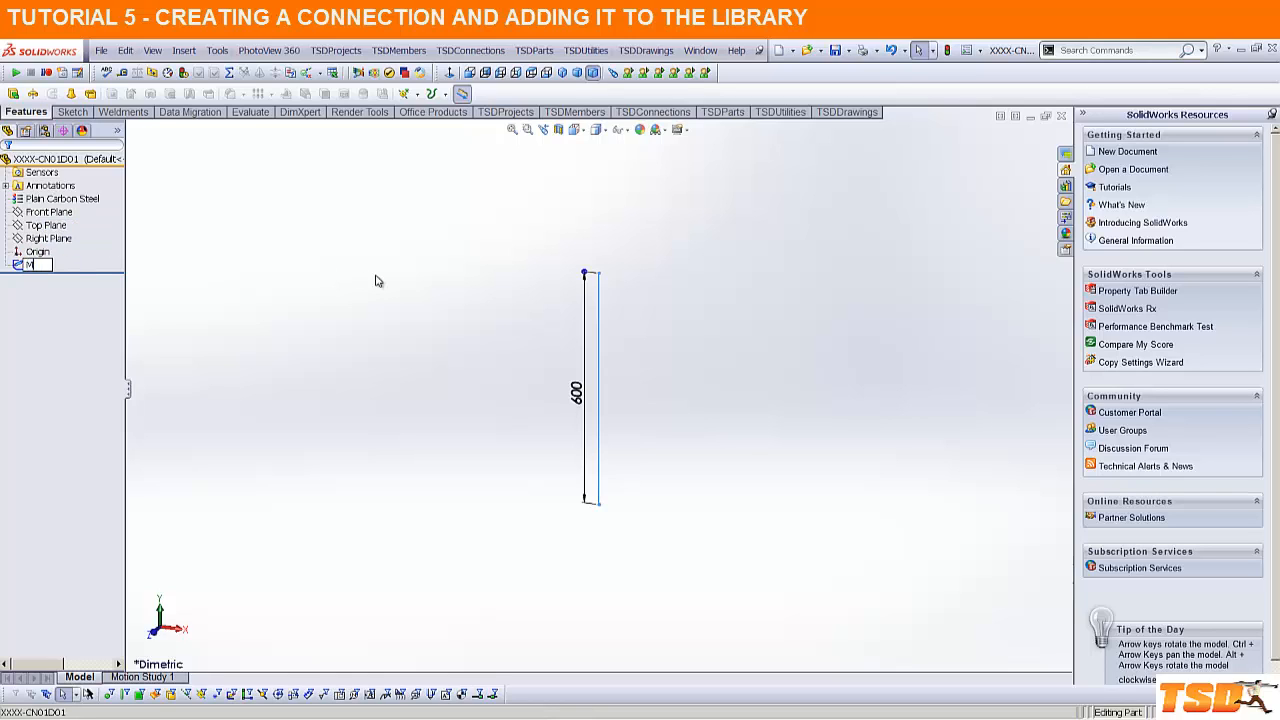
pyautogui.write('ember Sketch')
pyautogui.press('Return')
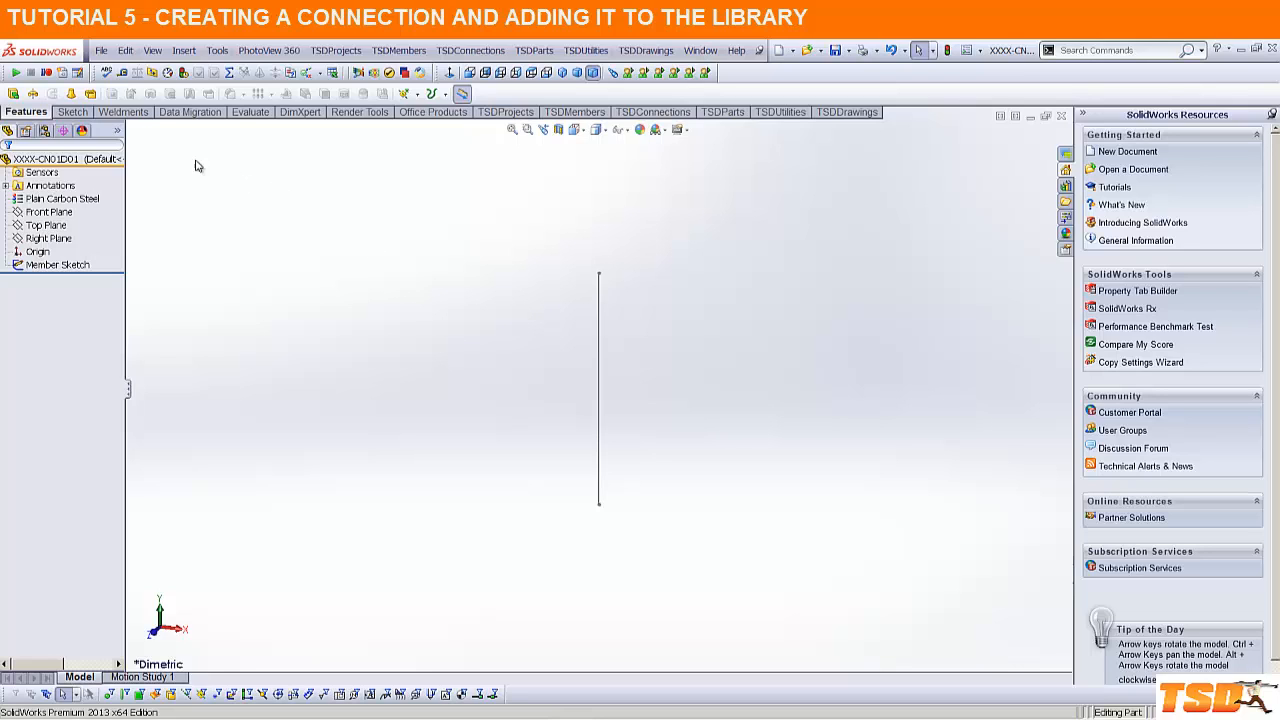
# Step: Create a structural member along the vertical sketch line using standard BHP SECTIONS (METRIC), type UB - 300 PLUS and size 310 UB 32.0
pyautogui.click(138, 113)
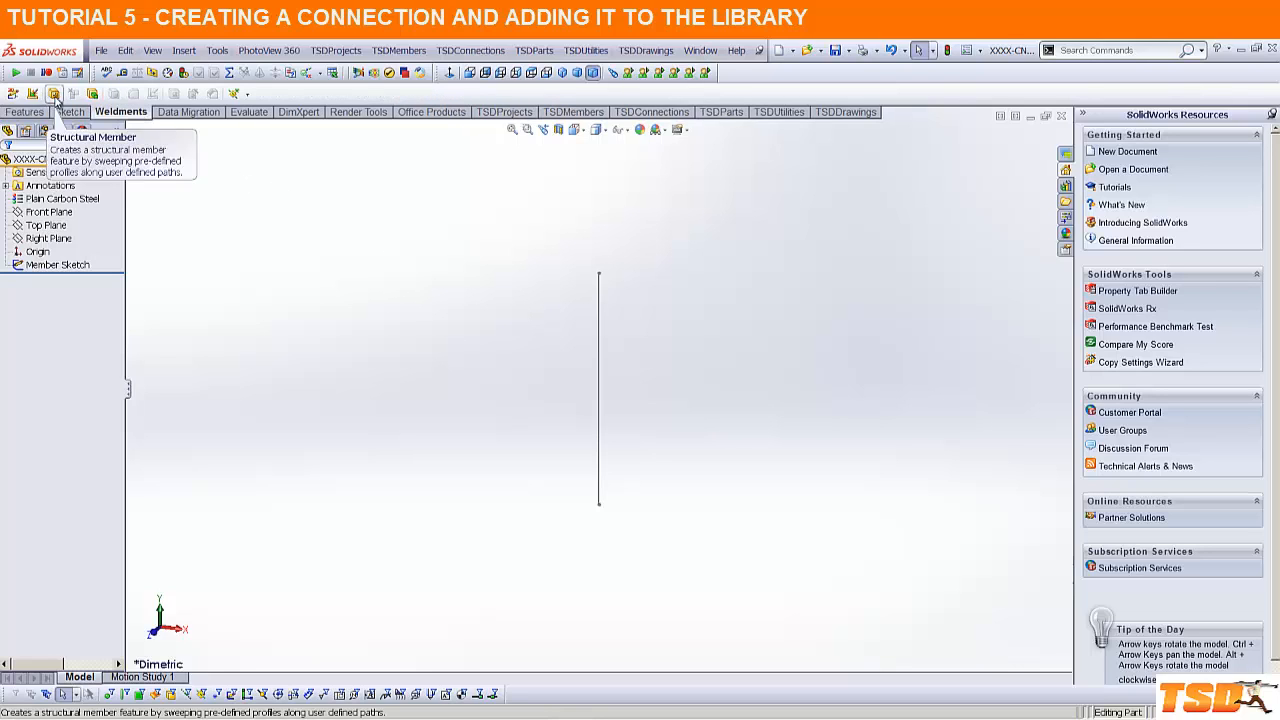
pyautogui.click(13, 93)
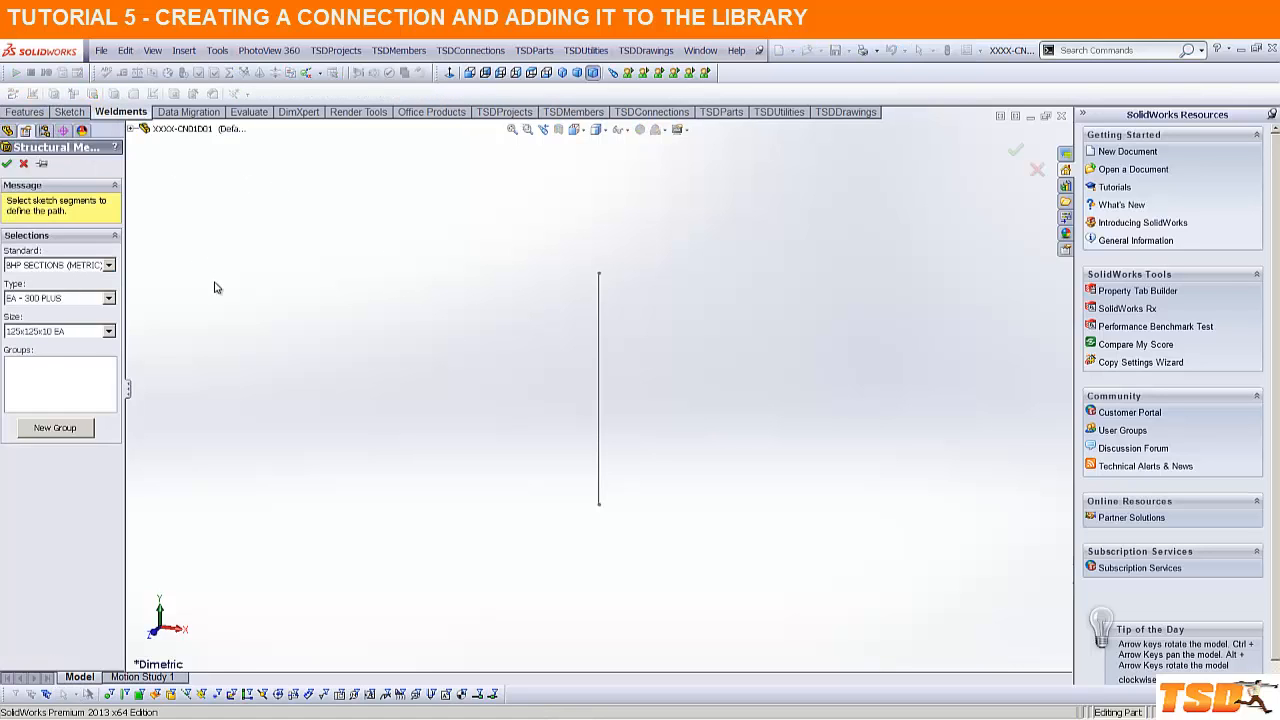
pyautogui.click(108, 299)
pyautogui.click(107, 300)
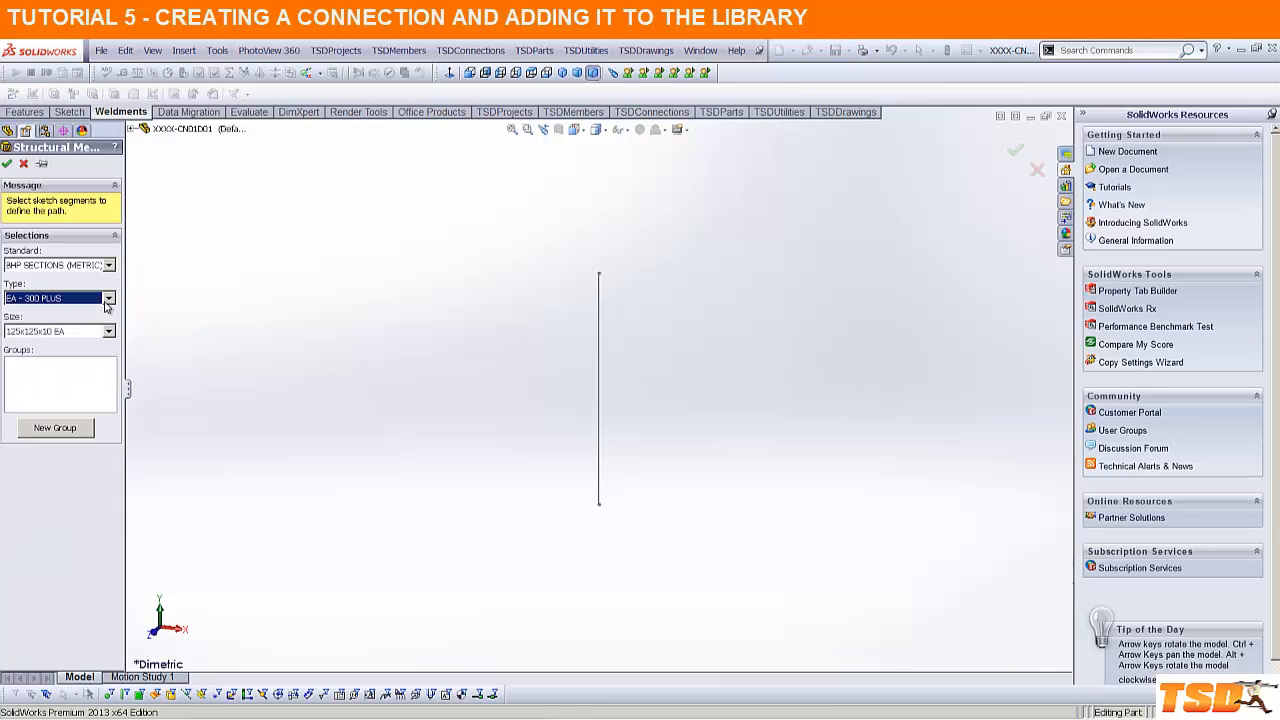
pyautogui.moveTo(126, 263); pyautogui.dragTo(208, 263)
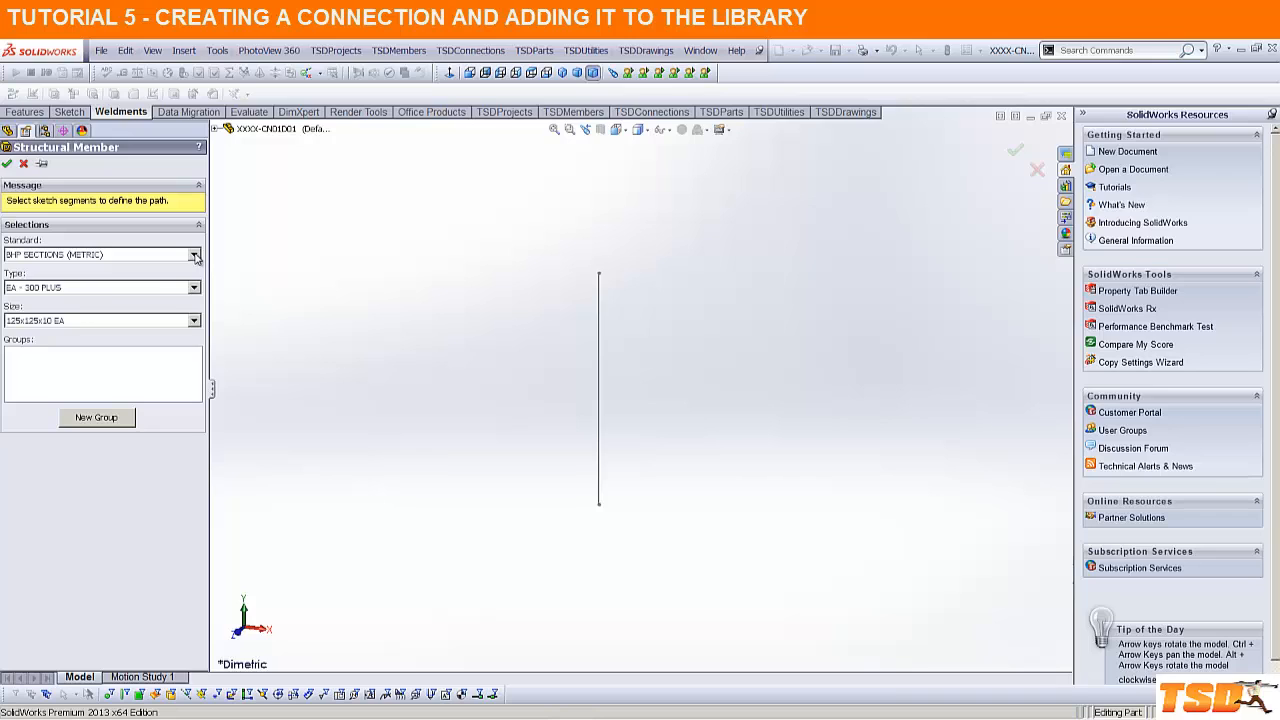
pyautogui.click(195, 256)
pyautogui.click(112, 280)
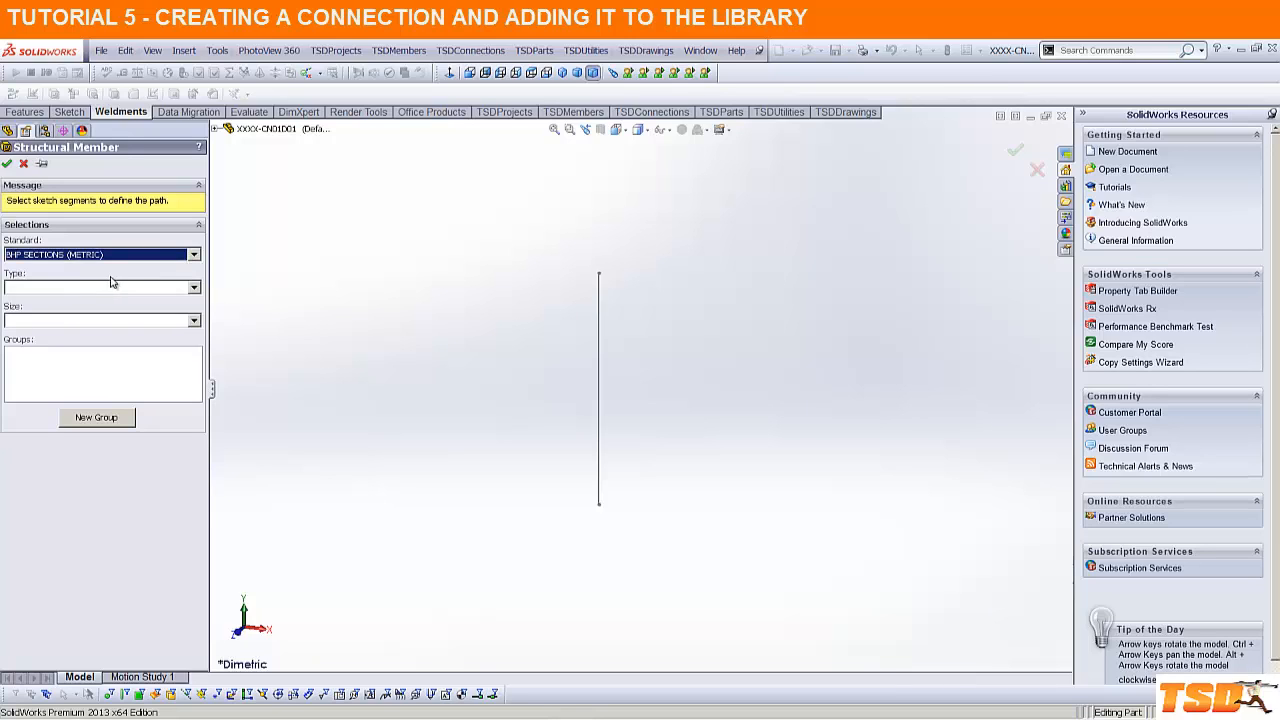
pyautogui.click(110, 287)
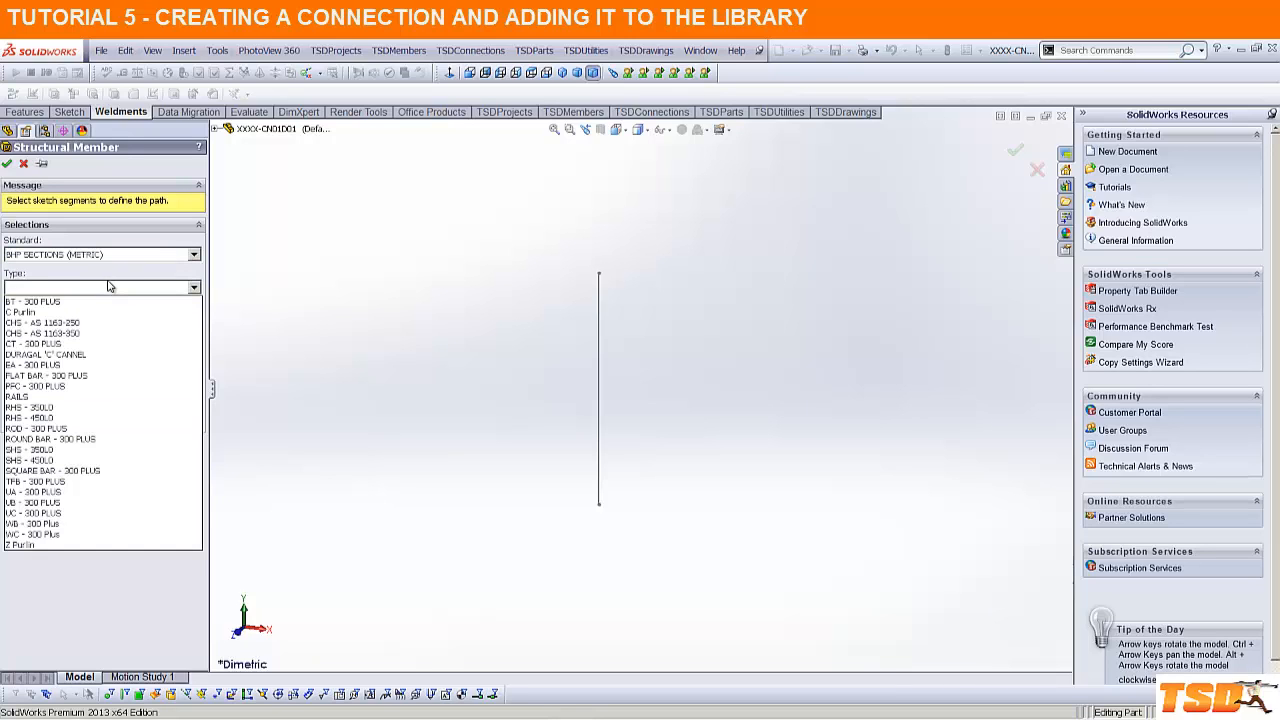
pyautogui.click(82, 503)
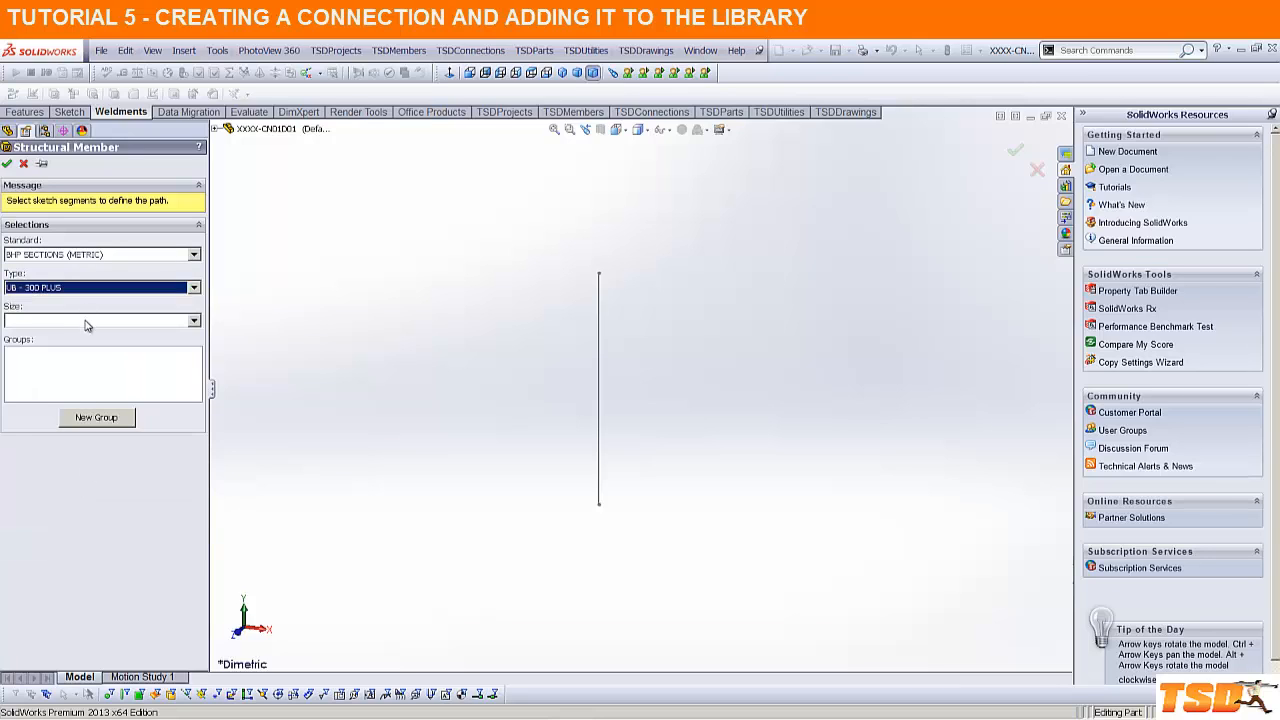
pyautogui.click(88, 320)
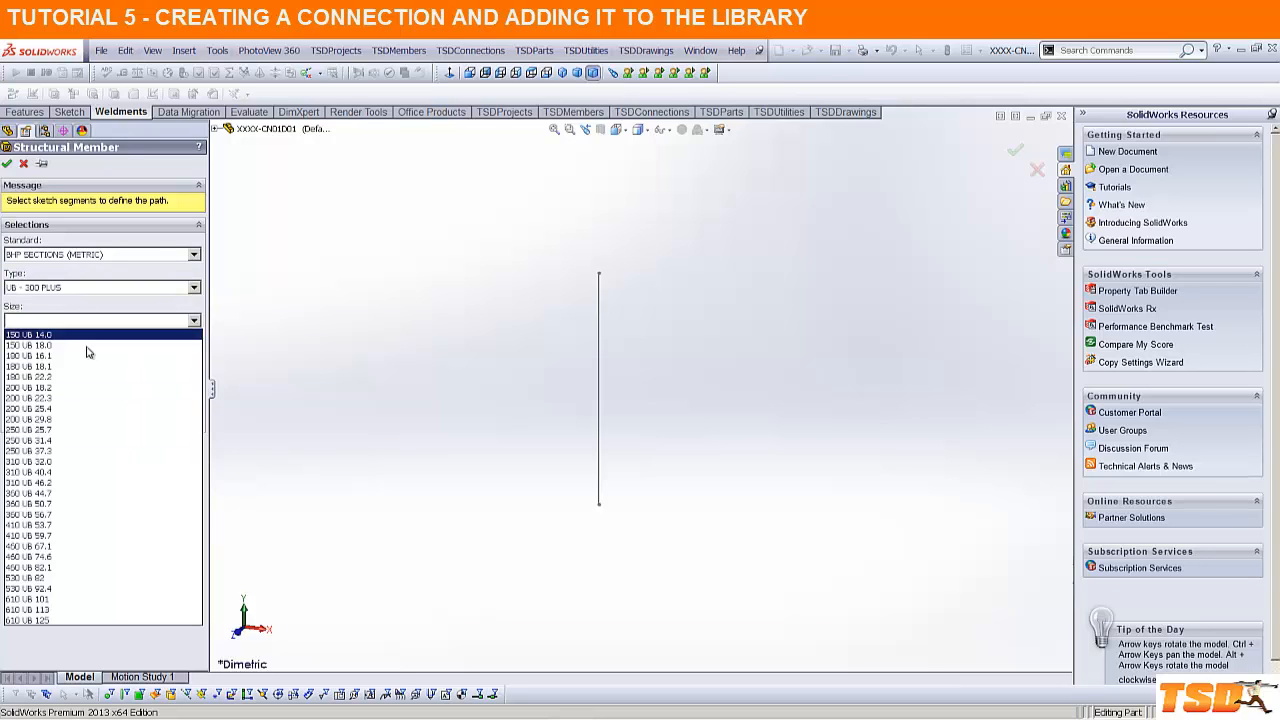
pyautogui.click(86, 463)
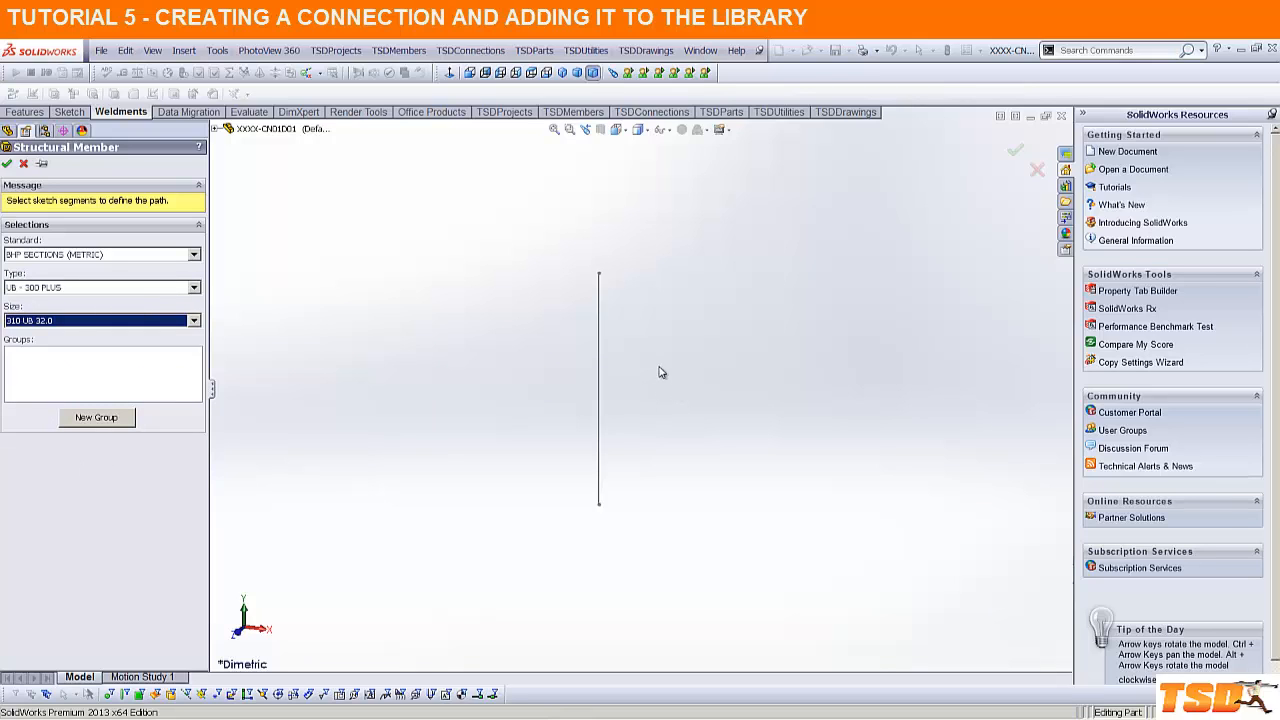
pyautogui.click(600, 336)
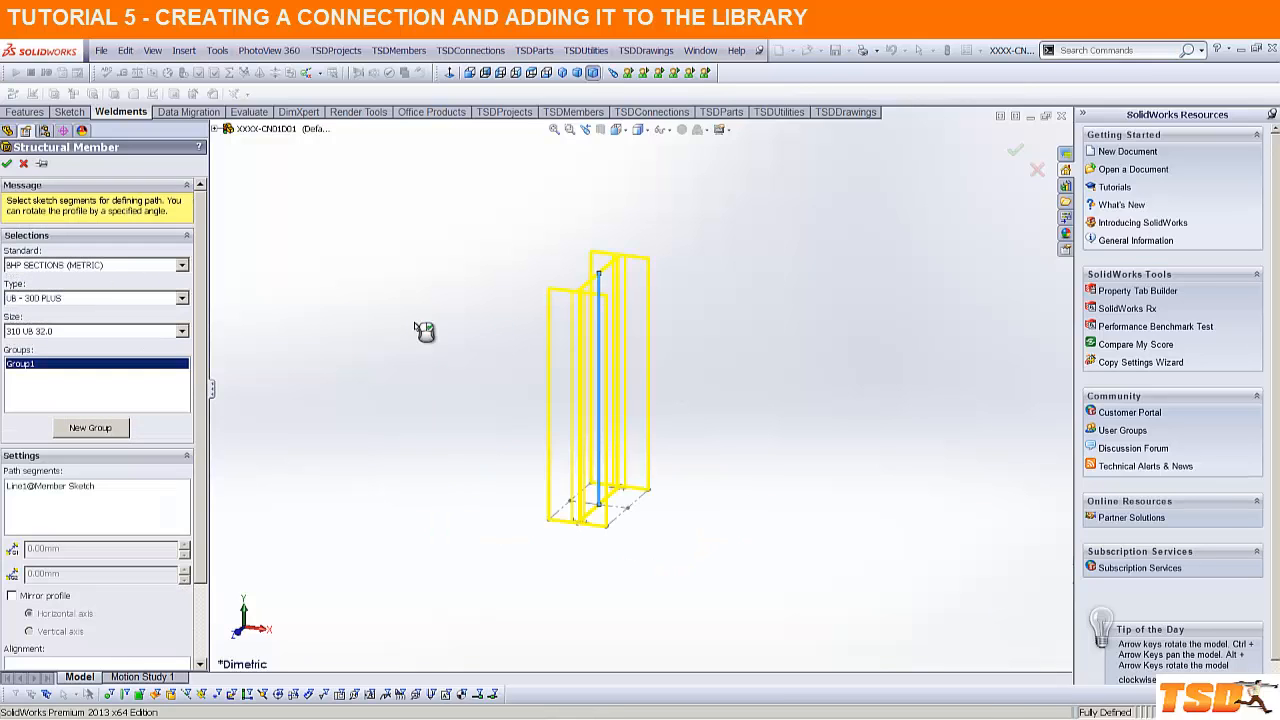
pyautogui.click(6, 165)
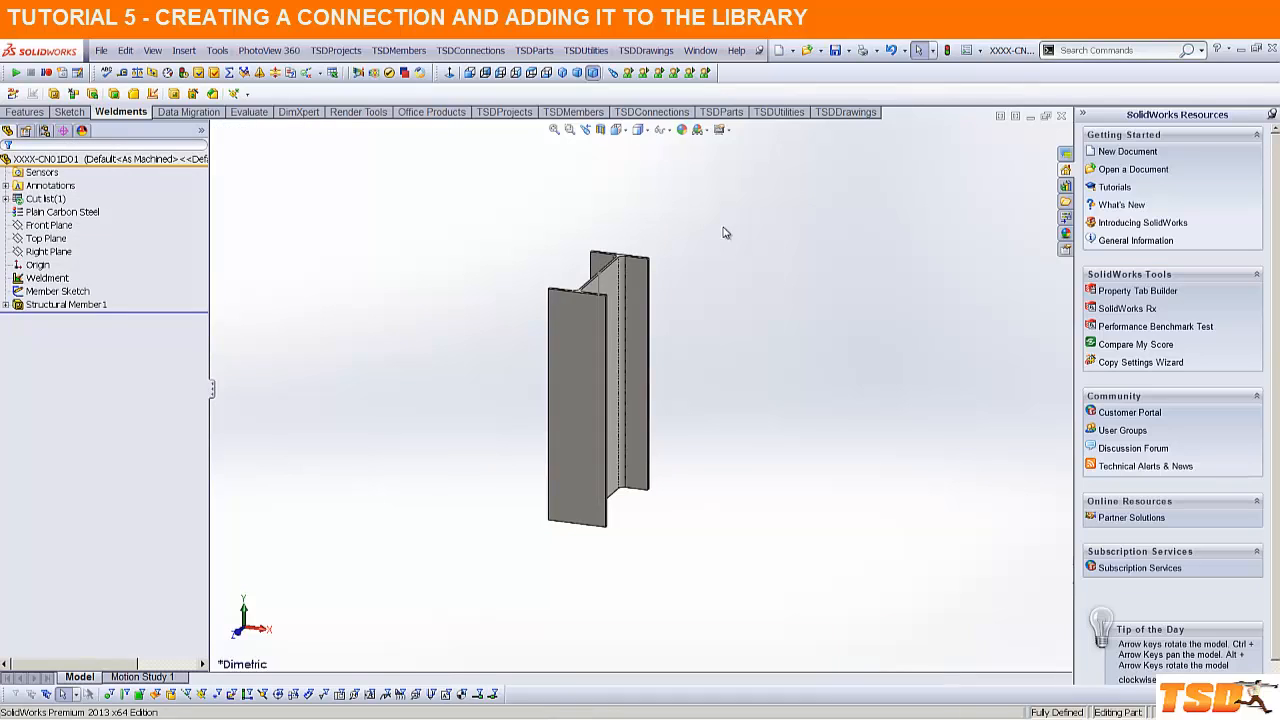
pyautogui.click(594, 76)
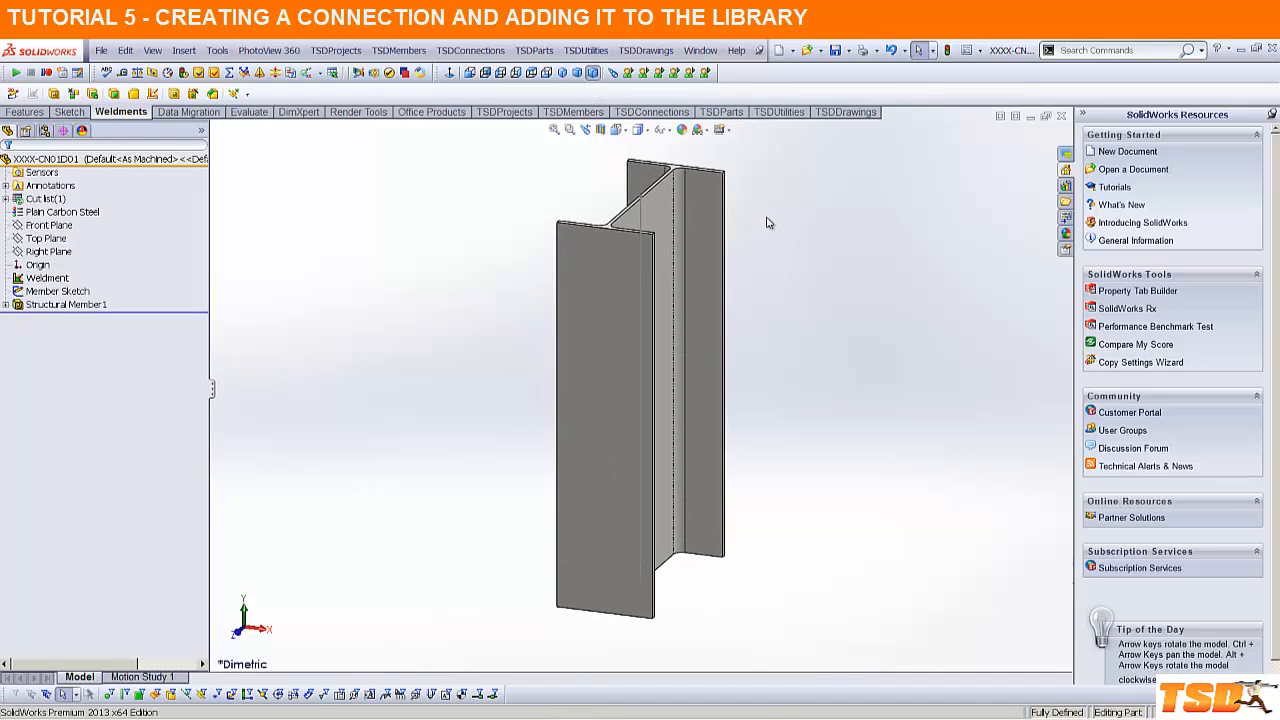
# Step: Change the appearance colour of the whole XXXX-CN01D01 part to dark teal
pyautogui.rightClick(95, 161)
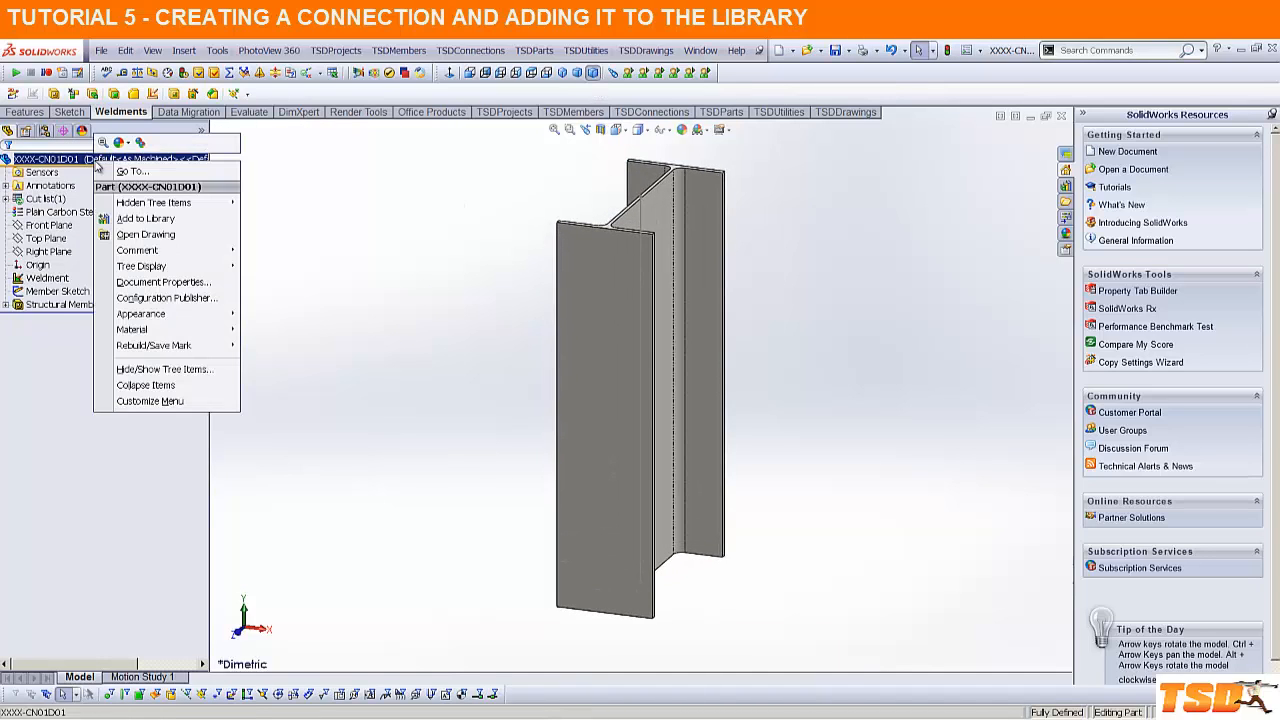
pyautogui.click(148, 170)
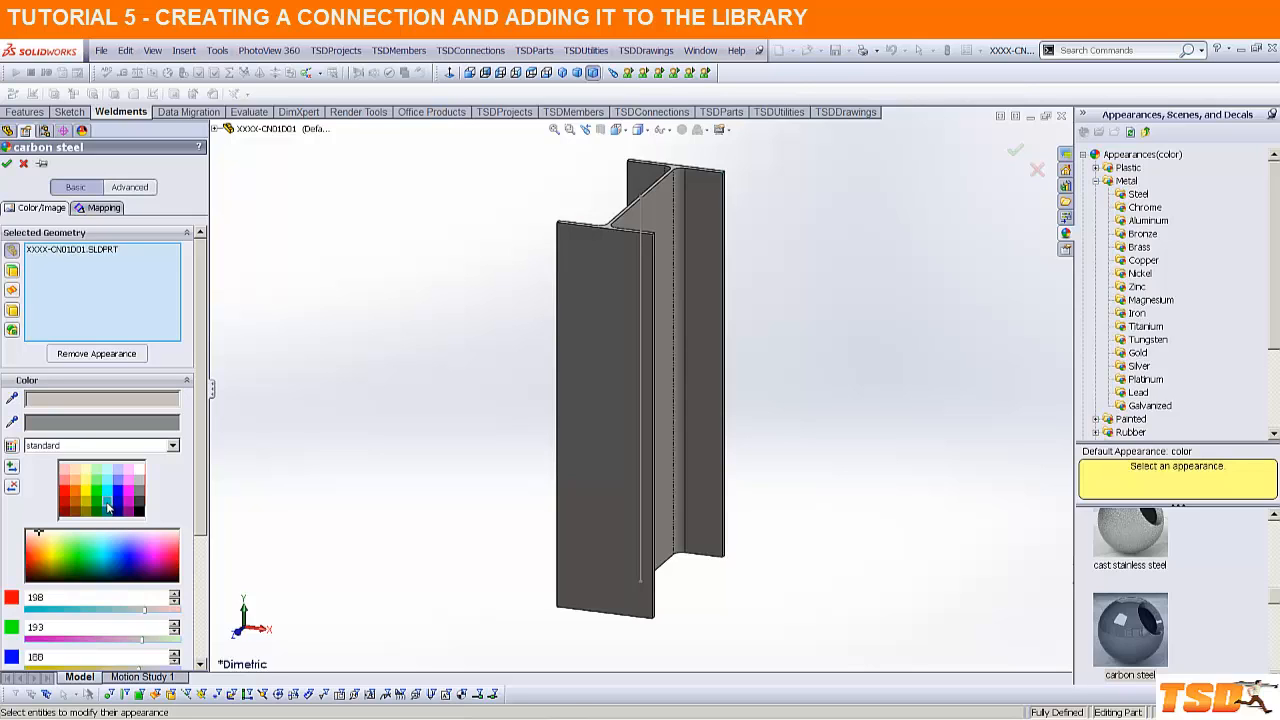
pyautogui.click(107, 502)
pyautogui.click(6, 164)
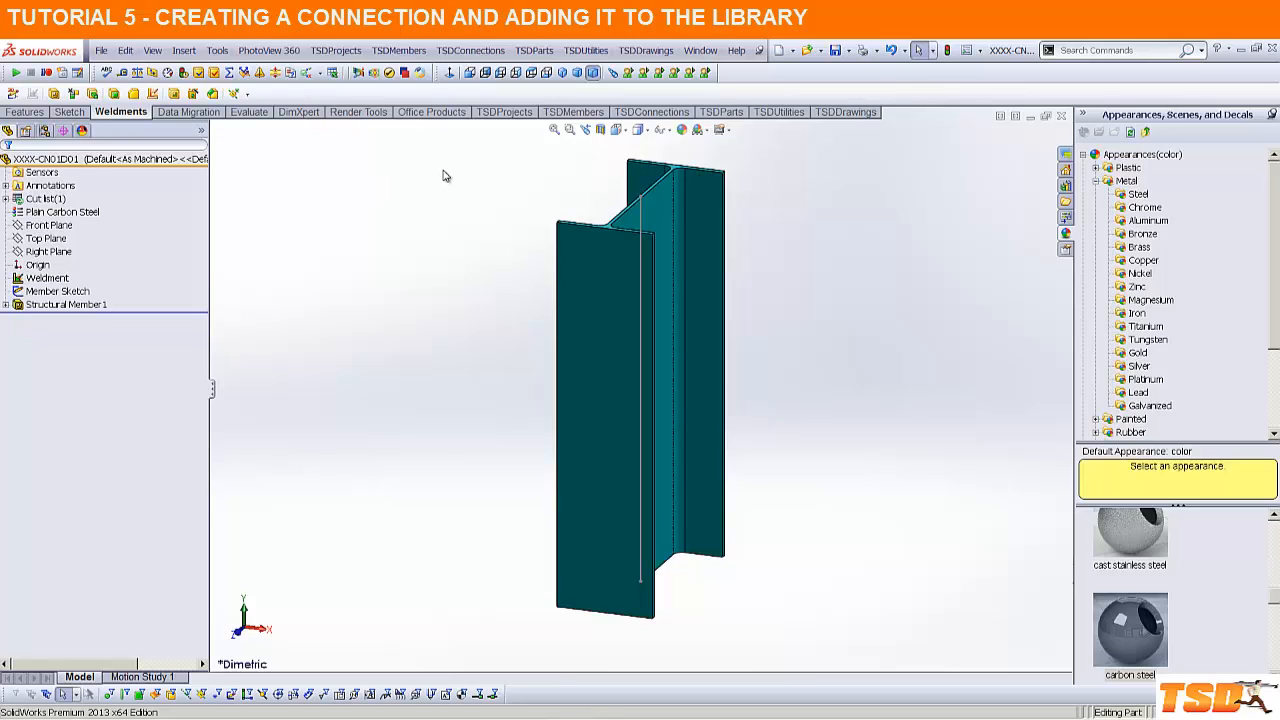
# Step: Tile the open document windows horizontally and insert part XXXX-CN01D01 into assembly XXXX-CN01, rebuilding only the current configuration
pyautogui.click(700, 50)
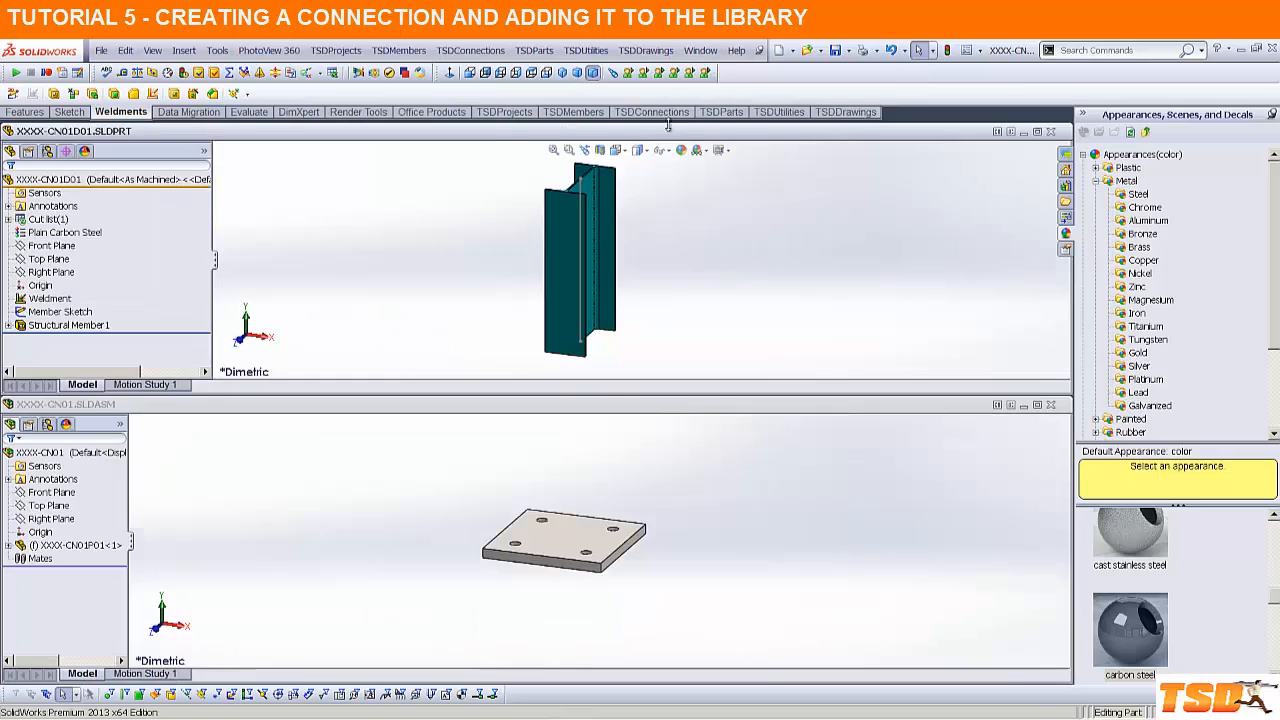
pyautogui.click(733, 120)
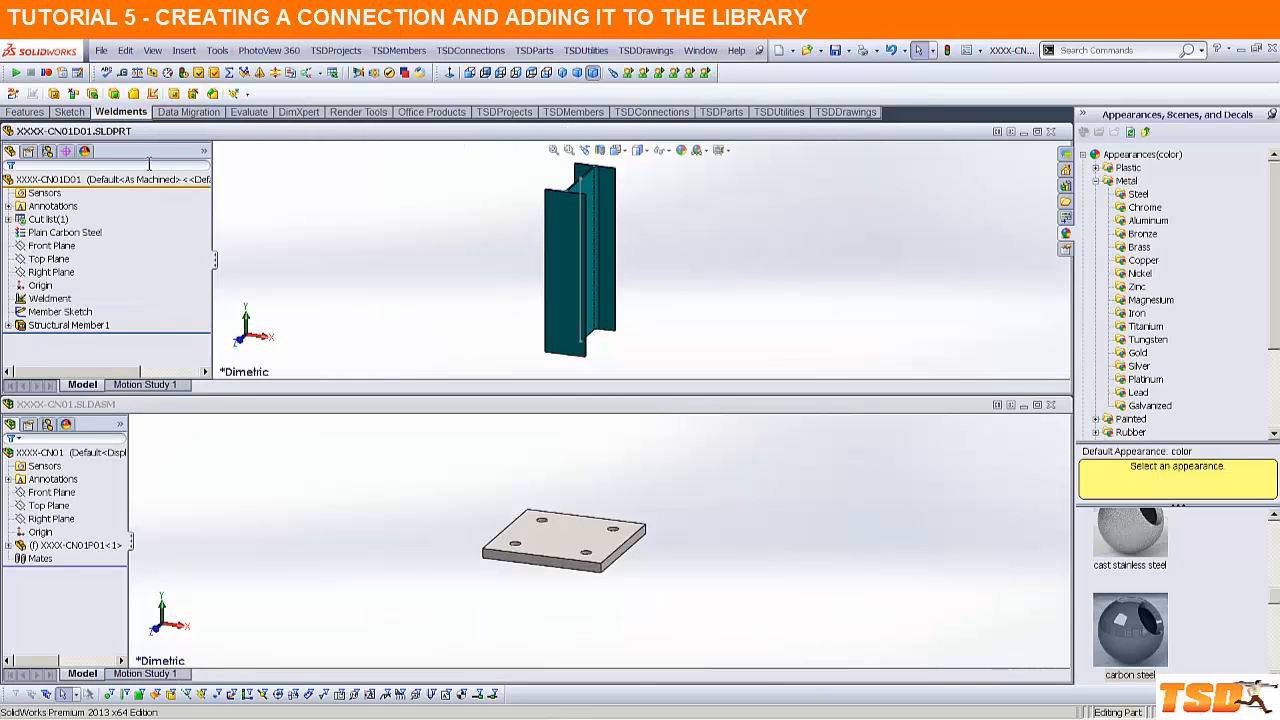
pyautogui.click(116, 180)
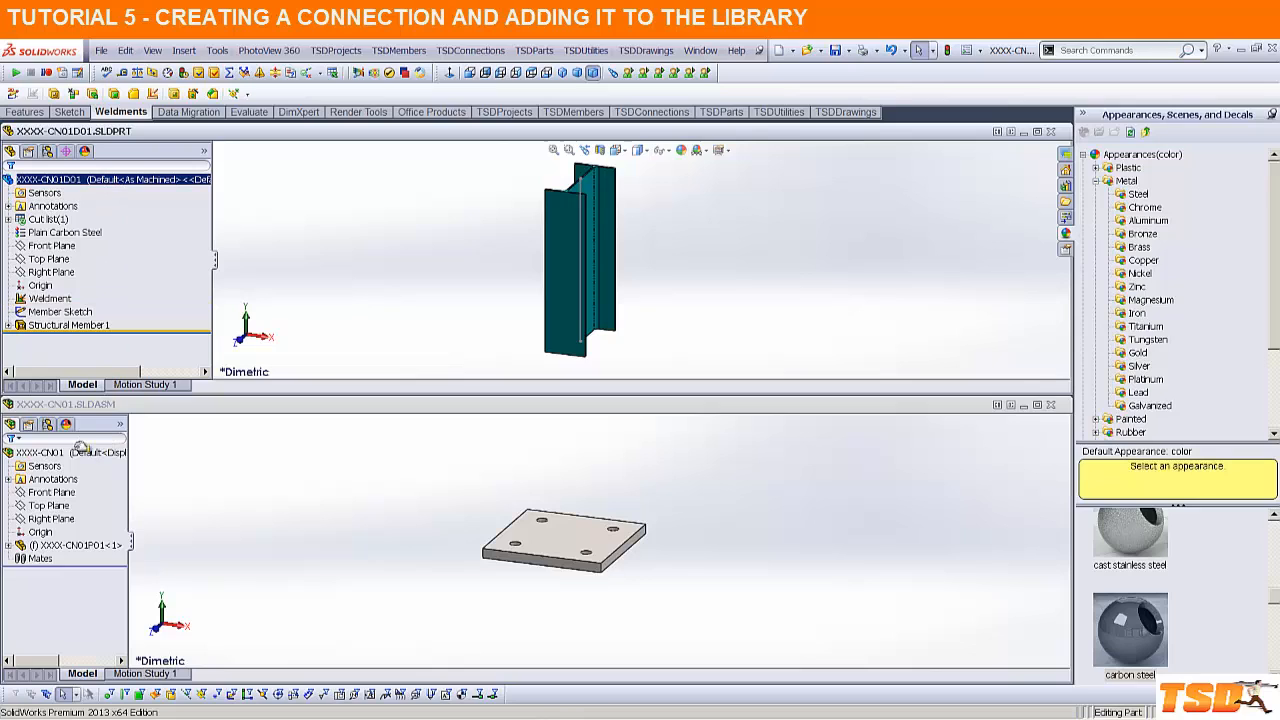
pyautogui.moveTo(80, 447)
pyautogui.mouseDown()
pyautogui.moveTo(63, 553)
pyautogui.moveTo(80, 454)
pyautogui.mouseUp()
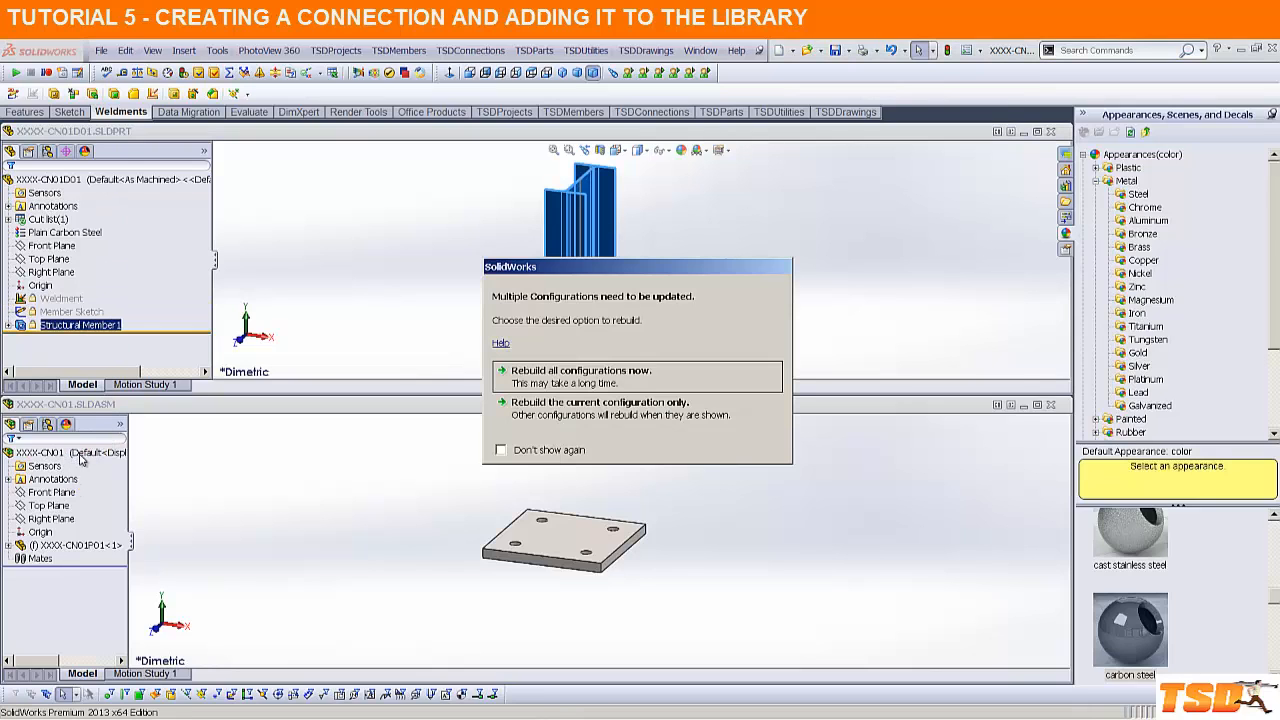
pyautogui.click(690, 402)
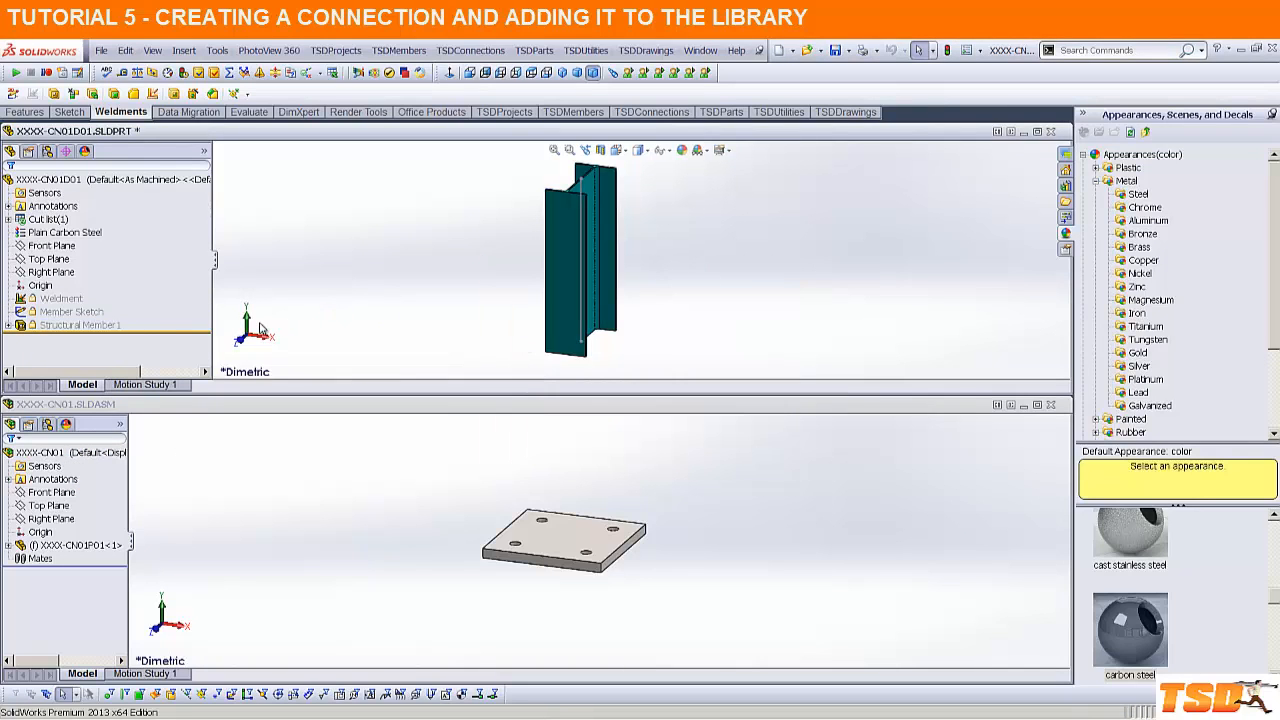
pyautogui.click(125, 330)
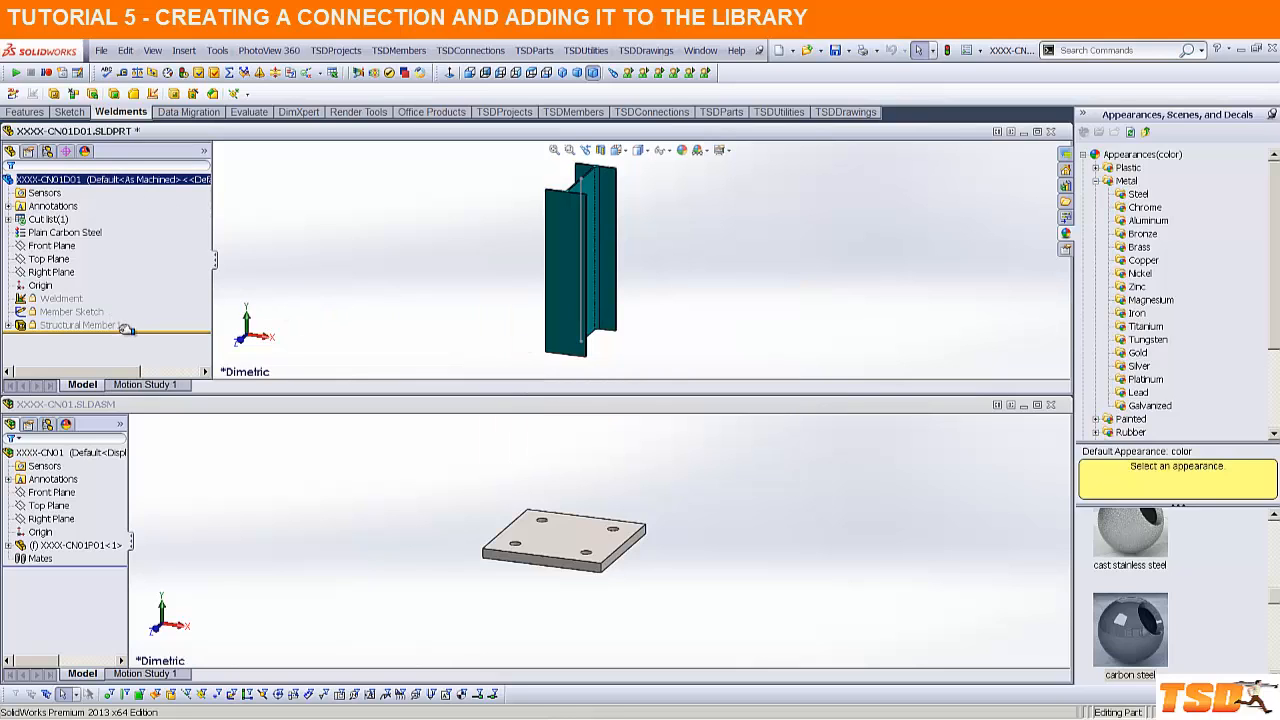
pyautogui.moveTo(127, 330)
pyautogui.mouseDown()
pyautogui.moveTo(128, 184)
pyautogui.moveTo(81, 494)
pyautogui.moveTo(78, 459)
pyautogui.mouseUp()
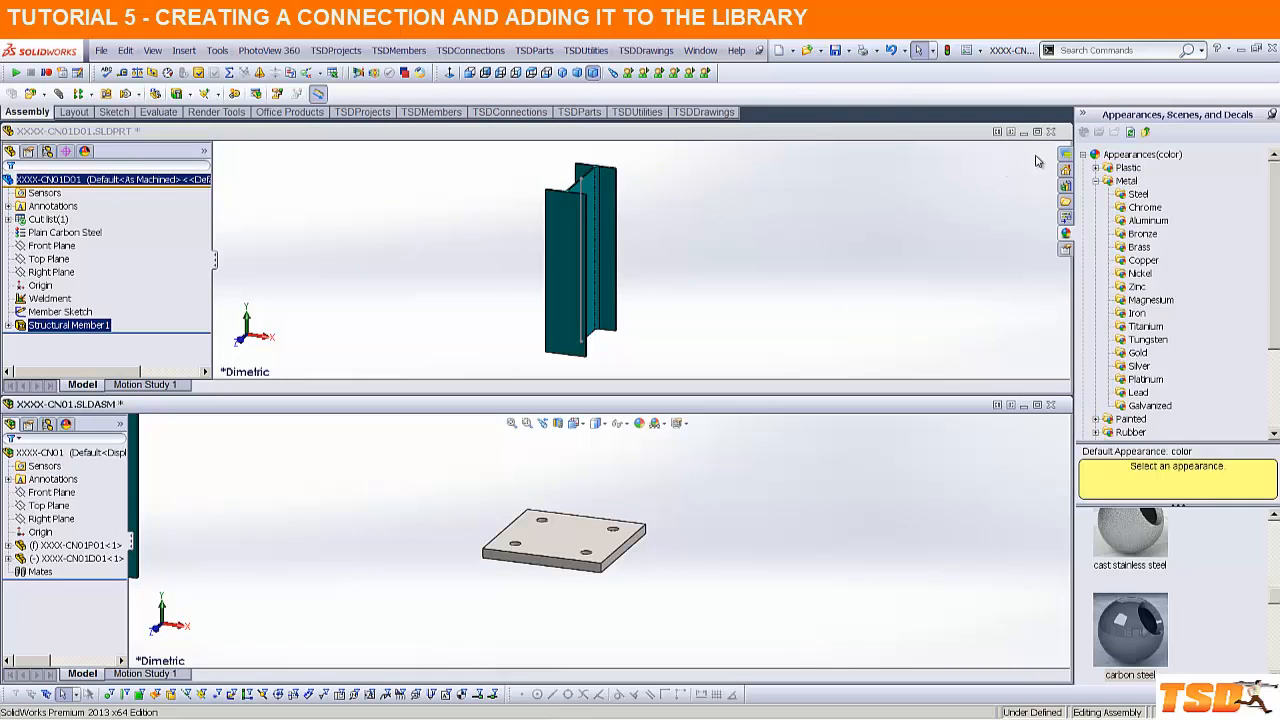
# Step: Close the XXXX-CN01D01 part with its changes saved and maximize the XXXX-CN01 assembly window
pyautogui.click(1051, 132)
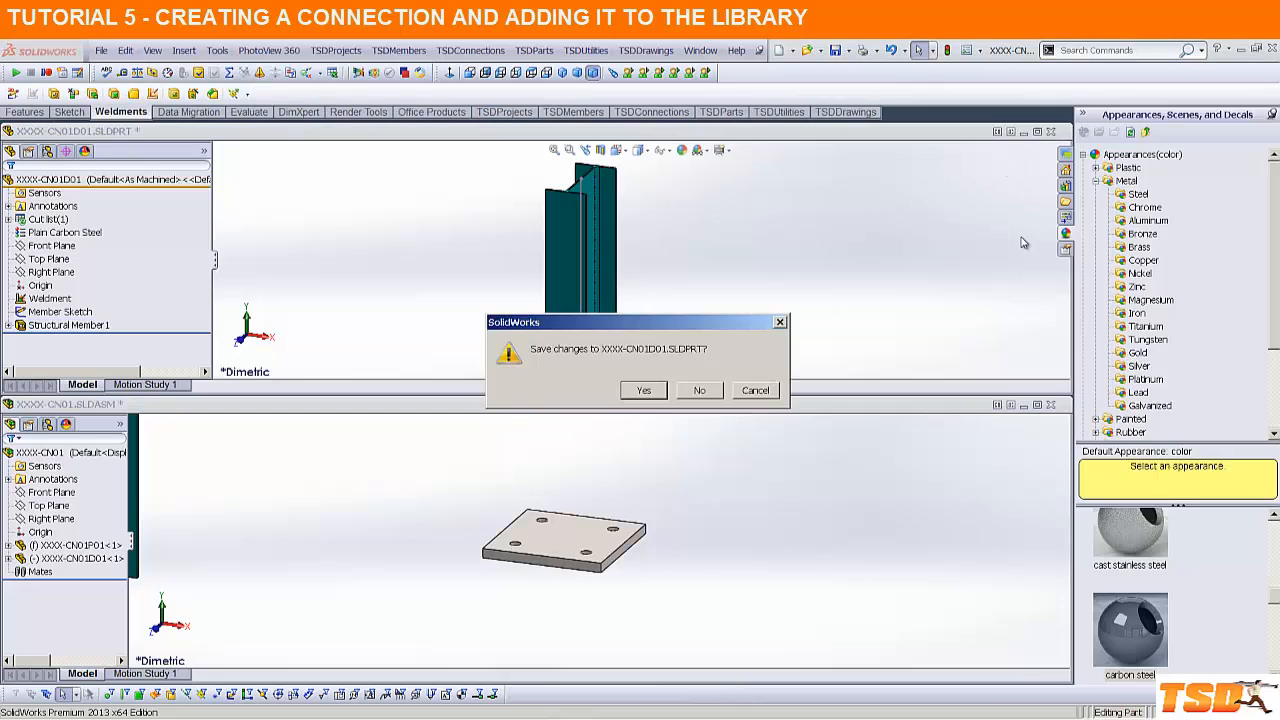
pyautogui.click(640, 388)
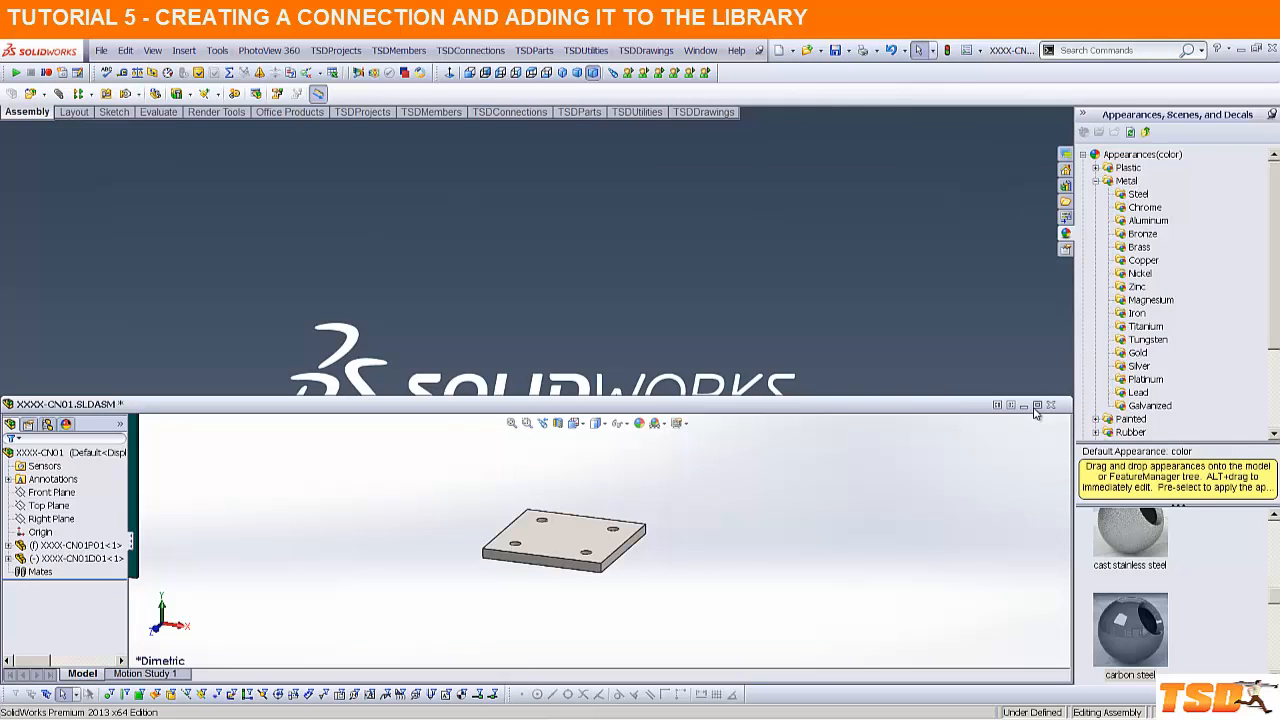
pyautogui.click(1037, 404)
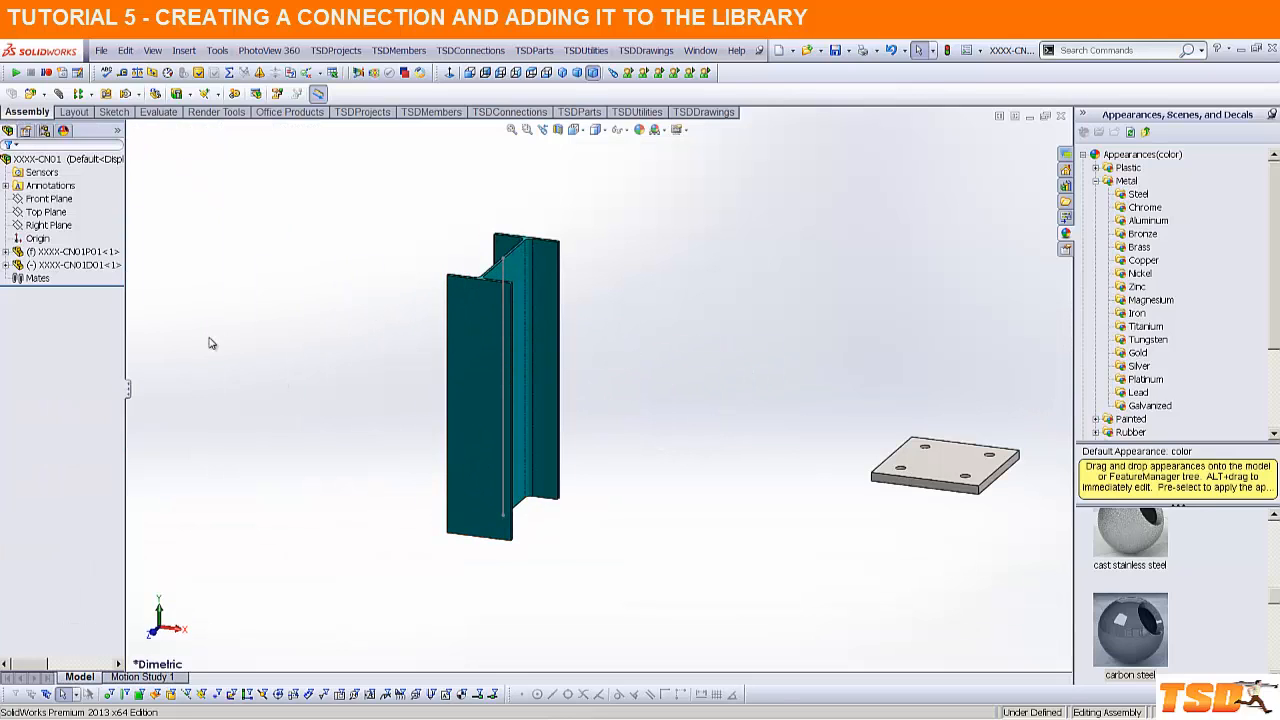
# Step: Locate the assembly origin and float the fixed base plate XXXX-CN01P01 so that it can move
pyautogui.click(38, 239)
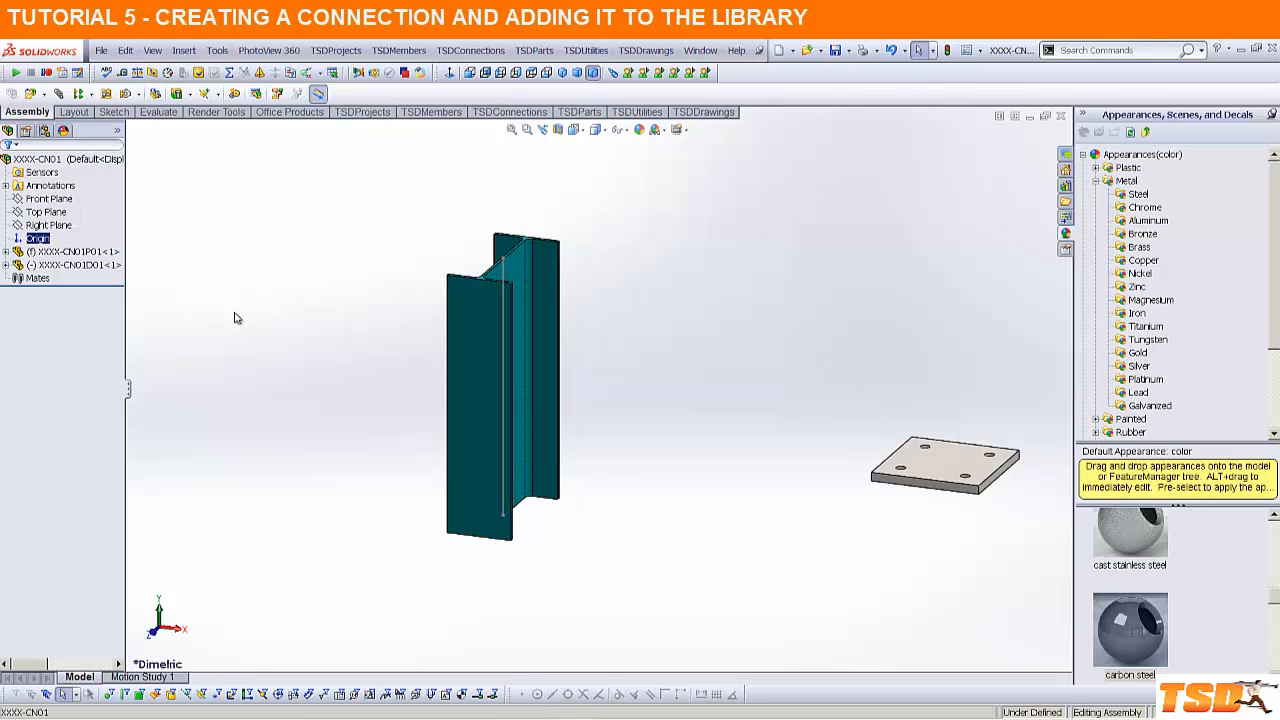
pyautogui.press('z')
pyautogui.scroll(3, 860, 466)
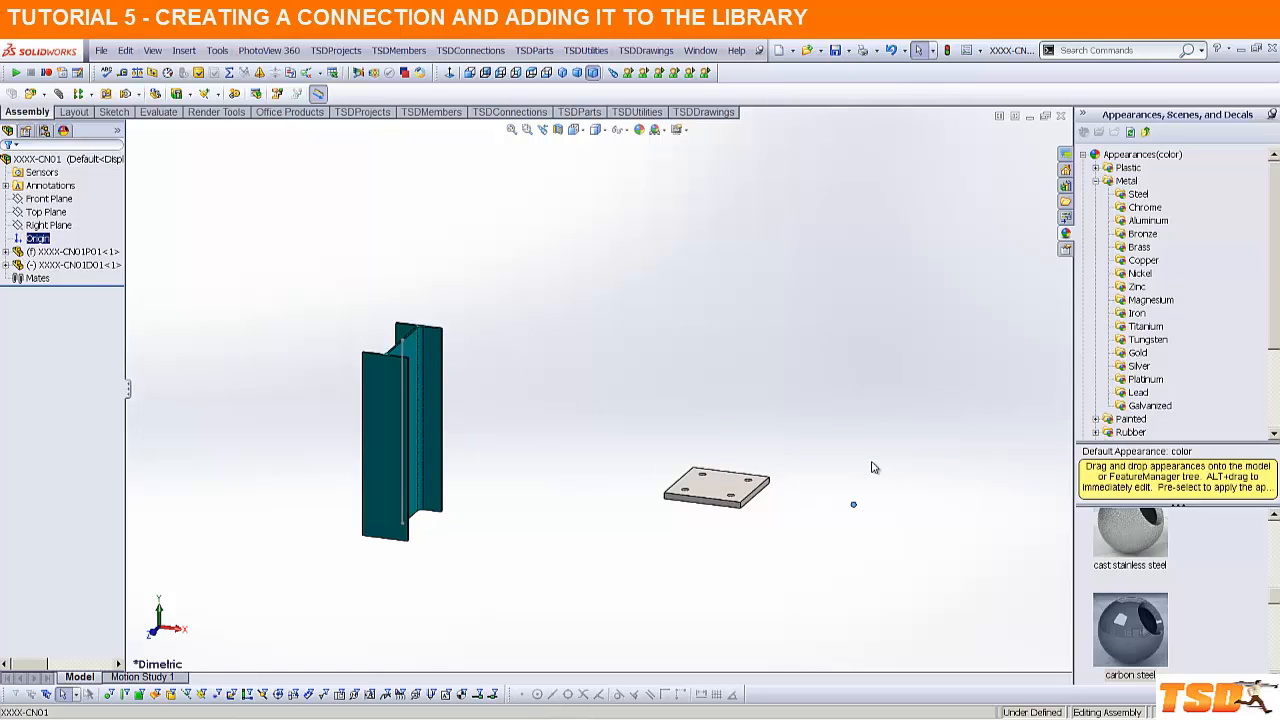
pyautogui.rightClick(67, 254)
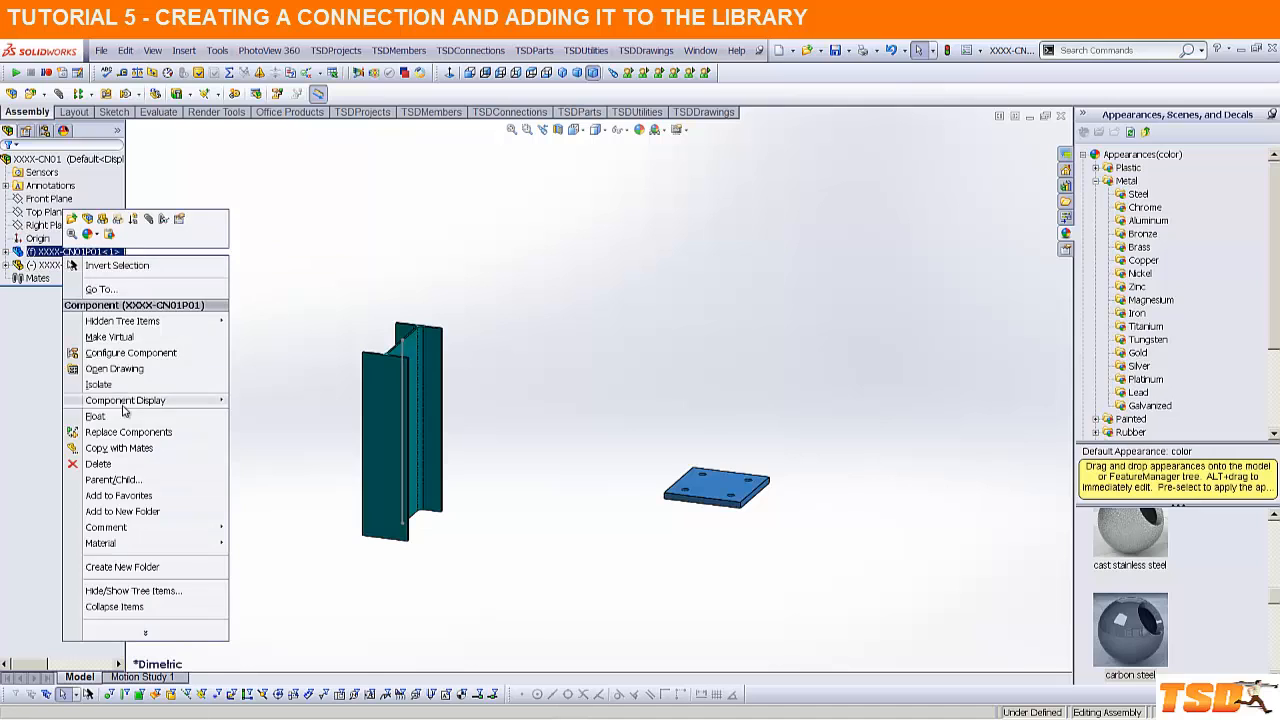
pyautogui.click(280, 329)
# Step: Mate the base plate's origin coincident with the assembly origin, with Align axes enabled
pyautogui.click(6, 252)
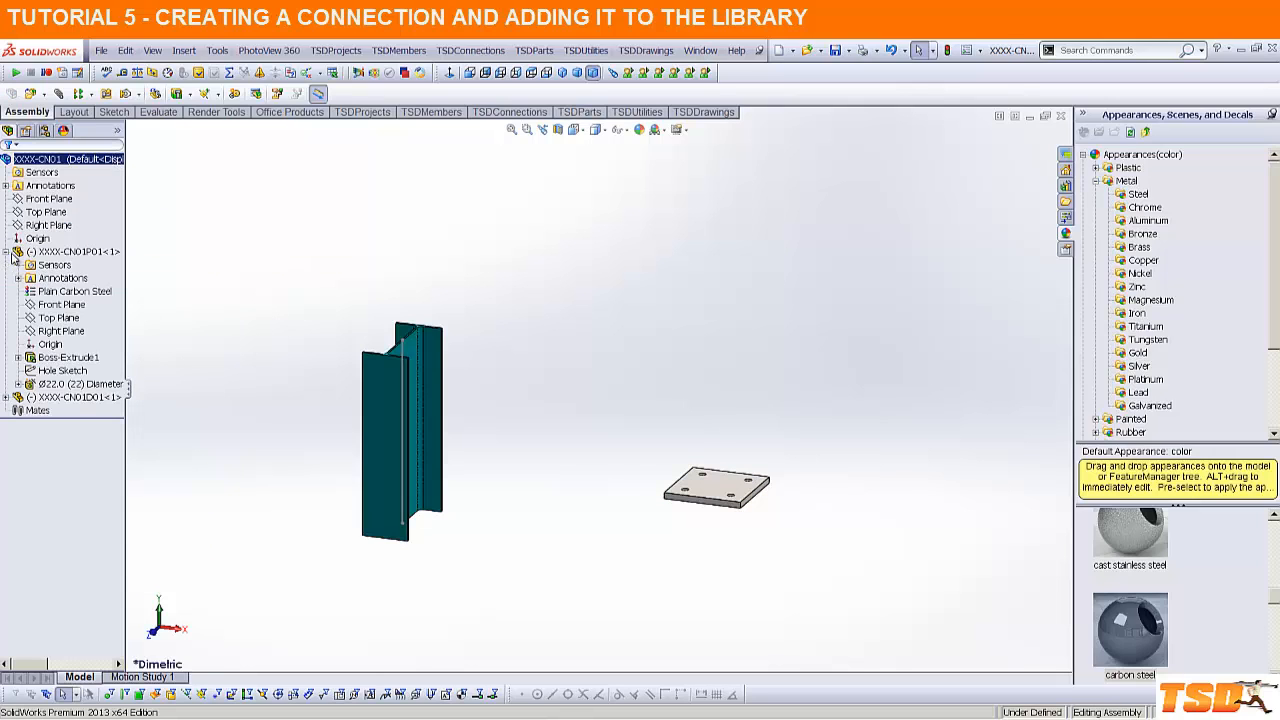
pyautogui.click(49, 344)
pyautogui.keyDown('ctrl'); pyautogui.click(35, 238); pyautogui.keyUp('ctrl')
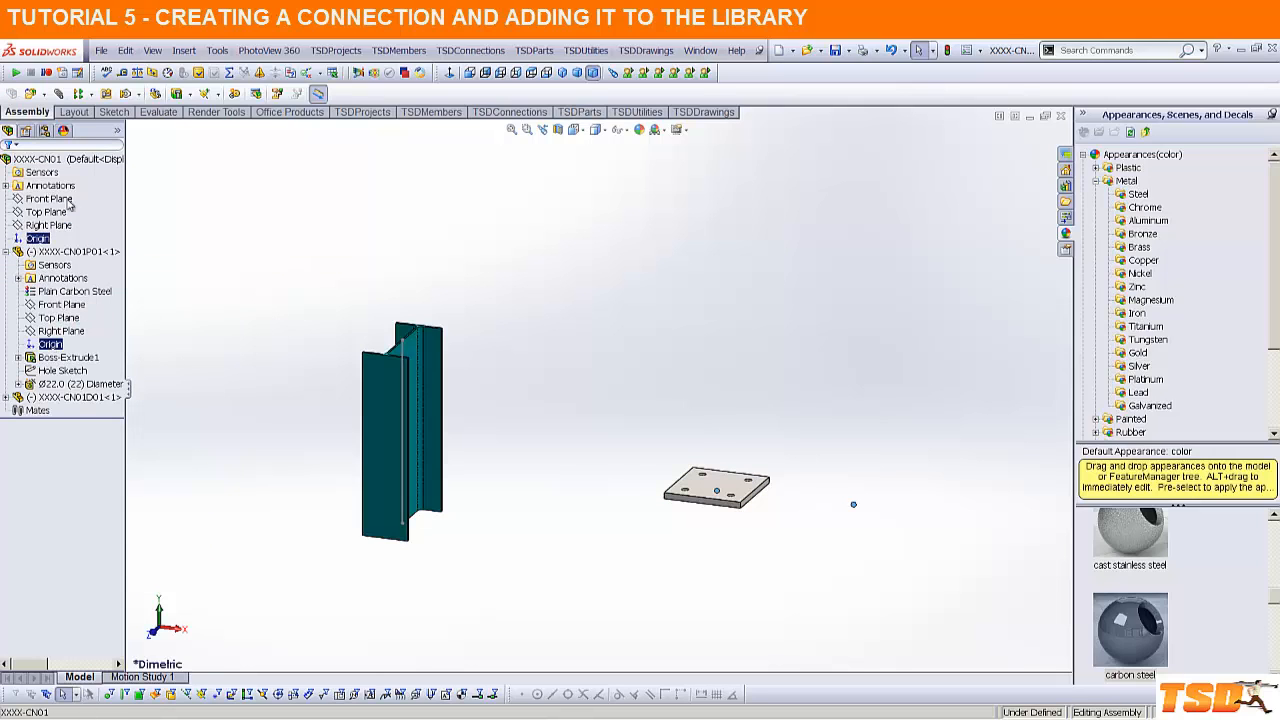
pyautogui.click(58, 93)
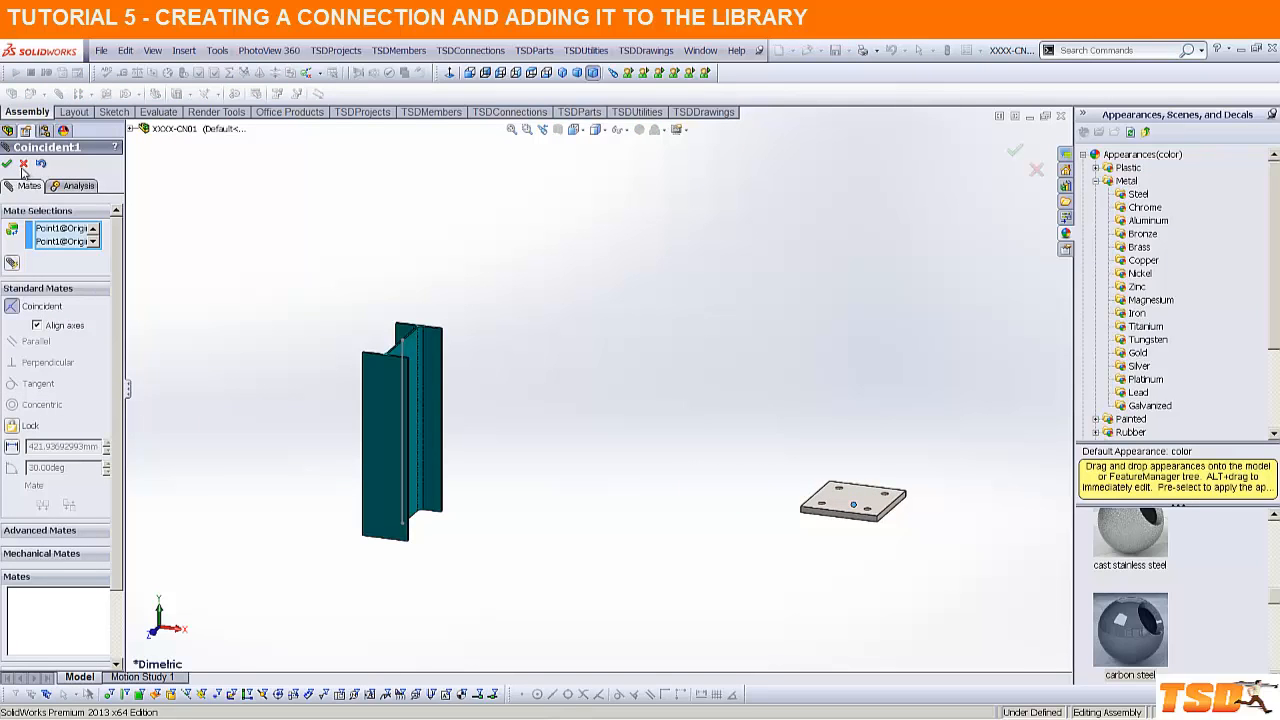
pyautogui.click(7, 165)
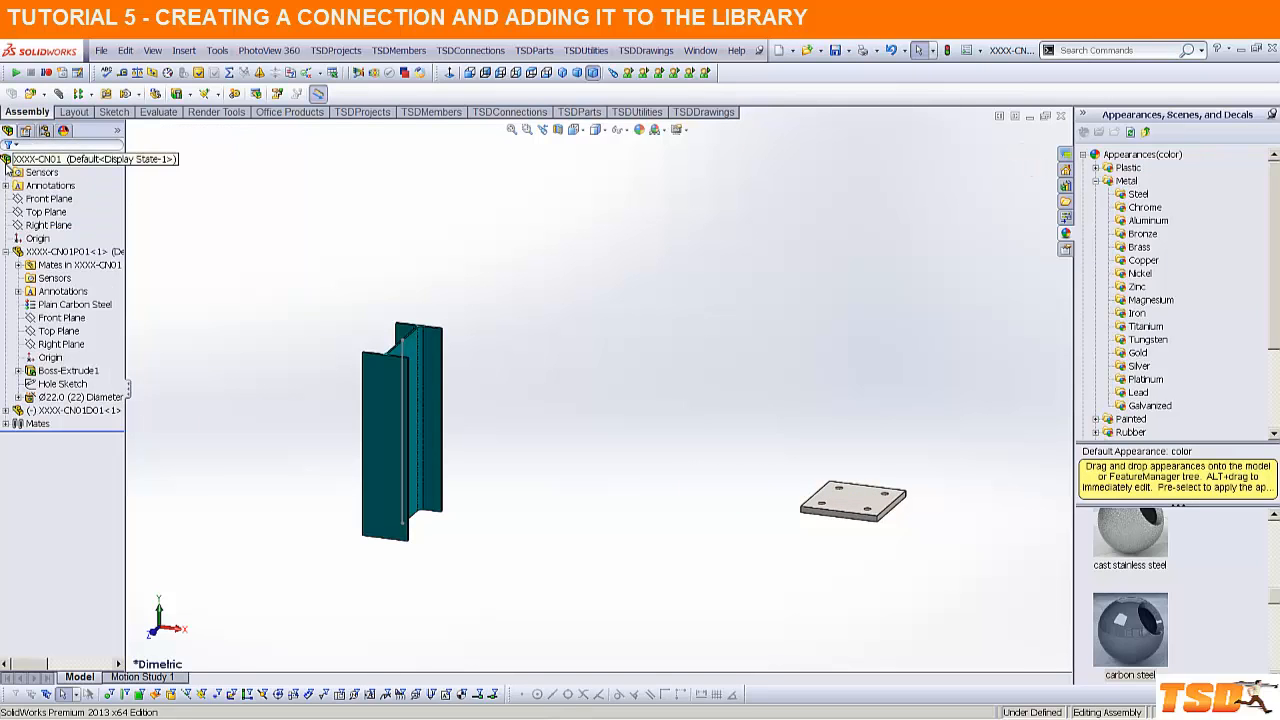
# Step: Mate the origin of member XXXX-CN01D01 coincident with the assembly origin, with Align axes enabled
pyautogui.click(6, 410)
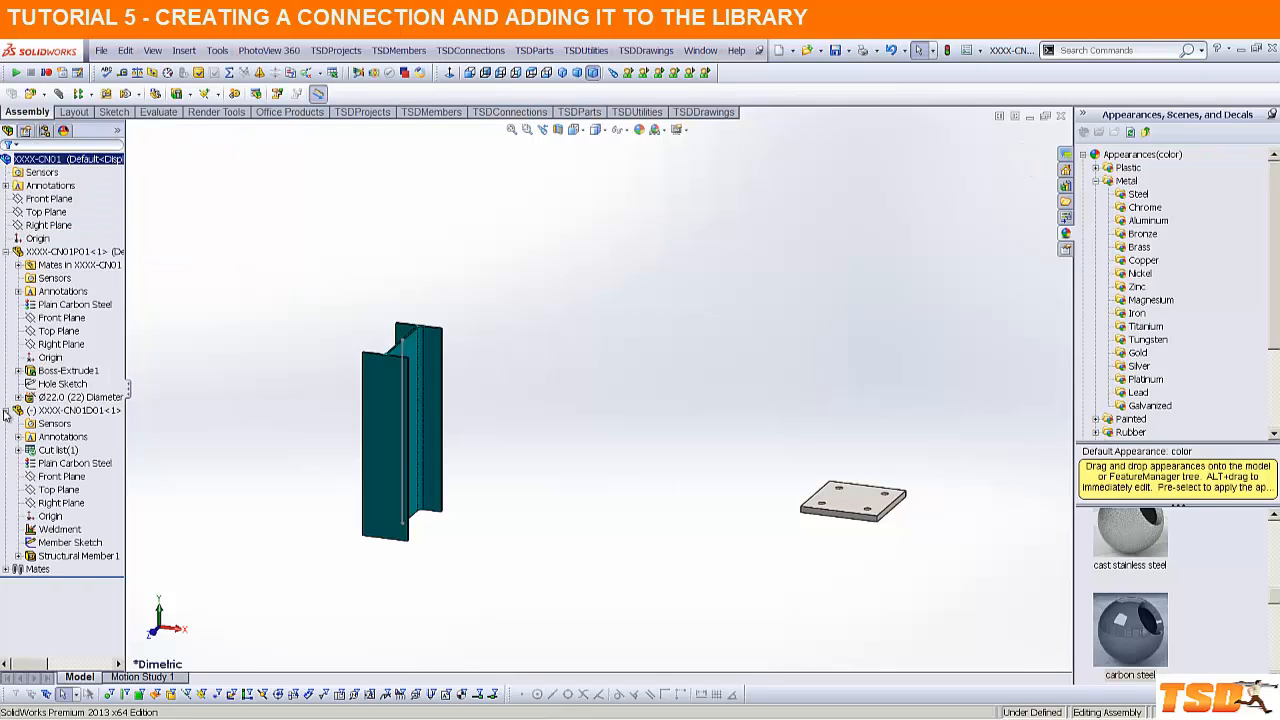
pyautogui.click(50, 515)
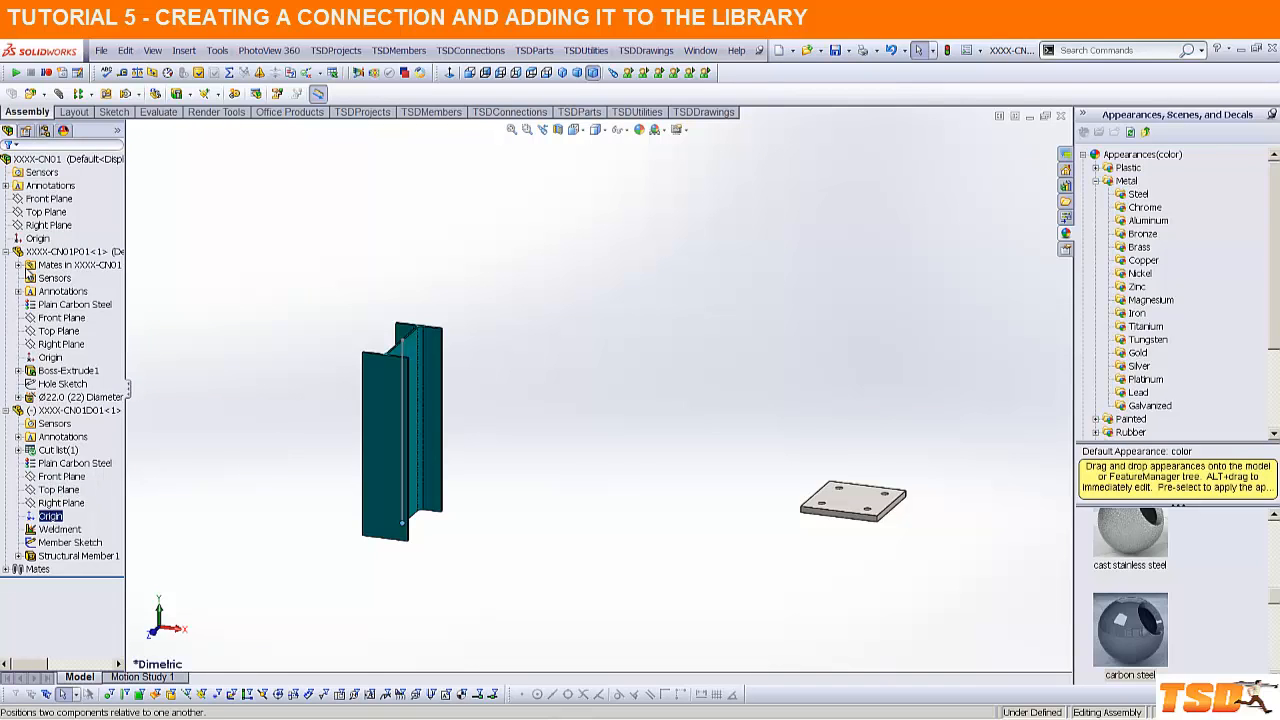
pyautogui.keyDown('ctrl'); pyautogui.click(42, 238); pyautogui.keyUp('ctrl')
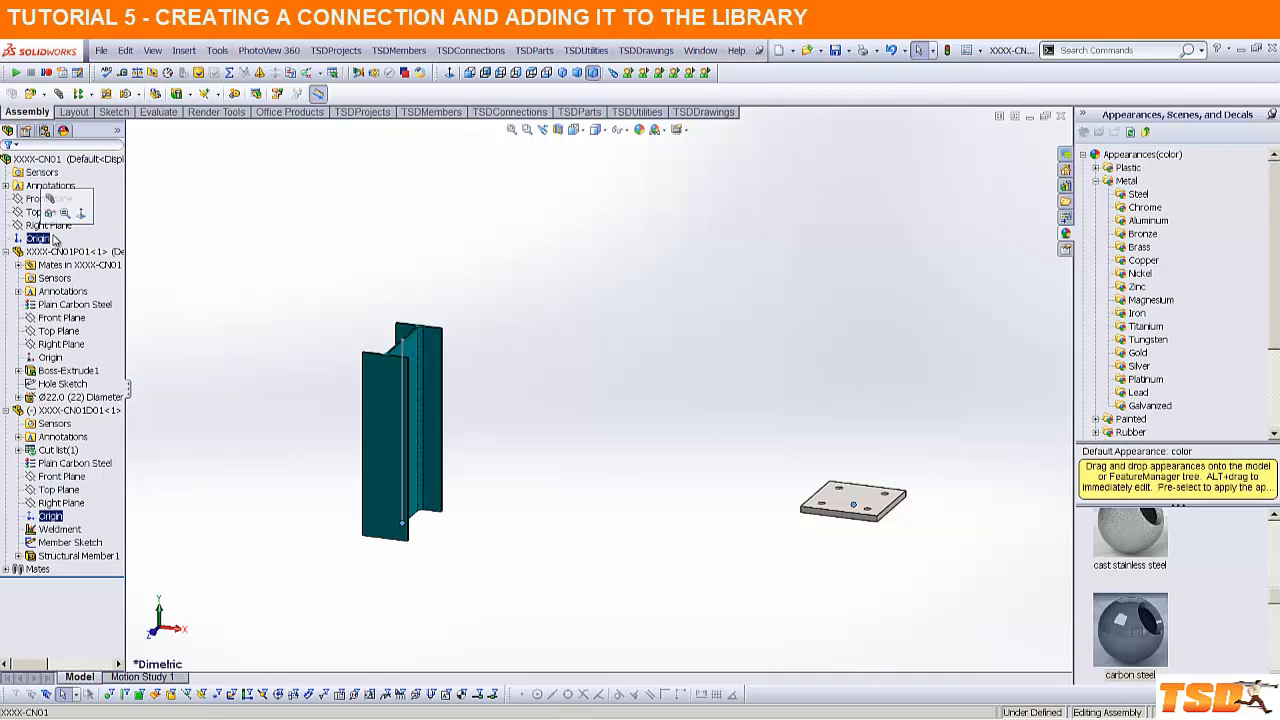
pyautogui.click(49, 199)
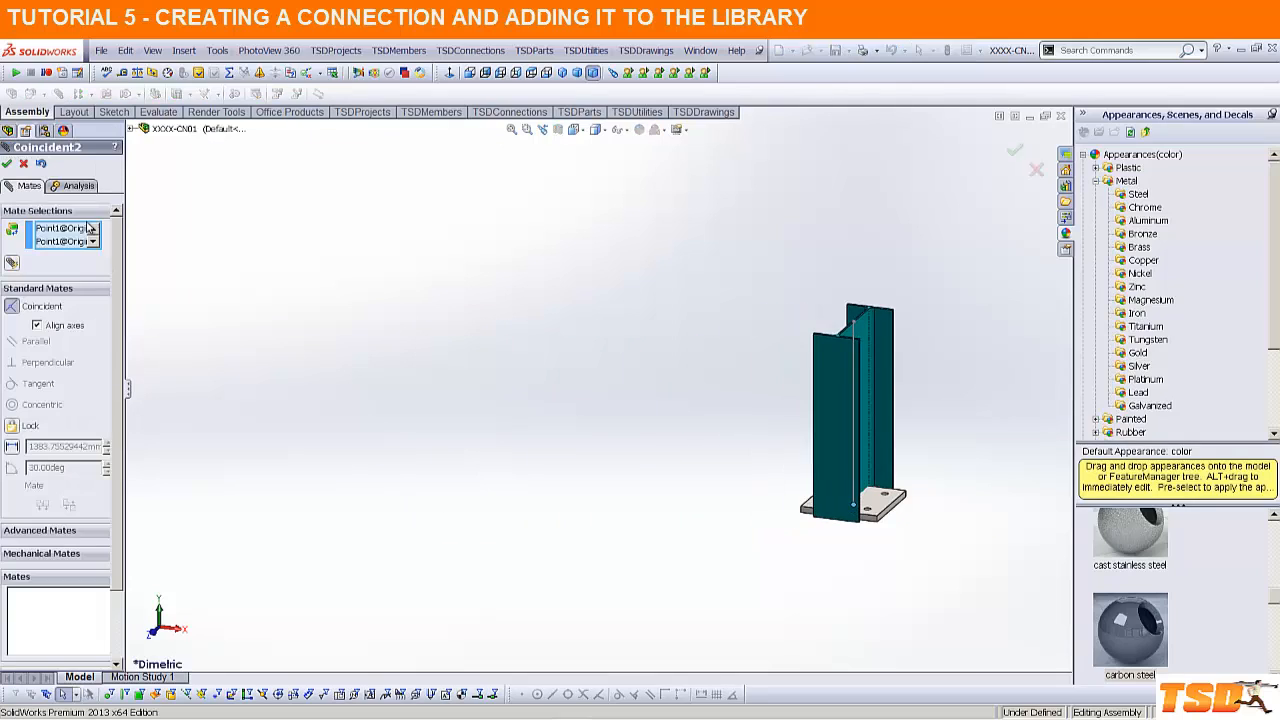
pyautogui.click(8, 164)
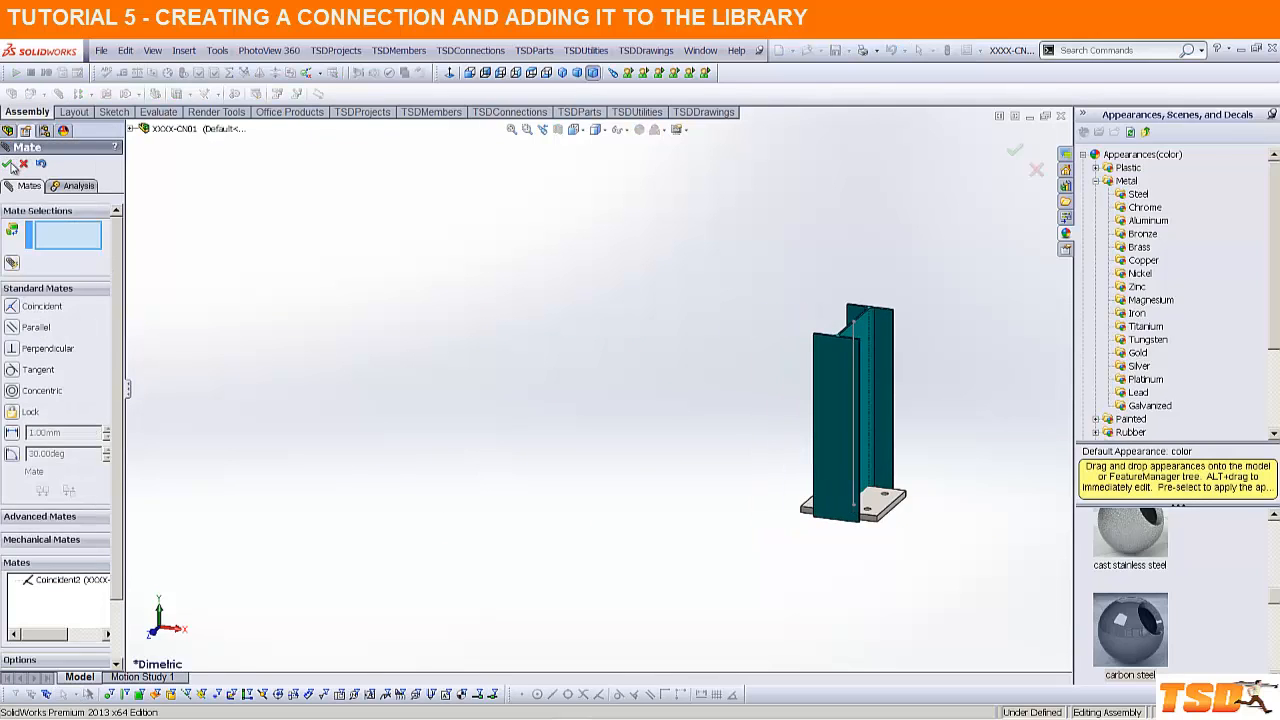
pyautogui.click(10, 165)
# Step: Exclude member XXXX-CN01D01 from the bill of materials in its component properties
pyautogui.scroll(-3, 932, 489)
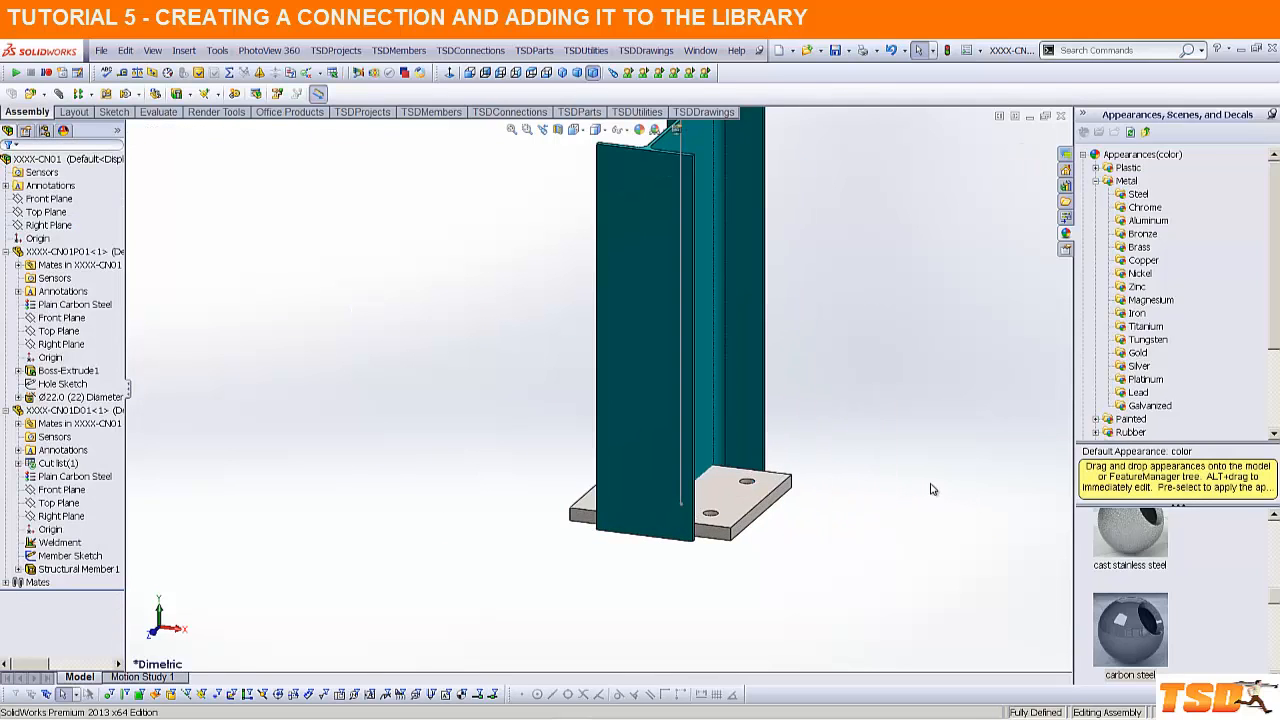
pyautogui.scroll(-2, 800, 425)
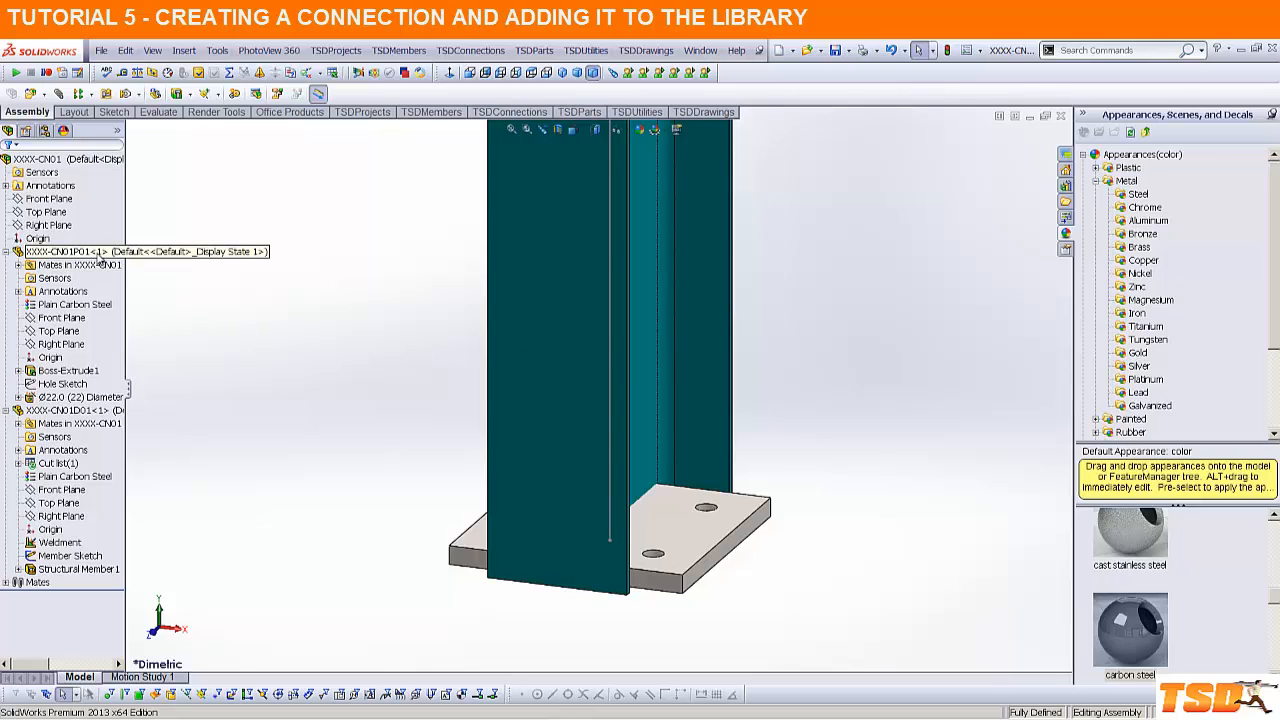
pyautogui.rightClick(94, 412)
pyautogui.click(211, 329)
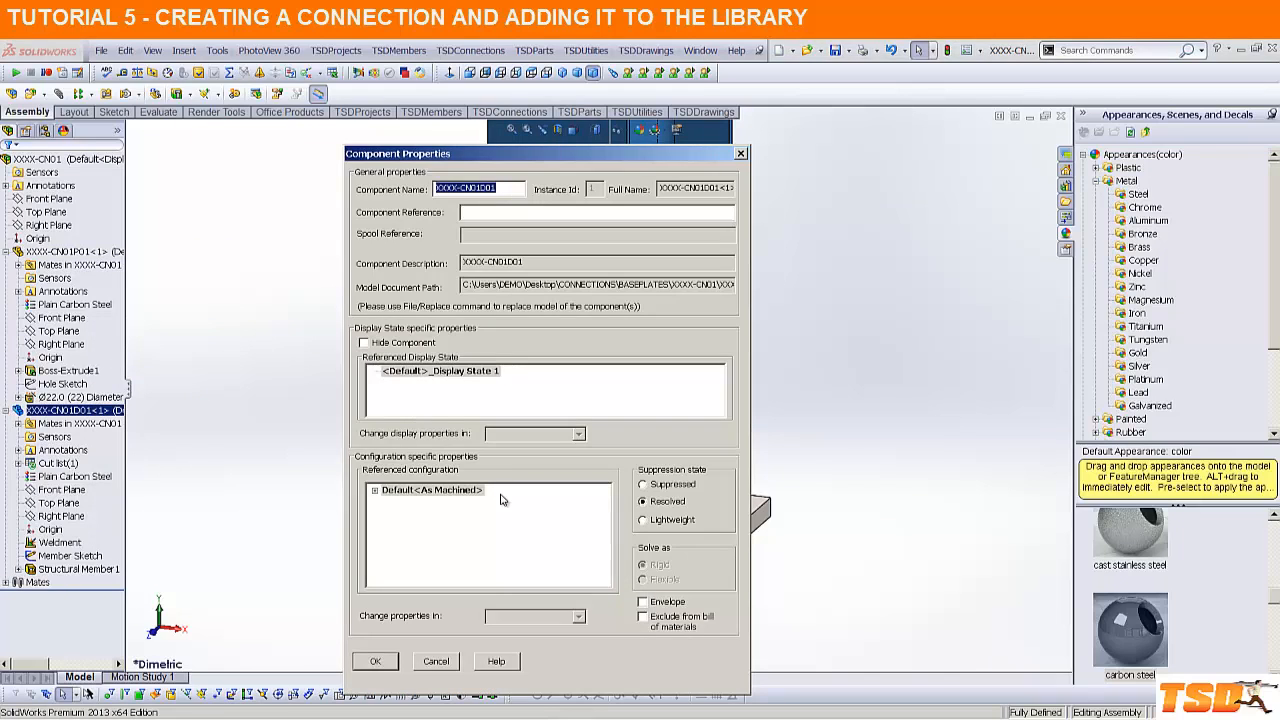
pyautogui.click(644, 618)
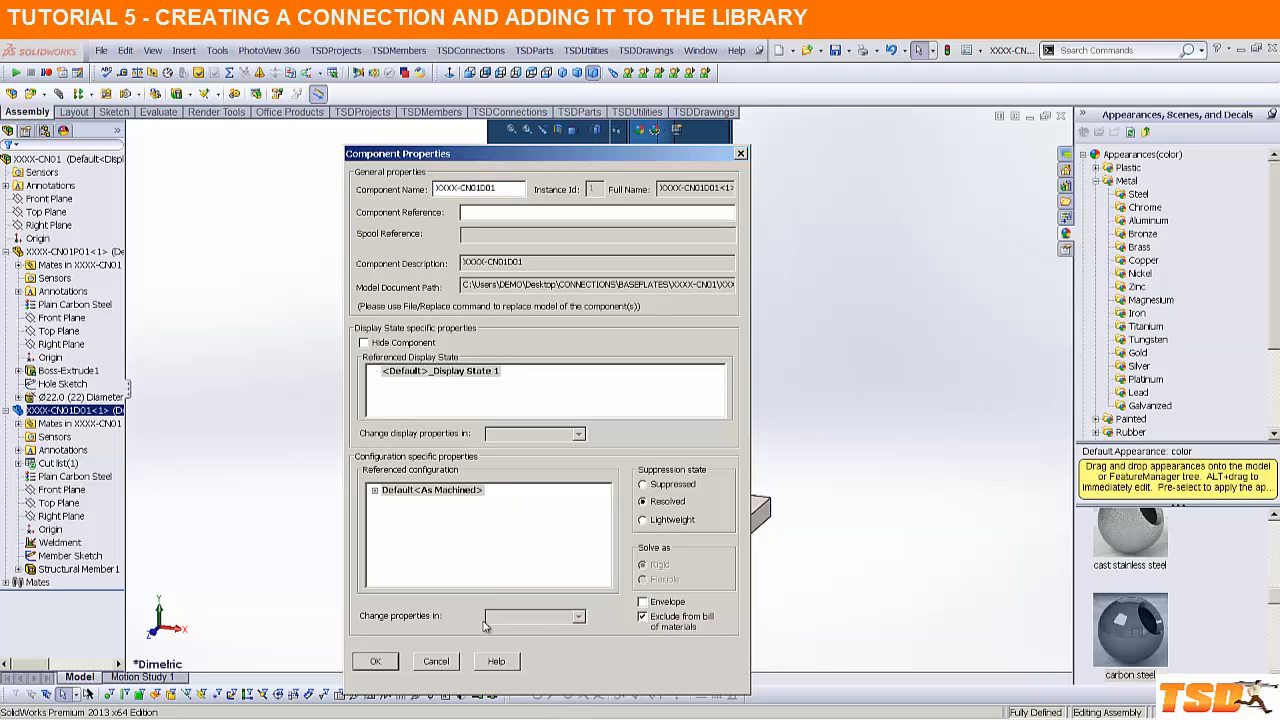
pyautogui.click(376, 663)
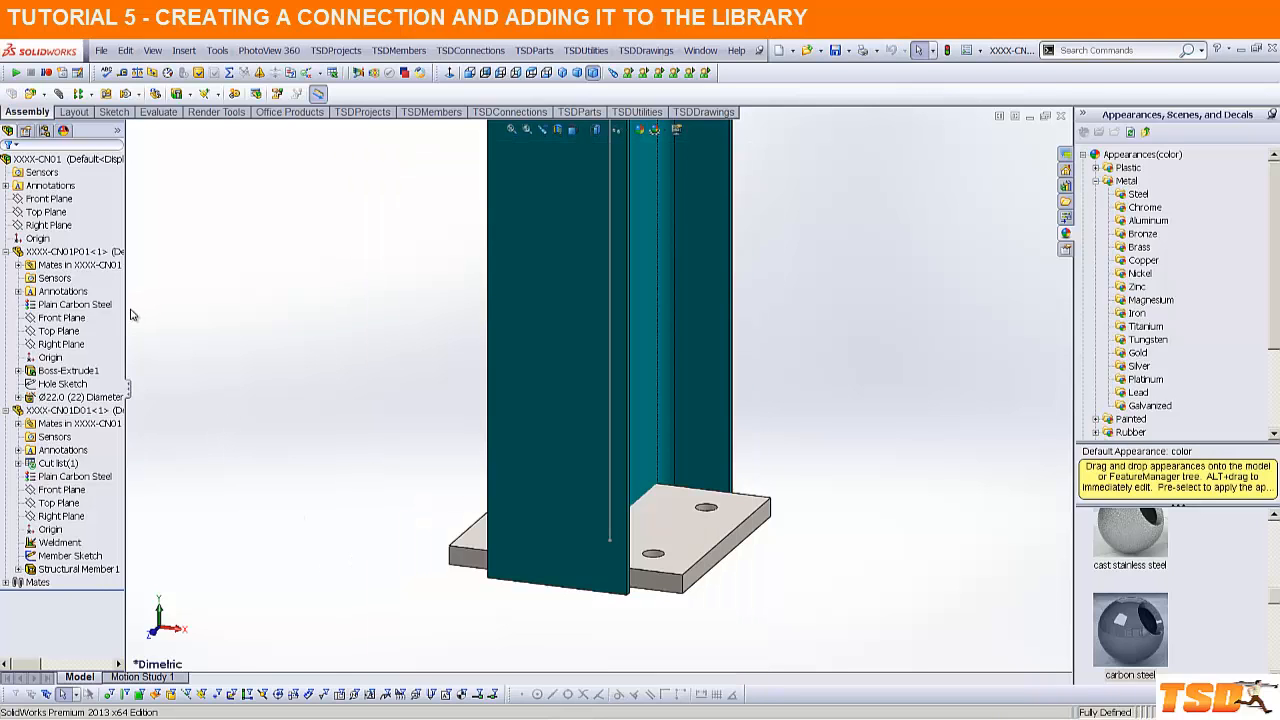
# Step: Widen the feature tree and collapse the XXXX-CN01P01 and XXXX-CN01D01 components
pyautogui.moveTo(124, 304); pyautogui.dragTo(242, 310)
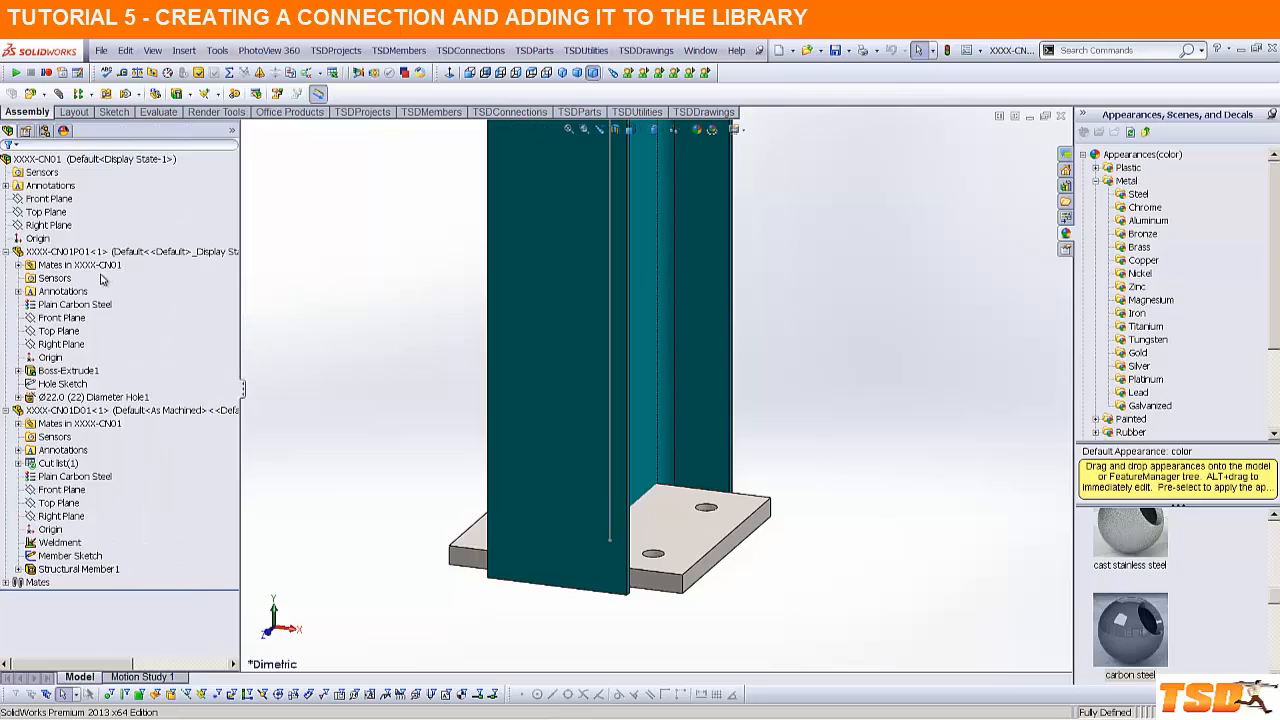
pyautogui.click(6, 251)
pyautogui.click(6, 264)
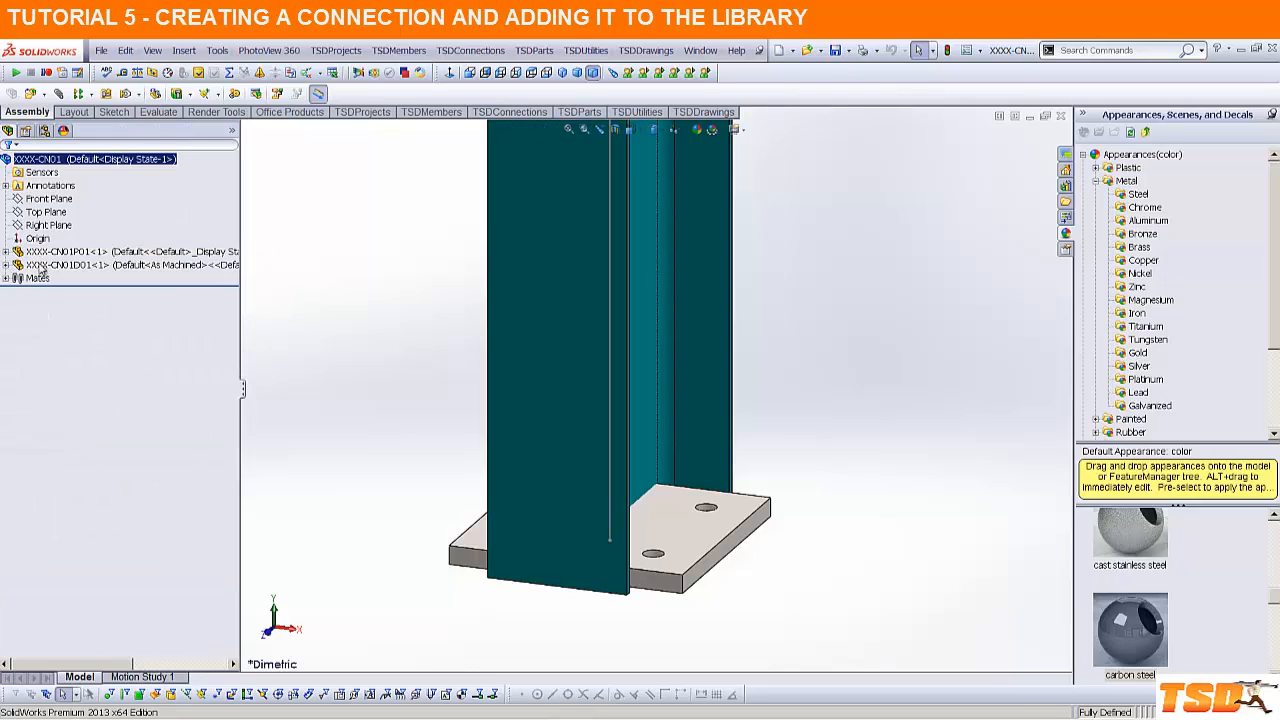
pyautogui.click(364, 258)
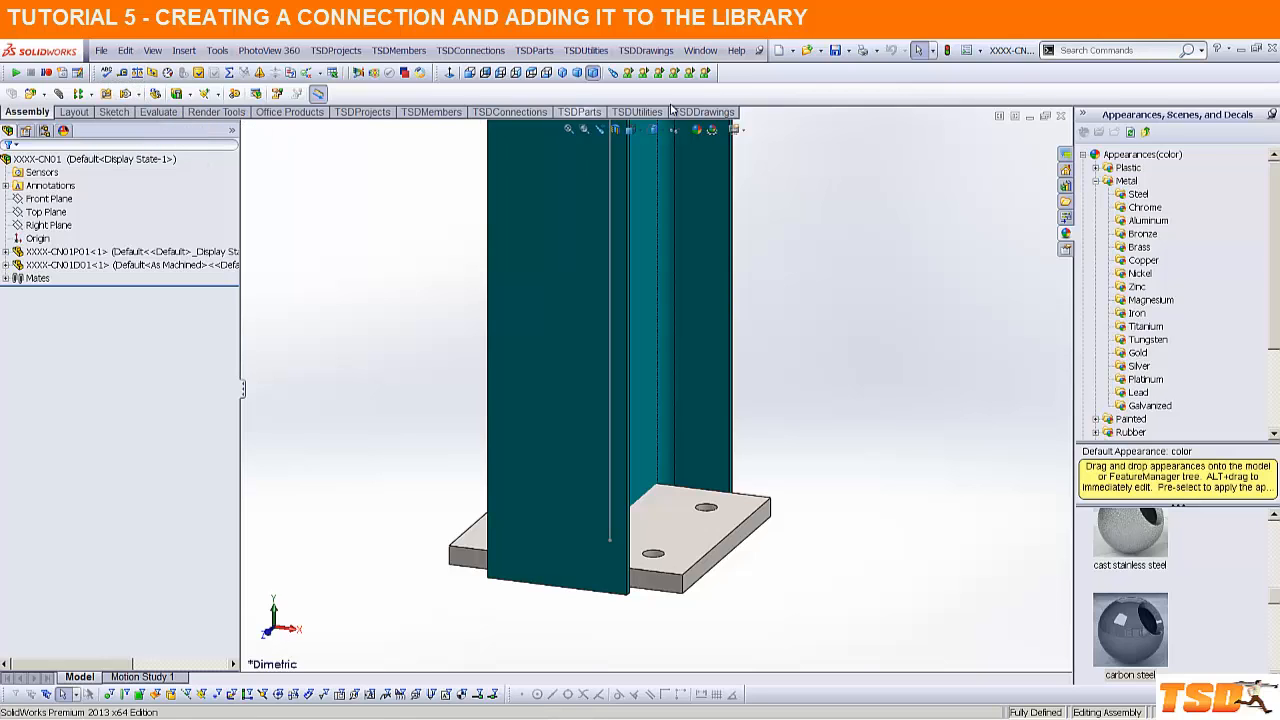
pyautogui.rightClick(788, 95)
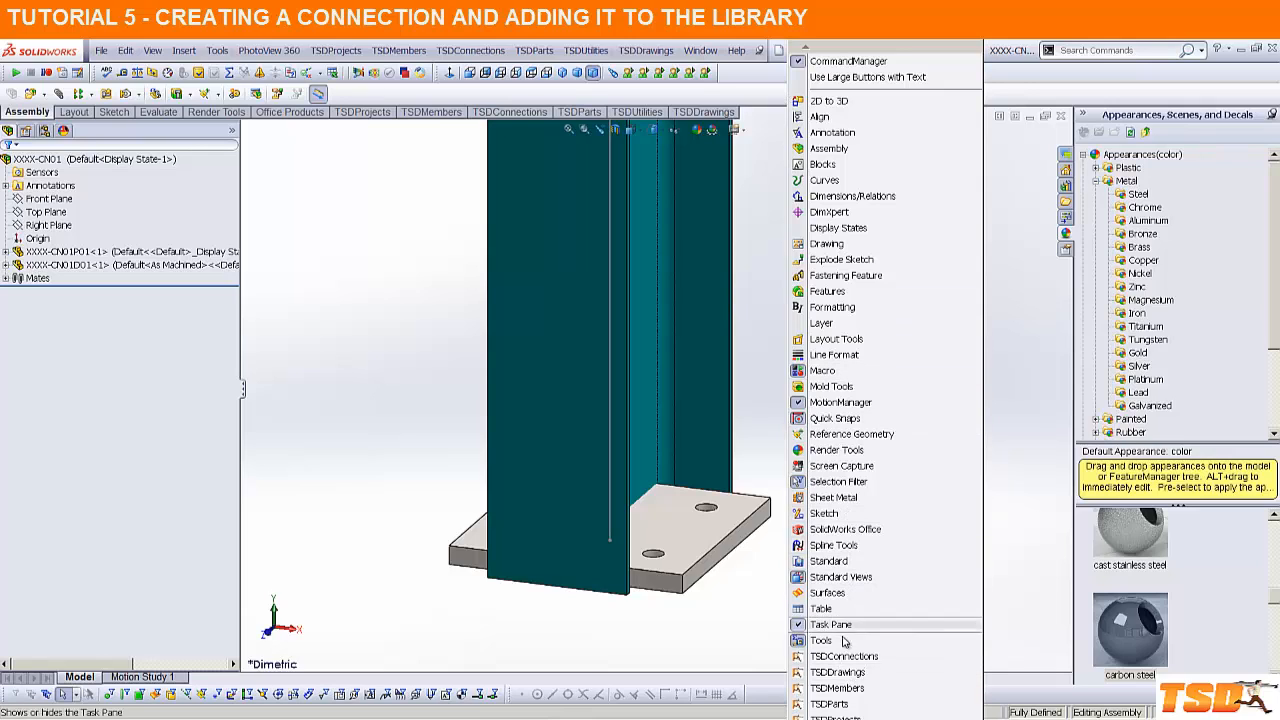
pyautogui.click(333, 376)
pyautogui.rightClick(801, 84)
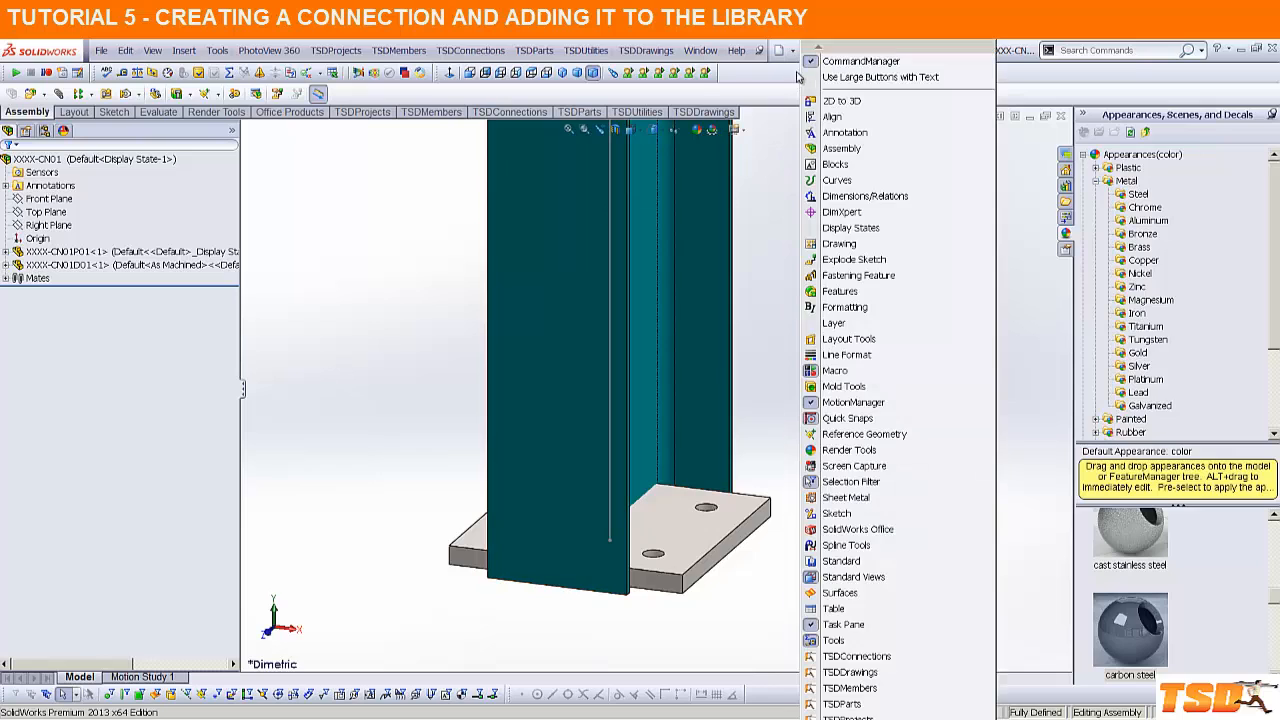
pyautogui.click(783, 178)
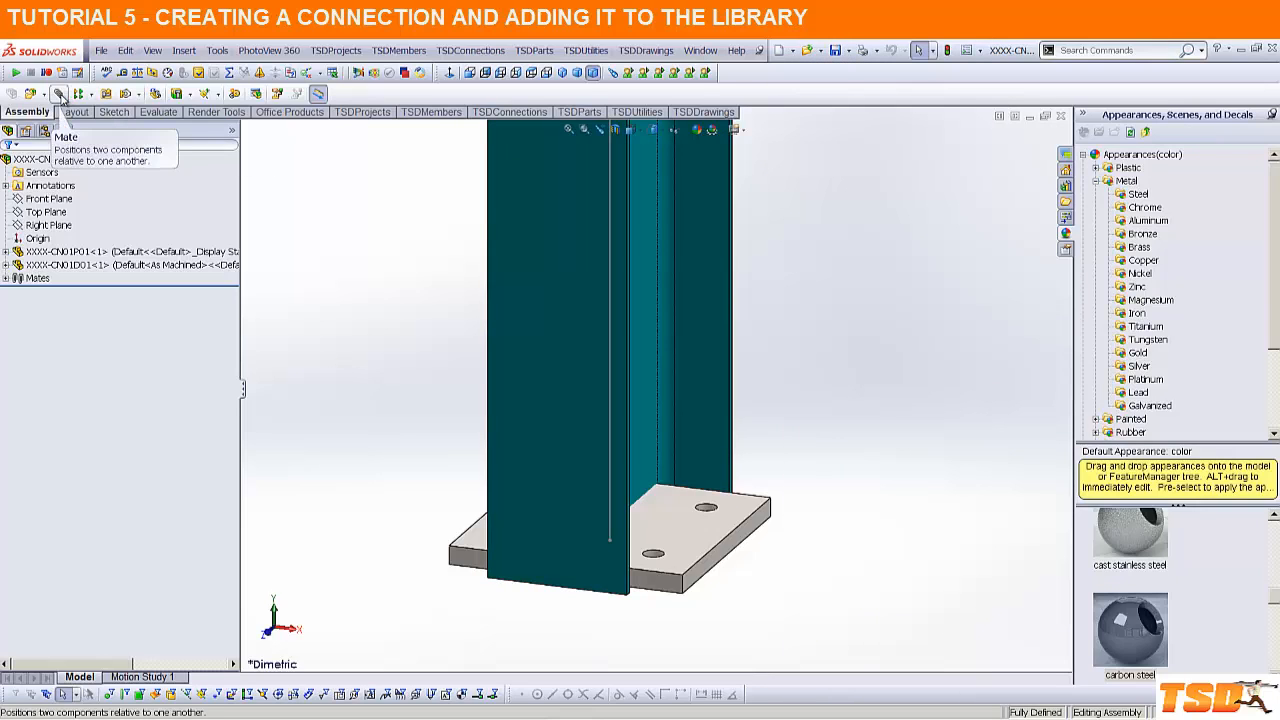
# Step: Check the mass of the XXXX-CN01 assembly and its unit in Mass Properties
pyautogui.click(137, 72)
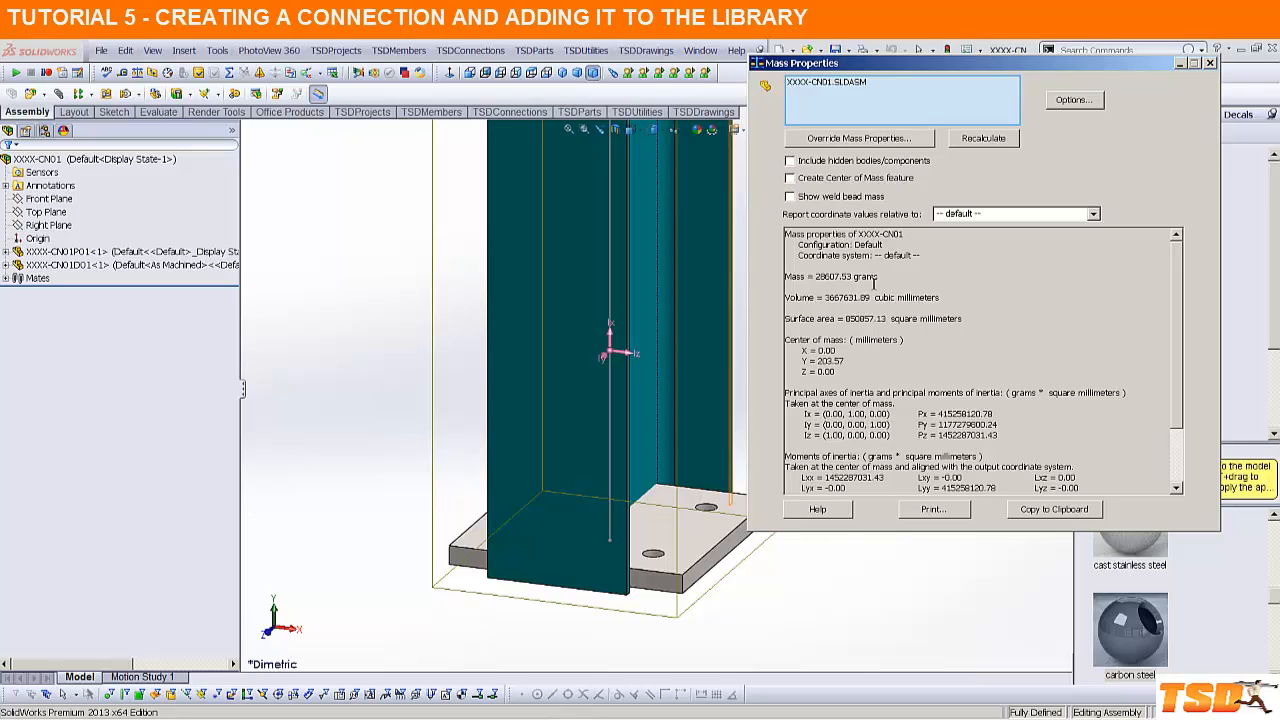
pyautogui.moveTo(879, 281); pyautogui.dragTo(815, 279)
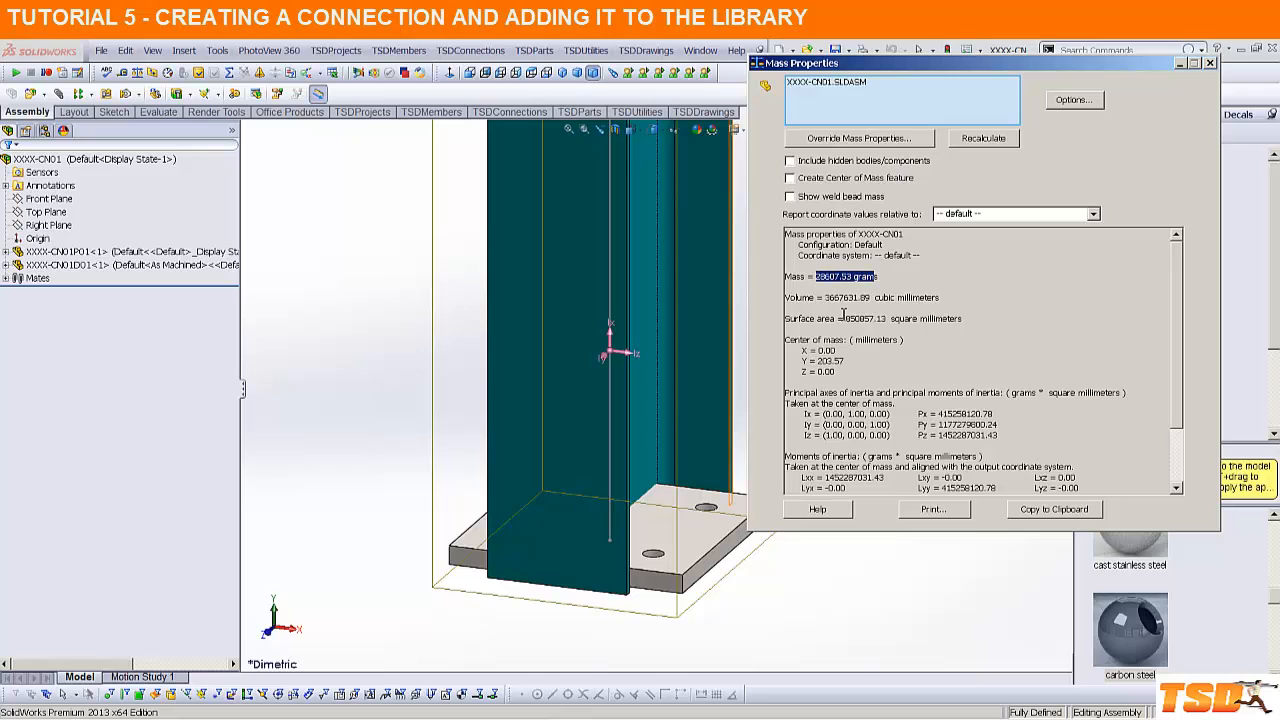
pyautogui.click(1210, 63)
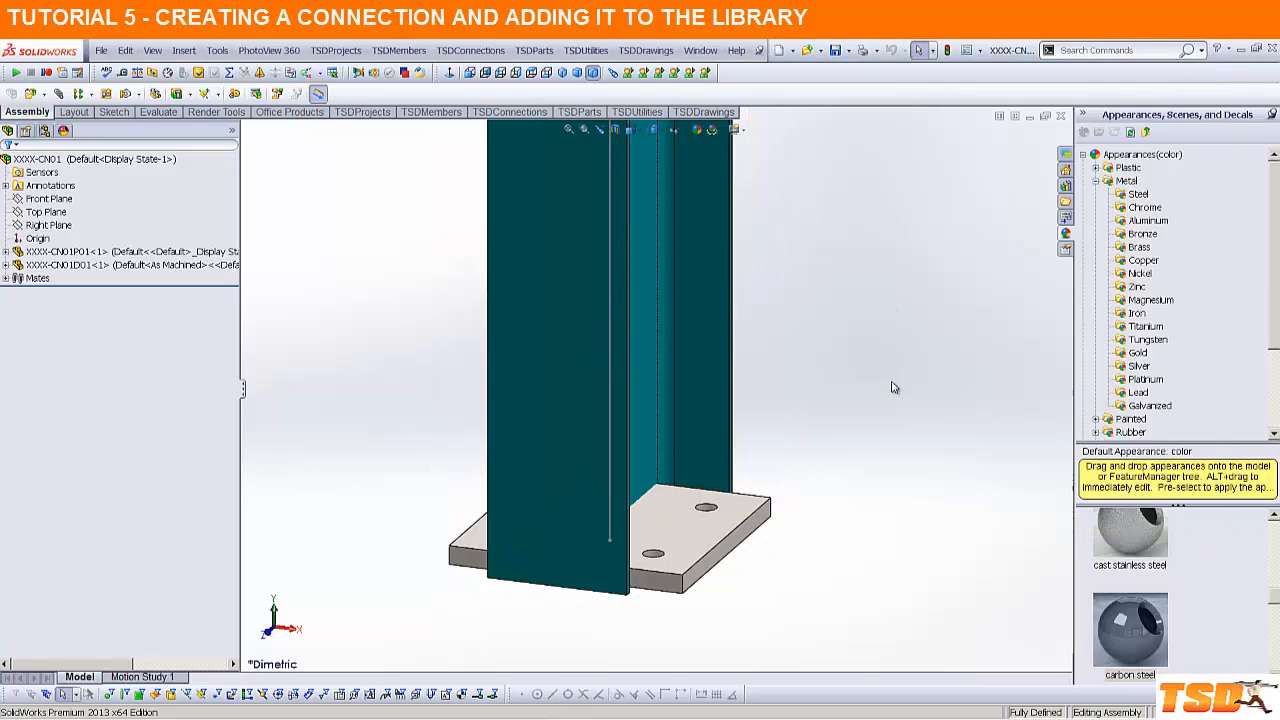
# Step: Add a custom text property Weight to the assembly file, linked to the assembly's Mass
pyautogui.click(101, 50)
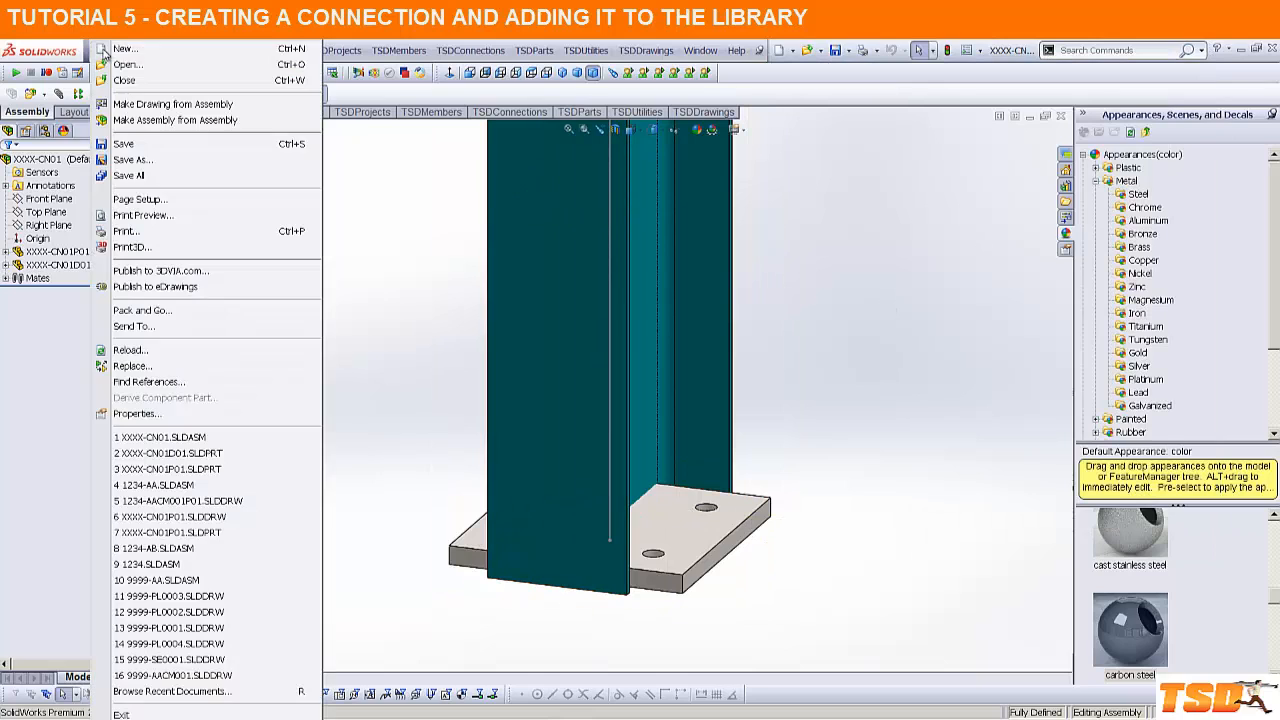
pyautogui.click(145, 414)
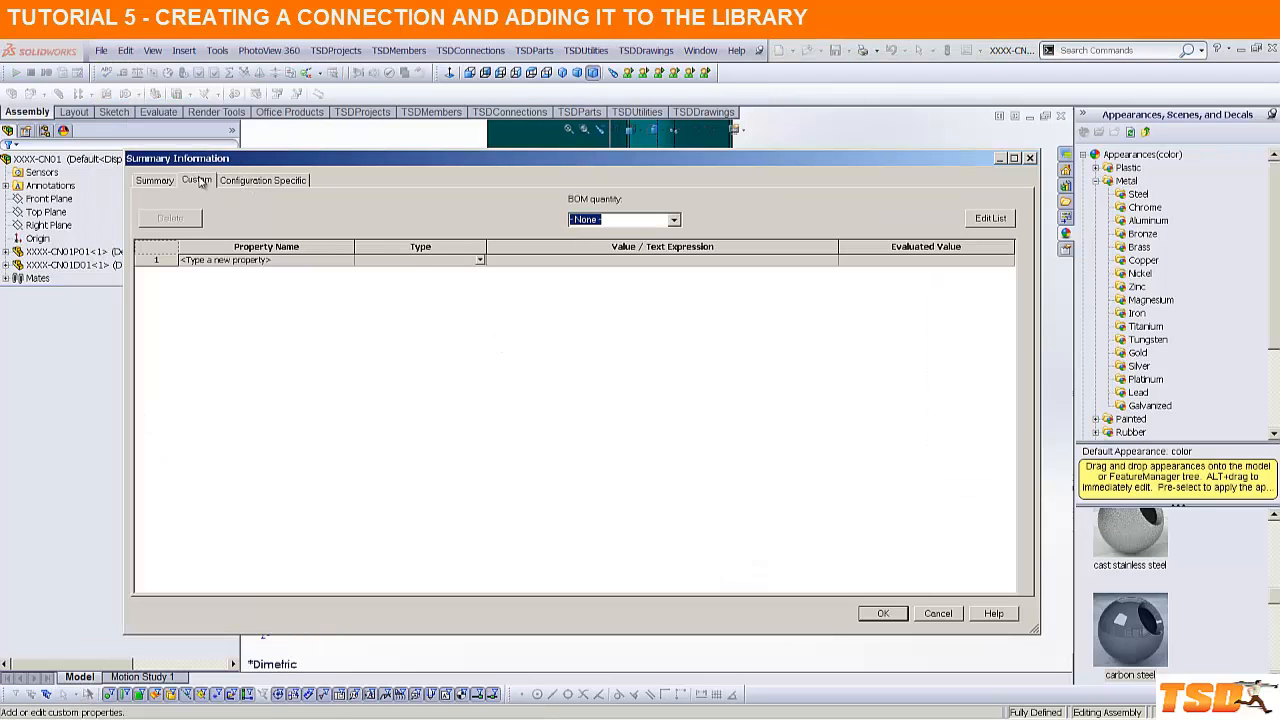
pyautogui.click(285, 263)
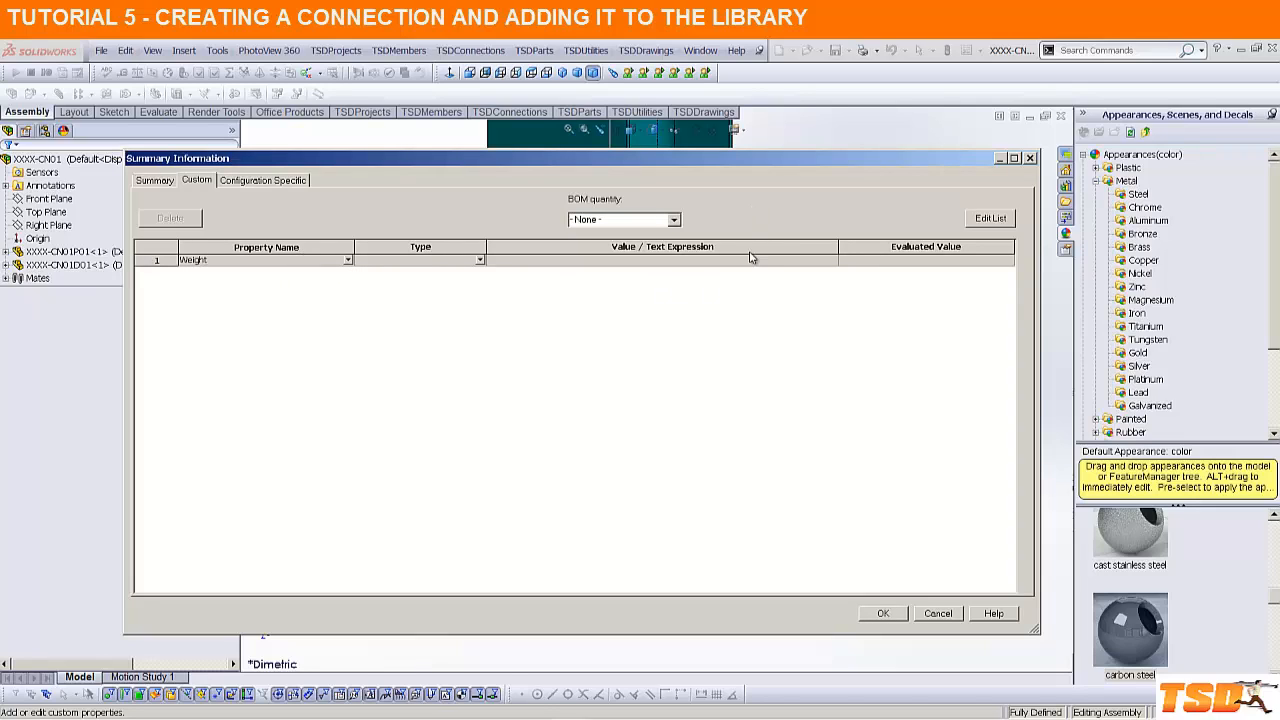
pyautogui.click(797, 260)
pyautogui.click(830, 260)
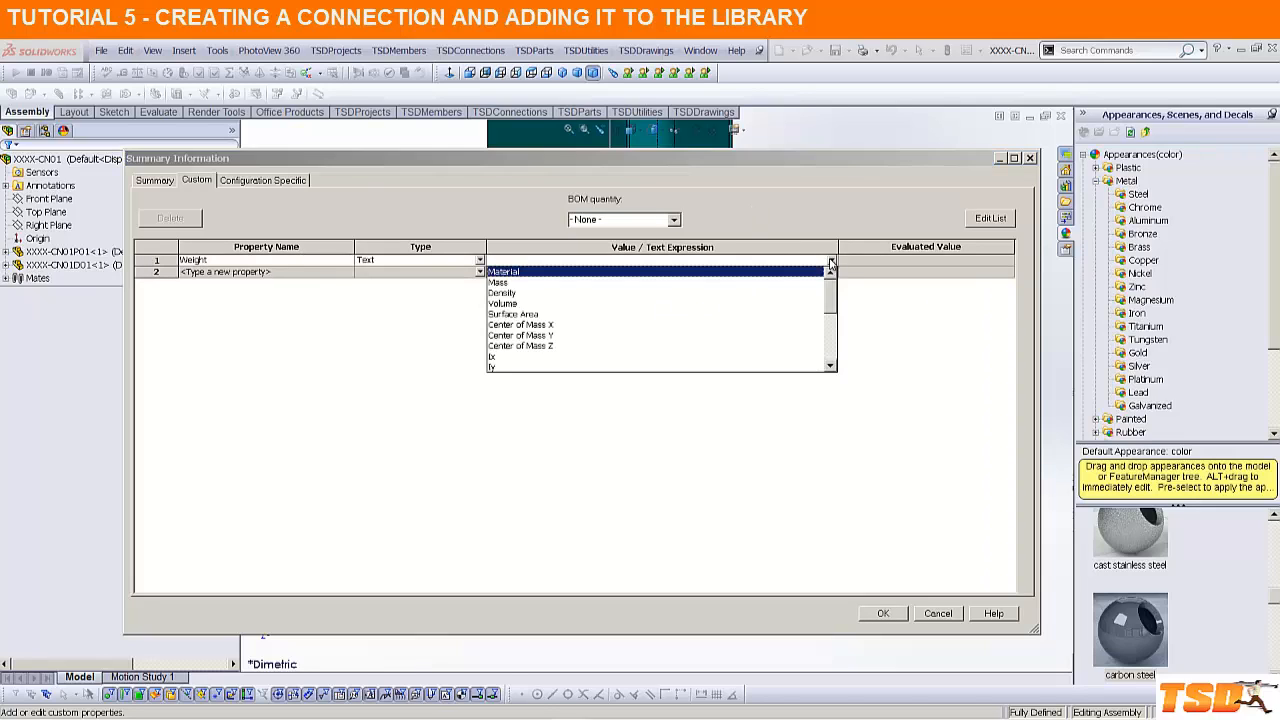
pyautogui.click(505, 283)
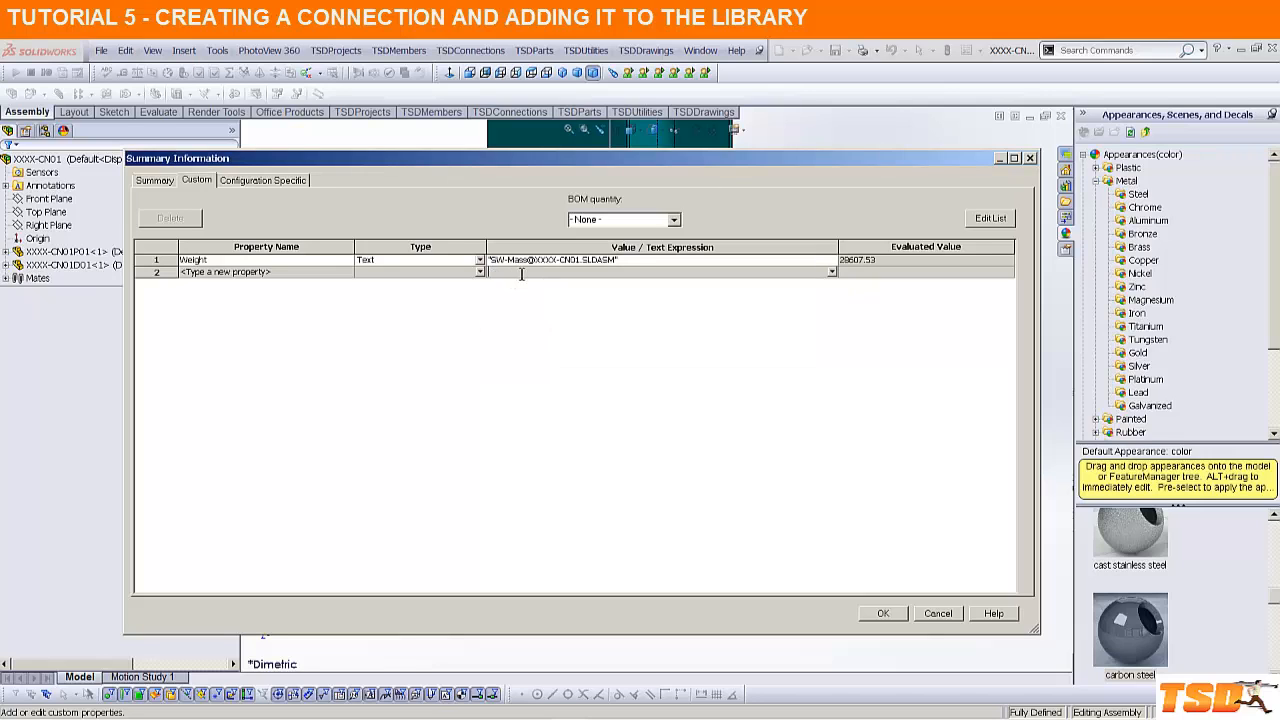
pyautogui.click(884, 614)
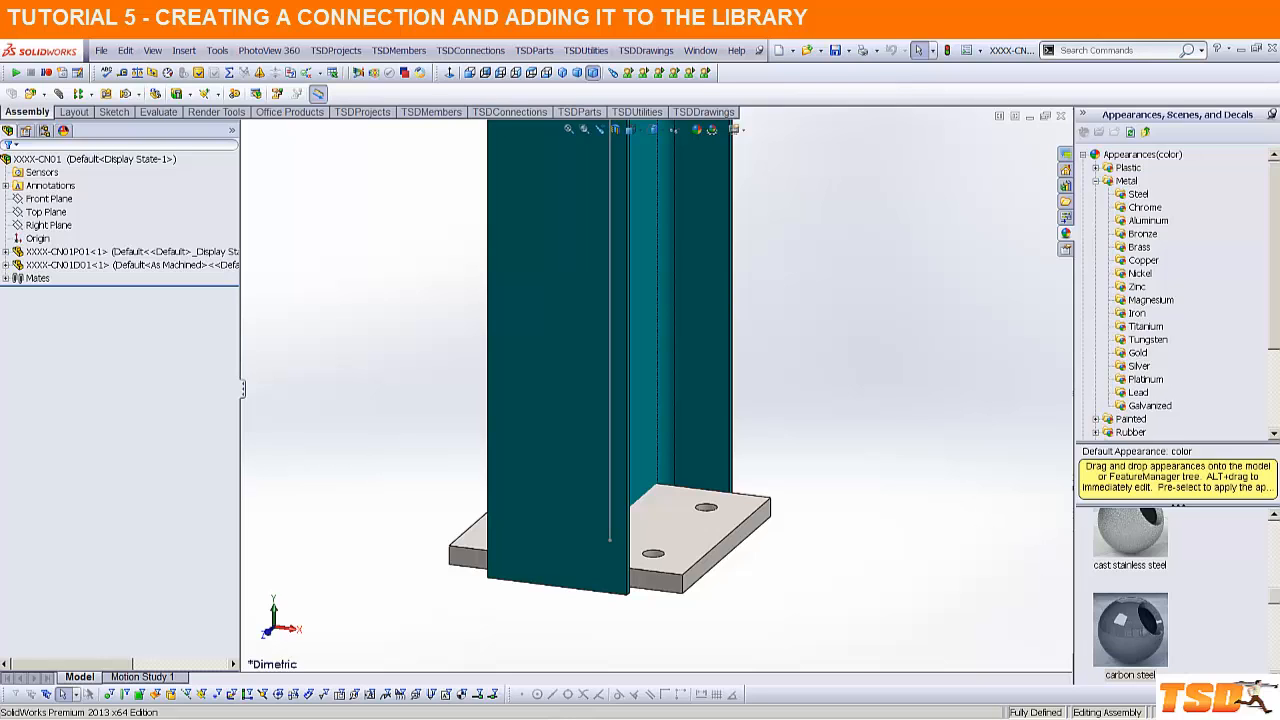
# Step: Switch the document to a Custom unit system with mass in kilograms and per unit volume in meters^3
pyautogui.click(1212, 712)
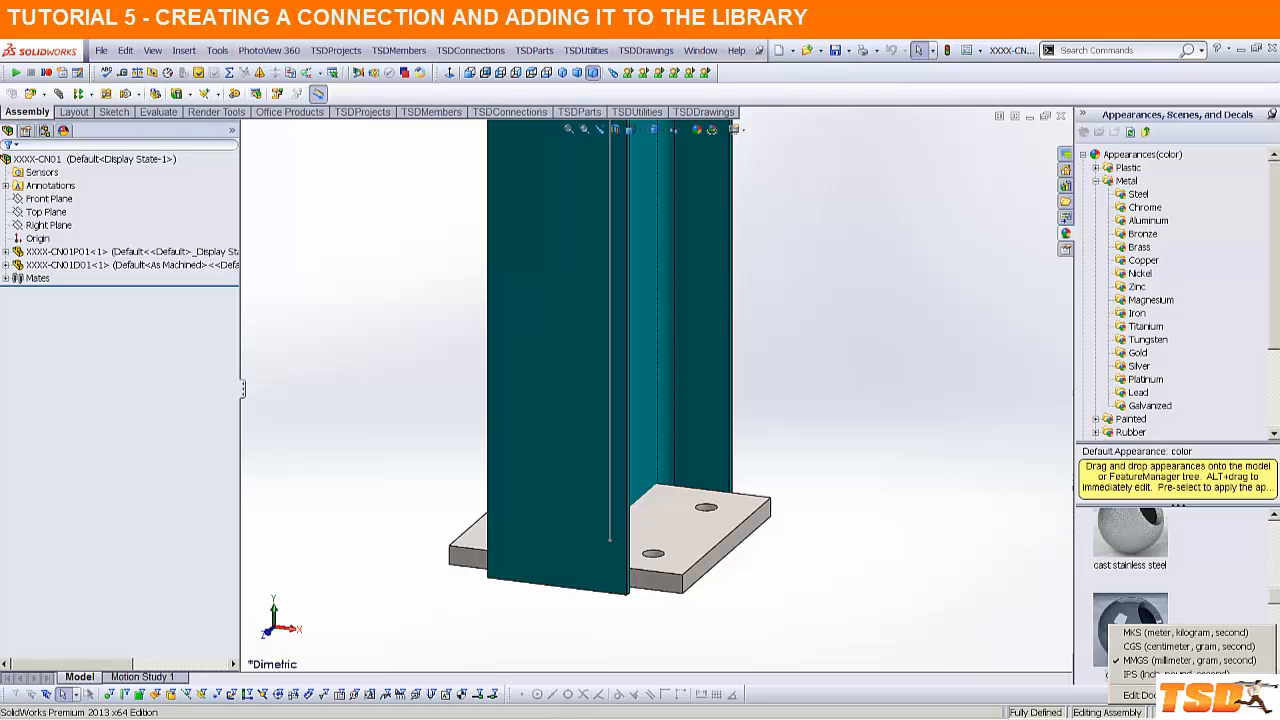
pyautogui.click(1135, 695)
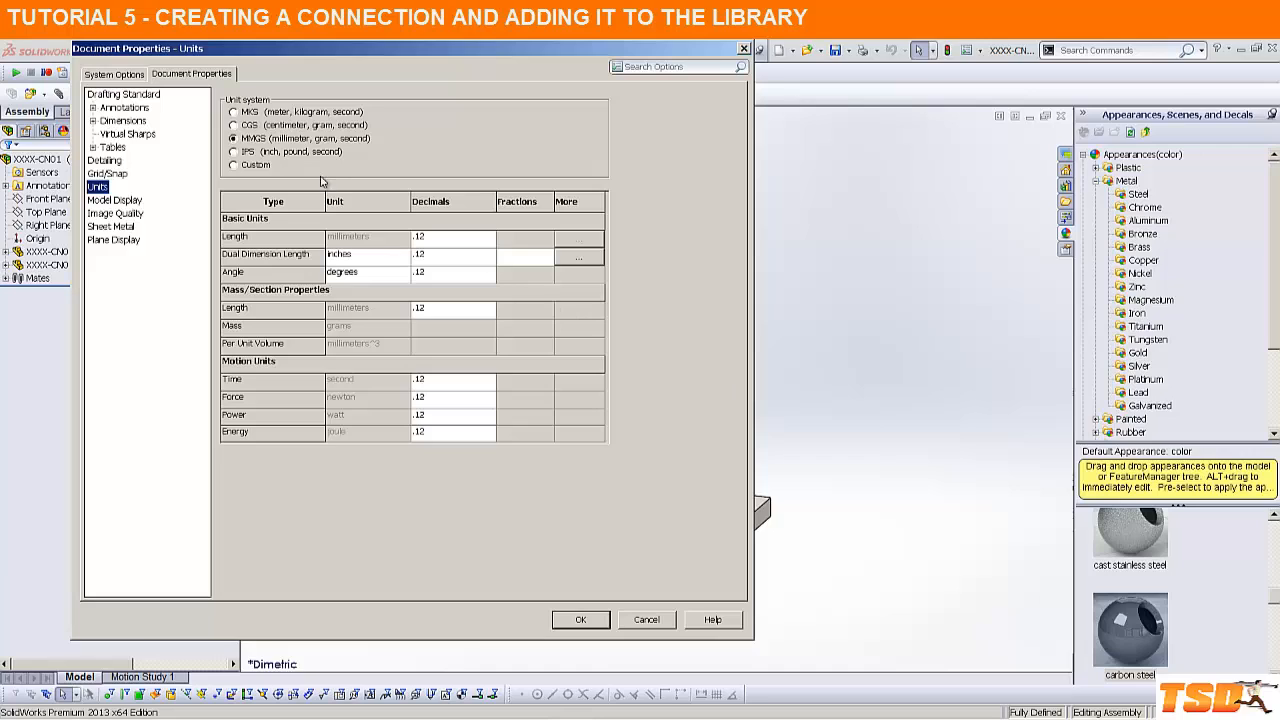
pyautogui.click(233, 165)
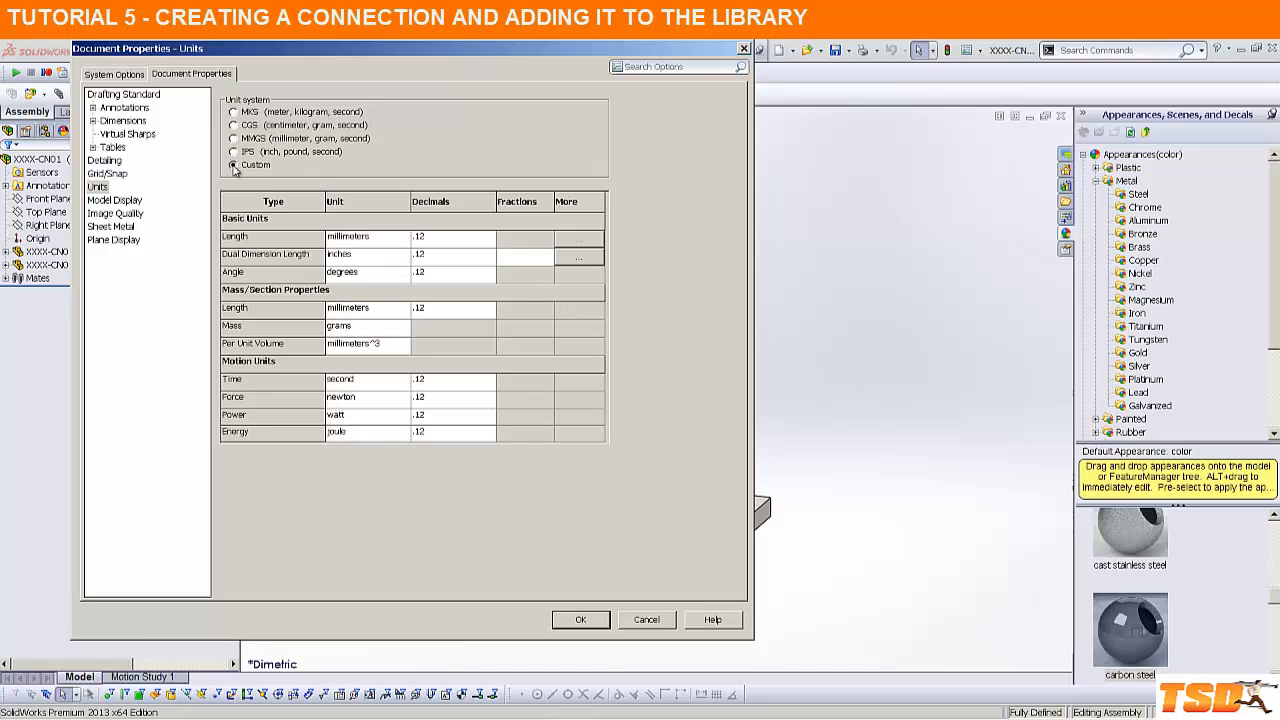
pyautogui.click(409, 334)
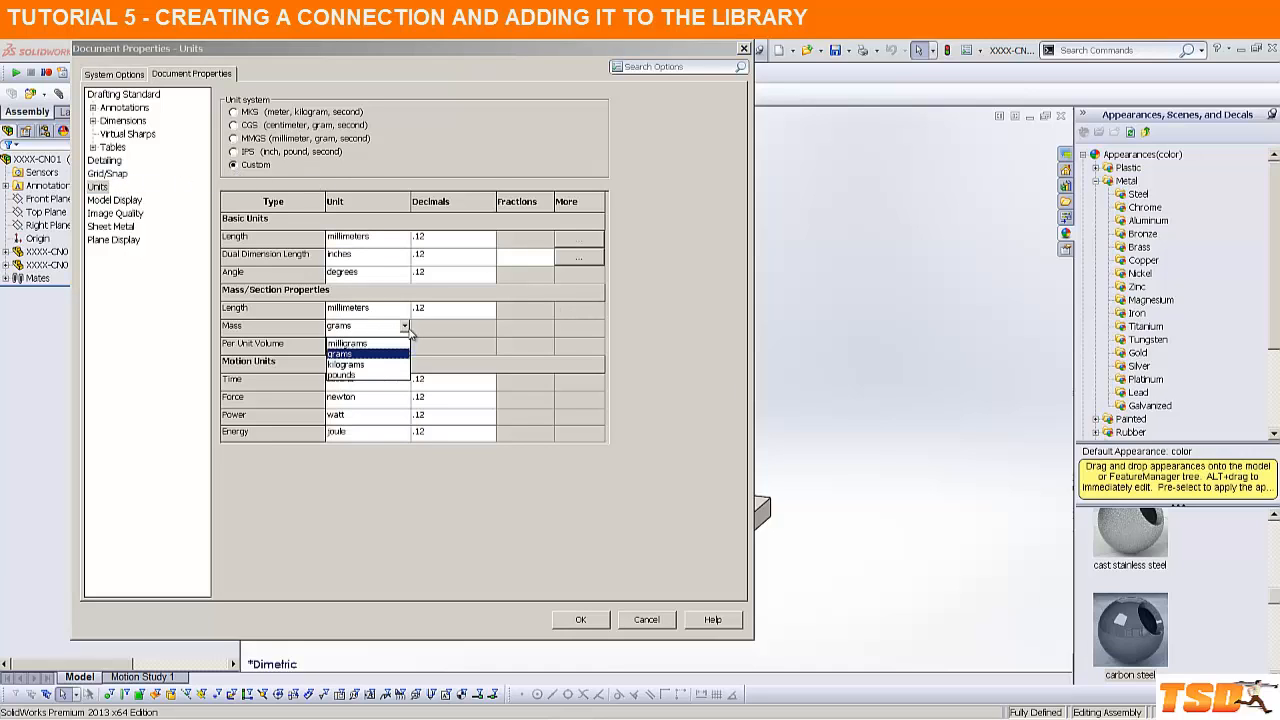
pyautogui.click(373, 366)
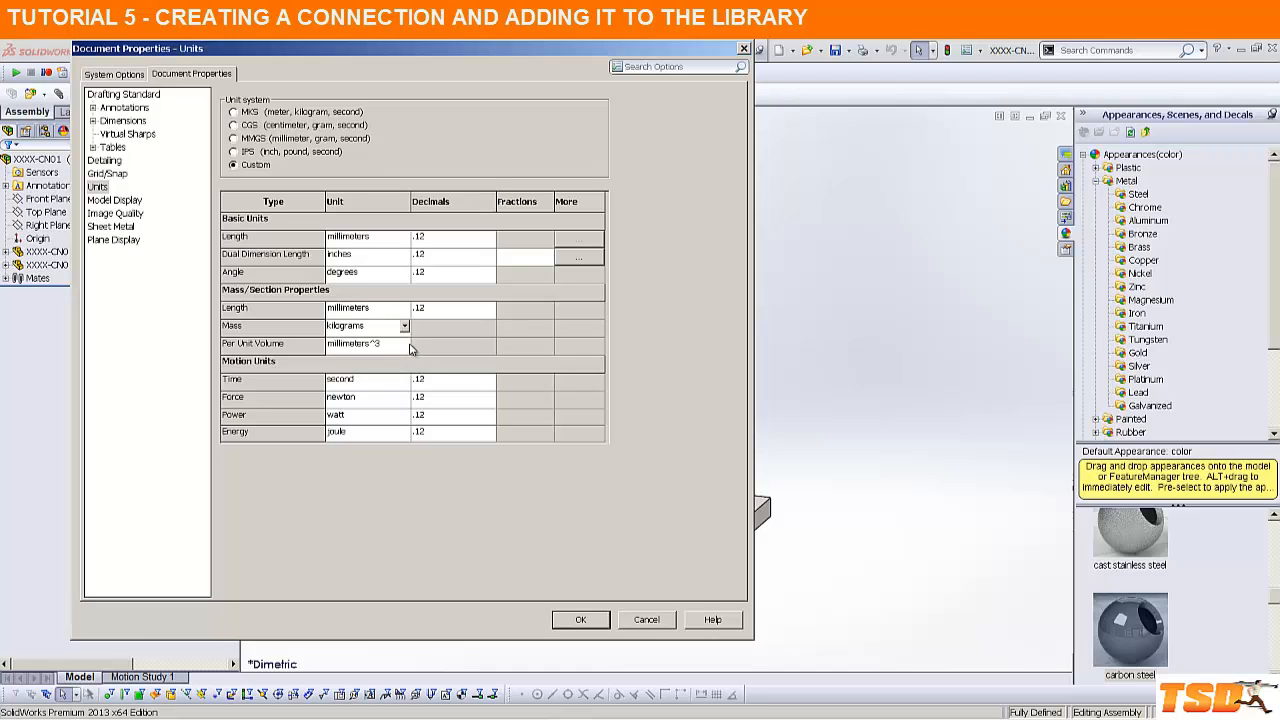
pyautogui.click(410, 347)
pyautogui.click(405, 345)
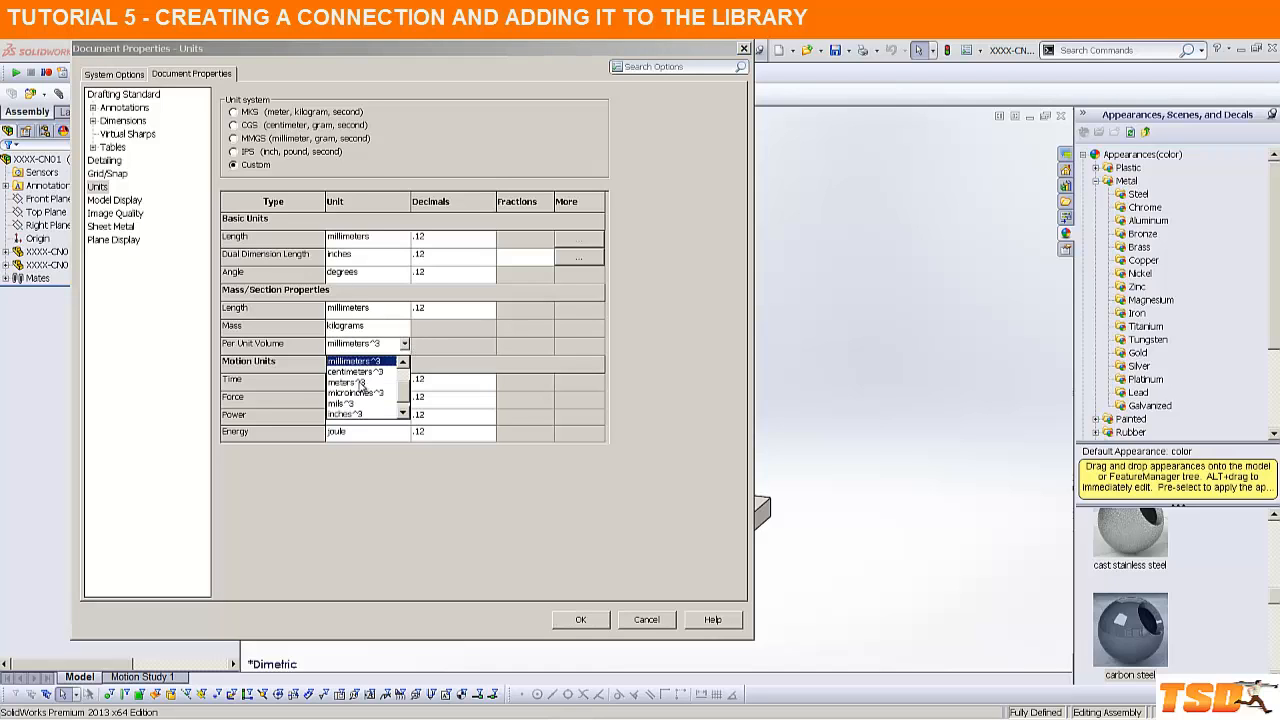
pyautogui.click(361, 383)
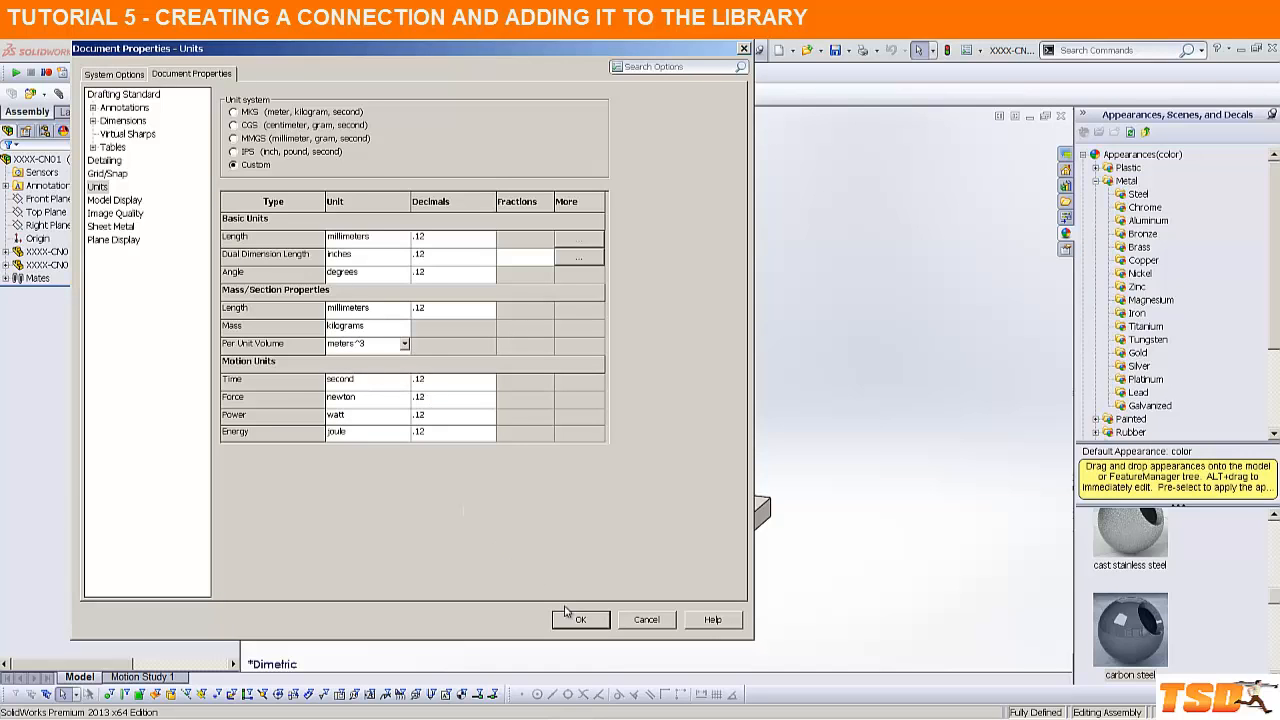
# Step: Set the dual dimension length unit to millimeters and apply the document unit settings
pyautogui.click(403, 258)
pyautogui.click(404, 256)
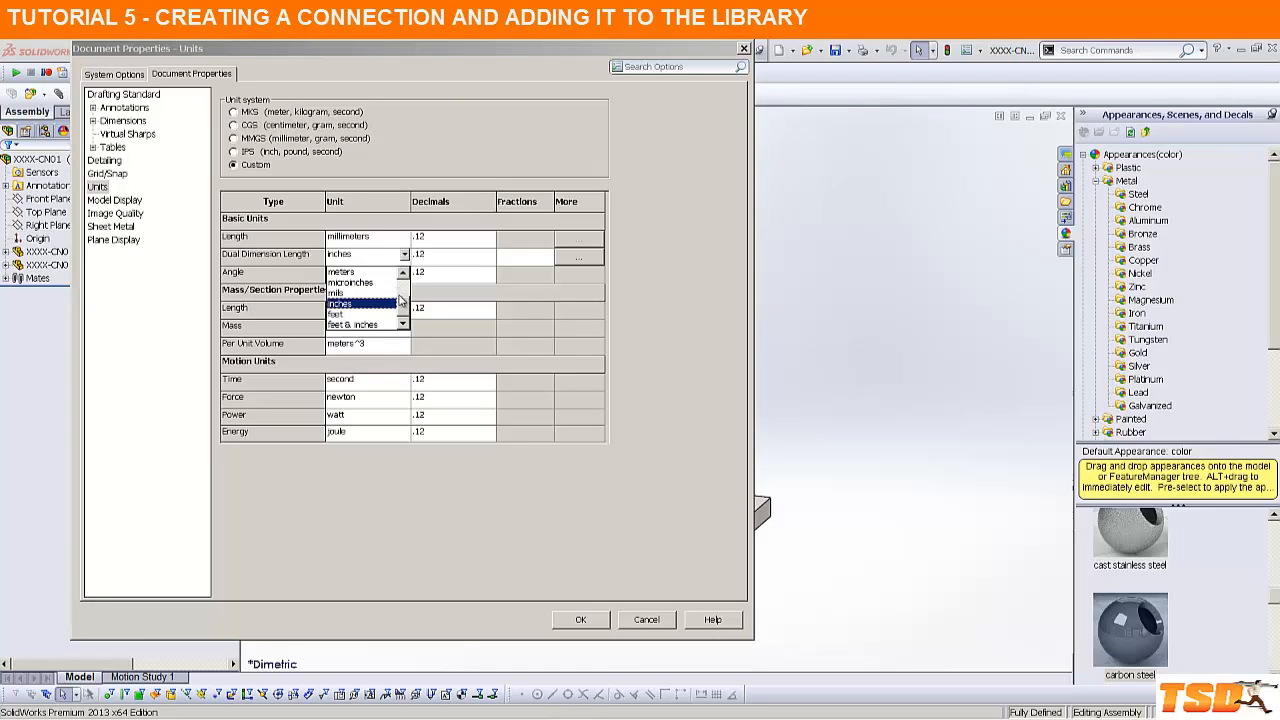
pyautogui.scroll(2, 398, 296)
pyautogui.click(360, 303)
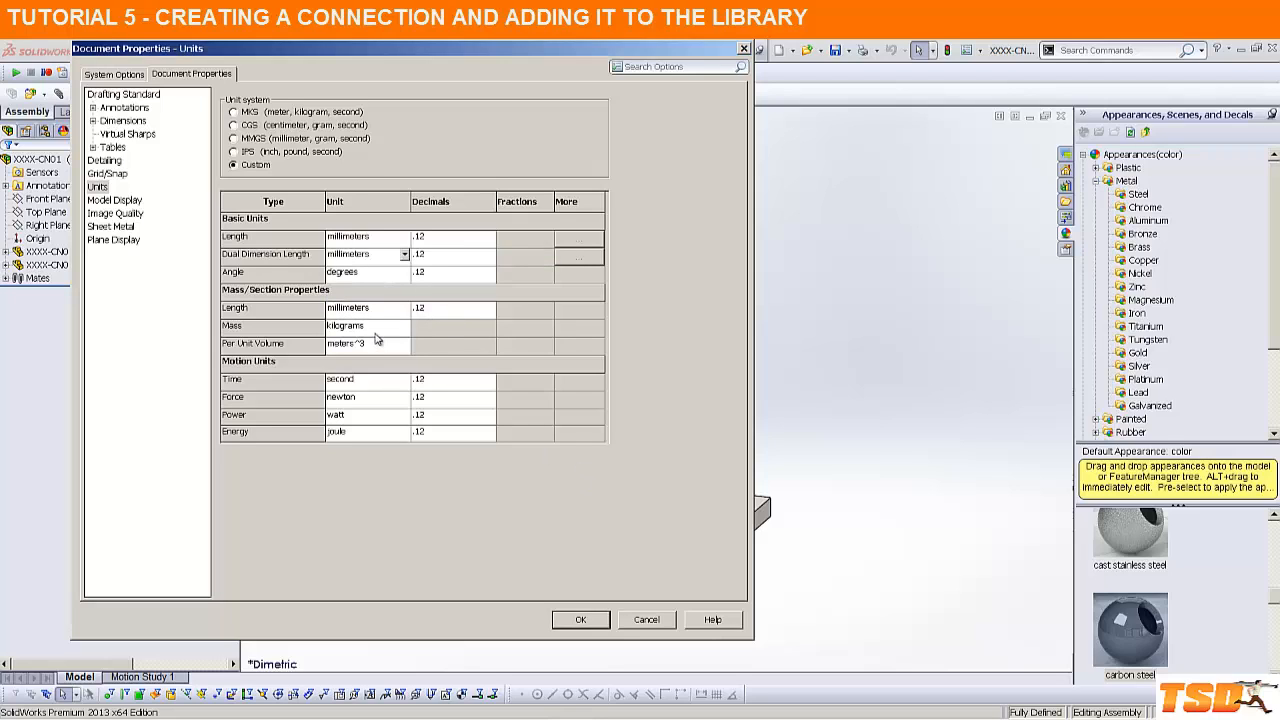
pyautogui.click(582, 621)
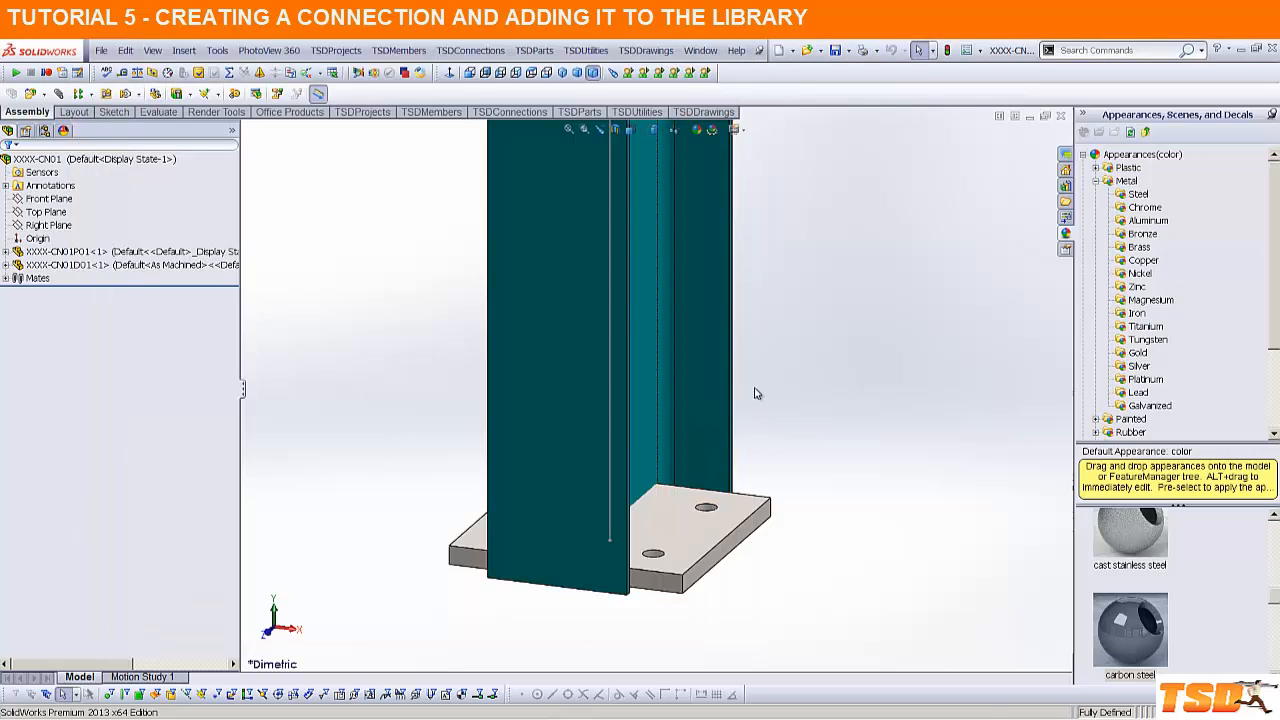
# Step: Check the evaluated Weight value in the assembly's custom file properties
pyautogui.click(131, 74)
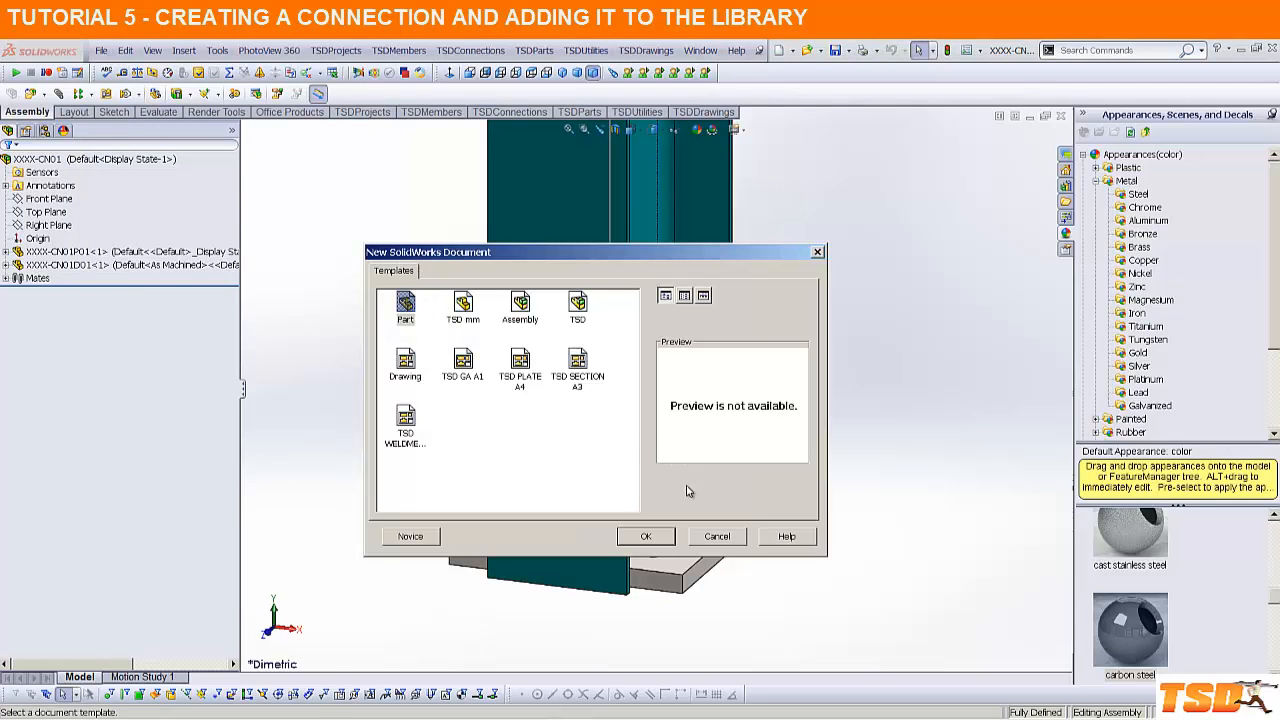
pyautogui.click(716, 536)
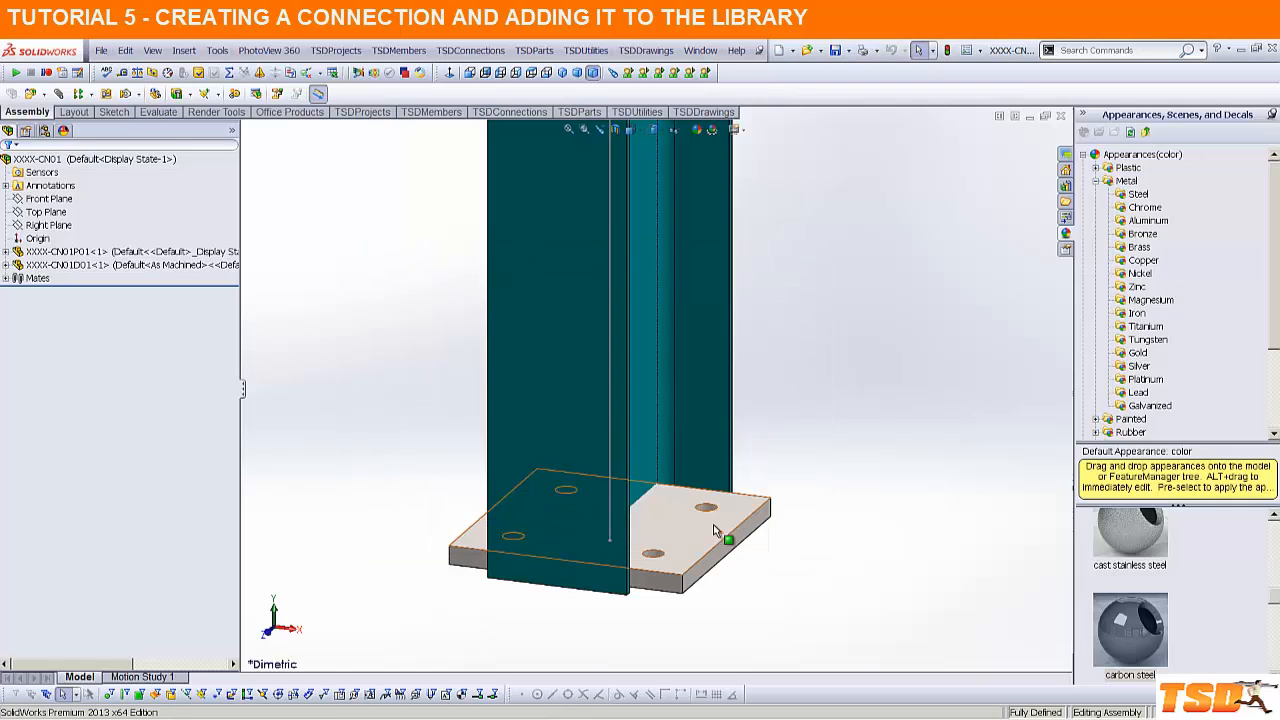
pyautogui.click(103, 50)
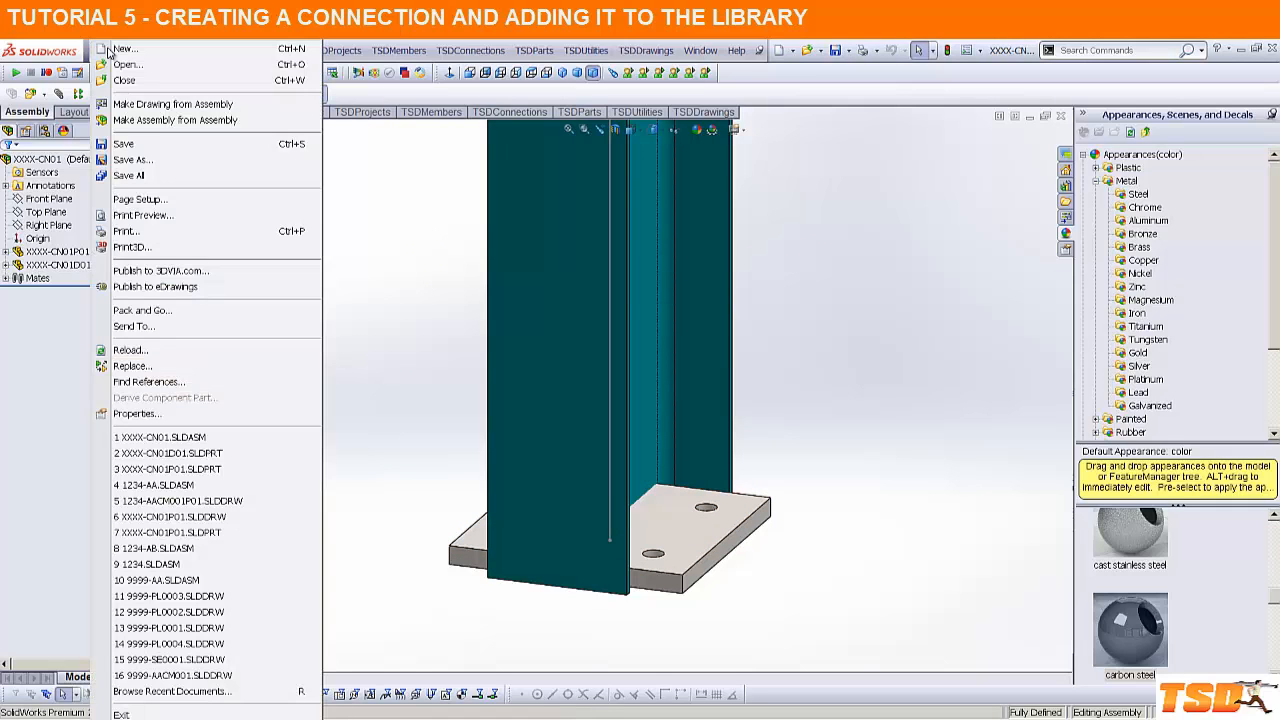
pyautogui.click(133, 414)
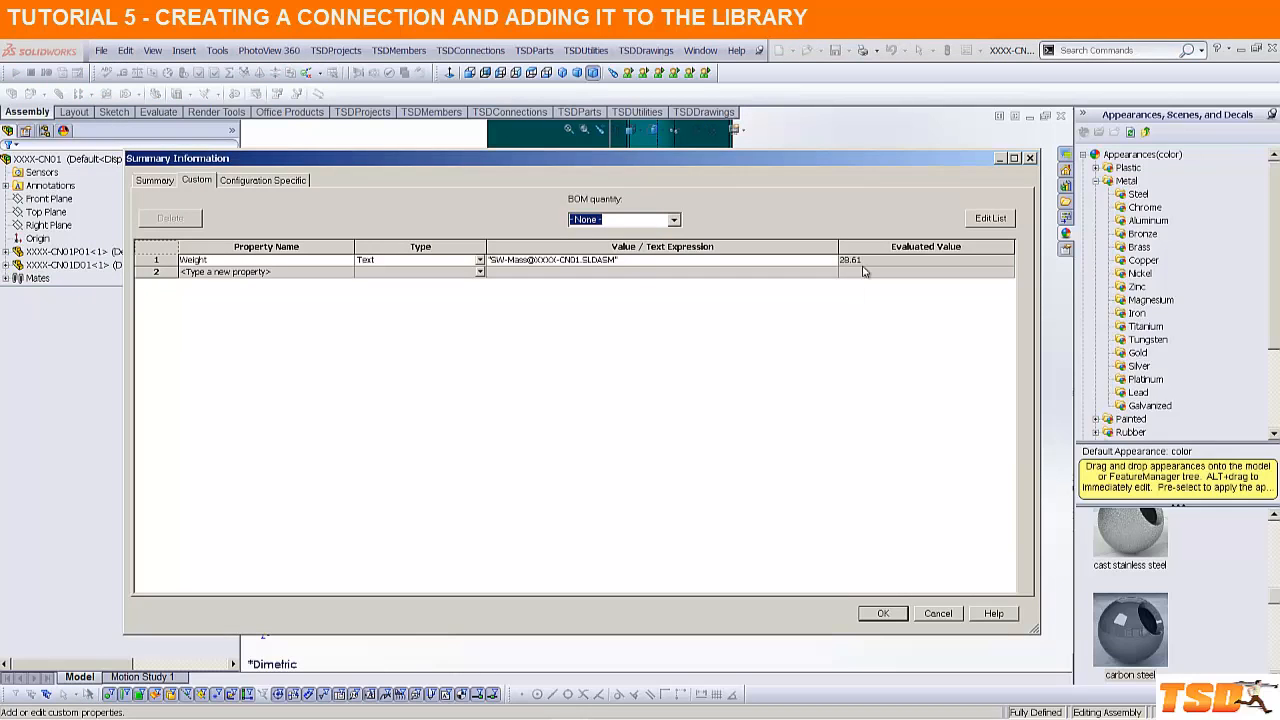
pyautogui.click(938, 613)
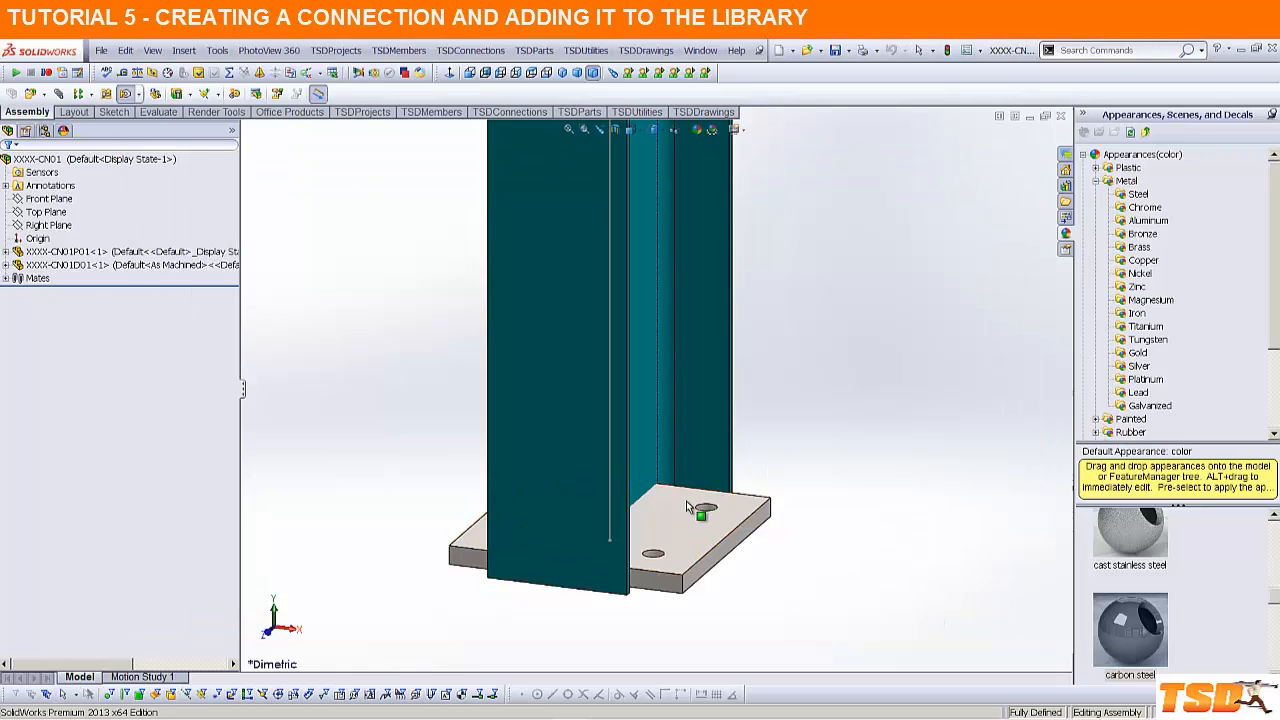
# Step: Open the base plate part XXXX-CN01P01 from the assembly and check its mass properties
pyautogui.click(720, 468)
pyautogui.click(798, 456)
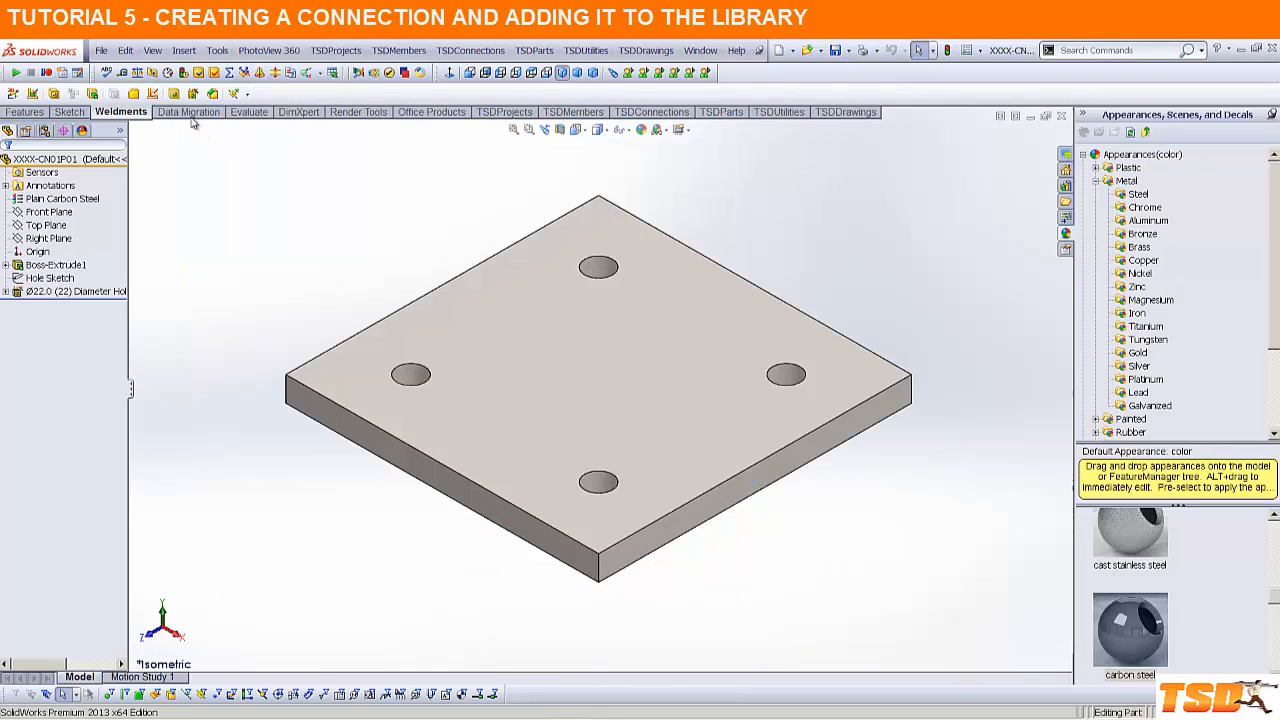
pyautogui.click(138, 76)
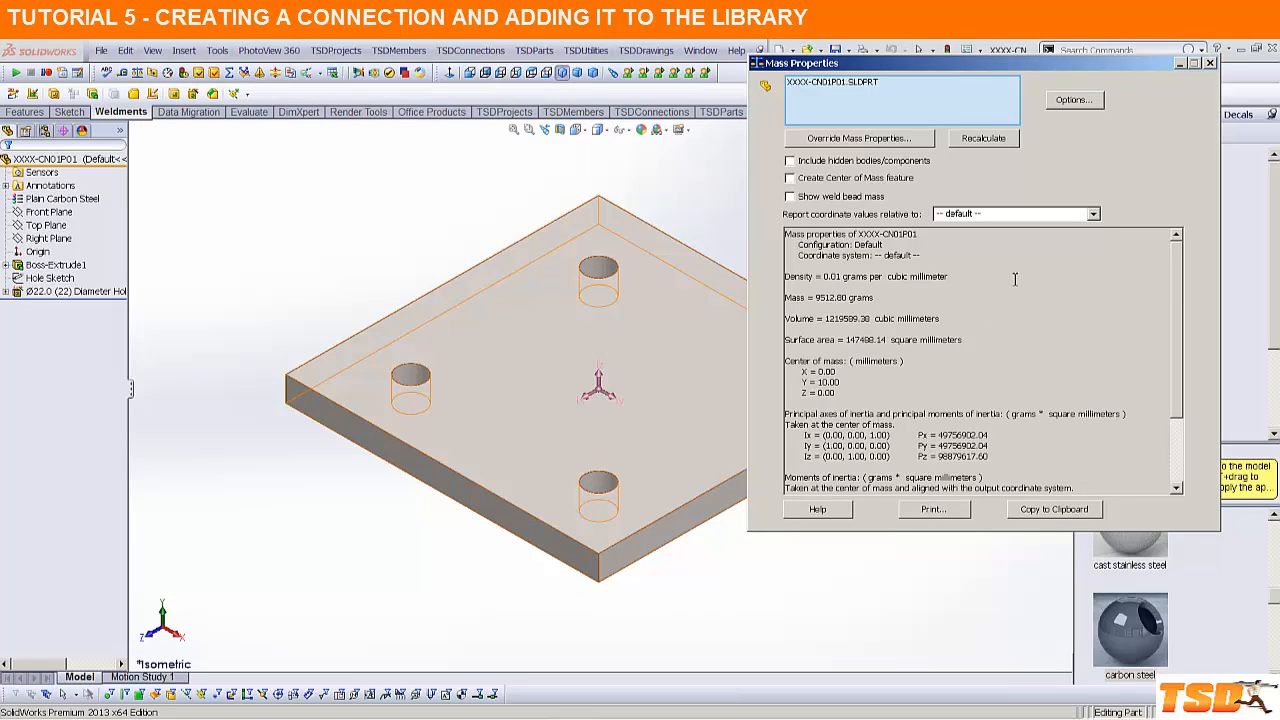
pyautogui.click(1212, 63)
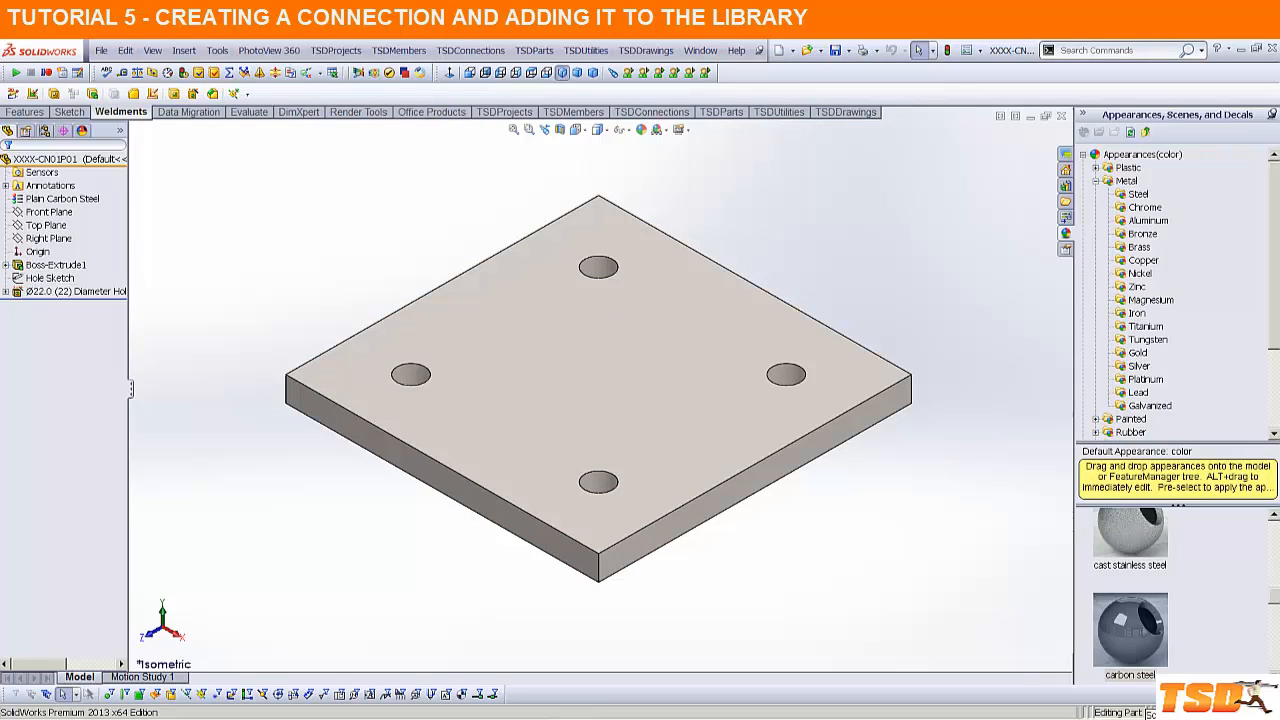
# Step: Switch the plate part to a Custom unit system with mass in kilograms and per unit volume in meters^3
pyautogui.click(1203, 712)
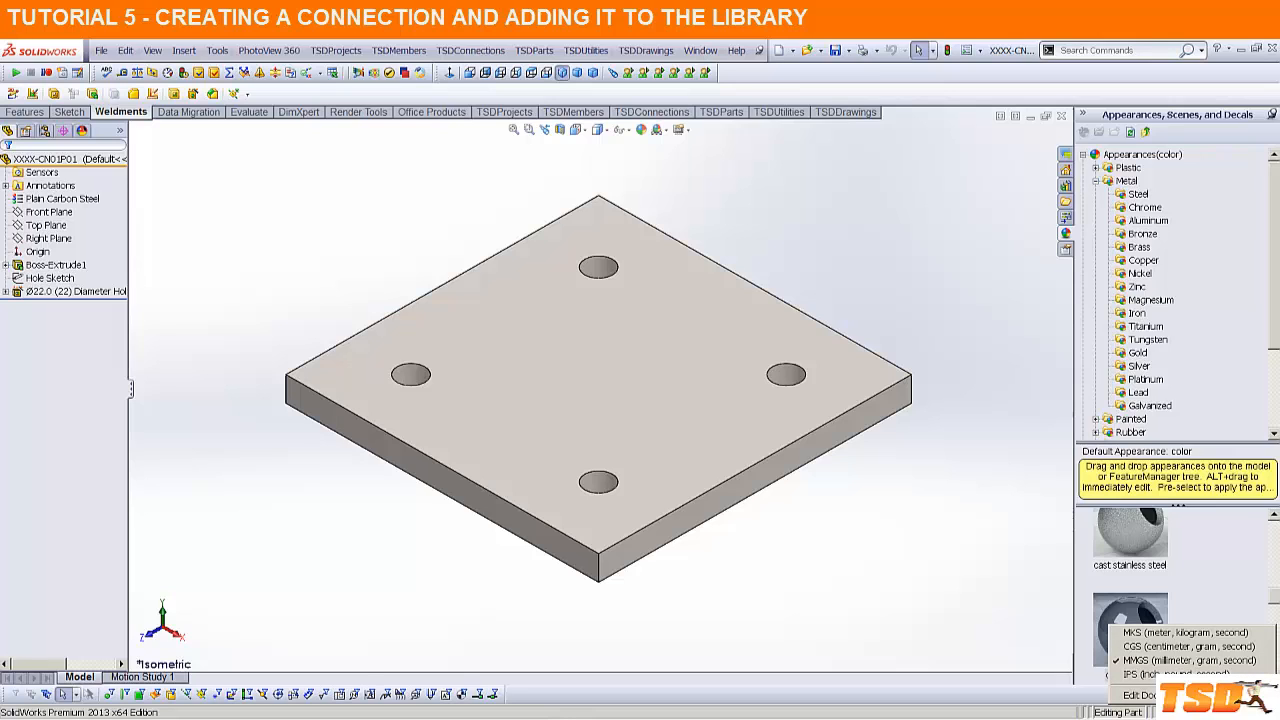
pyautogui.click(1138, 695)
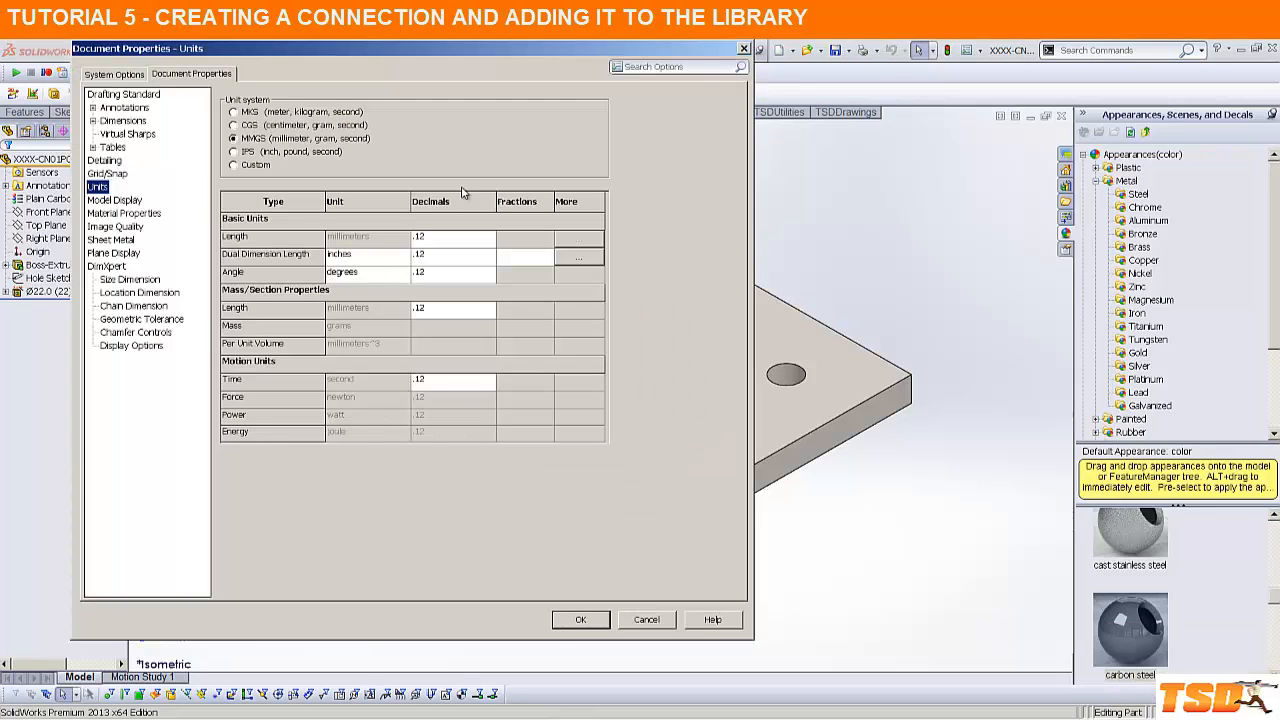
pyautogui.click(240, 164)
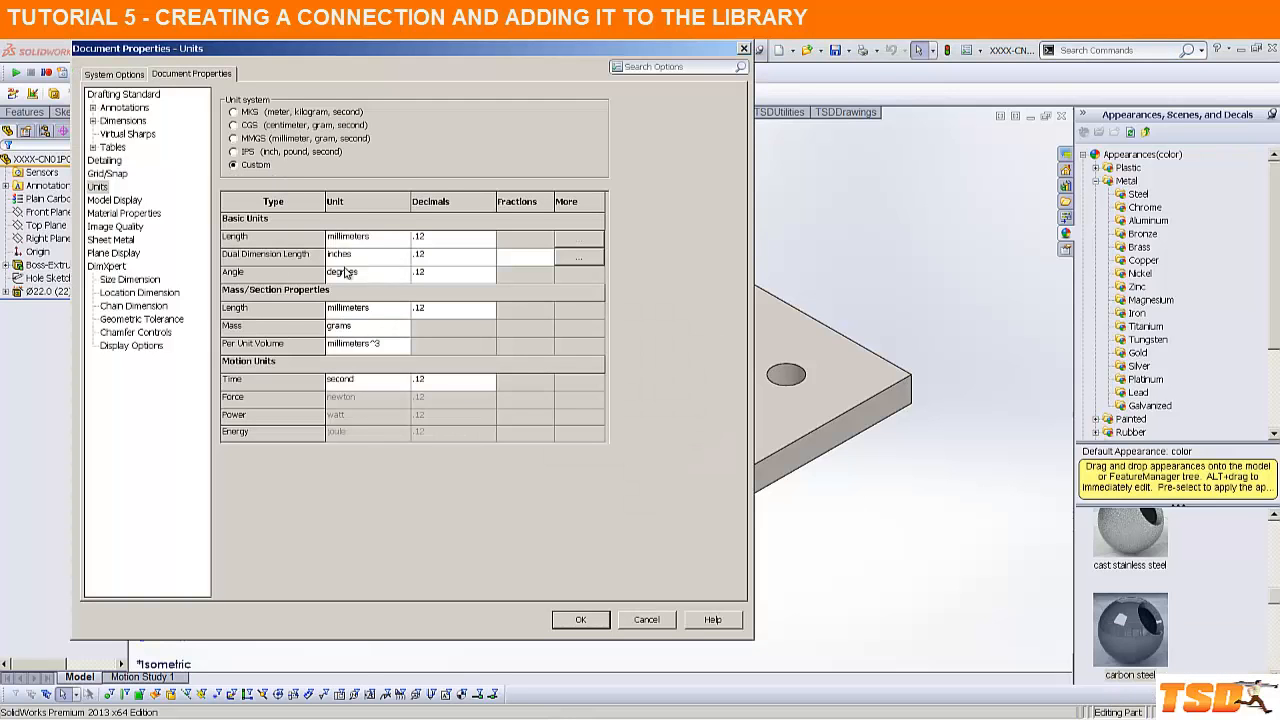
pyautogui.click(405, 327)
pyautogui.click(368, 364)
pyautogui.click(404, 343)
pyautogui.click(368, 385)
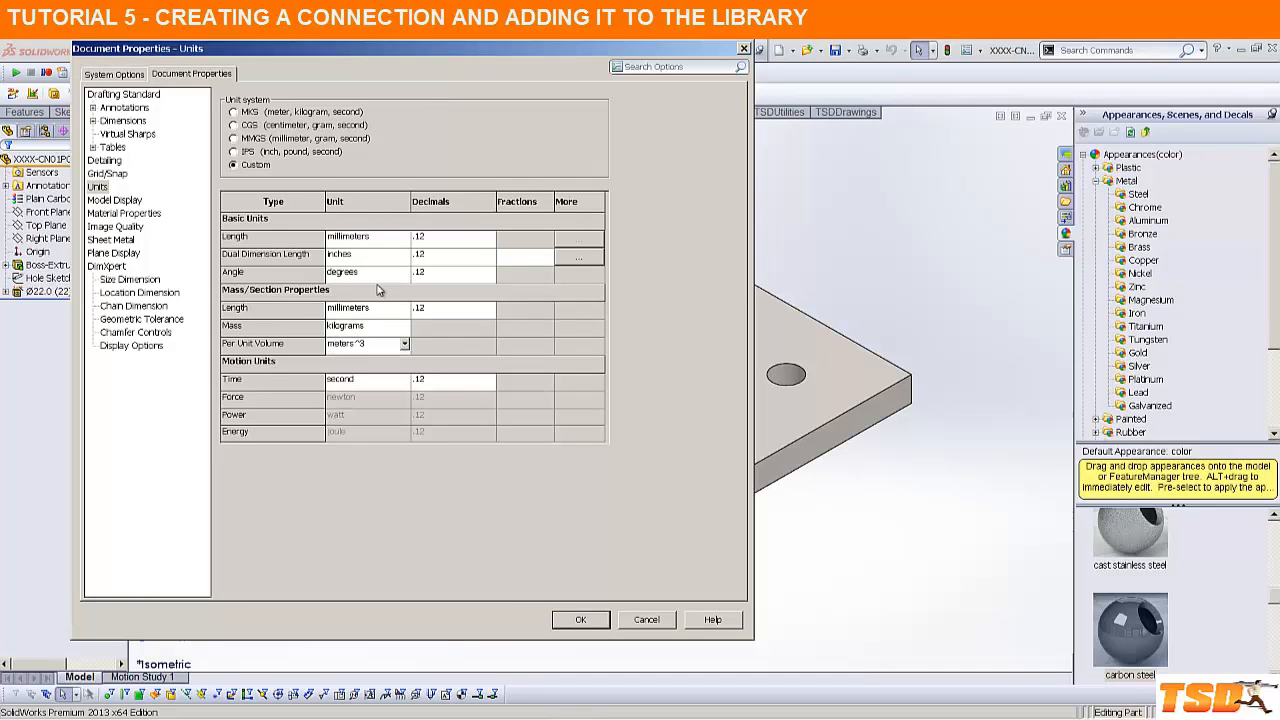
# Step: Set the plate part's dual dimension length unit to millimeters and apply the document unit settings
pyautogui.click(404, 254)
pyautogui.scroll(1, 405, 302)
pyautogui.scroll(1, 405, 302)
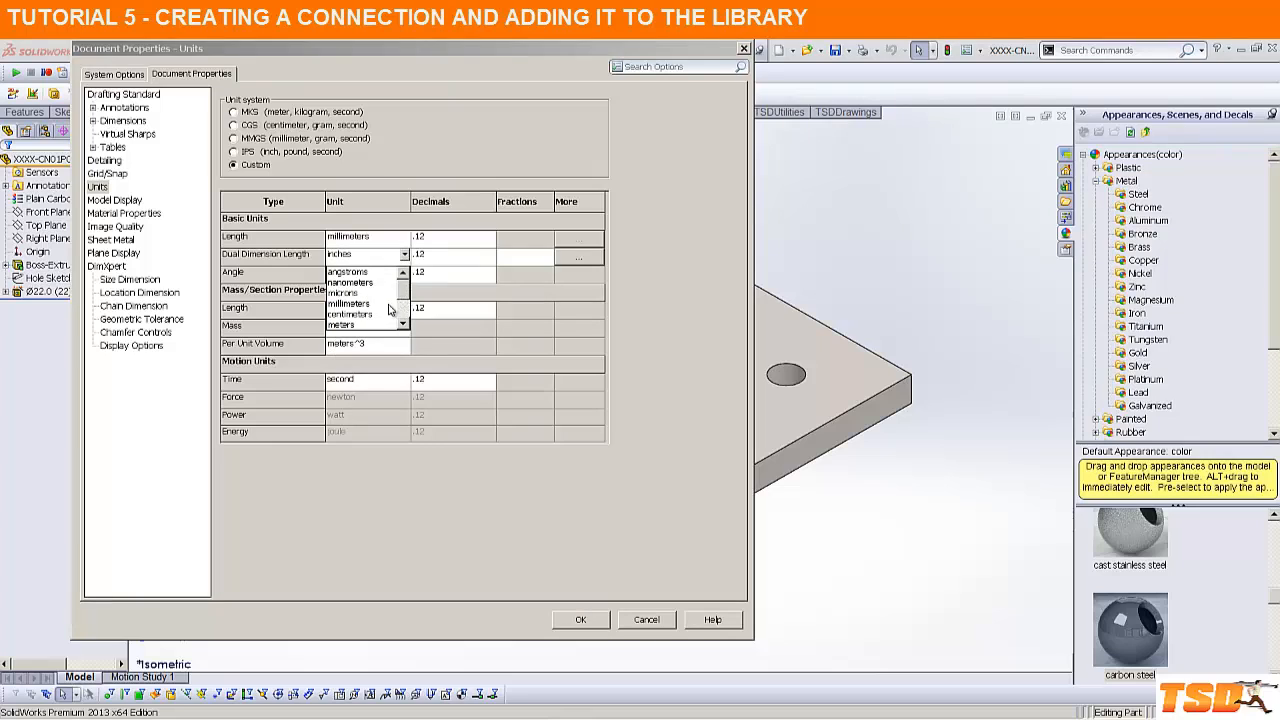
pyautogui.click(370, 306)
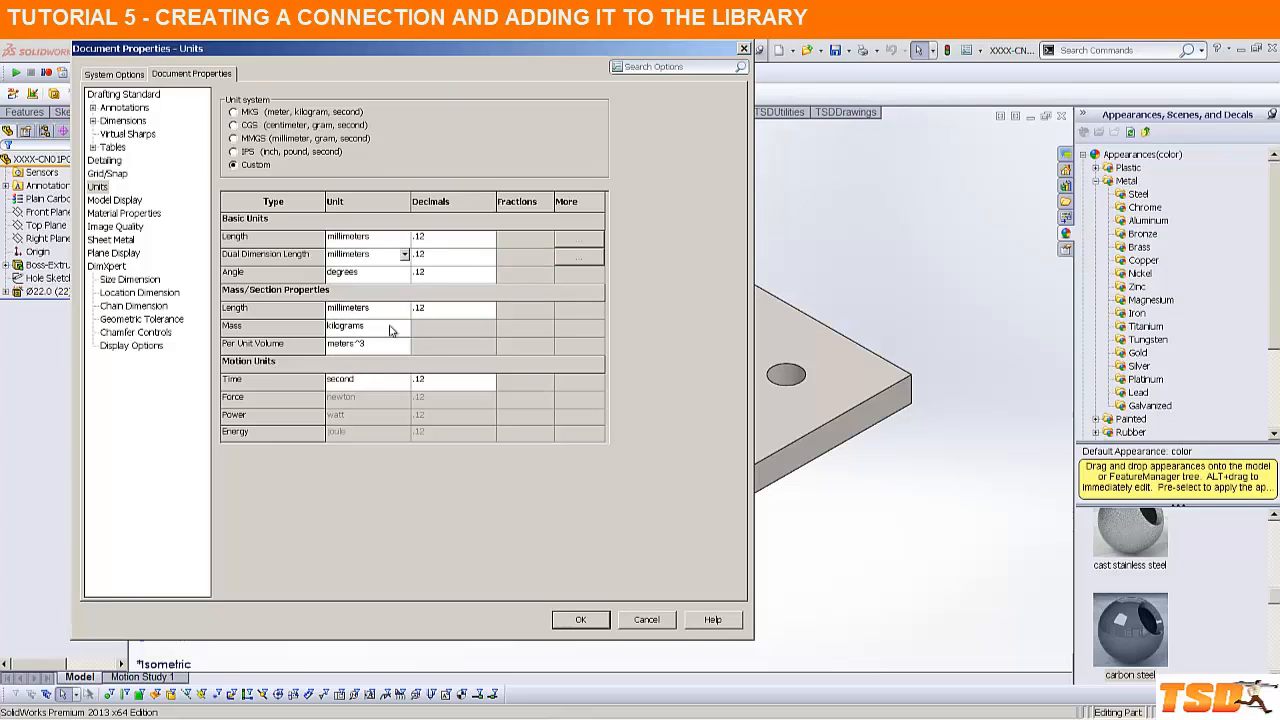
pyautogui.click(575, 624)
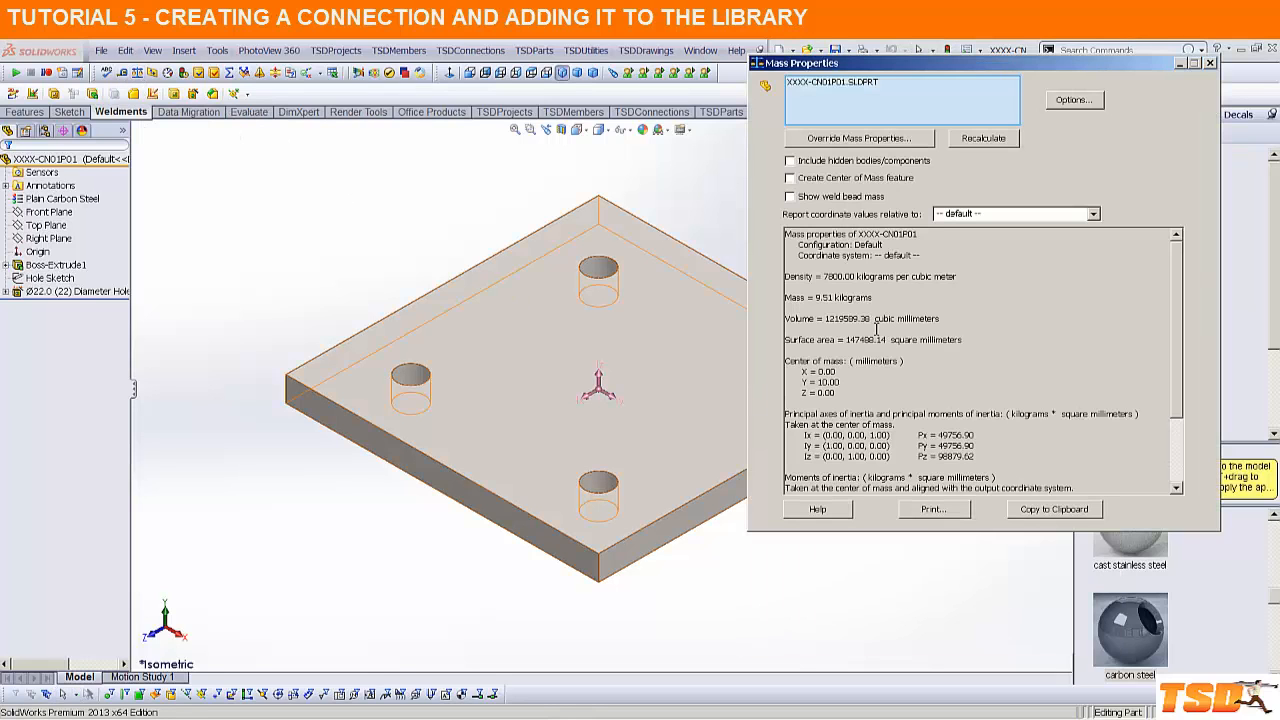
# Step: Check the plate's mass in Mass Properties and close the part to return to the assembly
pyautogui.moveTo(872, 297); pyautogui.dragTo(757, 300)
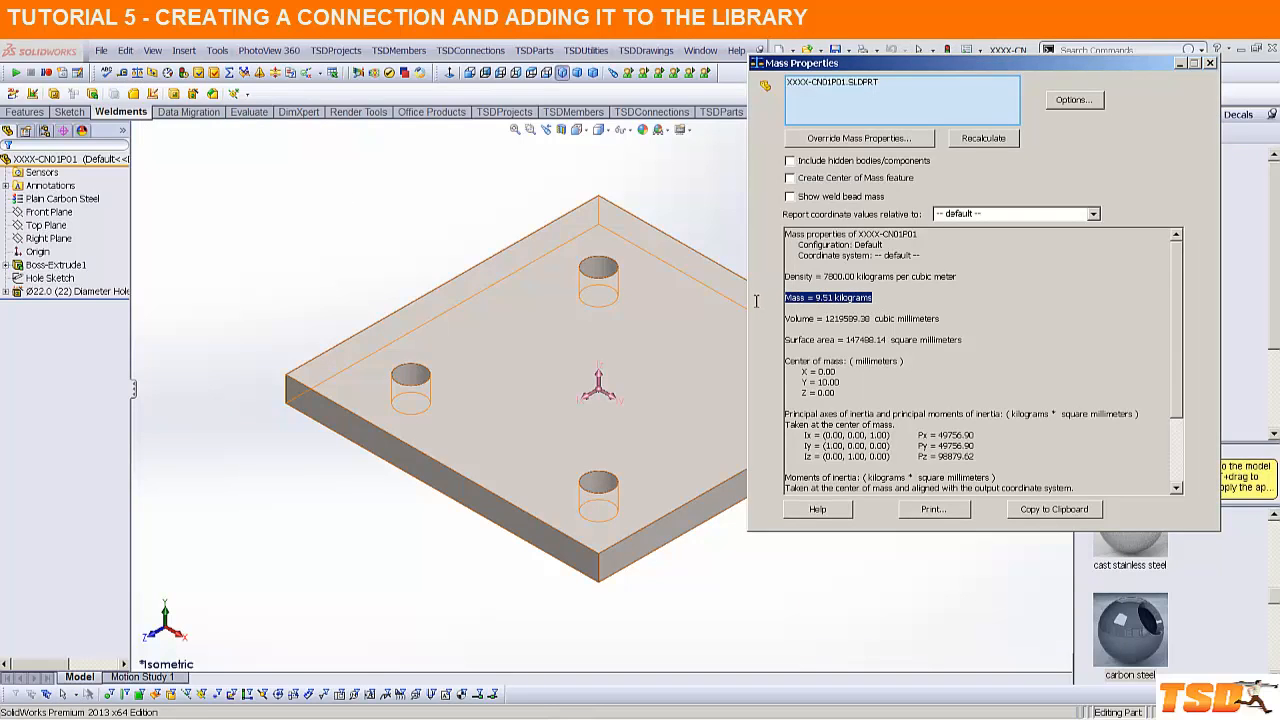
pyautogui.click(1210, 62)
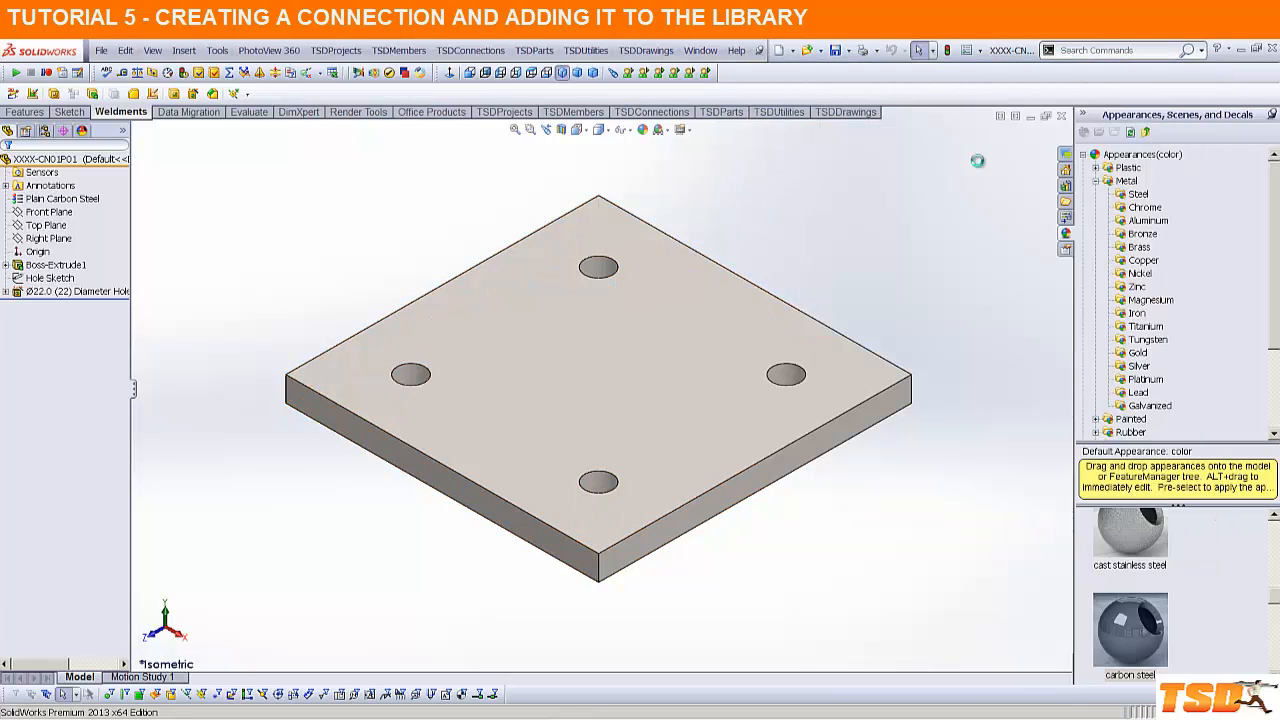
pyautogui.click(1061, 115)
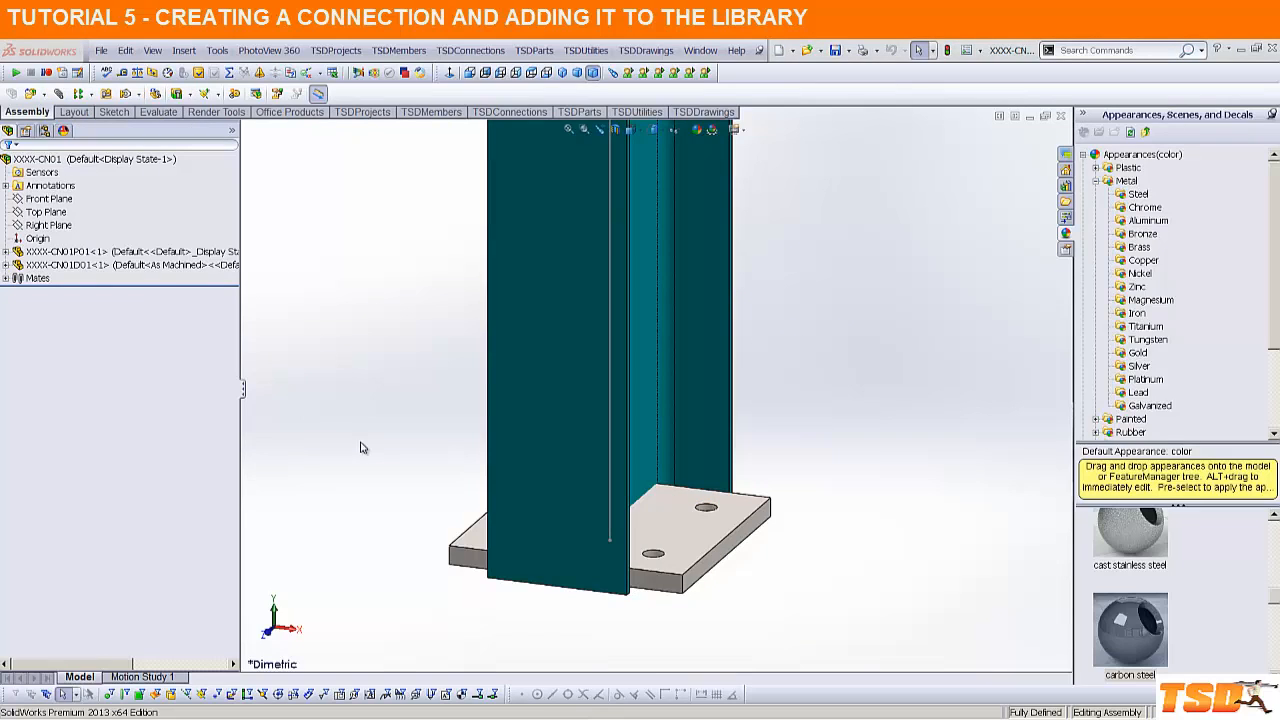
# Step: Hide the XXXX-CN01D01 member and check the assembly's mass without it in Mass Properties
pyautogui.rightClick(124, 268)
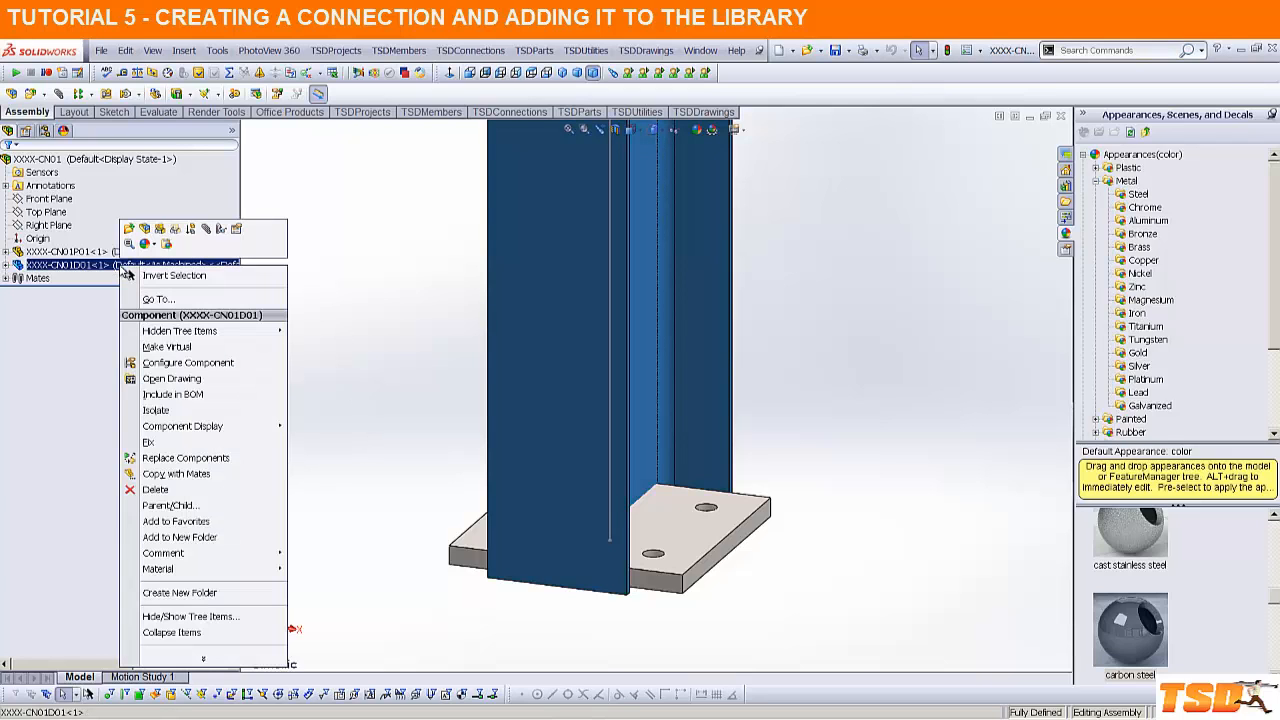
pyautogui.click(160, 229)
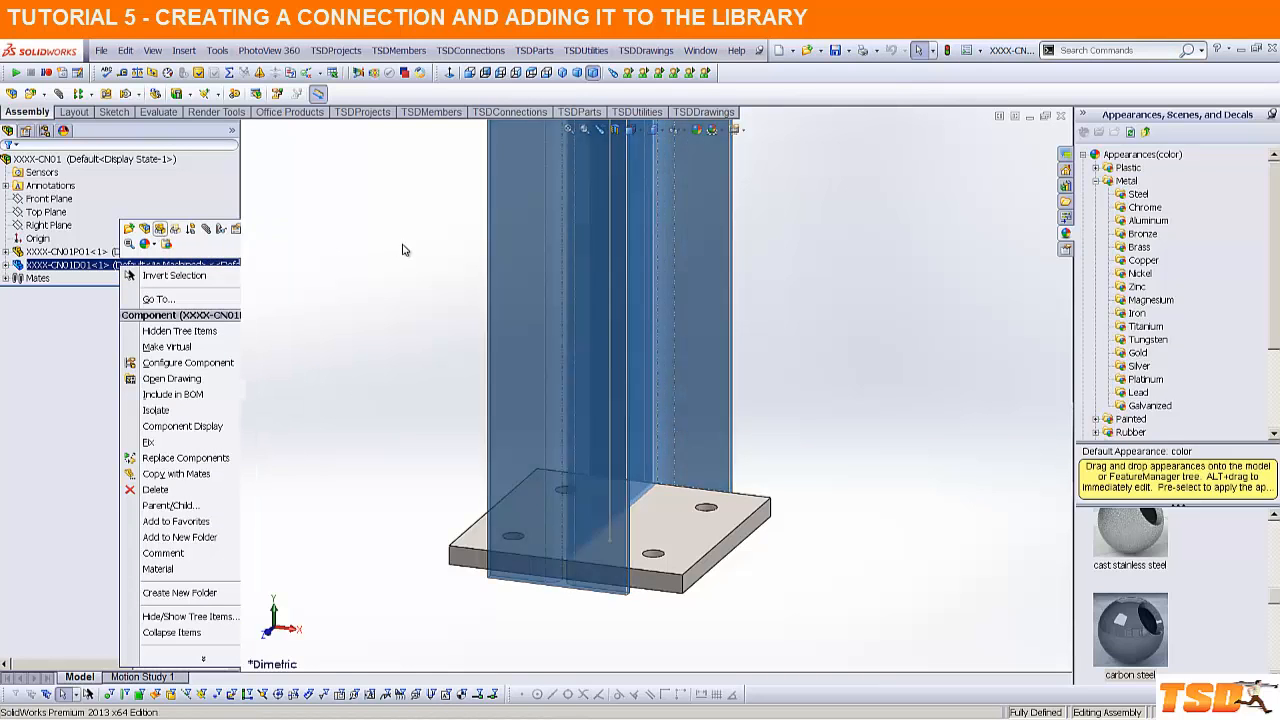
pyautogui.click(137, 73)
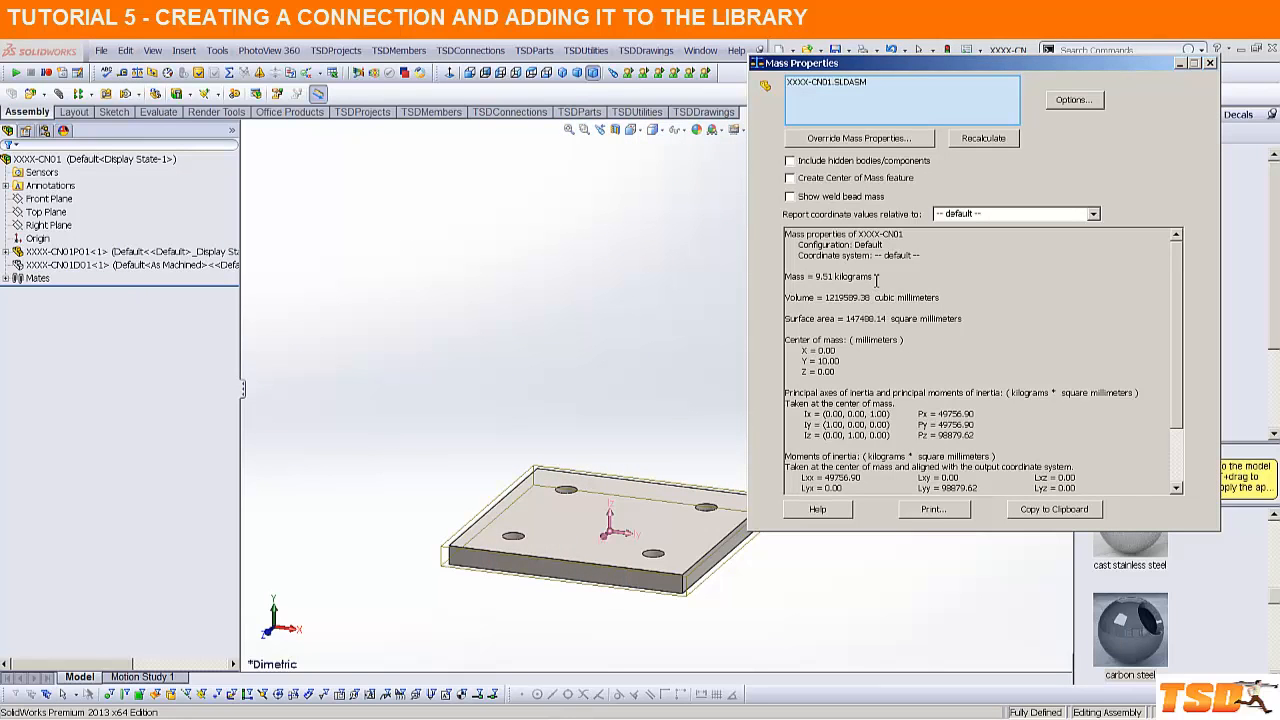
pyautogui.moveTo(876, 279); pyautogui.dragTo(808, 279)
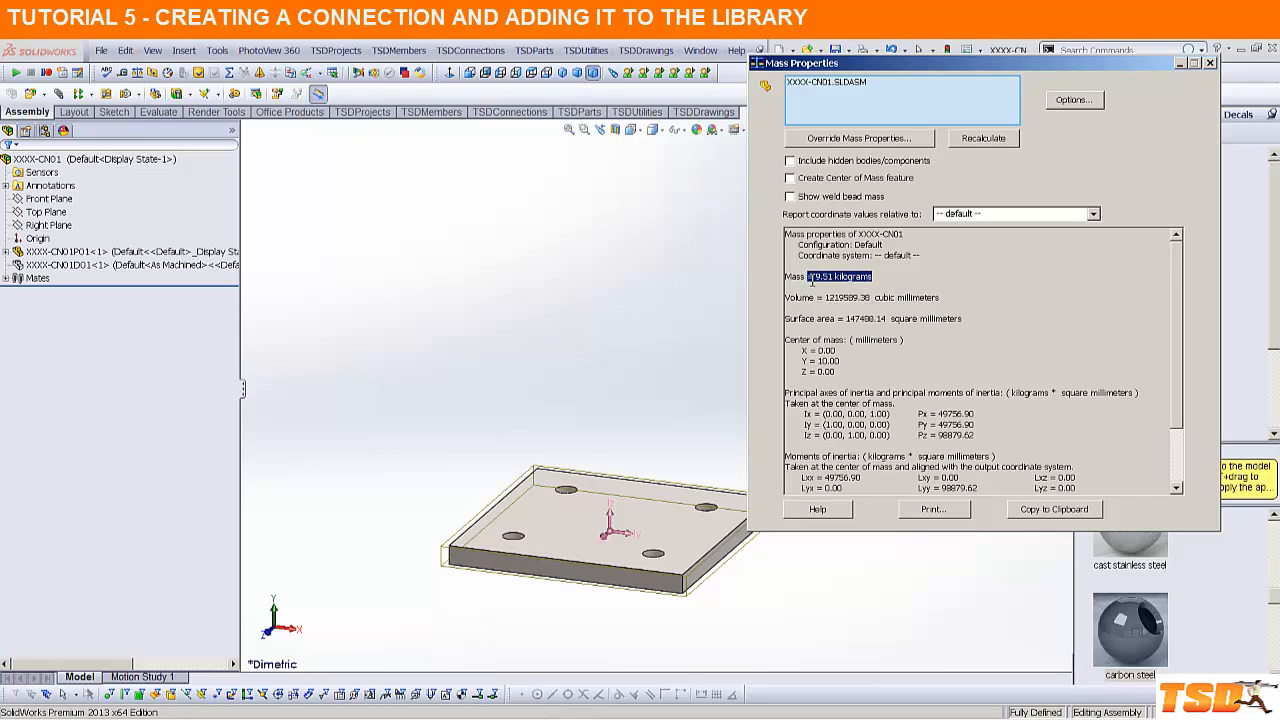
pyautogui.click(1210, 63)
# Step: Open the XXXX-CN01P01 plate part to compare its mass with the assembly's, and return to the assembly
pyautogui.rightClick(587, 517)
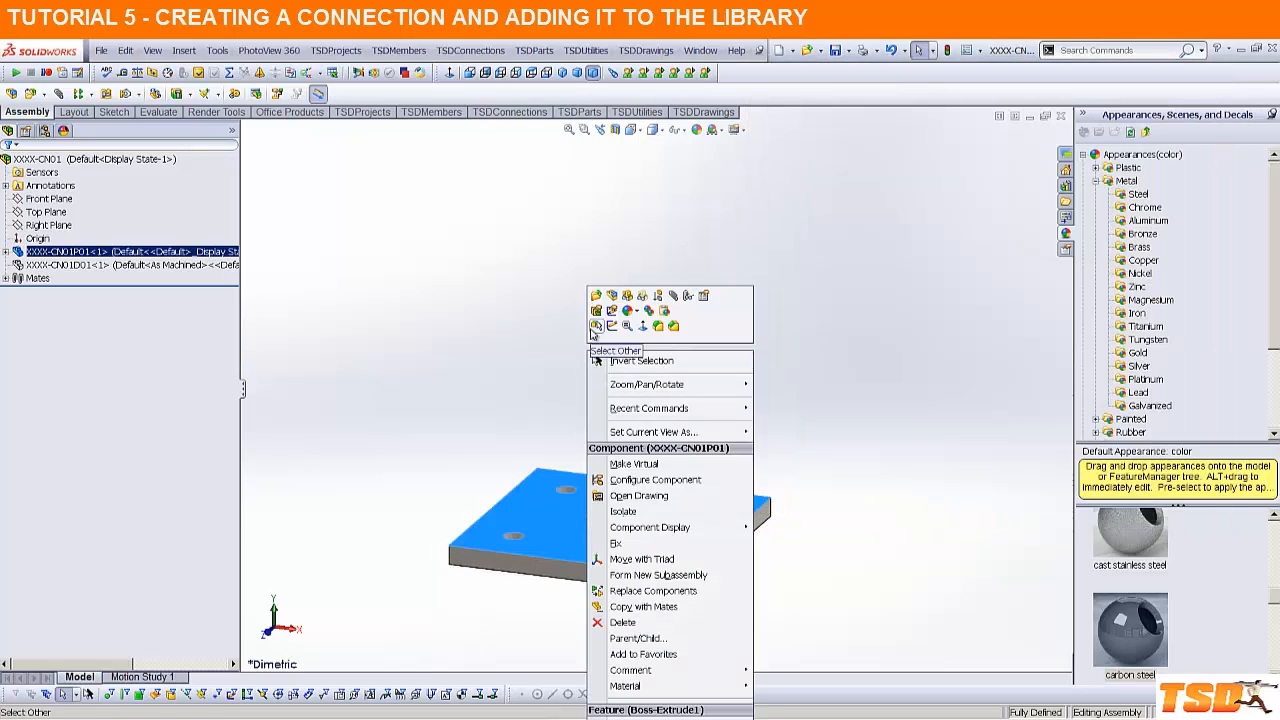
pyautogui.click(596, 291)
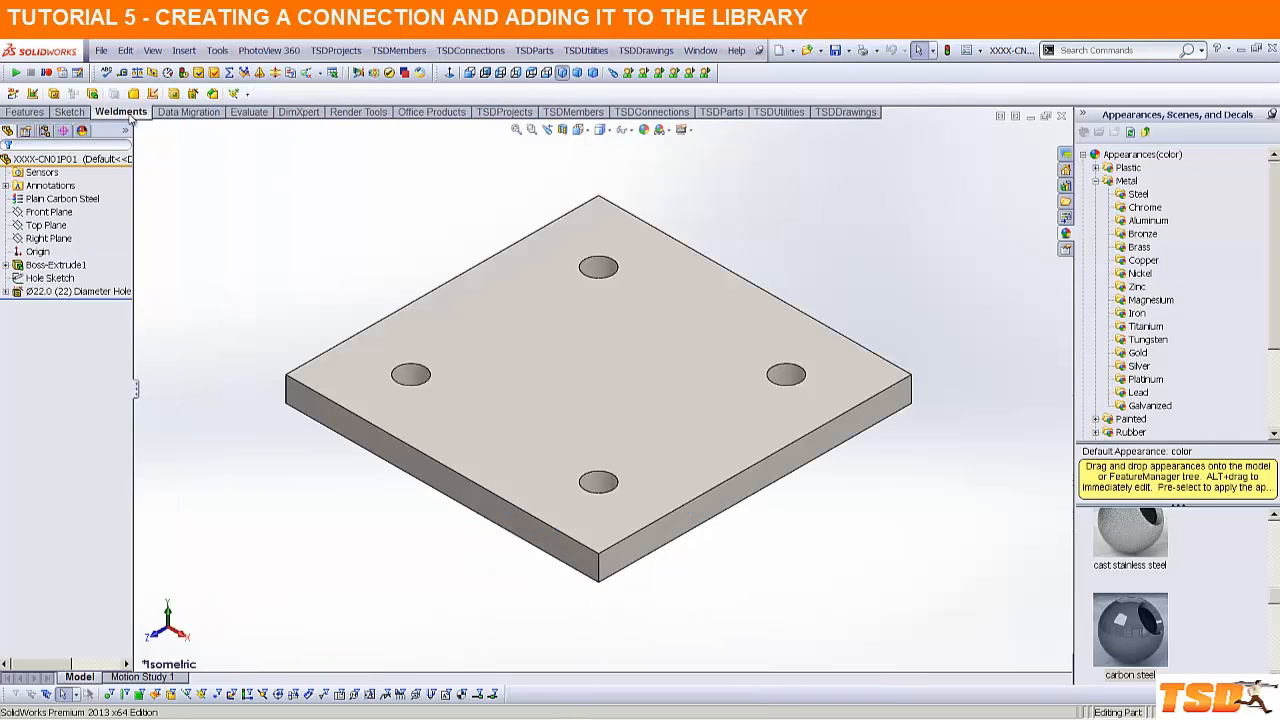
pyautogui.click(137, 72)
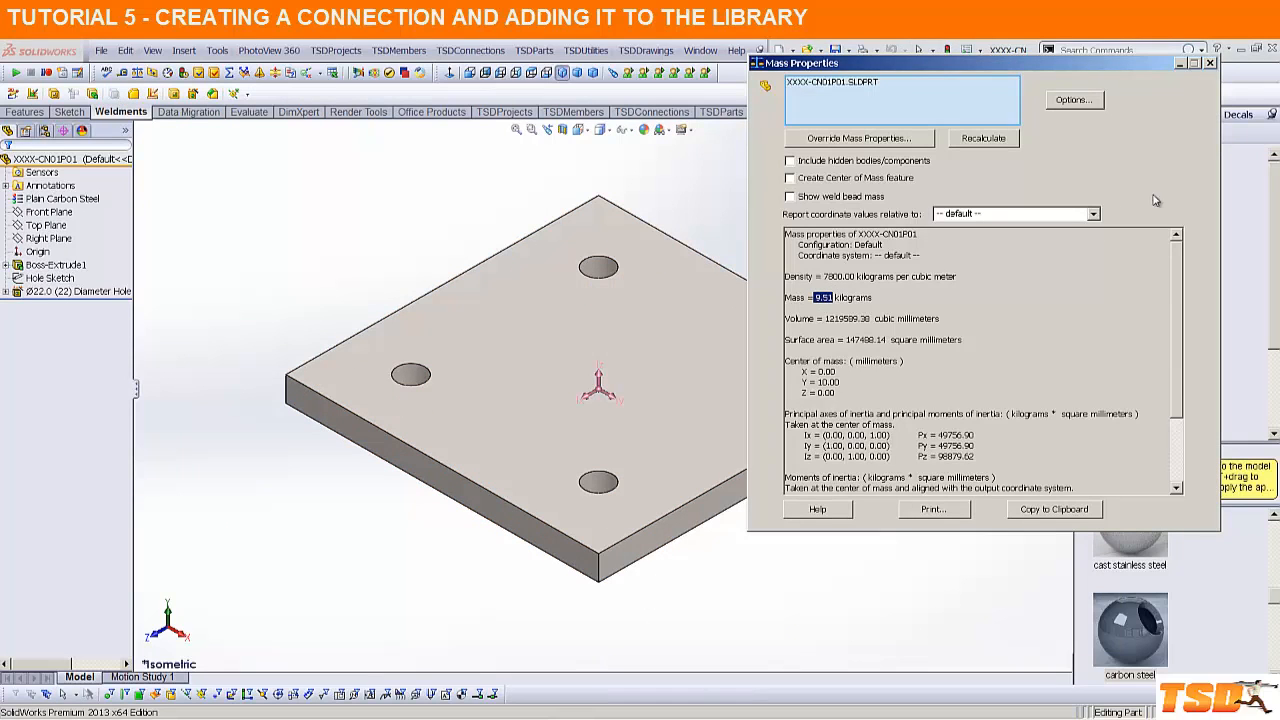
pyautogui.click(1211, 62)
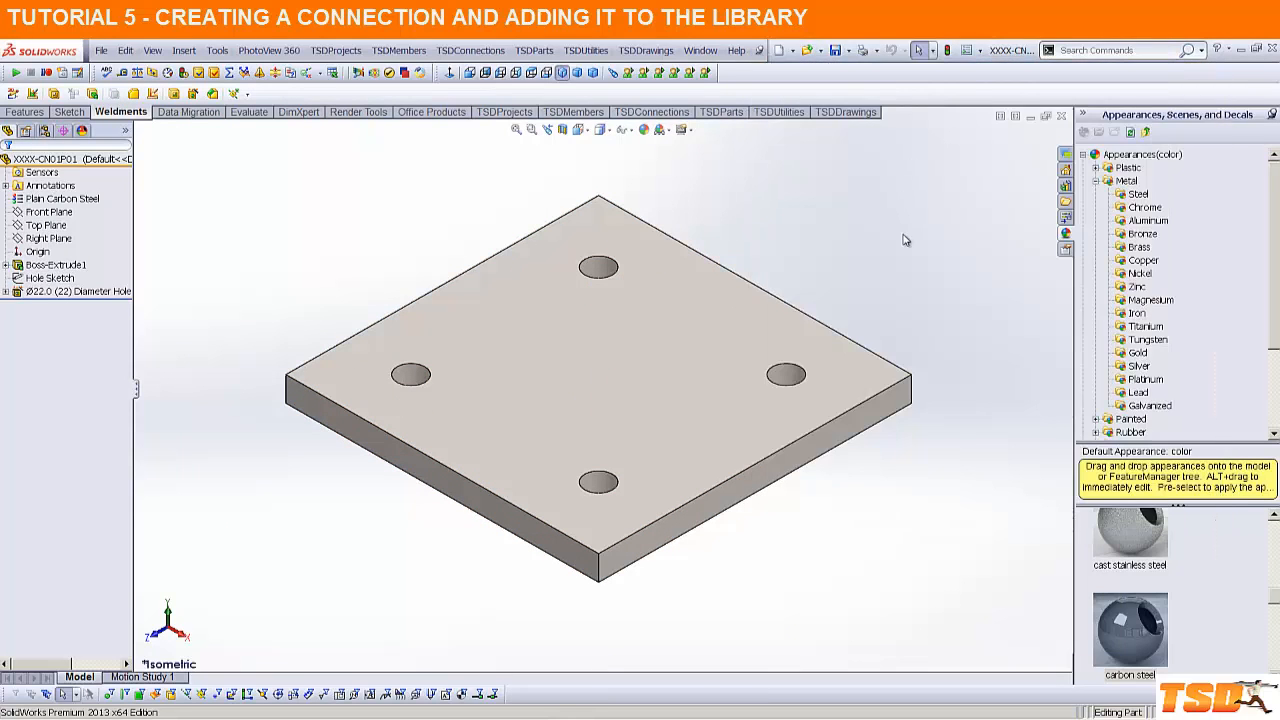
pyautogui.click(1061, 116)
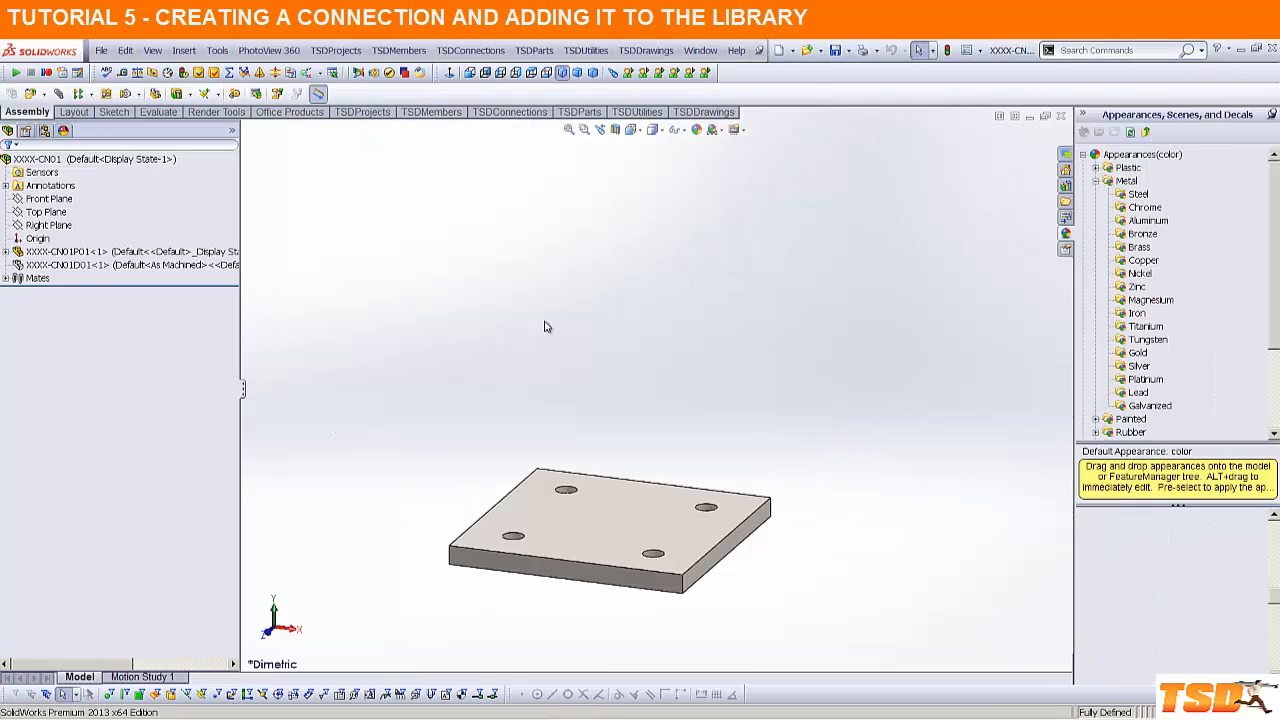
# Step: Show the XXXX-CN01D01 member again and expand its contents in the feature tree
pyautogui.rightClick(98, 265)
pyautogui.click(125, 226)
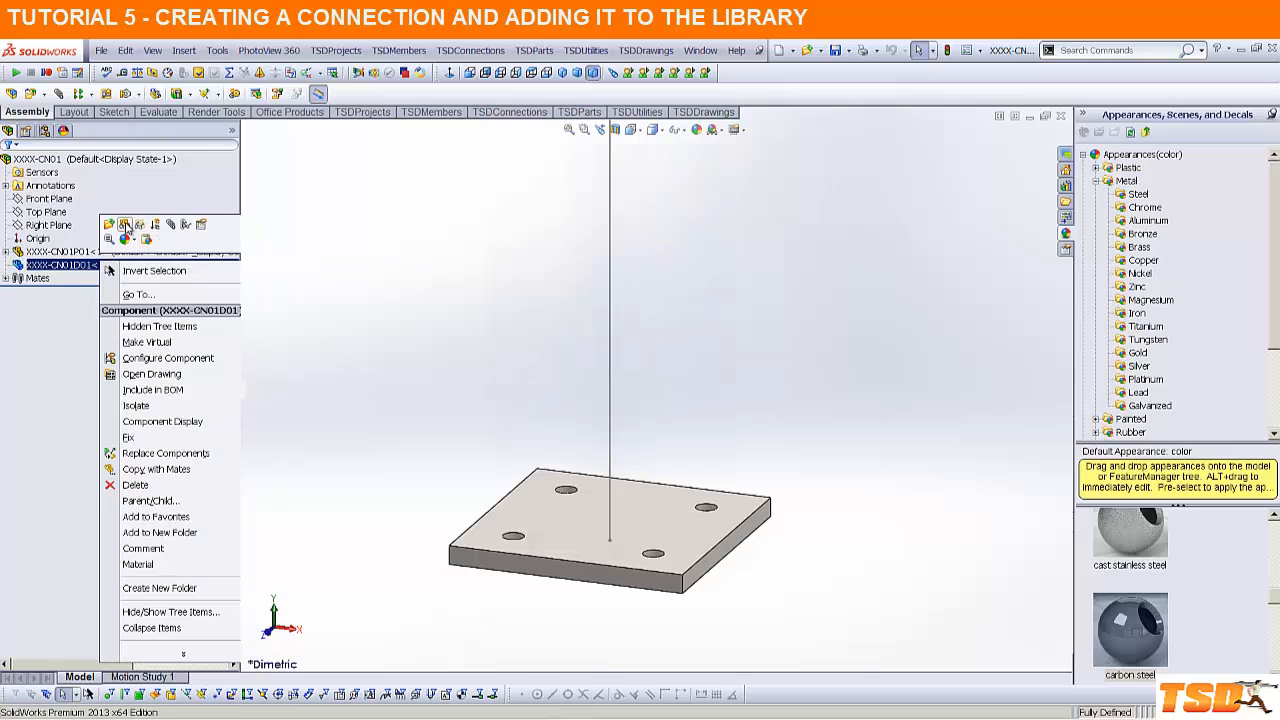
pyautogui.moveTo(699, 446); pyautogui.dragTo(634, 533, button='middle')
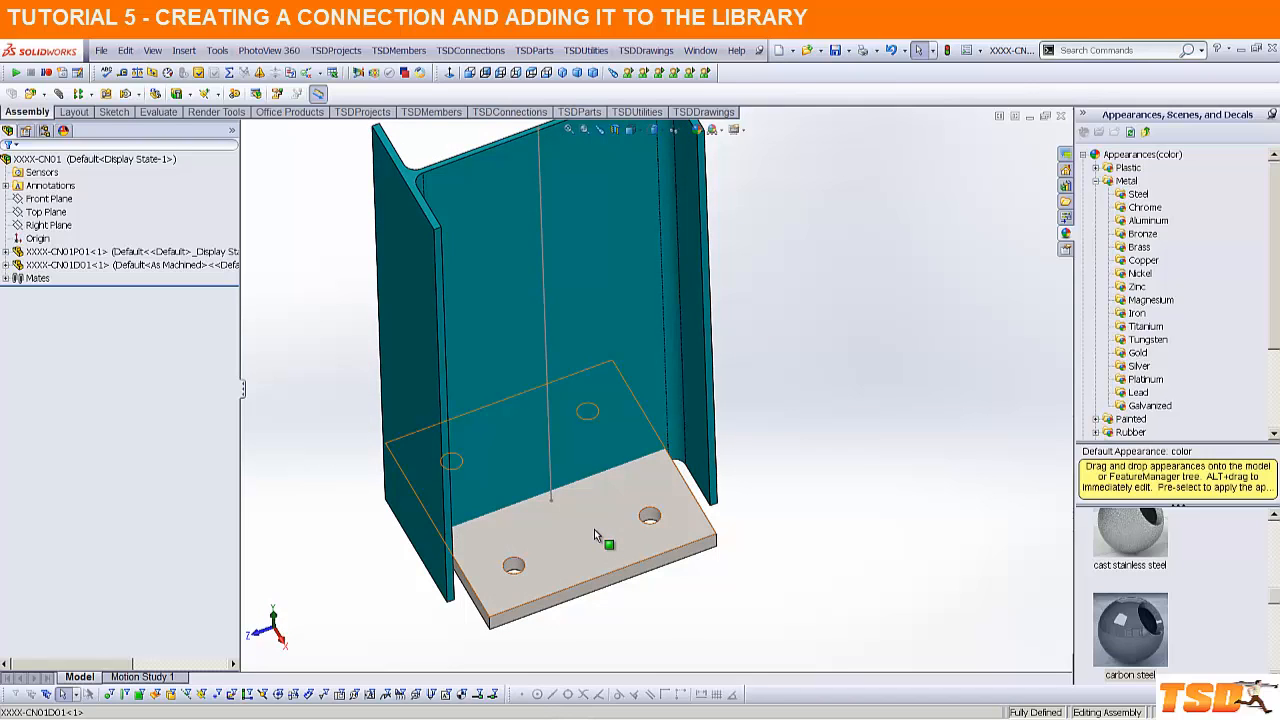
pyautogui.click(594, 531)
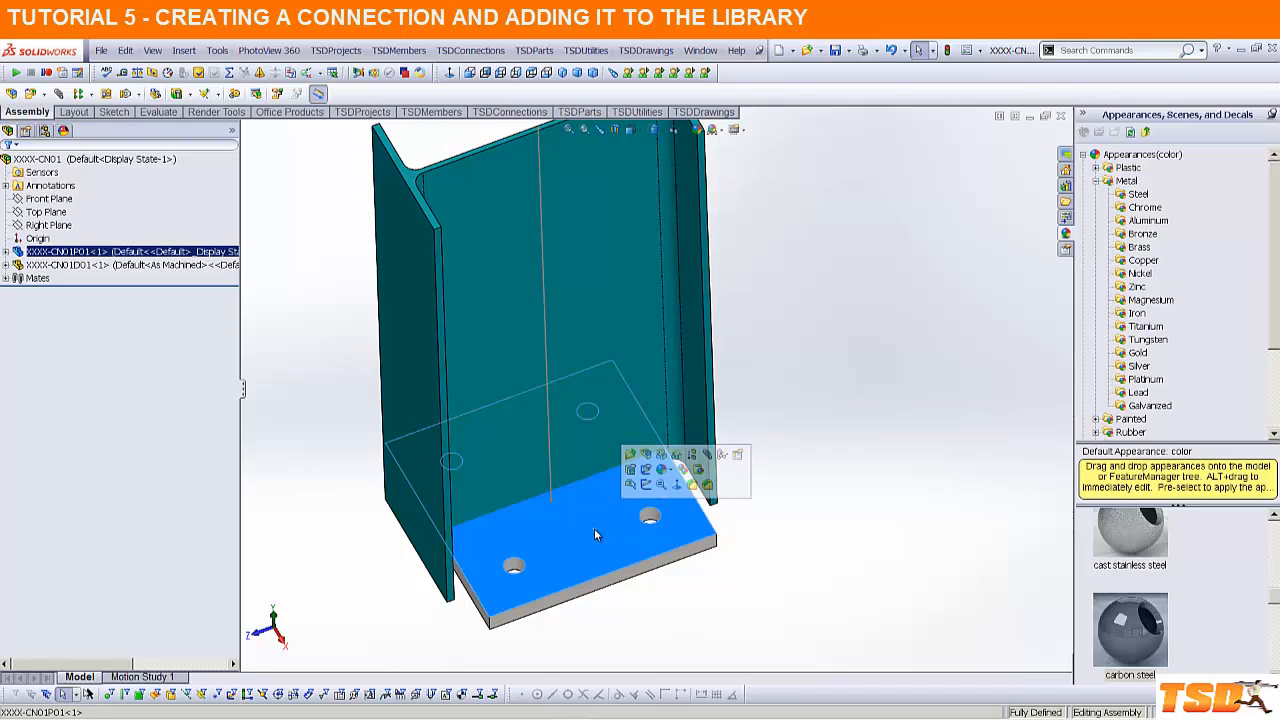
pyautogui.click(592, 258)
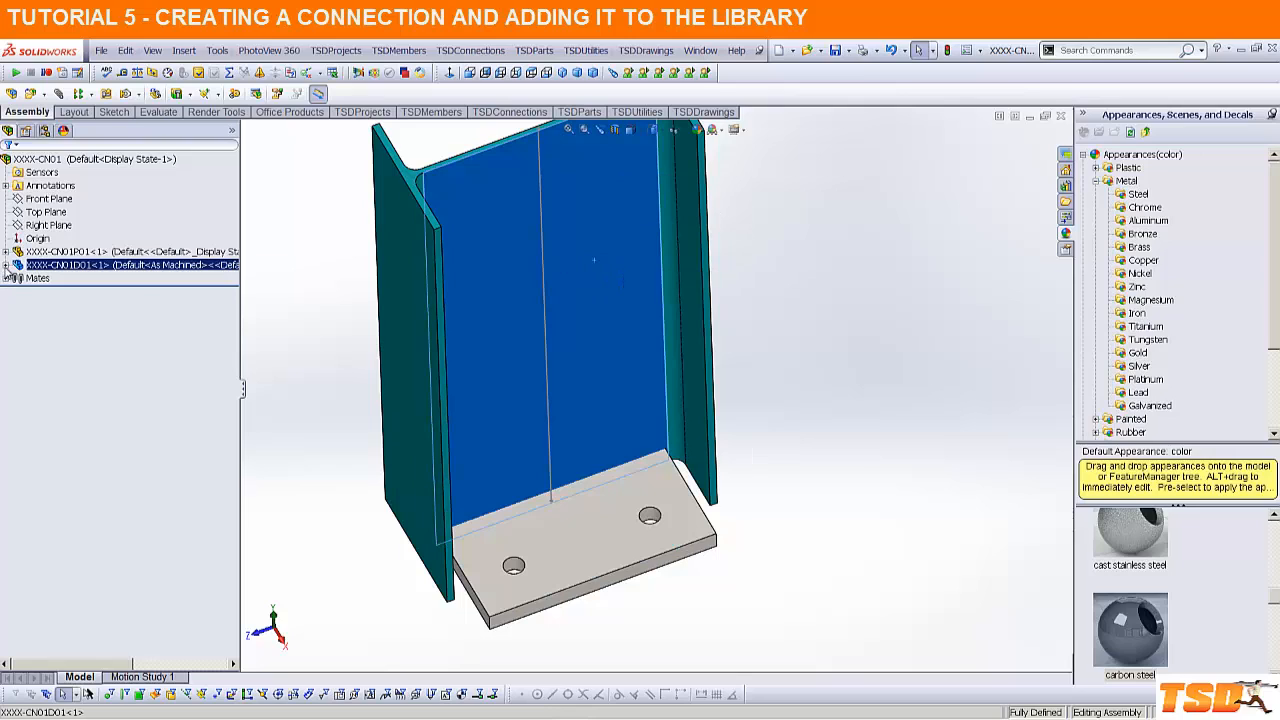
pyautogui.click(6, 266)
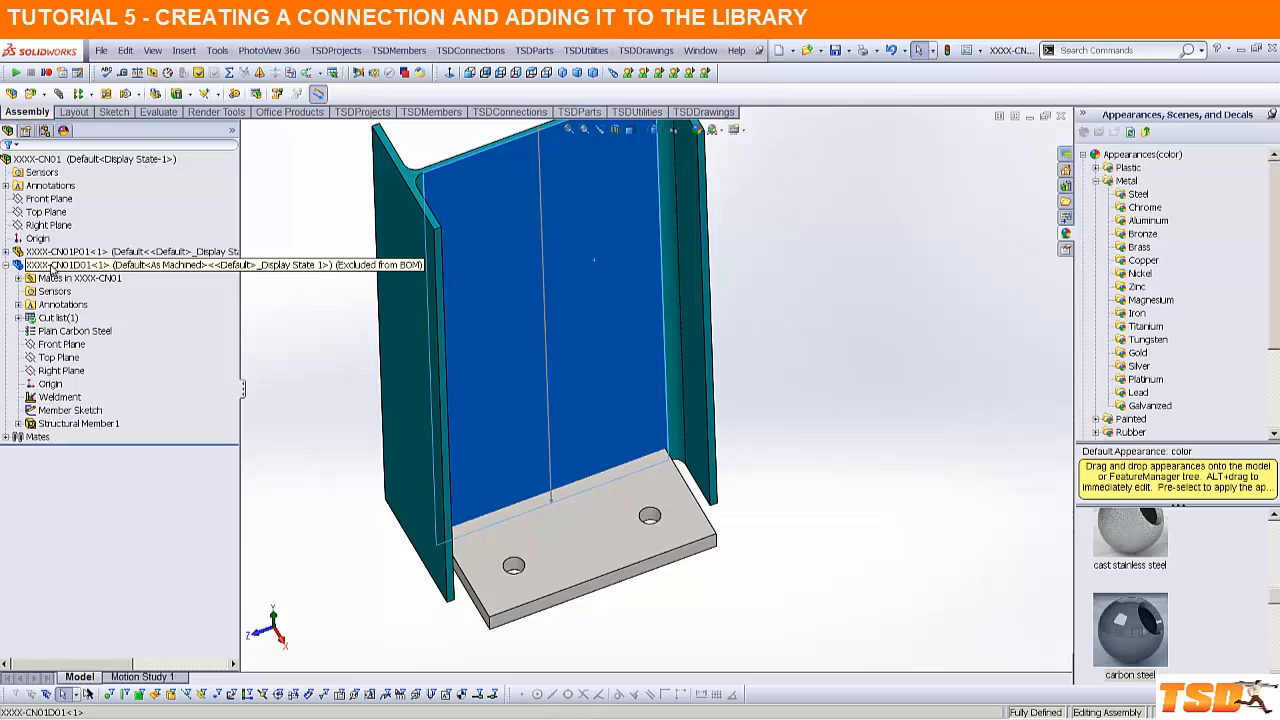
# Step: Reorder XXXX-CN01D01 above the plate in the feature tree and put it in a new folder named DUMMY PART
pyautogui.moveTo(62, 265); pyautogui.dragTo(58, 258)
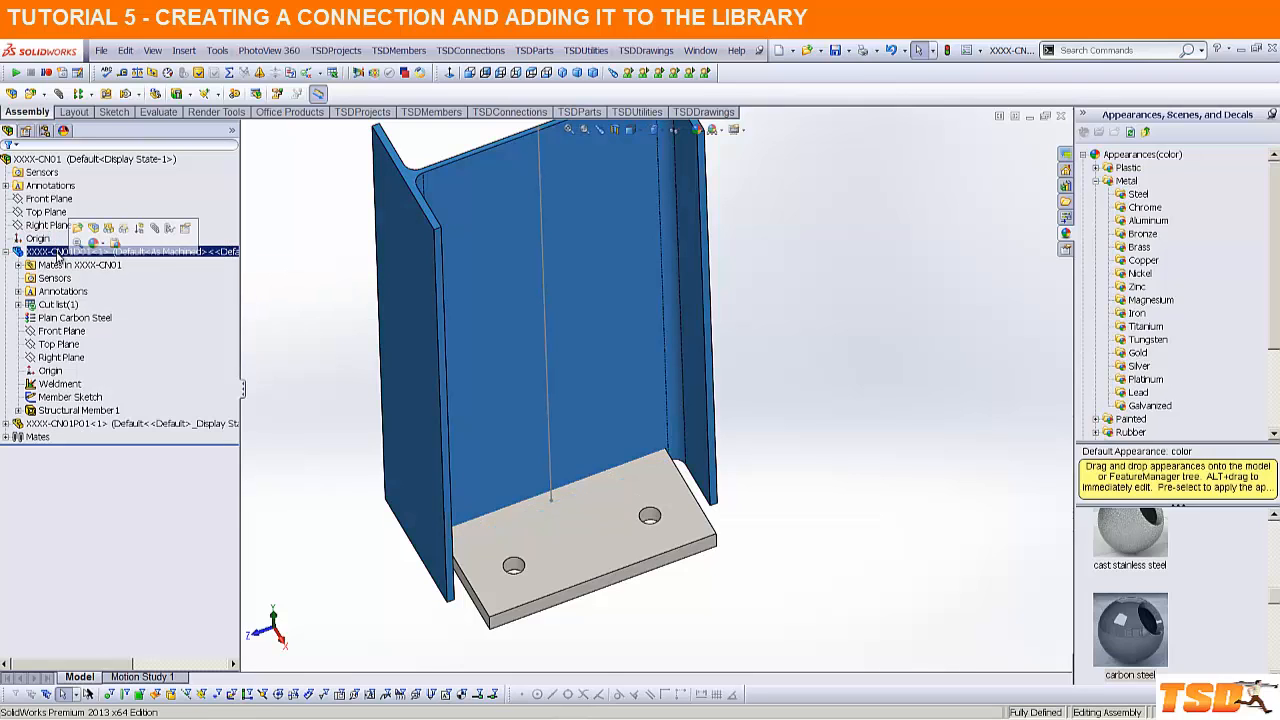
pyautogui.rightClick(58, 258)
pyautogui.click(120, 524)
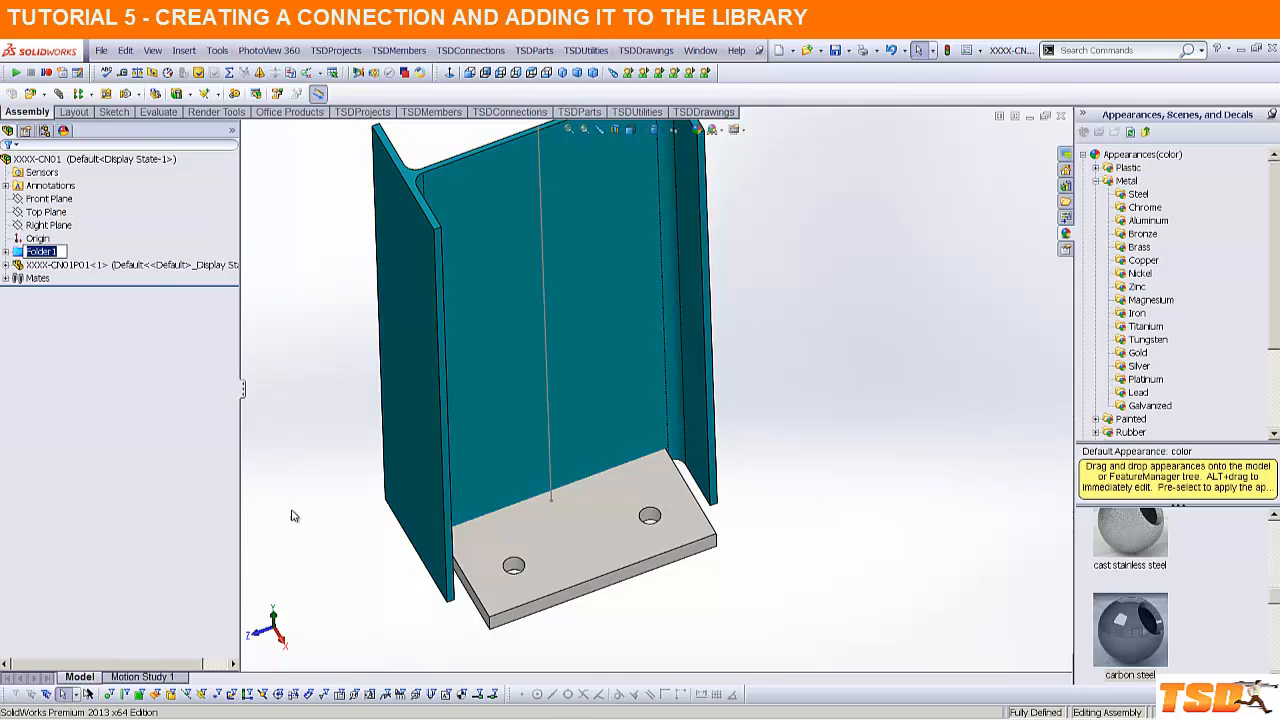
pyautogui.write('C')
pyautogui.write('UMME')
pyautogui.write(' PART')
pyautogui.press('Return')
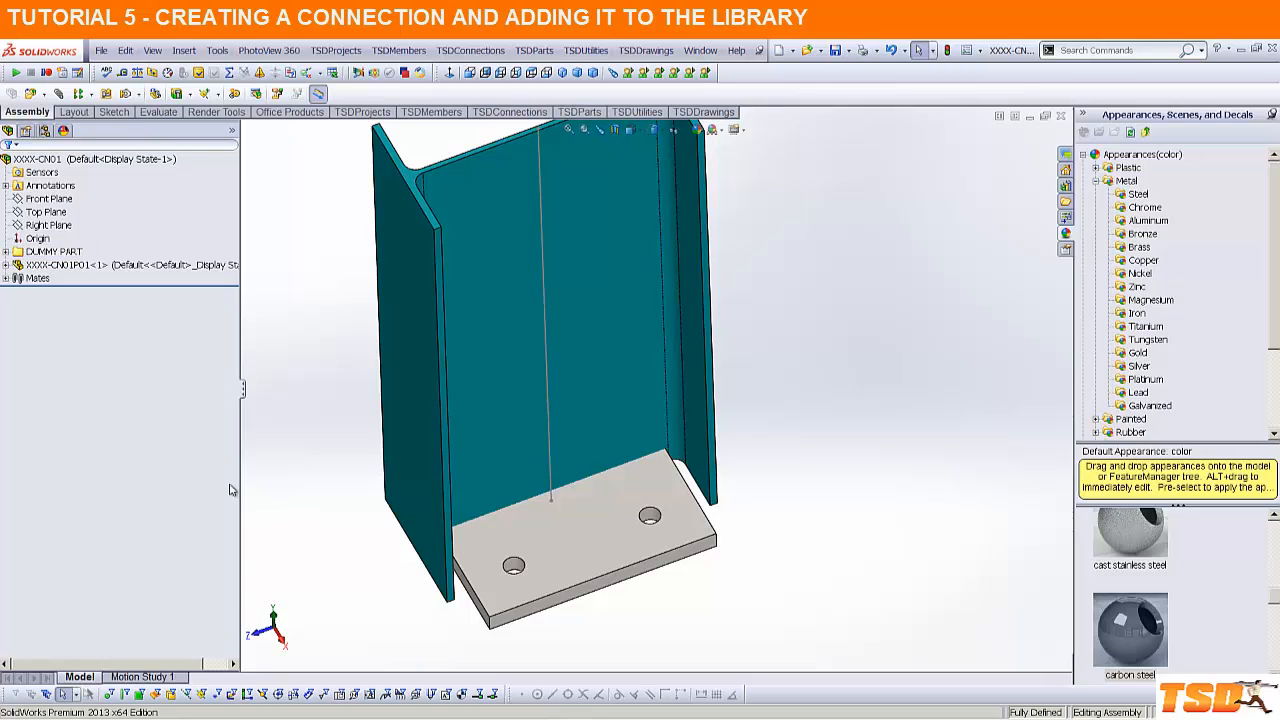
# Step: Put the XXXX-CN01P01 plate in a new feature tree folder named PLATES
pyautogui.rightClick(95, 270)
pyautogui.click(155, 522)
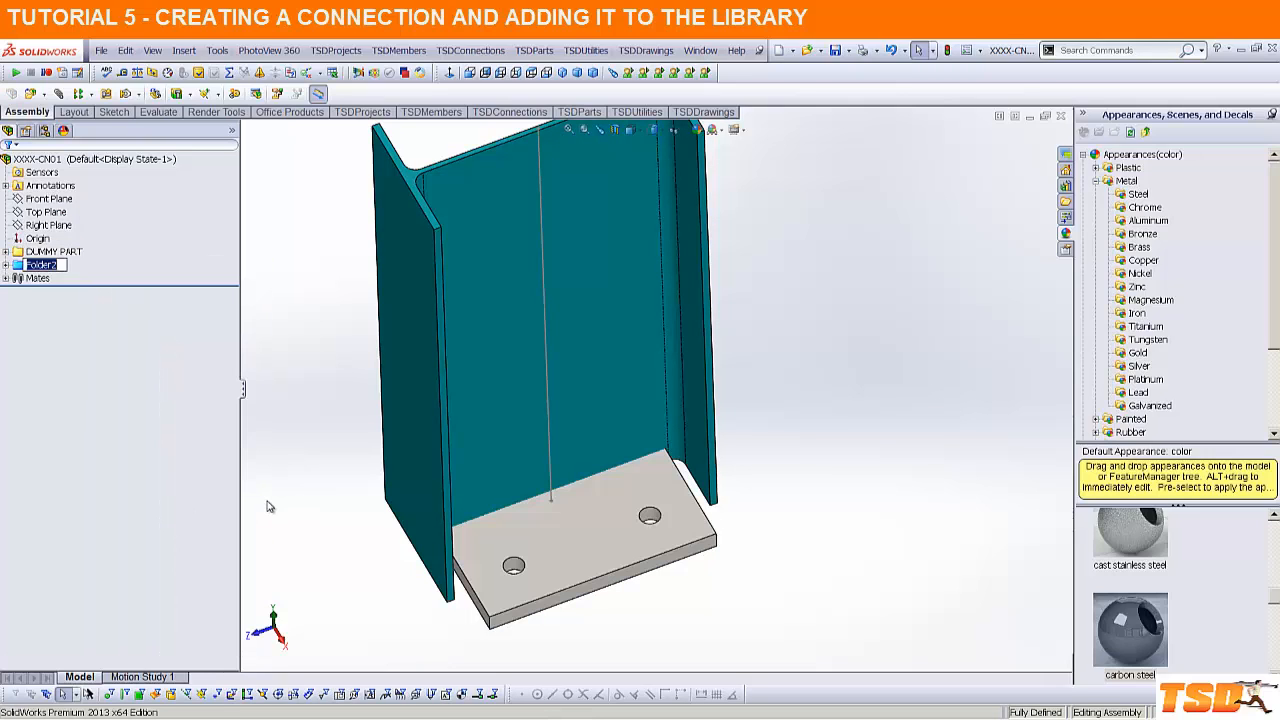
pyautogui.write('PLATES')
pyautogui.press('Return')
# Step: Expand the DUMMY PART and PLATES folders and edit Sketch1 of the plate's Boss-Extrude1 within the assembly
pyautogui.click(6, 251)
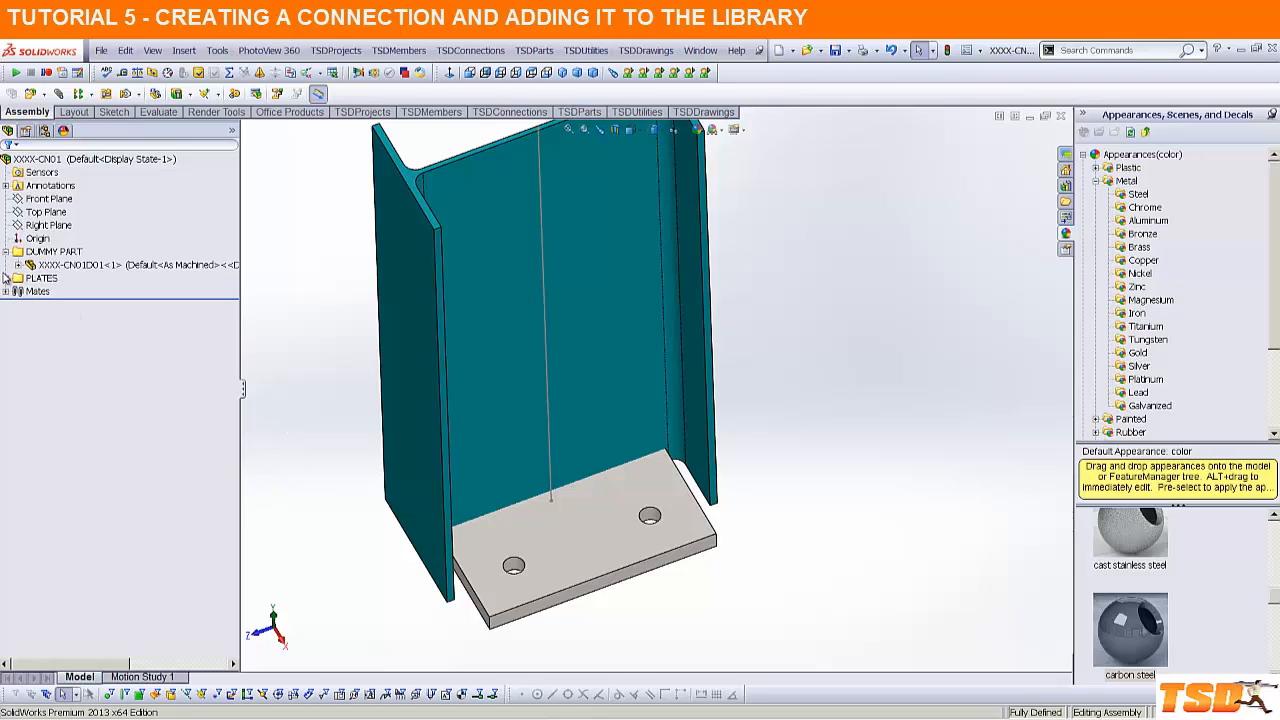
pyautogui.click(6, 278)
pyautogui.click(17, 291)
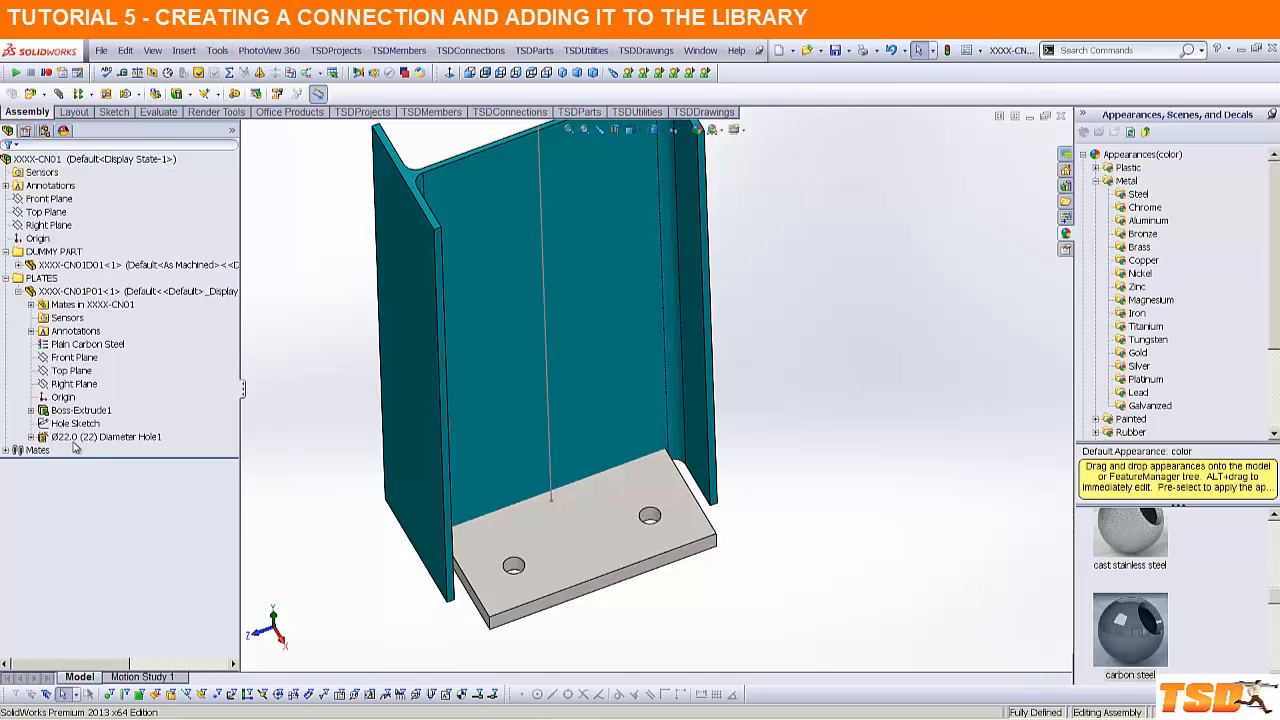
pyautogui.rightClick(78, 423)
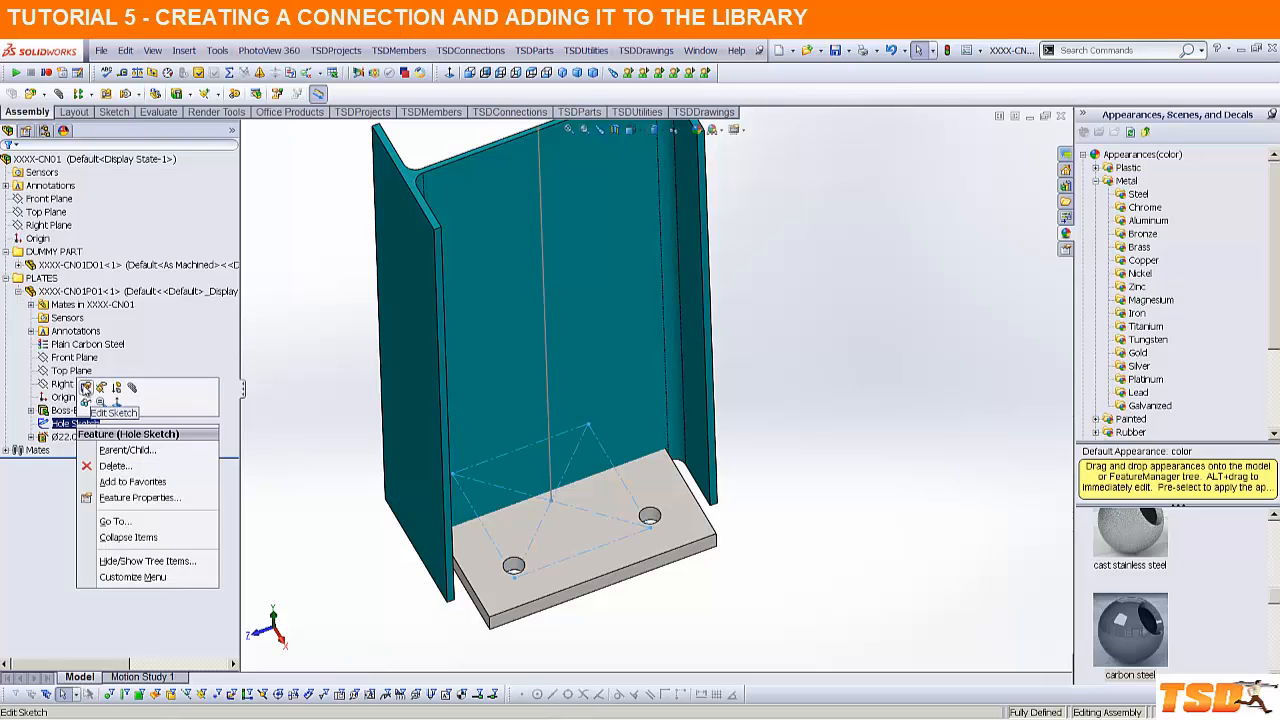
pyautogui.click(31, 410)
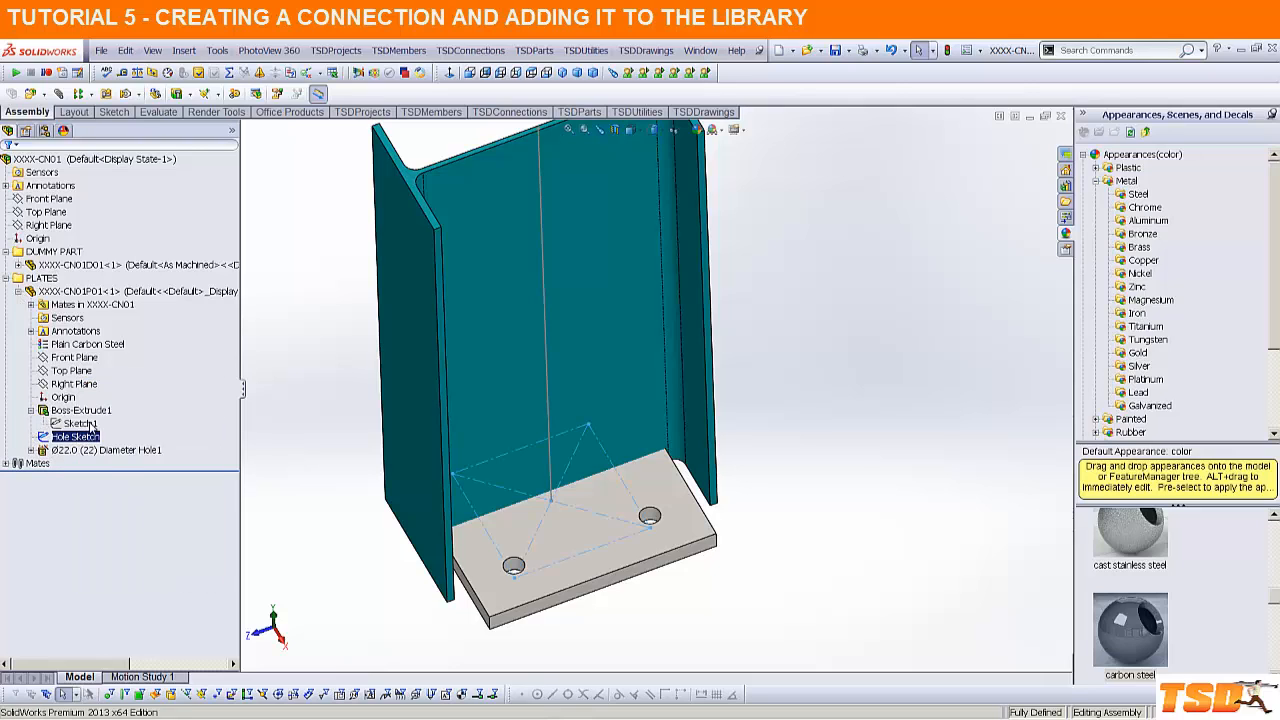
pyautogui.rightClick(92, 427)
pyautogui.click(100, 388)
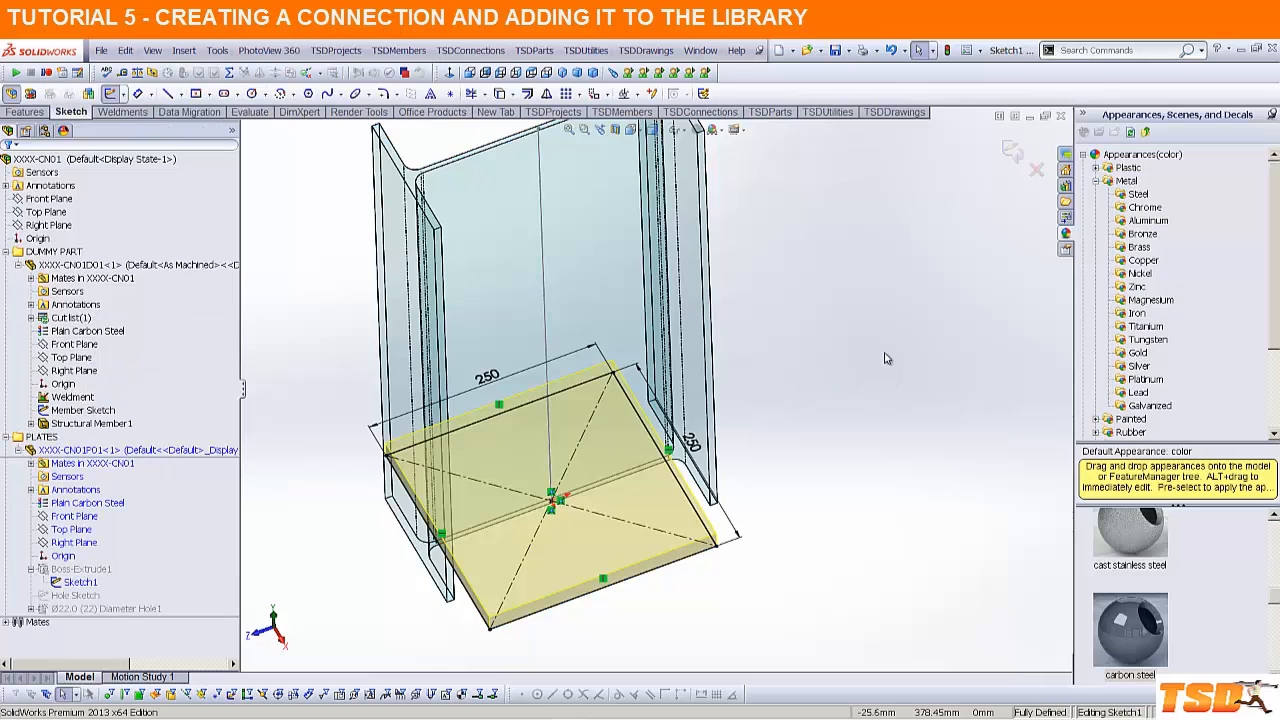
# Step: Delete the plate sketch's vertical 250 mm dimension and stretch the rectangle until its edge lies about 4 mm inside the flange's outer edge
pyautogui.click(531, 73)
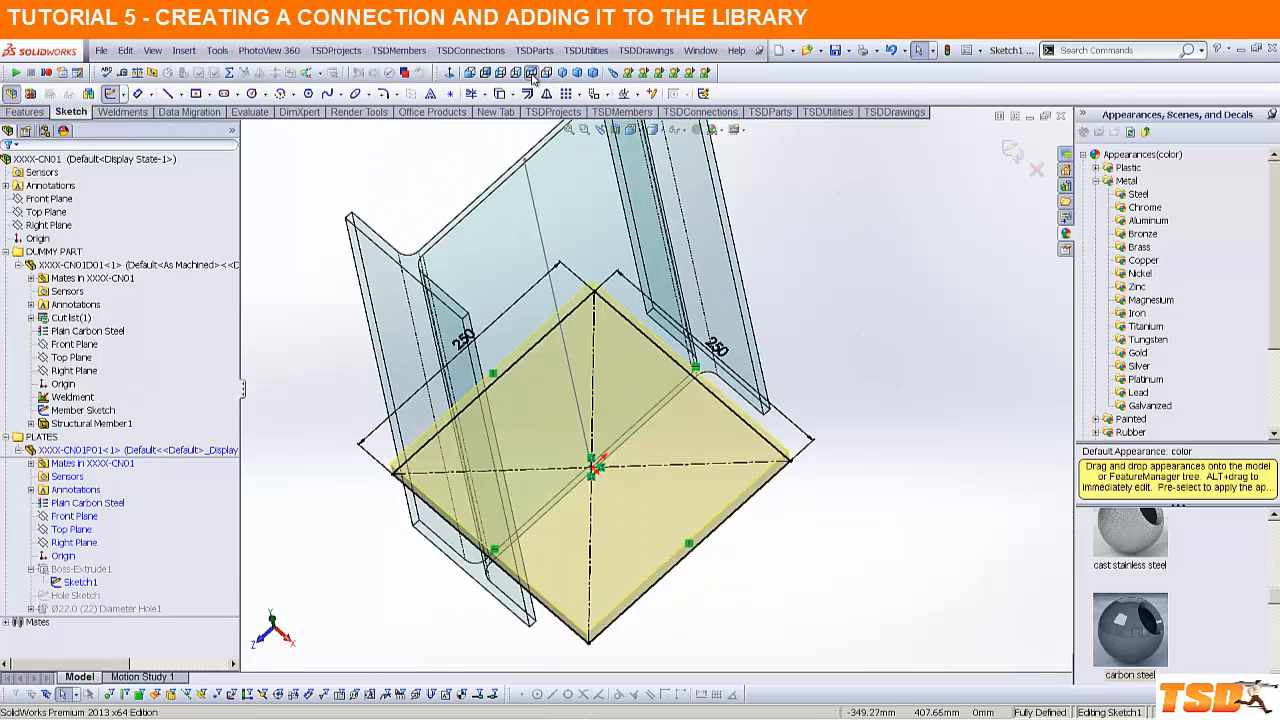
pyautogui.click(465, 403)
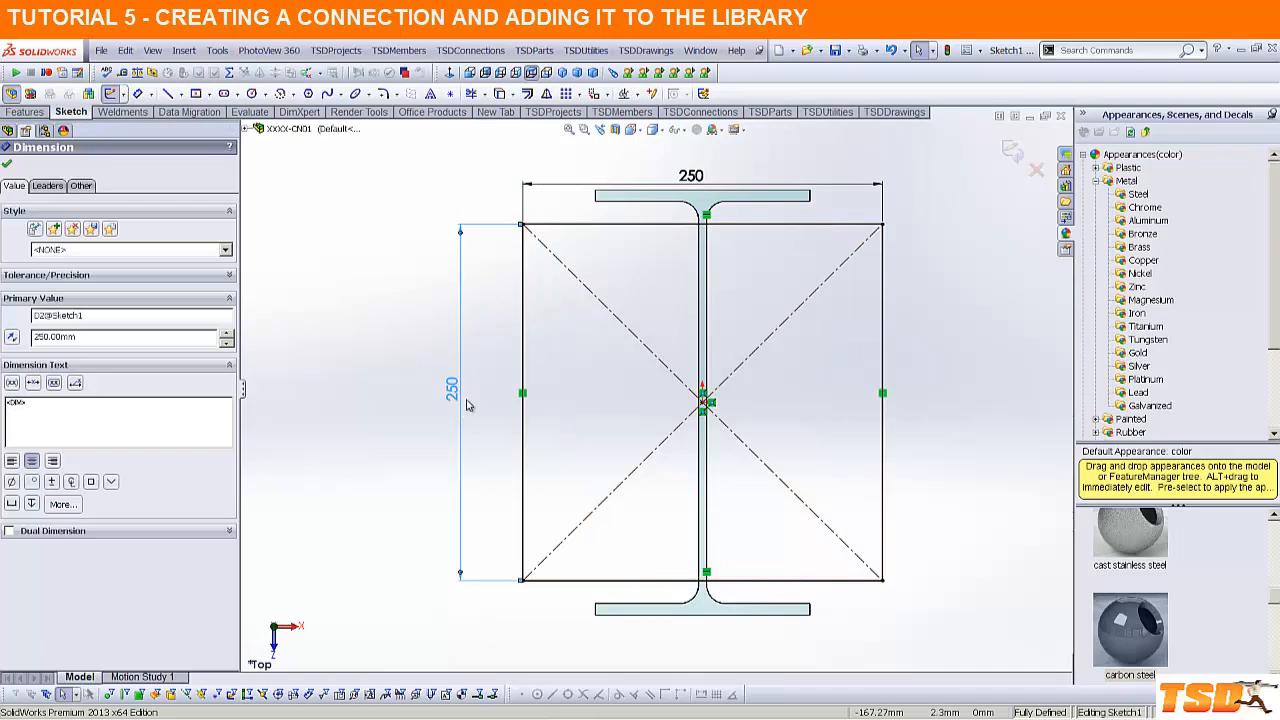
pyautogui.press('Delete')
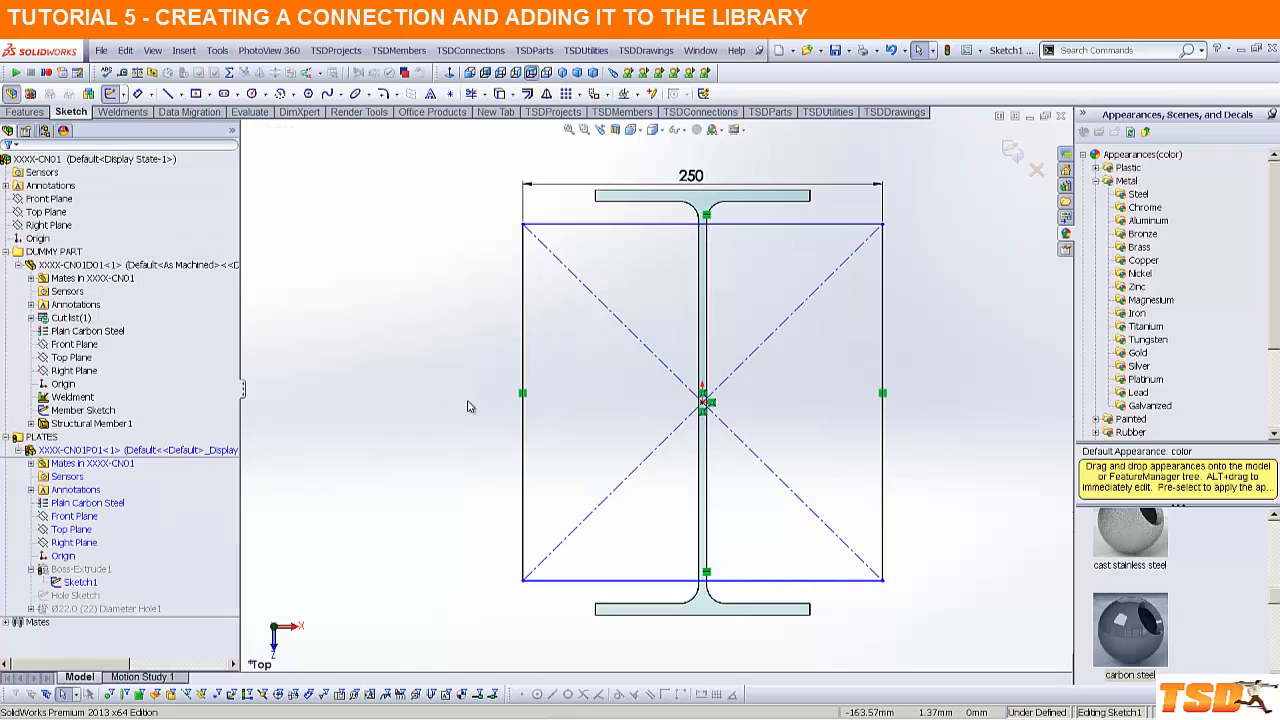
pyautogui.click(574, 226)
pyautogui.moveTo(574, 226); pyautogui.dragTo(569, 171)
pyautogui.click(428, 280)
pyautogui.moveTo(428, 280); pyautogui.dragTo(433, 235, button='right')
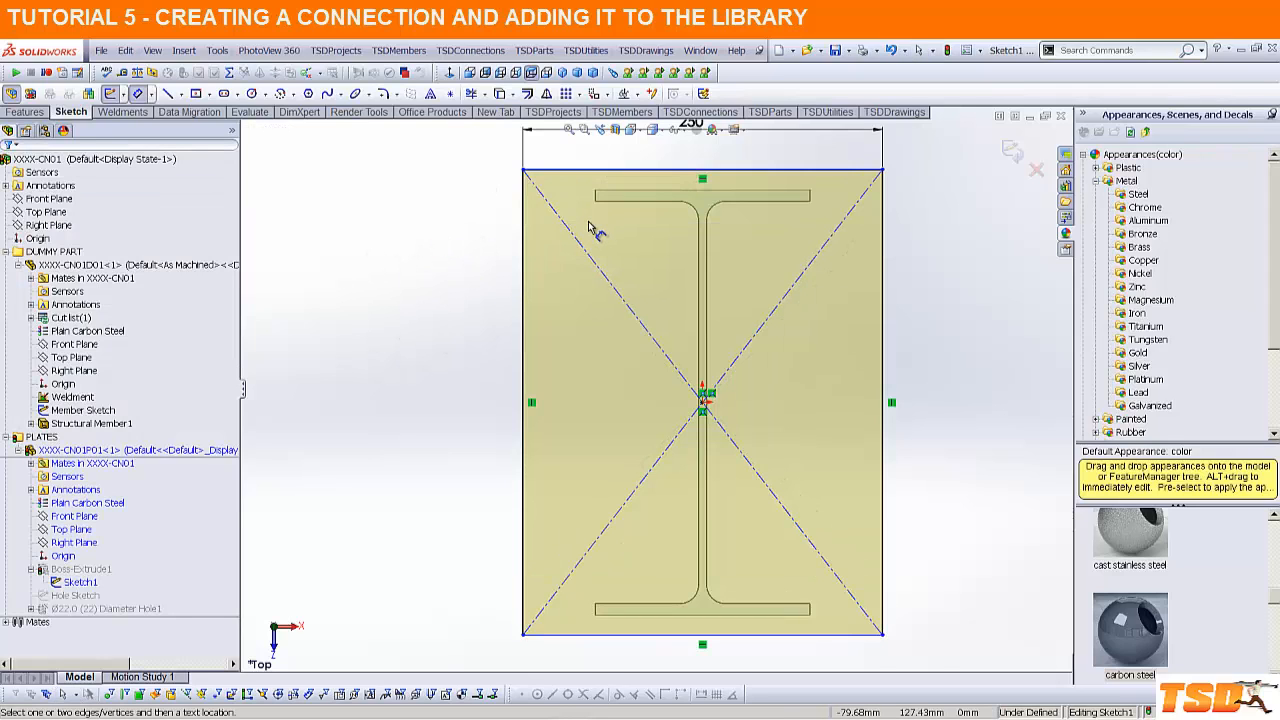
pyautogui.press('Escape')
pyautogui.moveTo(588, 174); pyautogui.dragTo(588, 202)
# Step: Dimension the plate's upper edge 6 mm from the outer edge of the member's flange
pyautogui.moveTo(449, 323); pyautogui.dragTo(455, 240, button='right')
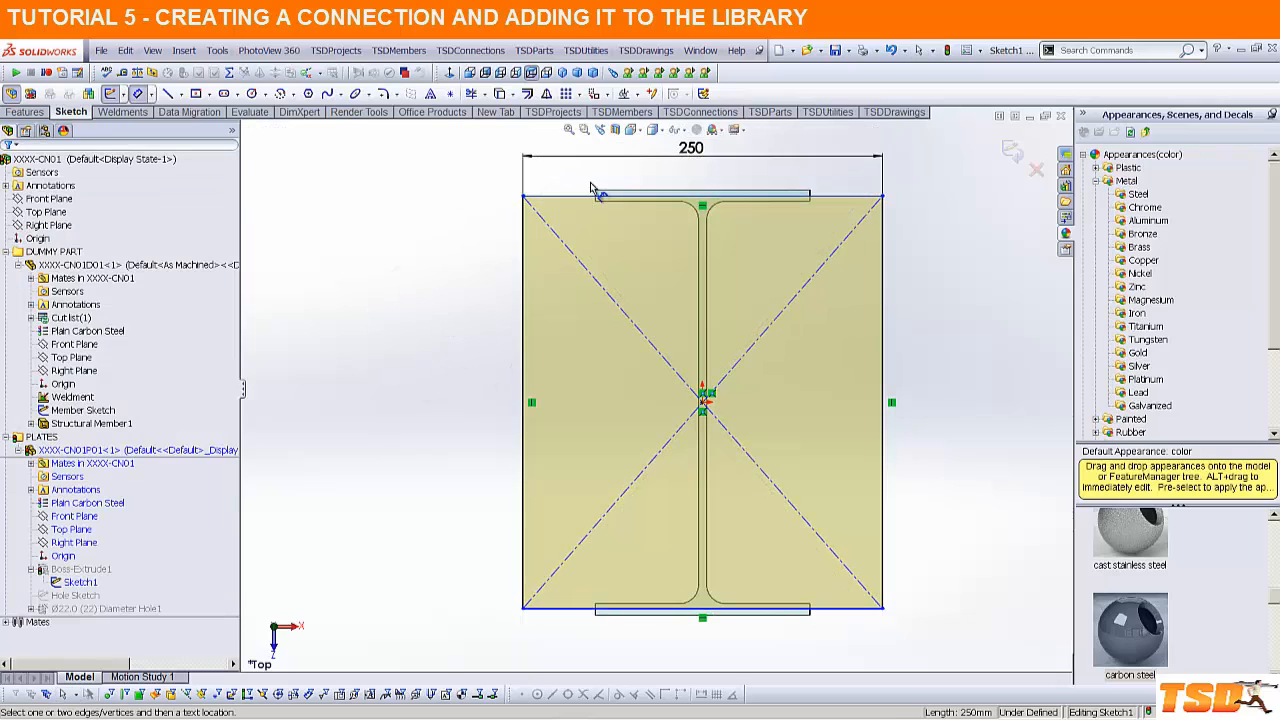
pyautogui.click(587, 200)
pyautogui.click(614, 195)
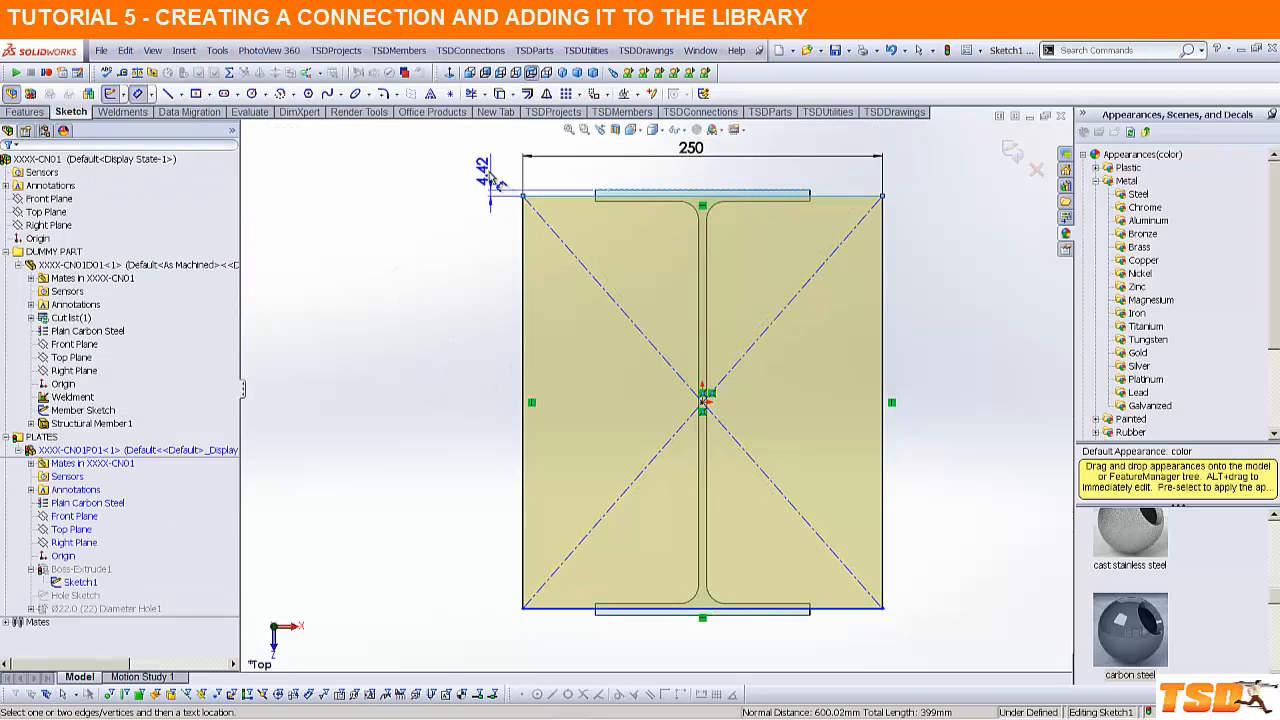
pyautogui.click(484, 165)
pyautogui.write('6')
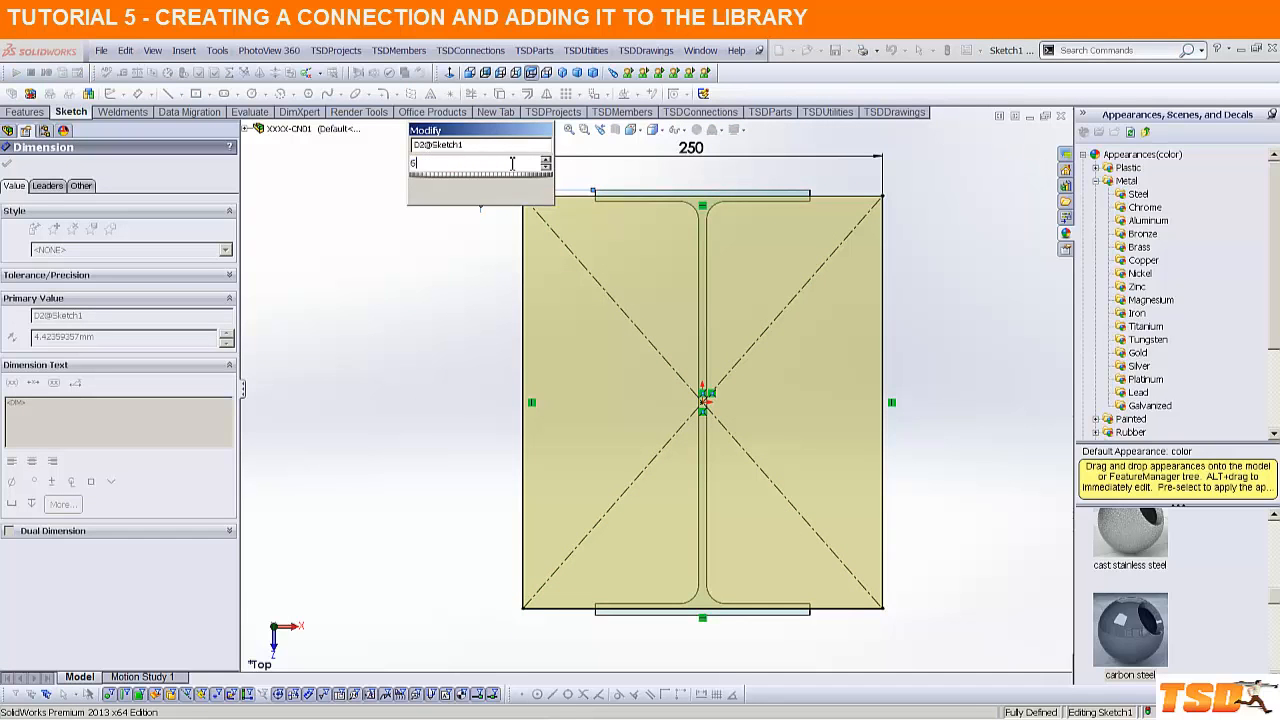
pyautogui.press('Return')
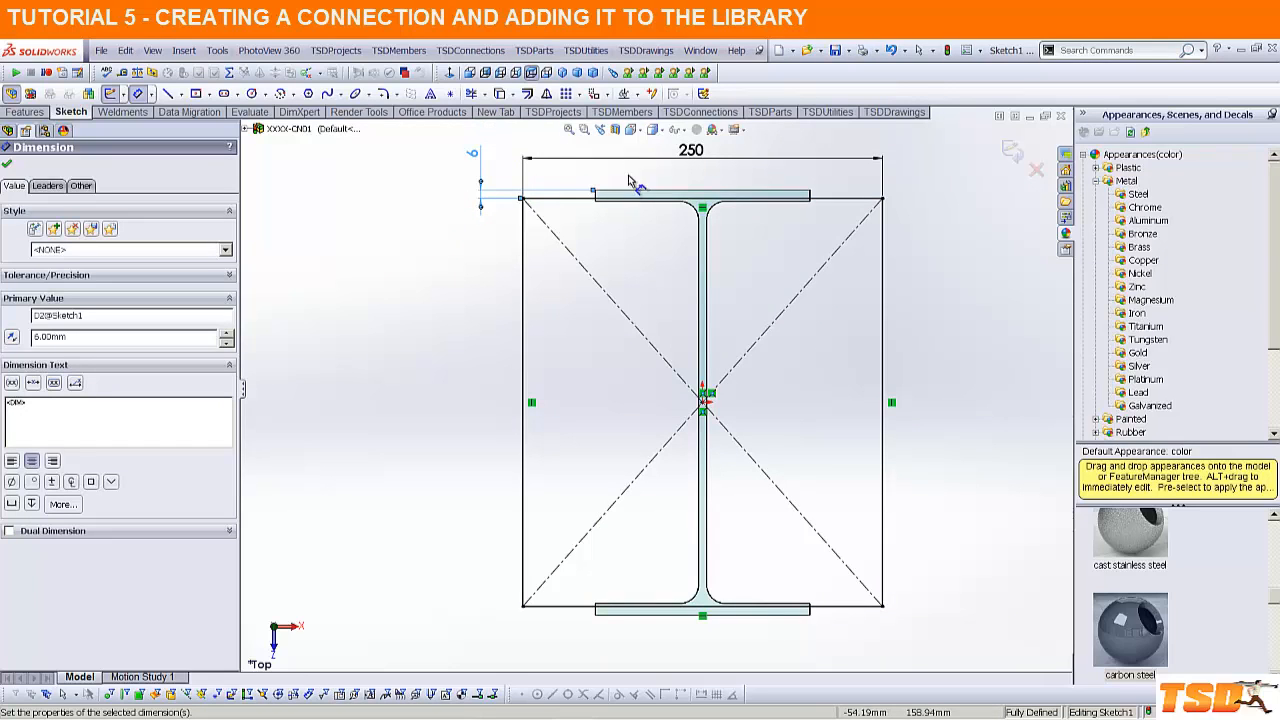
# Step: Set the plate's width to 200 mm, close the sketch and return to editing the assembly
pyautogui.click(690, 151)
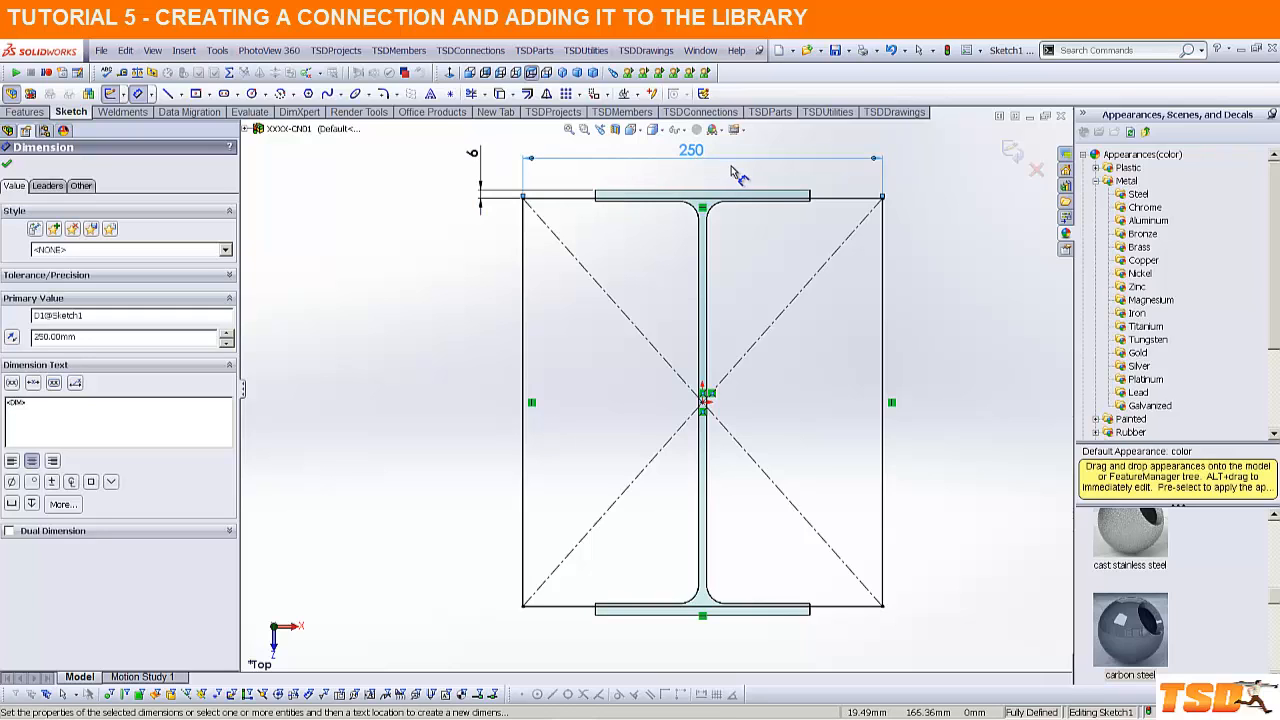
pyautogui.doubleClick(697, 165)
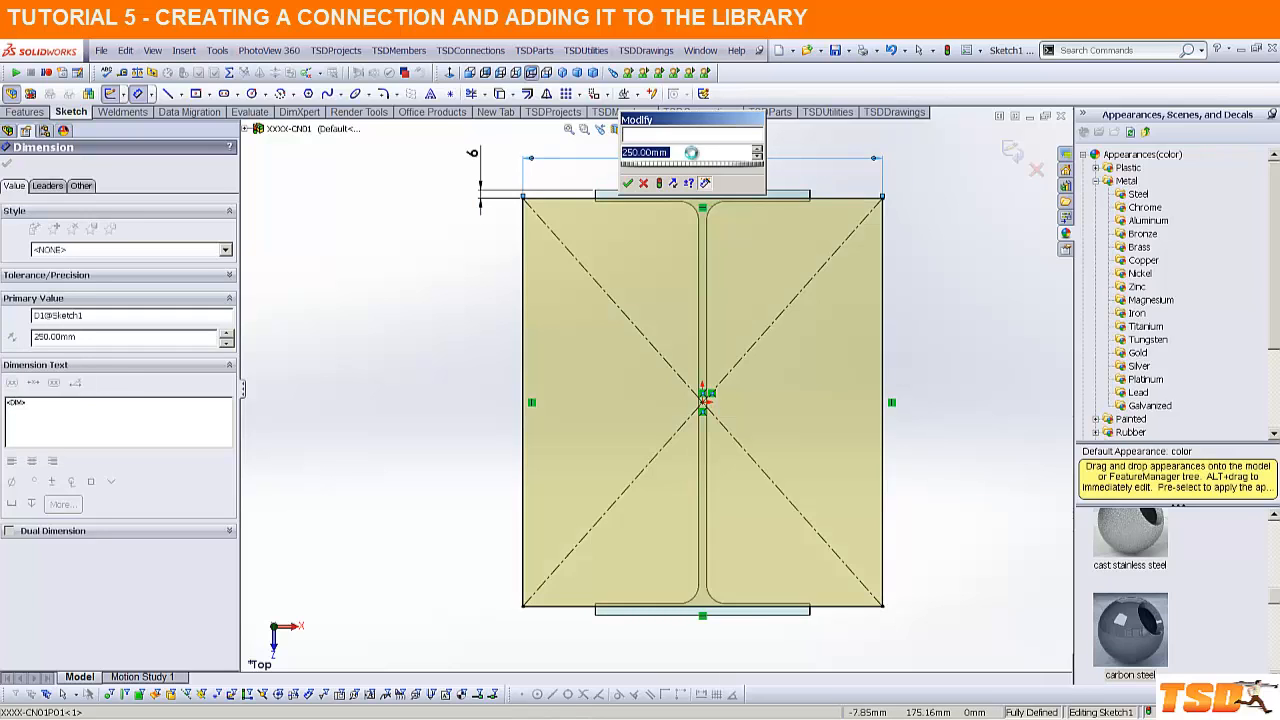
pyautogui.write('200')
pyautogui.press('Return')
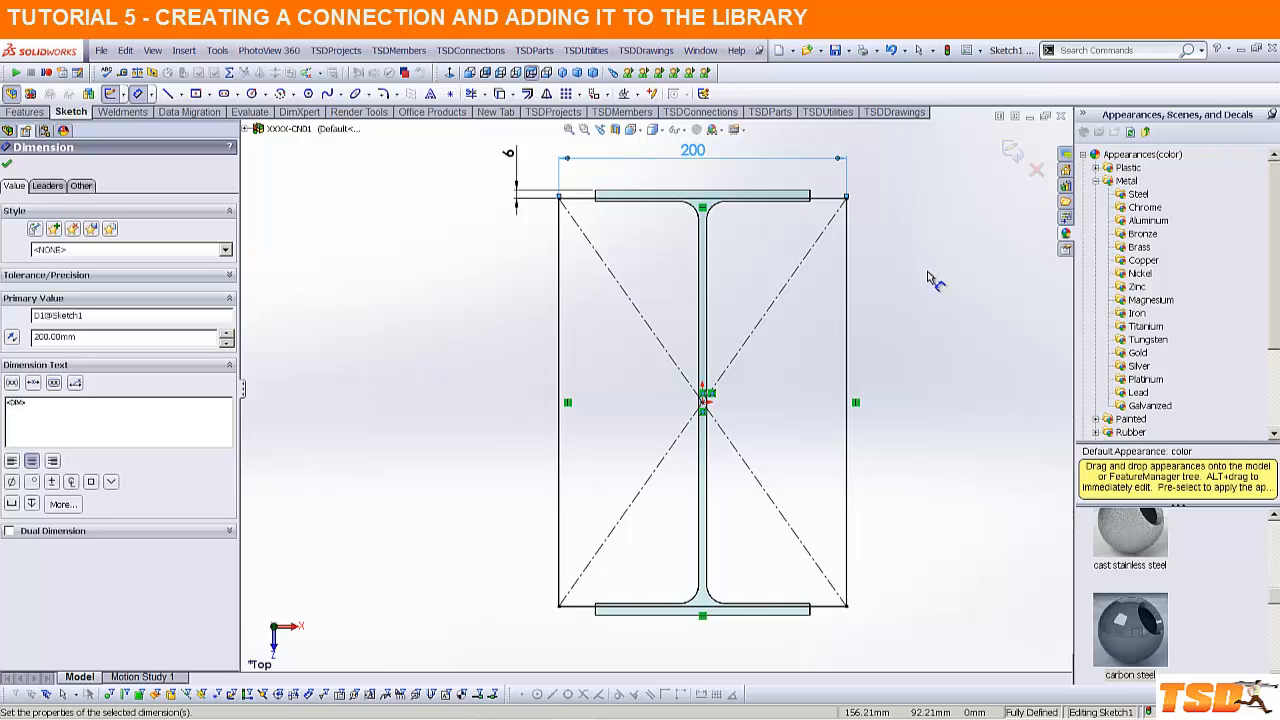
pyautogui.click(1013, 151)
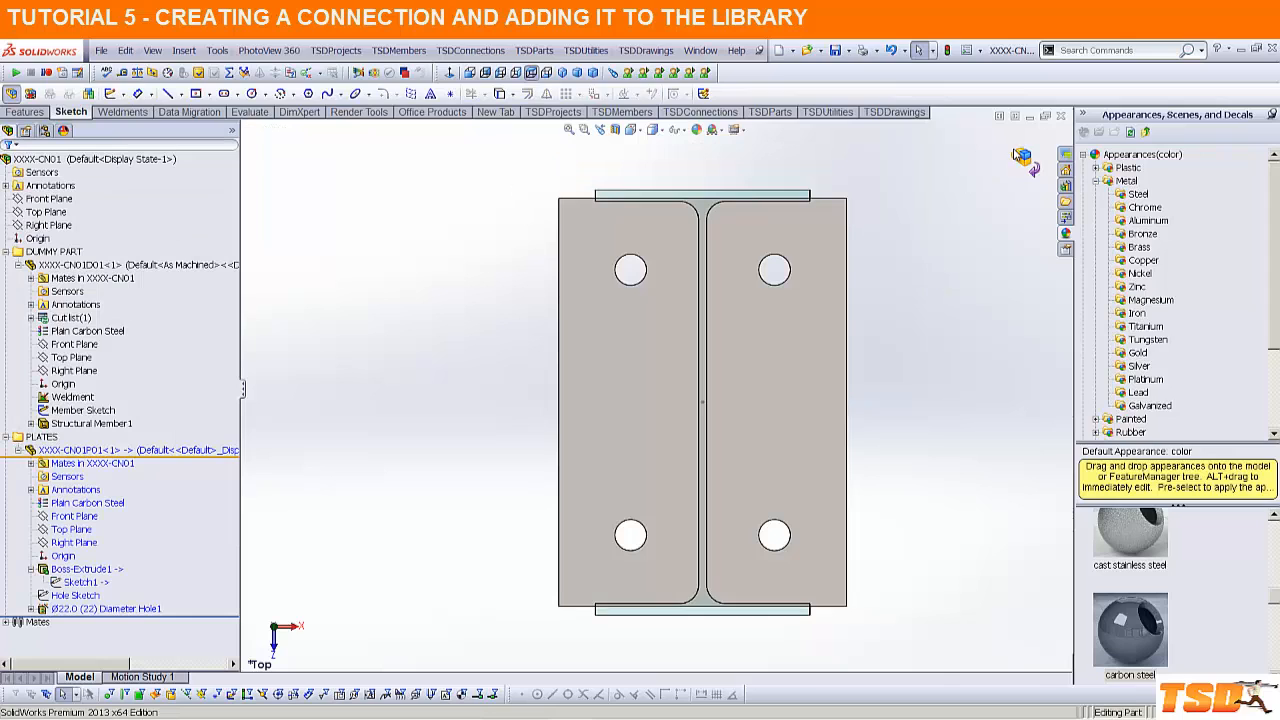
pyautogui.click(1020, 156)
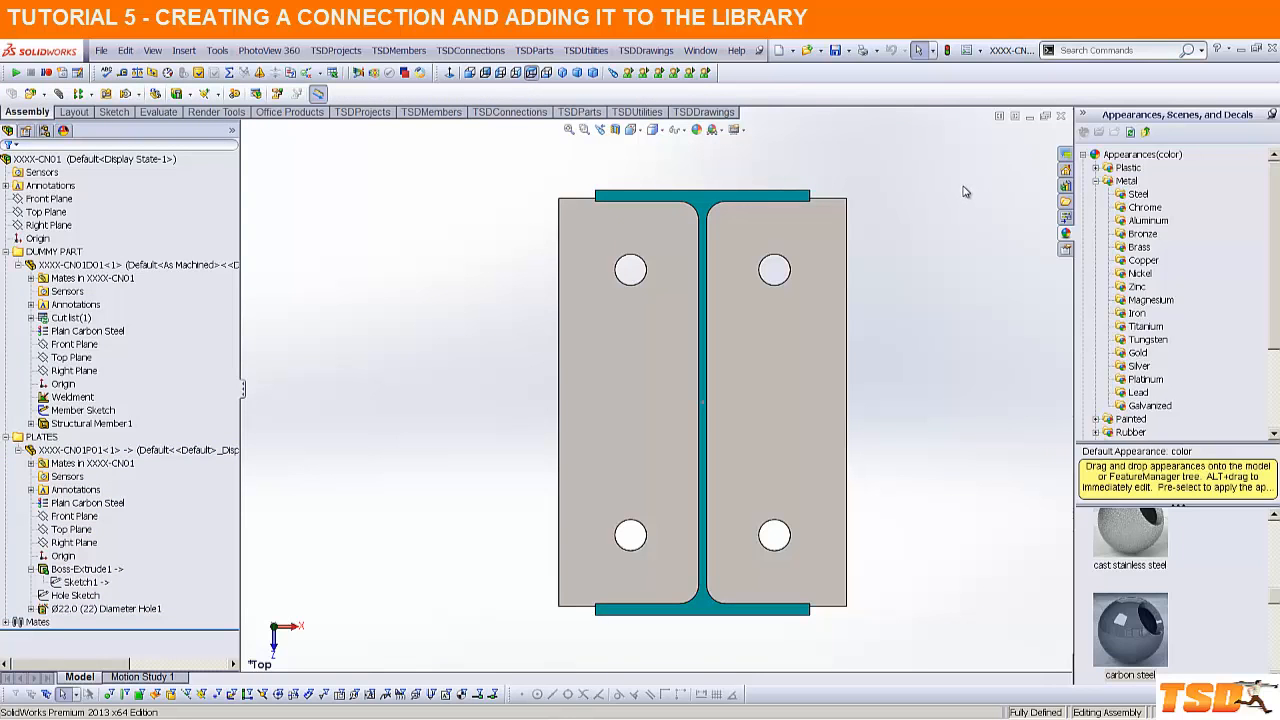
# Step: Change the structural member's size to 360 UB 50.7, return to the assembly and rebuild it to test the plate's link
pyautogui.rightClick(700, 196)
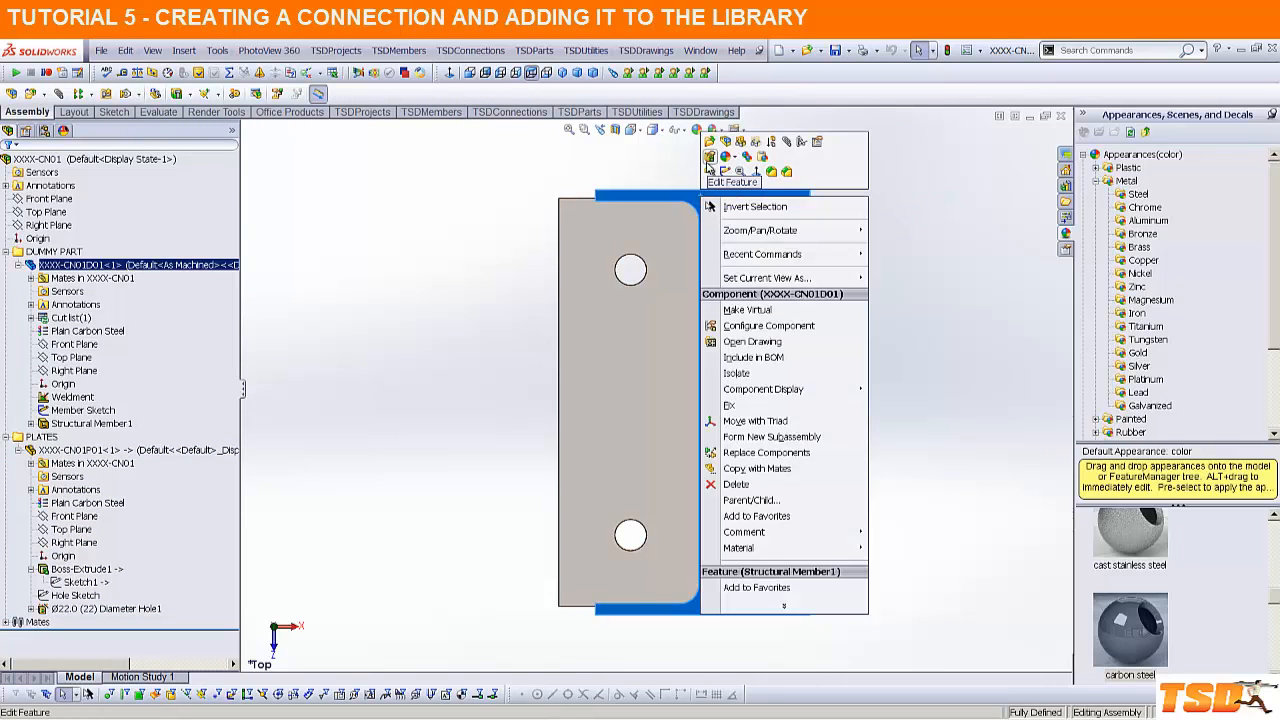
pyautogui.click(706, 167)
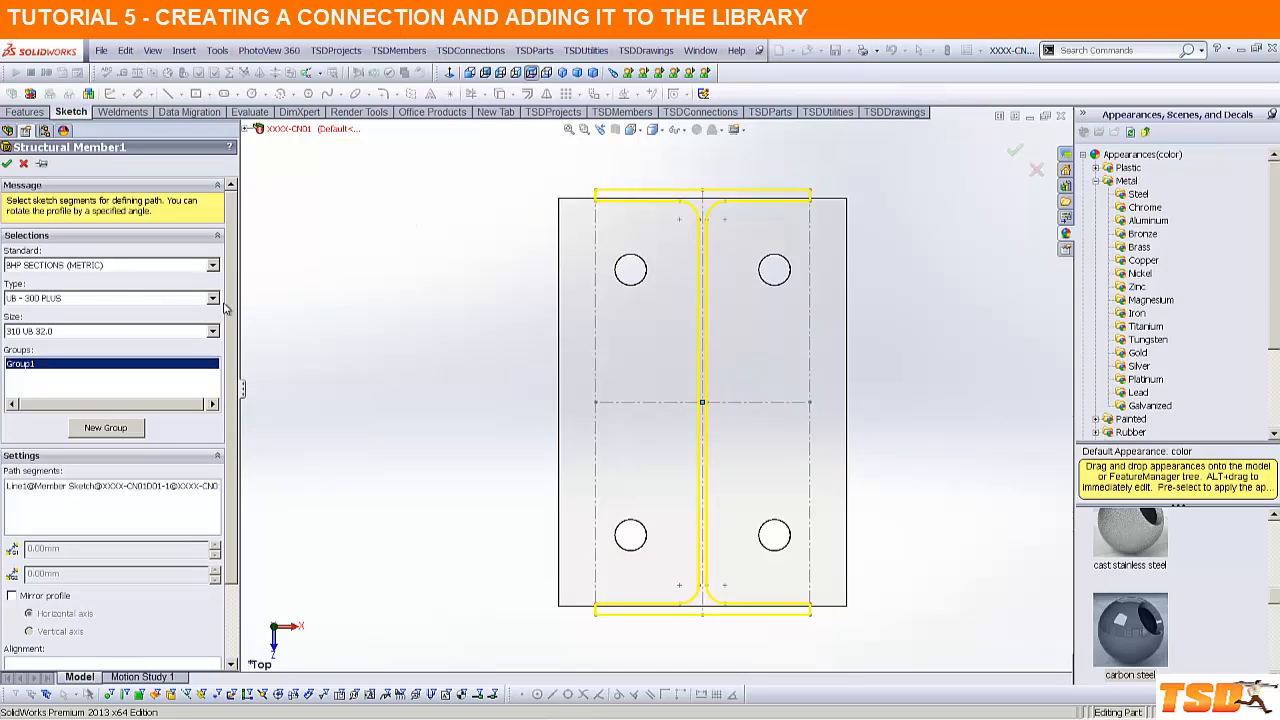
pyautogui.click(142, 332)
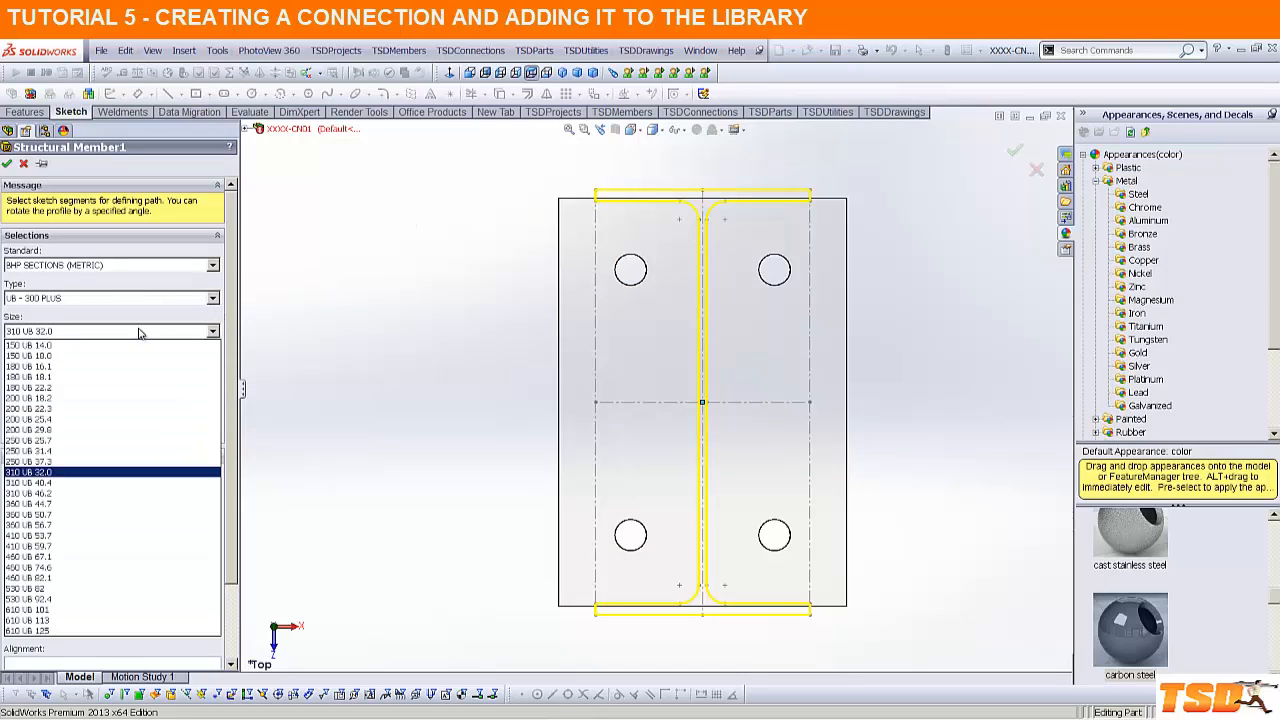
pyautogui.click(110, 524)
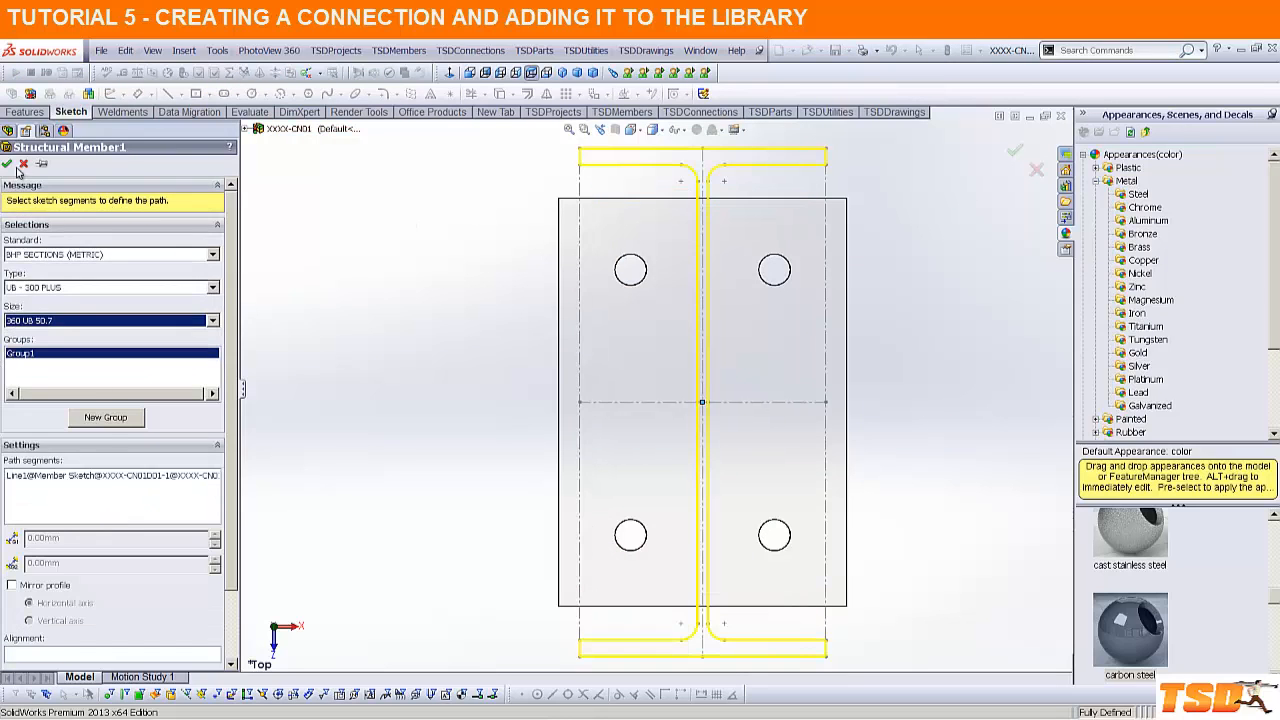
pyautogui.click(1015, 150)
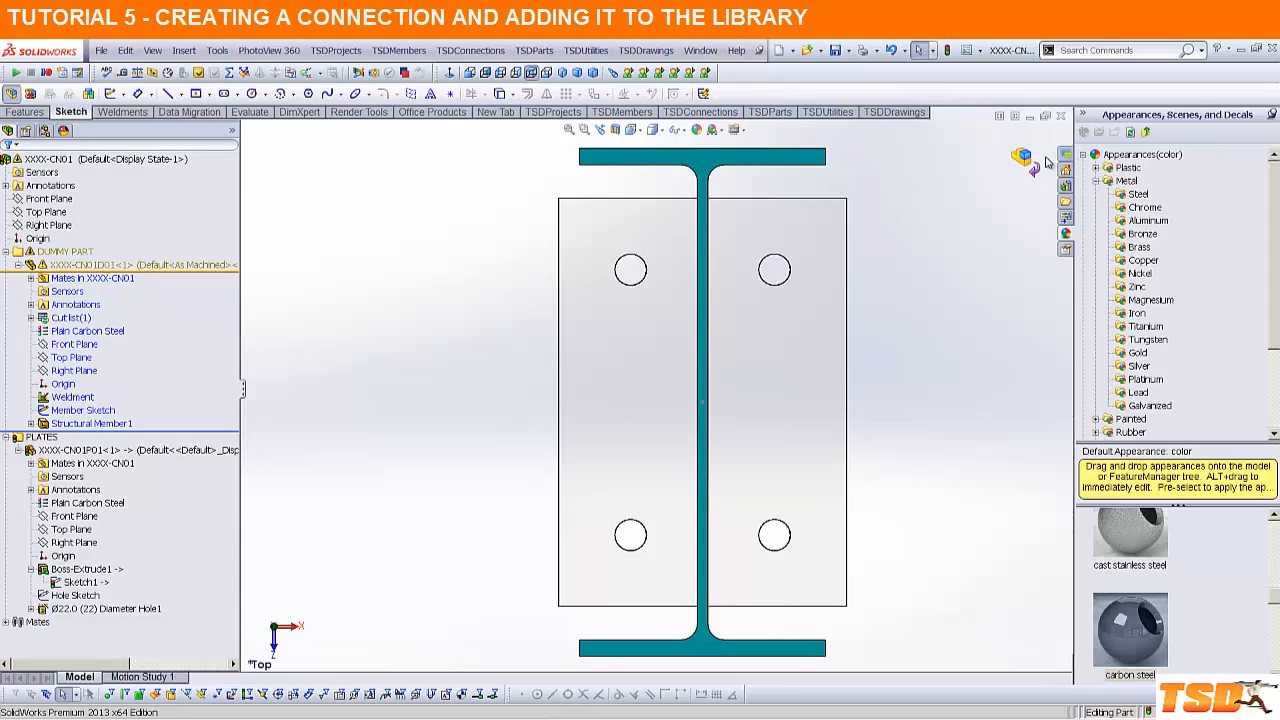
pyautogui.click(1026, 158)
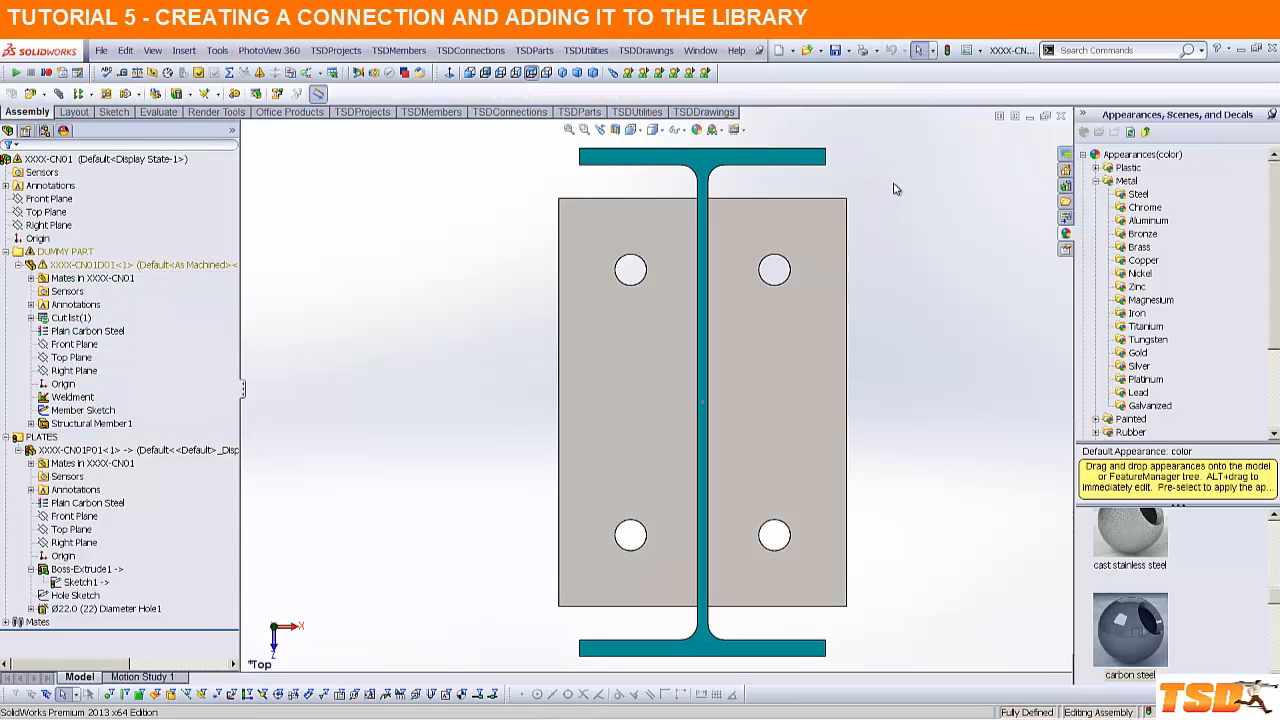
pyautogui.hotkey('ctrl', 'b')
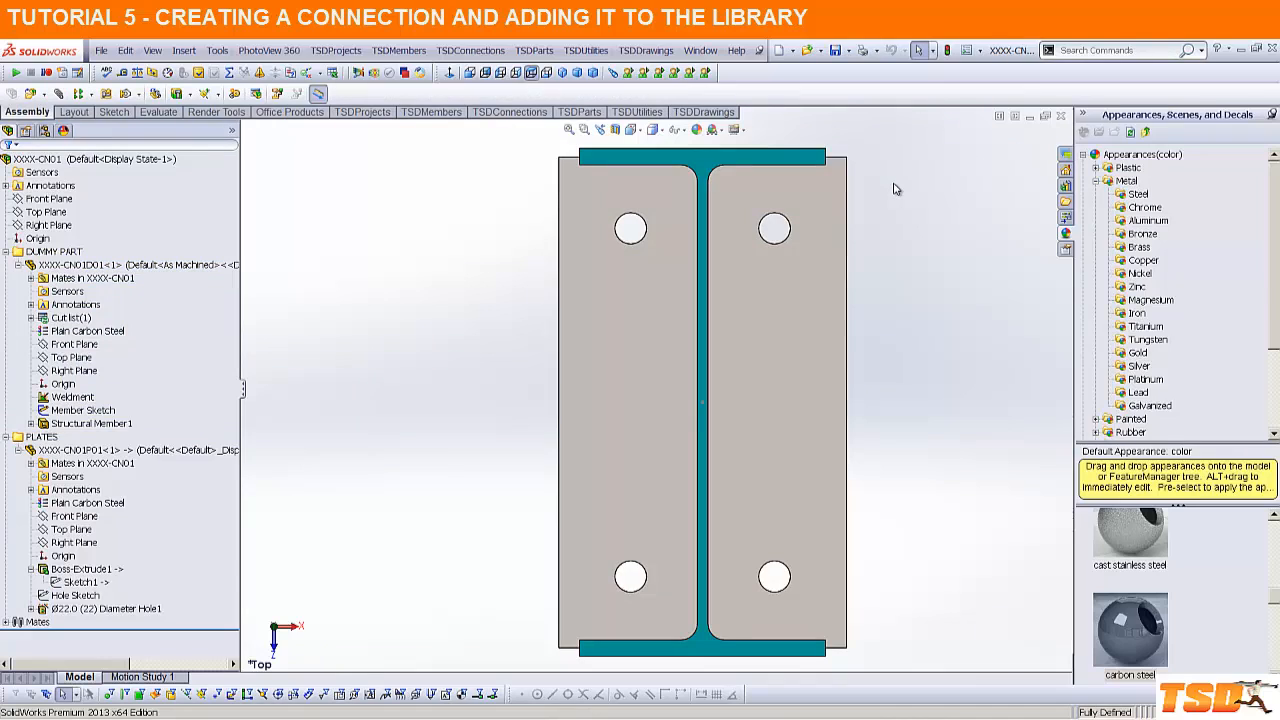
# Step: Set the structural member's size back to 310 UB 32.0 and rebuild the assembly
pyautogui.rightClick(707, 153)
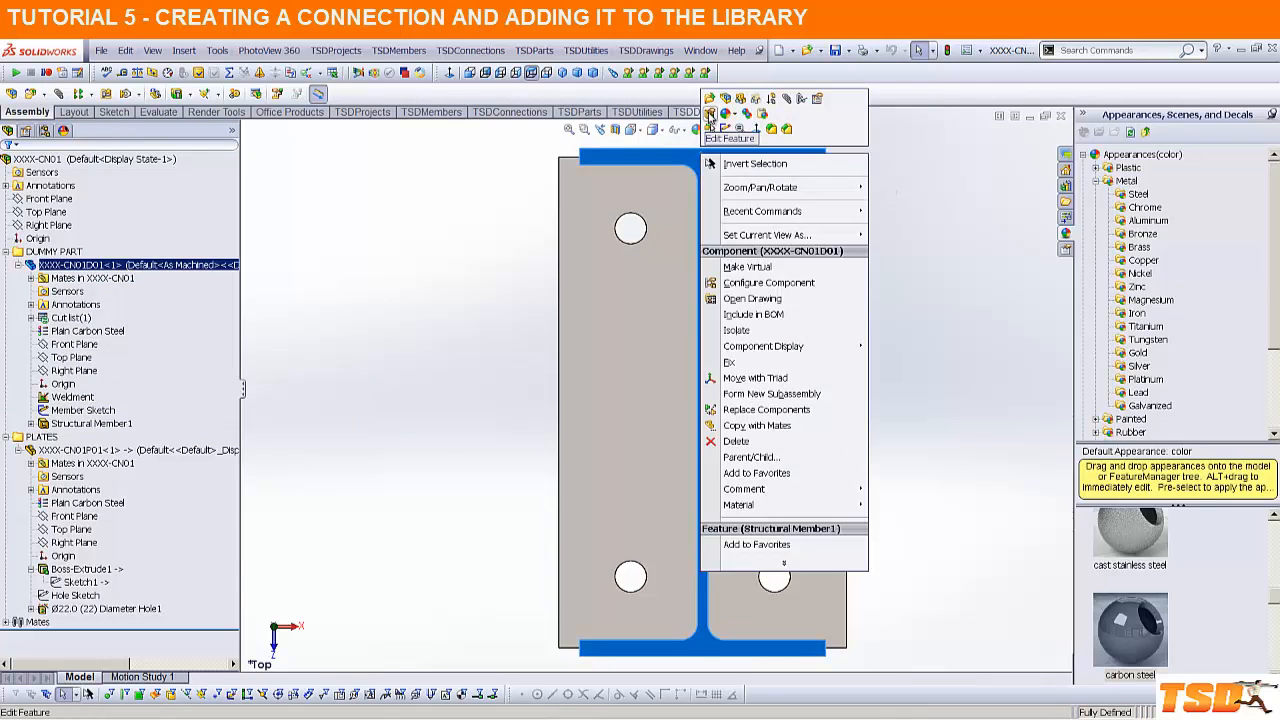
pyautogui.click(709, 117)
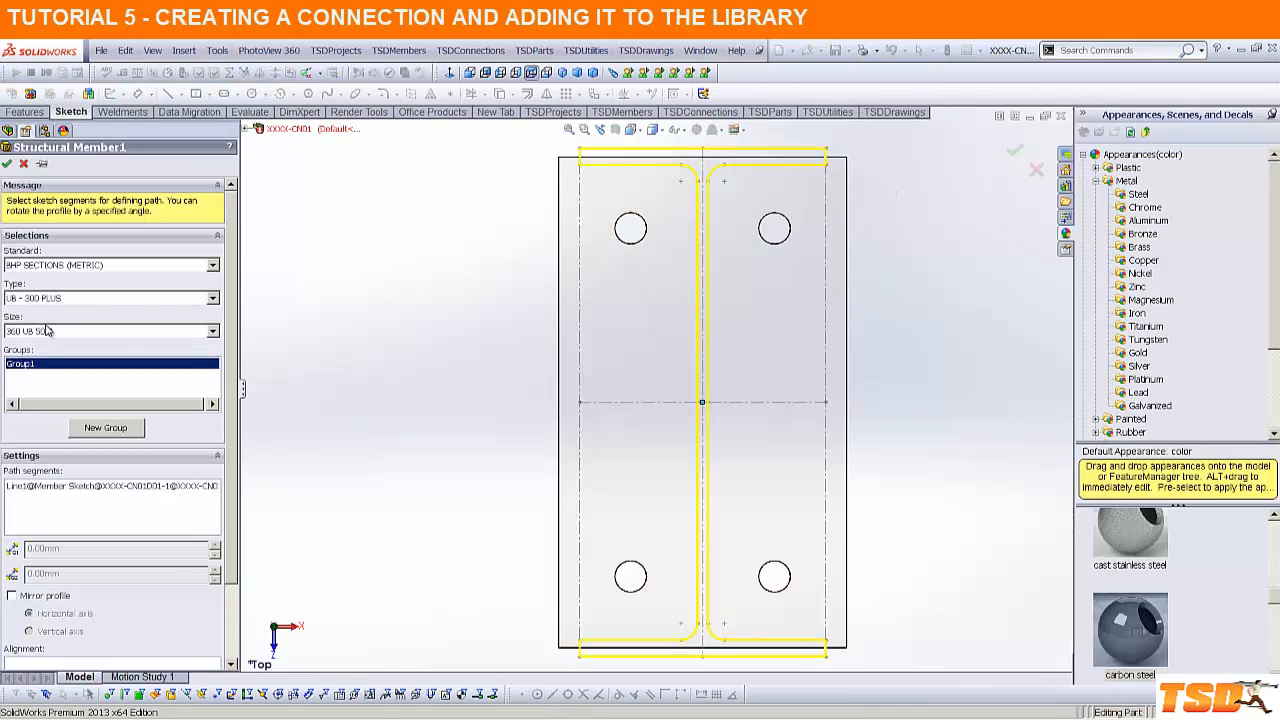
pyautogui.click(115, 334)
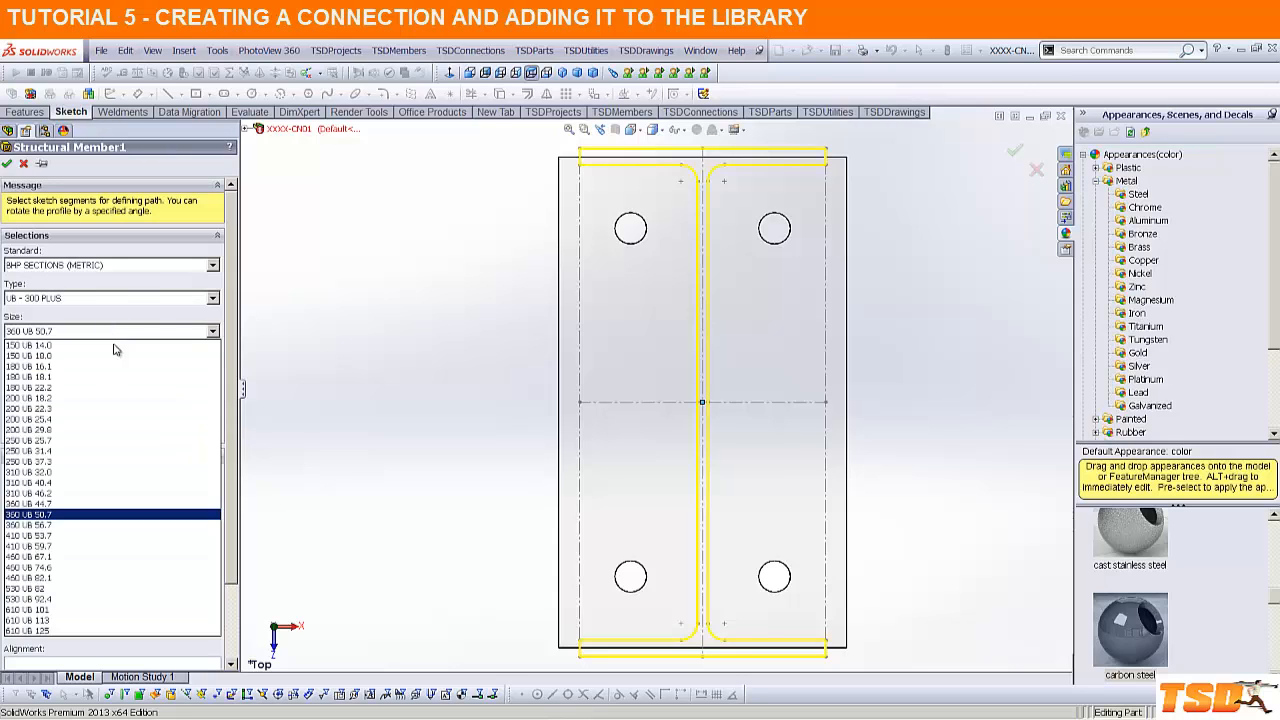
pyautogui.click(108, 472)
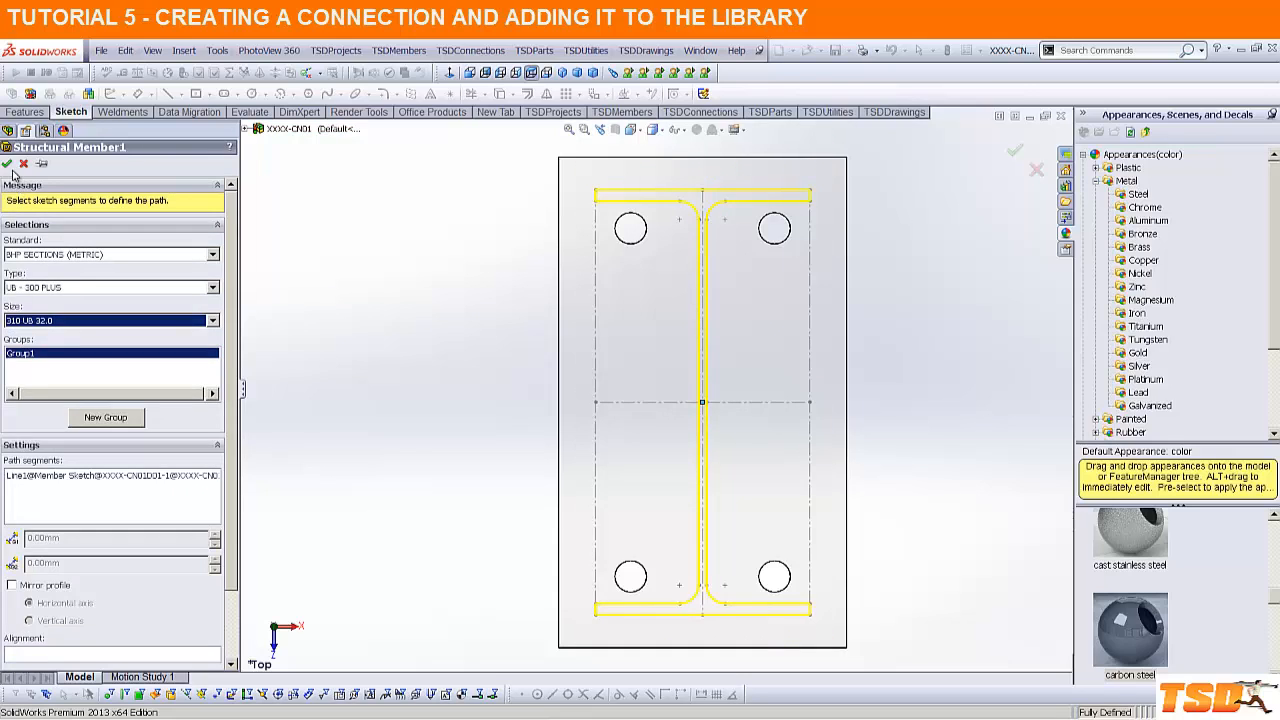
pyautogui.click(7, 163)
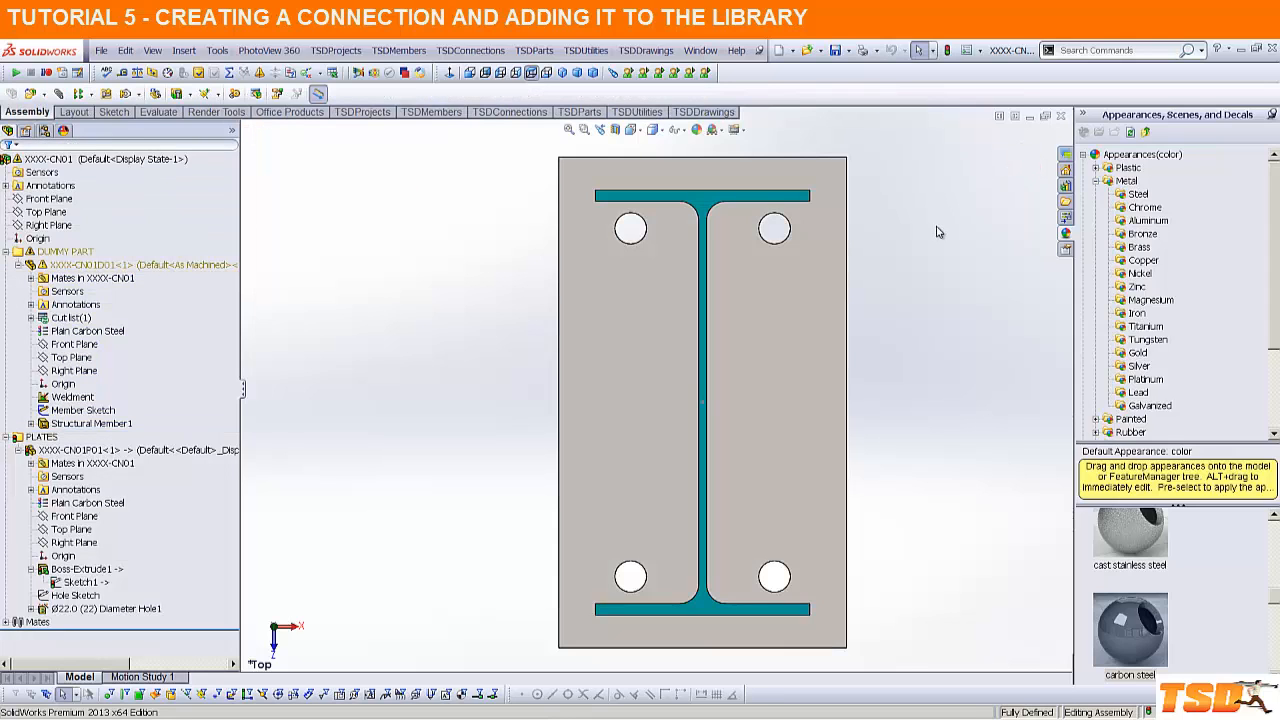
pyautogui.hotkey('ctrl', 'b')
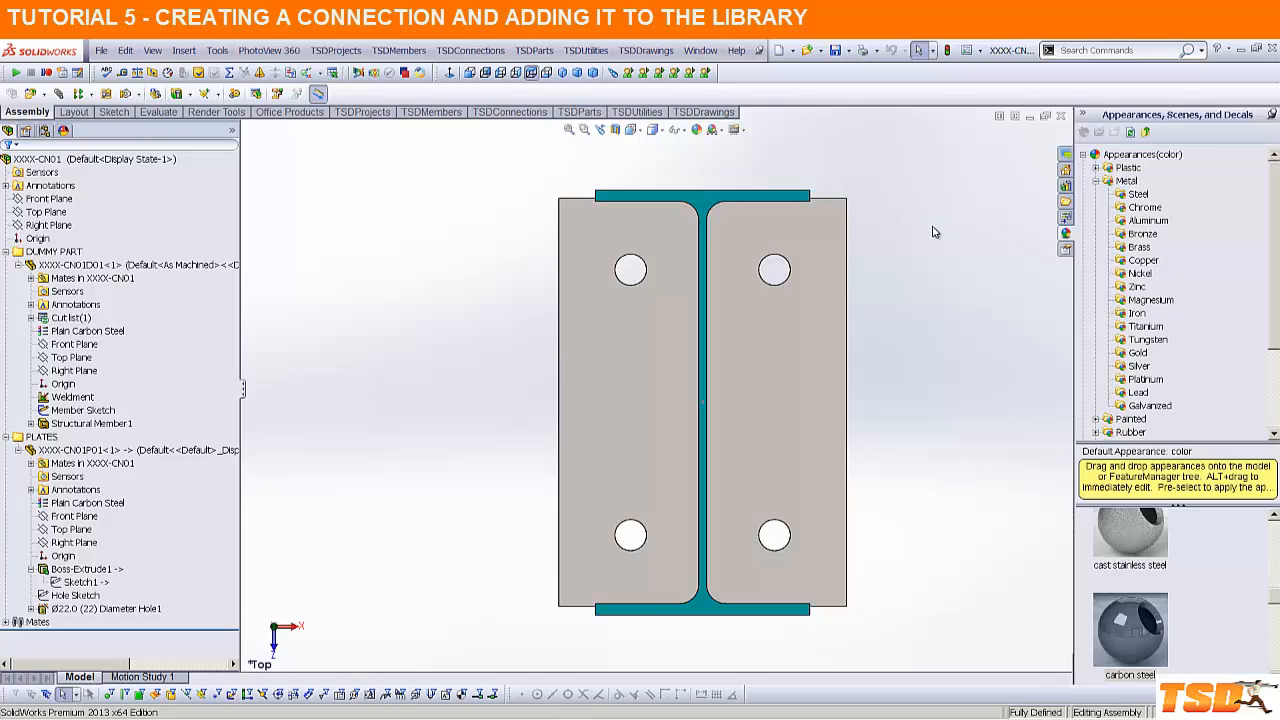
# Step: Open the XXXX-CN01P01 plate's drawing and align the hole-spacing dimensions in line below and beside the view
pyautogui.rightClick(779, 242)
pyautogui.click(822, 386)
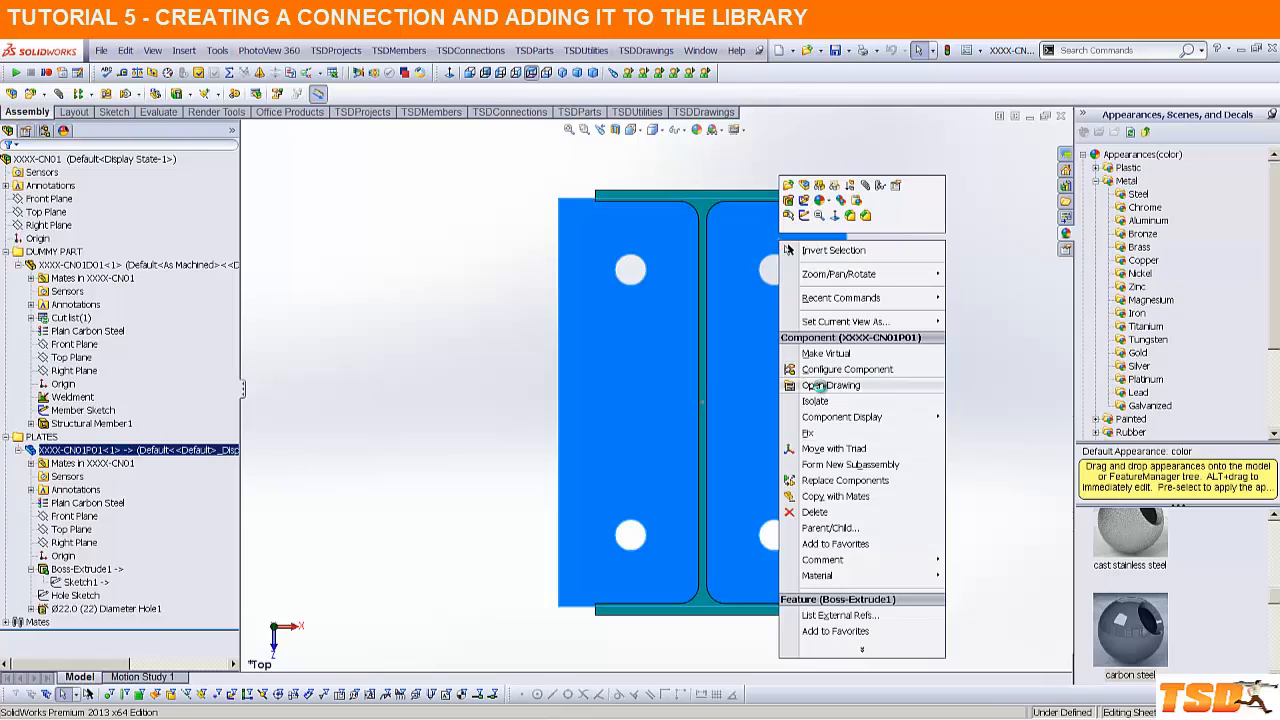
pyautogui.scroll(-2, 648, 490)
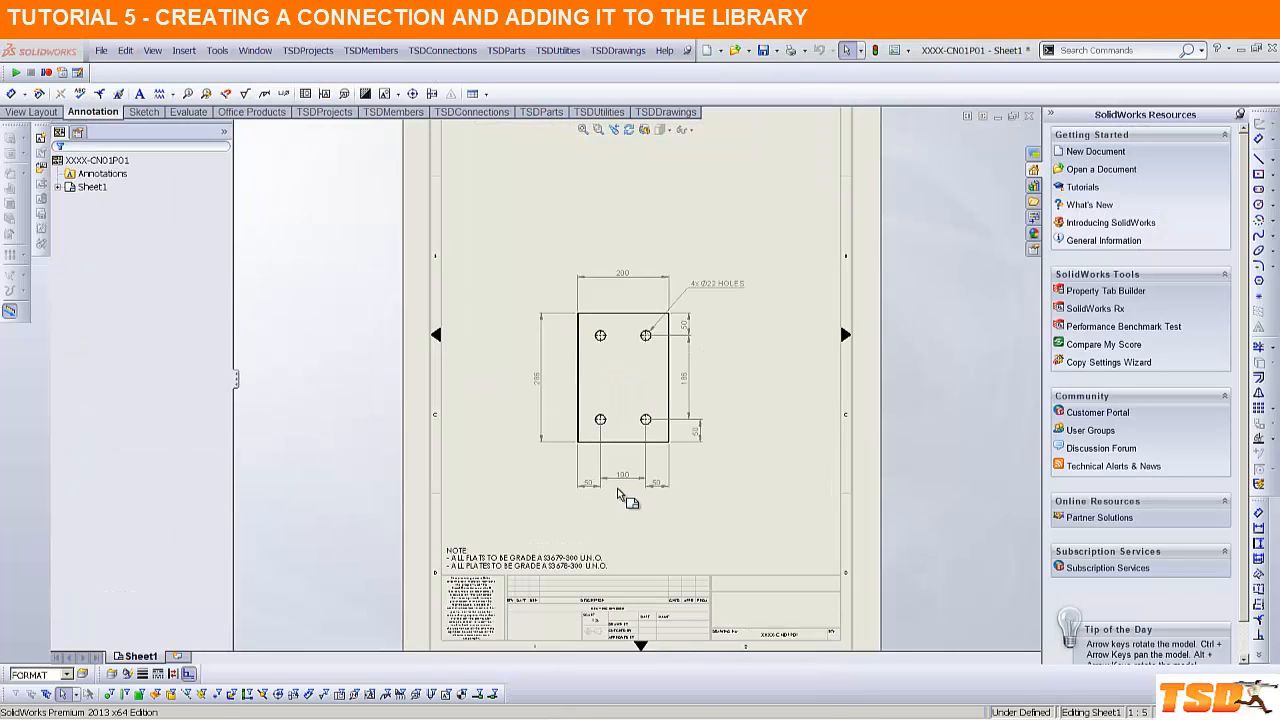
pyautogui.click(651, 440)
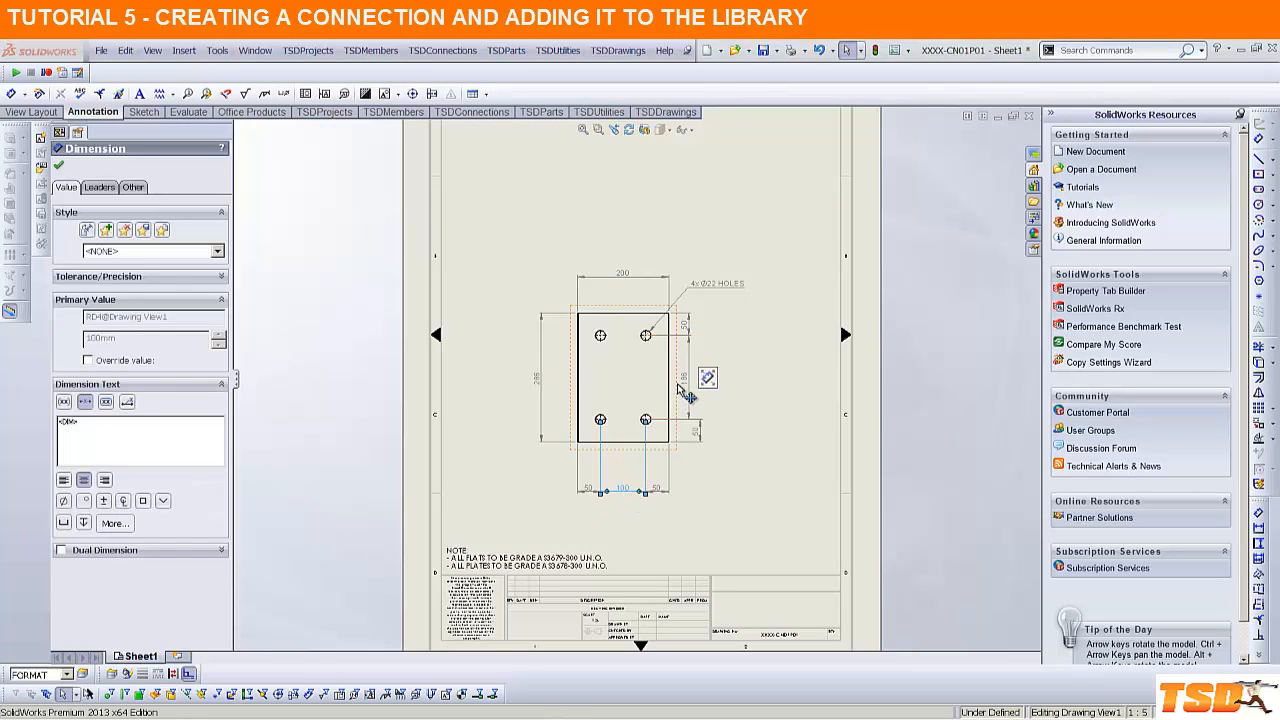
pyautogui.moveTo(685, 382); pyautogui.dragTo(716, 388)
pyautogui.click(854, 189)
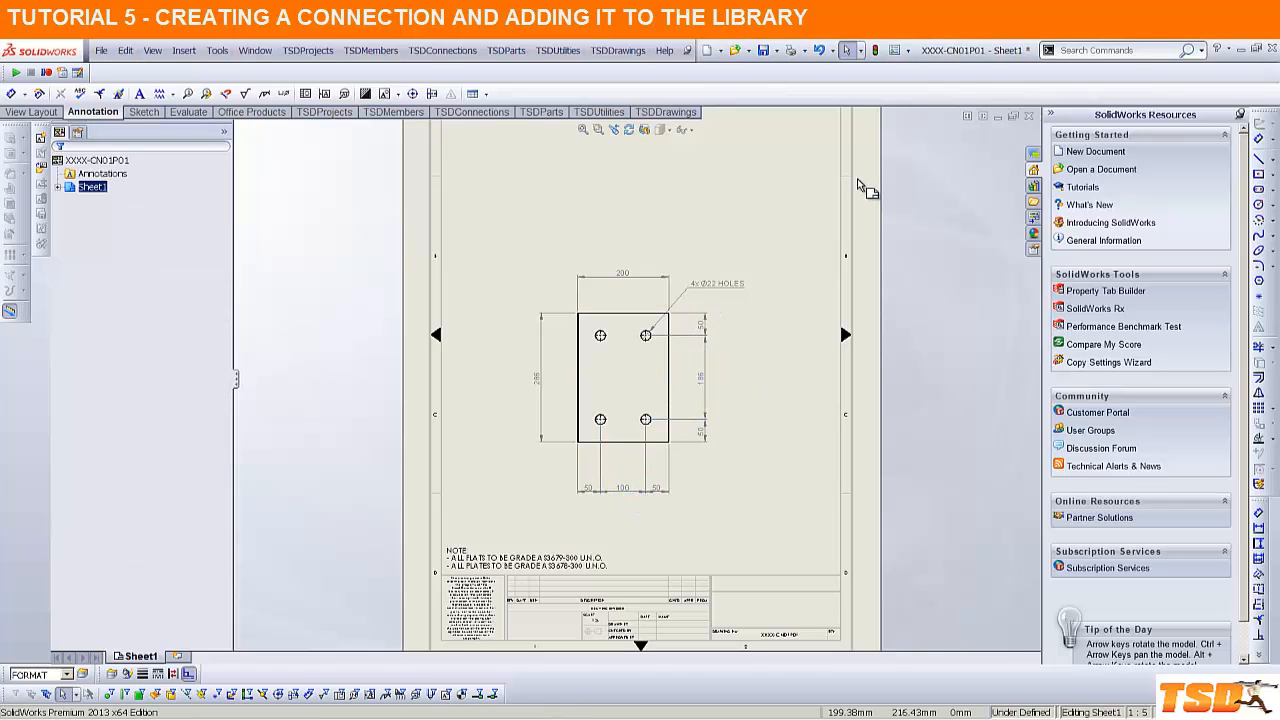
# Step: Save and close the plate drawing to return to the XXXX-CN01 assembly
pyautogui.hotkey('ctrl', 's')
pyautogui.click(1029, 116)
pyautogui.click(905, 240)
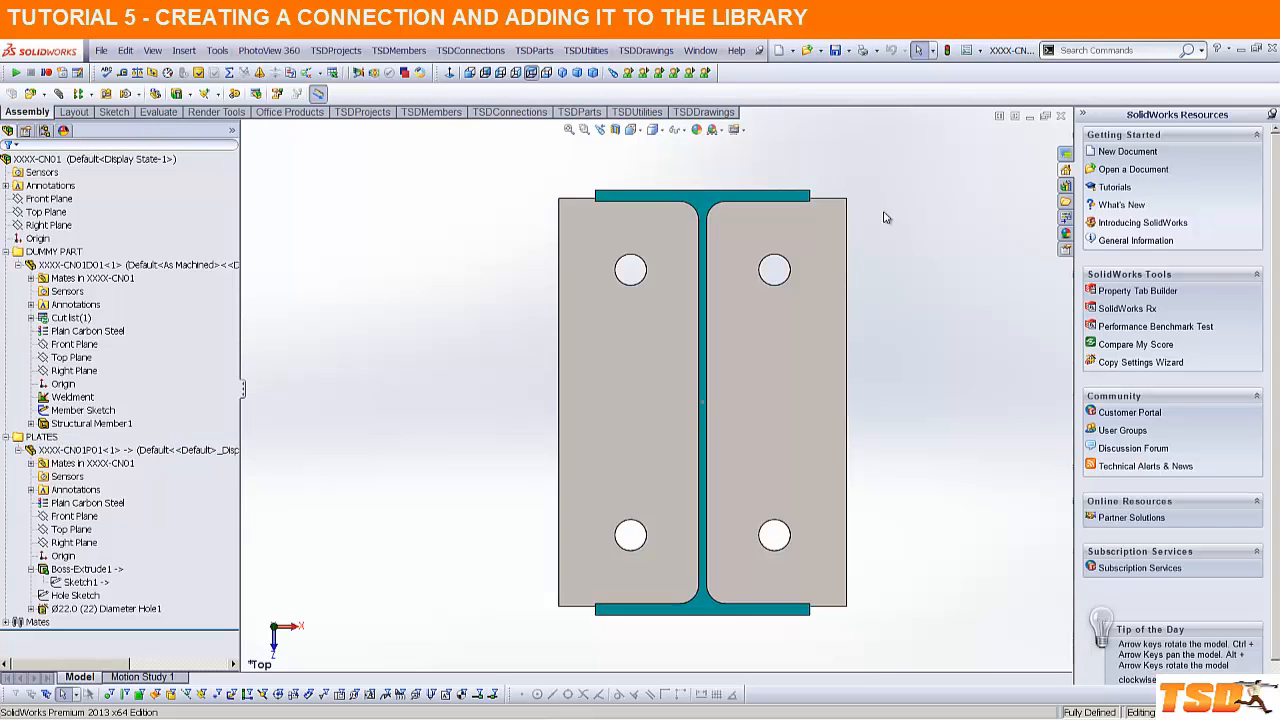
pyautogui.click(516, 72)
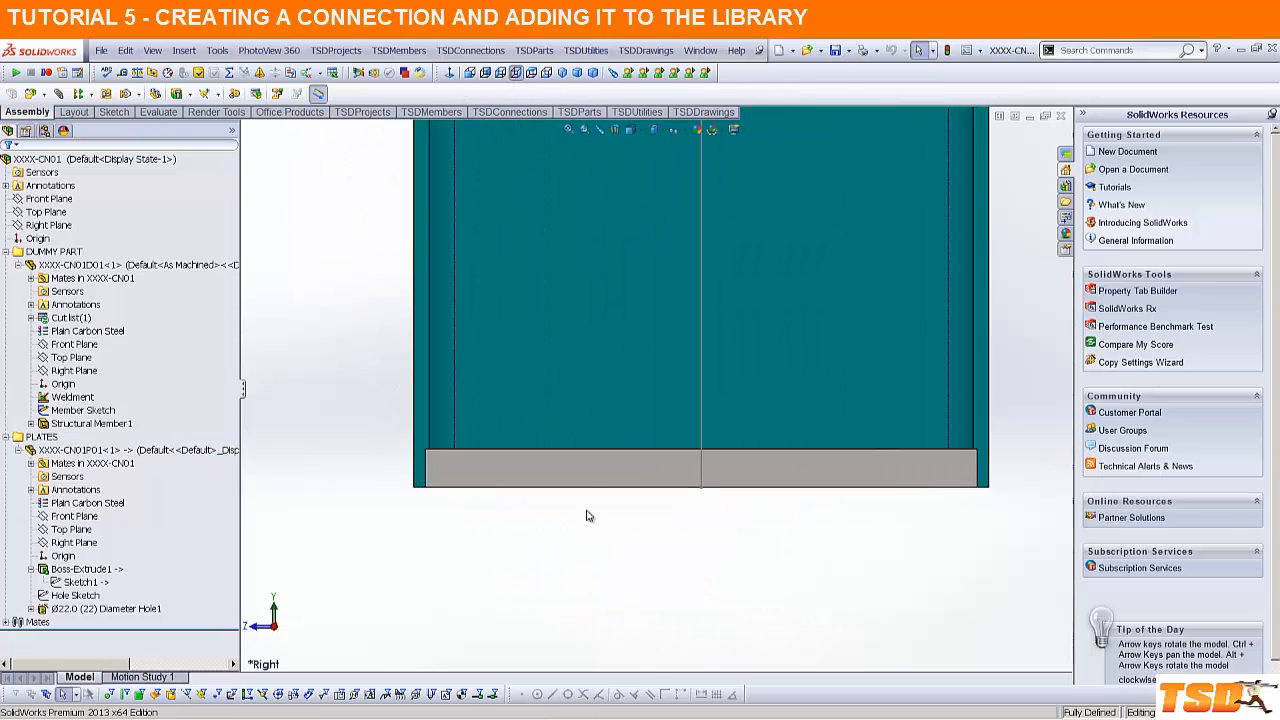
pyautogui.moveTo(587, 516); pyautogui.dragTo(625, 314, button='middle')
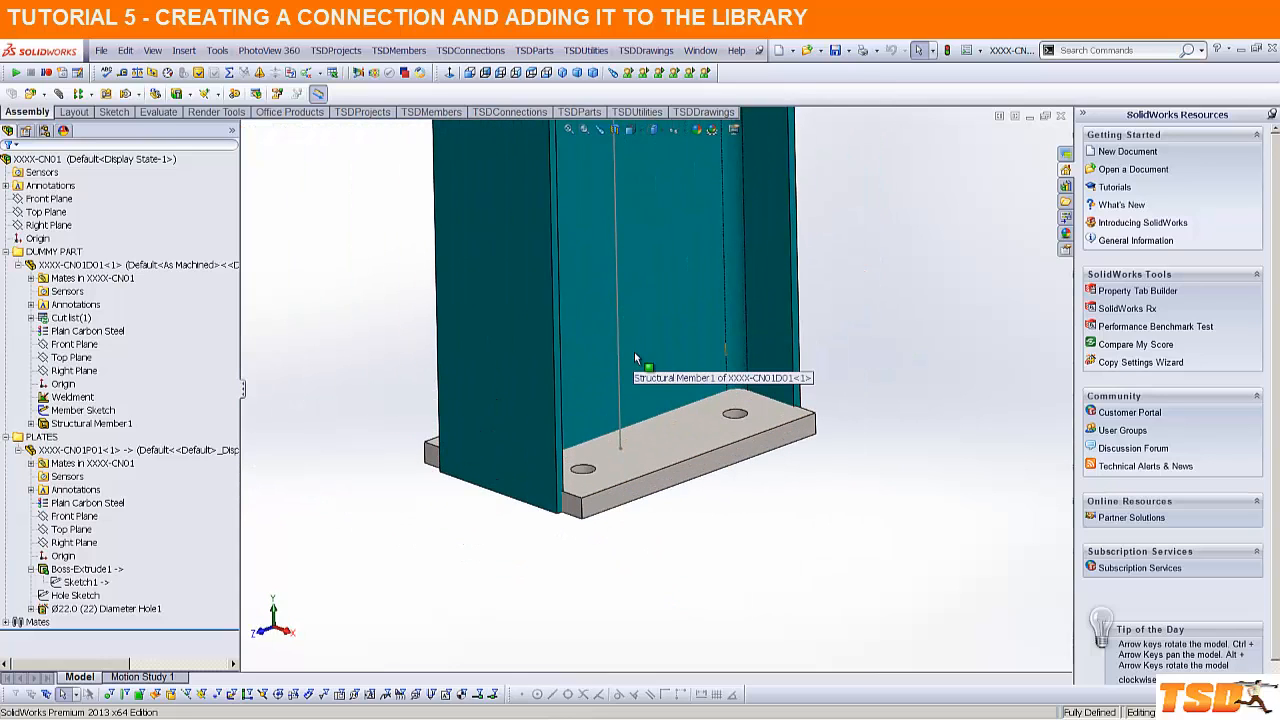
# Step: Try to trim the dummy column member with the Trim Part Weldment utility
pyautogui.click(642, 344)
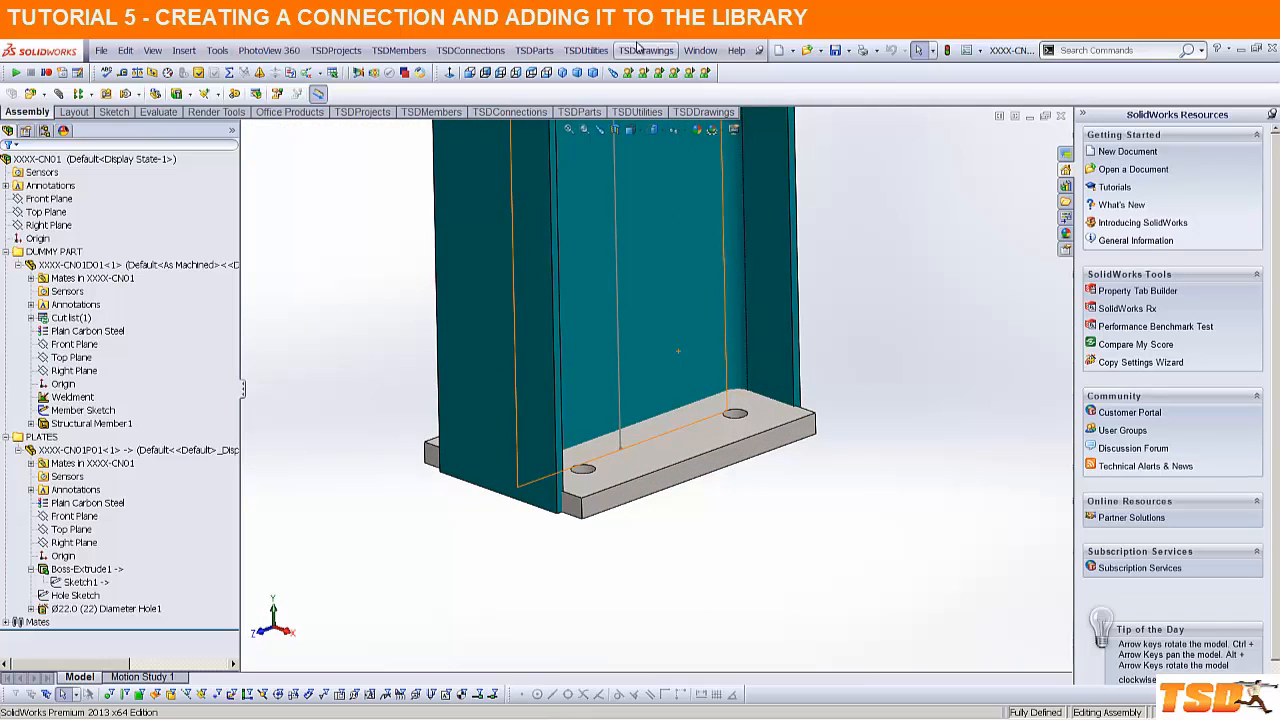
pyautogui.click(597, 51)
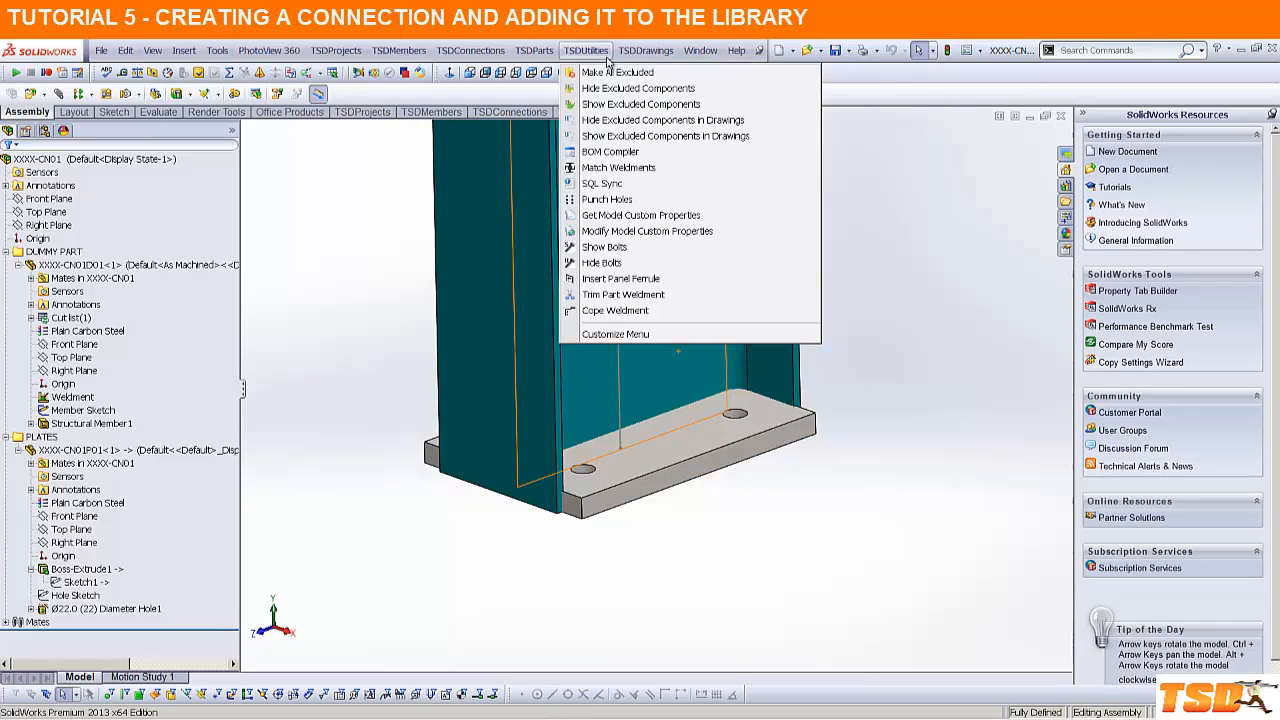
pyautogui.click(632, 294)
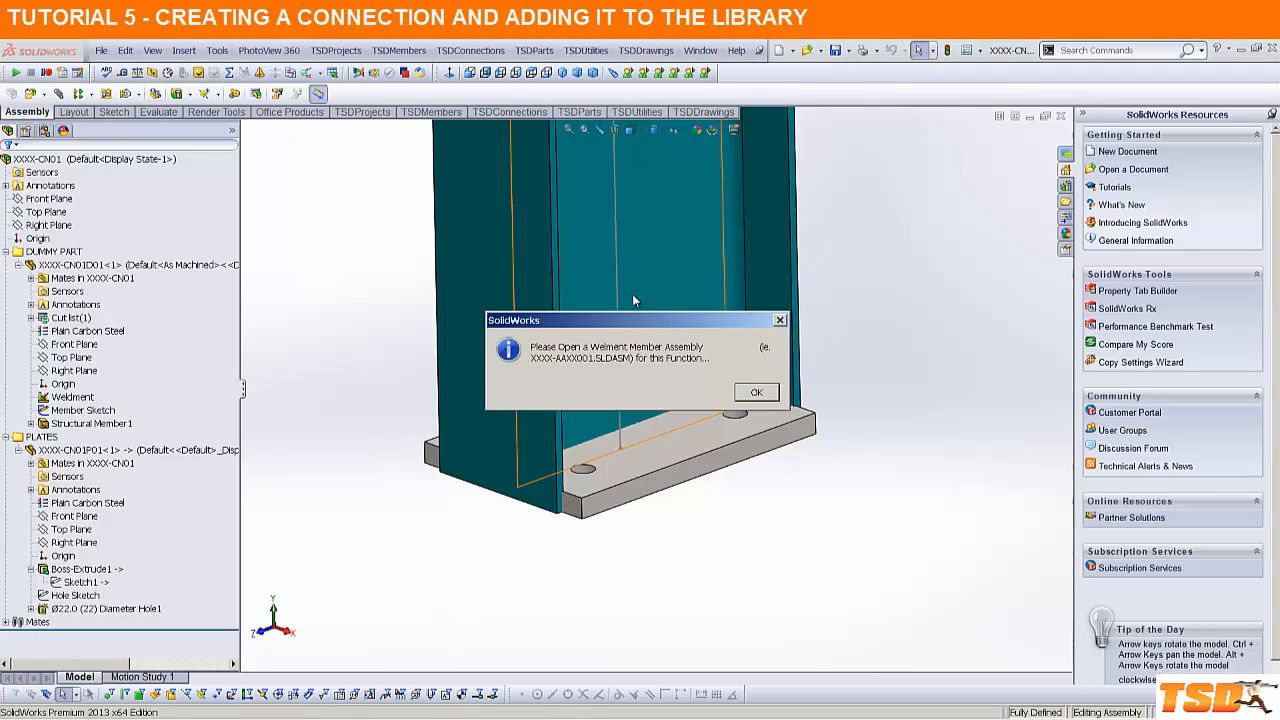
pyautogui.click(755, 392)
pyautogui.click(755, 392)
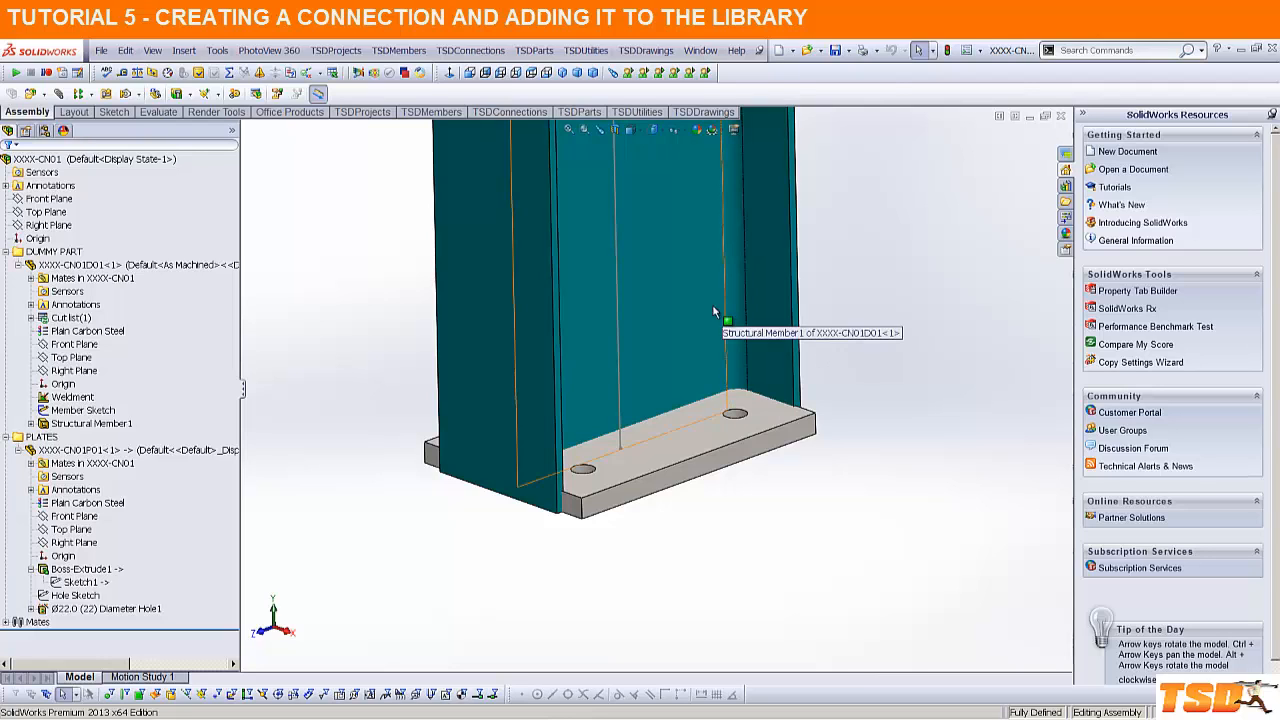
# Step: Edit the dummy member in context, add a reference plane coincident with the base plate's upper face, and return to the assembly
pyautogui.rightClick(642, 294)
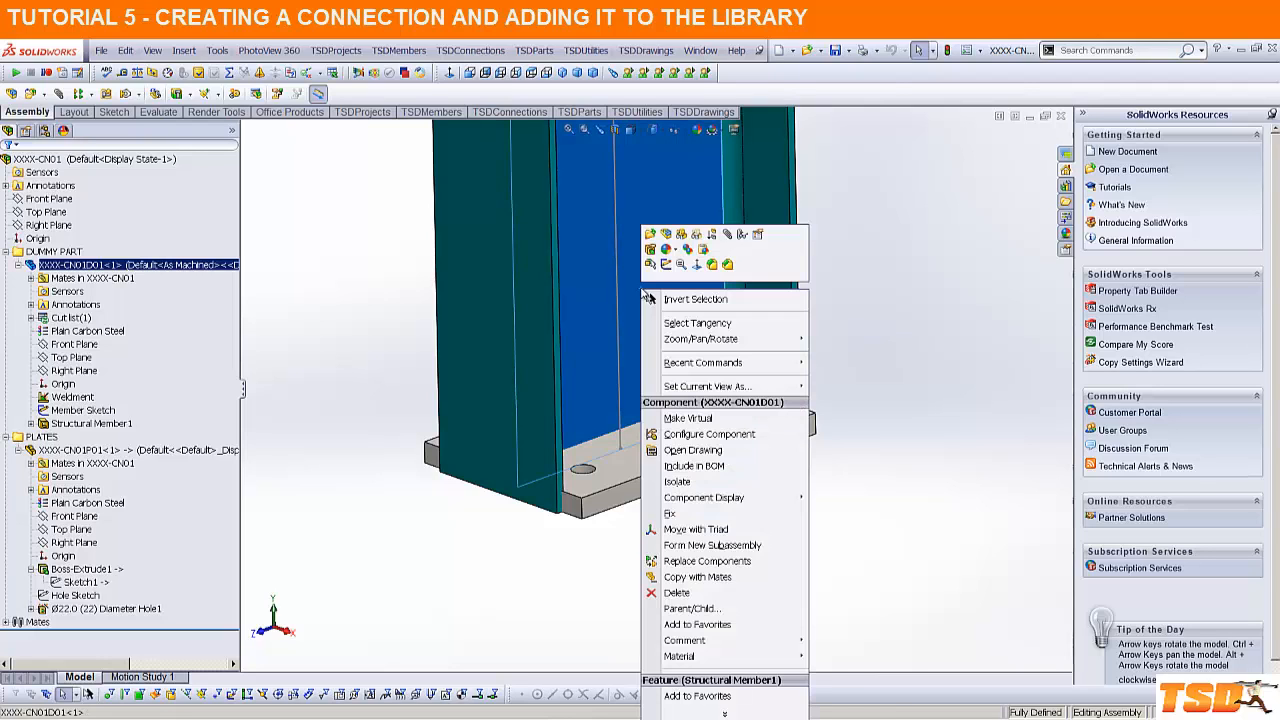
pyautogui.click(667, 234)
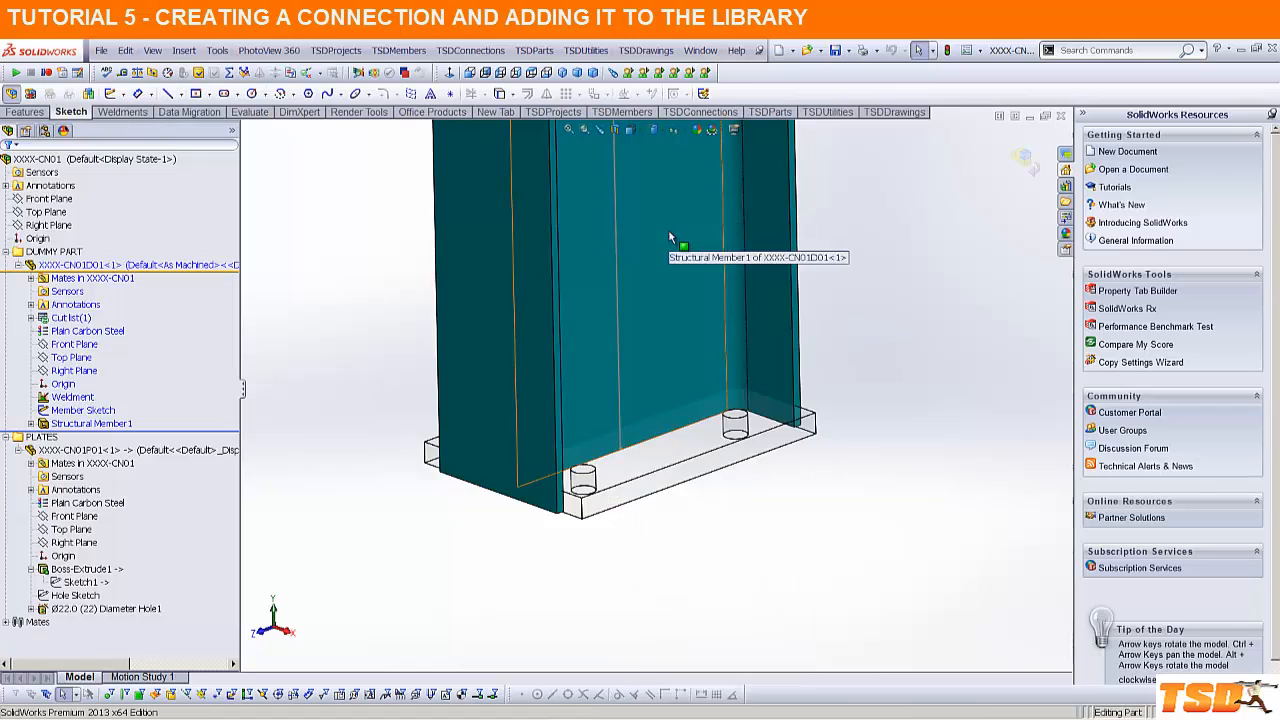
pyautogui.click(686, 446)
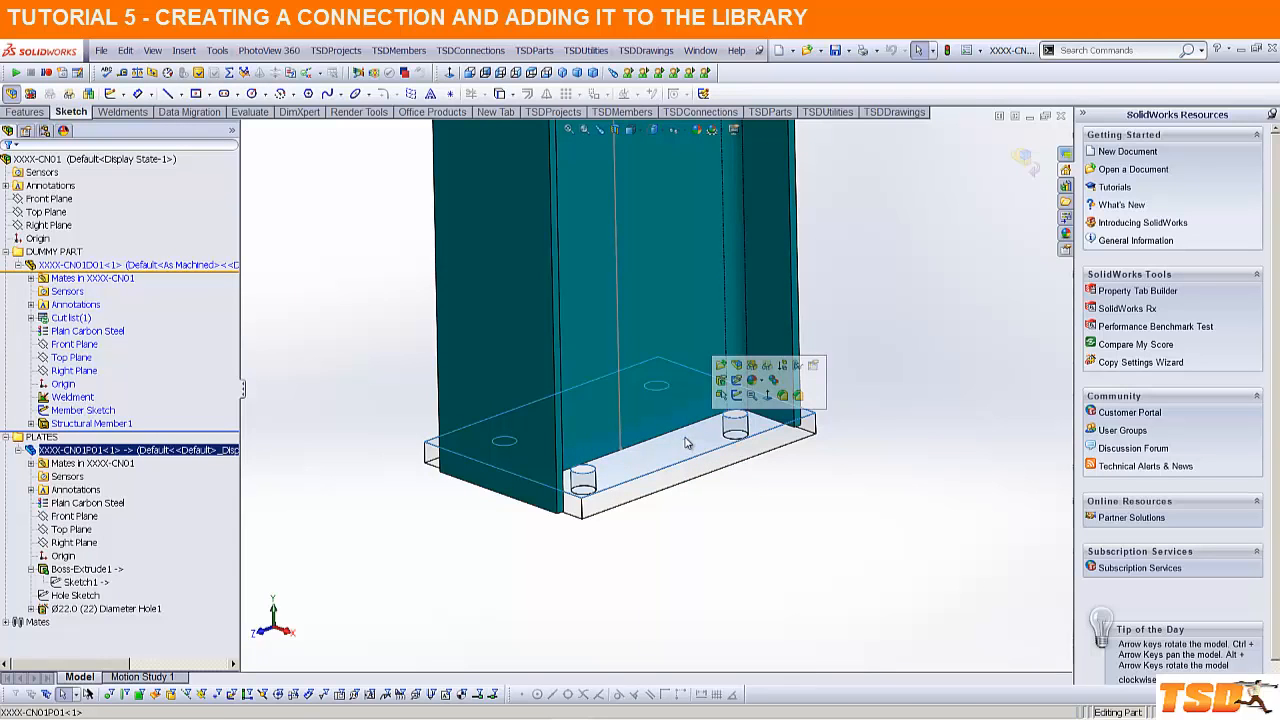
pyautogui.click(686, 444)
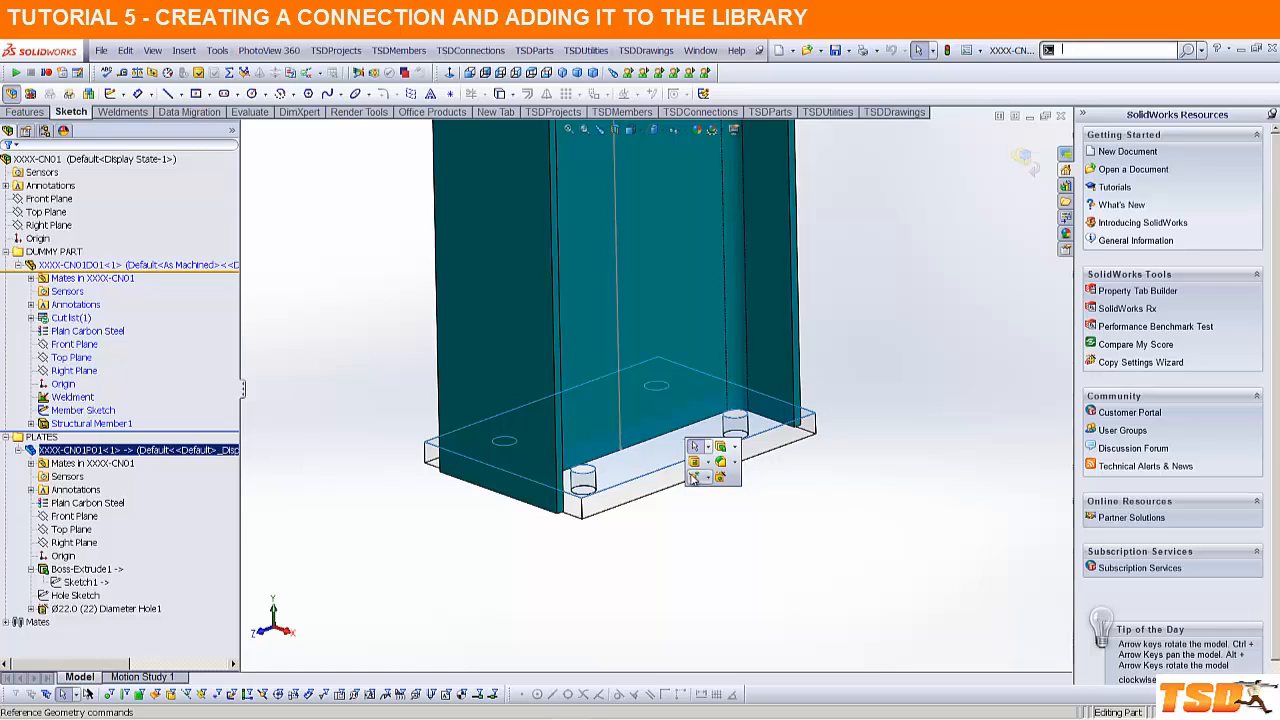
pyautogui.click(694, 477)
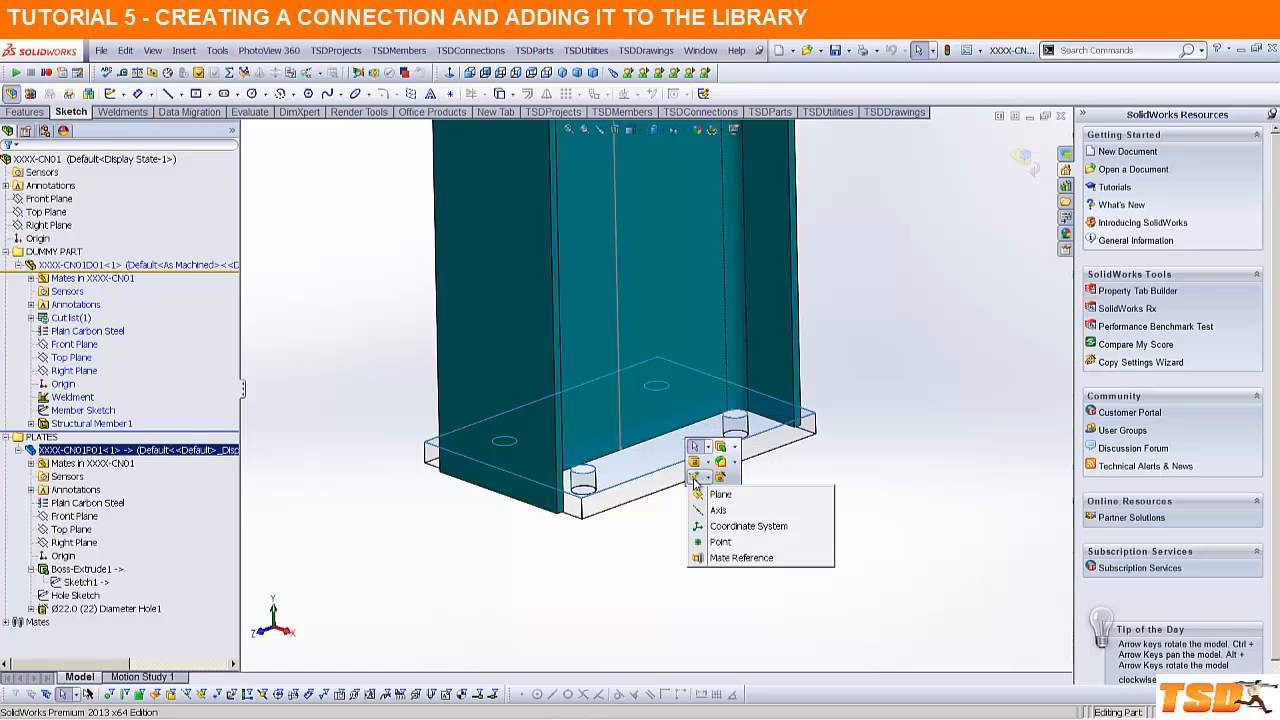
pyautogui.click(718, 495)
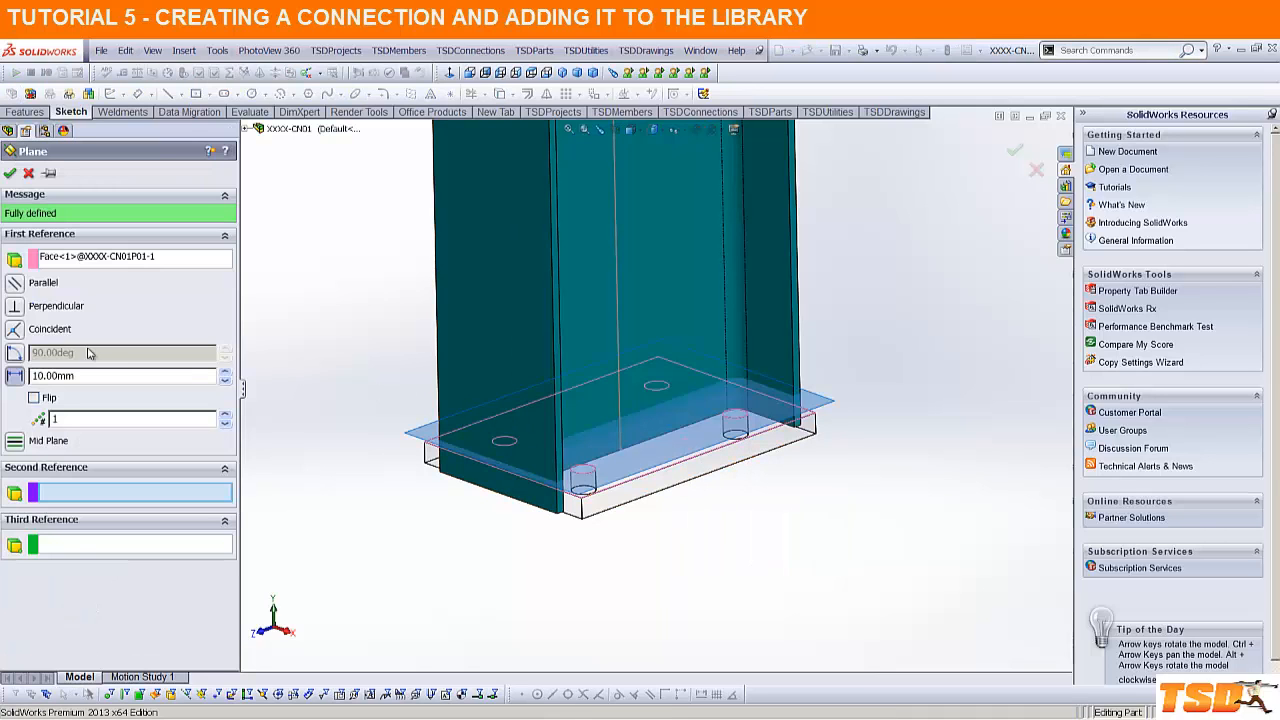
pyautogui.click(14, 329)
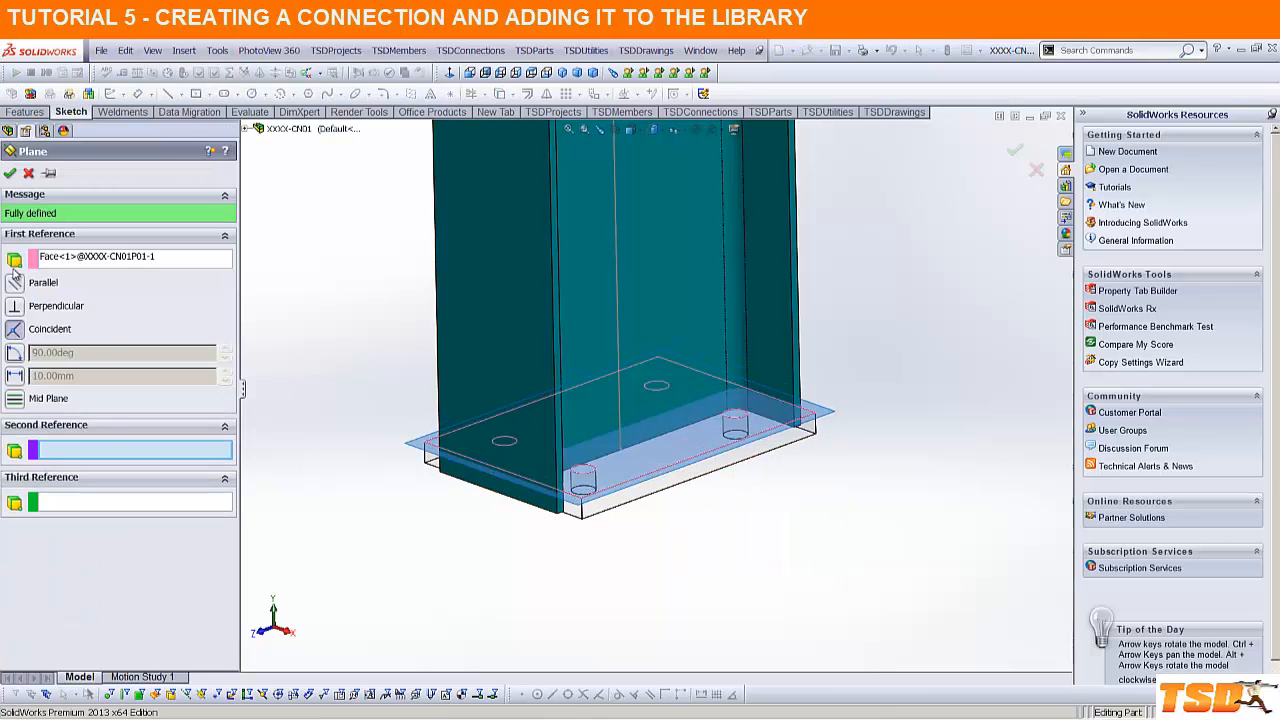
pyautogui.click(10, 173)
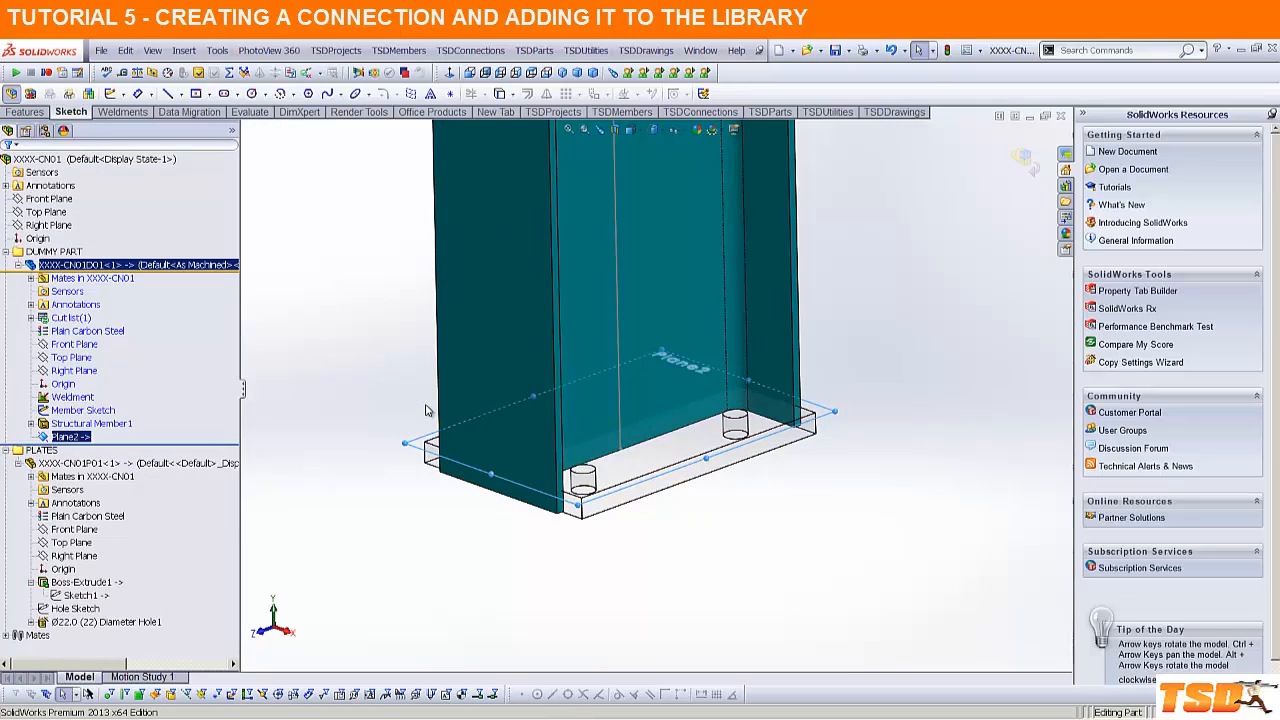
pyautogui.click(449, 372)
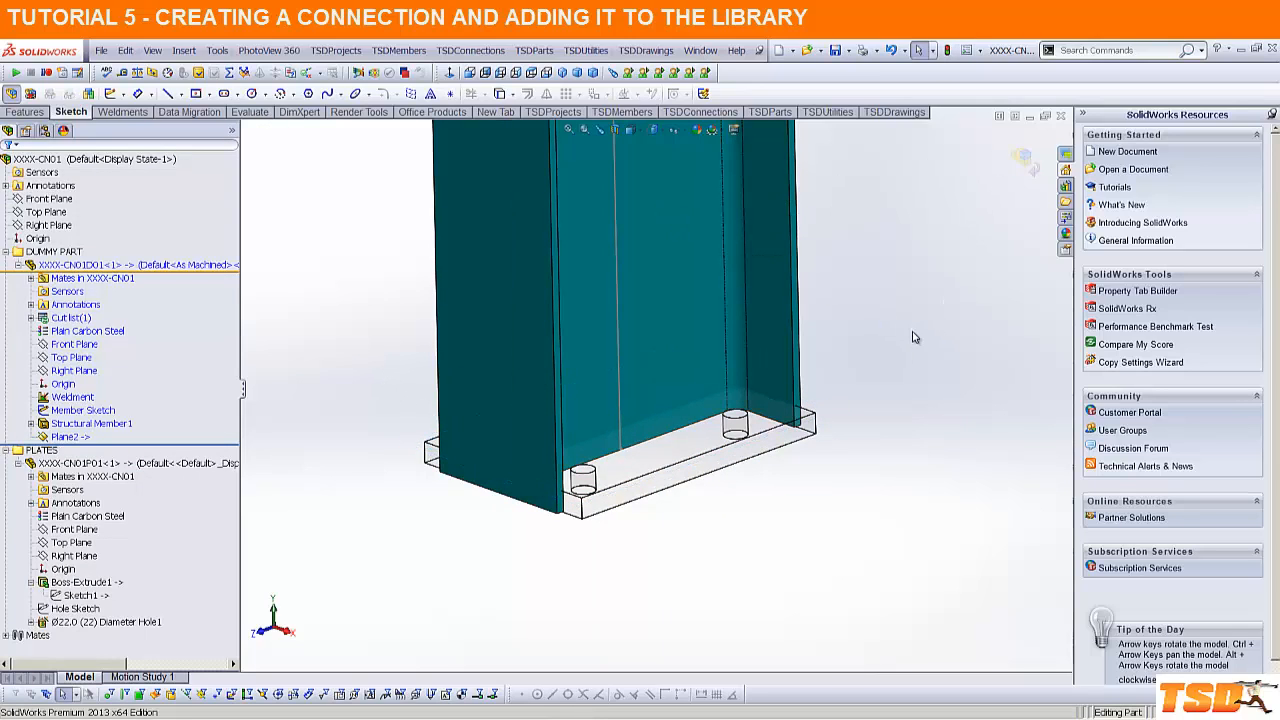
pyautogui.click(1019, 160)
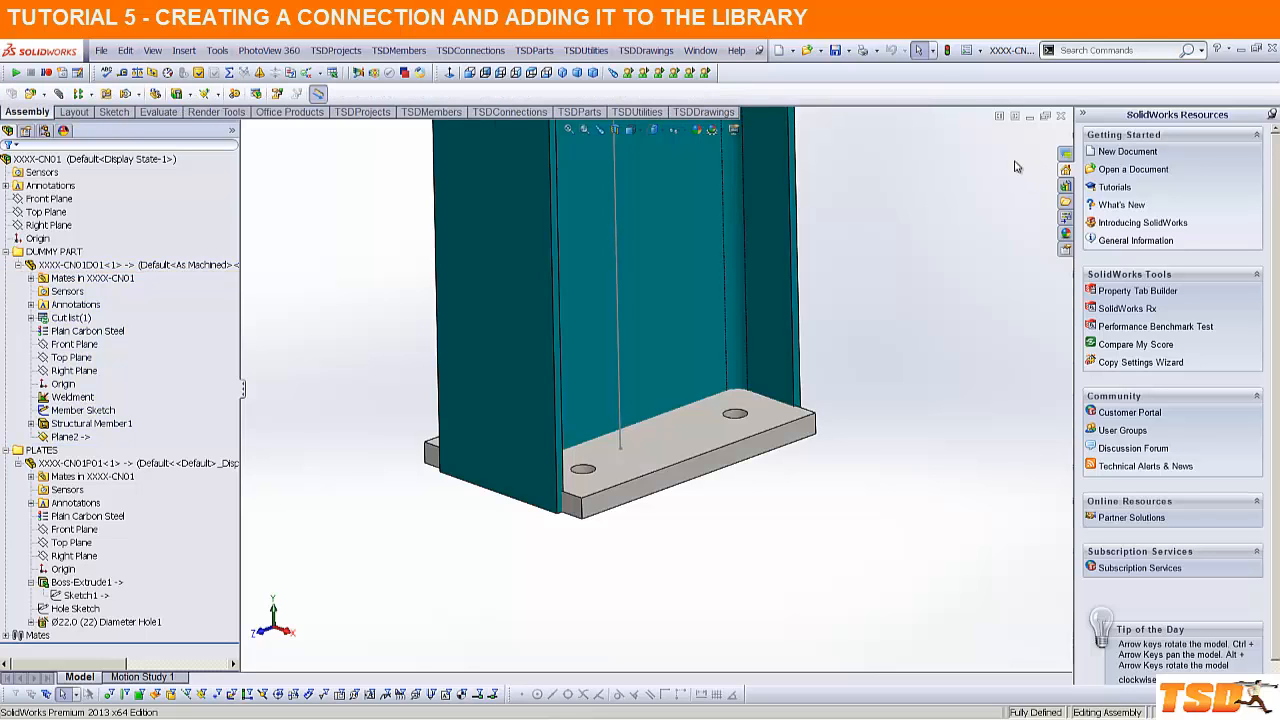
# Step: Open the dummy member part XXXX-CN01D01 in its own window
pyautogui.click(639, 250)
pyautogui.rightClick(641, 252)
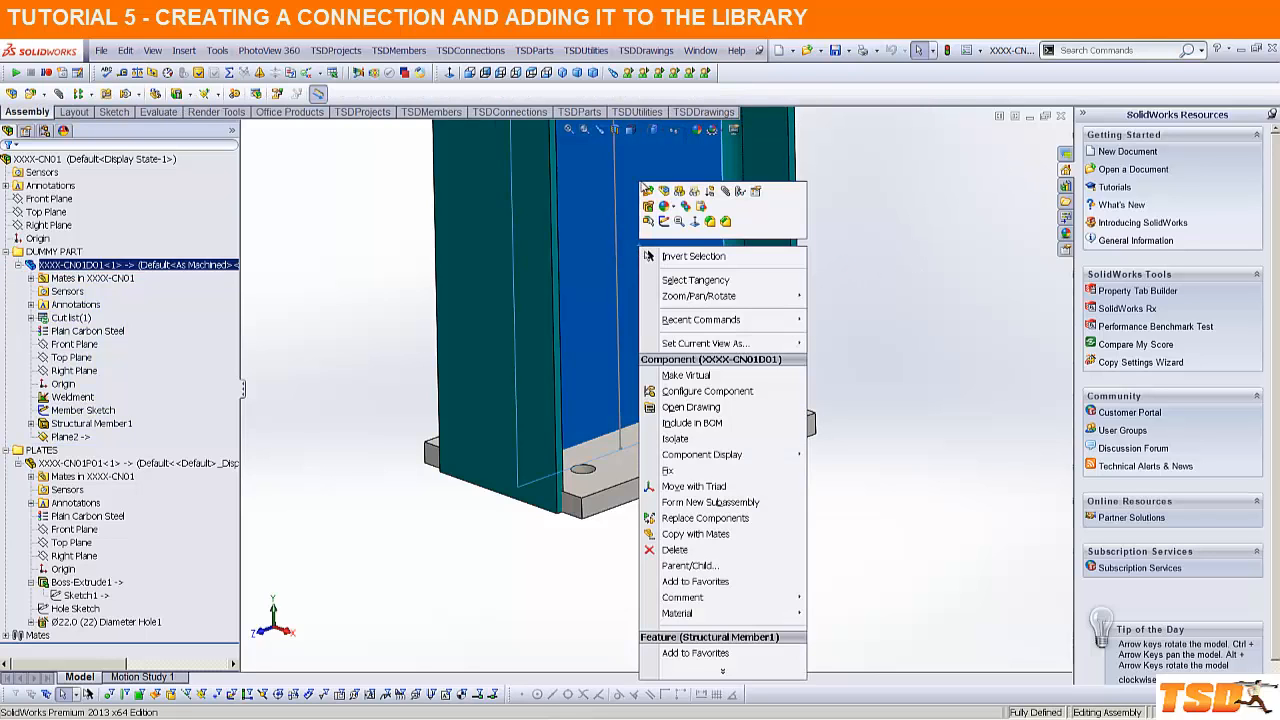
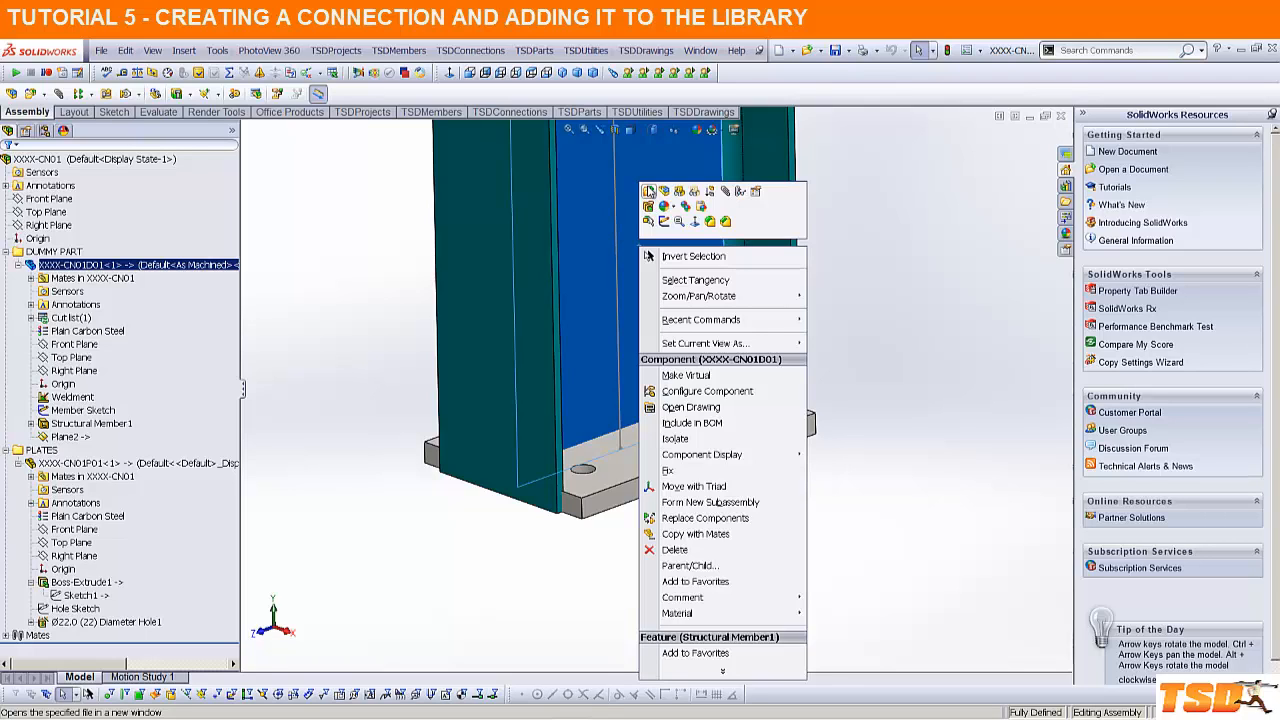
pyautogui.click(648, 191)
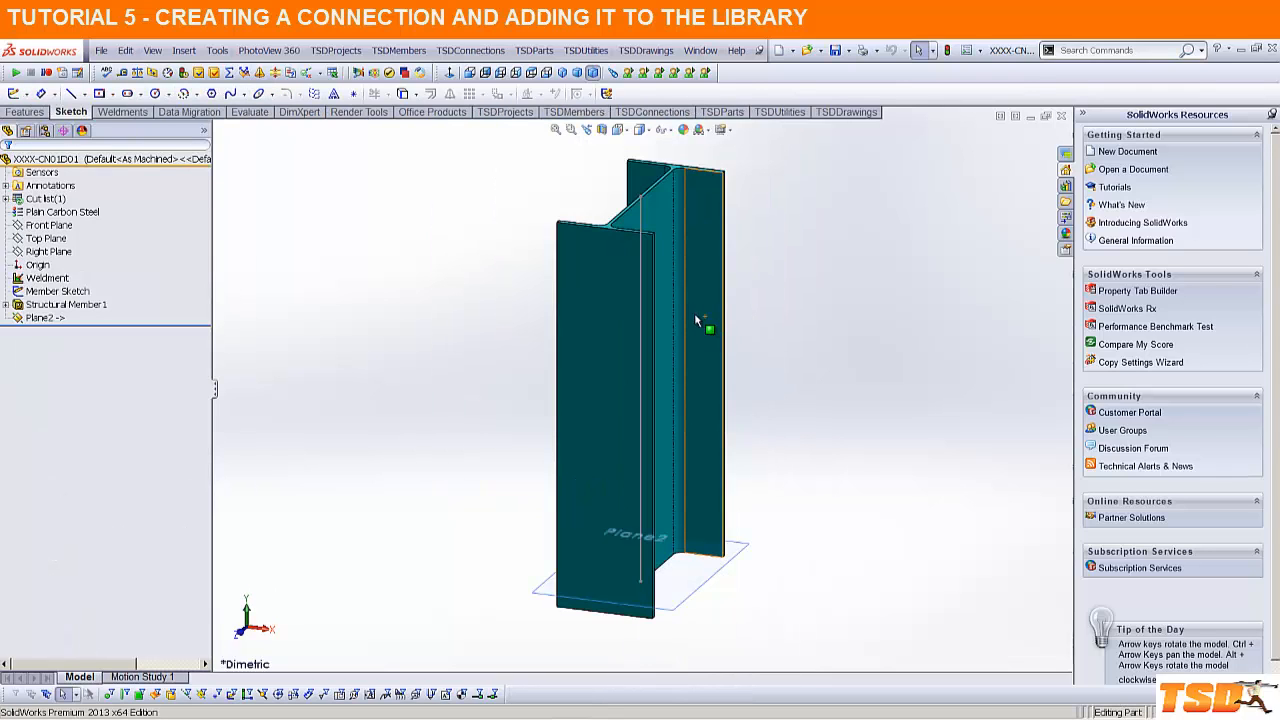
pyautogui.scroll(-6, 693, 594)
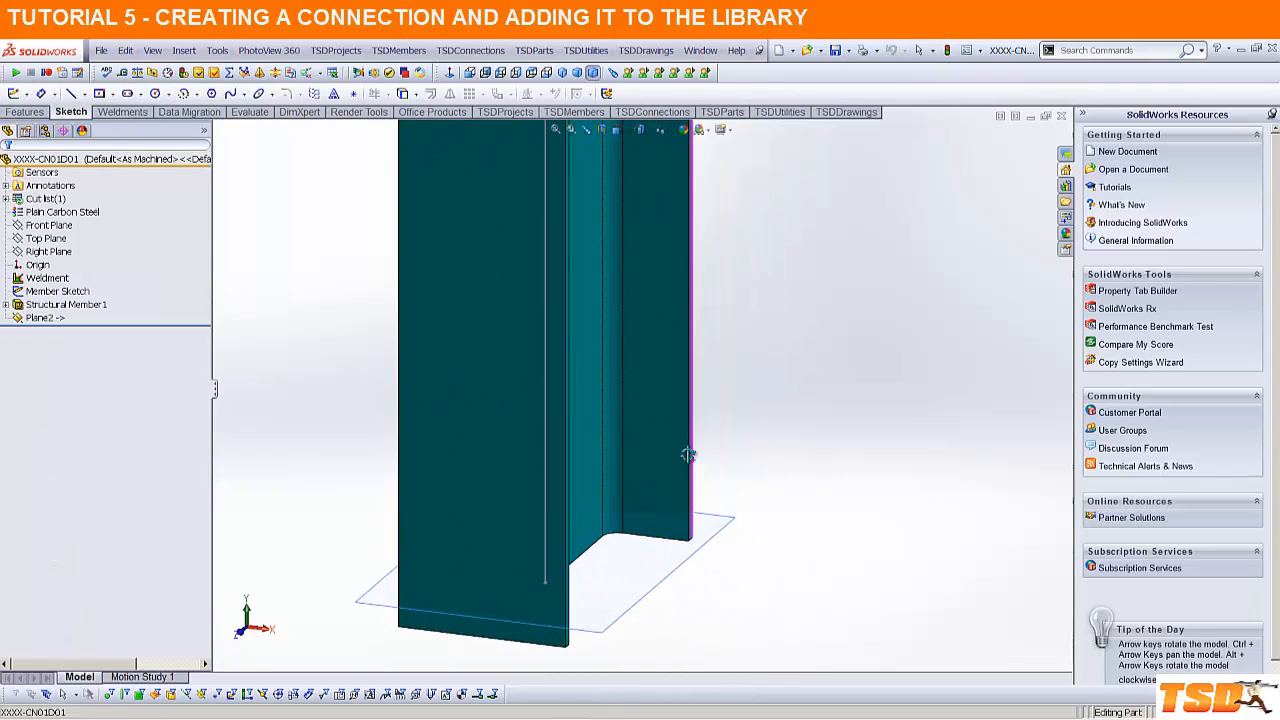
pyautogui.scroll(3, 648, 479)
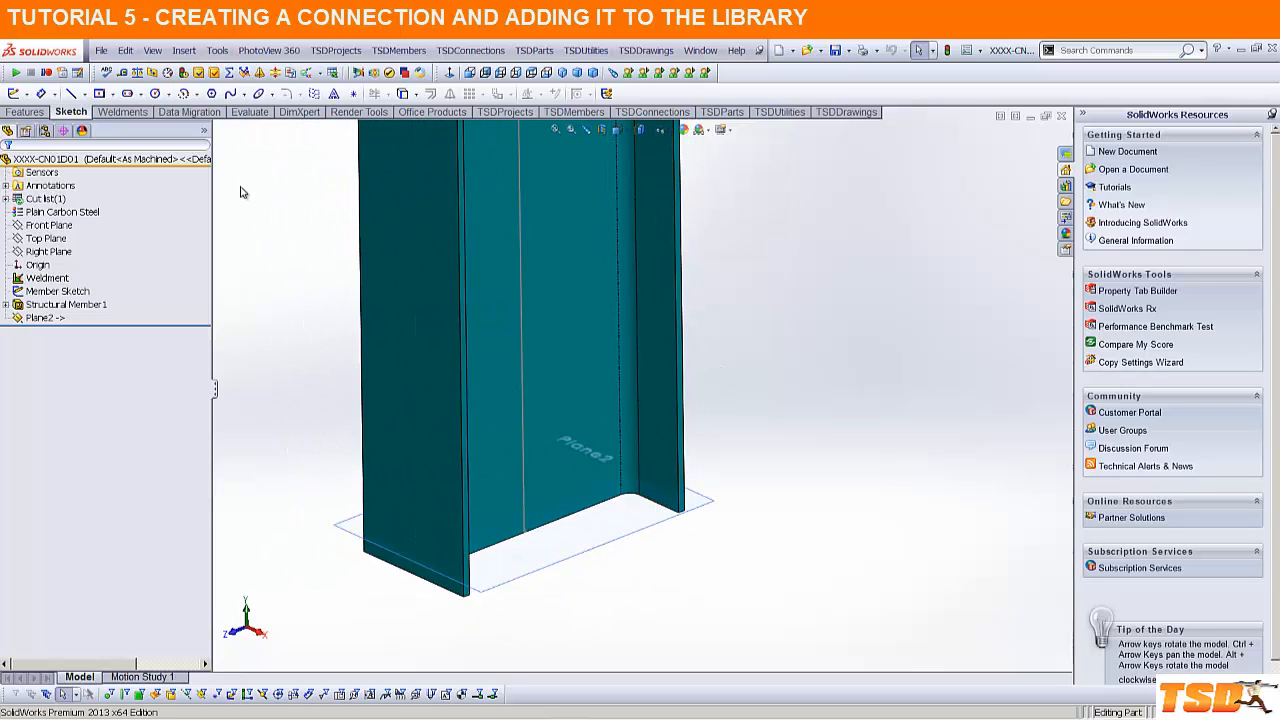
# Step: Trim the structural member with Trim/Extend using Plane2 as a face/plane boundary, and close the part to return to the assembly
pyautogui.click(136, 115)
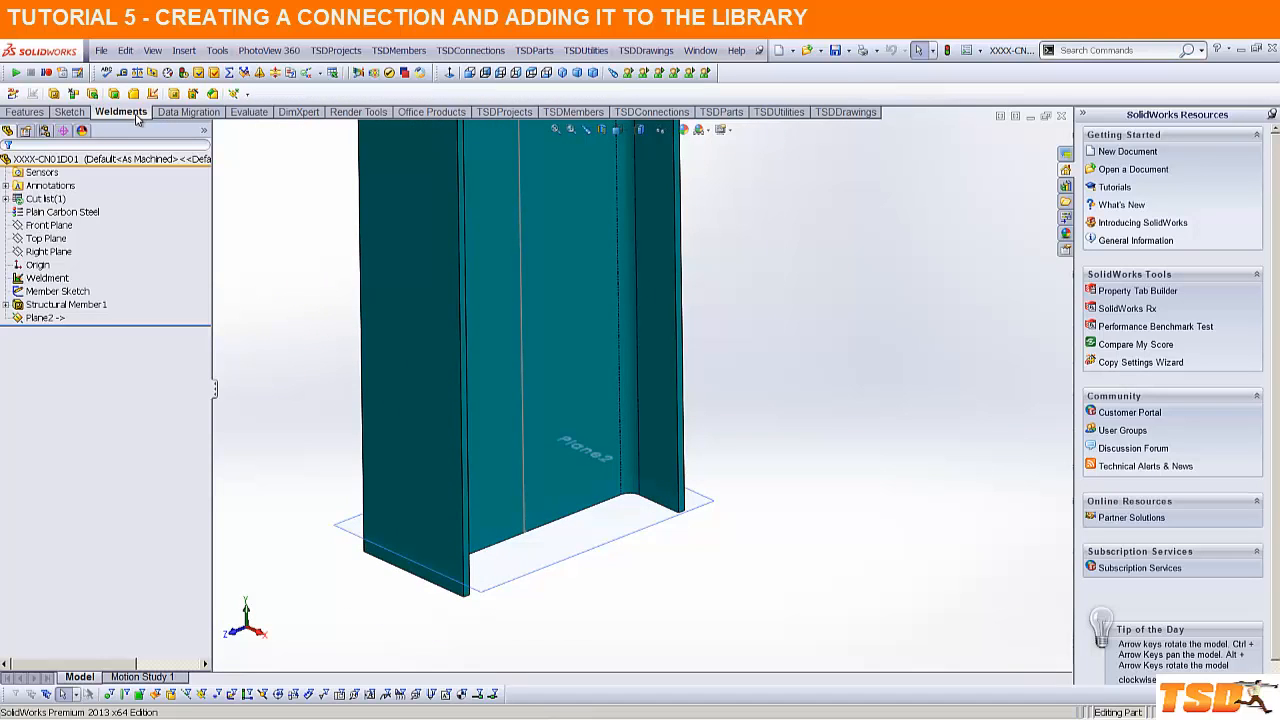
pyautogui.click(74, 94)
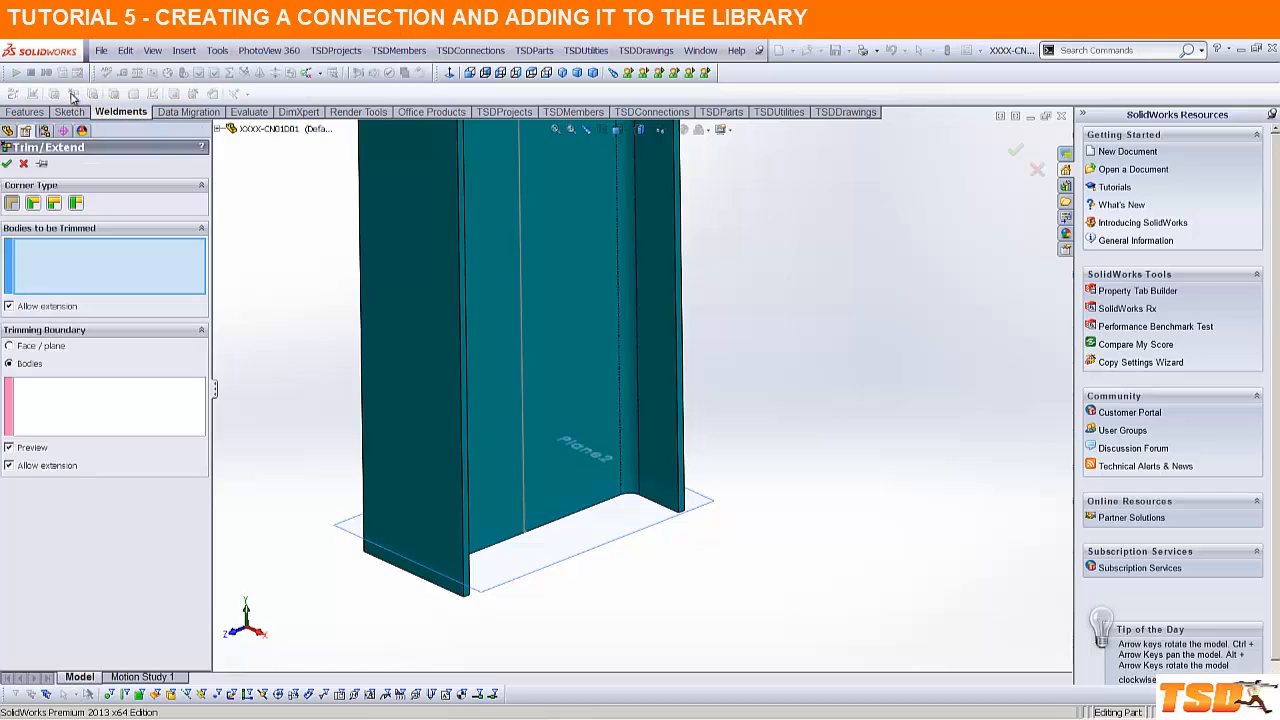
pyautogui.click(586, 386)
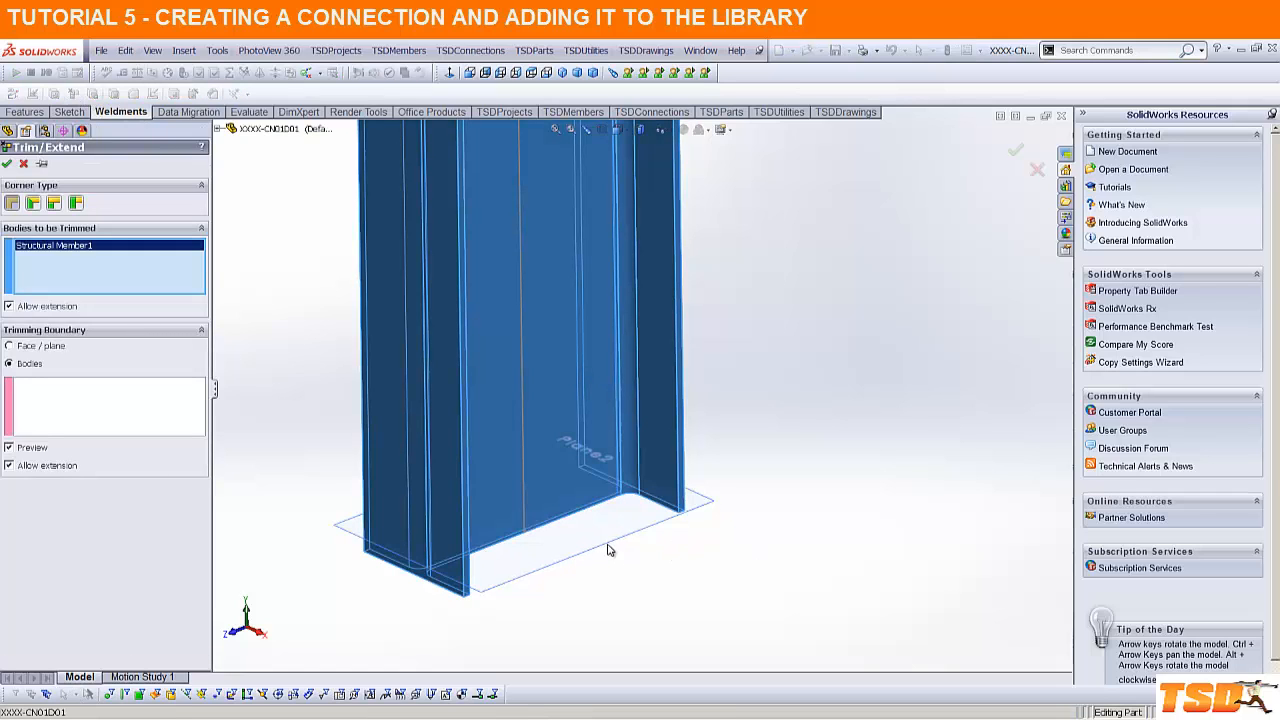
pyautogui.click(94, 417)
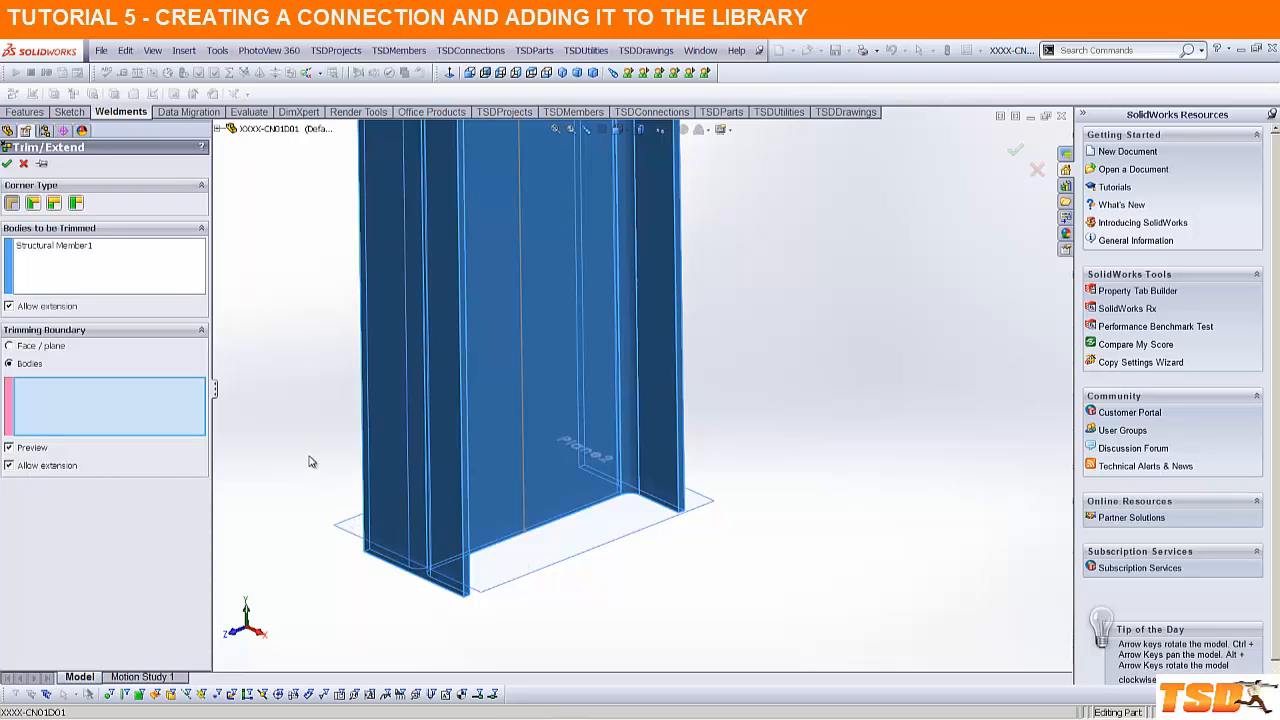
pyautogui.click(11, 346)
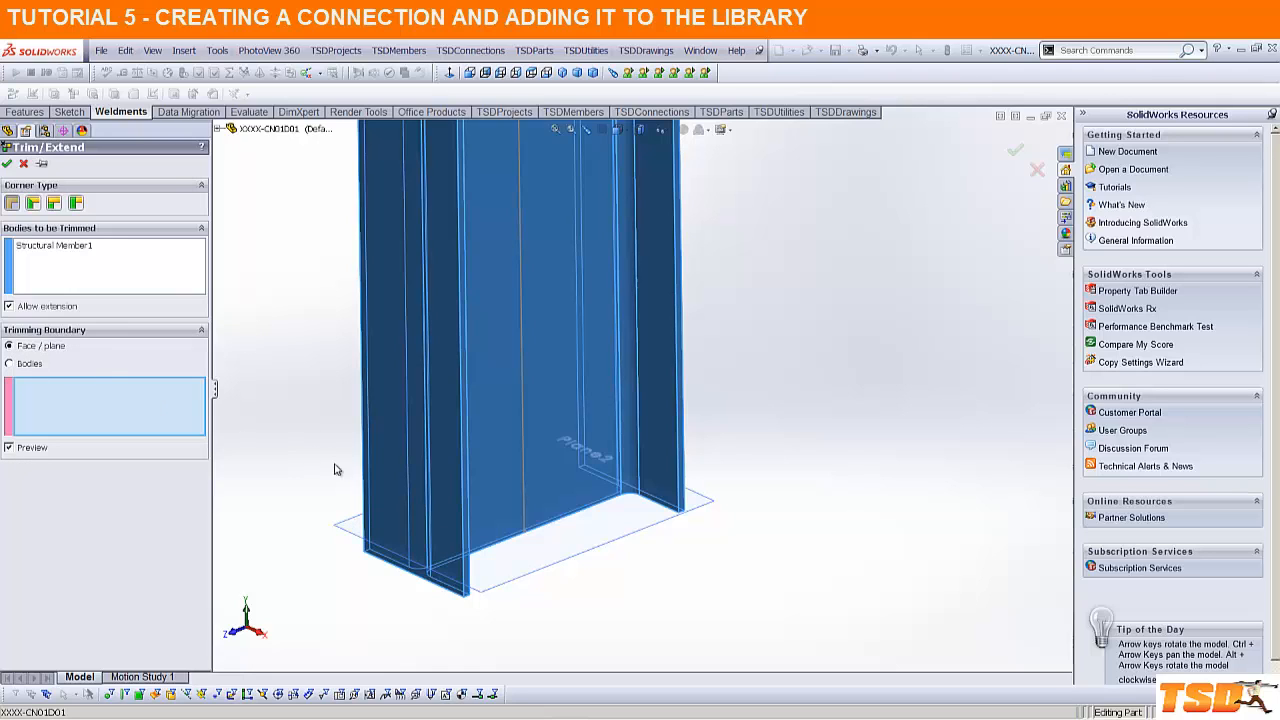
pyautogui.click(358, 535)
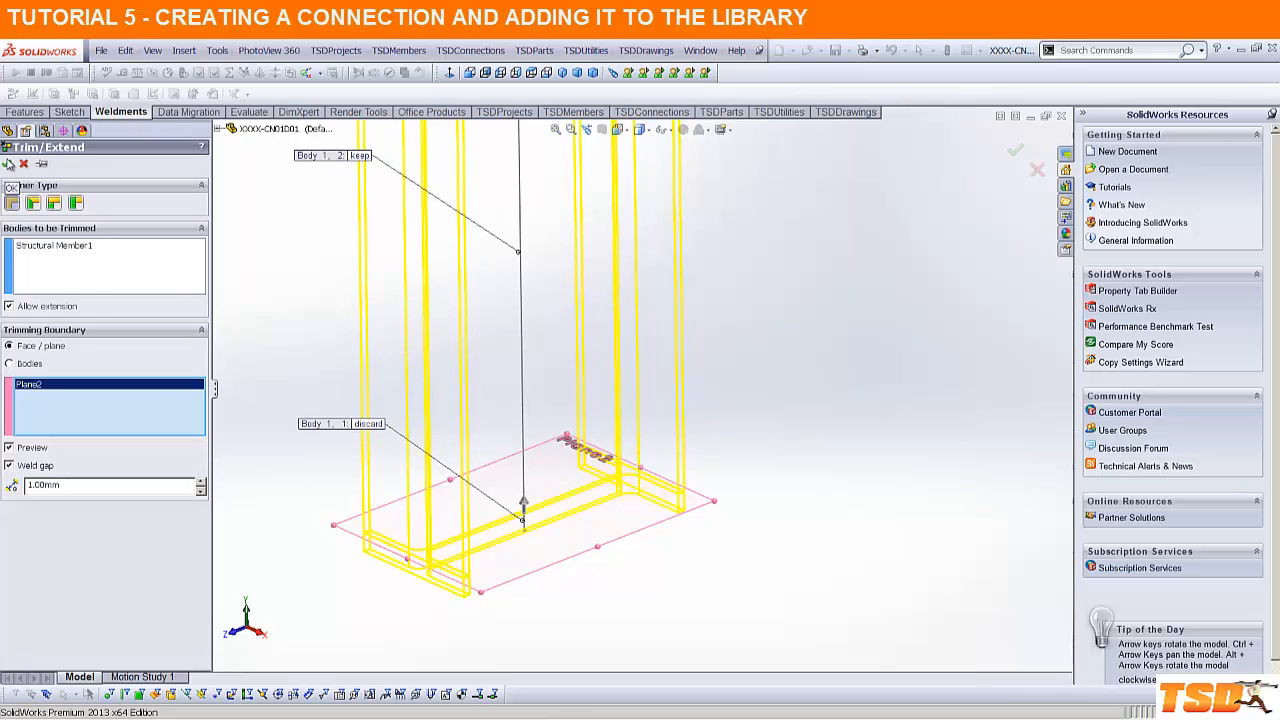
pyautogui.click(7, 163)
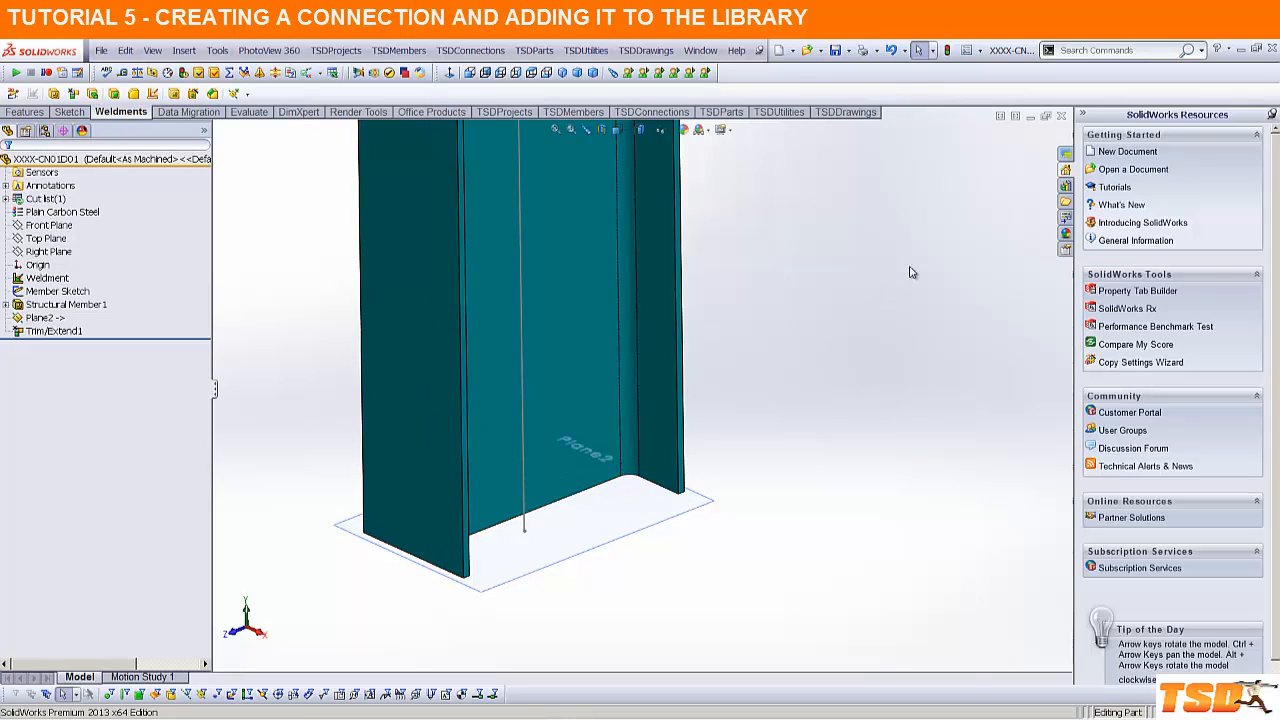
pyautogui.click(1061, 117)
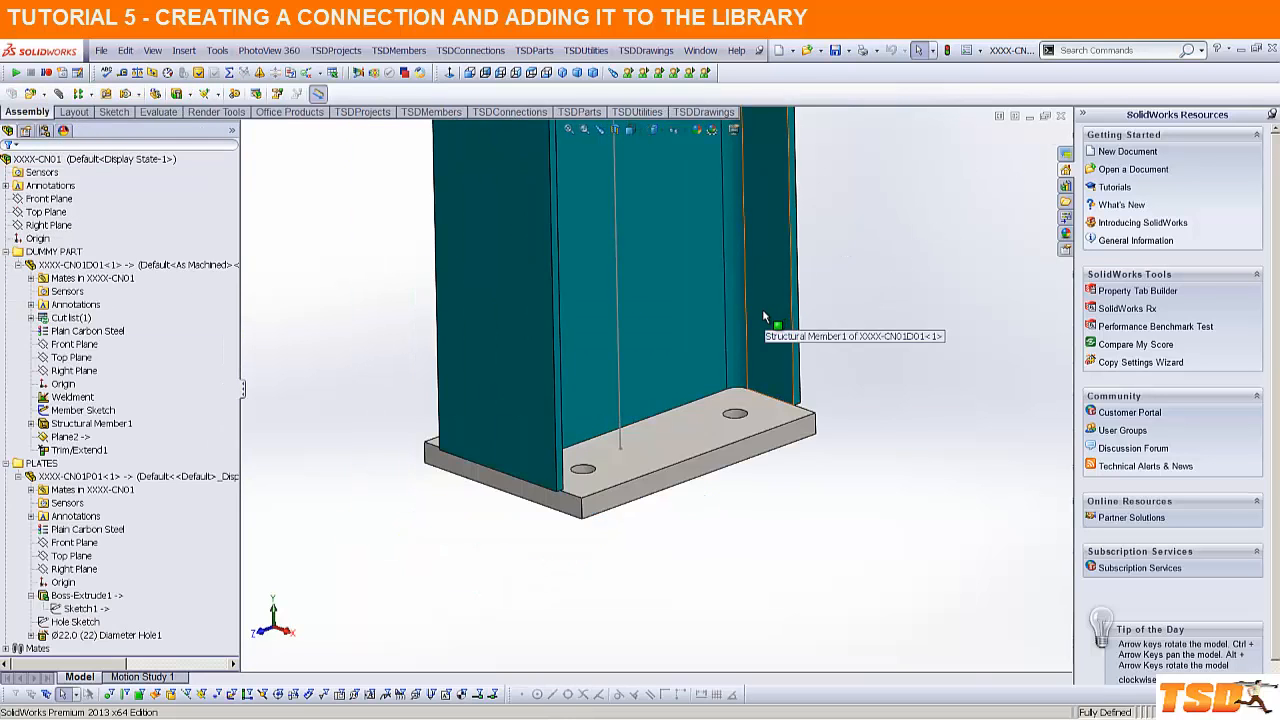
# Step: Set the base plate's extrusion thickness to 100 mm and rebuild the assembly to test the trimmed member
pyautogui.moveTo(664, 365); pyautogui.dragTo(649, 383, button='middle')
pyautogui.doubleClick(660, 453)
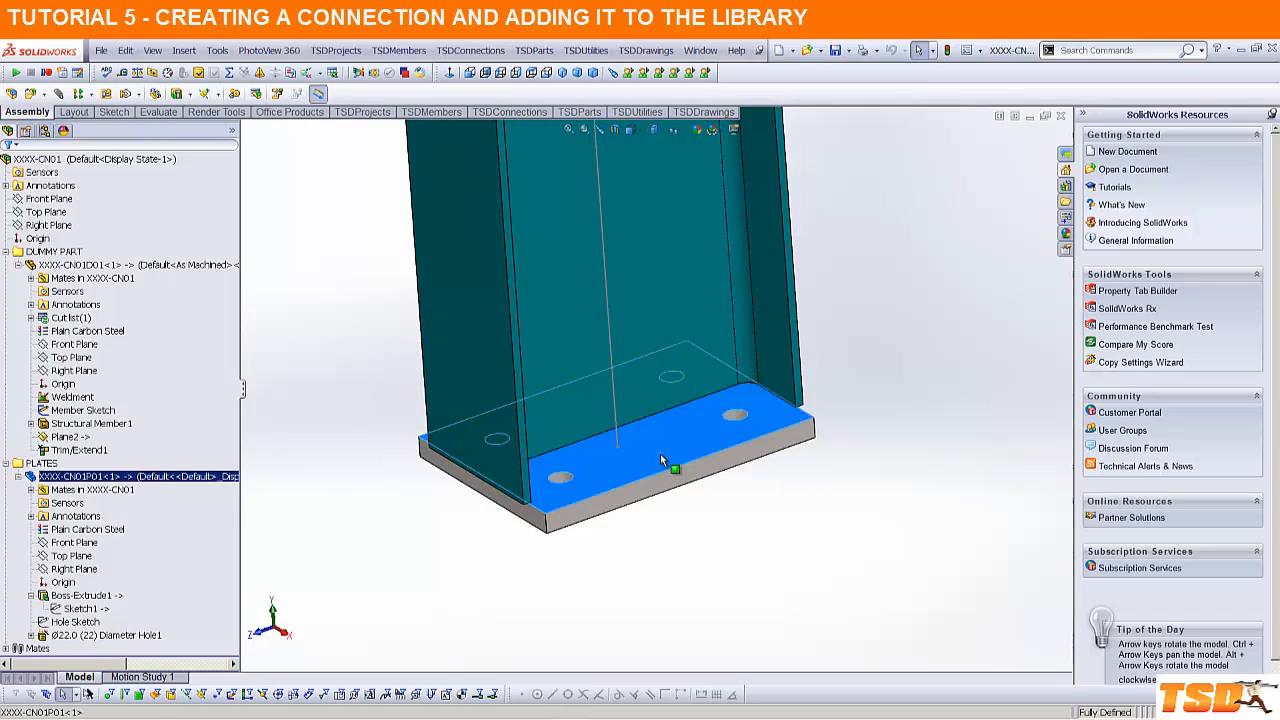
pyautogui.scroll(-3, 652, 444)
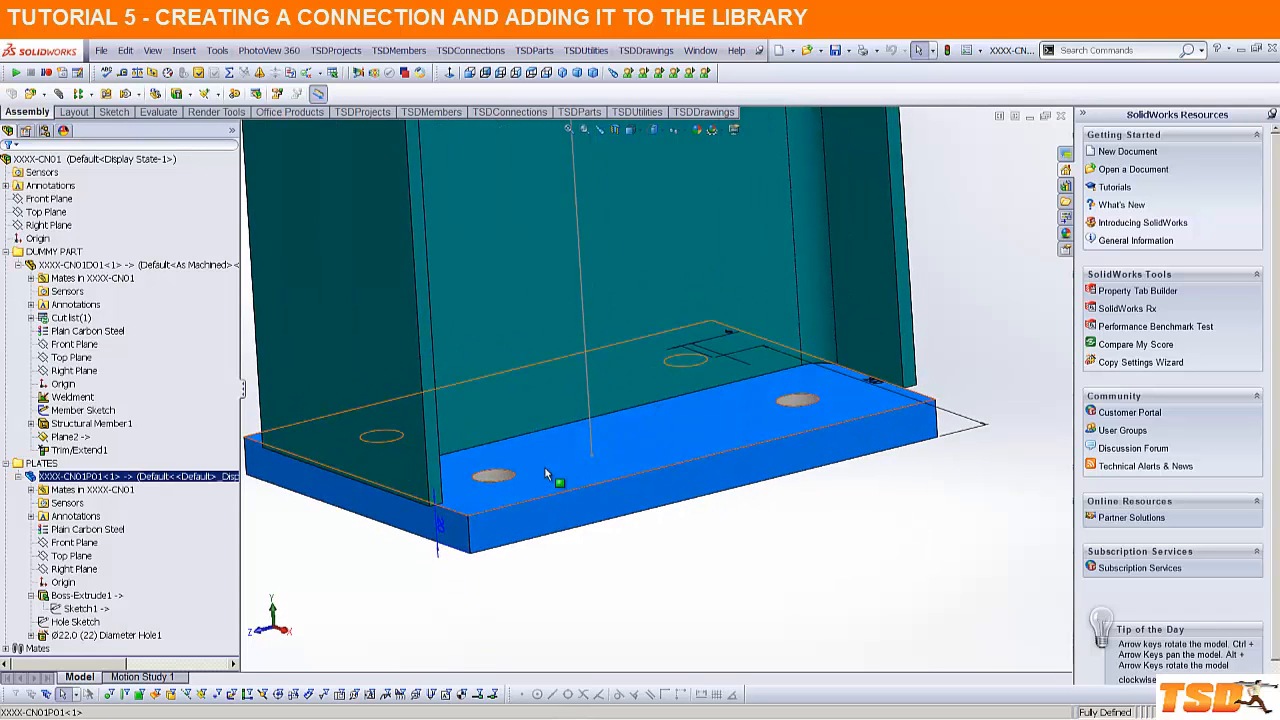
pyautogui.doubleClick(438, 548)
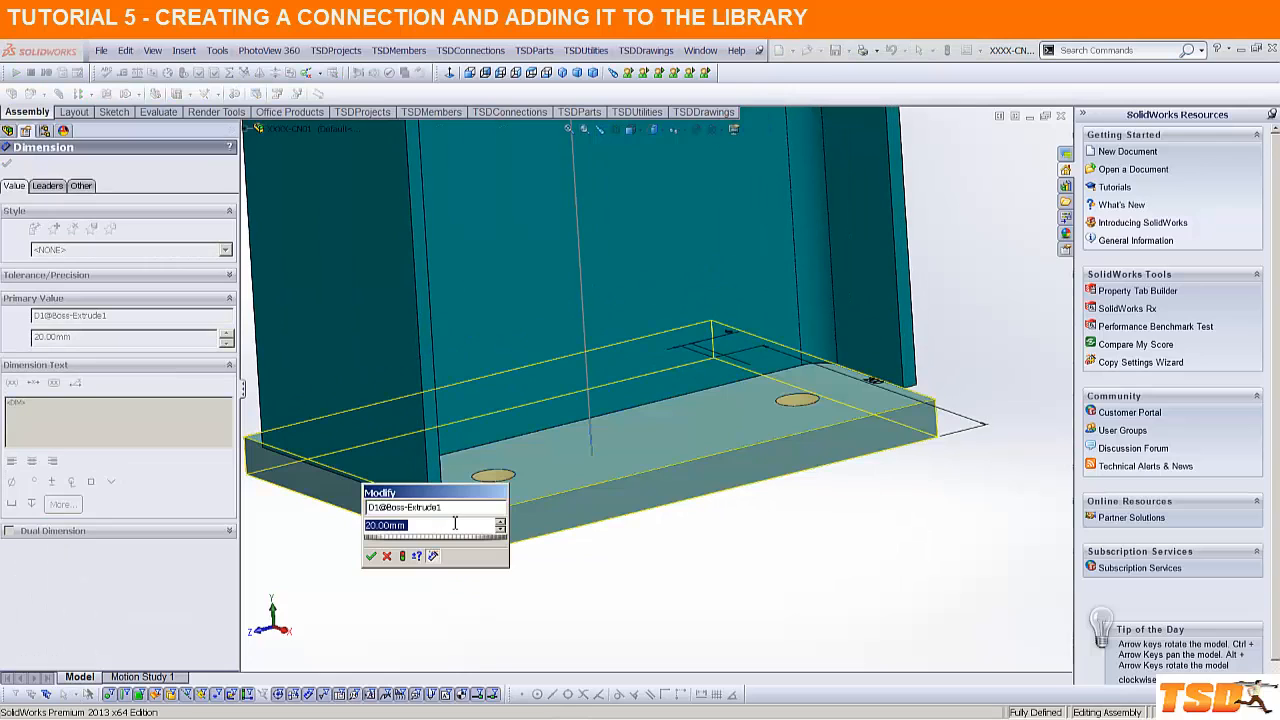
pyautogui.write('100')
pyautogui.press('Return')
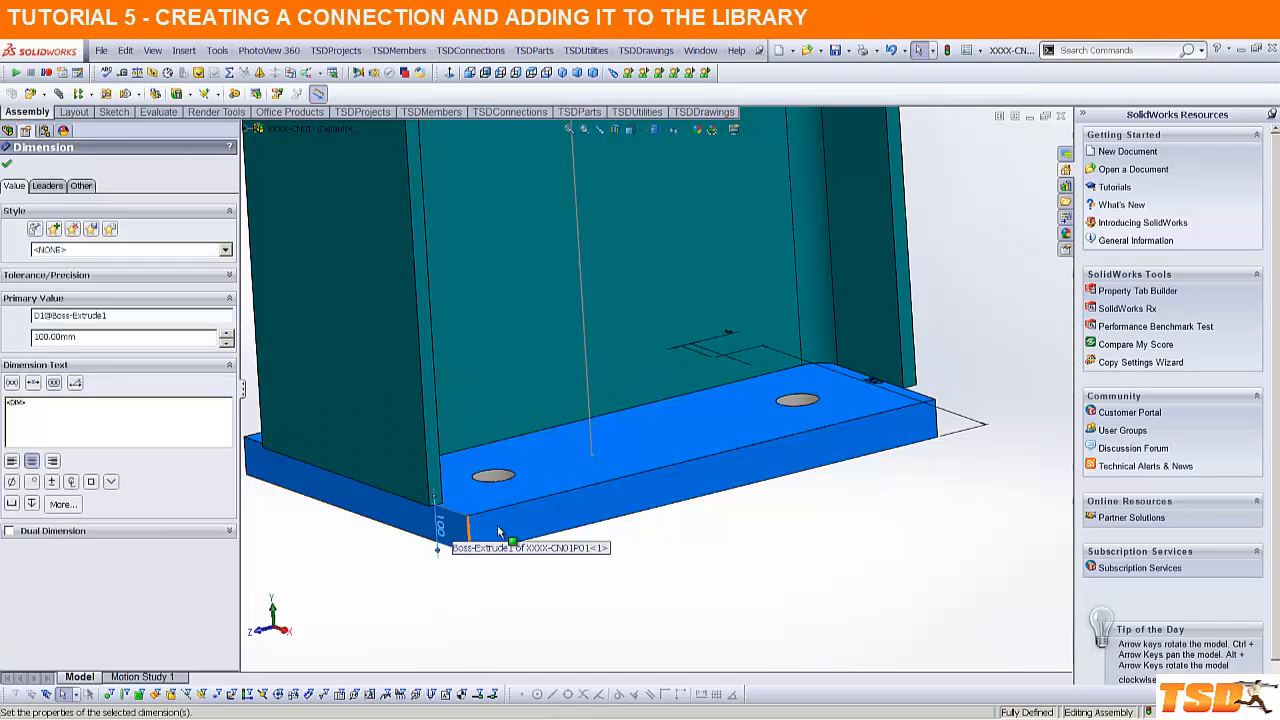
pyautogui.click(622, 534)
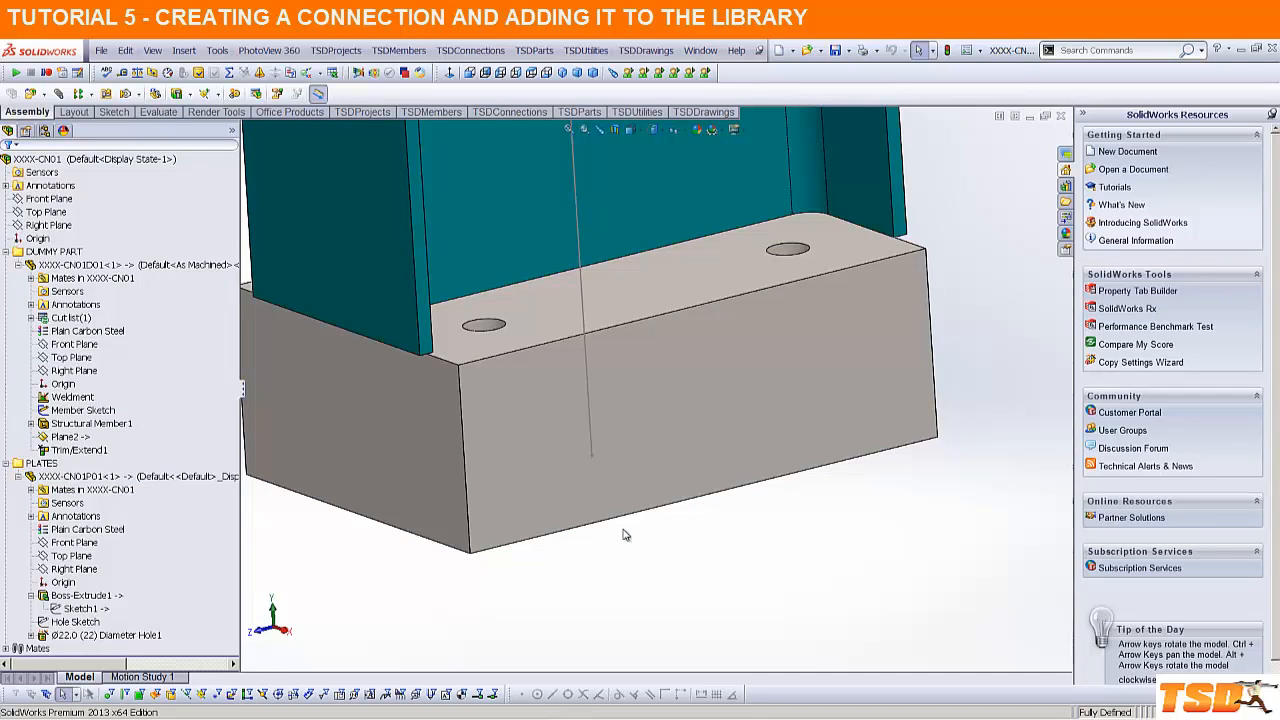
# Step: Set the base plate's thickness back to 20 mm and rebuild the assembly
pyautogui.click(535, 438)
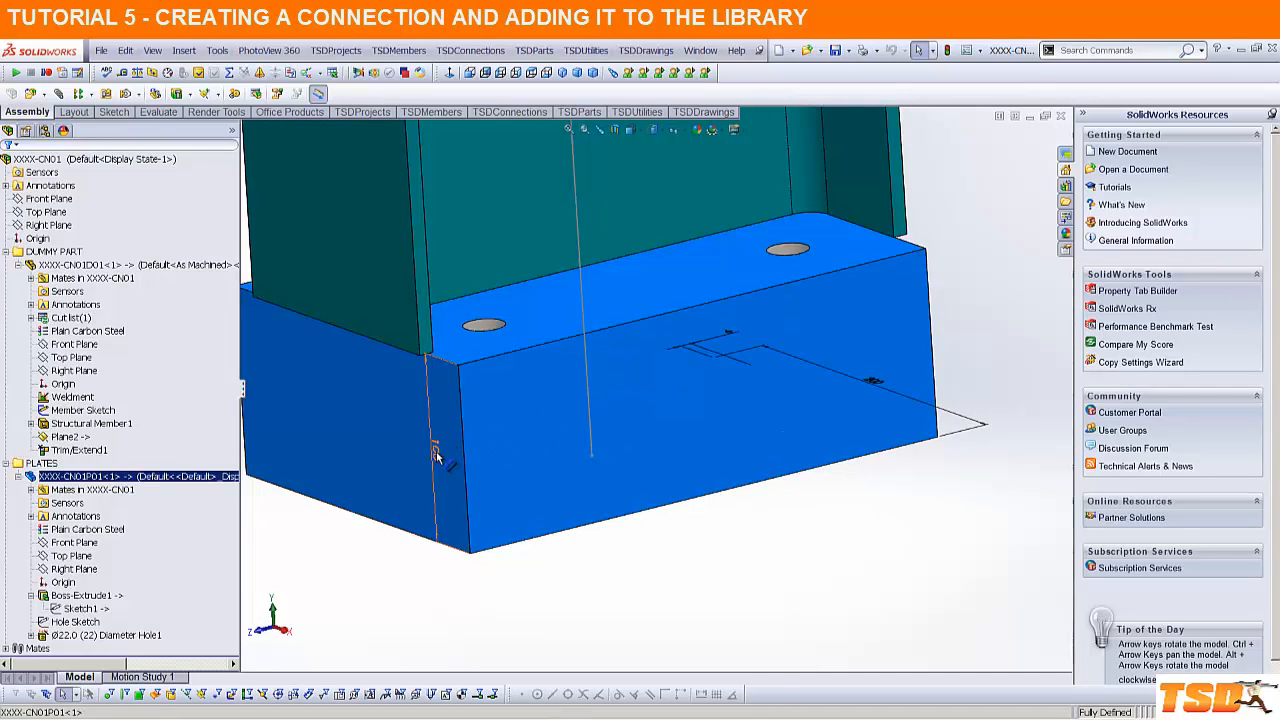
pyautogui.doubleClick(437, 455)
pyautogui.press('Escape')
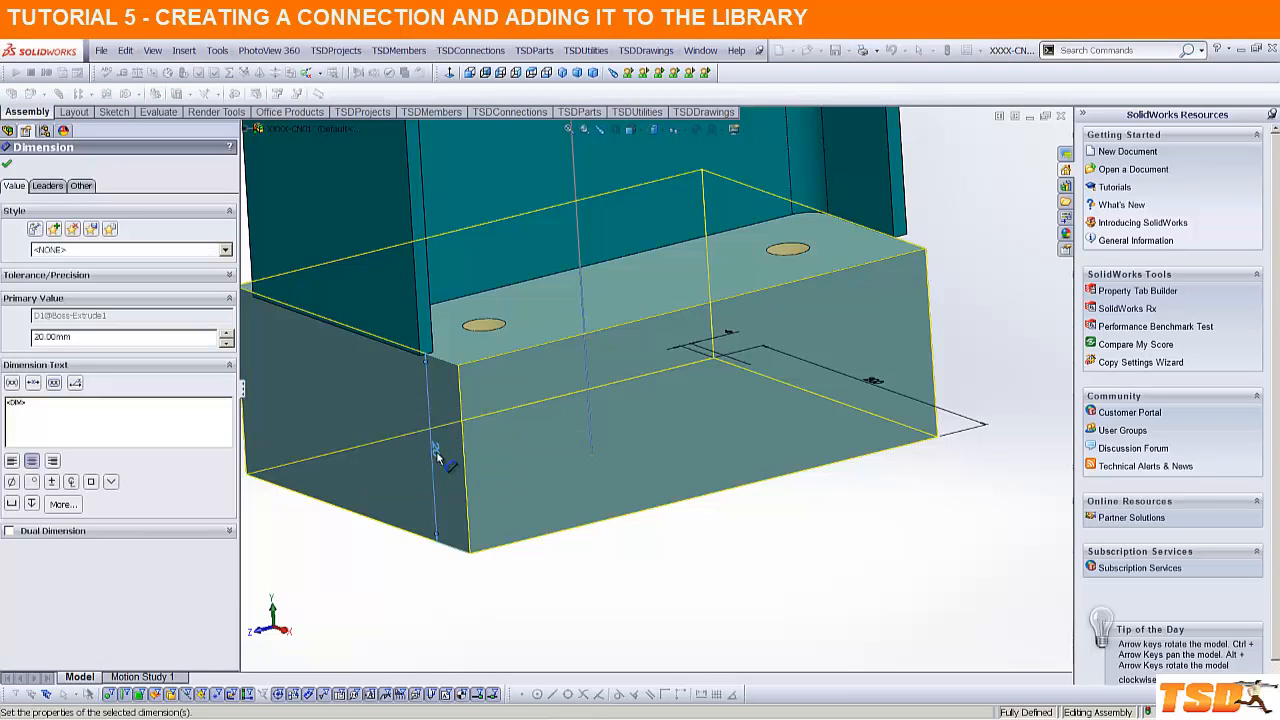
pyautogui.scroll(3, 638, 358)
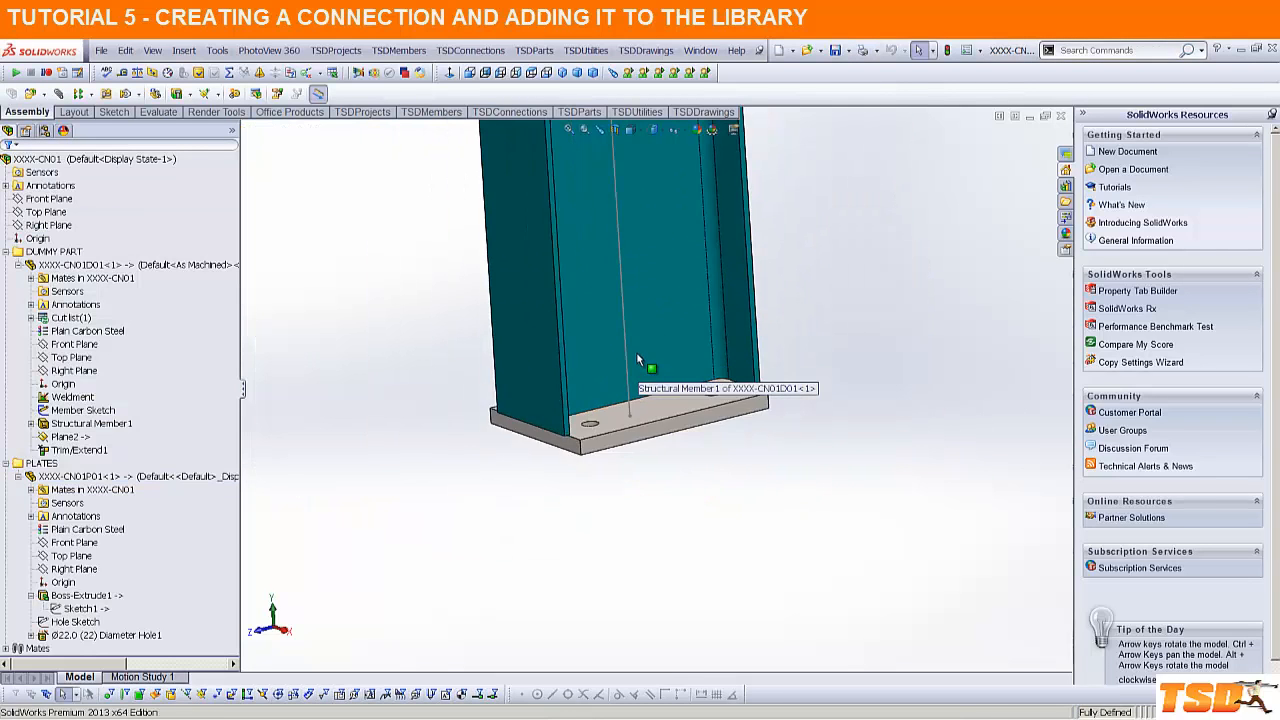
# Step: Collapse the dummy member and base plate components in the assembly tree
pyautogui.scroll(3, 638, 360)
pyautogui.moveTo(638, 360); pyautogui.dragTo(705, 400, button='middle')
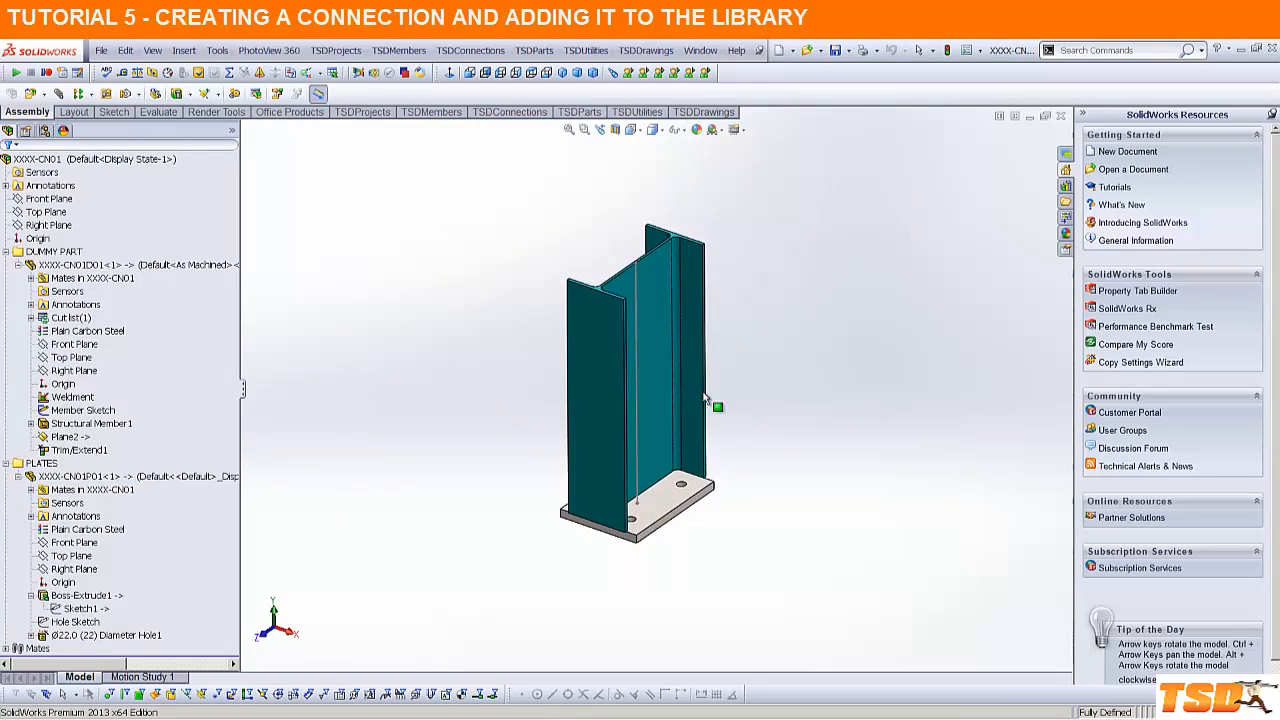
pyautogui.click(23, 266)
pyautogui.click(19, 265)
pyautogui.click(19, 291)
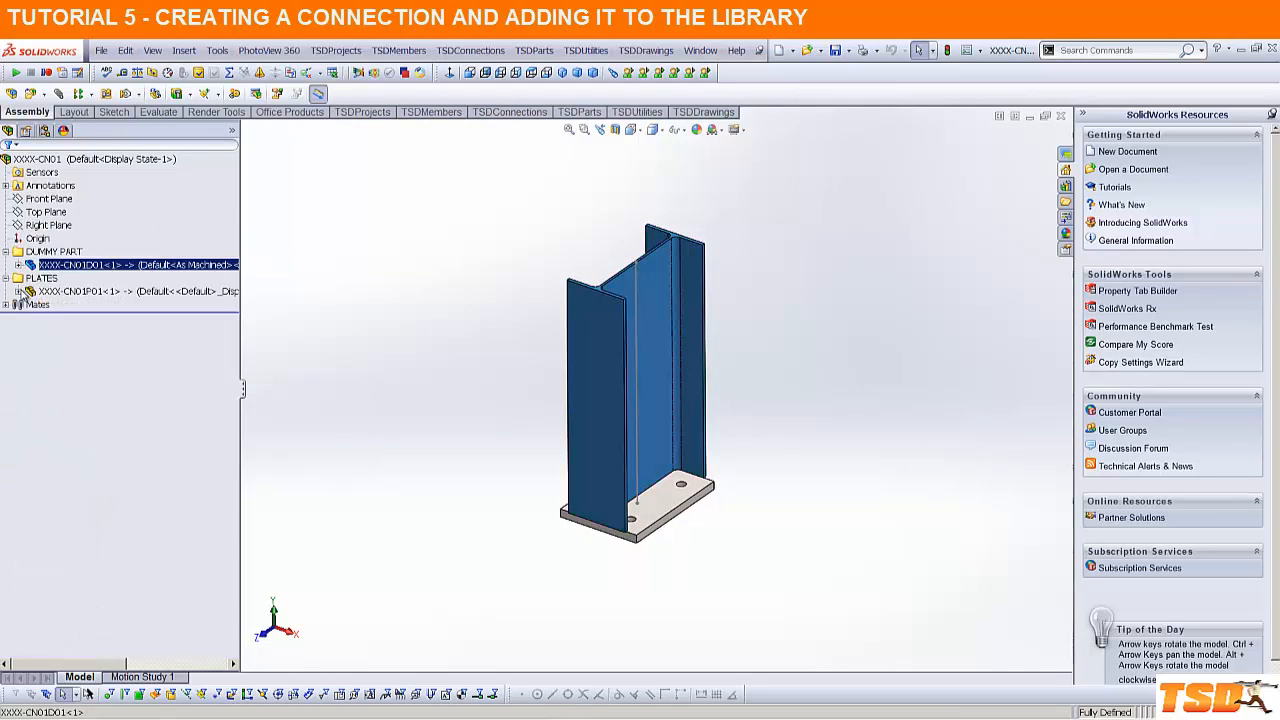
pyautogui.click(449, 303)
pyautogui.scroll(-2, 694, 350)
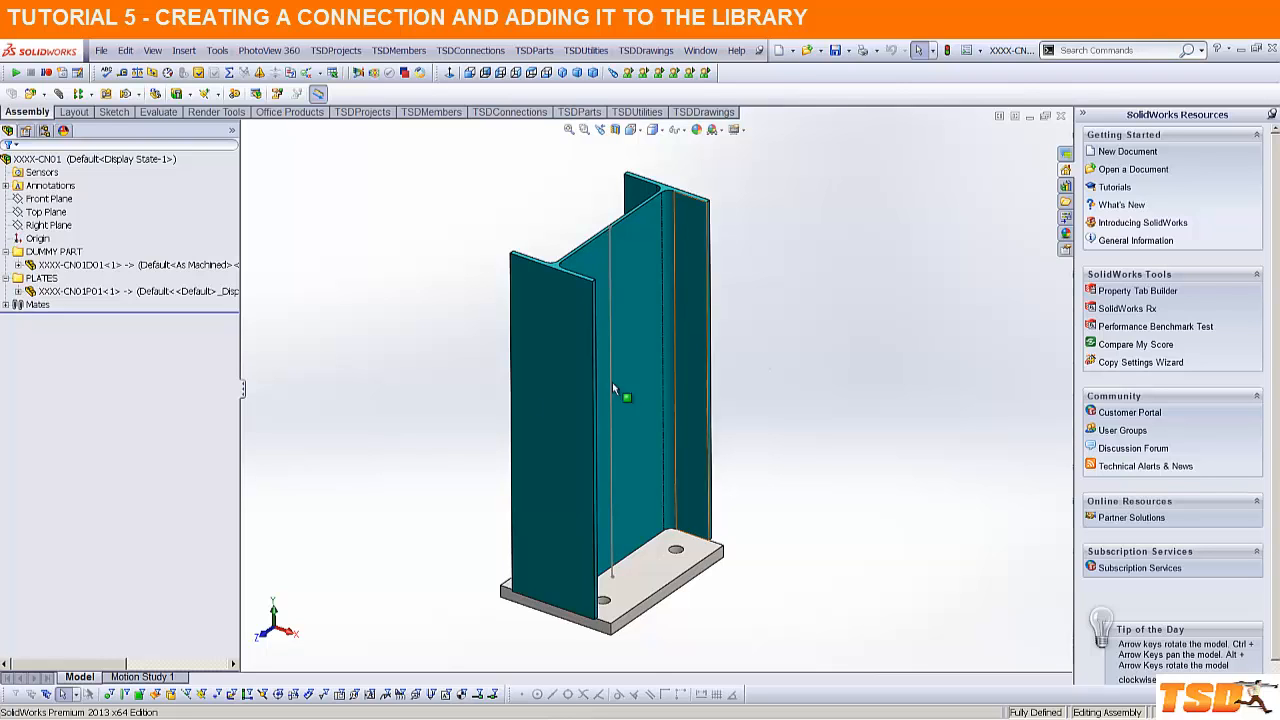
# Step: Open the folder C:\The Steel Detailer\Fasteners in a new file explorer window
pyautogui.click(125, 718)
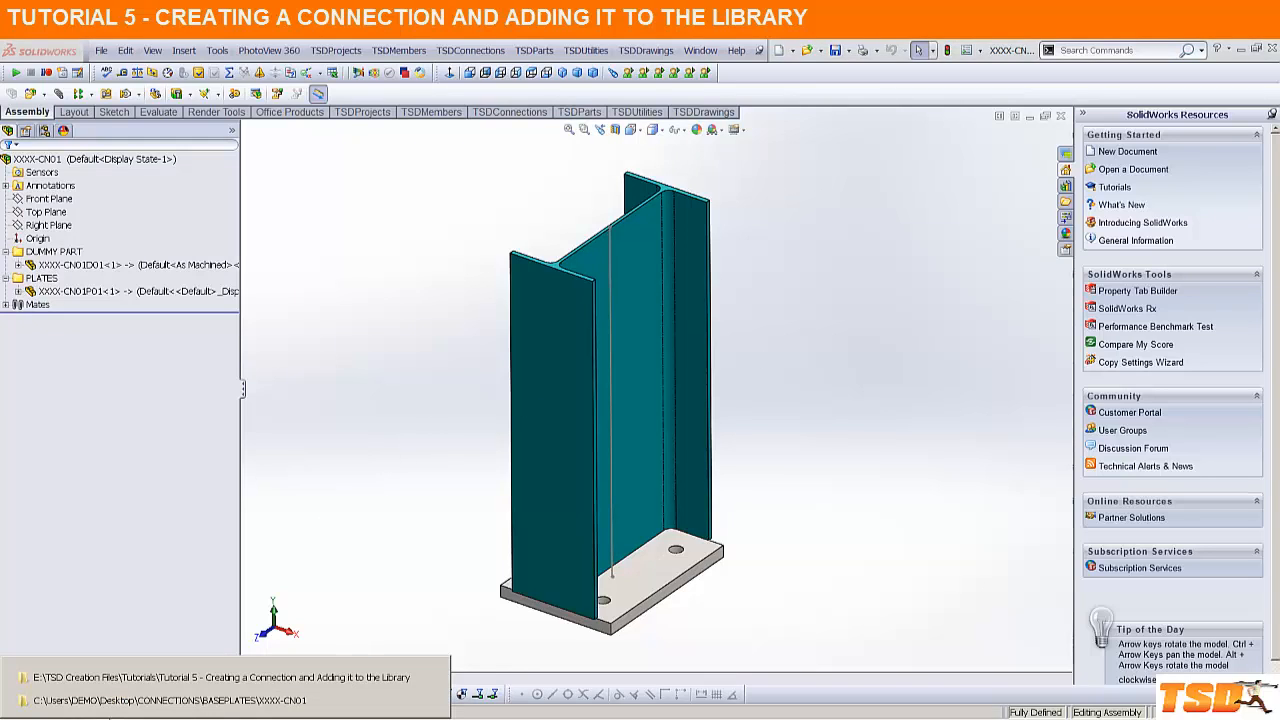
pyautogui.press('super+e')
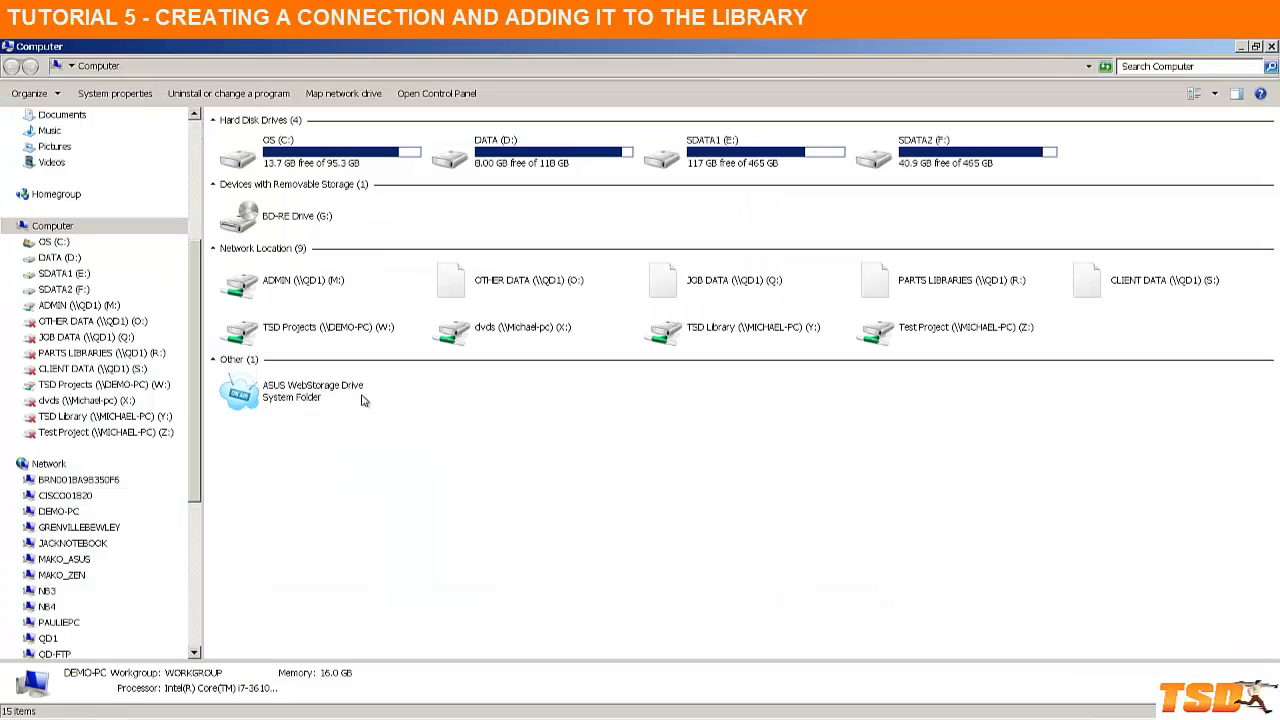
pyautogui.click(71, 244)
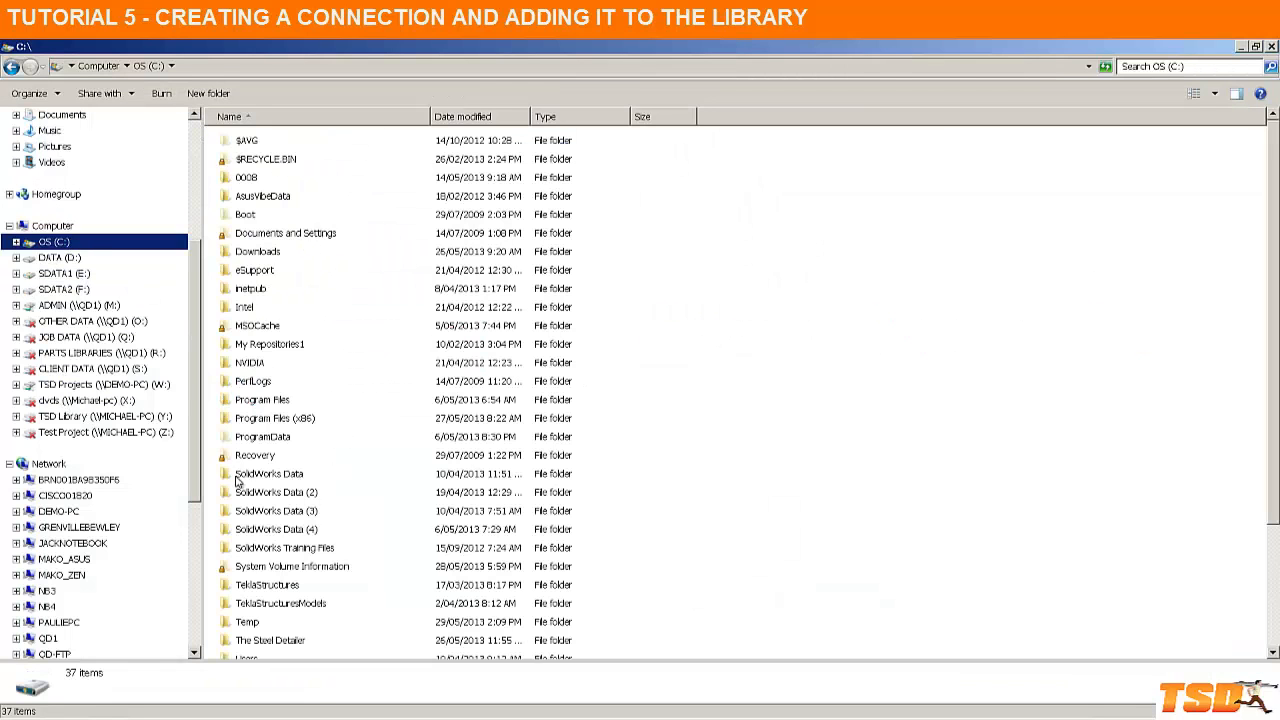
pyautogui.doubleClick(277, 640)
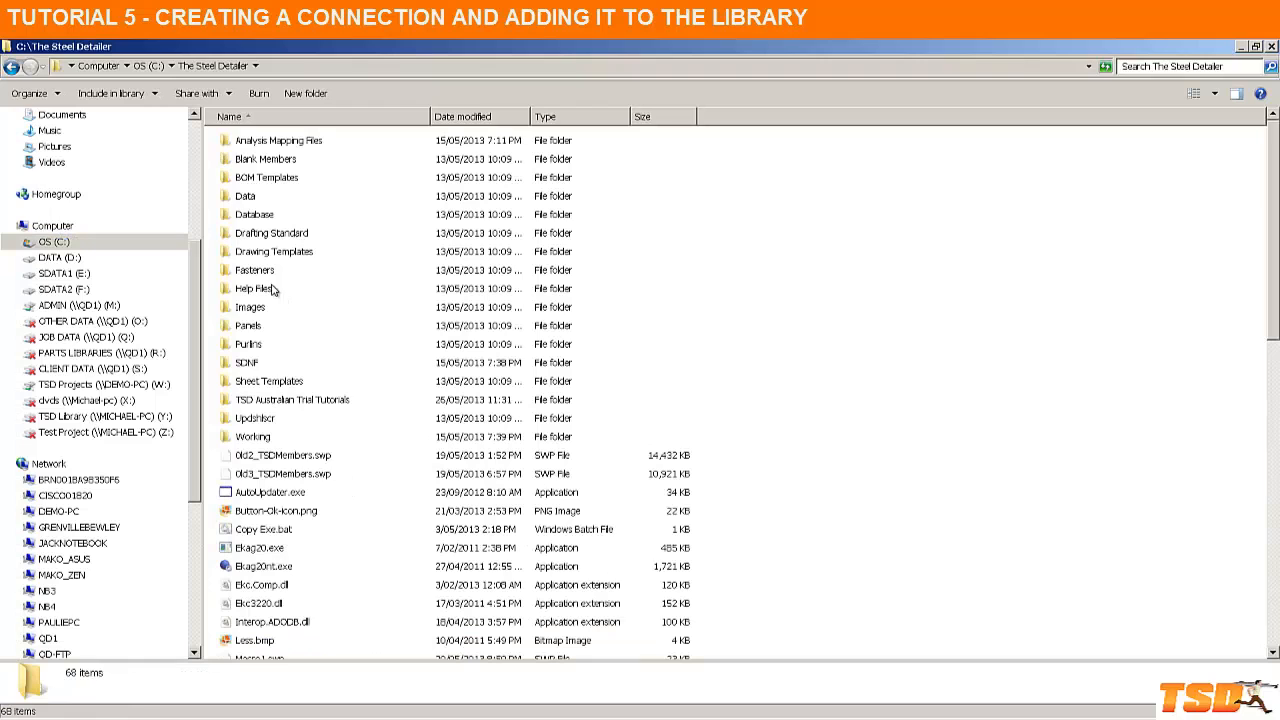
pyautogui.doubleClick(262, 270)
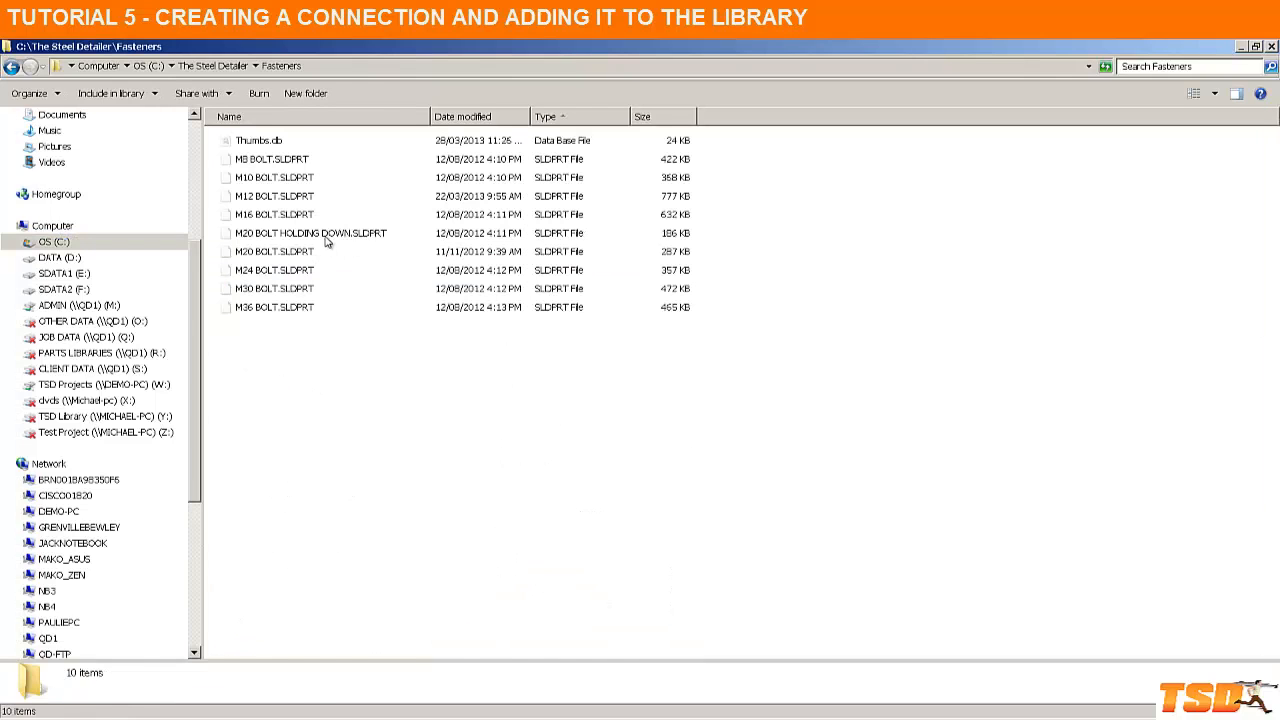
# Step: Insert M20 BOLT HOLDING DOWN.SLDPRT into the assembly beside the column, and close the file explorer
pyautogui.click(326, 236)
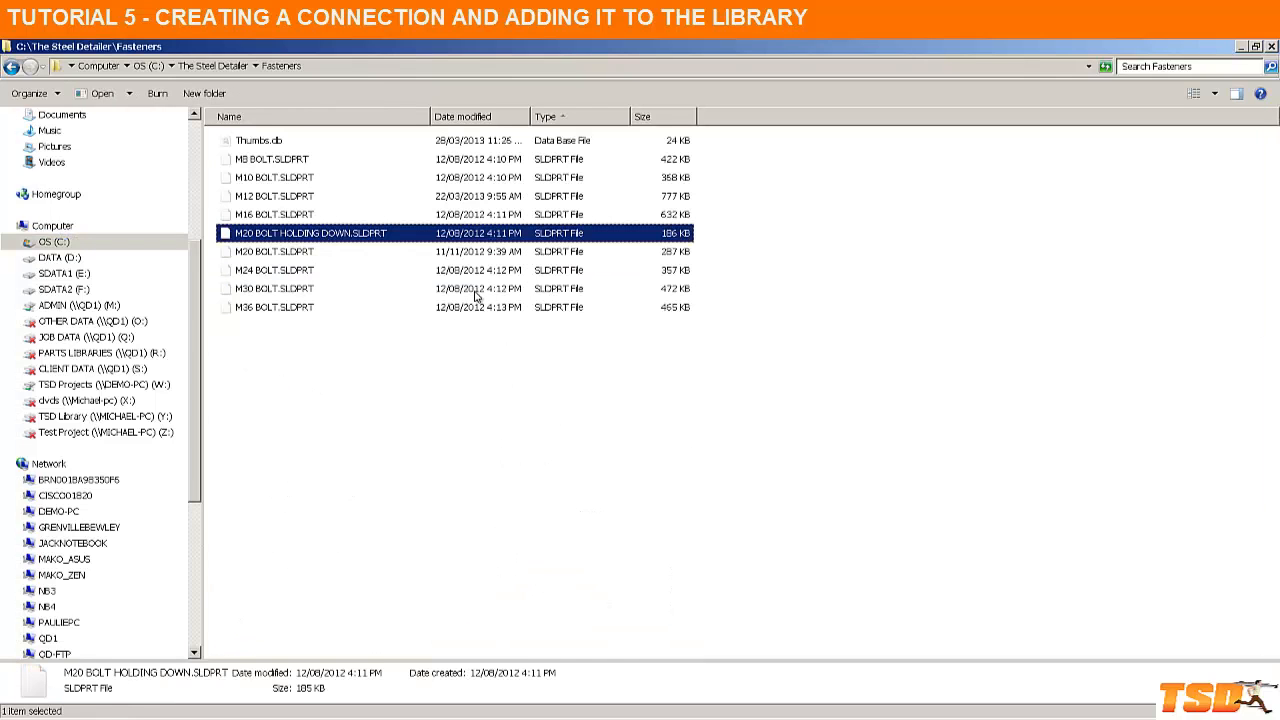
pyautogui.click(1256, 47)
pyautogui.moveTo(518, 234); pyautogui.dragTo(778, 545)
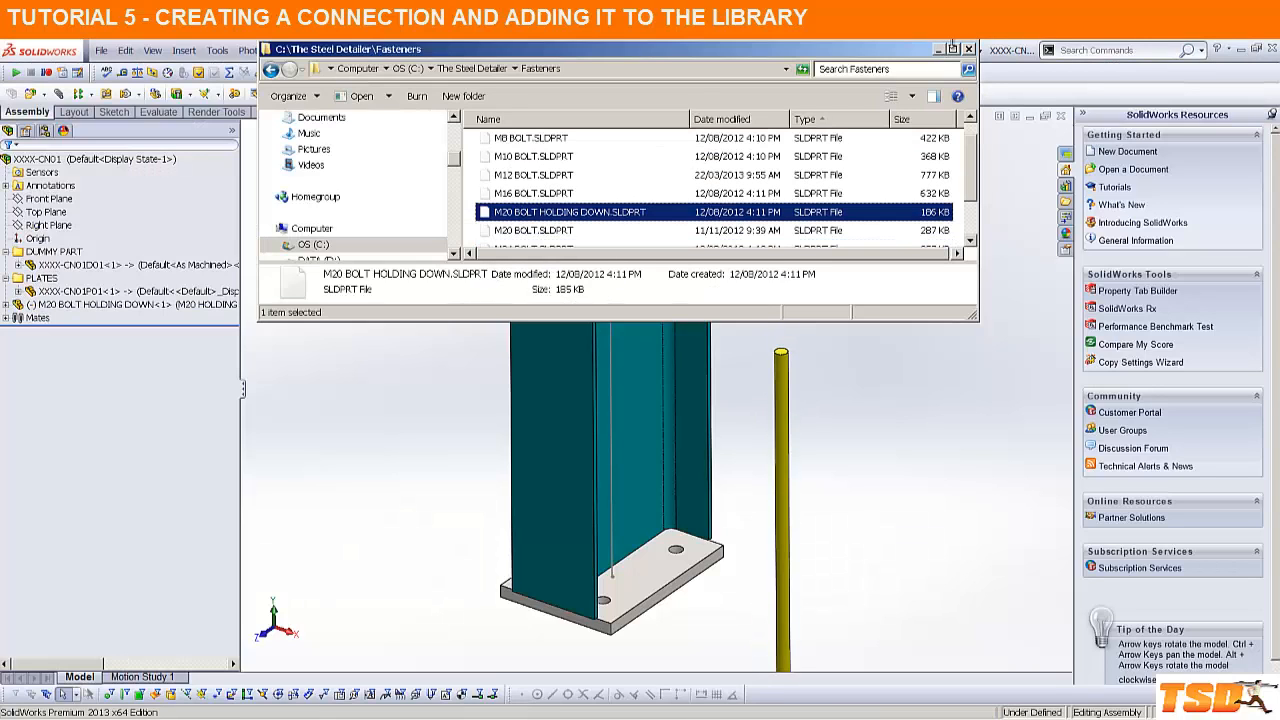
pyautogui.click(967, 49)
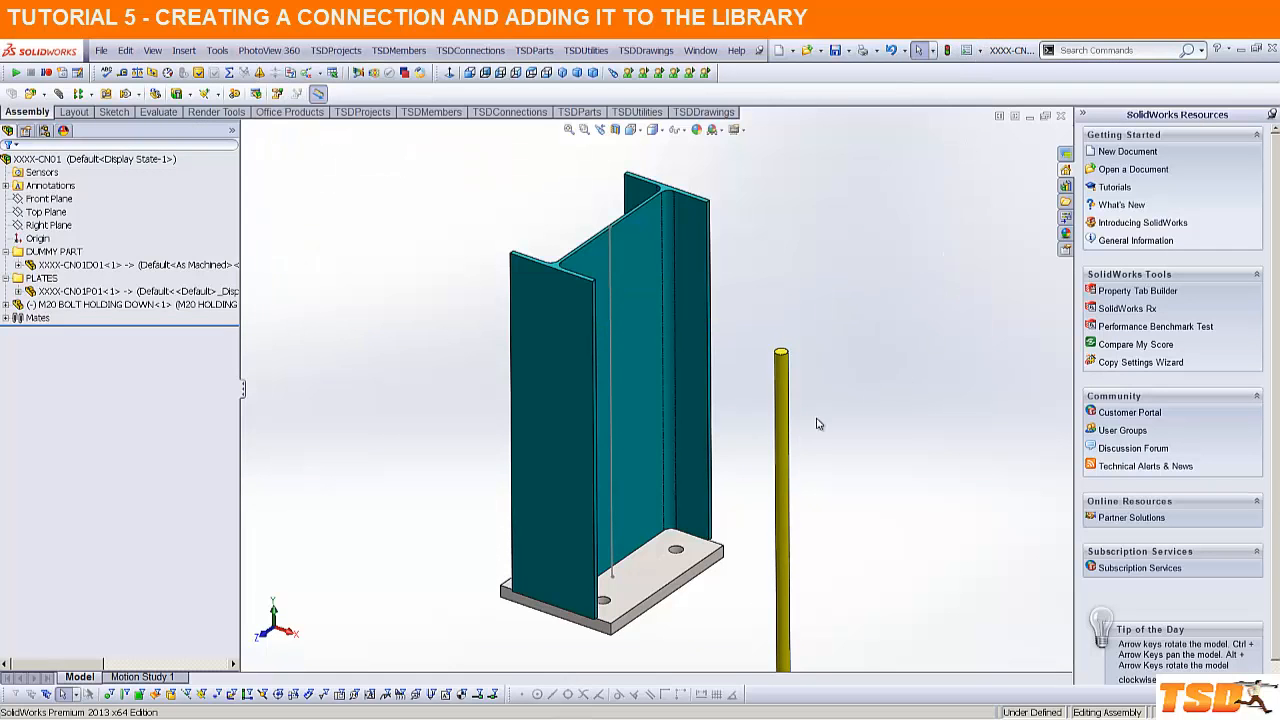
# Step: Move the holding down bolt closer to the hole at the far end of the base plate
pyautogui.scroll(4, 695, 454)
pyautogui.scroll(-5, 697, 458)
pyautogui.click(780, 280)
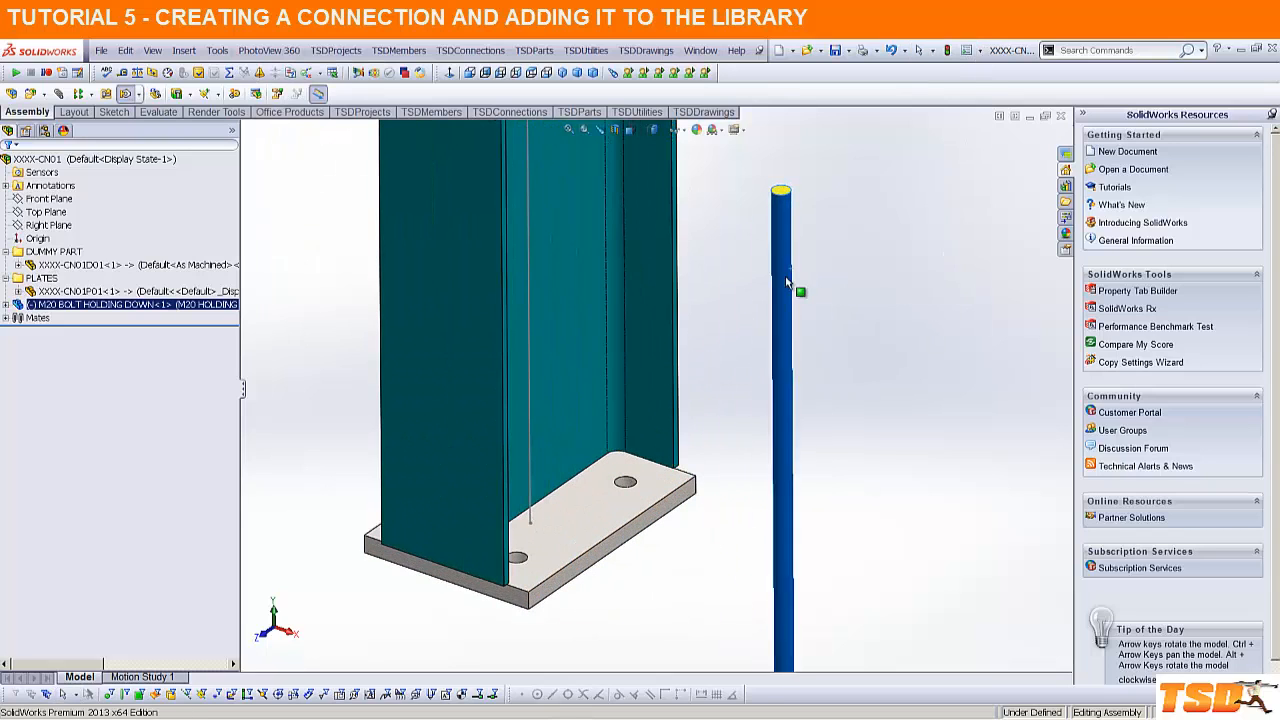
pyautogui.moveTo(780, 280); pyautogui.dragTo(724, 402)
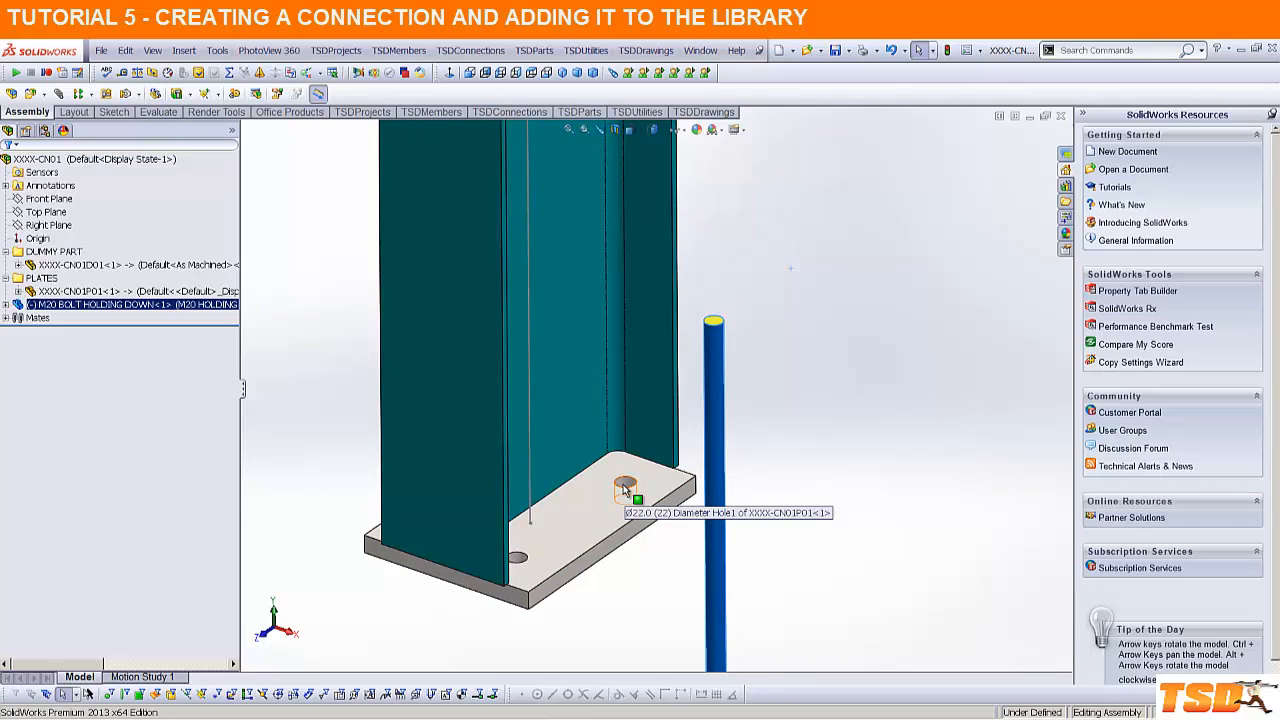
# Step: Add a concentric mate between the holding down bolt's shank and the base plate's far 22 mm hole
pyautogui.click(621, 486)
pyautogui.click(768, 496)
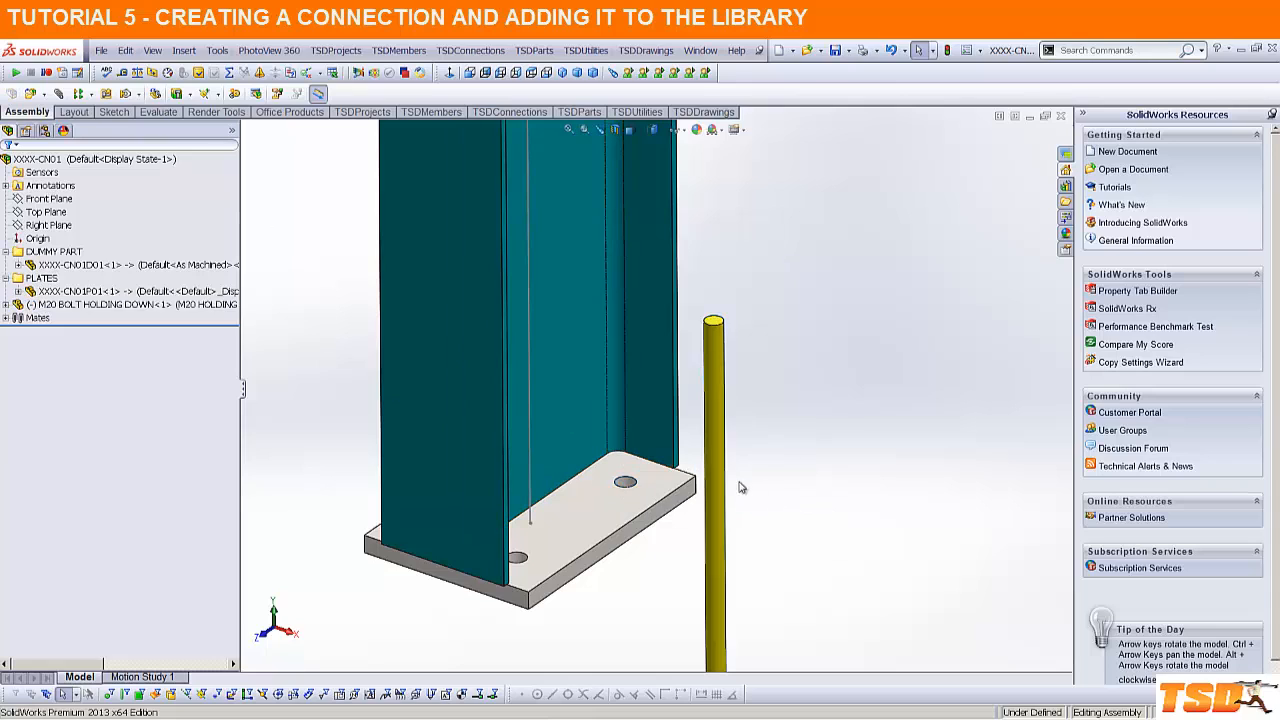
pyautogui.click(717, 481)
pyautogui.keyDown('ctrl'); pyautogui.click(624, 486); pyautogui.keyUp('ctrl')
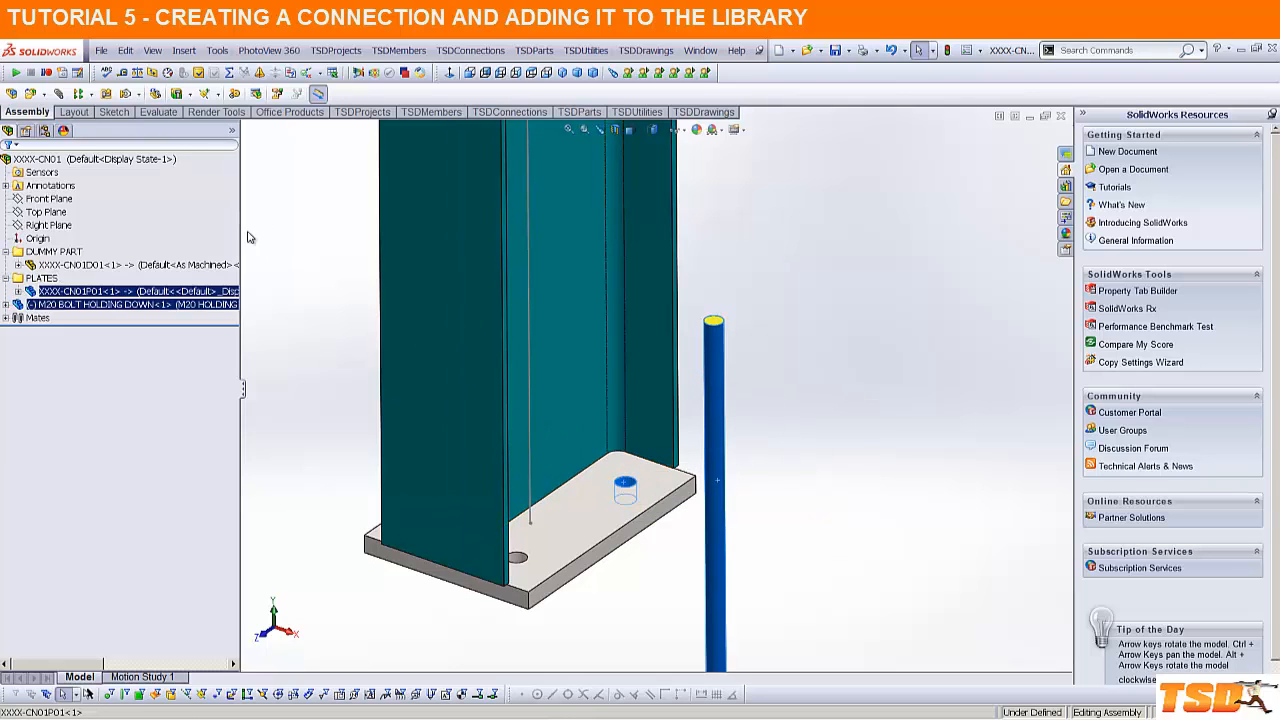
pyautogui.click(58, 93)
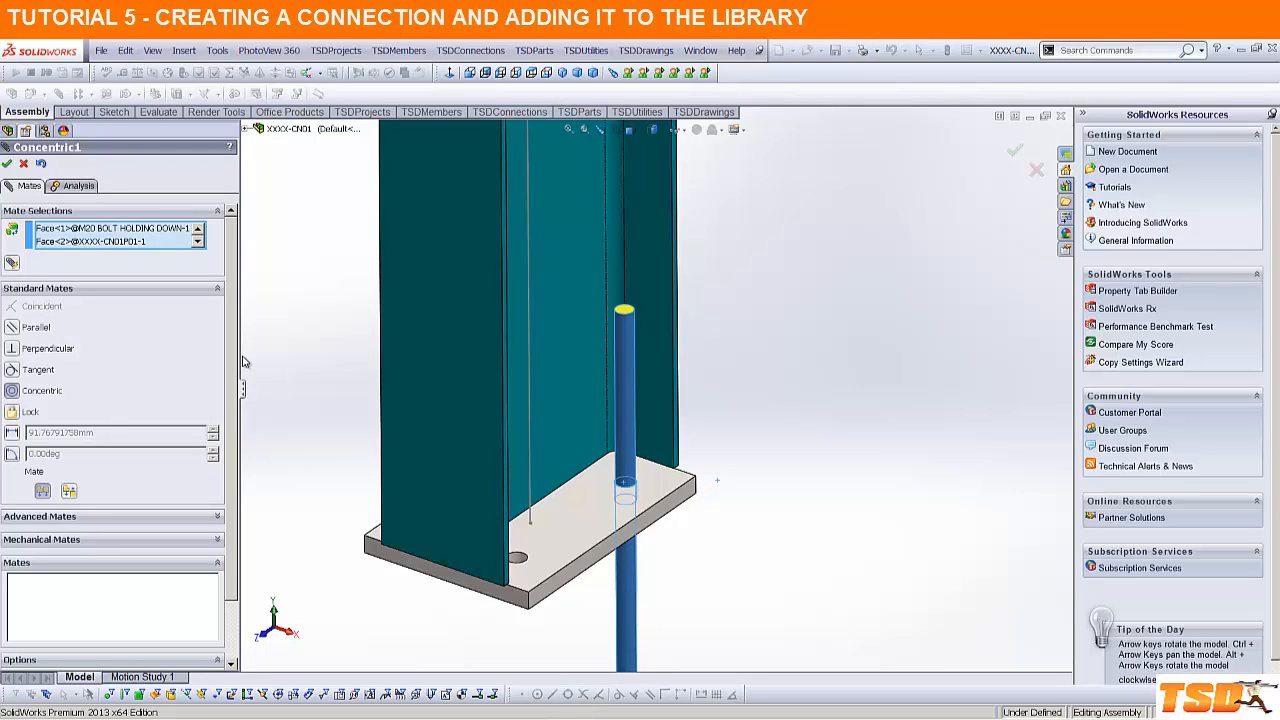
pyautogui.click(7, 163)
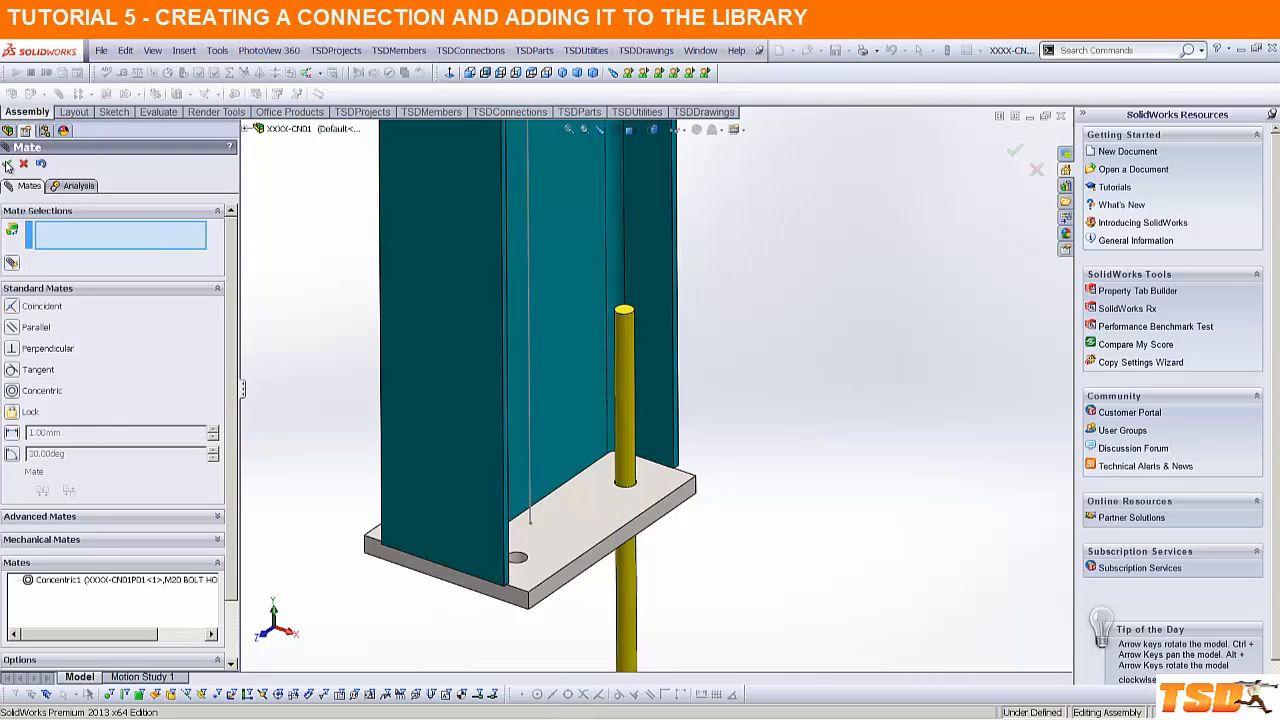
pyautogui.click(8, 165)
# Step: Mate the holding down bolt's Top Plane coincident with the assembly's Top Plane
pyautogui.click(7, 305)
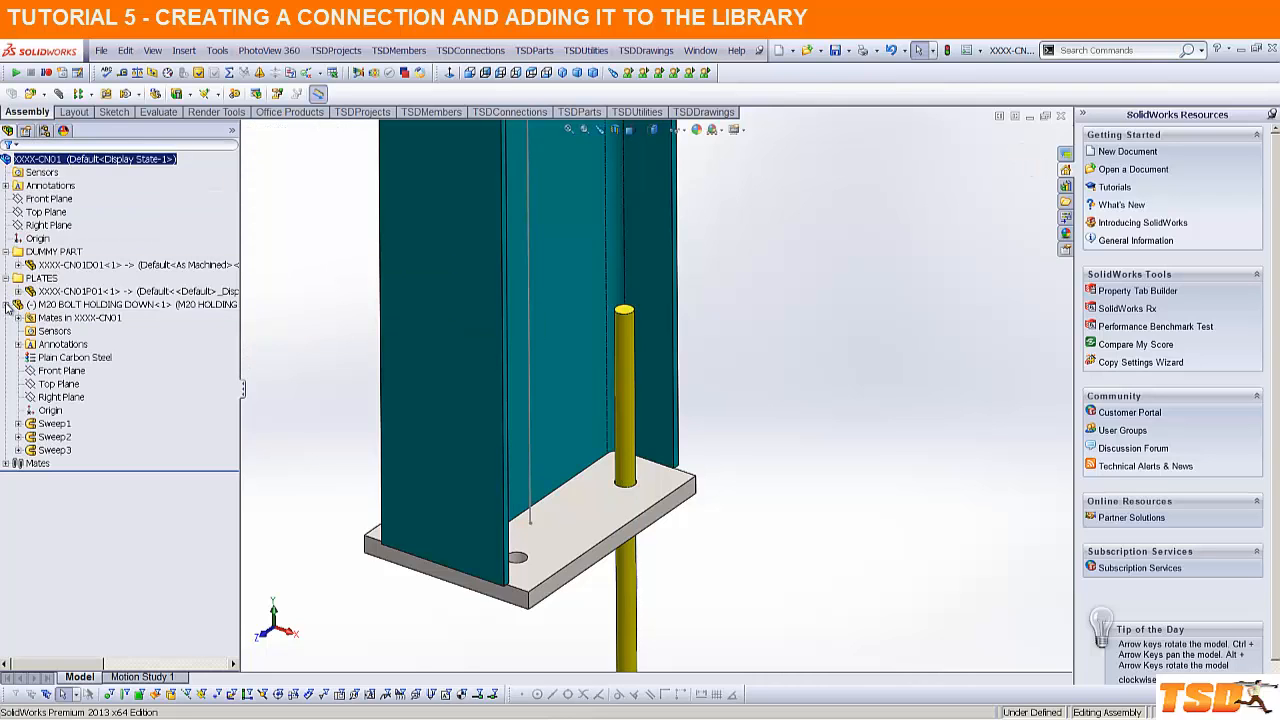
pyautogui.click(61, 371)
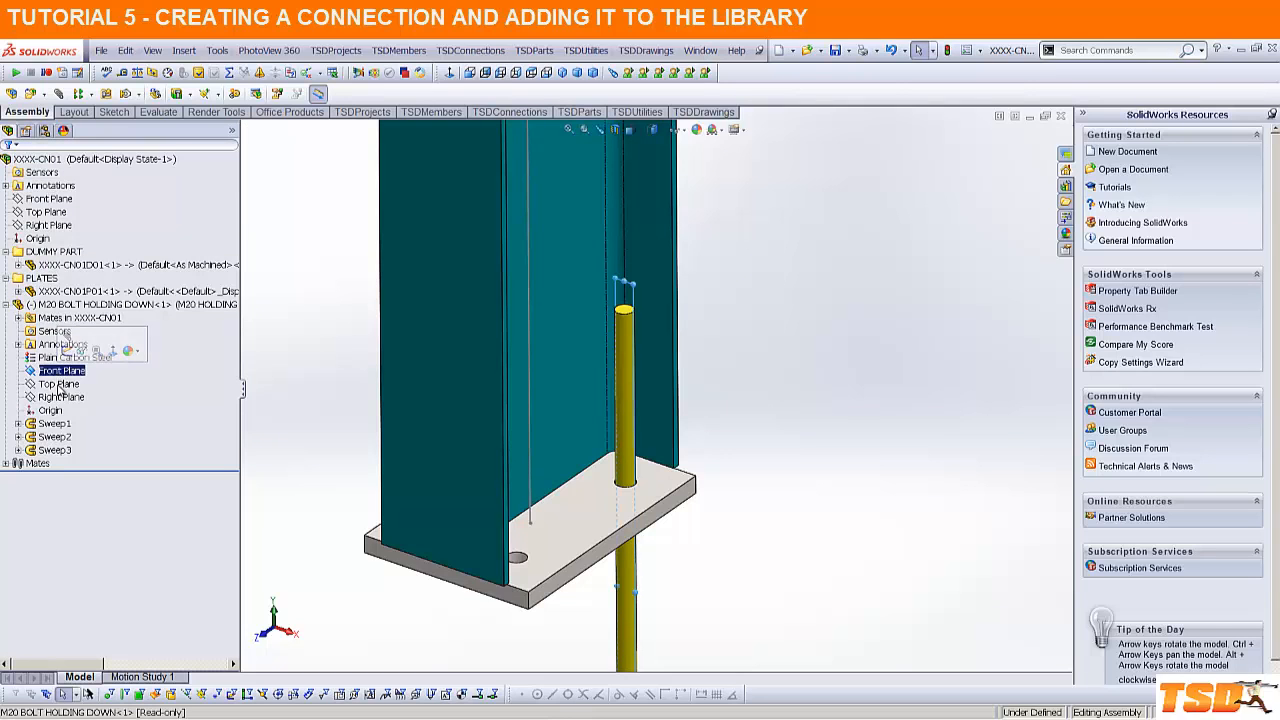
pyautogui.click(59, 385)
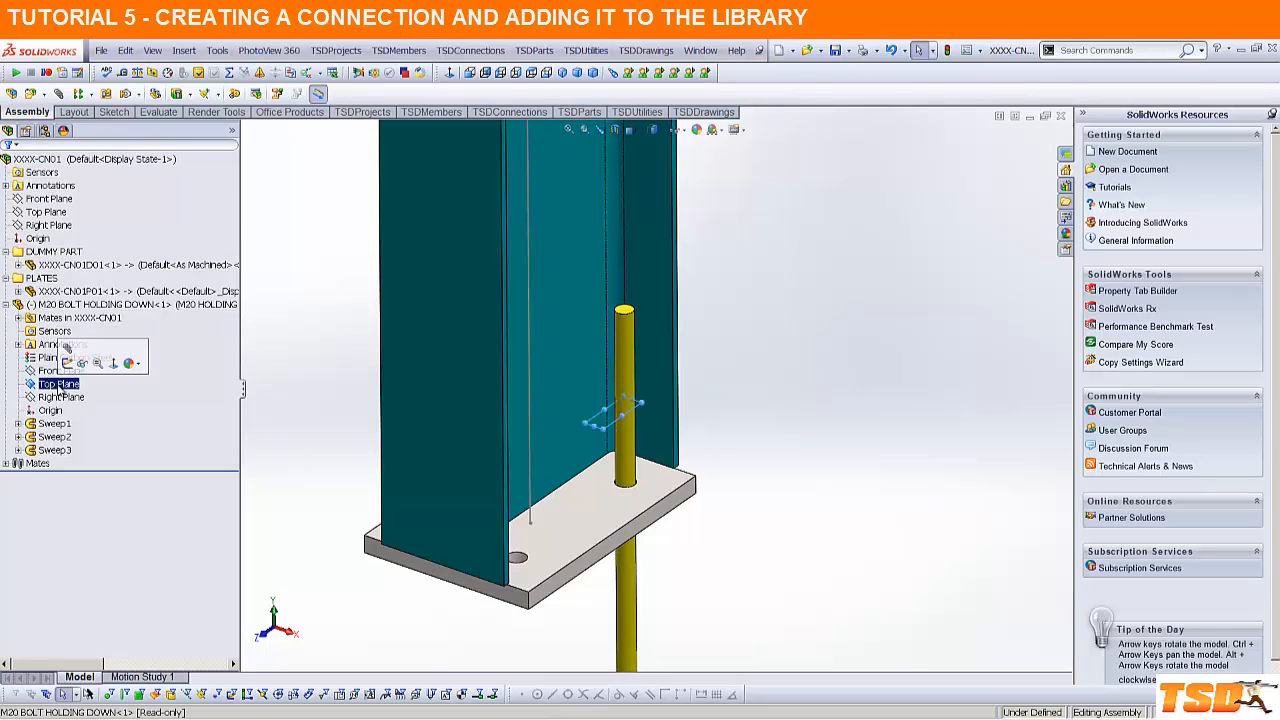
pyautogui.keyDown('ctrl'); pyautogui.click(46, 213); pyautogui.keyUp('ctrl')
pyautogui.click(59, 94)
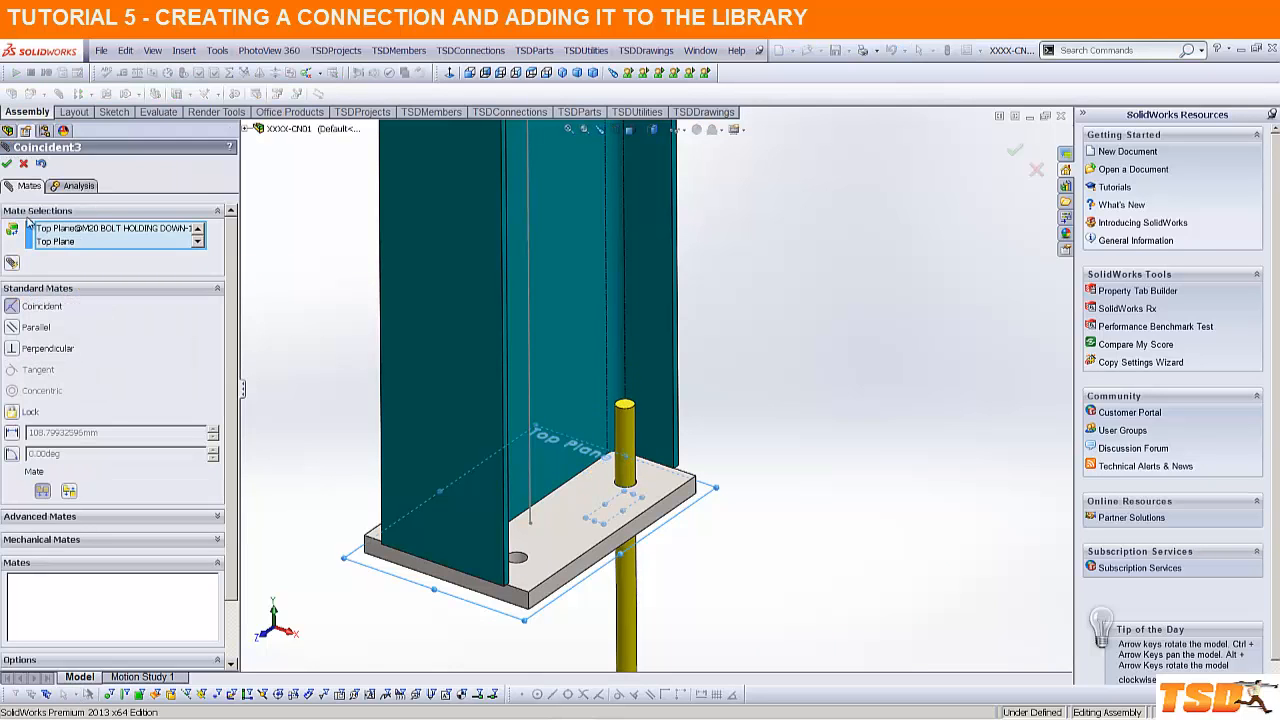
pyautogui.click(7, 163)
pyautogui.click(7, 163)
# Step: Rotate the holding down bolt about its own axis so its hook points outward from the plate's centre
pyautogui.scroll(4, 797, 508)
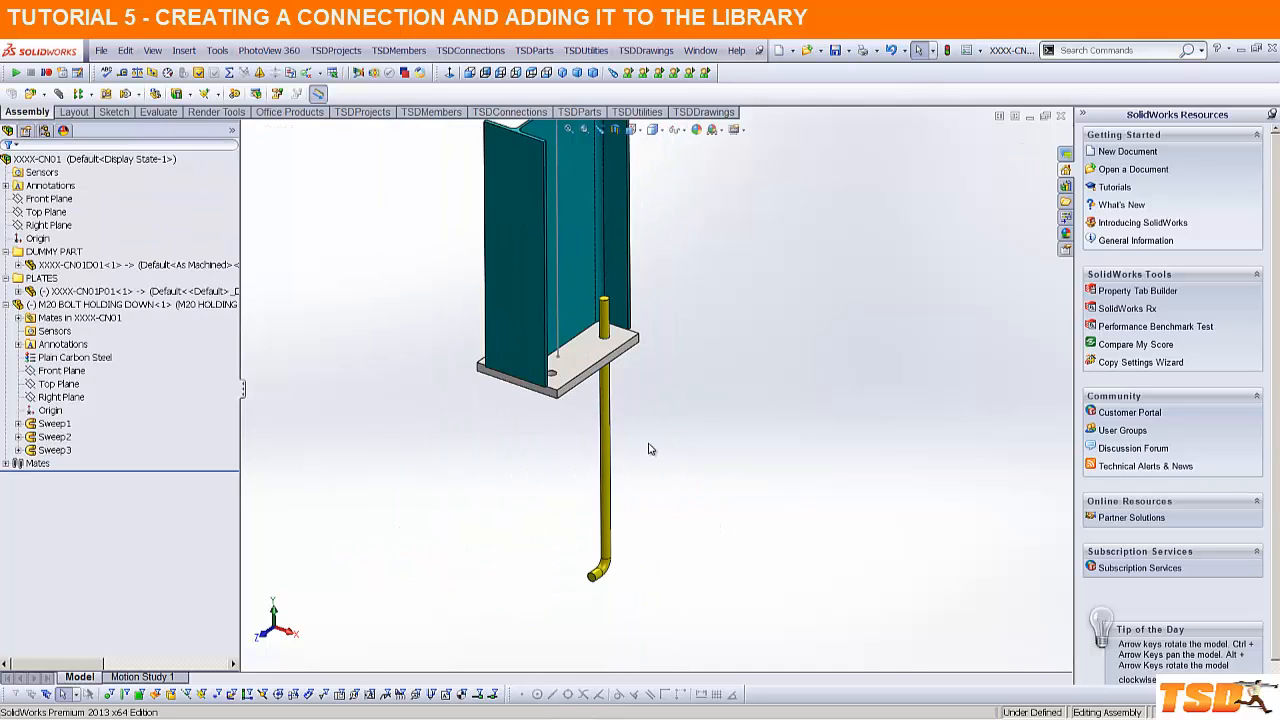
pyautogui.moveTo(601, 577); pyautogui.dragTo(621, 509)
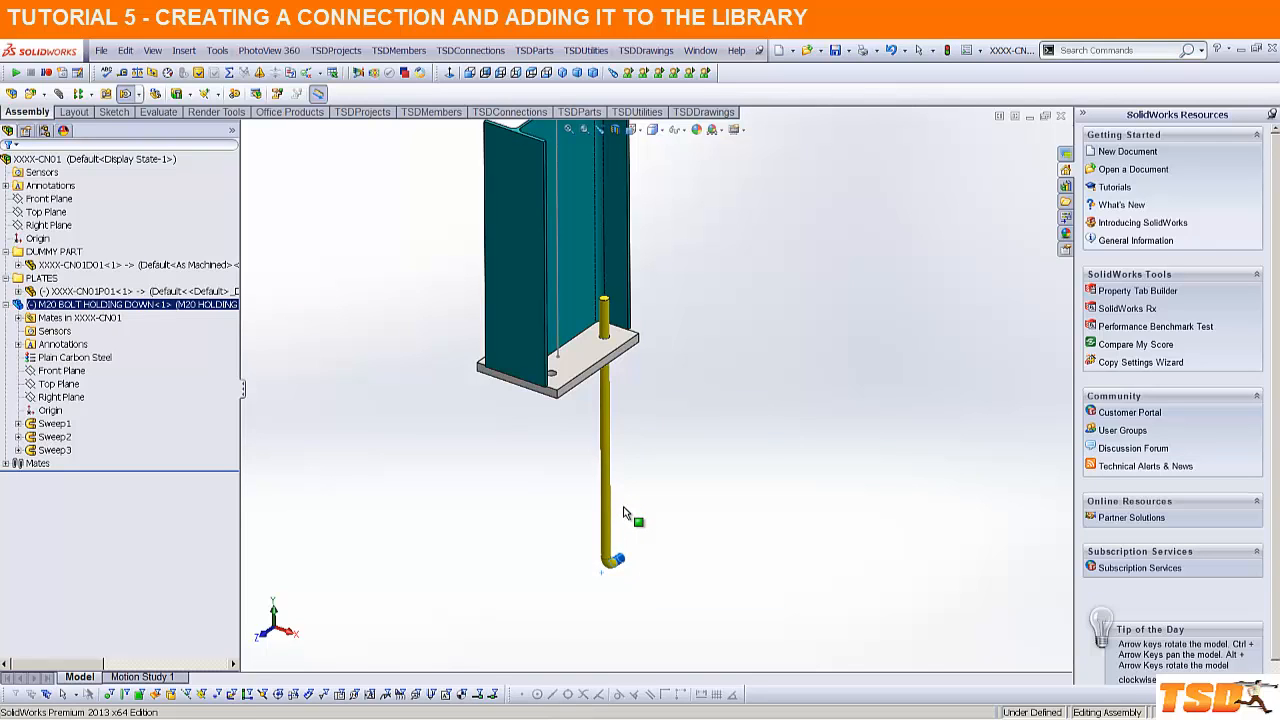
pyautogui.click(723, 393)
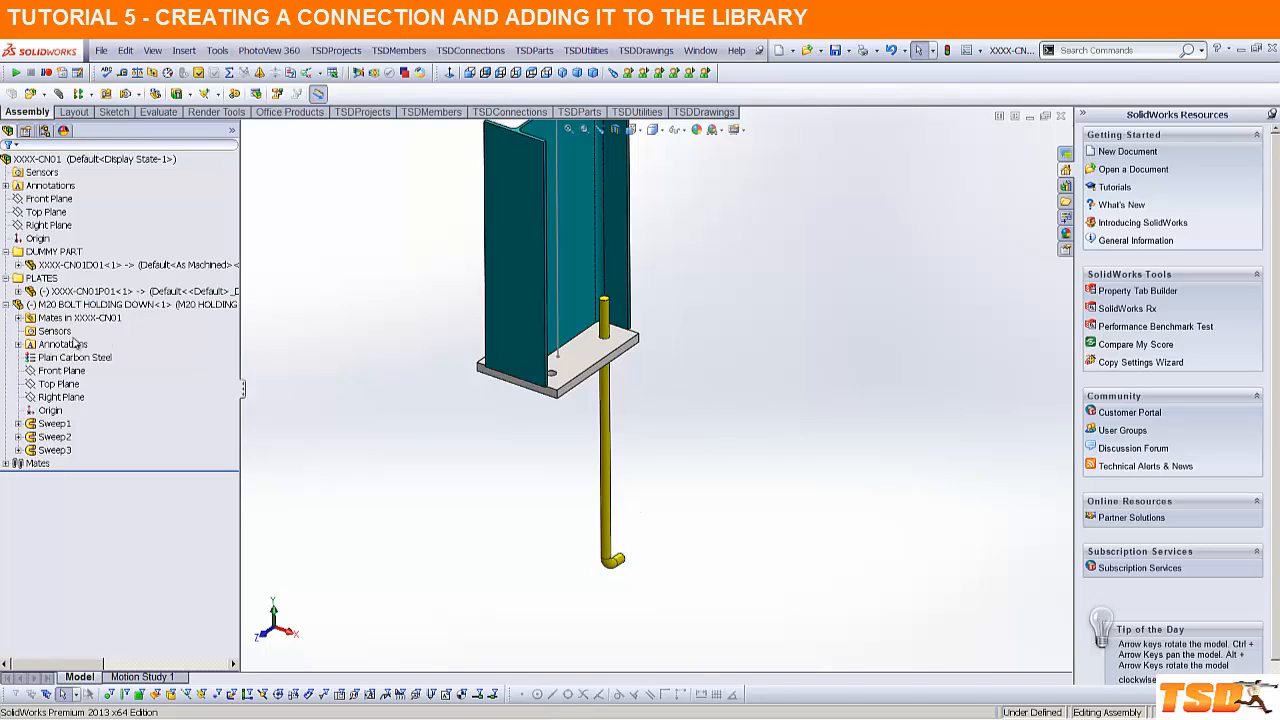
# Step: Add a parallel mate between the holding down bolt's Front Plane and the assembly's Front Plane
pyautogui.click(60, 371)
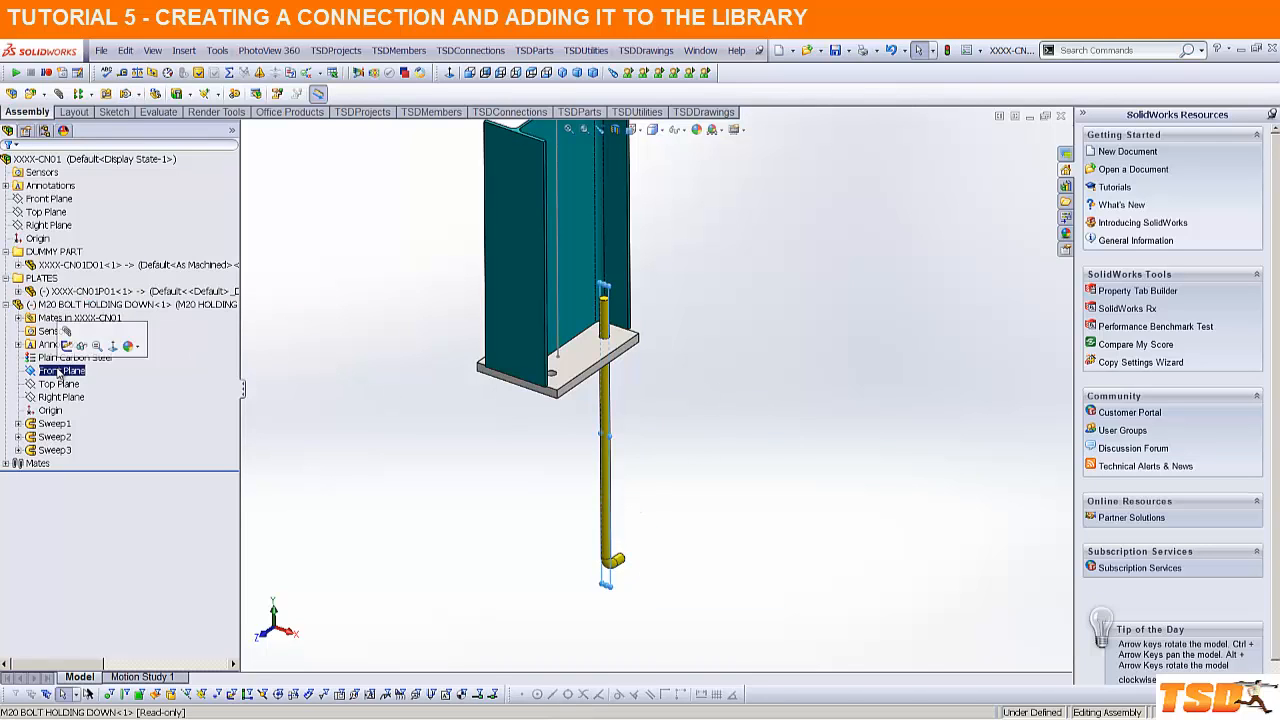
pyautogui.keyDown('ctrl'); pyautogui.click(52, 199); pyautogui.keyUp('ctrl')
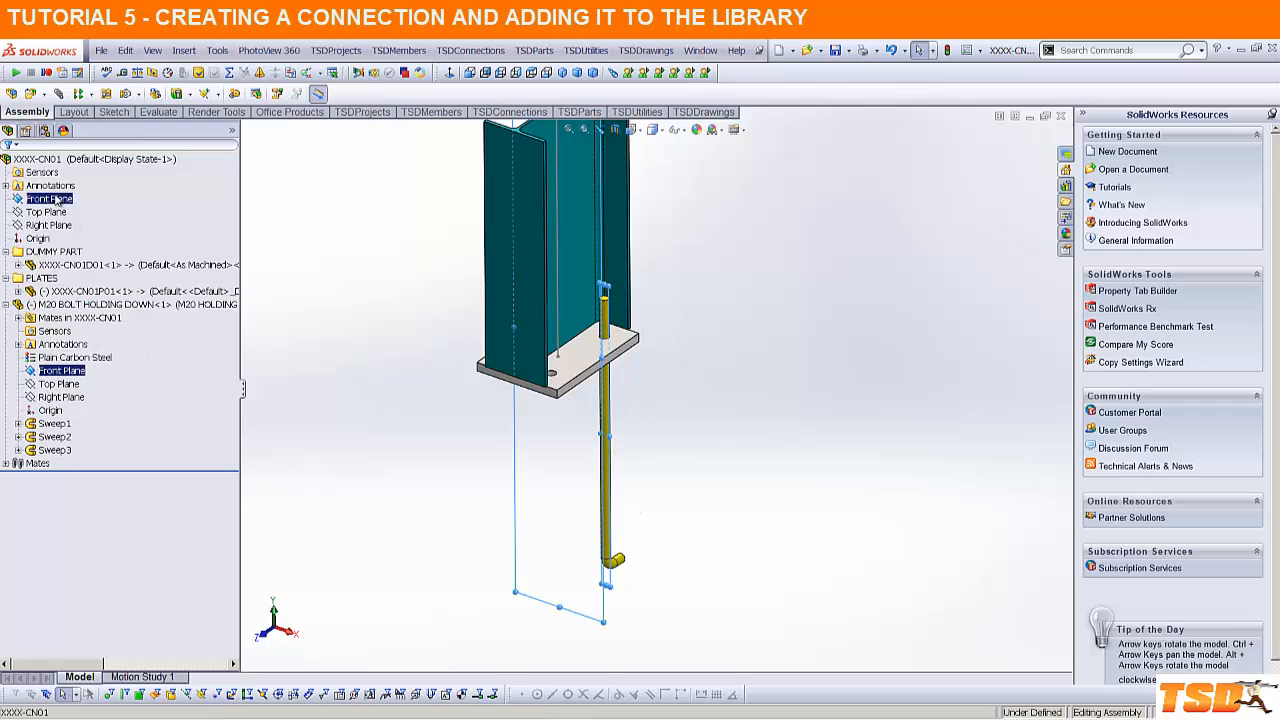
pyautogui.click(59, 94)
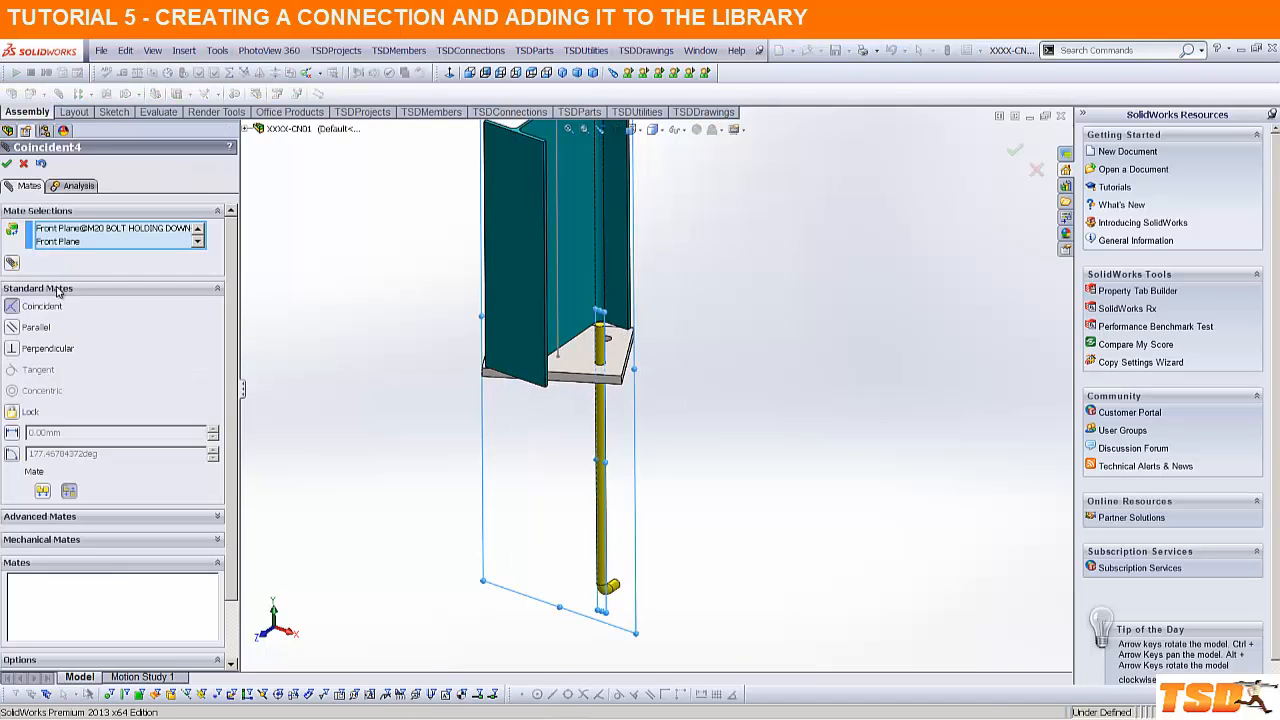
pyautogui.click(10, 328)
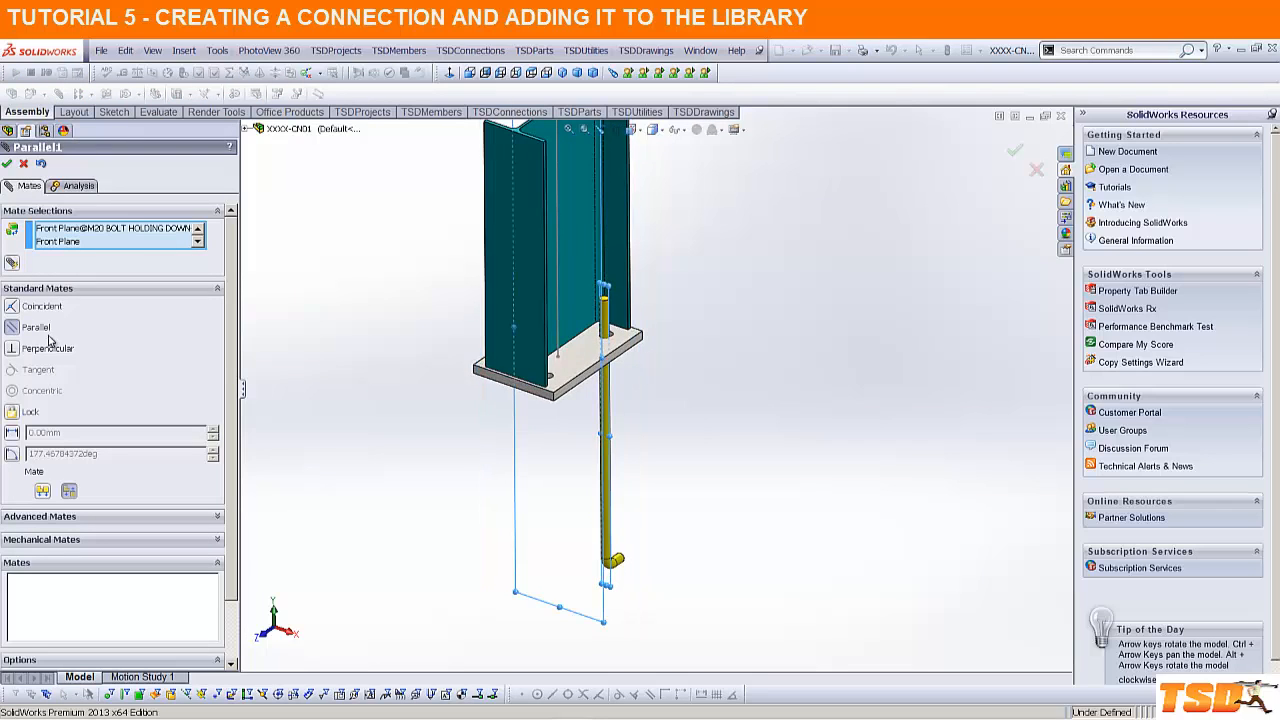
pyautogui.click(7, 163)
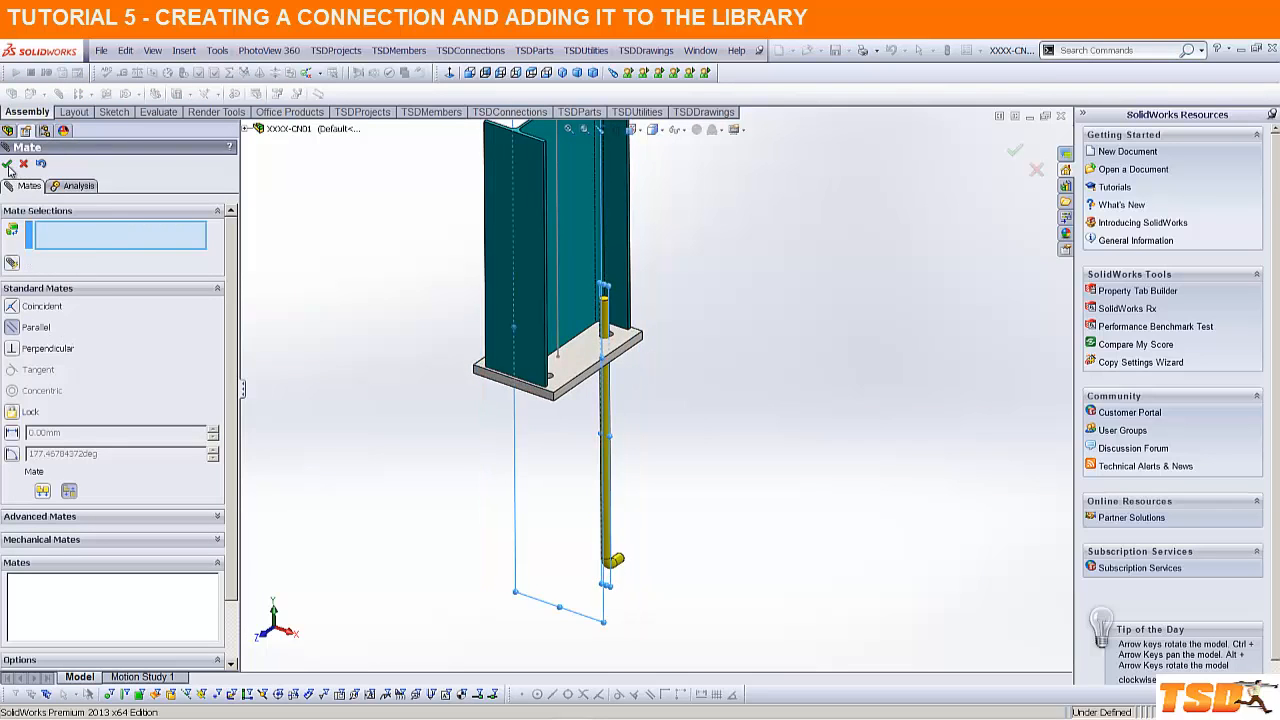
pyautogui.click(7, 163)
# Step: Save the assembly, then make the M20 BOLT HOLDING DOWN component virtual, accepting the broken external file link, and select it
pyautogui.hotkey('ctrl', 's')
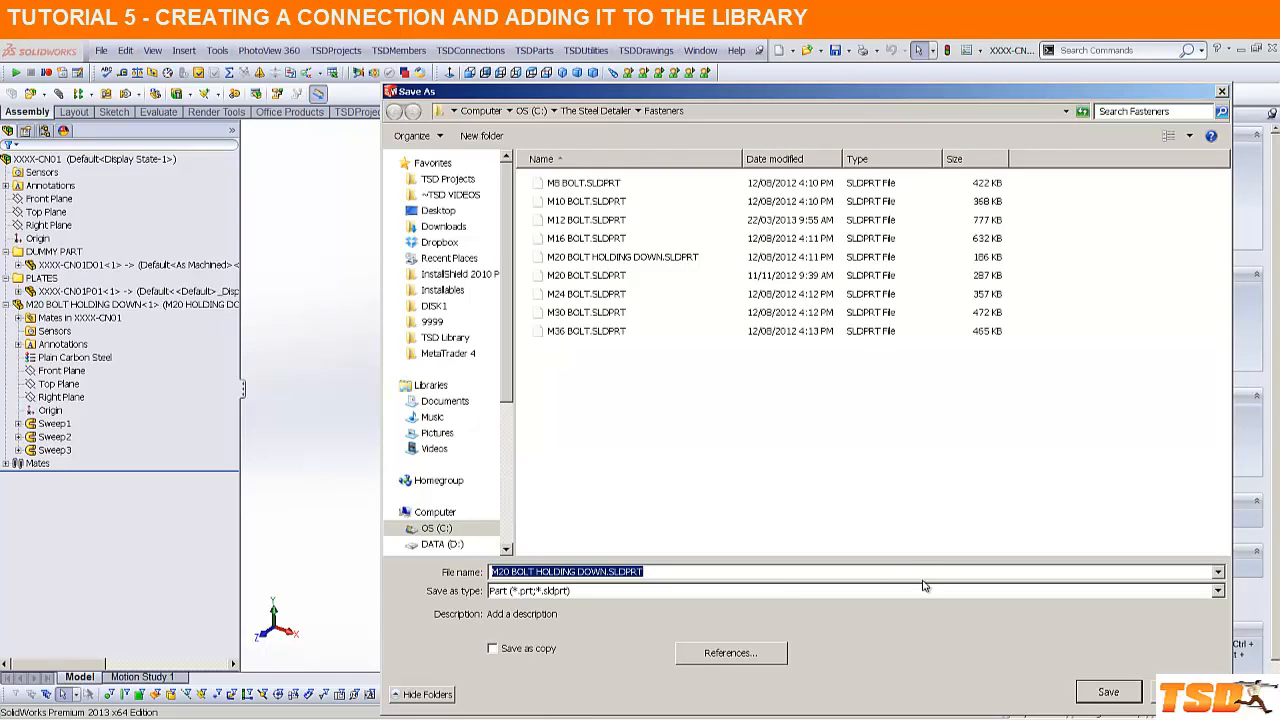
pyautogui.press('Return')
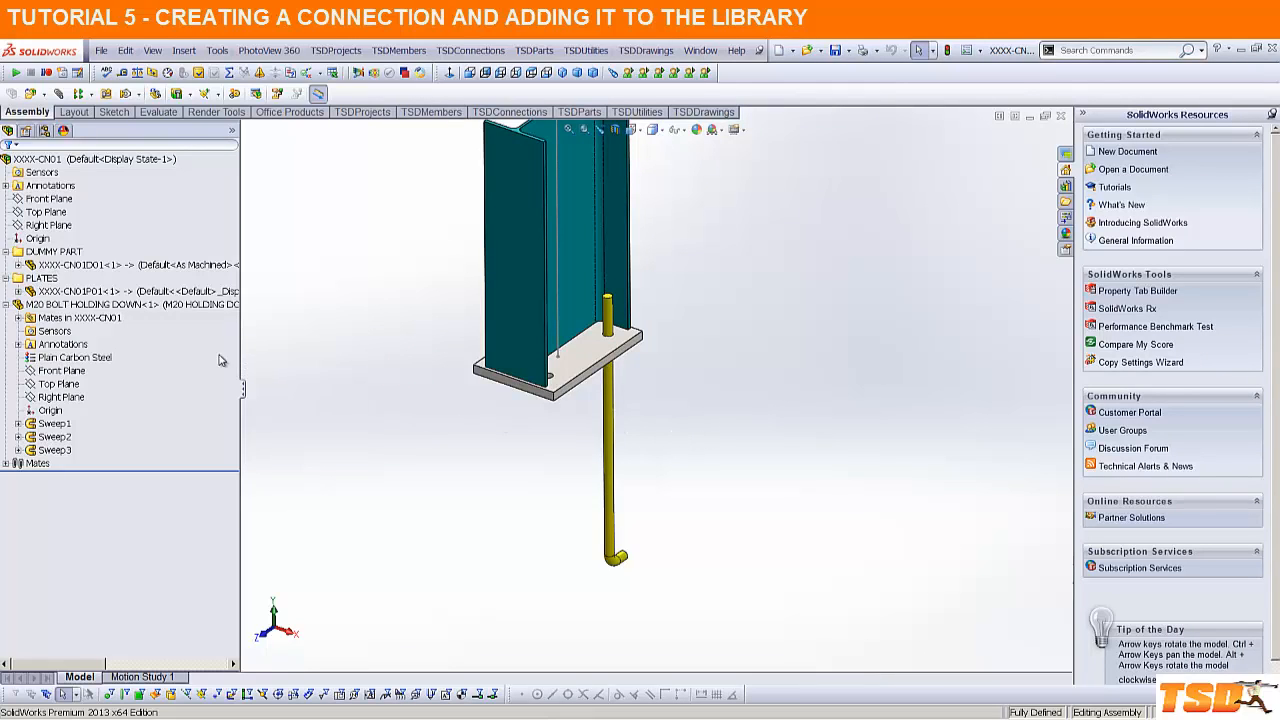
pyautogui.rightClick(118, 308)
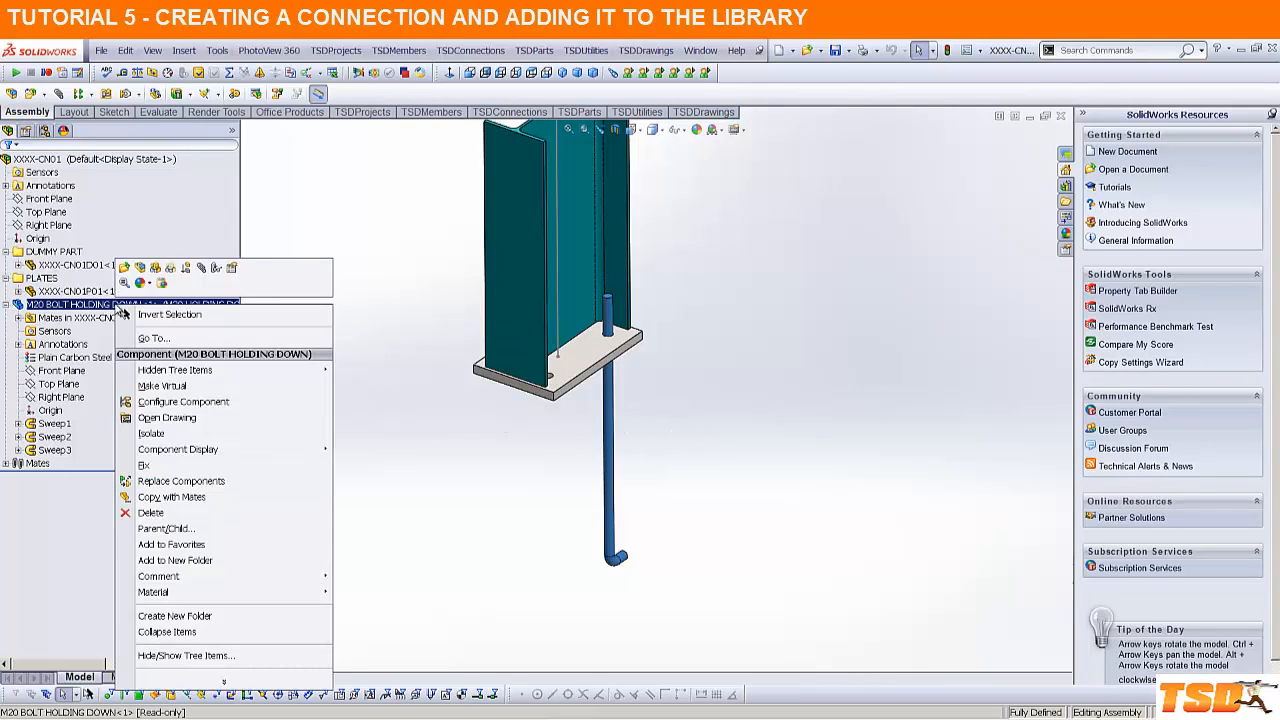
pyautogui.click(162, 386)
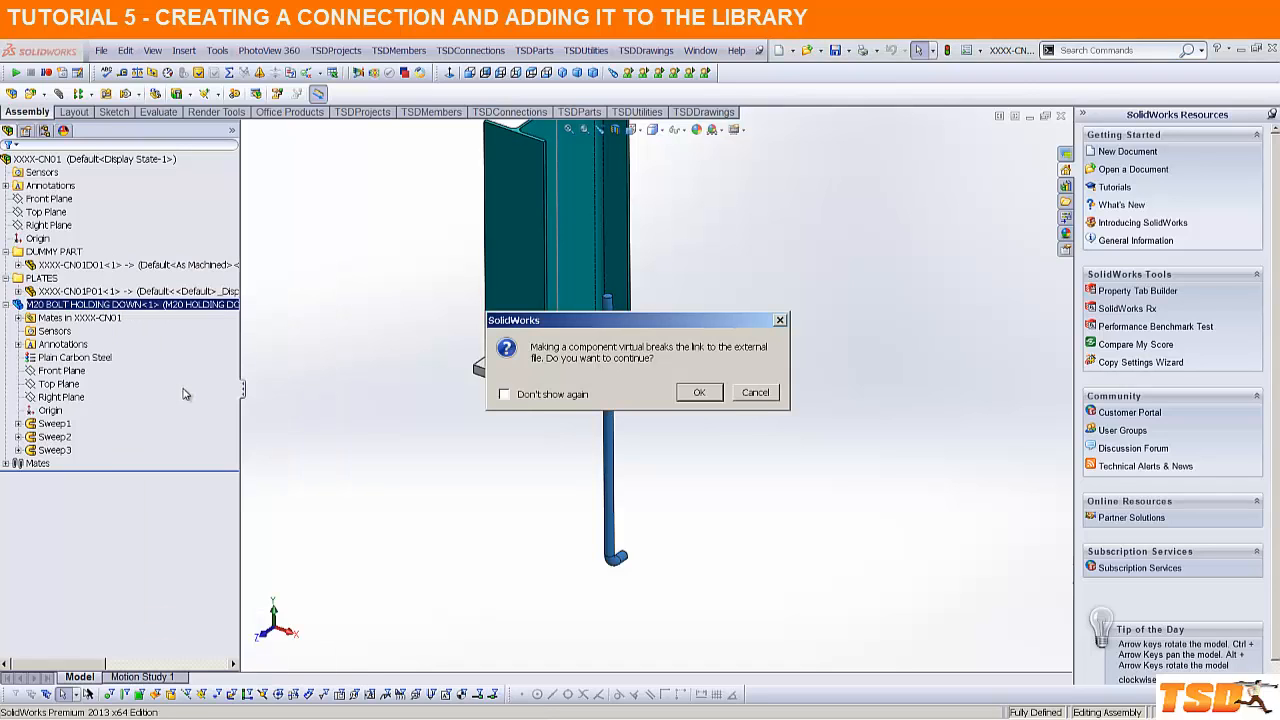
pyautogui.click(698, 393)
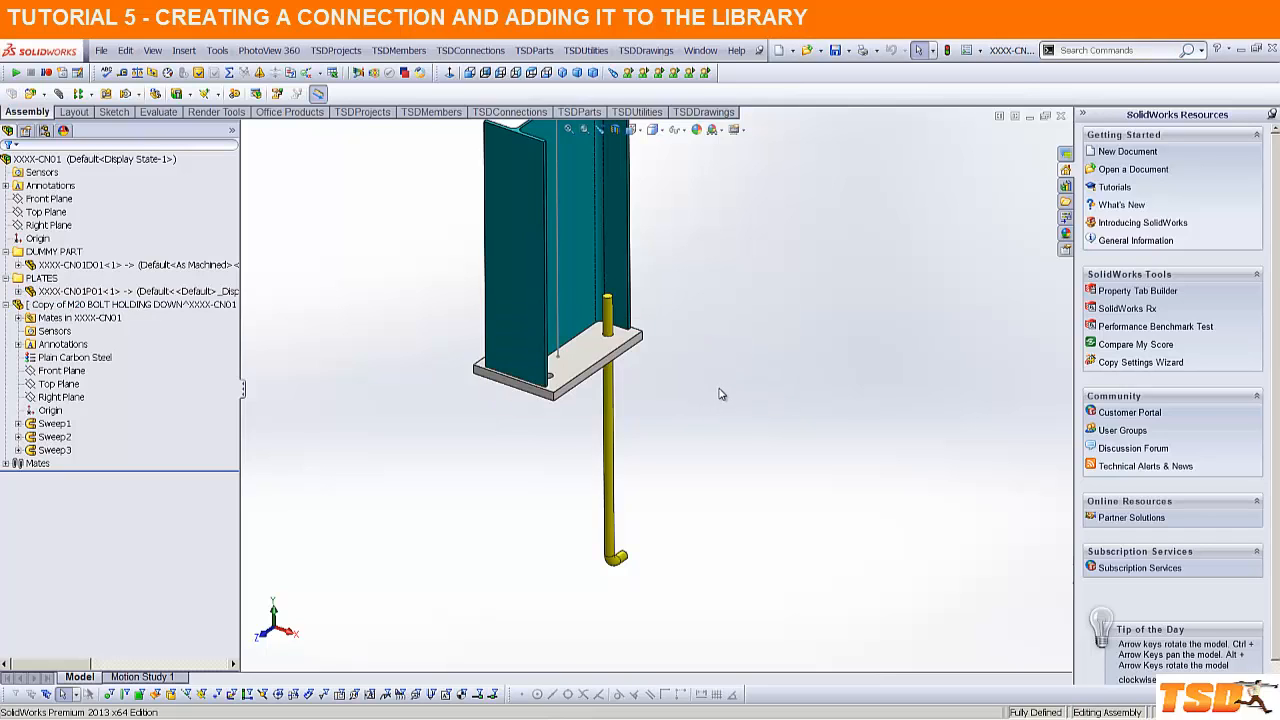
pyautogui.click(76, 305)
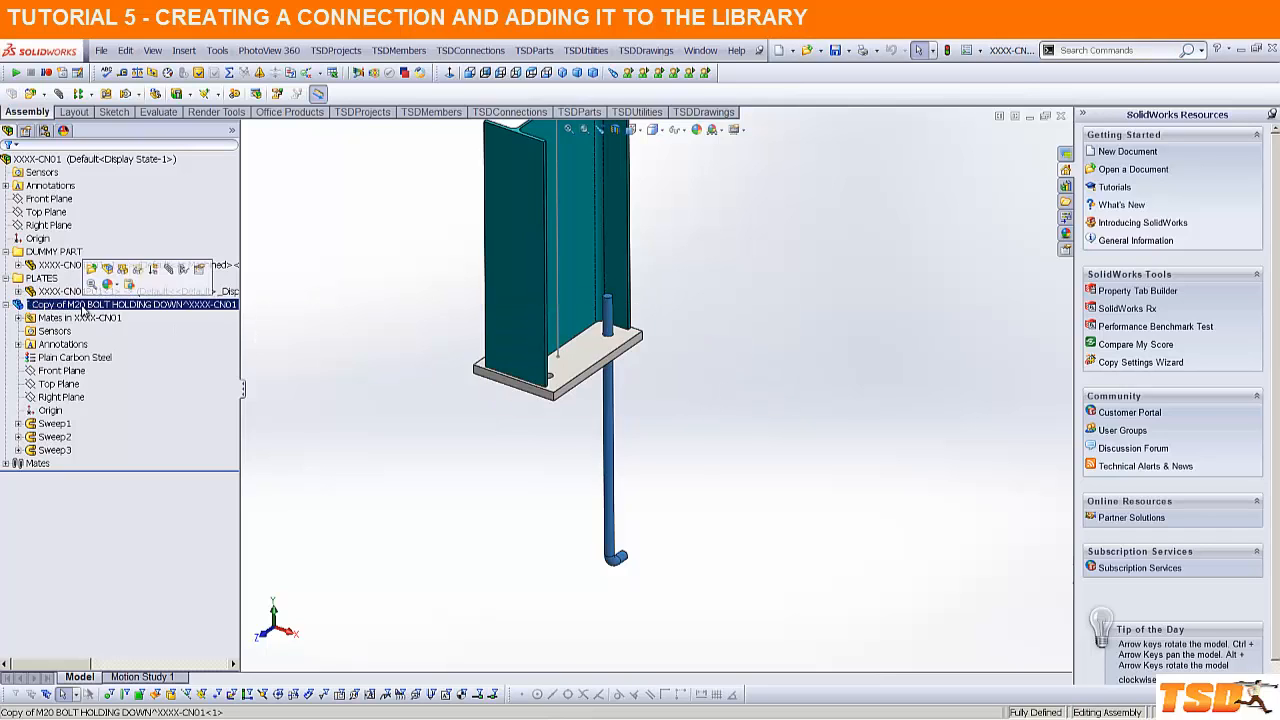
# Step: Rename the virtual holding down bolt component as M20 BOLT HOLDING DOWN by removing its copy prefix, and collapse its feature list
pyautogui.click(72, 305)
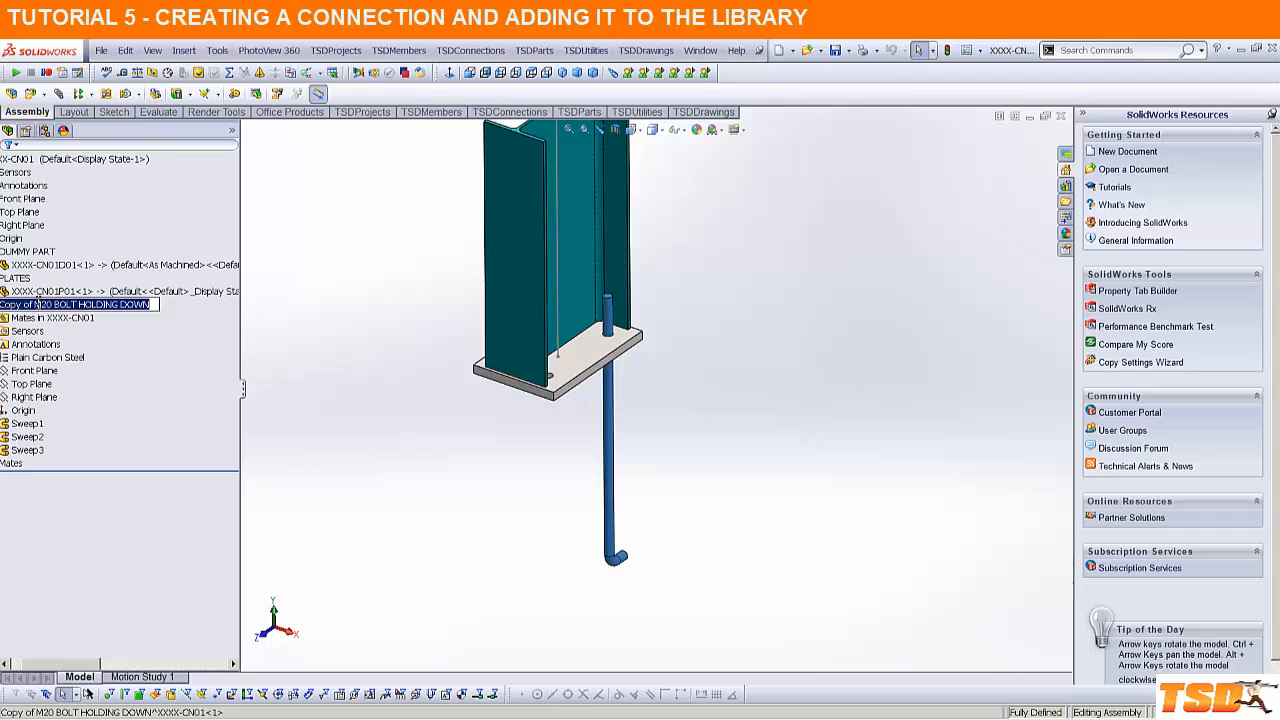
pyautogui.moveTo(37, 304); pyautogui.dragTo(2, 304)
pyautogui.press('Delete')
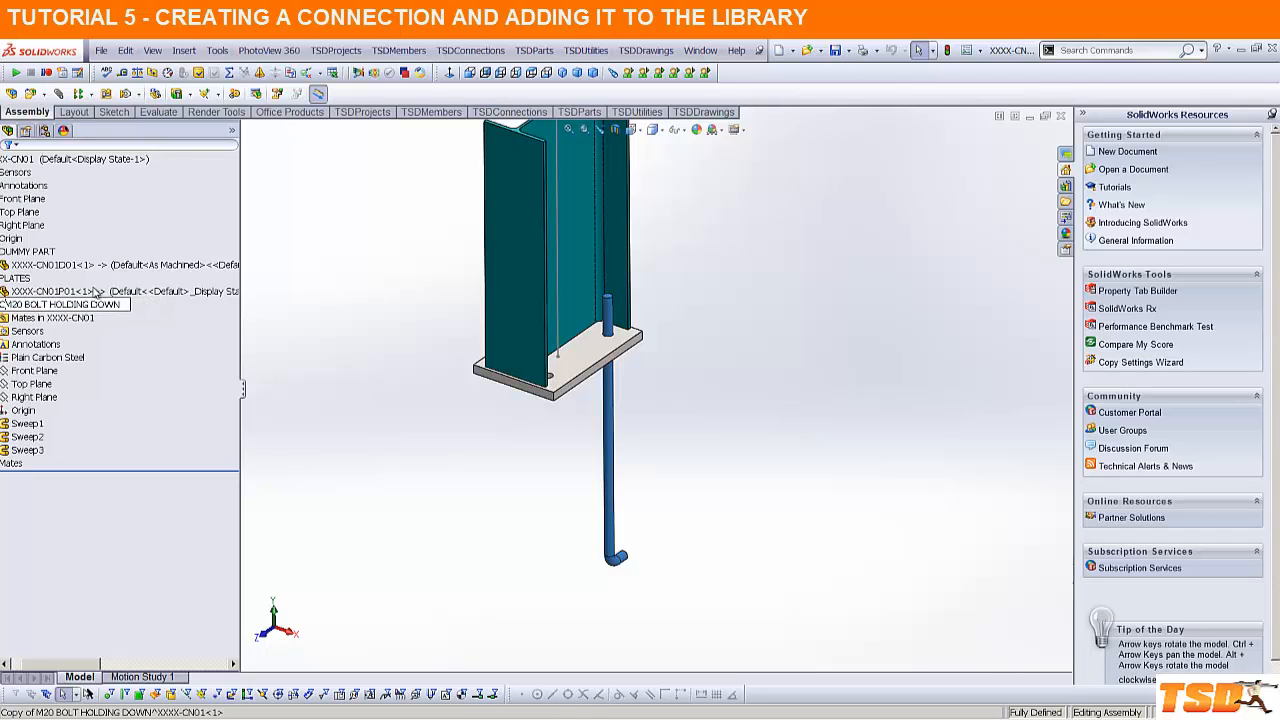
pyautogui.click(320, 336)
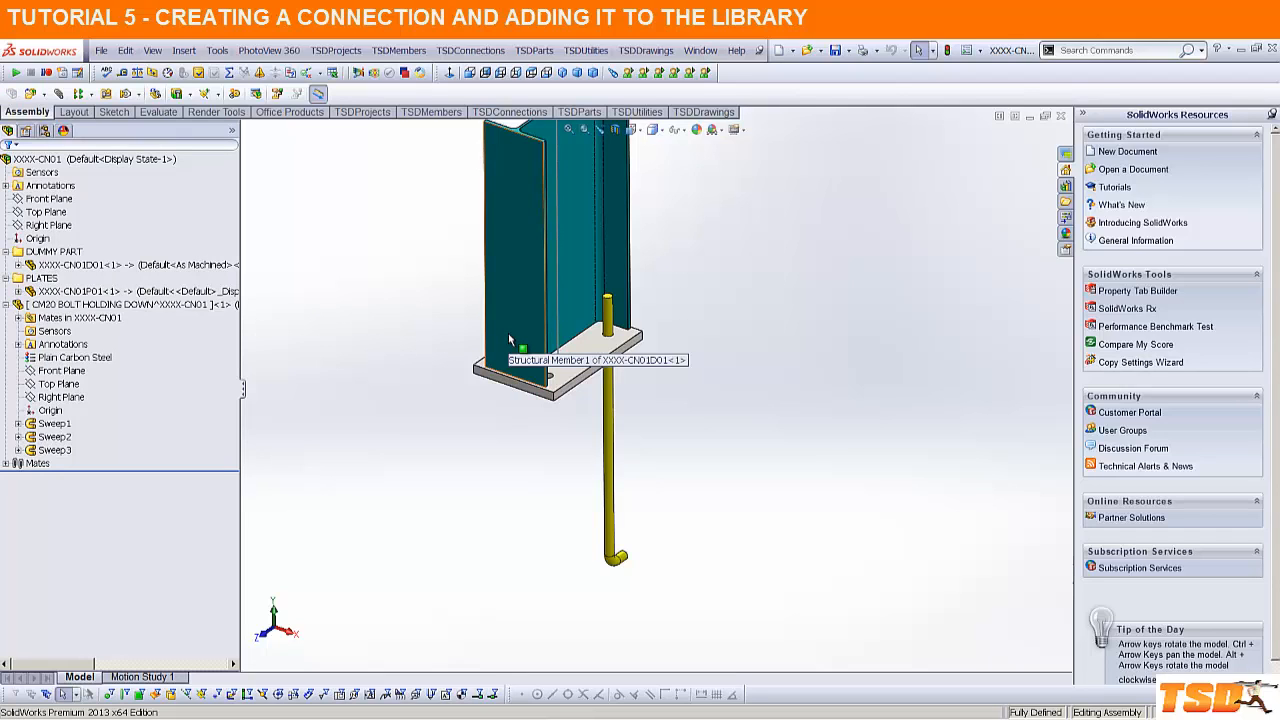
pyautogui.click(50, 305)
pyautogui.click(50, 305)
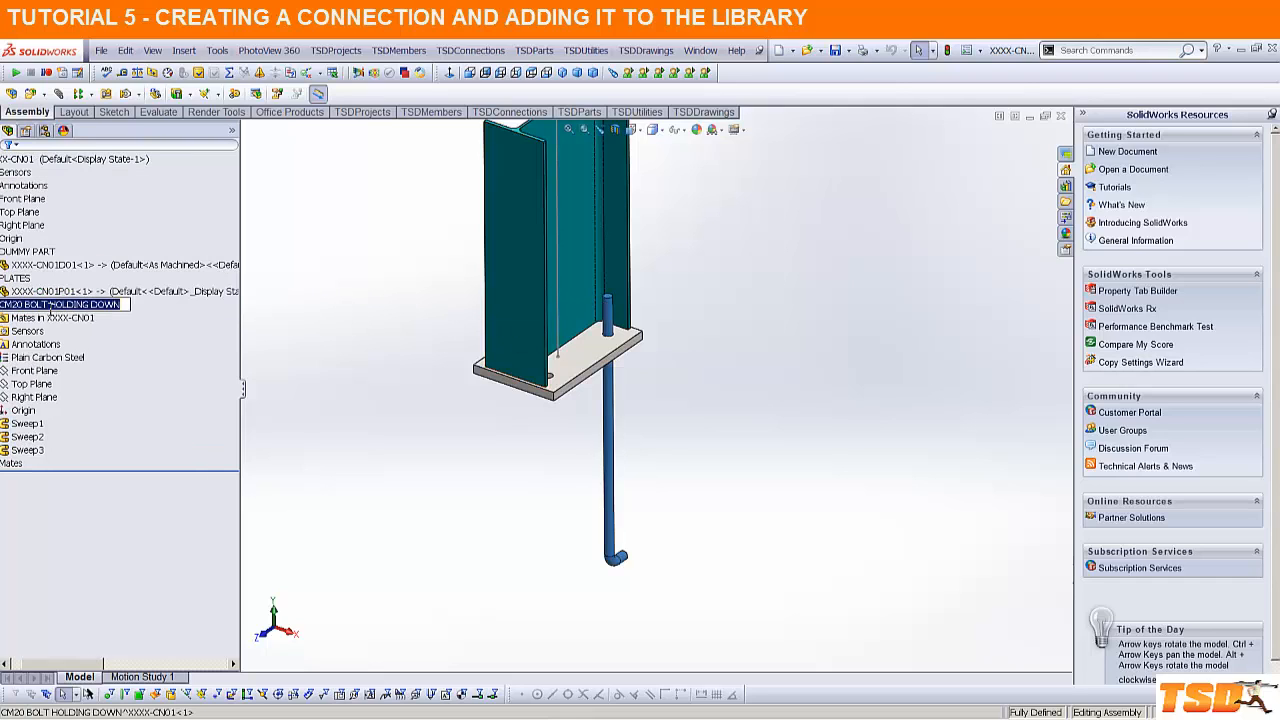
pyautogui.click(4, 305)
pyautogui.press('Delete')
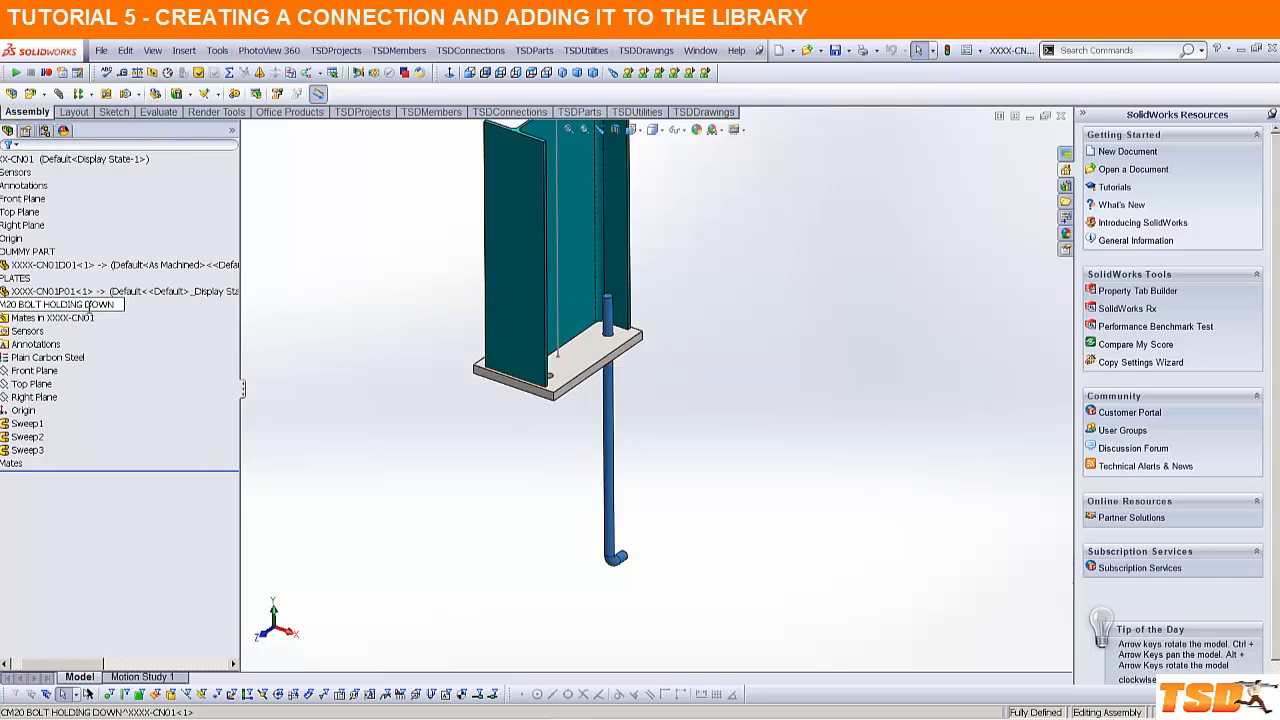
pyautogui.click(290, 318)
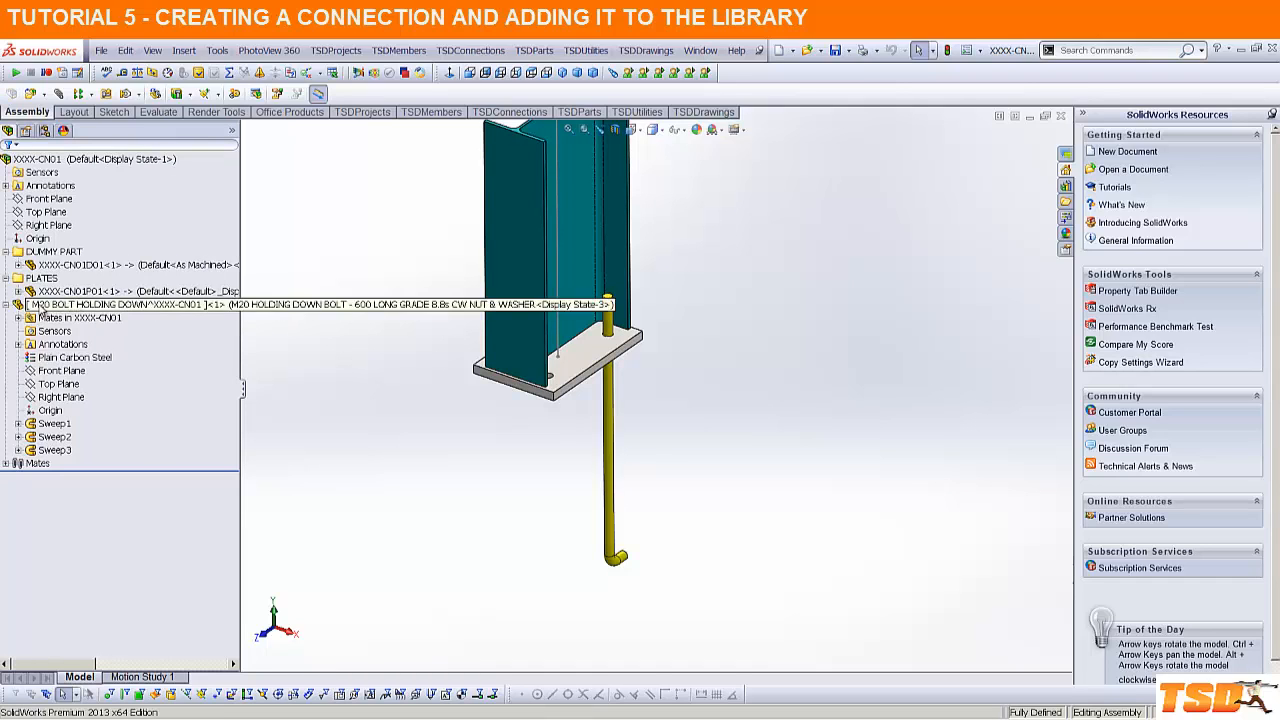
pyautogui.click(6, 304)
pyautogui.click(346, 380)
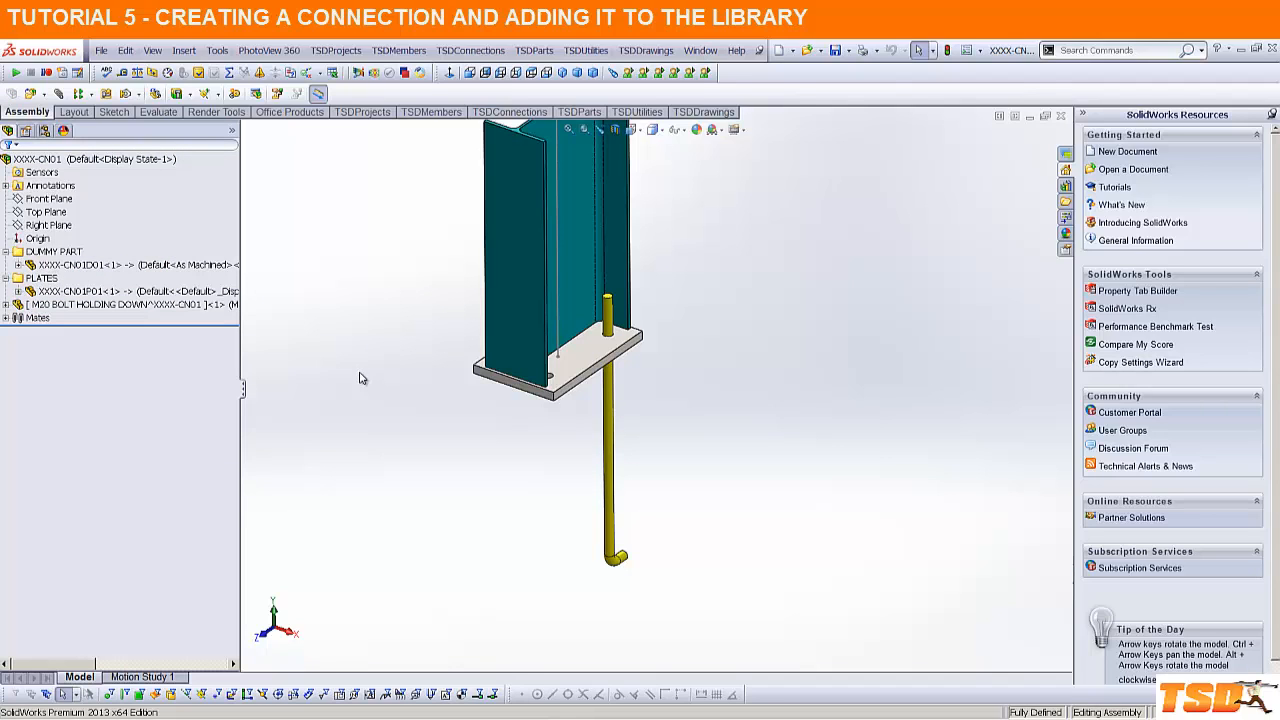
# Step: Copy the holding down bolt with mates into the free hole on the same web side, repeating the Top Plane and Front Plane references
pyautogui.scroll(-5, 605, 340)
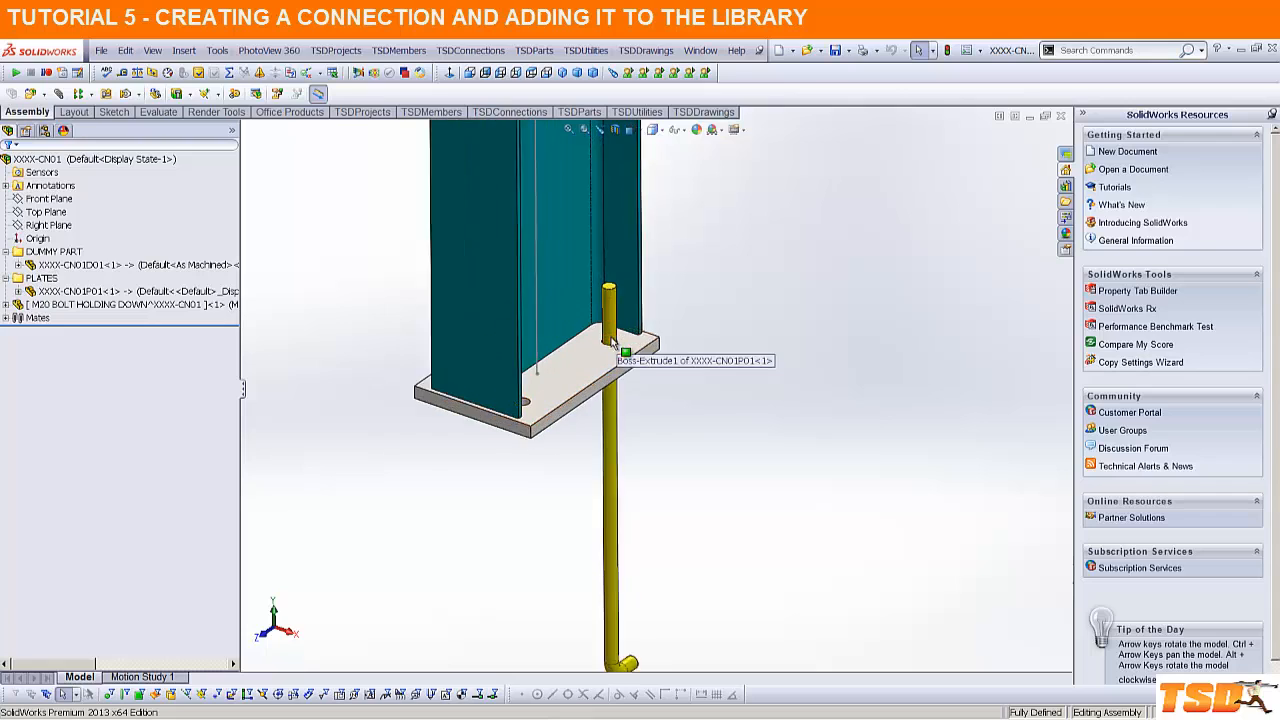
pyautogui.rightClick(618, 460)
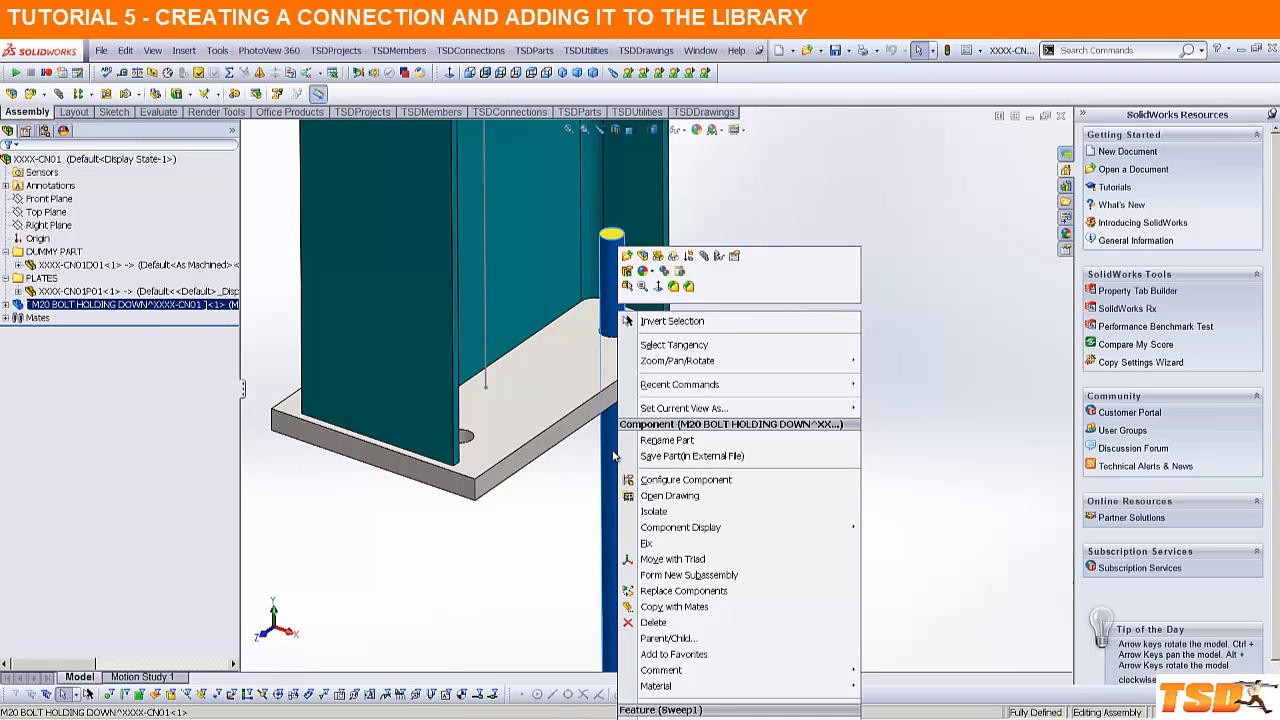
pyautogui.click(674, 606)
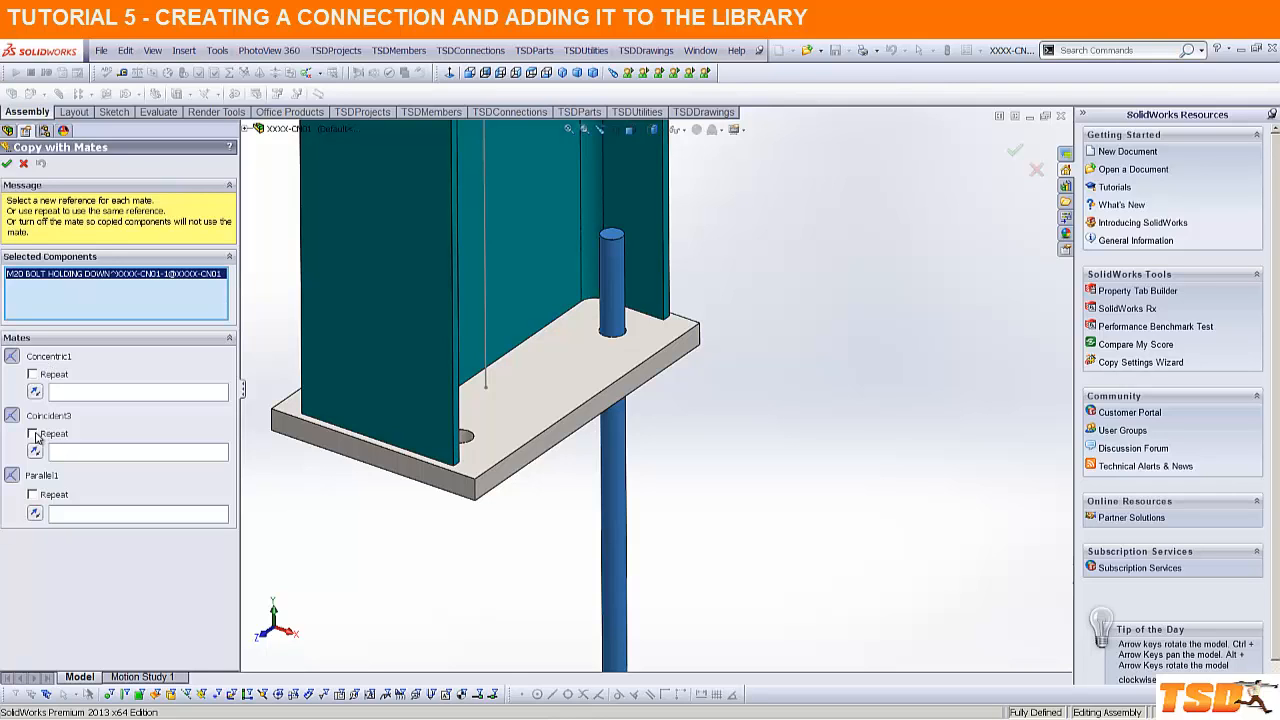
pyautogui.click(33, 434)
pyautogui.click(33, 495)
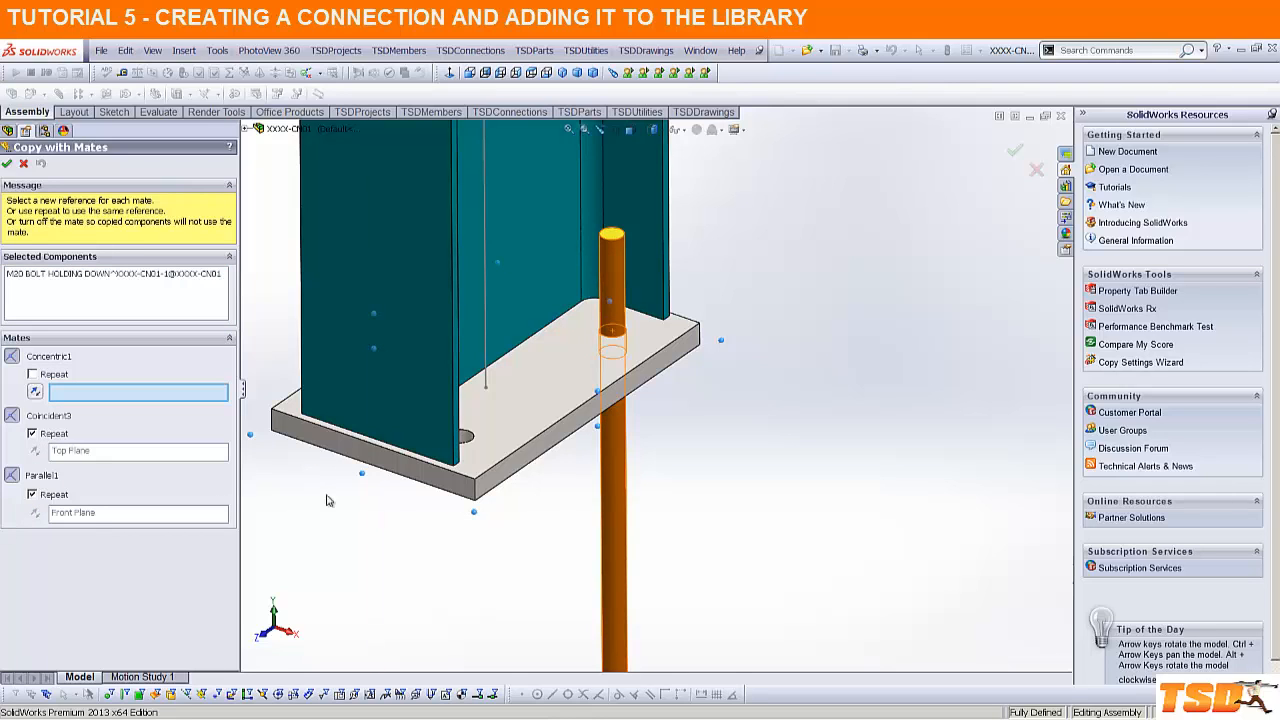
pyautogui.scroll(-4, 530, 428)
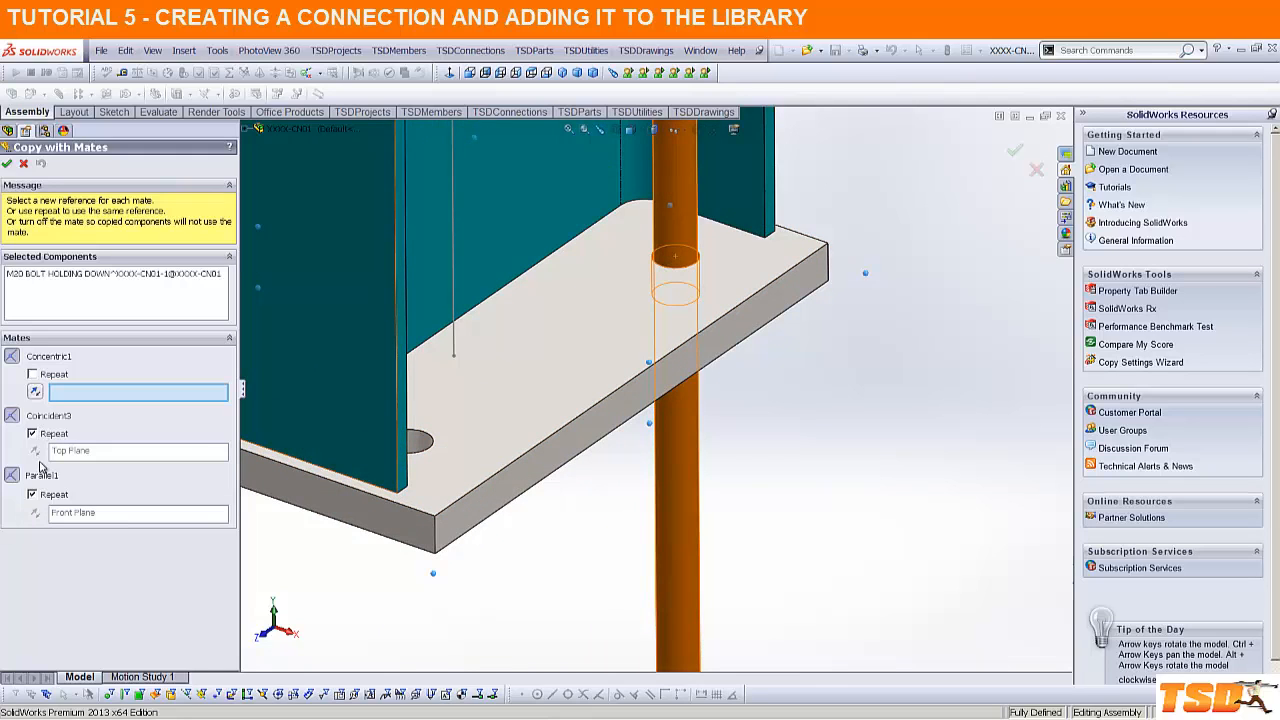
pyautogui.click(420, 442)
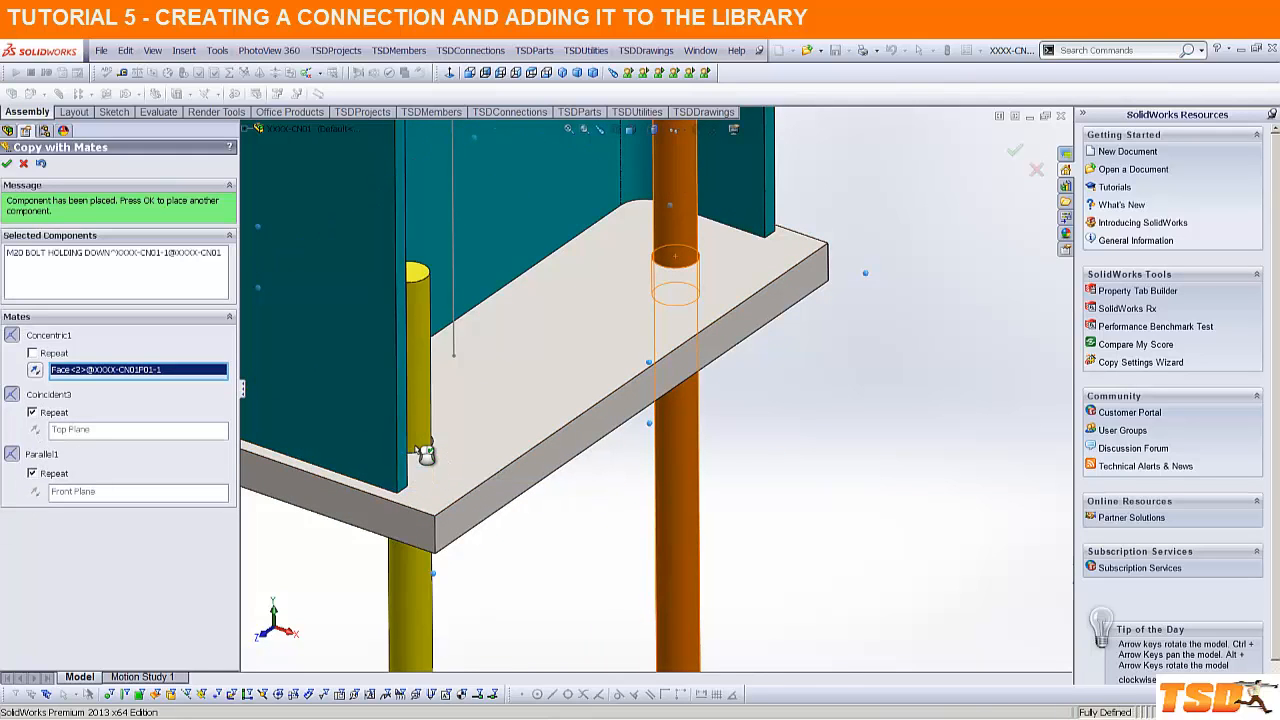
pyautogui.scroll(3, 550, 407)
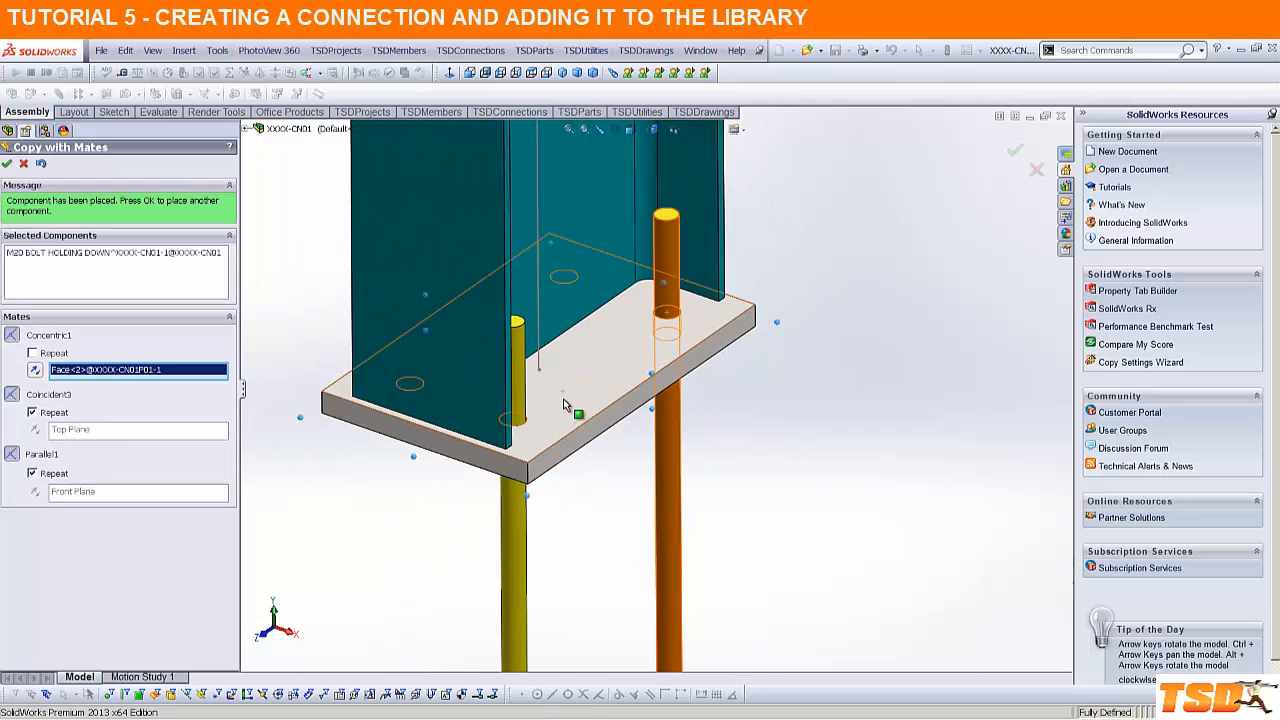
pyautogui.click(7, 166)
# Step: Place bolt copies in the two holes on the opposite side of the column web and finish Copy with Mates
pyautogui.moveTo(323, 317); pyautogui.dragTo(406, 305, button='middle')
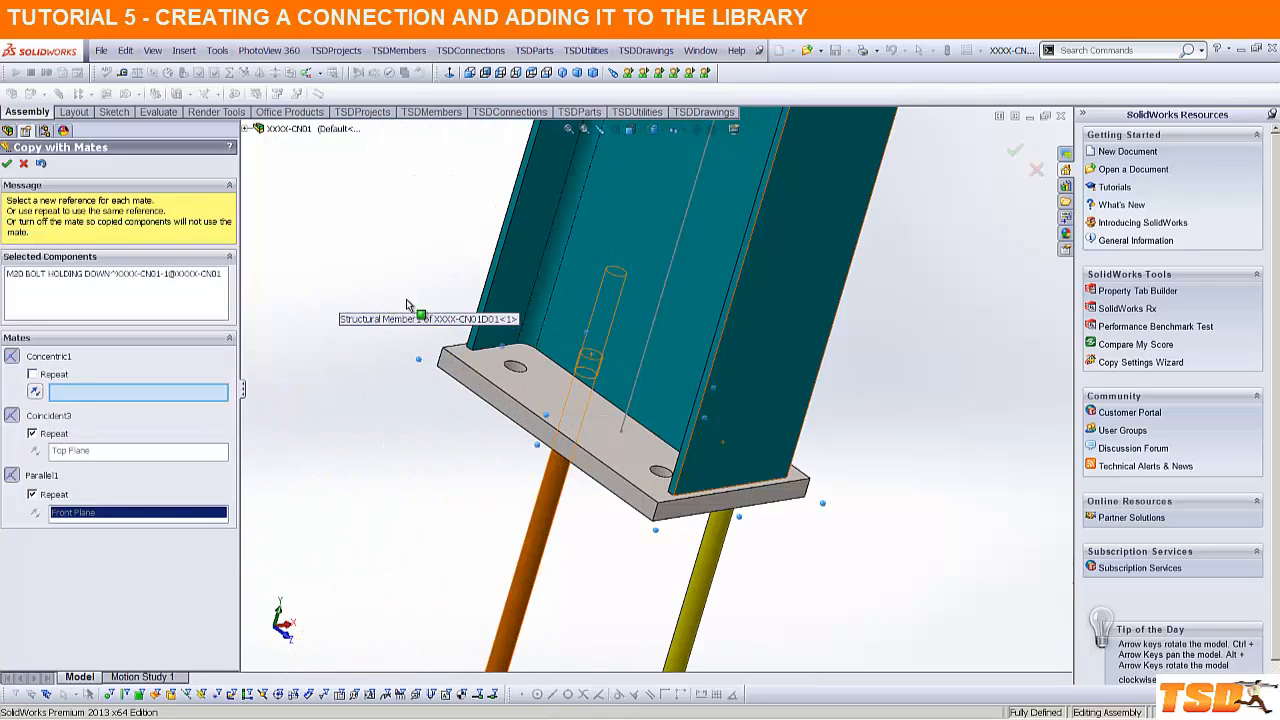
pyautogui.click(519, 372)
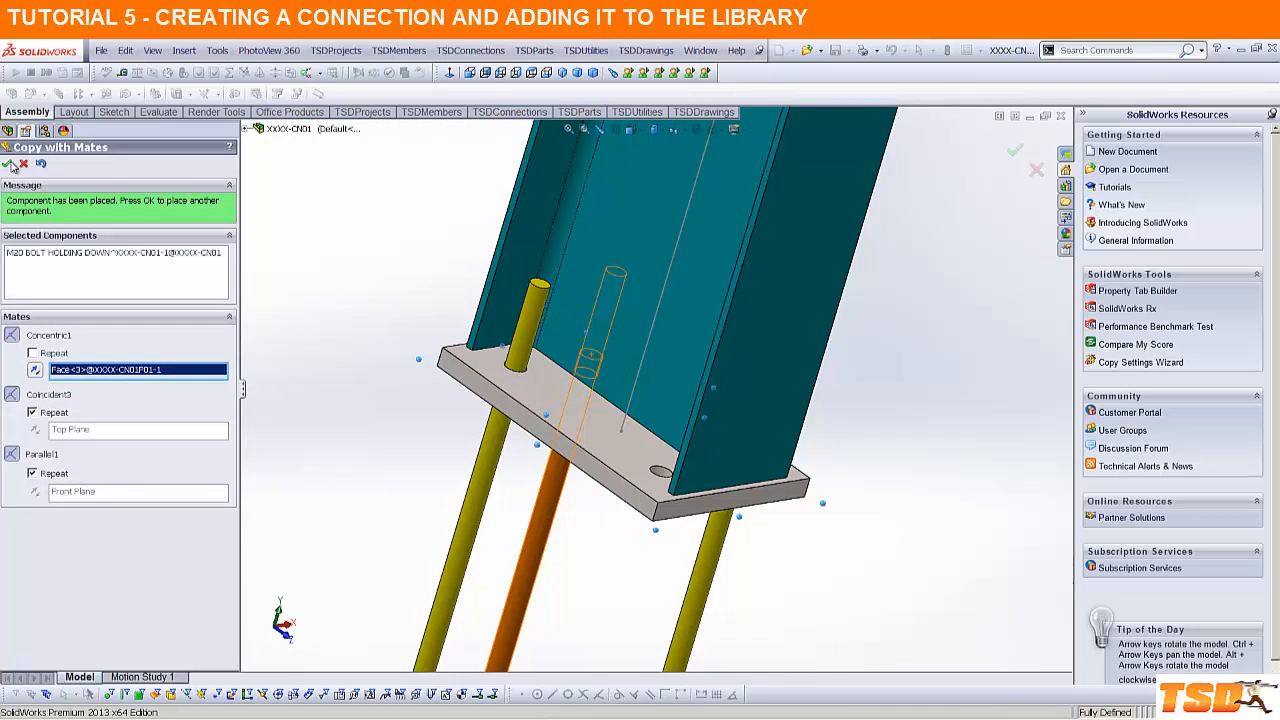
pyautogui.scroll(-3, 588, 387)
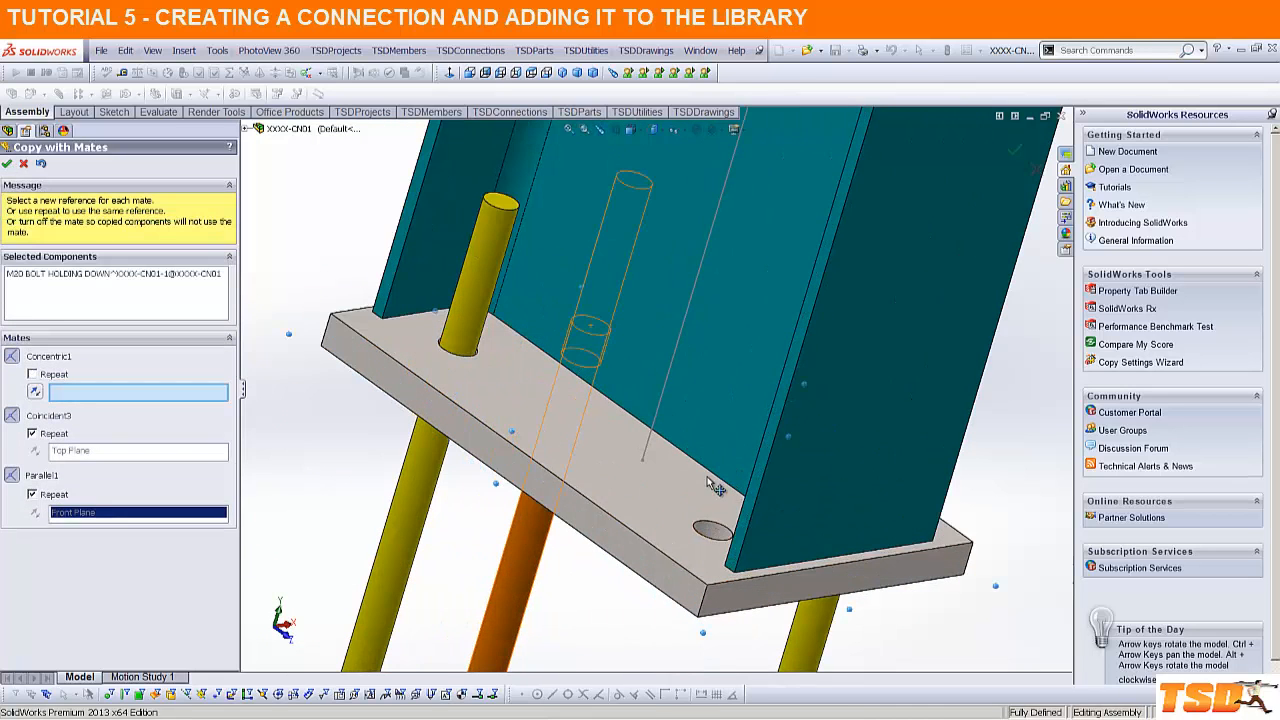
pyautogui.click(707, 529)
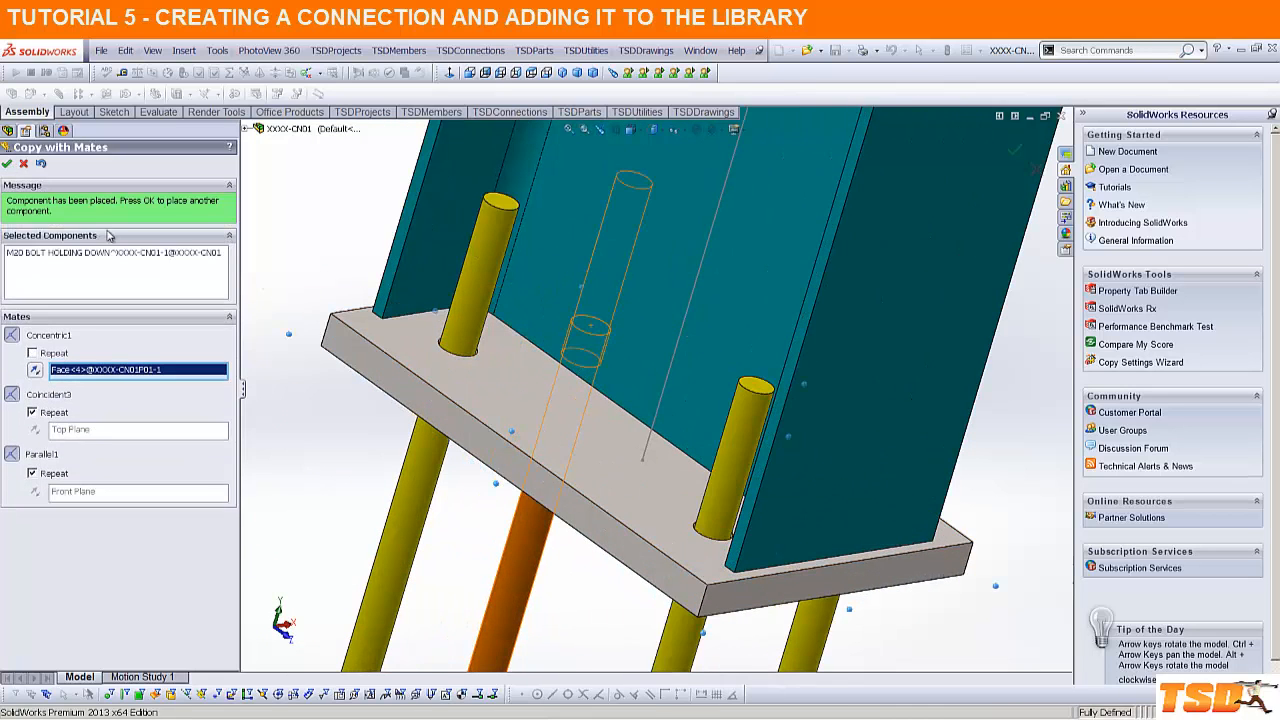
pyautogui.click(23, 163)
# Step: Flip the alignment of the fourth bolt's parallel mate, Parallel4, so its hook points outward from the plate
pyautogui.press('f')
pyautogui.scroll(-5, 680, 480)
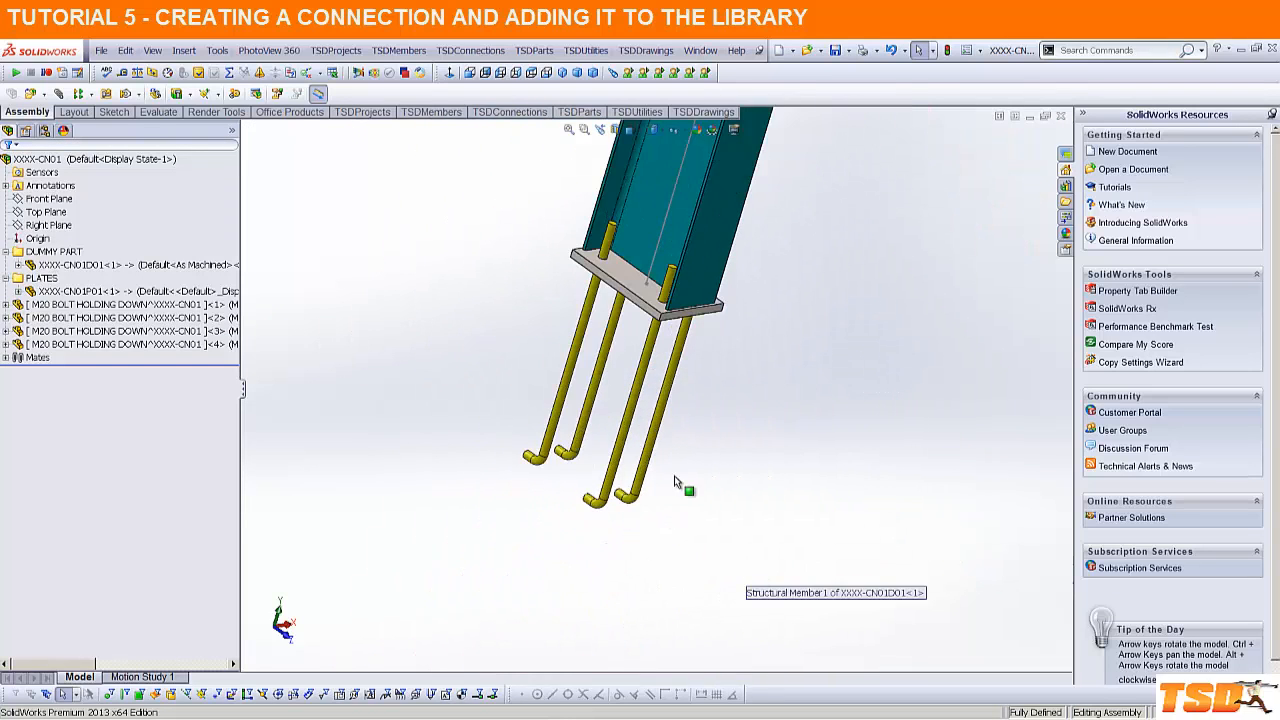
pyautogui.click(645, 372)
pyautogui.rightClick(645, 372)
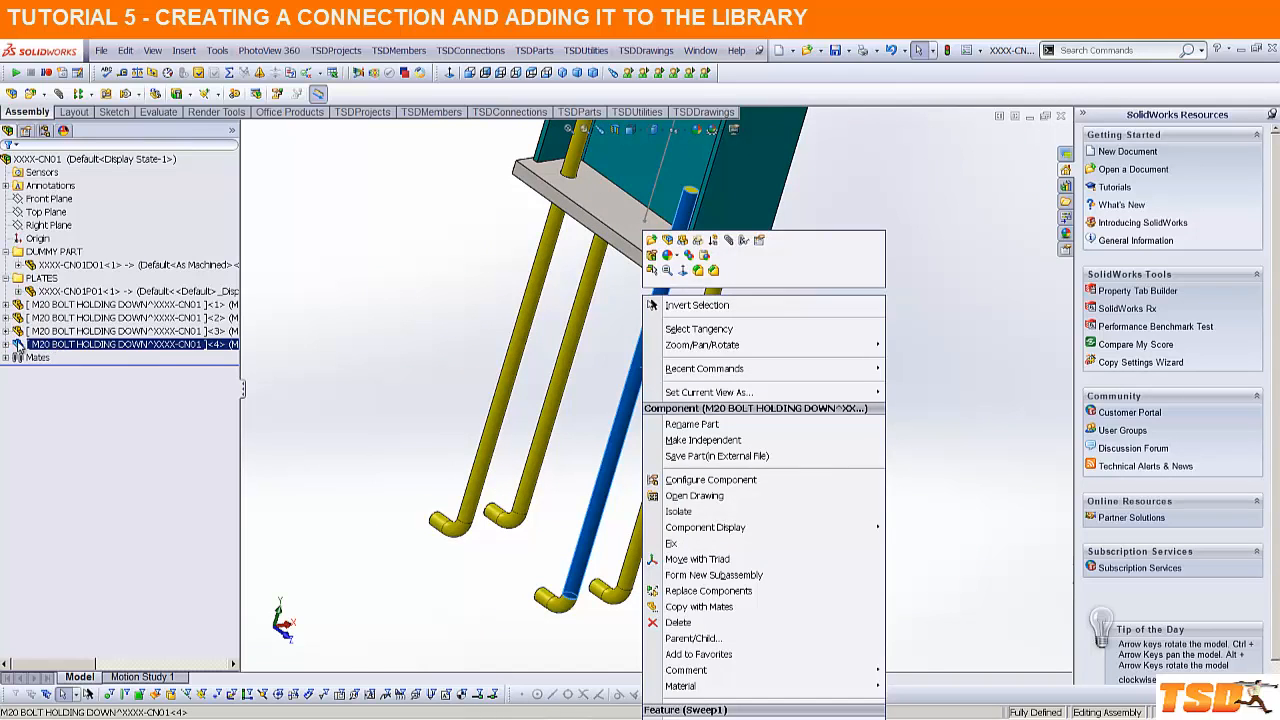
pyautogui.click(226, 333)
pyautogui.click(638, 362)
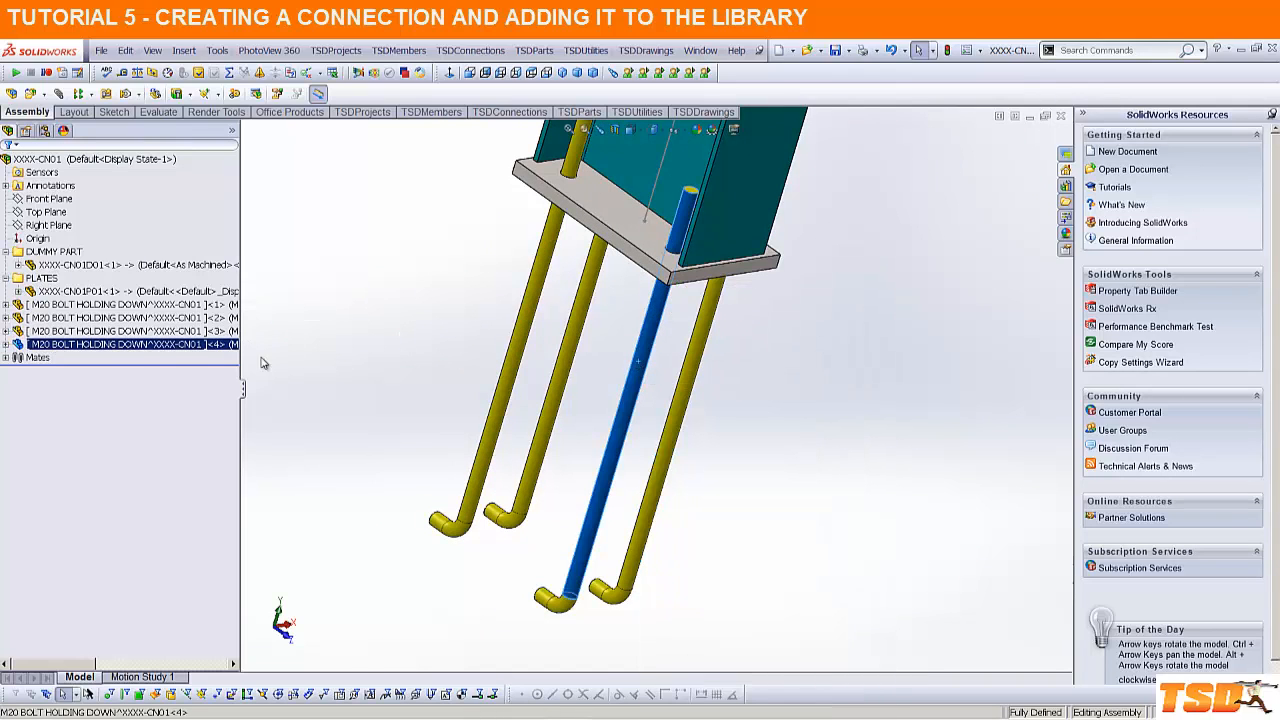
pyautogui.click(7, 345)
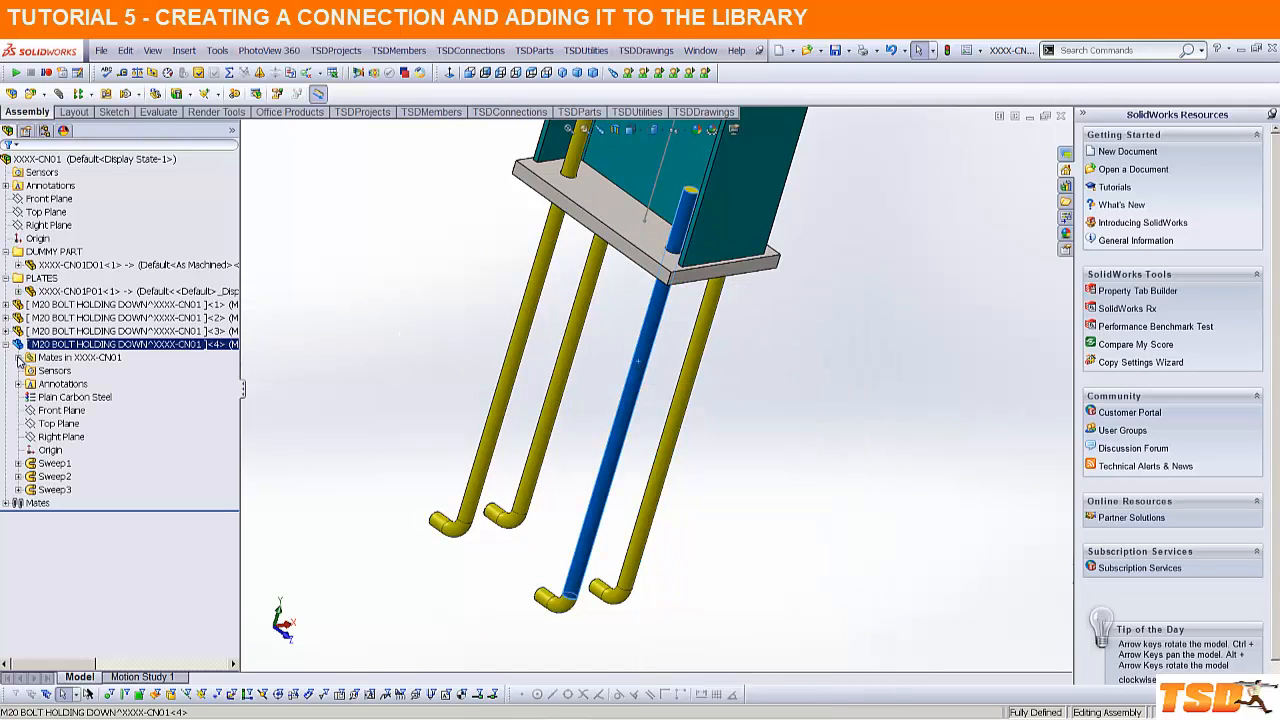
pyautogui.click(18, 358)
pyautogui.click(126, 398)
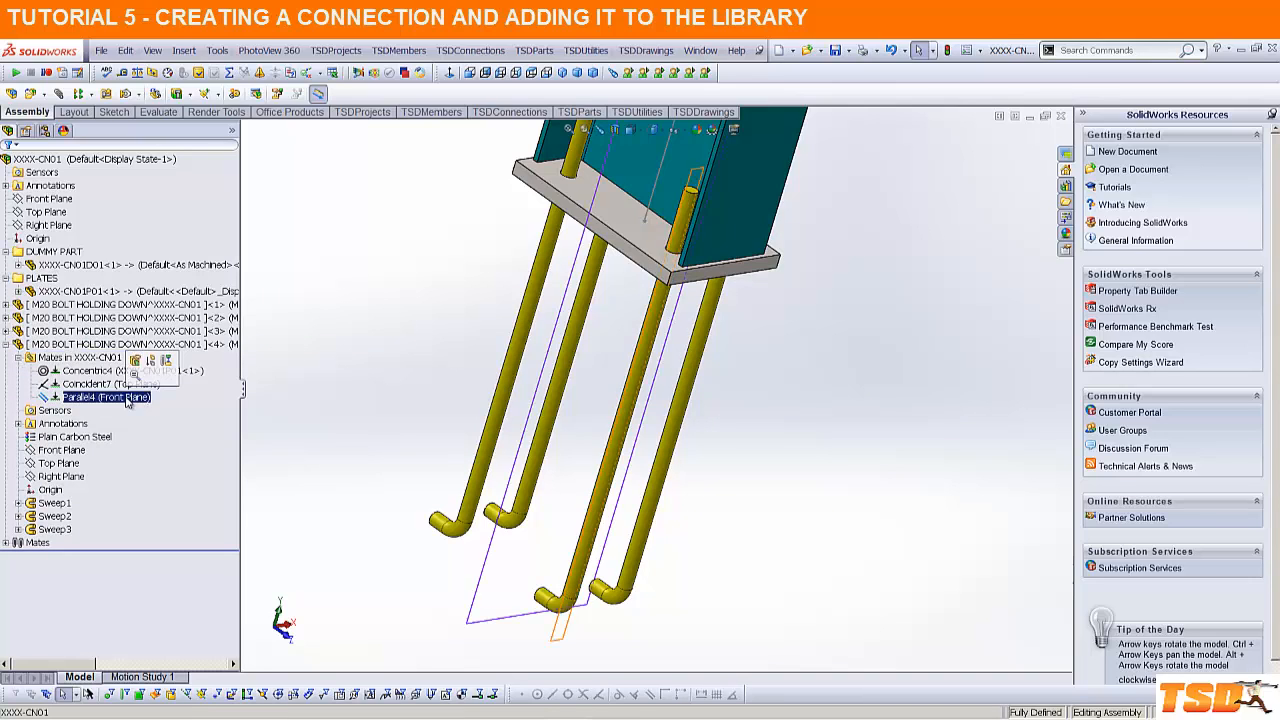
pyautogui.rightClick(127, 398)
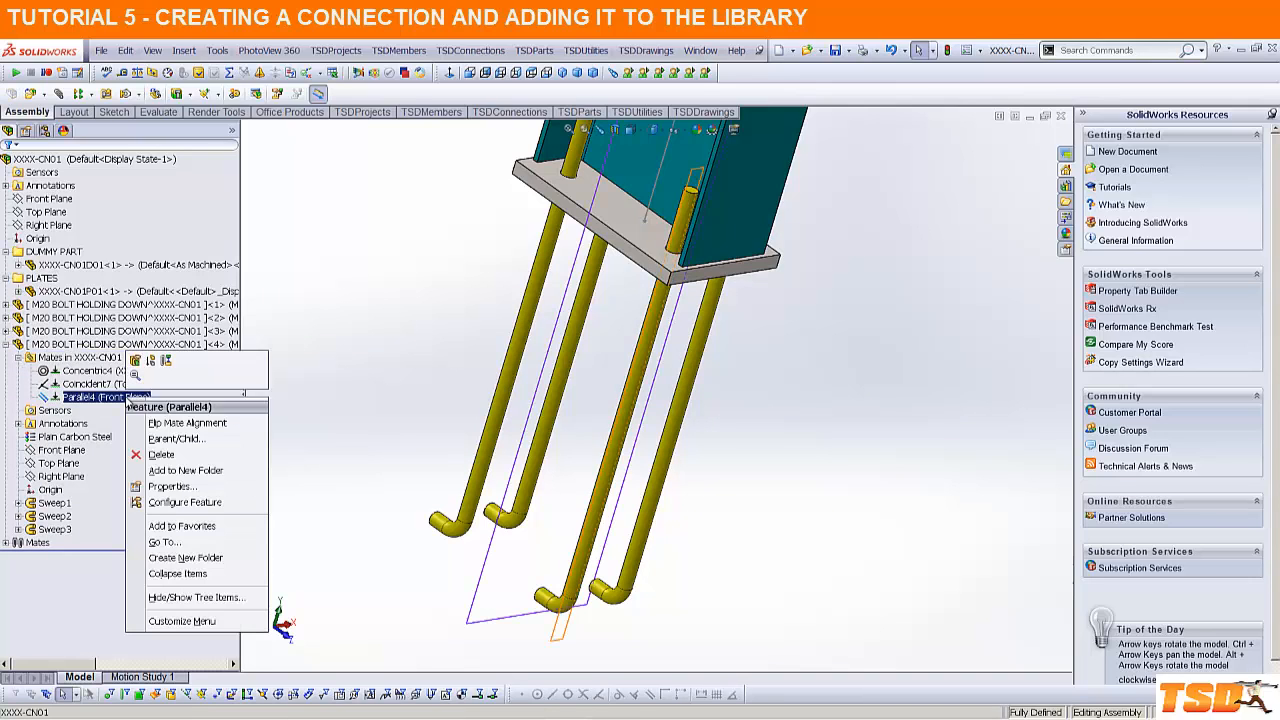
pyautogui.click(157, 426)
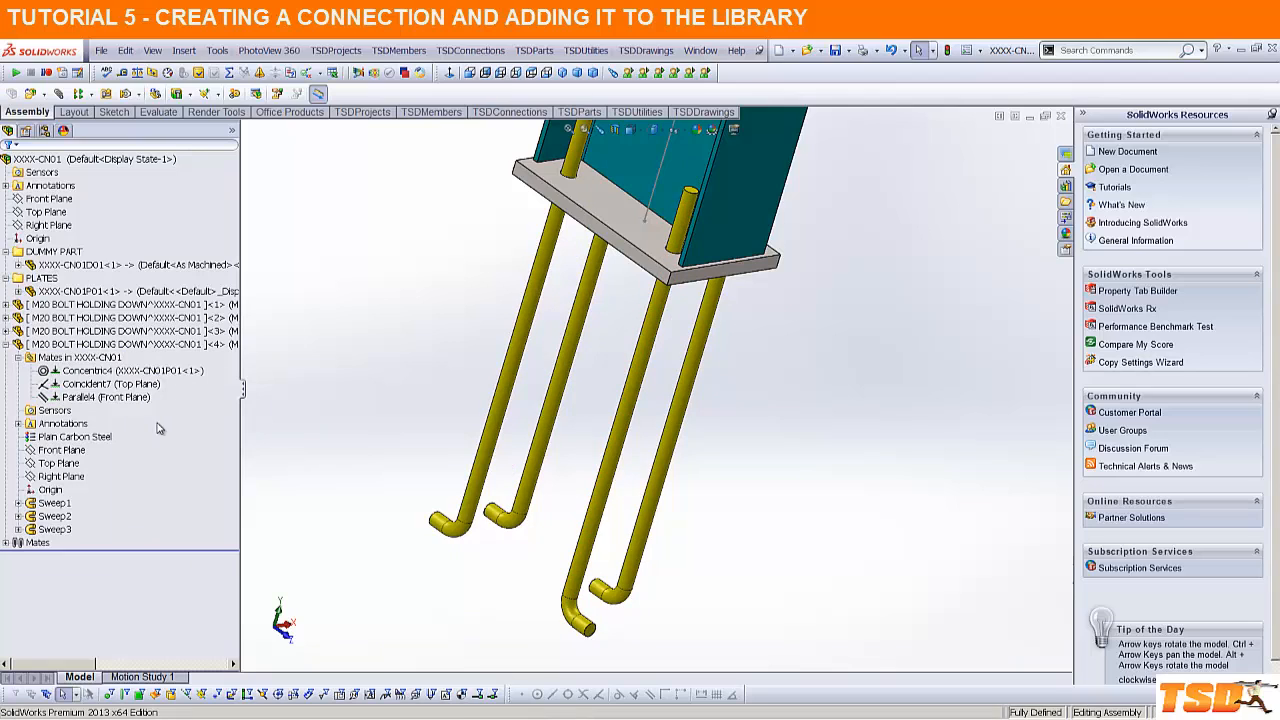
# Step: Flip the alignment of the second bolt's parallel mate, Parallel2, so its hook points outward from the plate
pyautogui.click(670, 451)
pyautogui.click(6, 318)
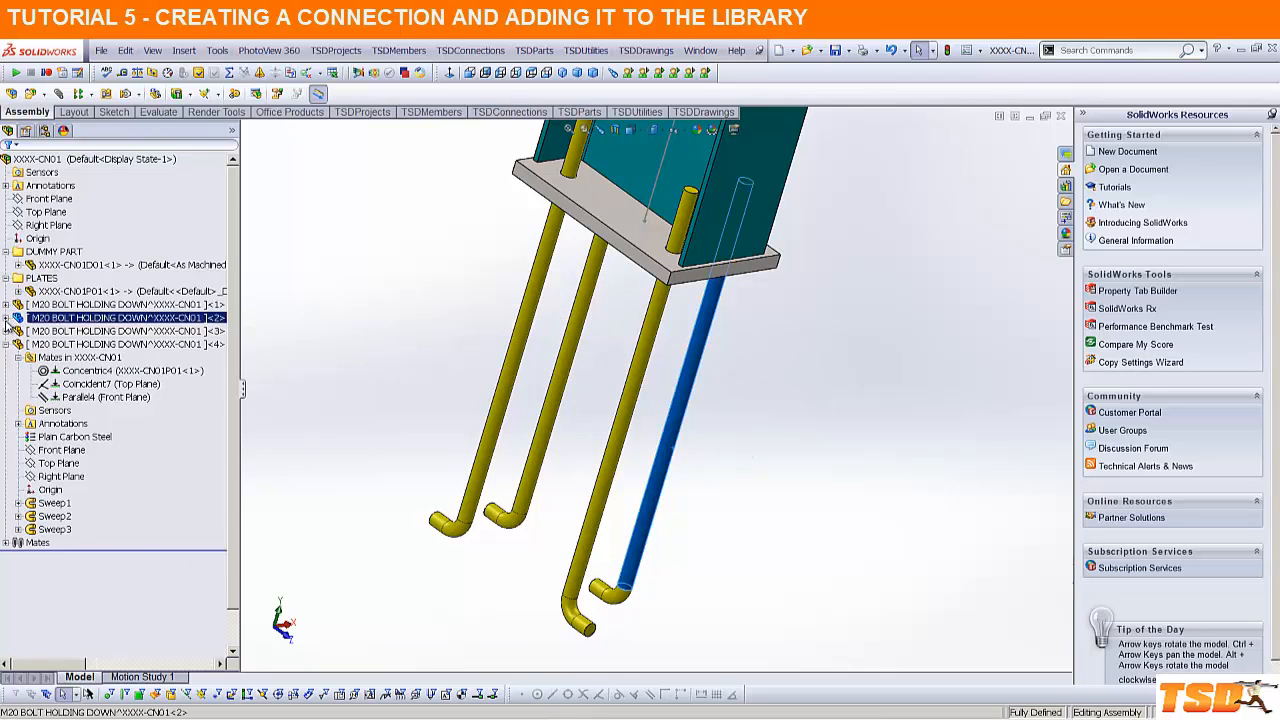
pyautogui.click(18, 331)
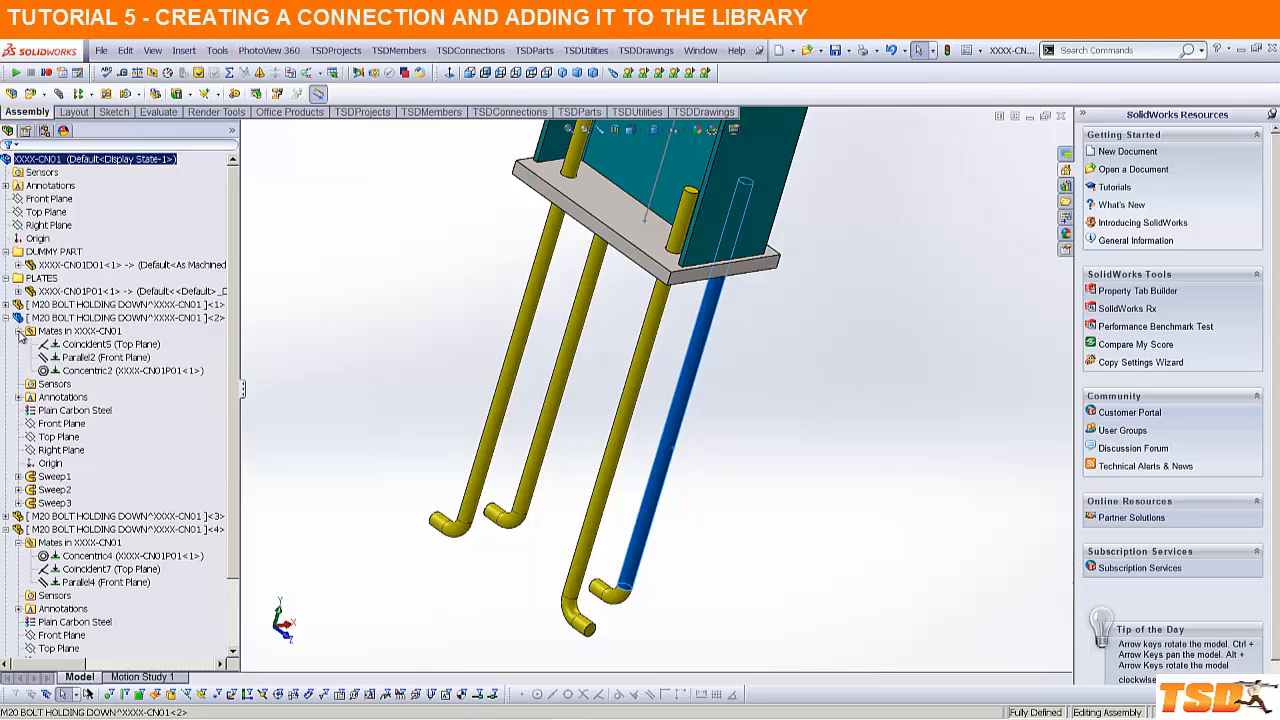
pyautogui.rightClick(128, 360)
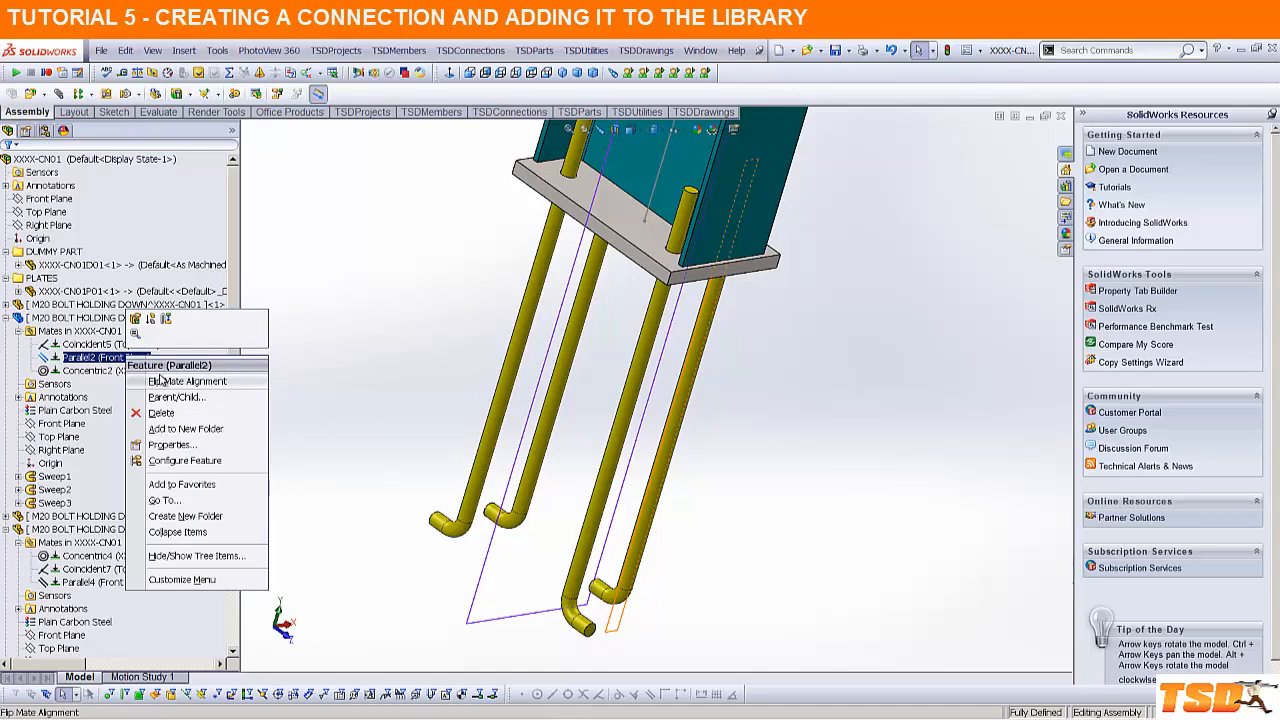
pyautogui.click(161, 381)
pyautogui.moveTo(277, 224); pyautogui.dragTo(525, 262, button='middle')
pyautogui.scroll(-2, 731, 336)
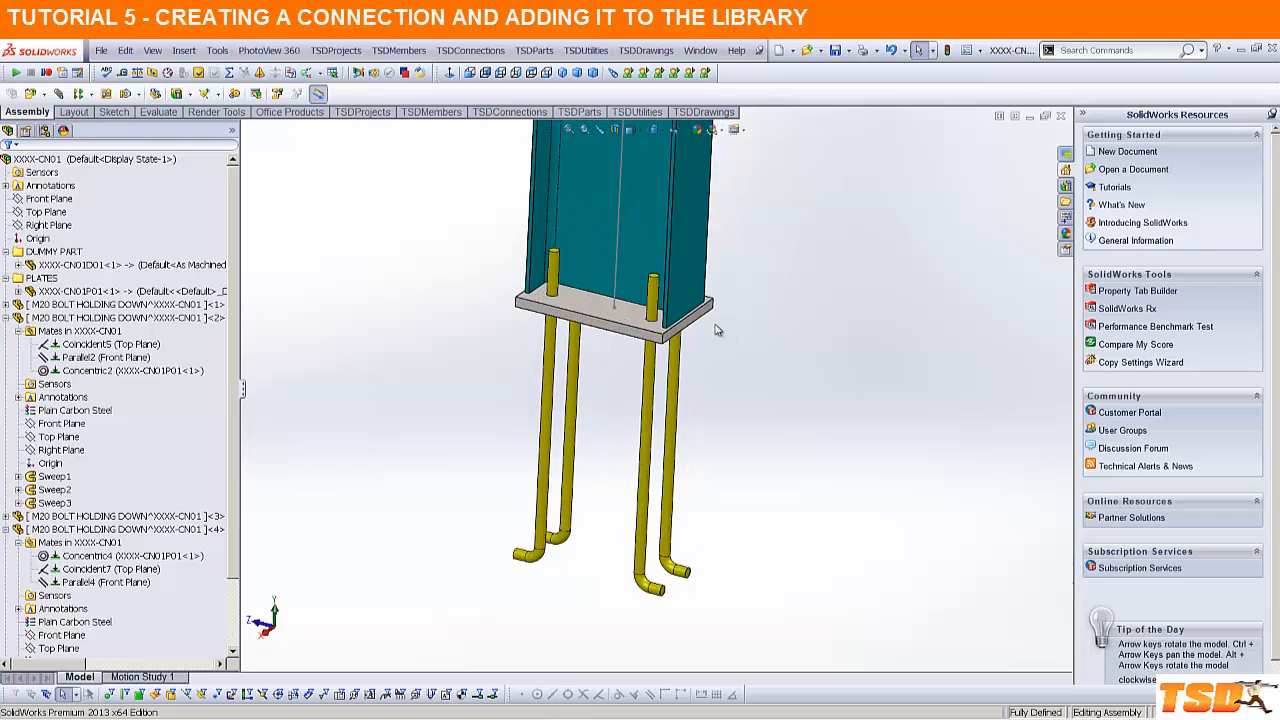
pyautogui.moveTo(612, 318)
pyautogui.mouseDown(button='middle')
pyautogui.moveTo(600, 306)
pyautogui.moveTo(612, 325)
pyautogui.mouseUp(button='middle')
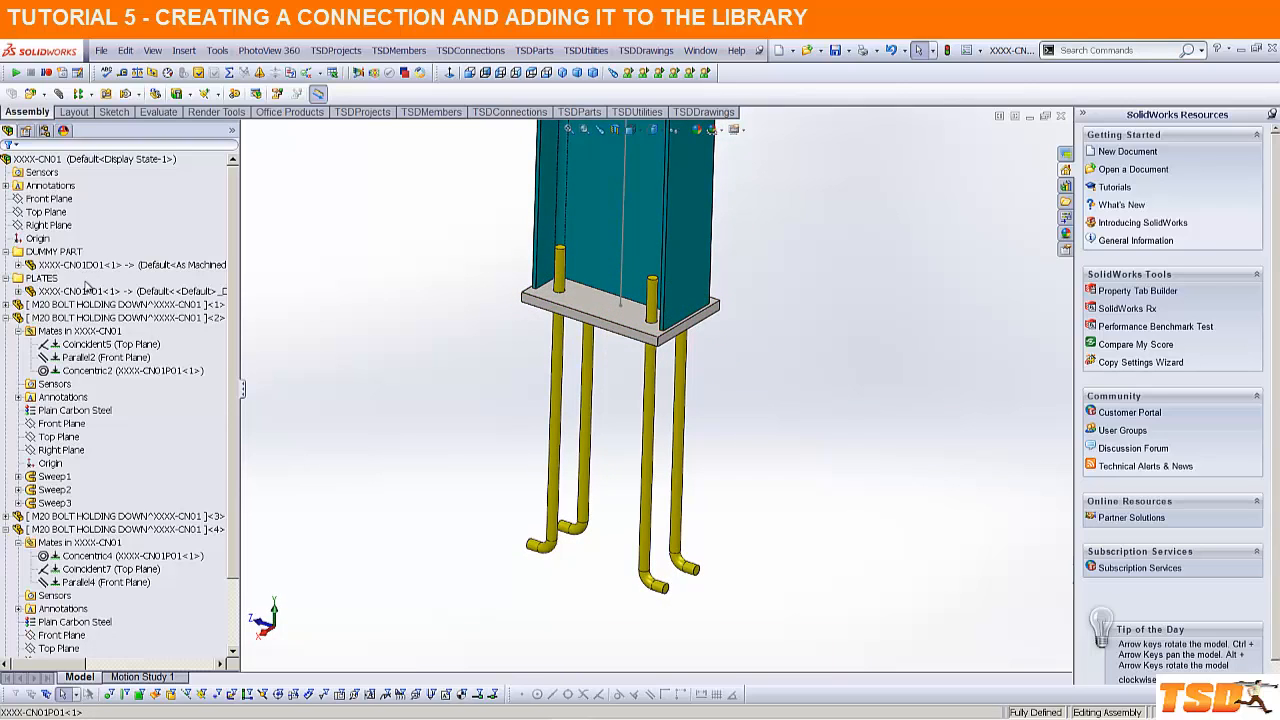
# Step: Collapse the second and fourth bolts and the PLATES and DUMMY PART folders in the feature tree
pyautogui.click(7, 318)
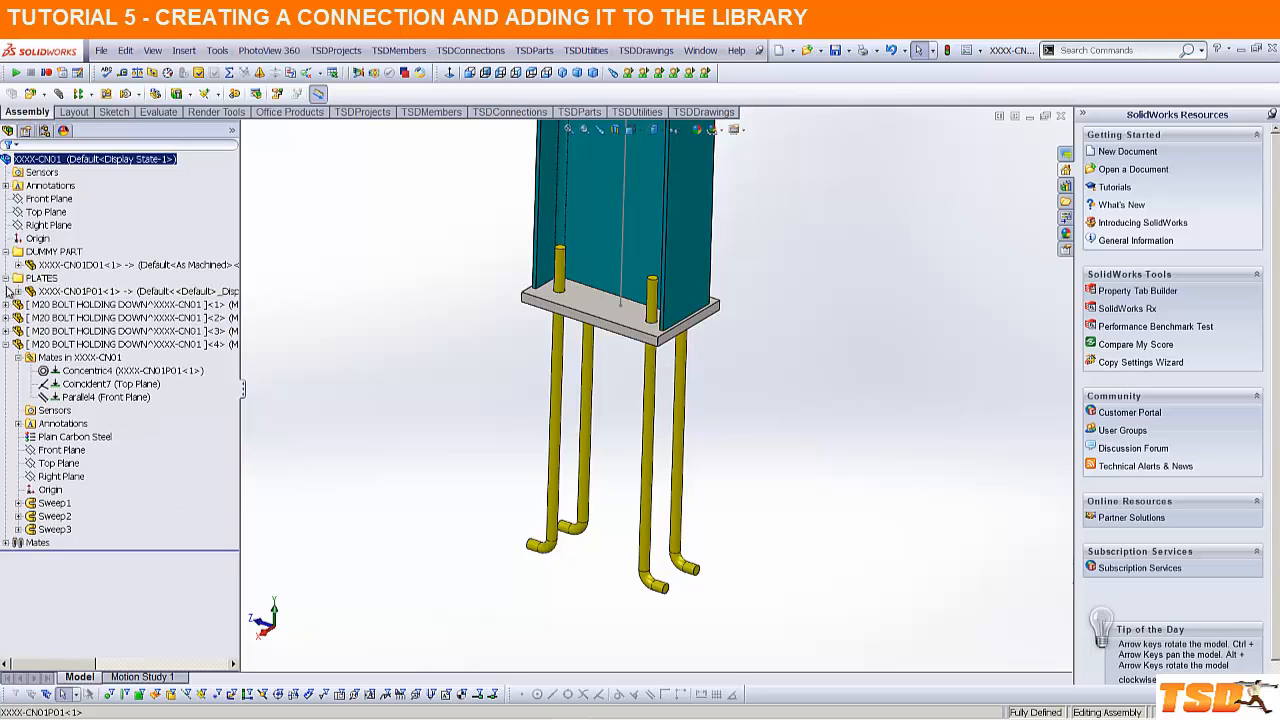
pyautogui.click(5, 278)
pyautogui.click(5, 252)
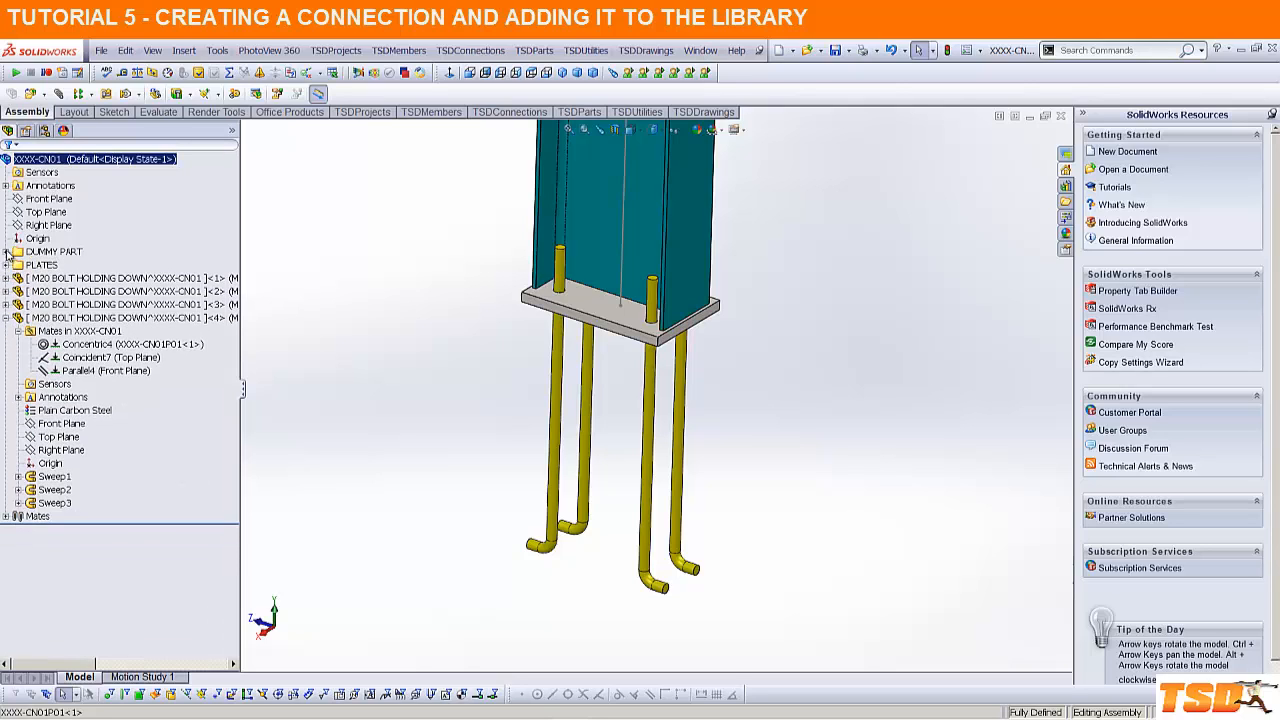
pyautogui.click(7, 318)
# Step: Turn off the weld gap in the dummy column's Trim/Extend1 feature and return to the assembly
pyautogui.scroll(3, 619, 350)
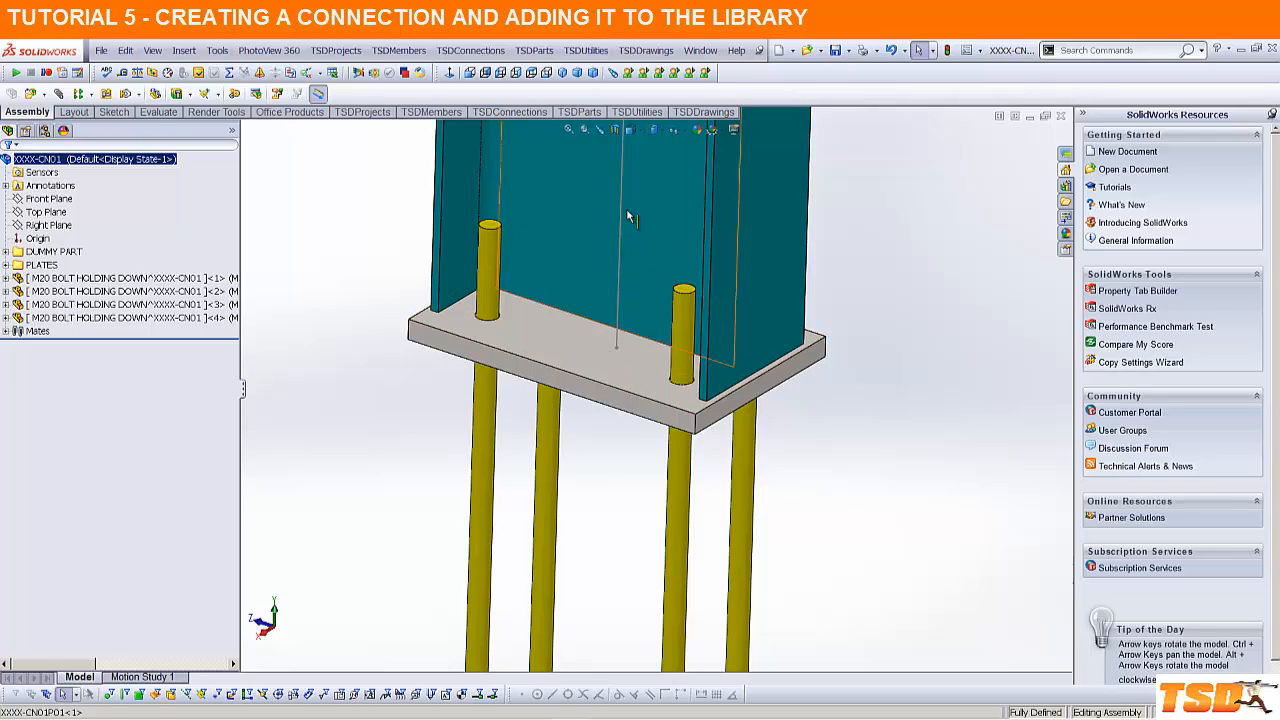
pyautogui.click(469, 72)
pyautogui.scroll(-3, 660, 405)
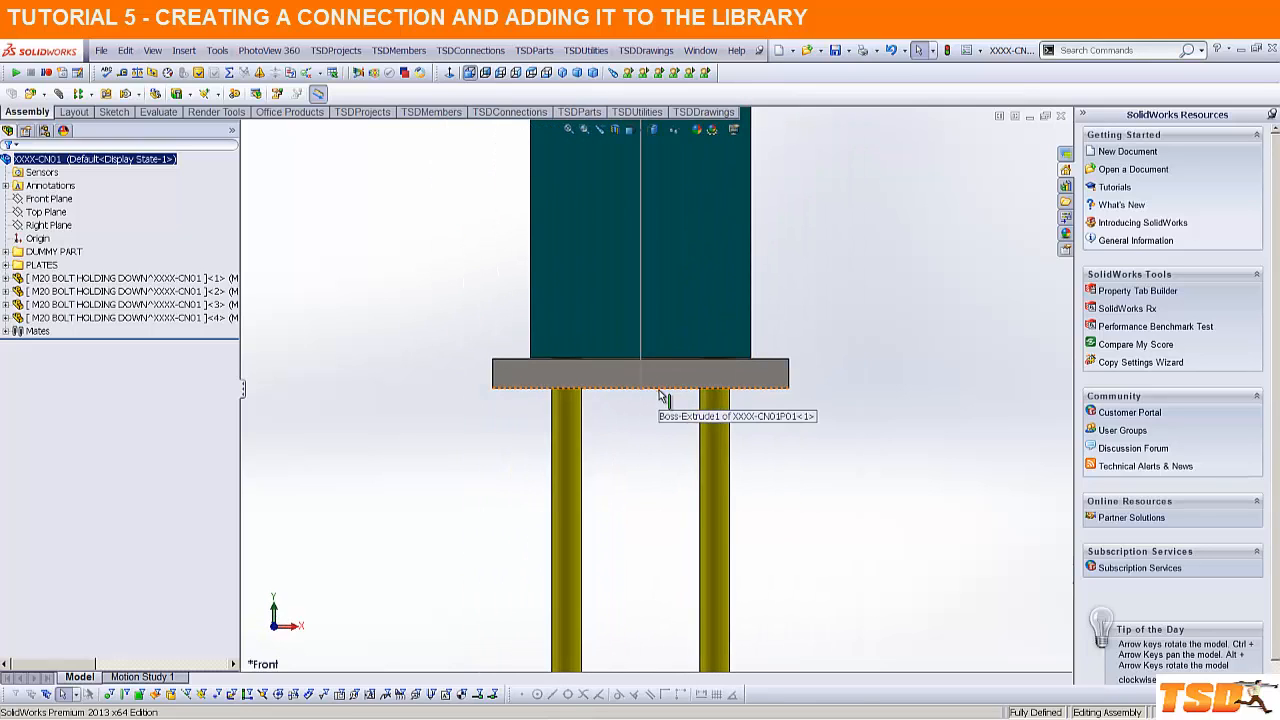
pyautogui.scroll(-5, 685, 380)
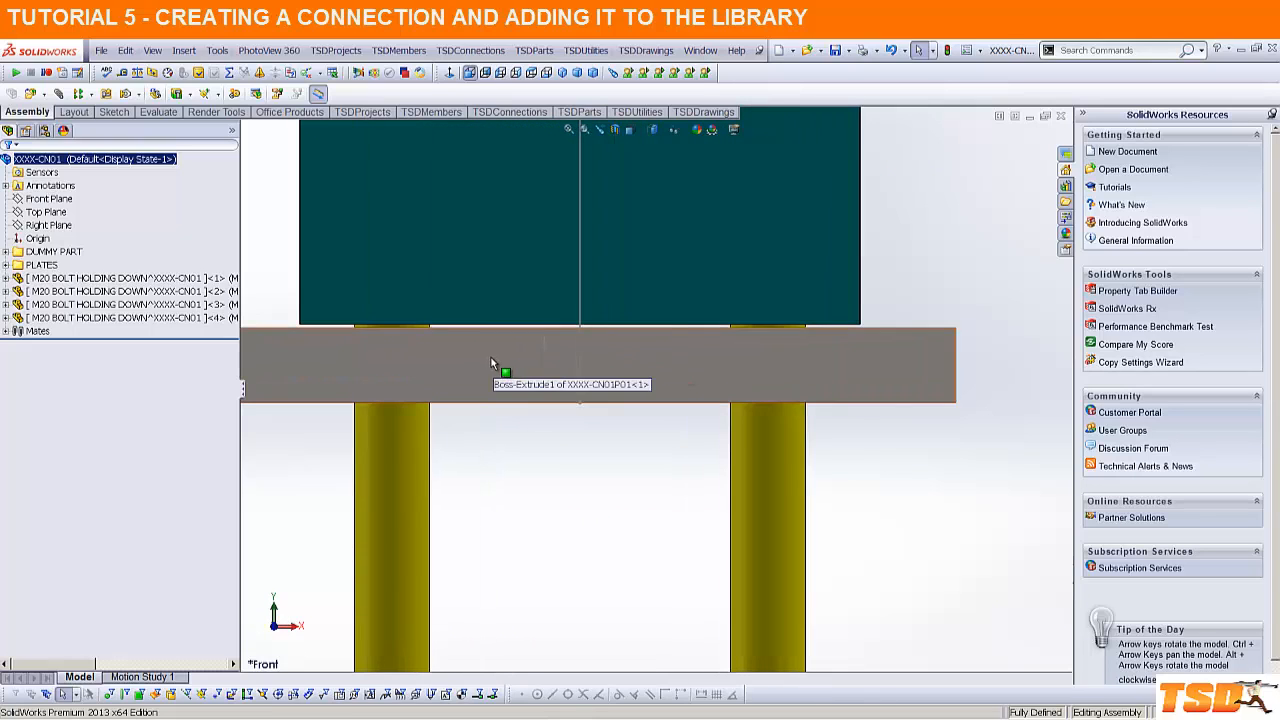
pyautogui.click(480, 298)
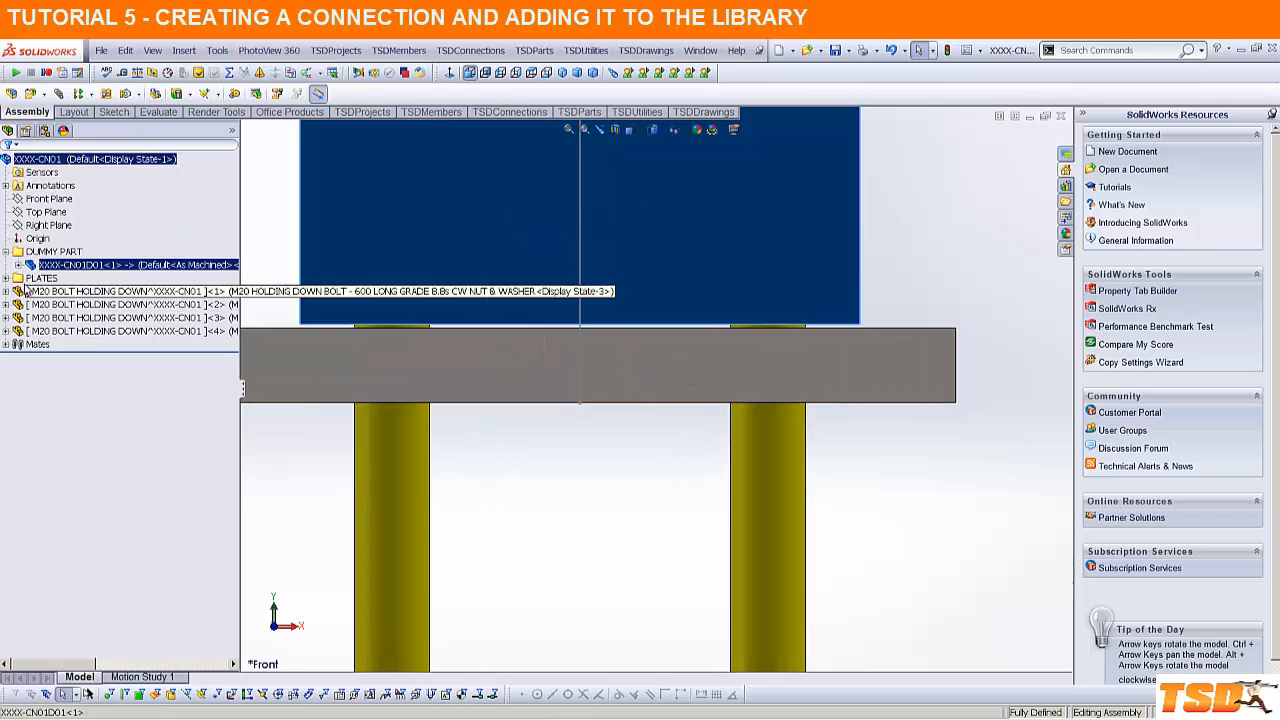
pyautogui.click(18, 265)
pyautogui.rightClick(80, 450)
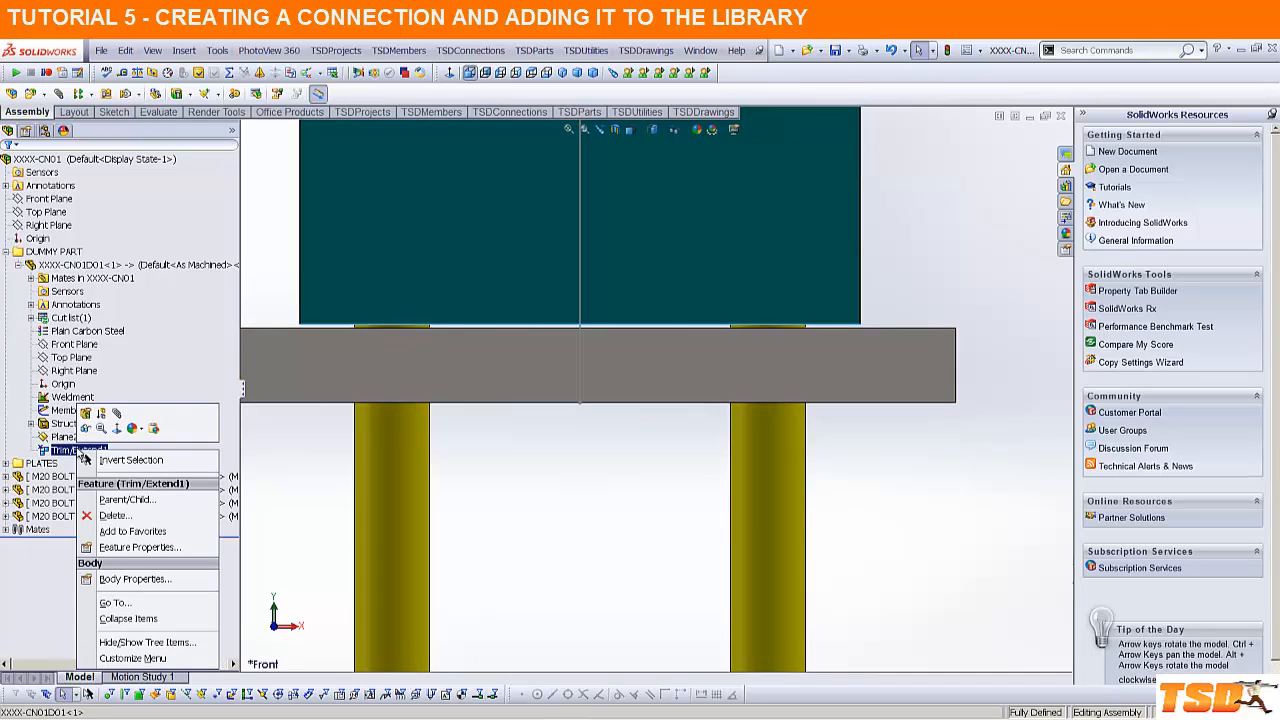
pyautogui.click(86, 414)
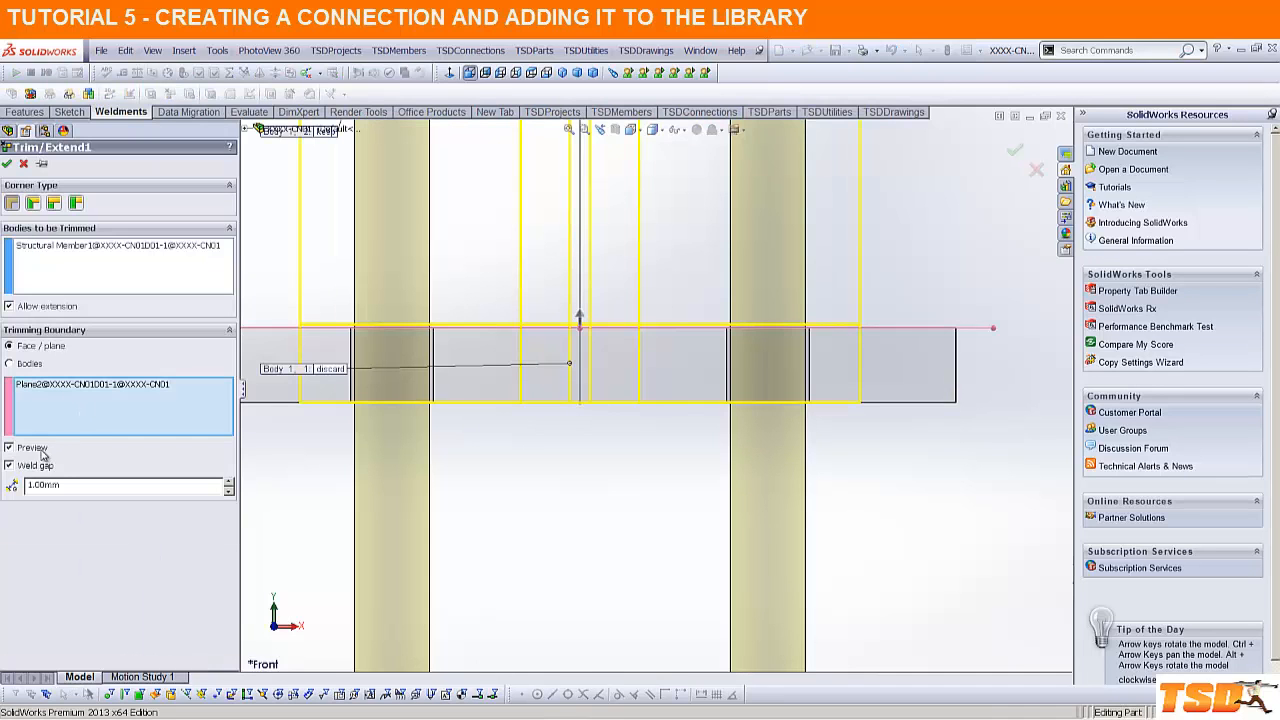
pyautogui.click(10, 466)
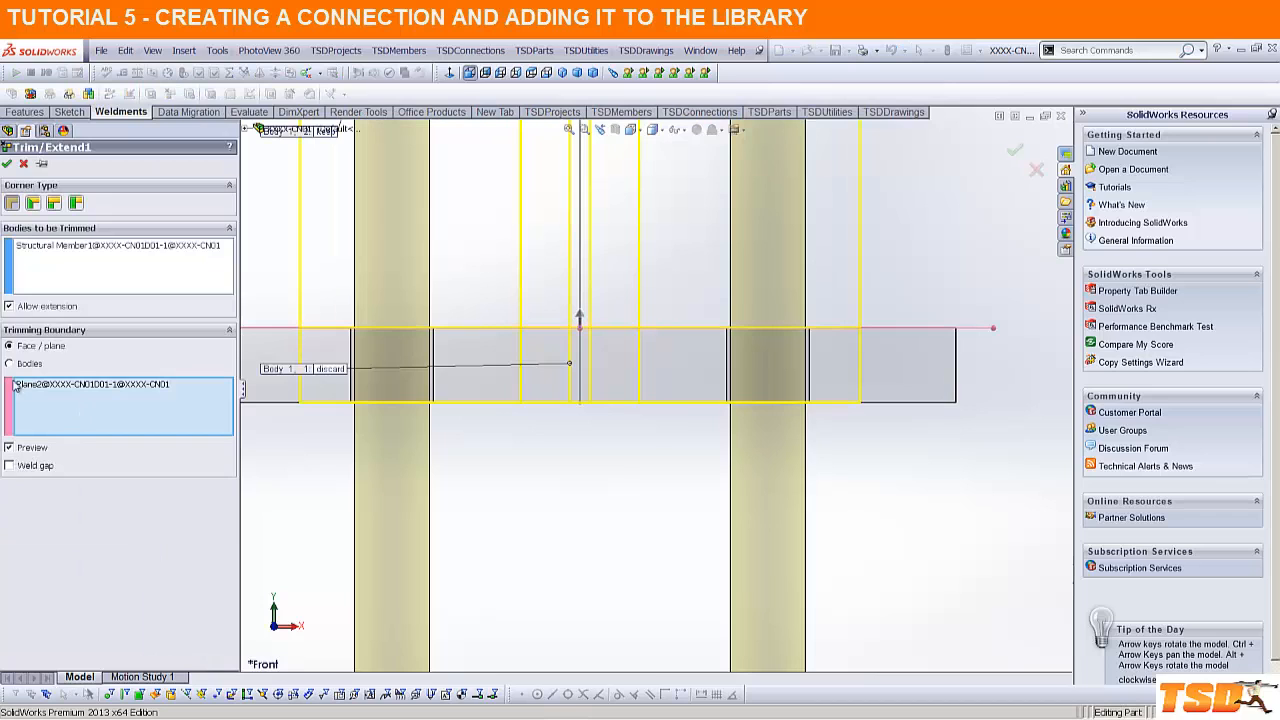
pyautogui.click(7, 164)
pyautogui.click(1017, 156)
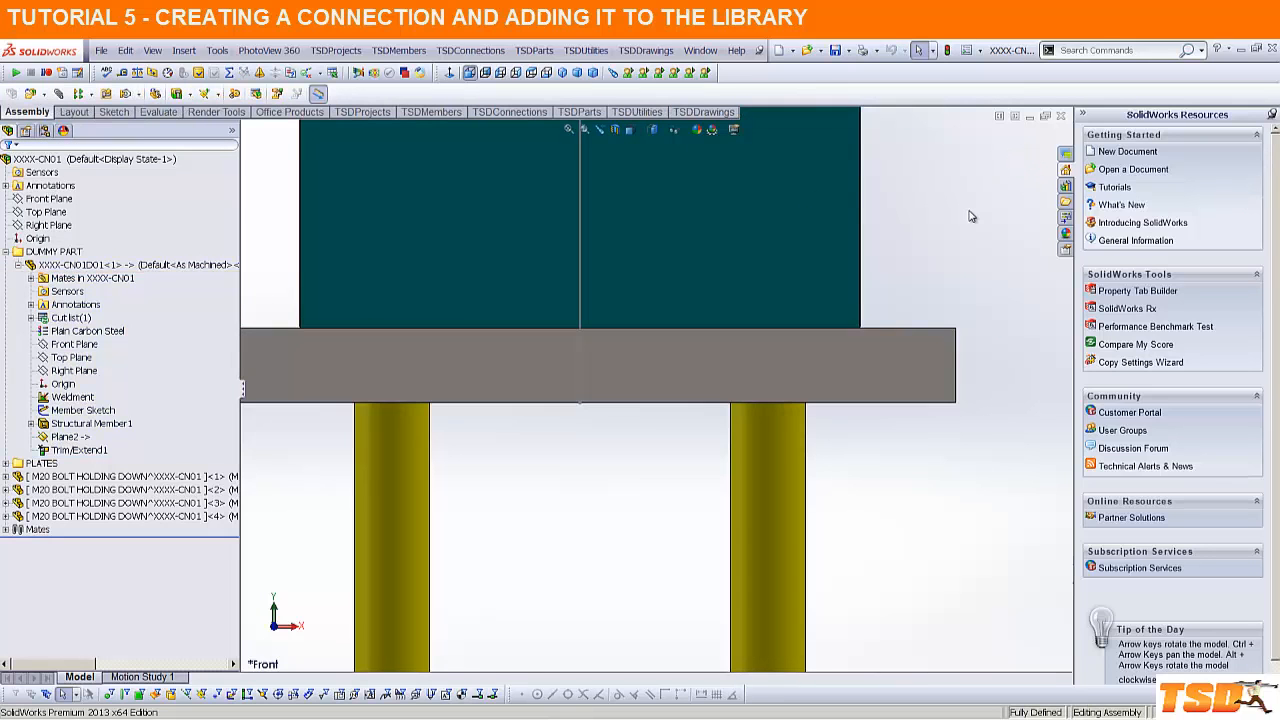
# Step: Delete the base plate's coincident mate to the assembly origin, Coincident1
pyautogui.scroll(3, 602, 326)
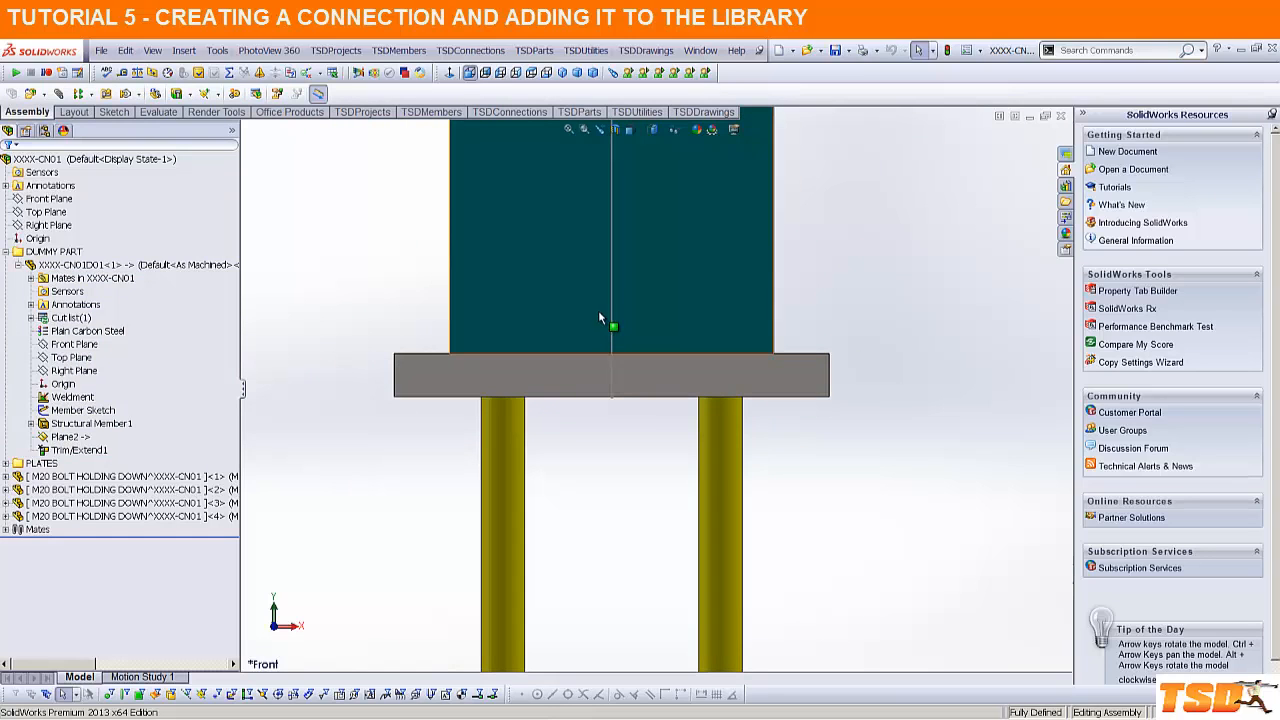
pyautogui.click(585, 370)
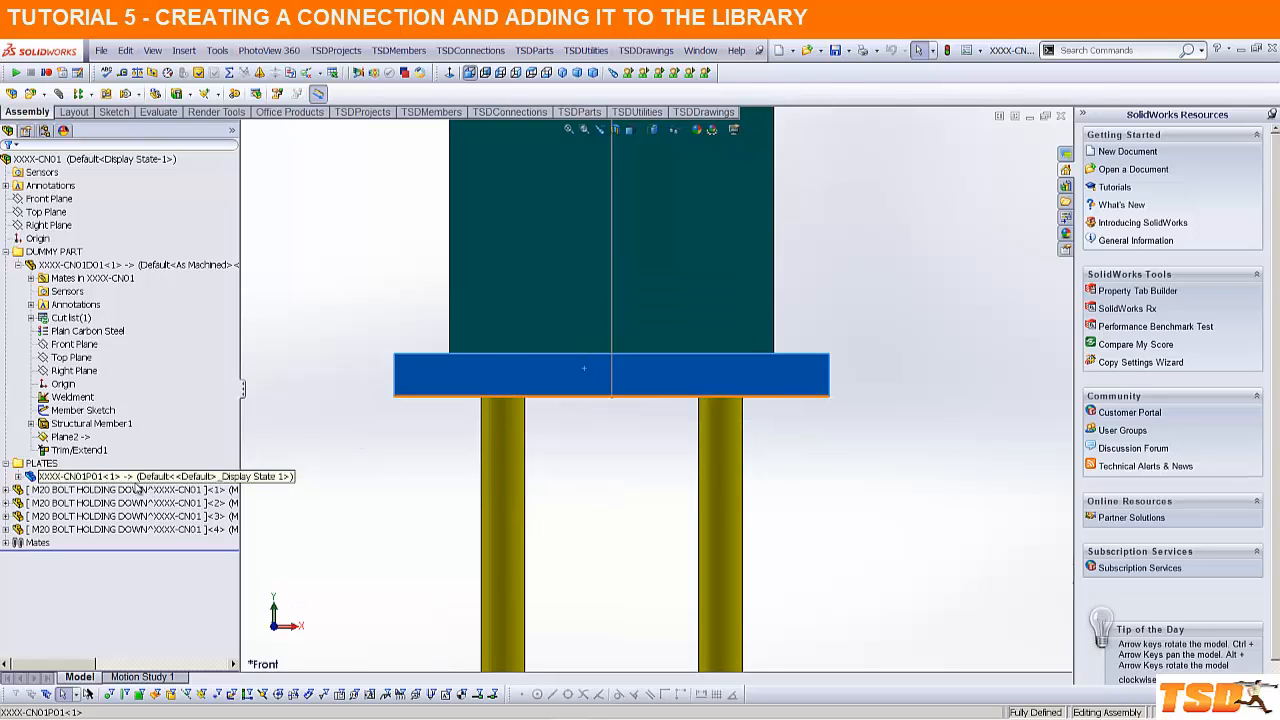
pyautogui.click(28, 477)
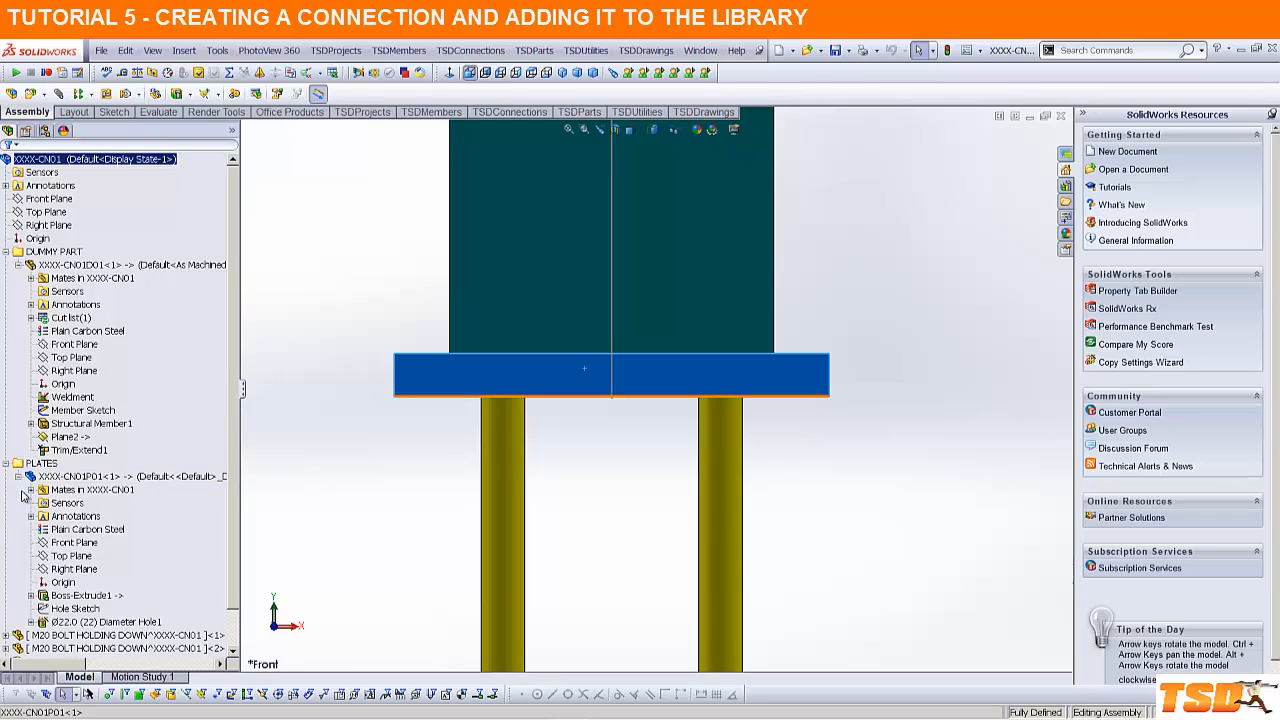
pyautogui.click(31, 490)
pyautogui.click(112, 503)
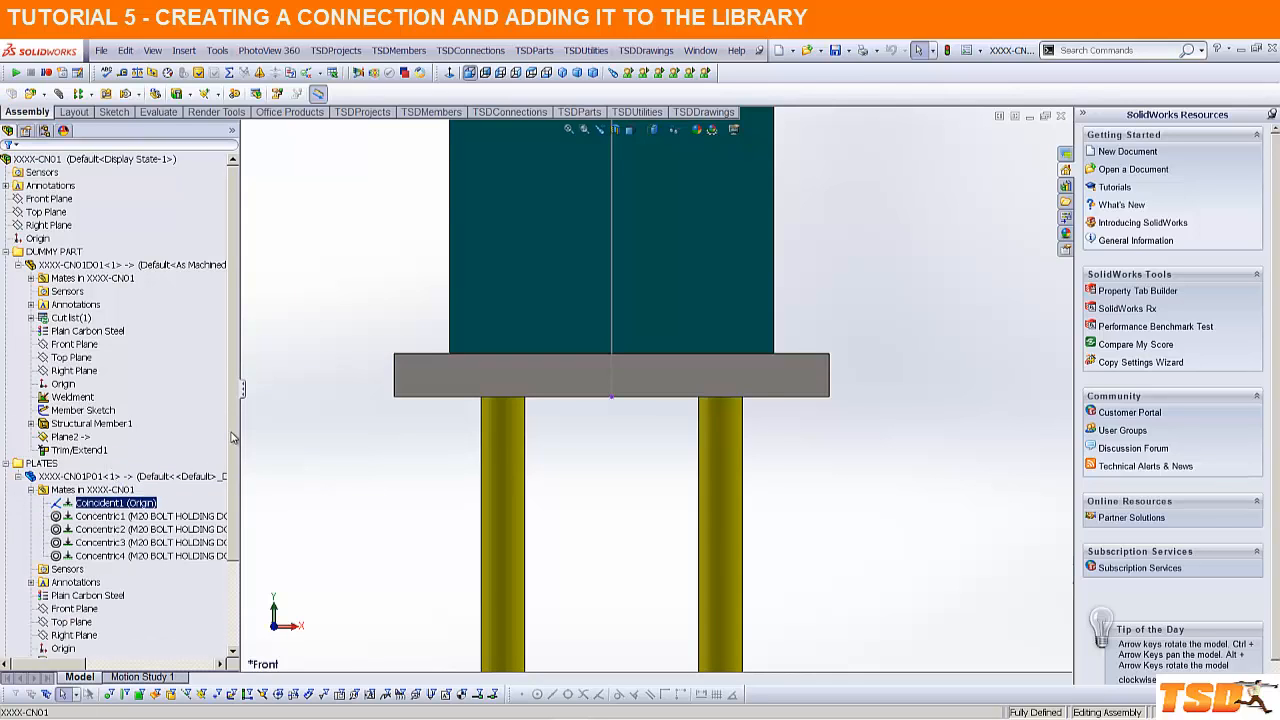
pyautogui.press('Delete')
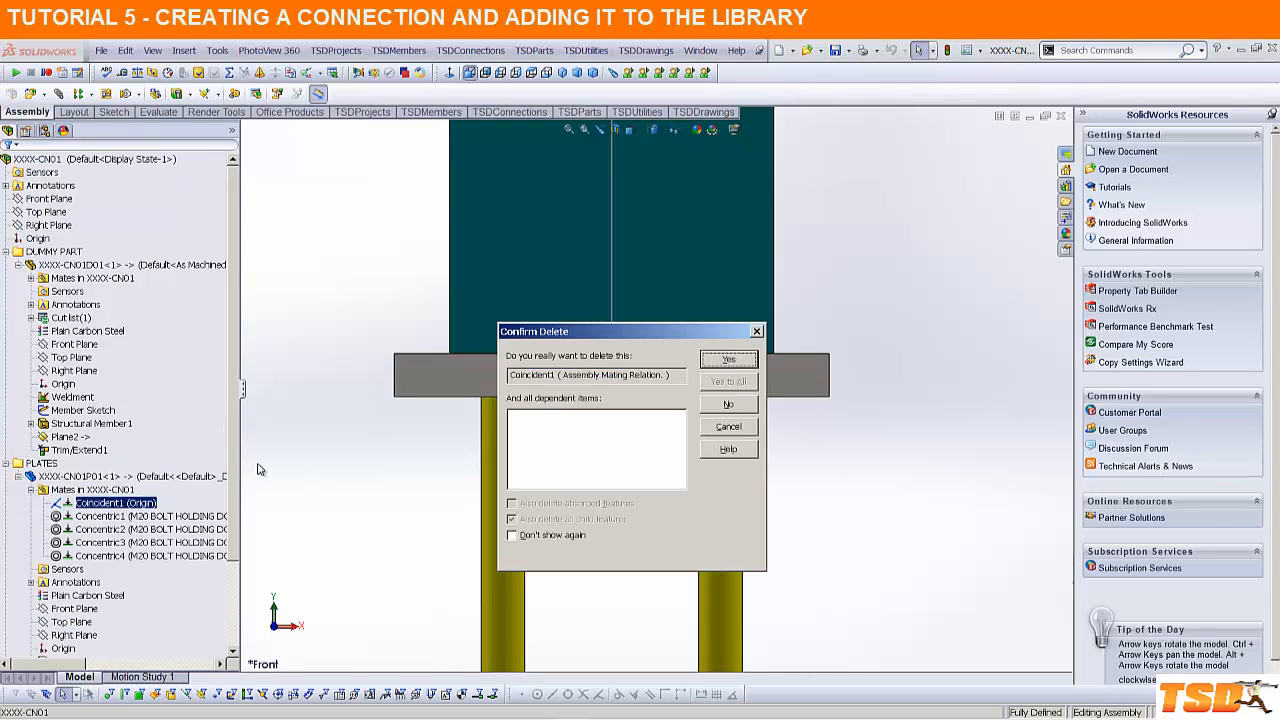
pyautogui.click(728, 360)
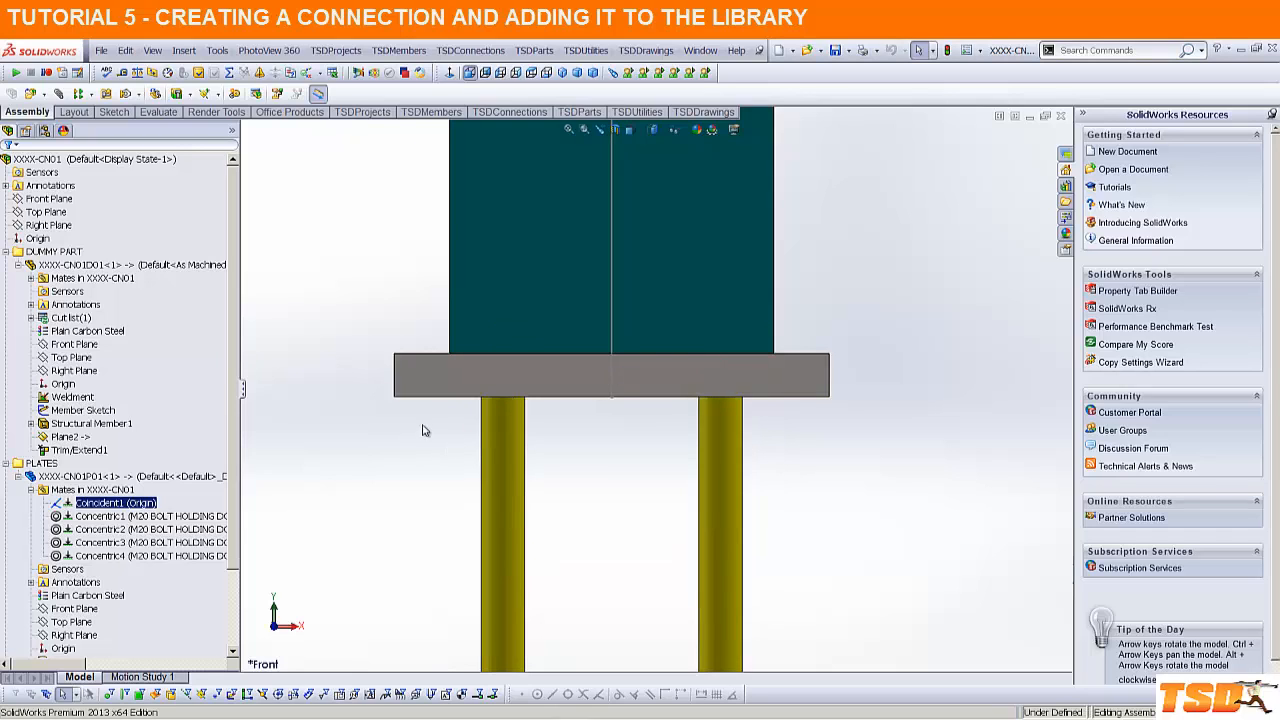
# Step: Add a 30 mm distance mate between the base plate's Top Plane and the assembly Top Plane, flipped so the plate sits above it
pyautogui.click(84, 608)
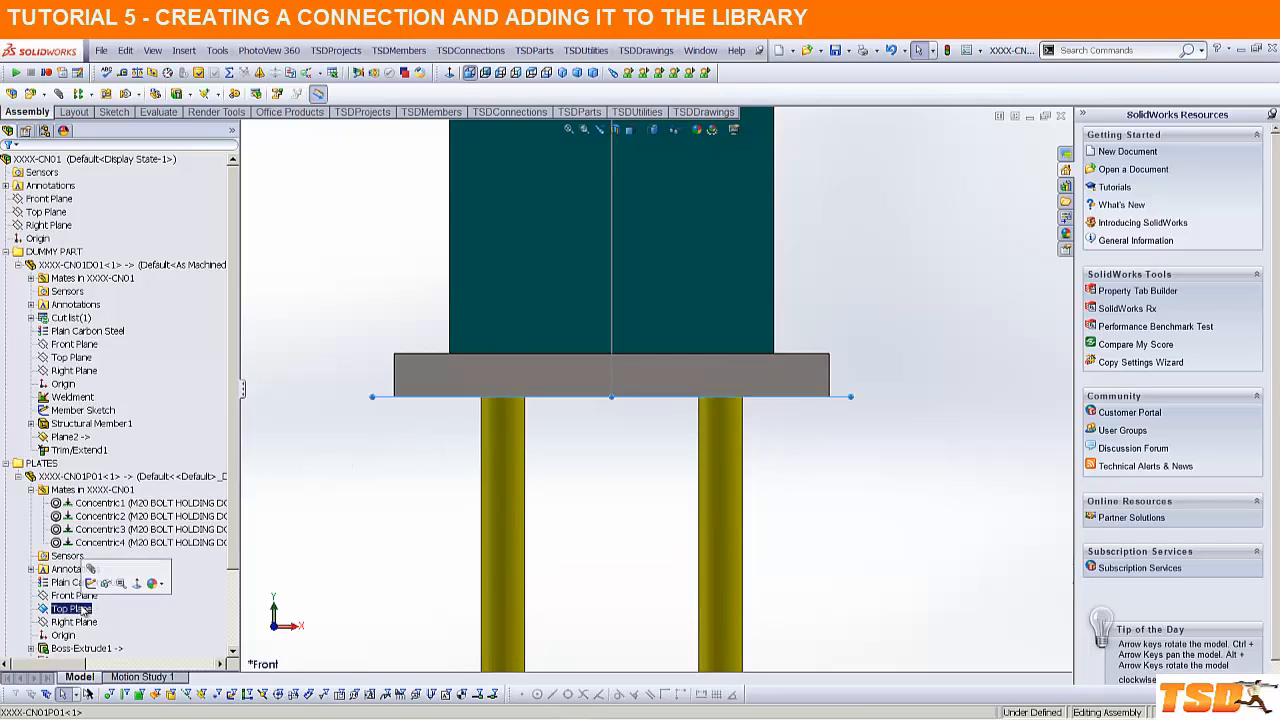
pyautogui.keyDown('ctrl'); pyautogui.click(48, 212); pyautogui.keyUp('ctrl')
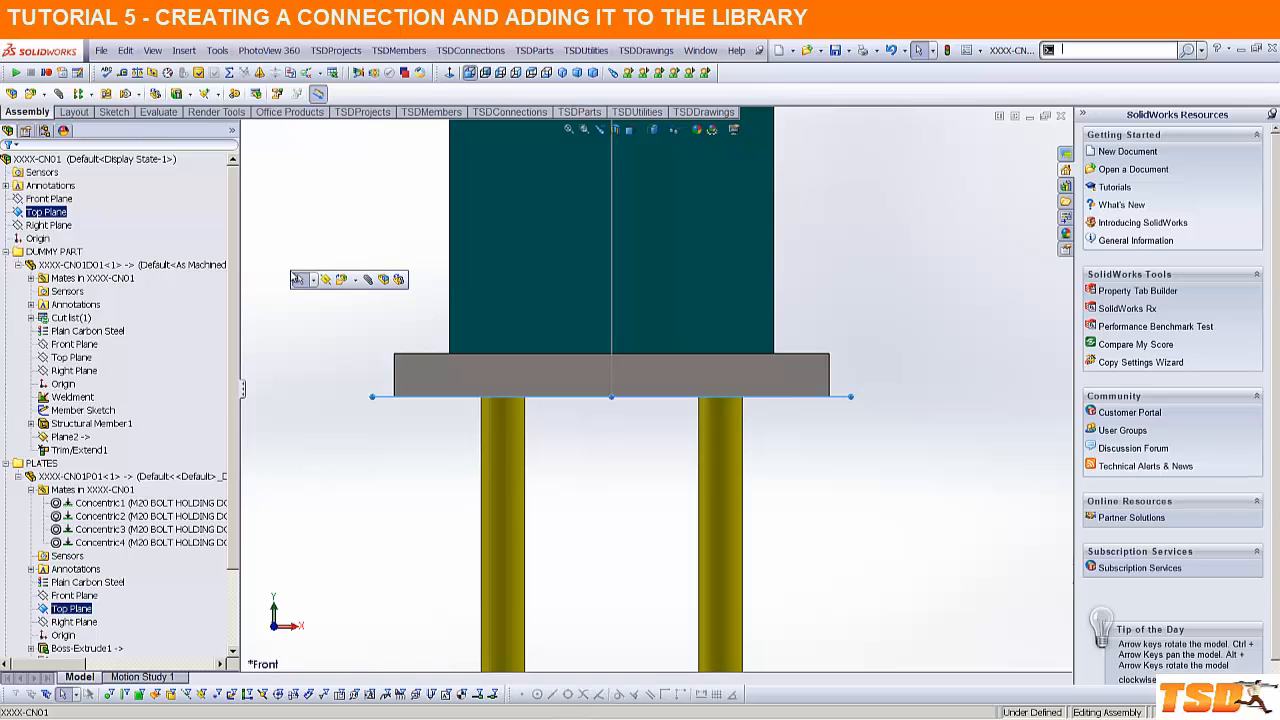
pyautogui.click(367, 280)
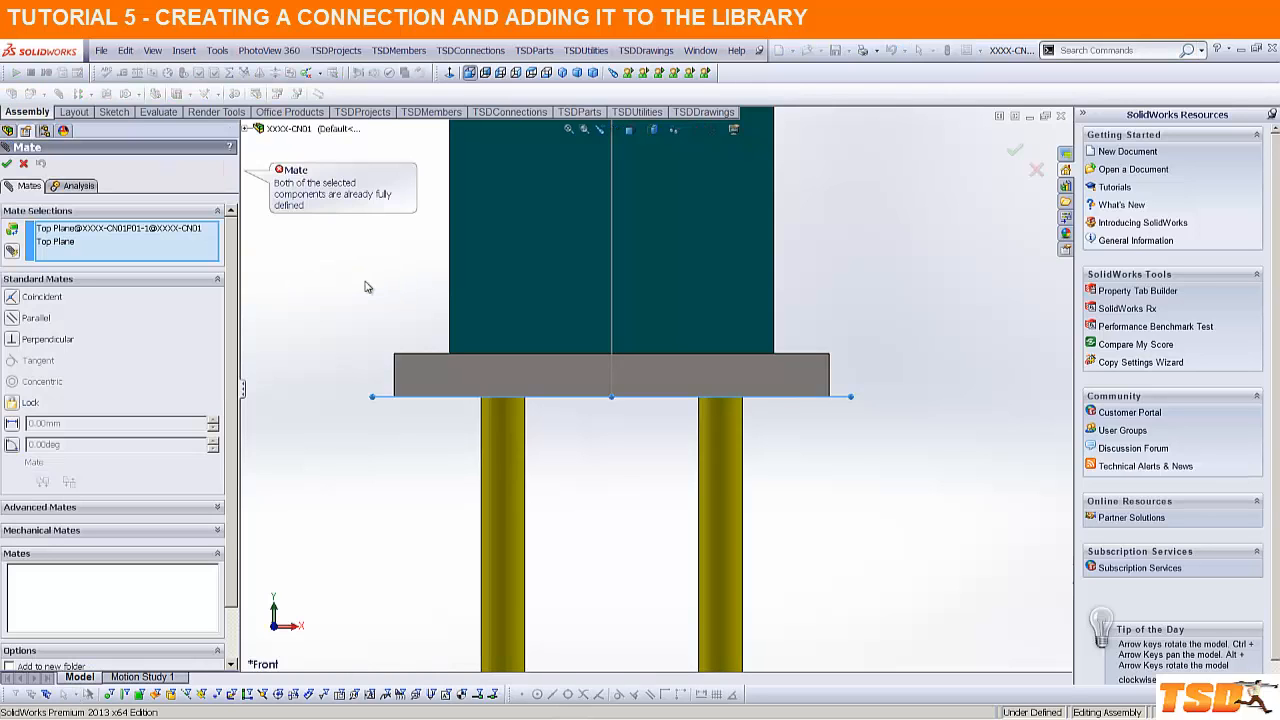
pyautogui.click(12, 423)
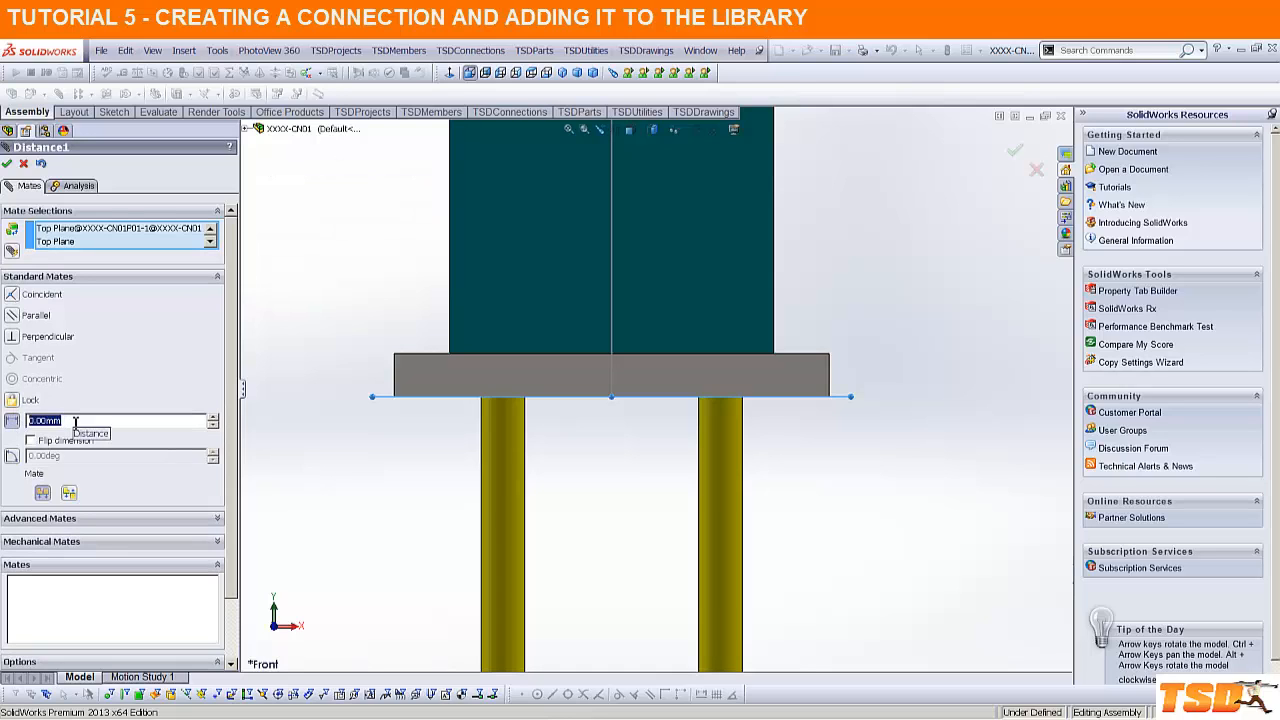
pyautogui.write('2')
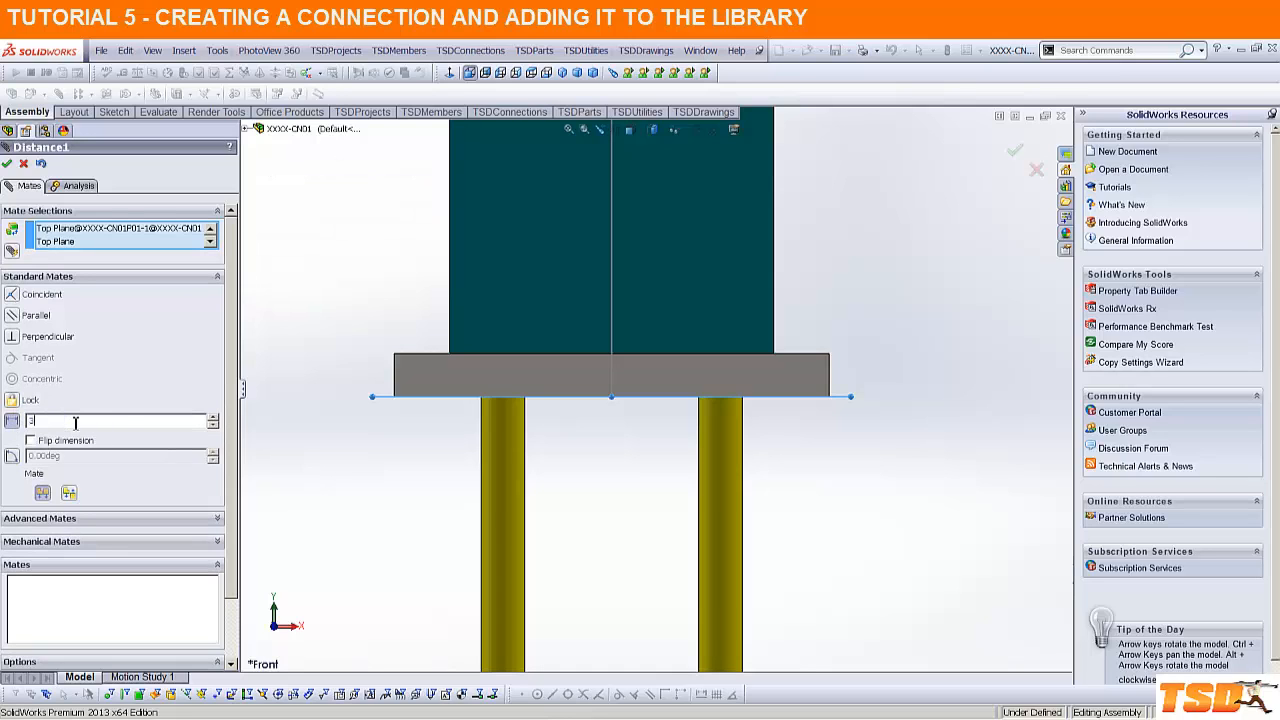
pyautogui.write('0')
pyautogui.press('Return')
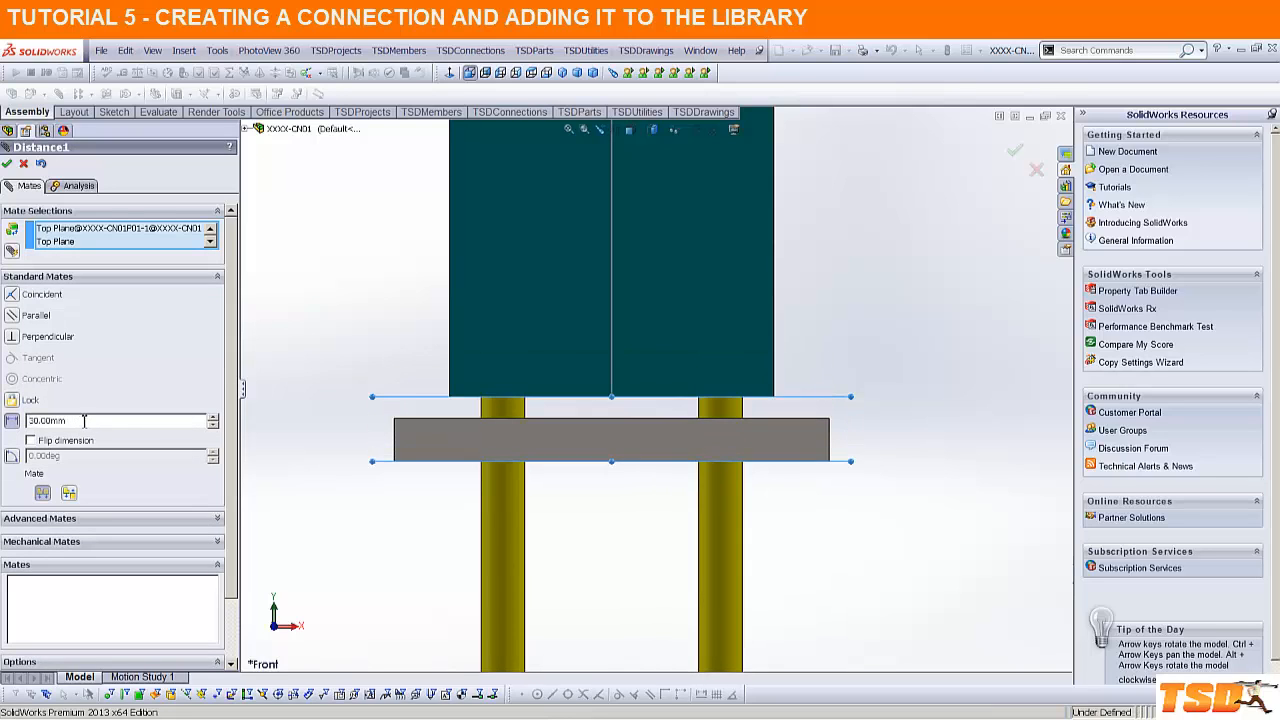
pyautogui.click(30, 440)
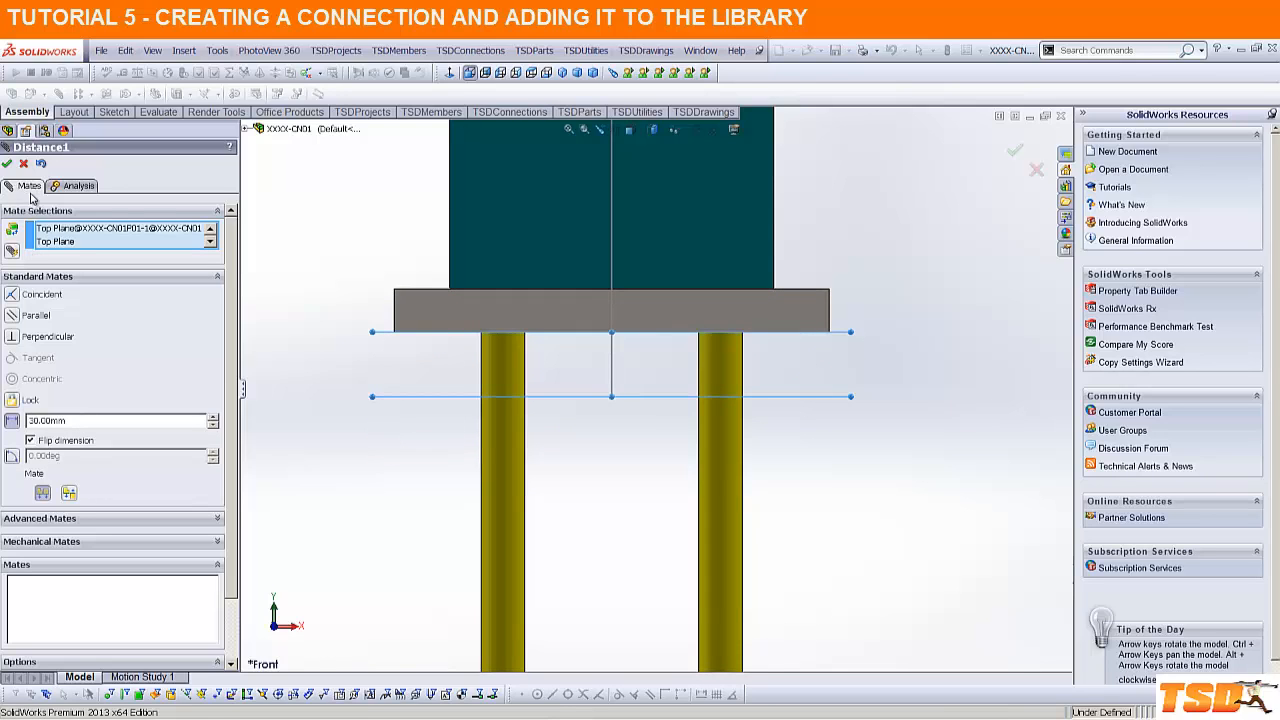
pyautogui.click(7, 163)
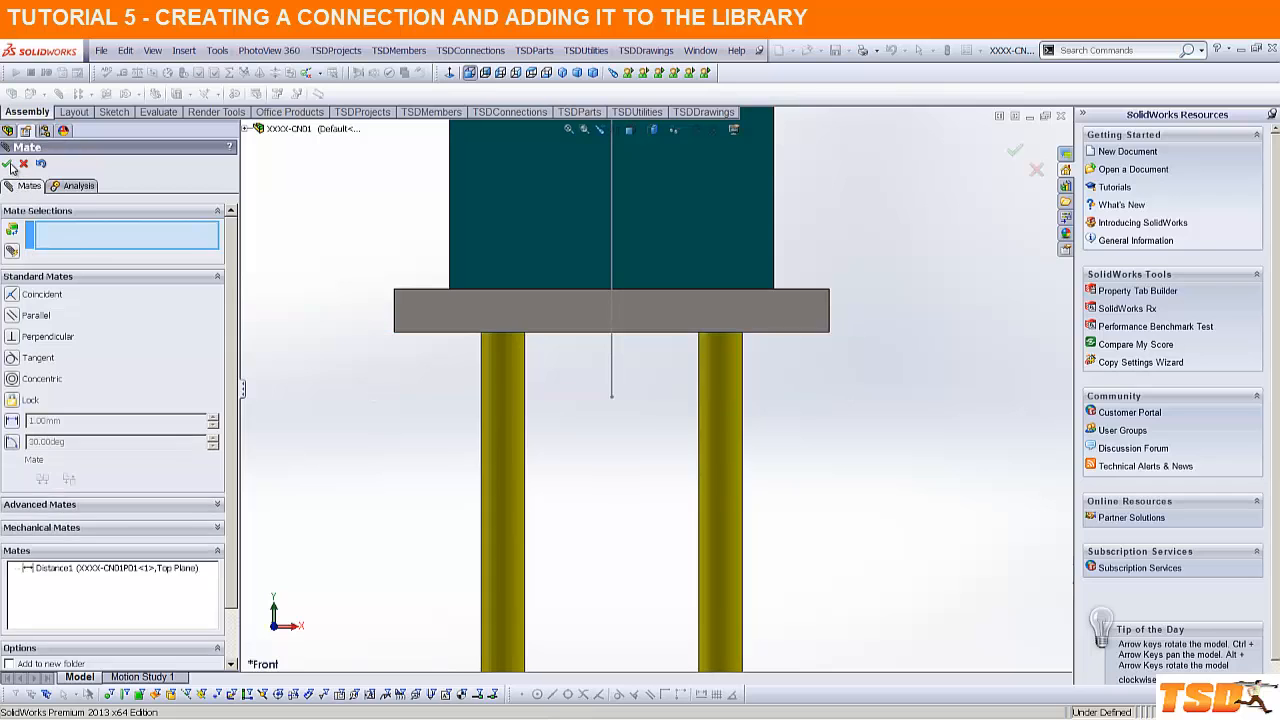
pyautogui.click(7, 163)
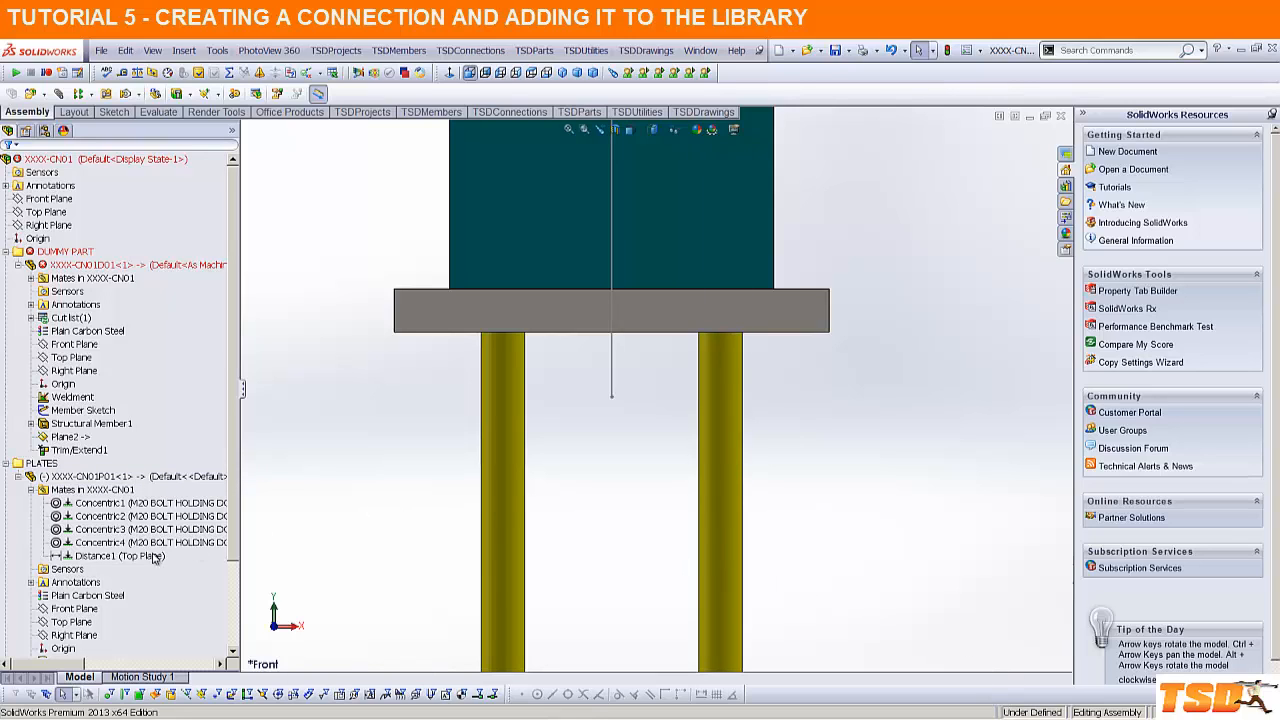
# Step: Mate the base plate's Front Plane and Right Plane coincident with the assembly's Front Plane and Right Plane
pyautogui.click(68, 609)
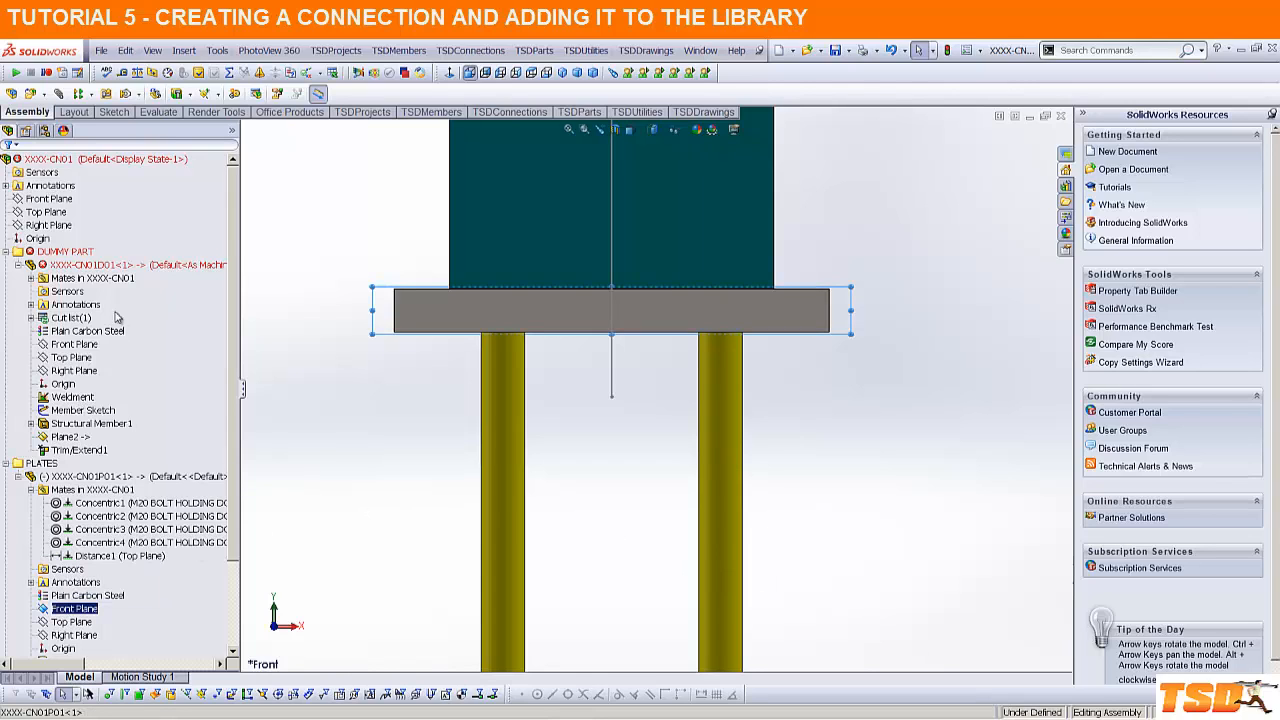
pyautogui.keyDown('ctrl'); pyautogui.click(56, 199); pyautogui.keyUp('ctrl')
pyautogui.click(59, 93)
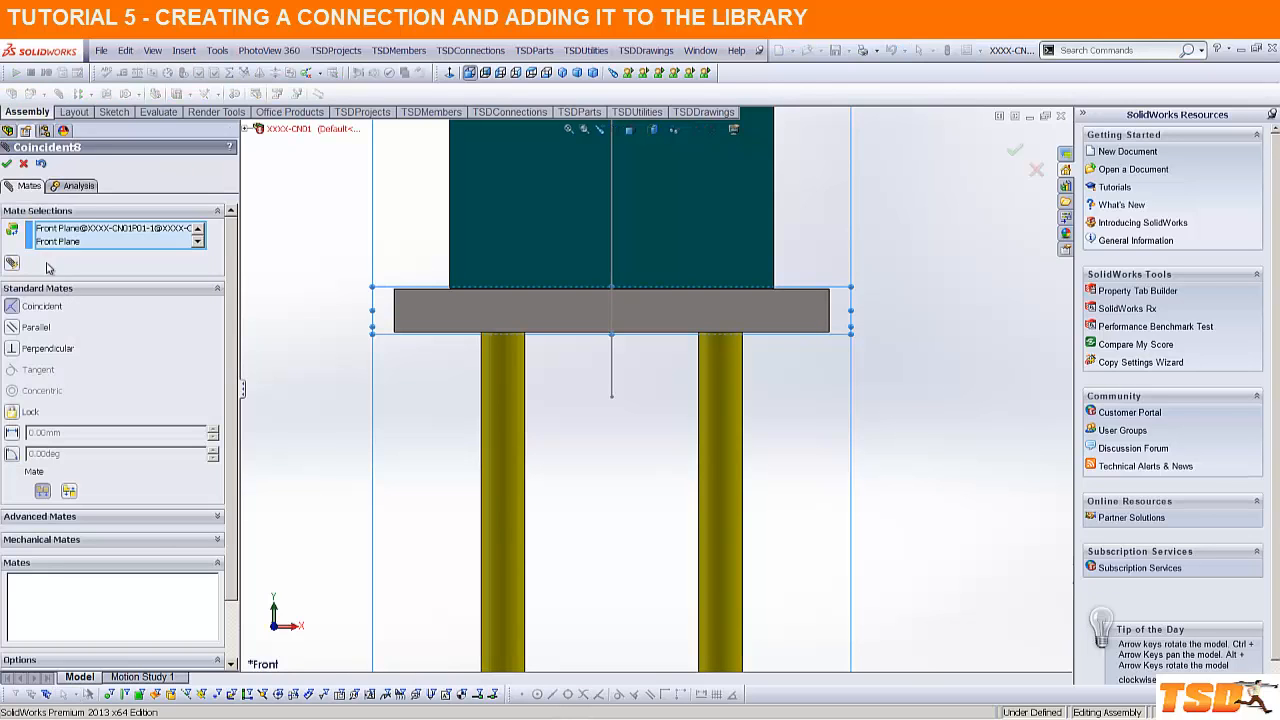
pyautogui.click(7, 164)
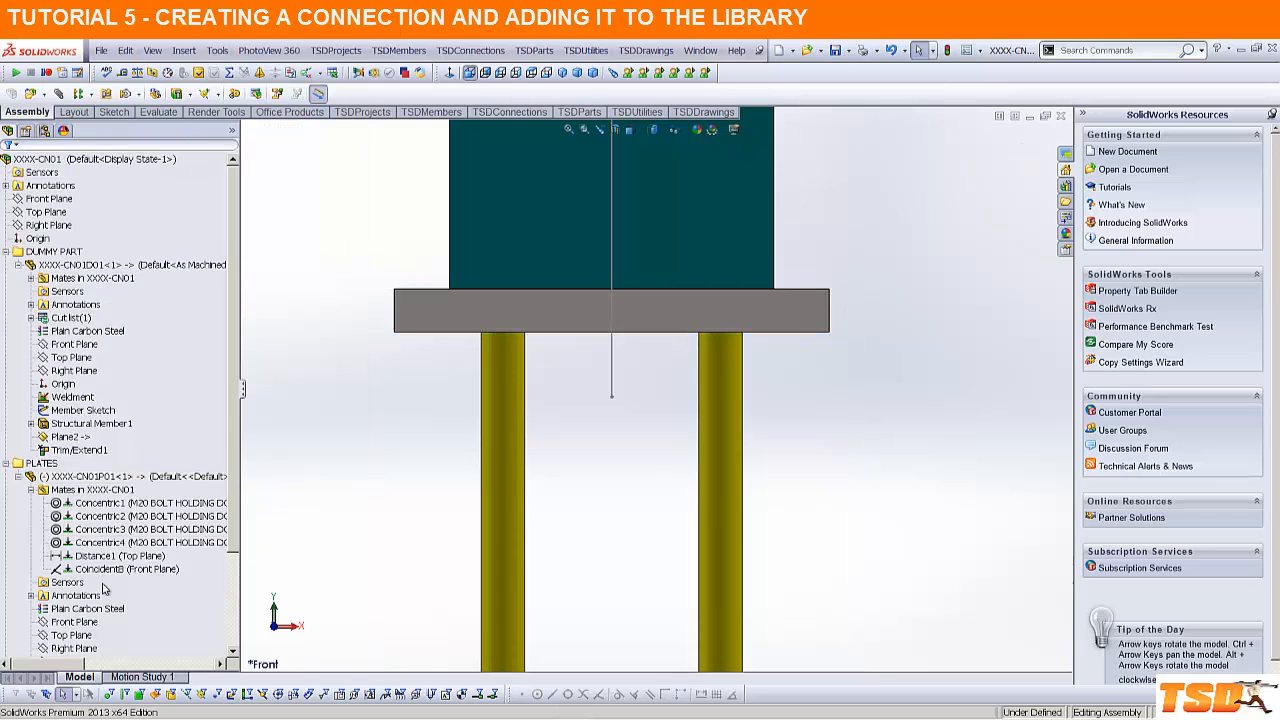
pyautogui.click(78, 648)
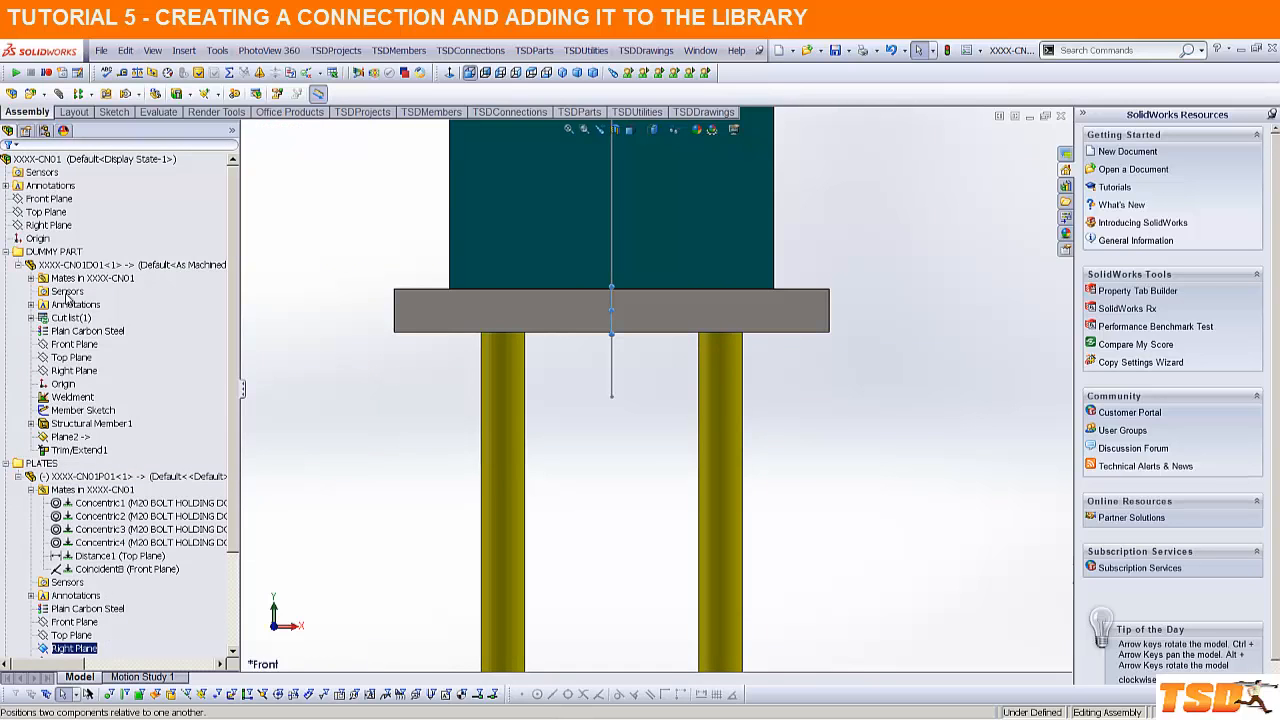
pyautogui.keyDown('ctrl'); pyautogui.click(42, 225); pyautogui.keyUp('ctrl')
pyautogui.click(59, 93)
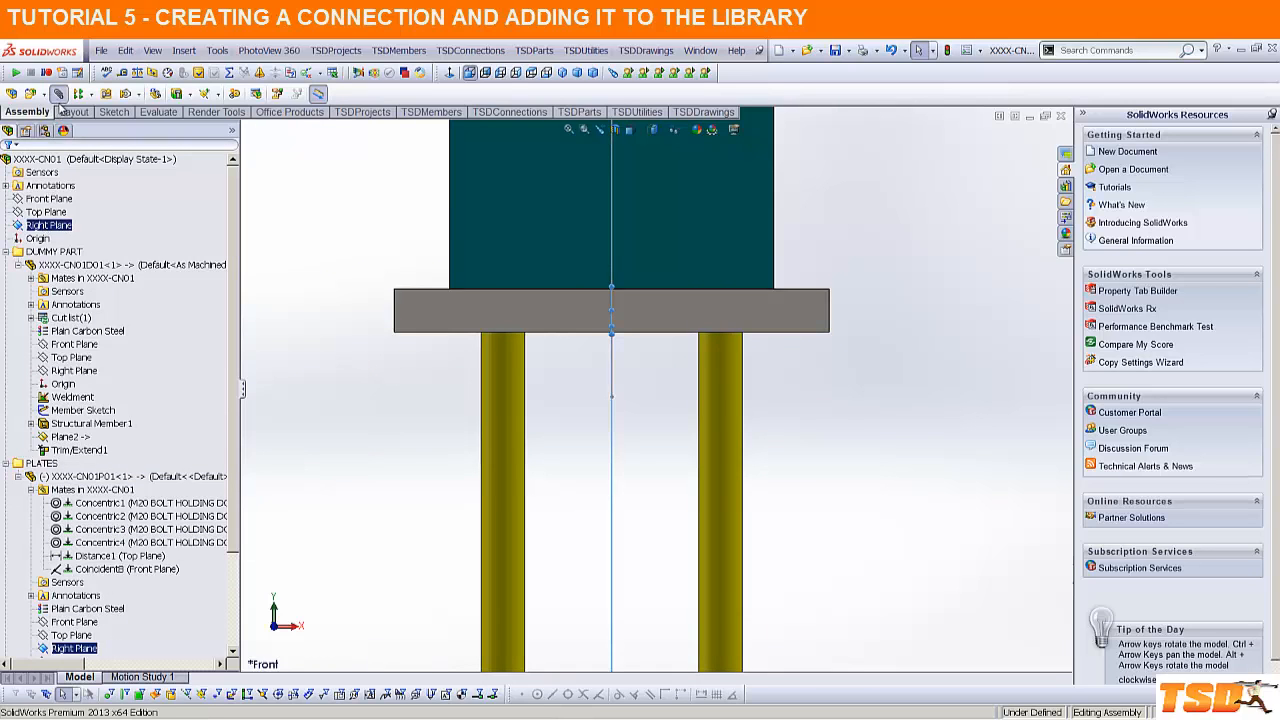
pyautogui.click(8, 164)
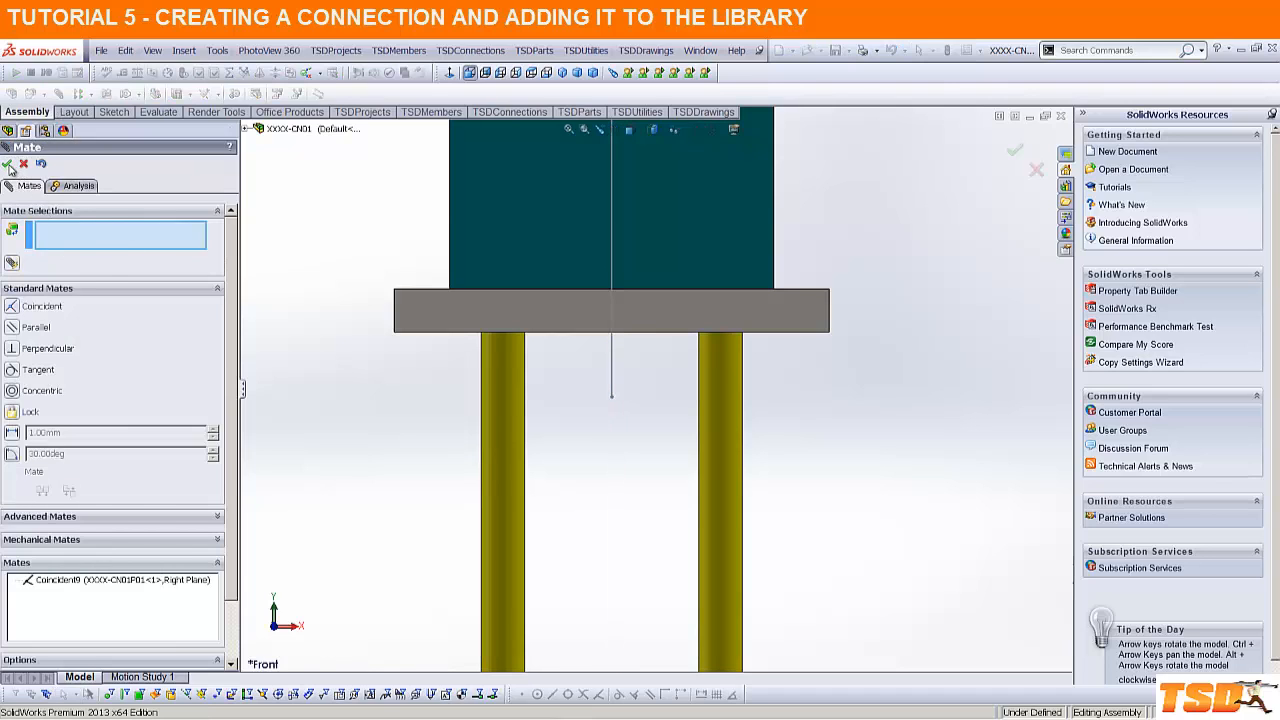
pyautogui.click(8, 164)
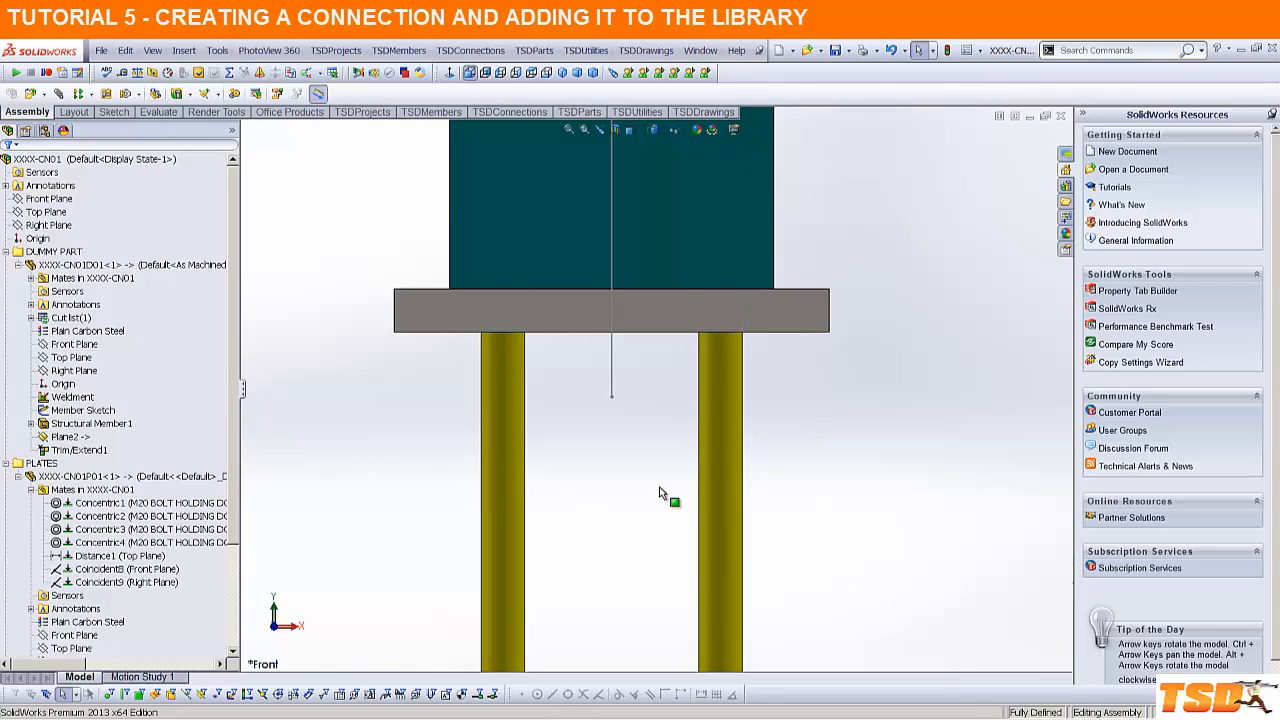
# Step: Set the base plate's Distance1 mate to 20 mm and rebuild the assembly
pyautogui.click(17, 265)
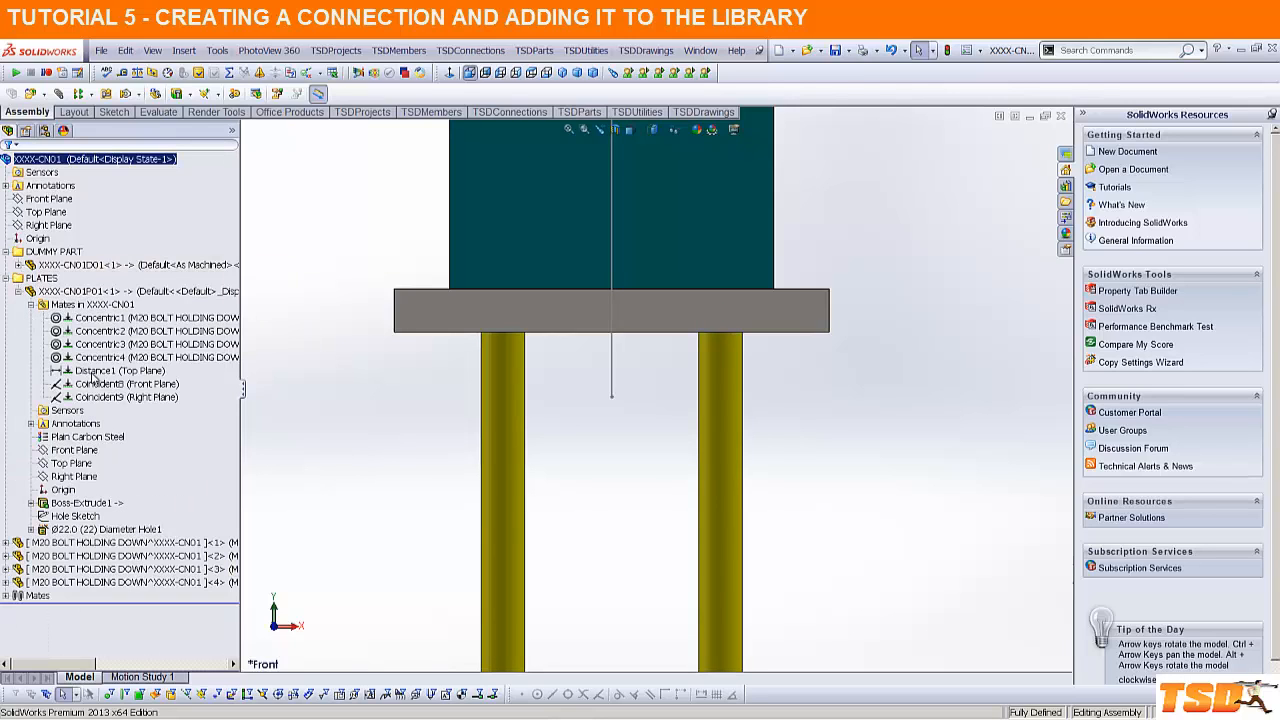
pyautogui.click(150, 371)
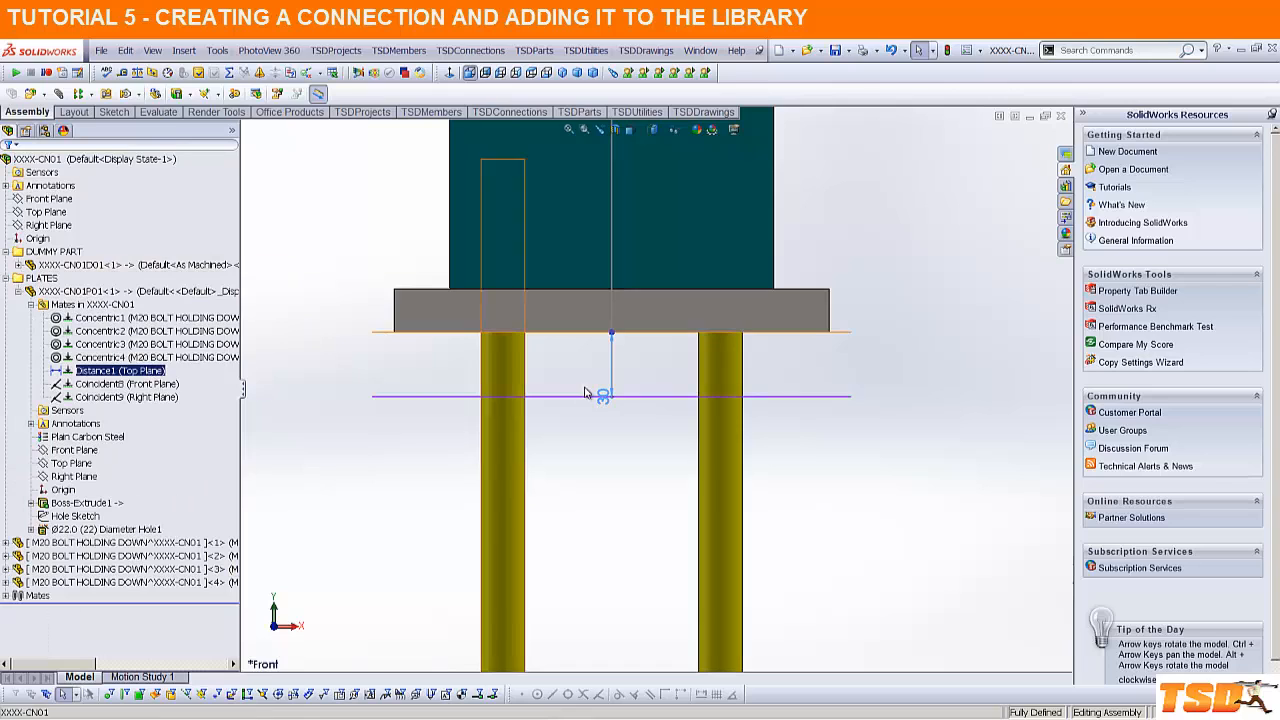
pyautogui.doubleClick(593, 392)
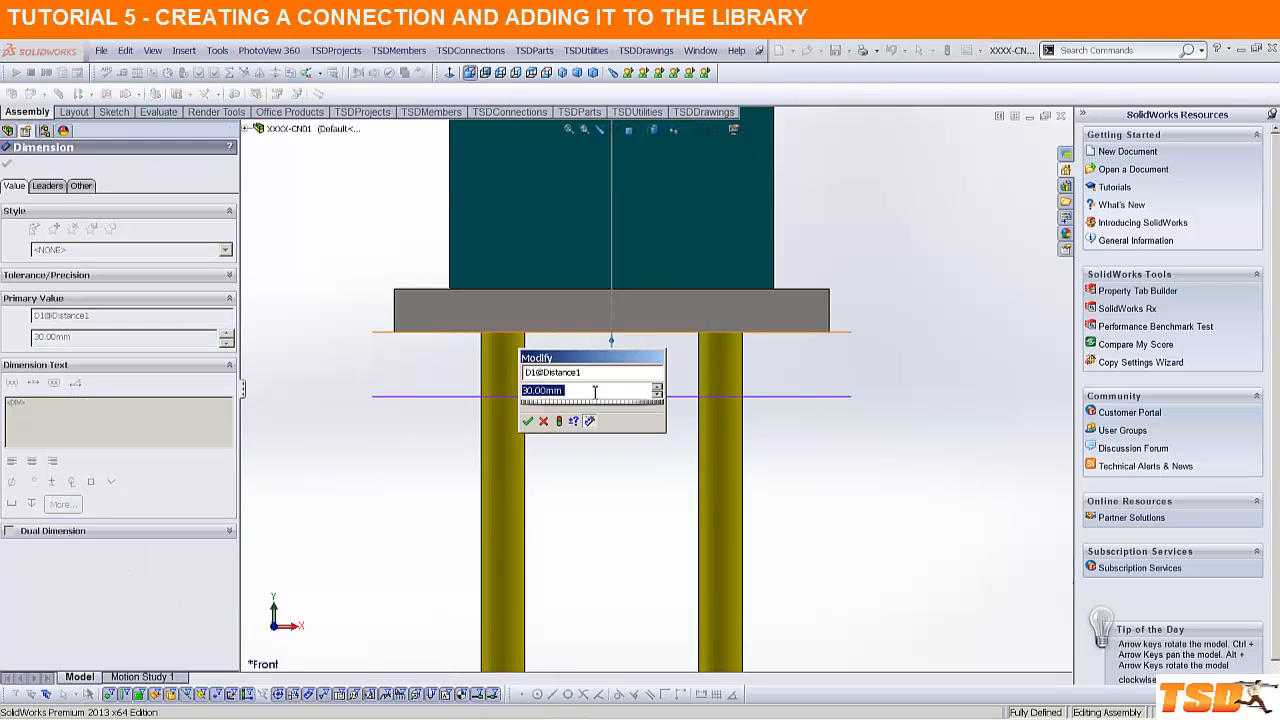
pyautogui.write('20')
pyautogui.press('Return')
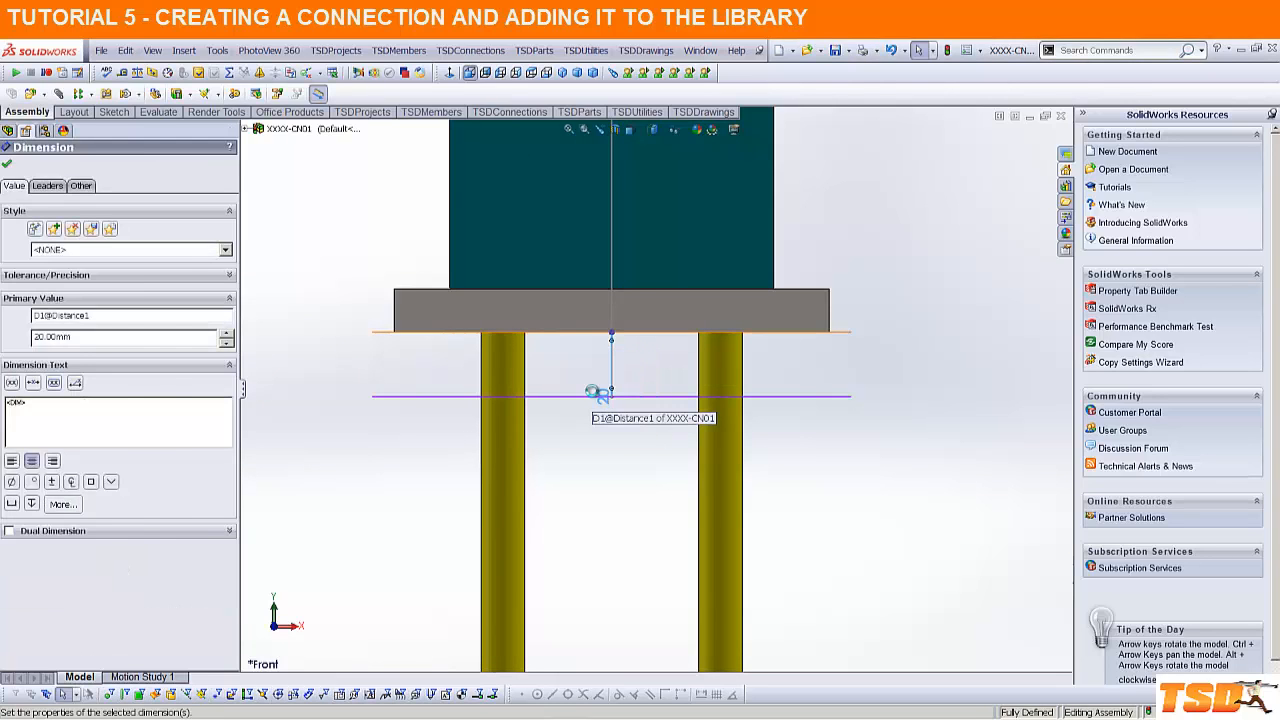
pyautogui.hotkey('ctrl', 'b')
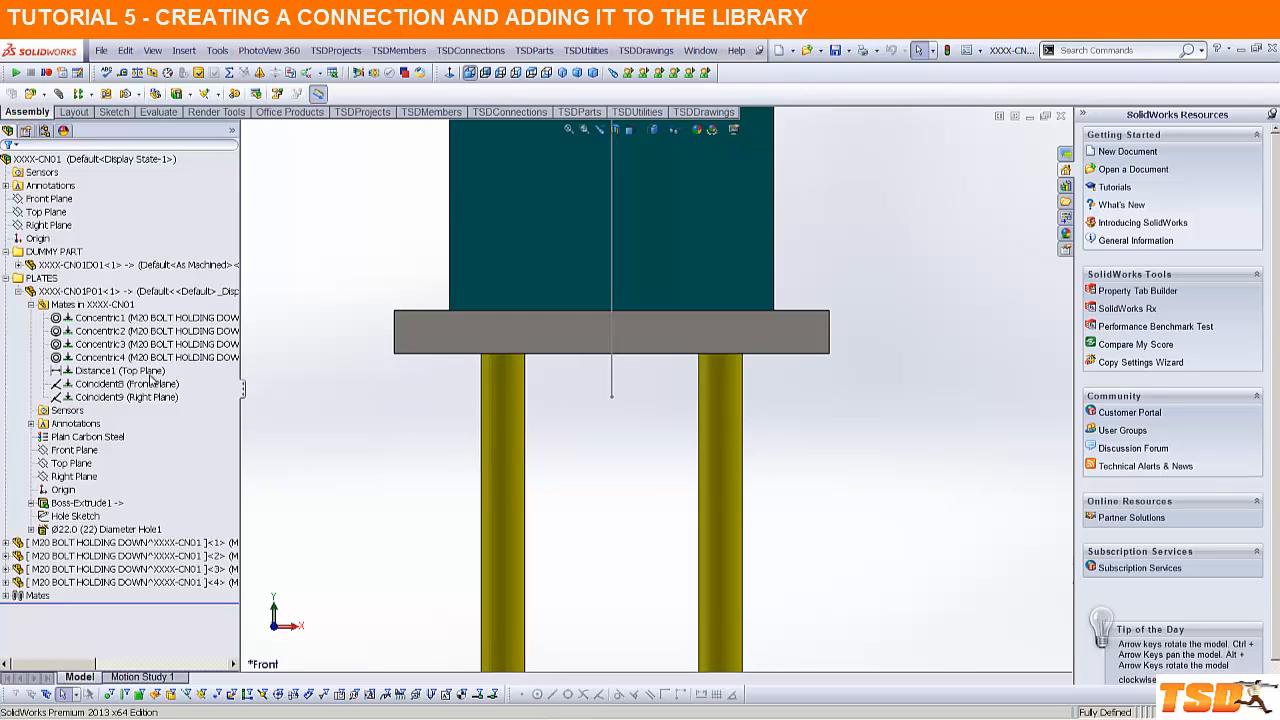
# Step: Set the base plate's Distance1 mate to 30 mm and rebuild the assembly
pyautogui.click(150, 372)
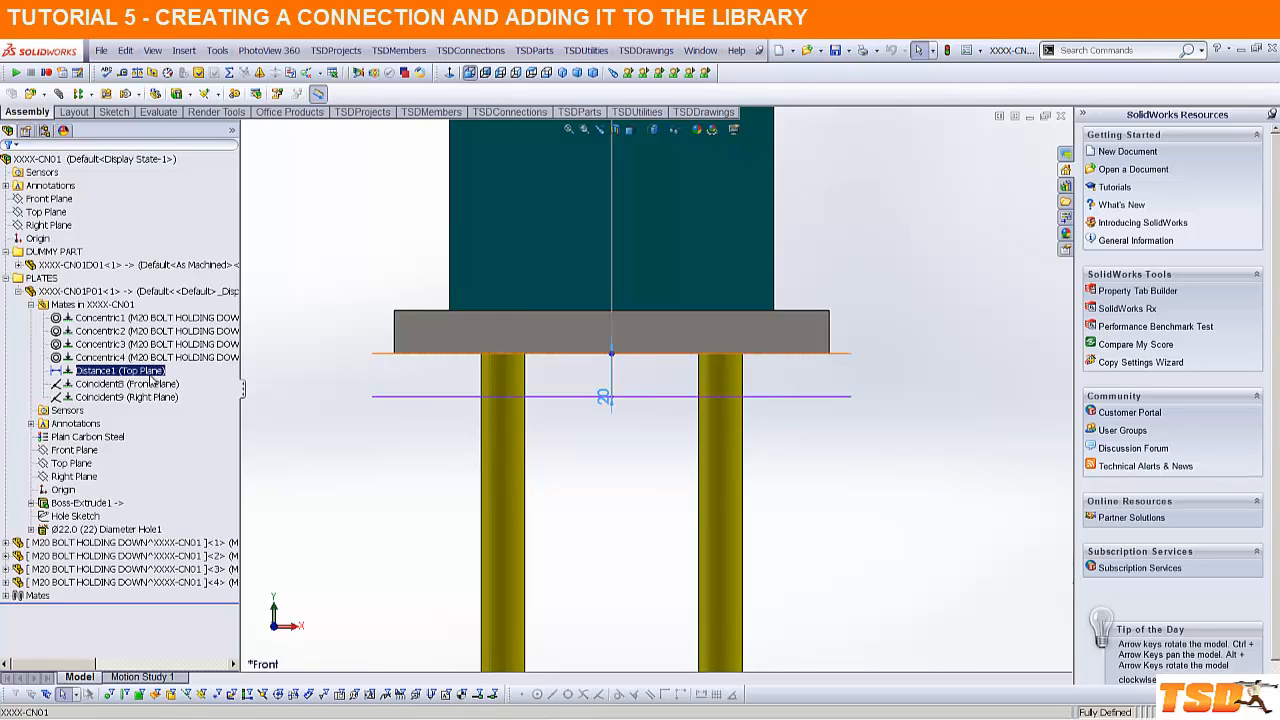
pyautogui.doubleClick(601, 405)
pyautogui.write('3')
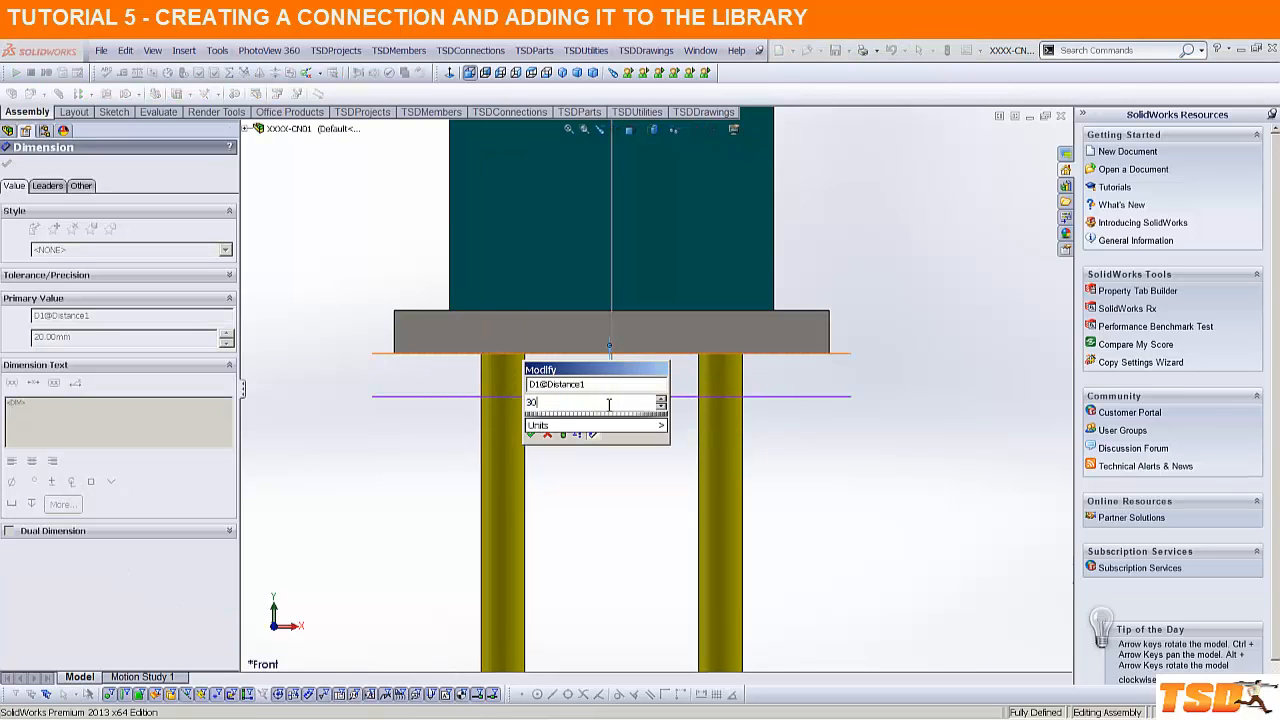
pyautogui.write('0')
pyautogui.press('Return')
pyautogui.hotkey('ctrl', 'b')
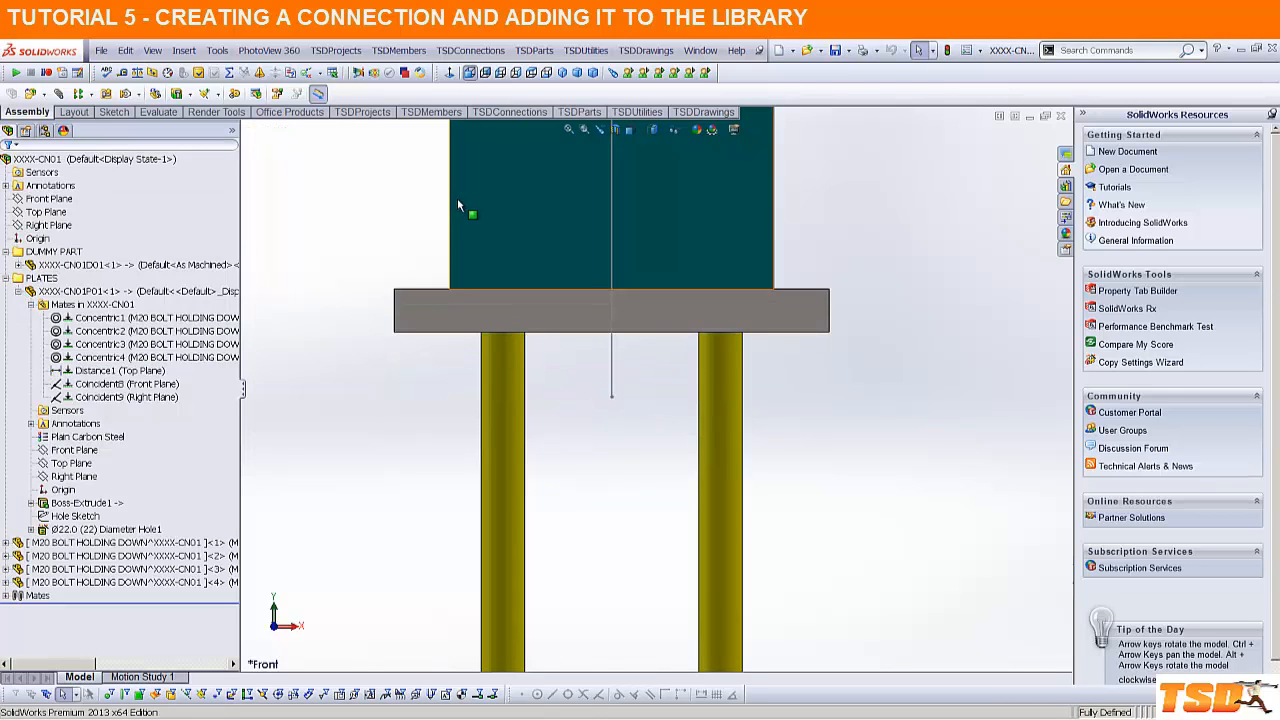
pyautogui.press('f')
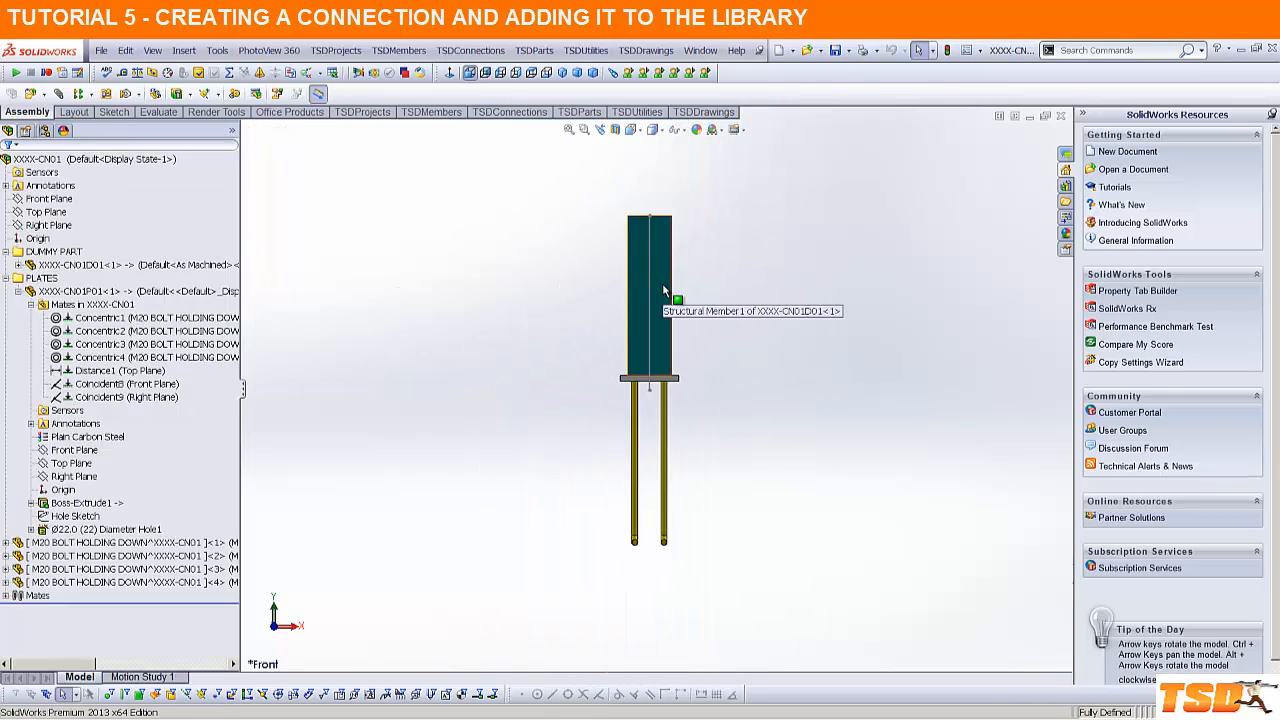
pyautogui.moveTo(662, 283); pyautogui.dragTo(640, 396, button='middle')
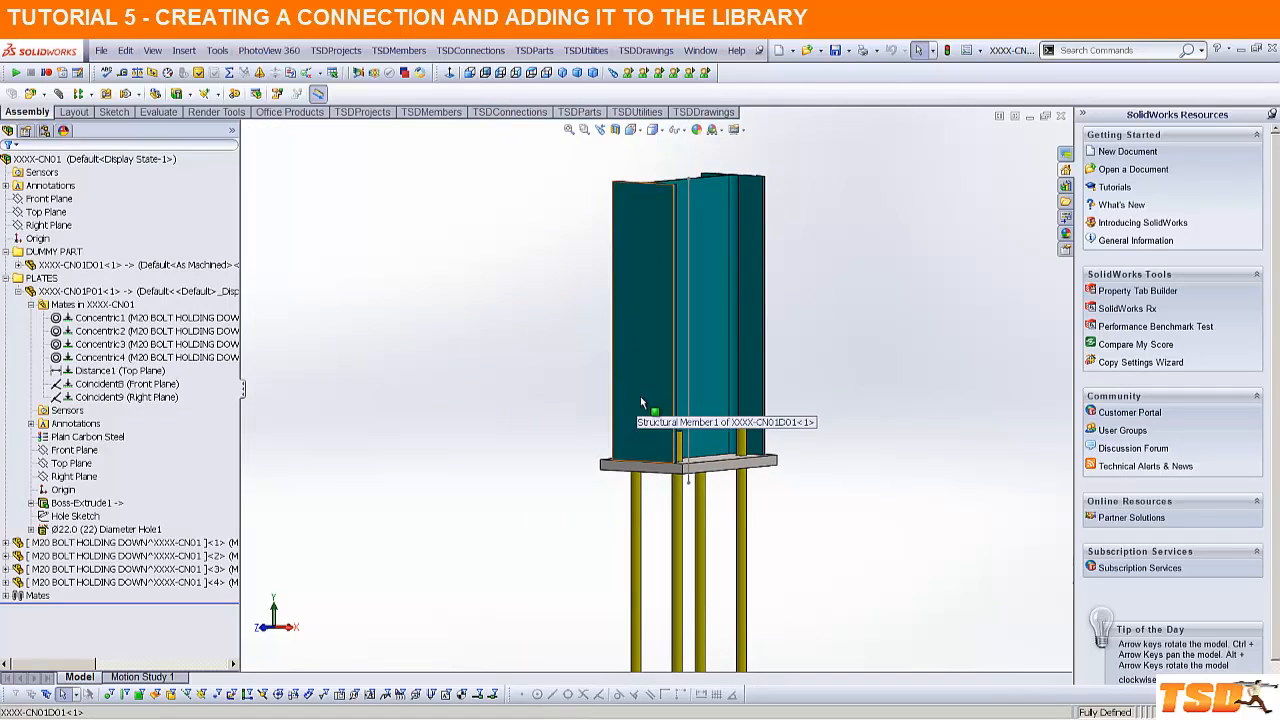
pyautogui.scroll(-3, 640, 396)
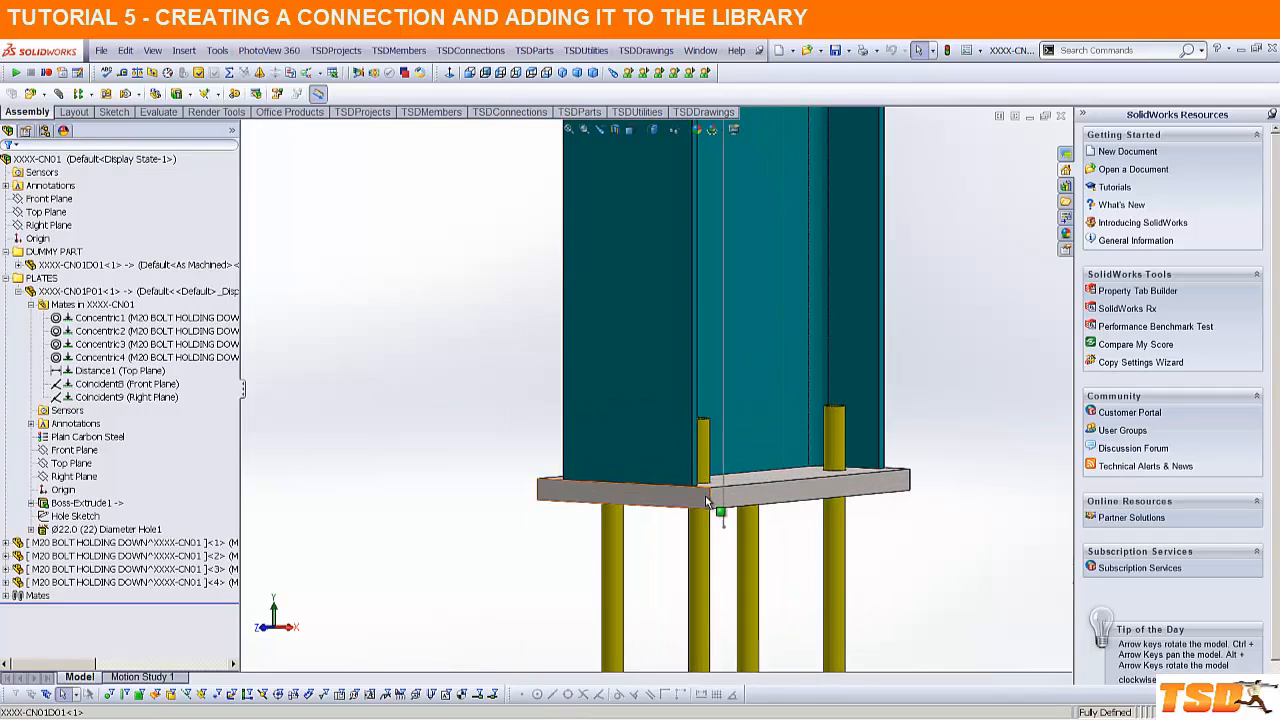
pyautogui.click(532, 417)
pyautogui.click(562, 72)
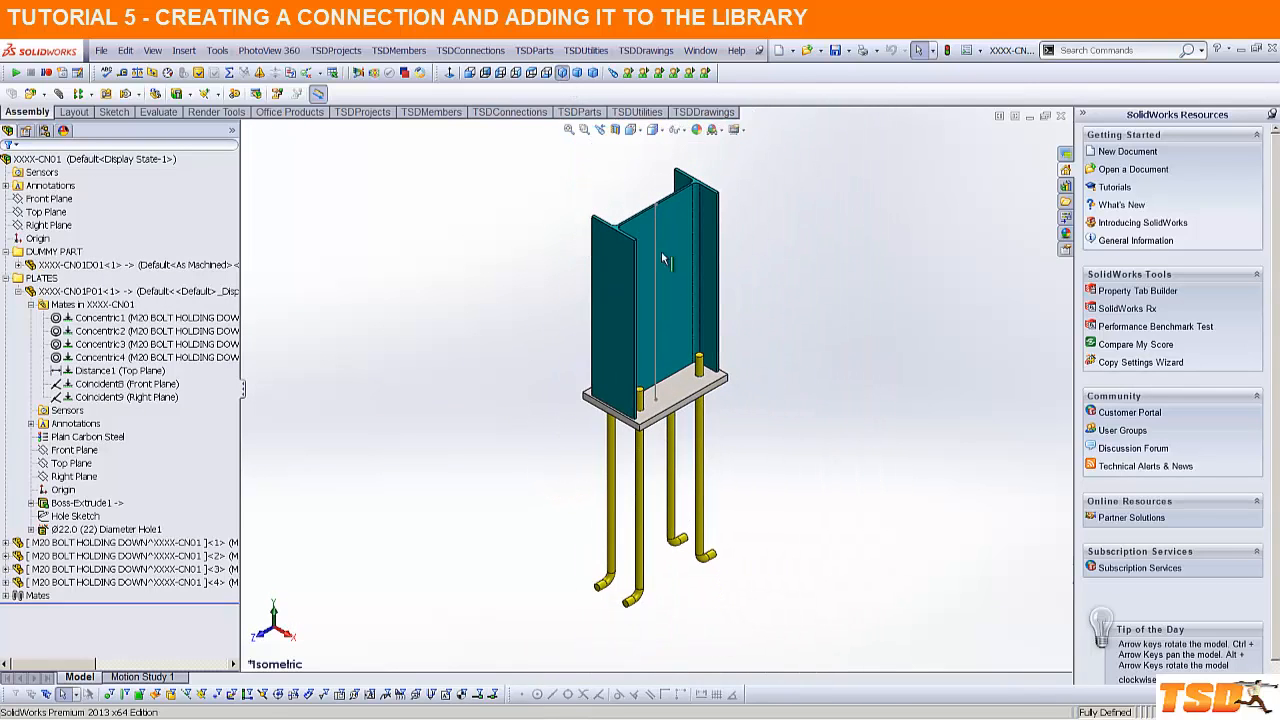
# Step: Exclude all four M20 holding down bolts from the bill of materials
pyautogui.click(17, 291)
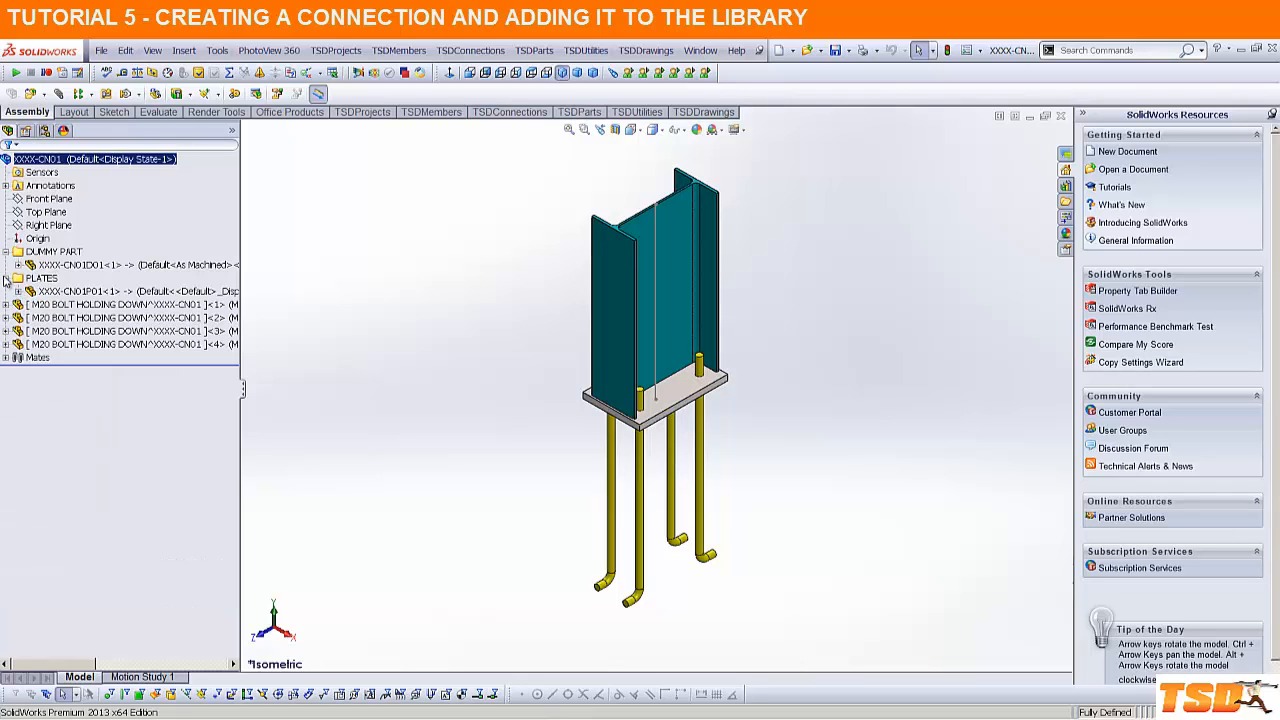
pyautogui.click(5, 278)
pyautogui.click(6, 252)
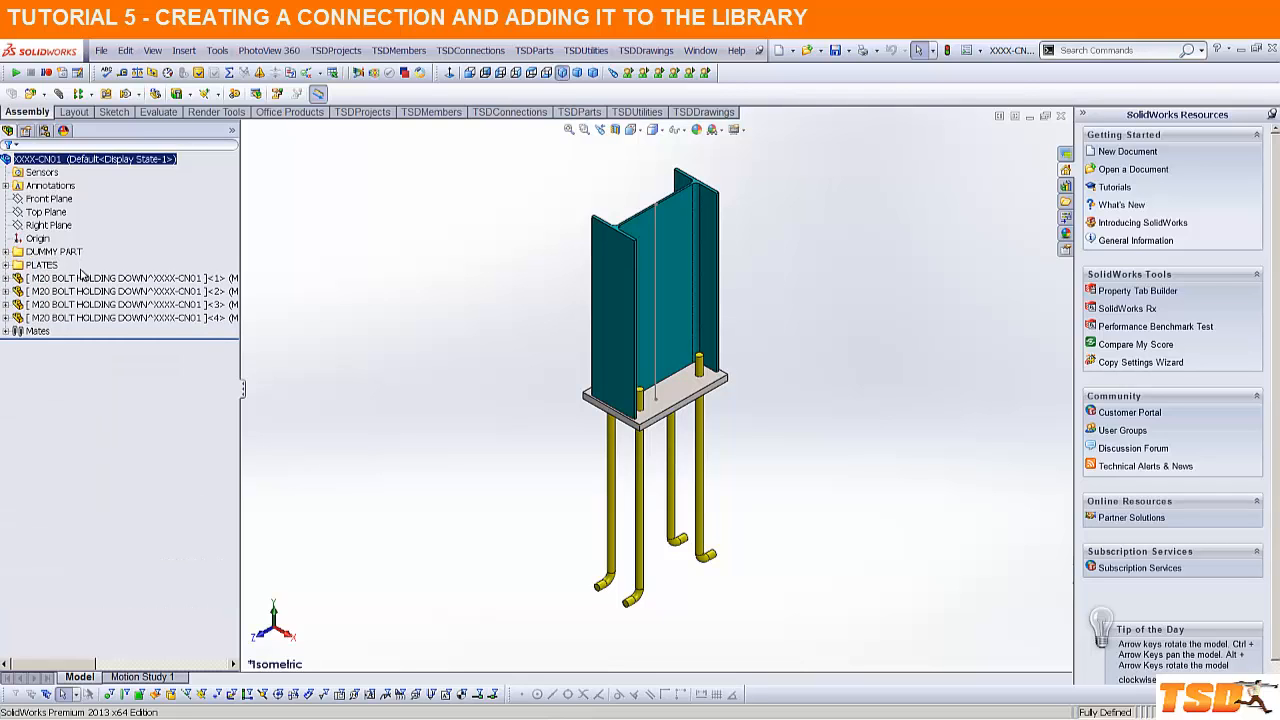
pyautogui.click(84, 279)
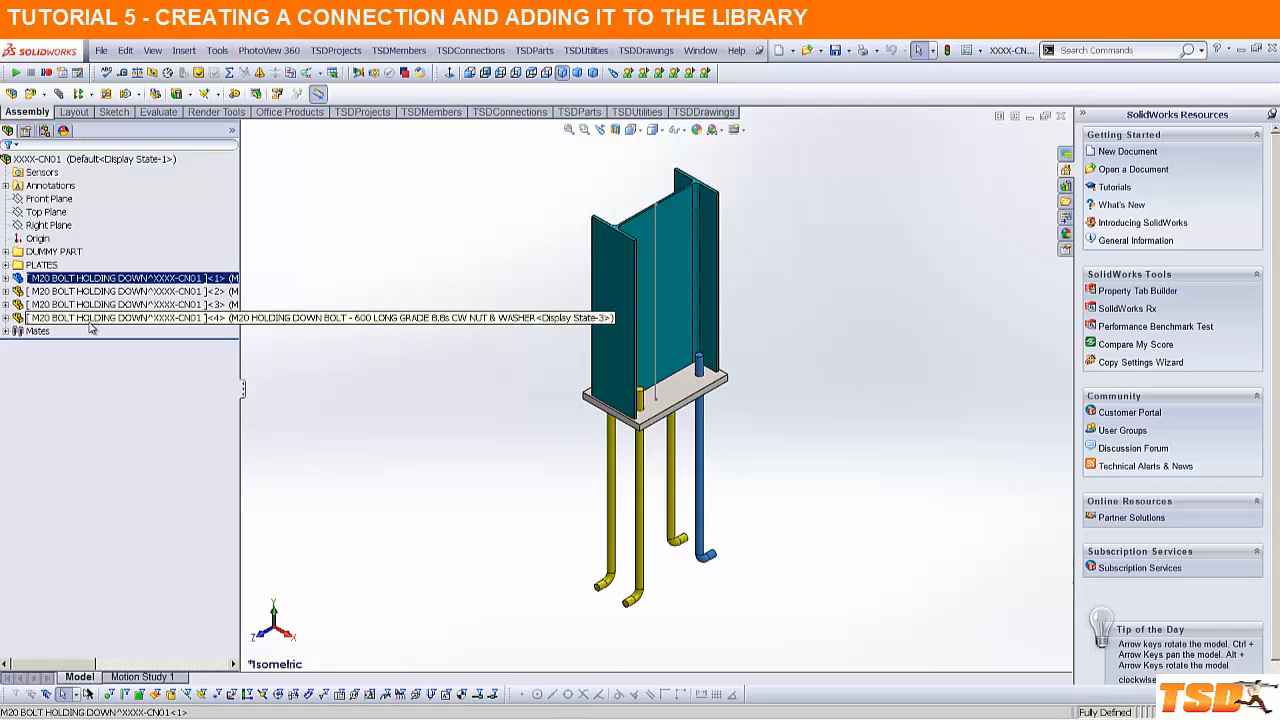
pyautogui.keyDown('shift'); pyautogui.click(90, 320); pyautogui.keyUp('shift')
pyautogui.rightClick(90, 320)
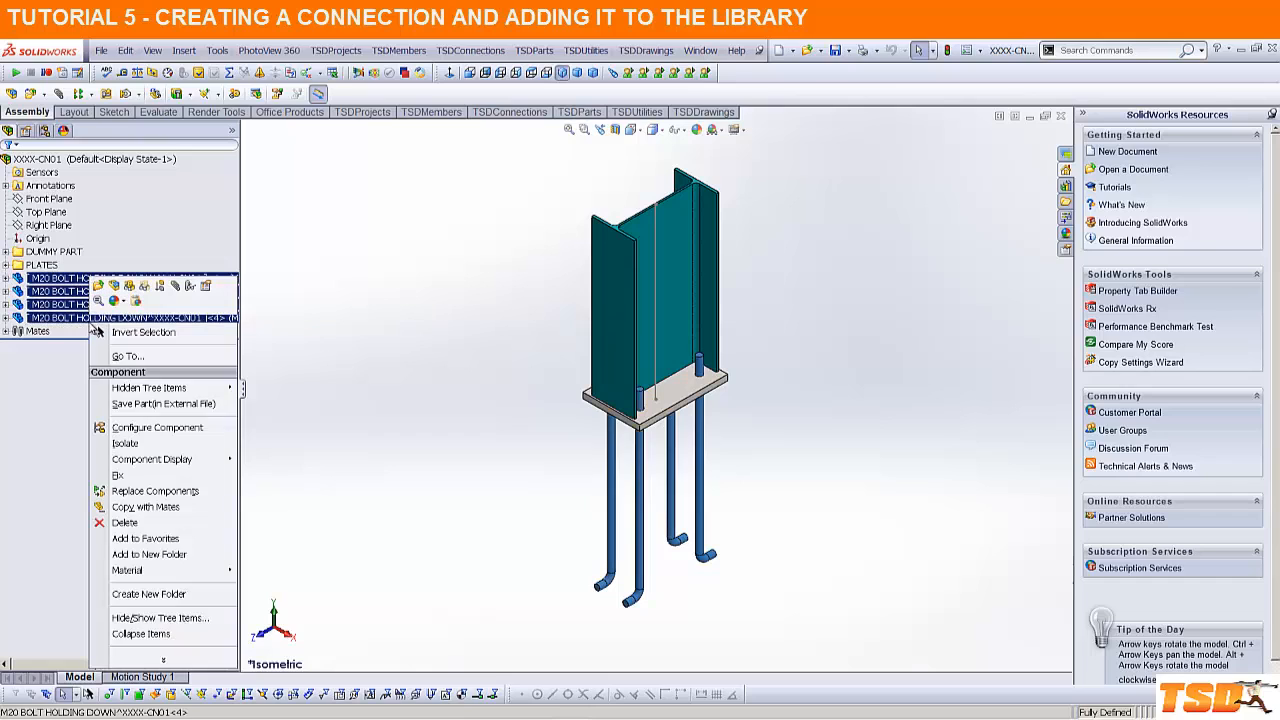
pyautogui.click(205, 287)
pyautogui.click(499, 578)
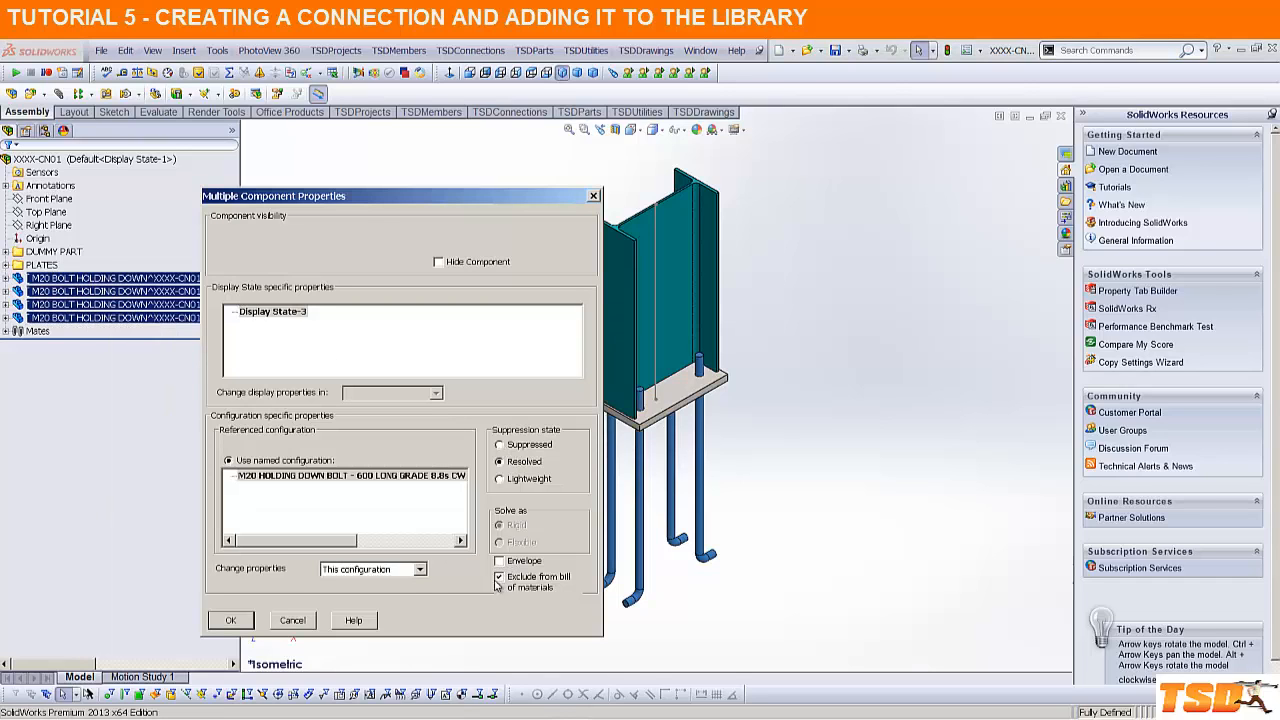
pyautogui.click(232, 622)
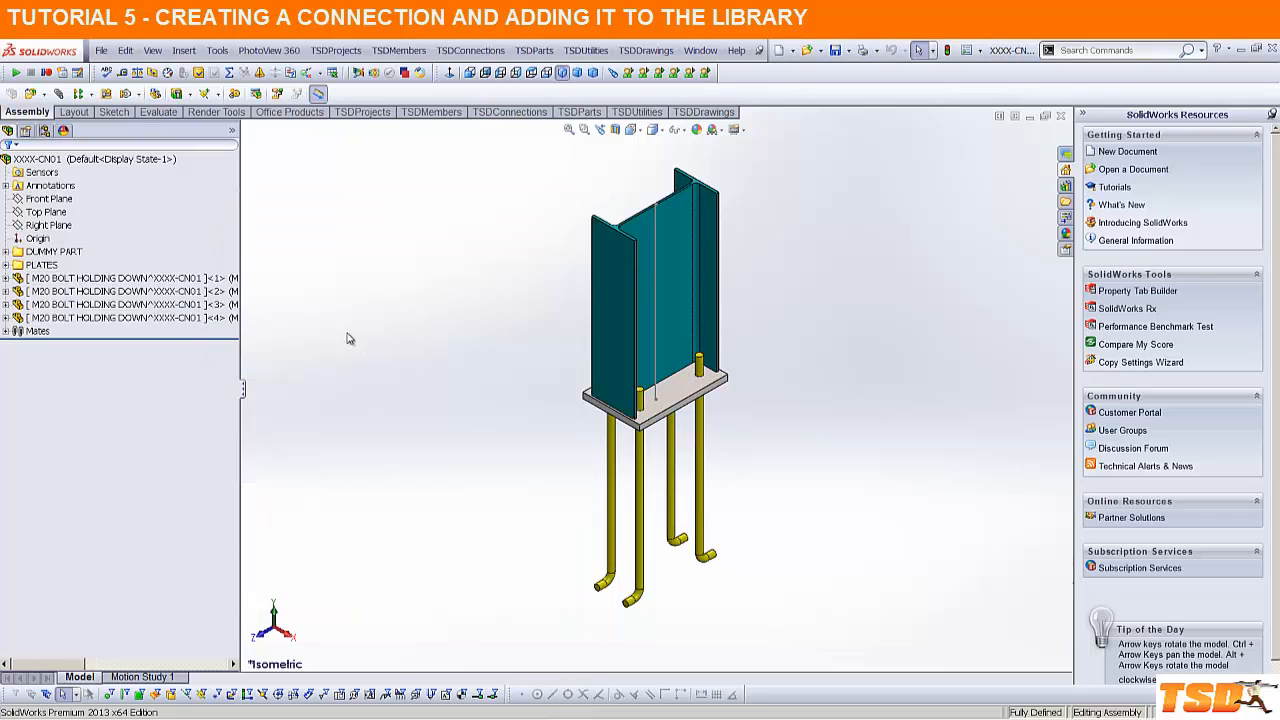
# Step: Group the four M20 holding down bolts in a new feature tree folder named FASTENERS
pyautogui.click(134, 279)
pyautogui.keyDown('shift'); pyautogui.click(128, 320); pyautogui.keyUp('shift')
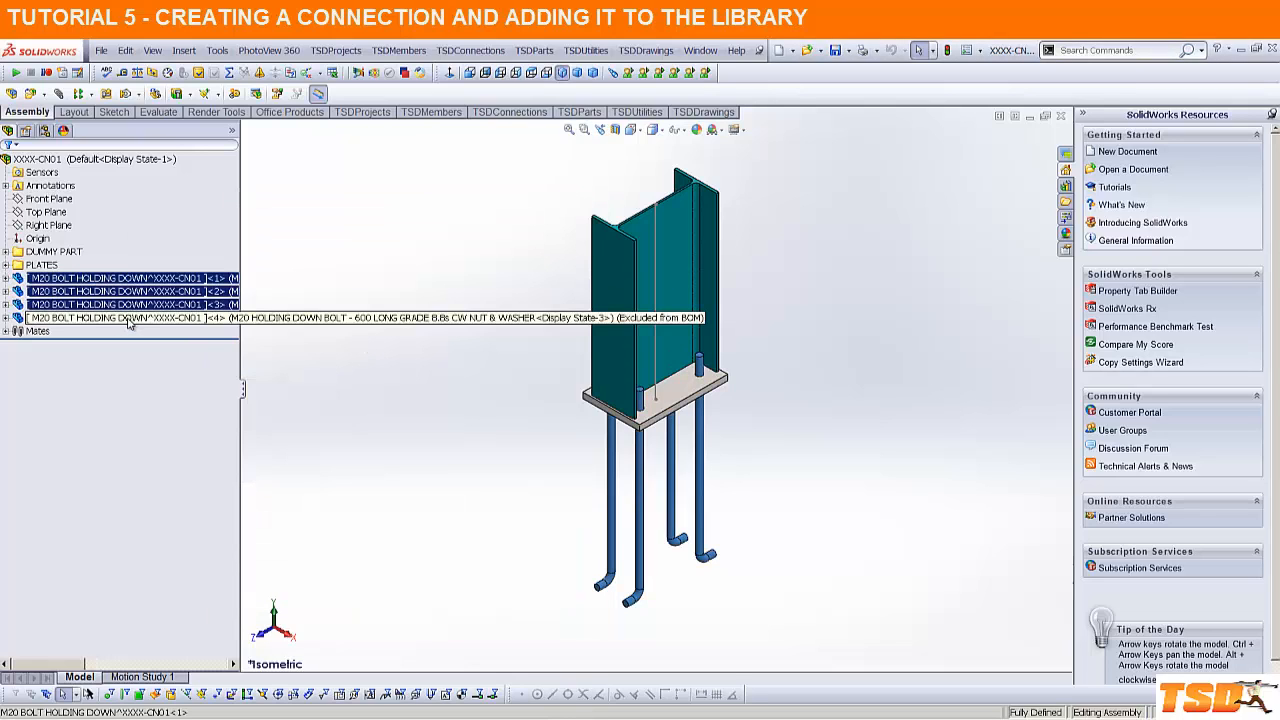
pyautogui.rightClick(128, 320)
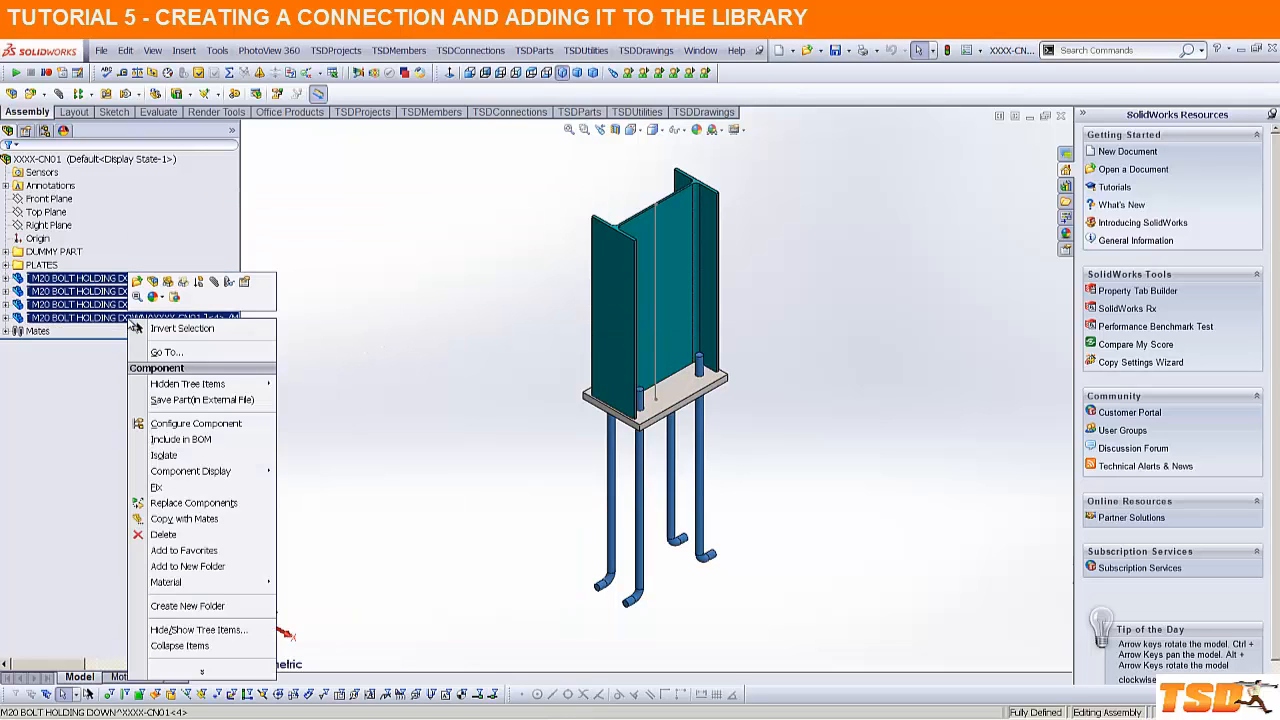
pyautogui.click(188, 566)
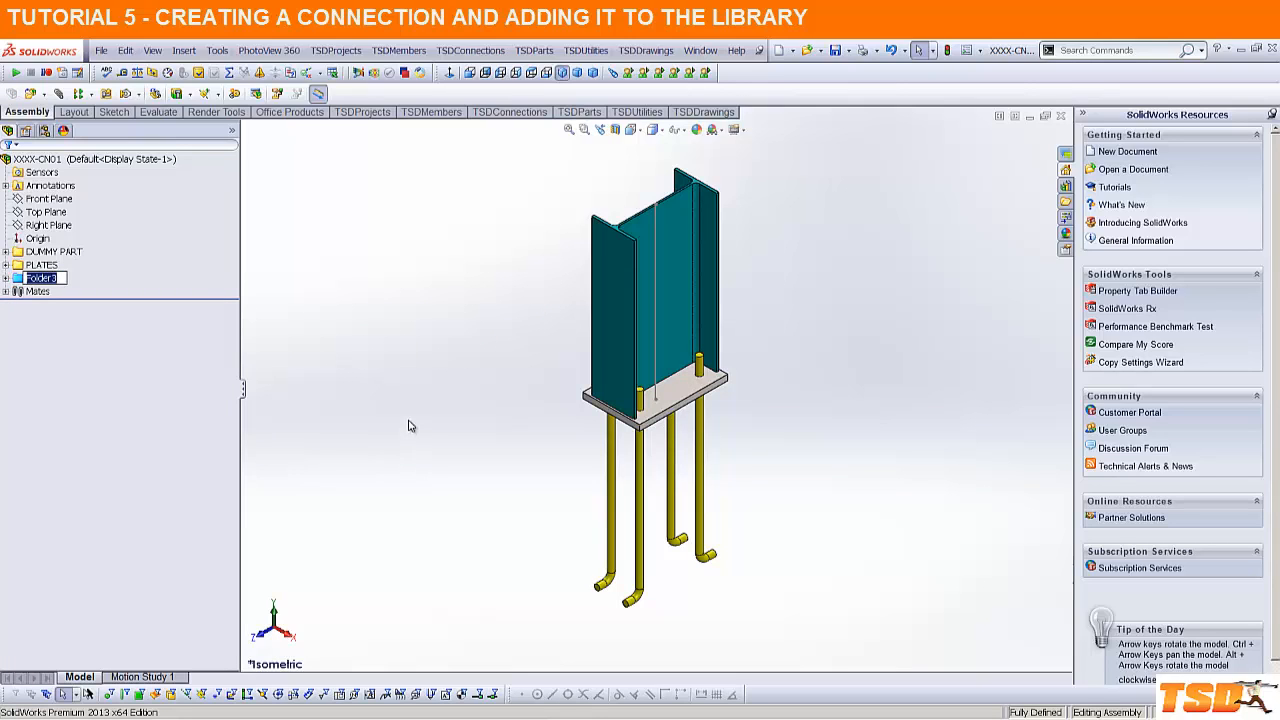
pyautogui.write('FASTENERS')
pyautogui.press('Return')
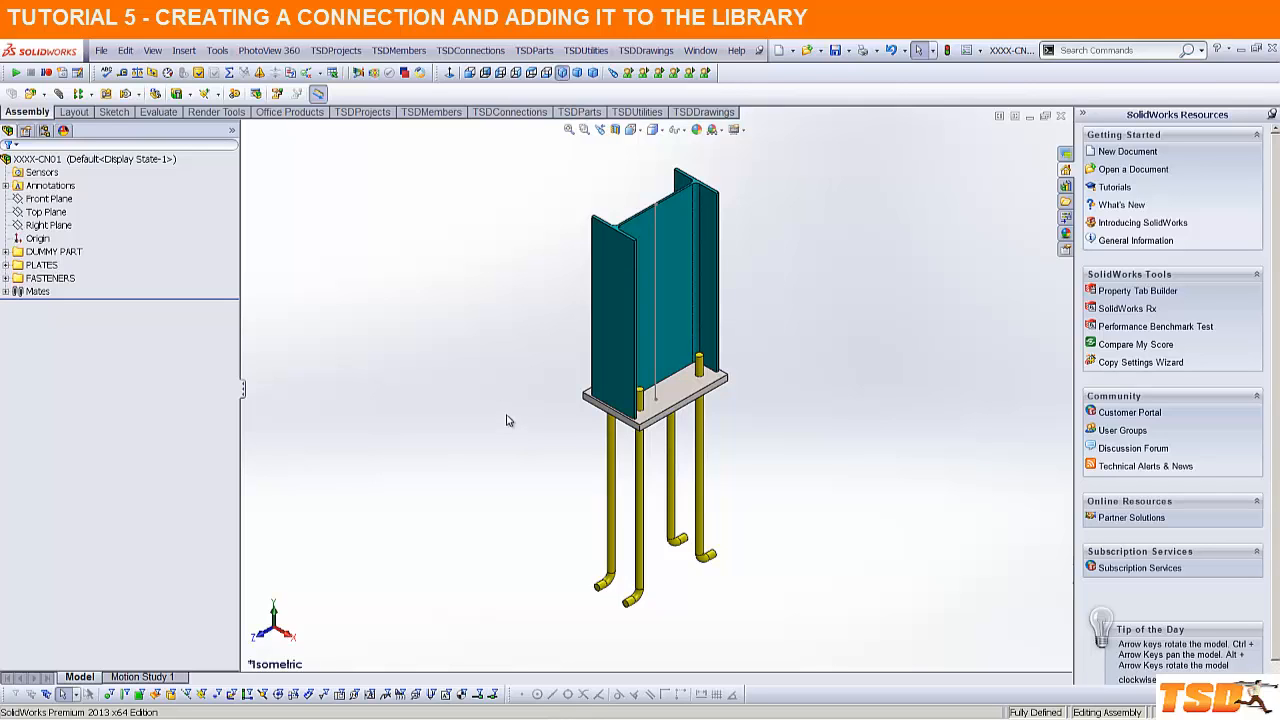
# Step: Upload the current open connection to the library as a new connection under the BASE model discipline
pyautogui.click(470, 50)
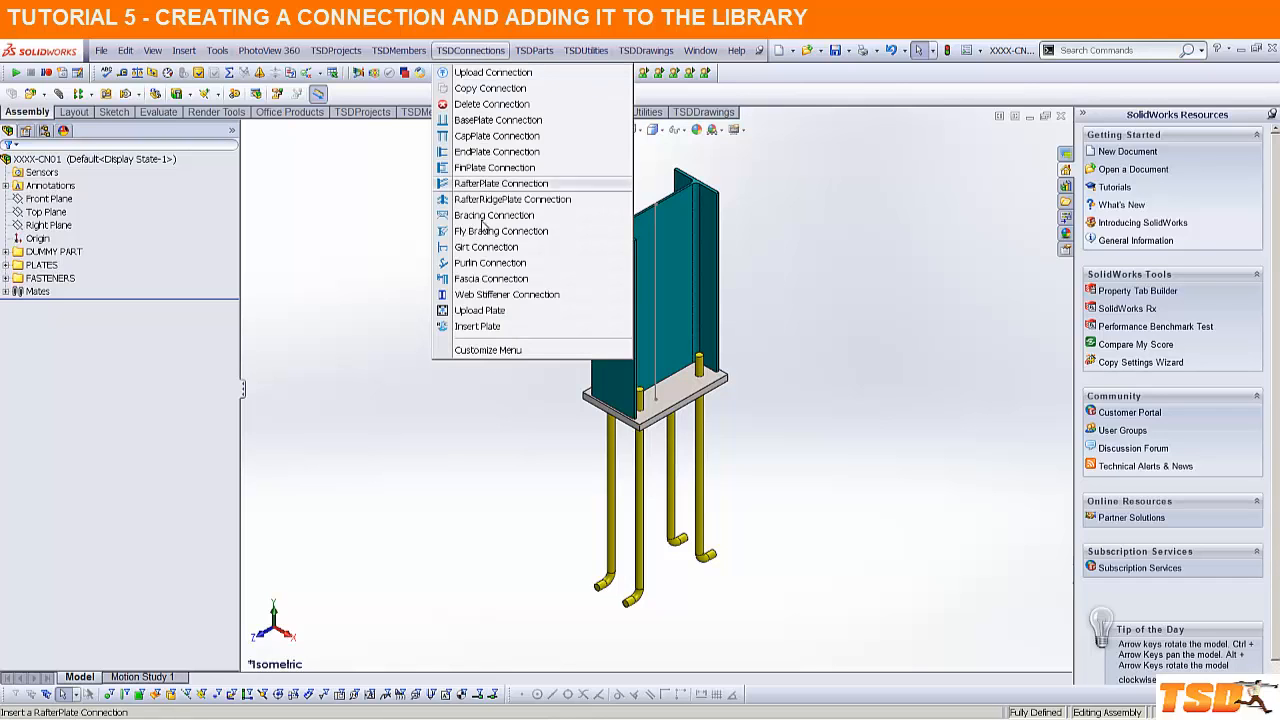
pyautogui.click(531, 75)
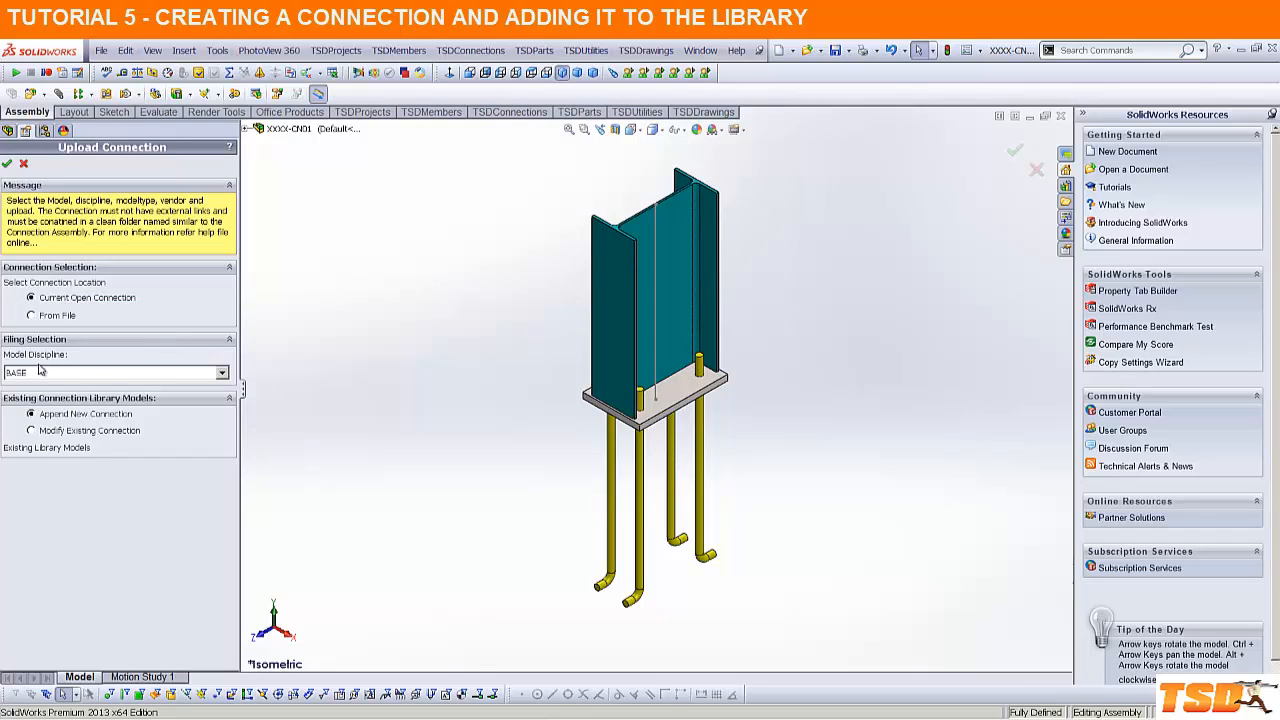
pyautogui.click(115, 374)
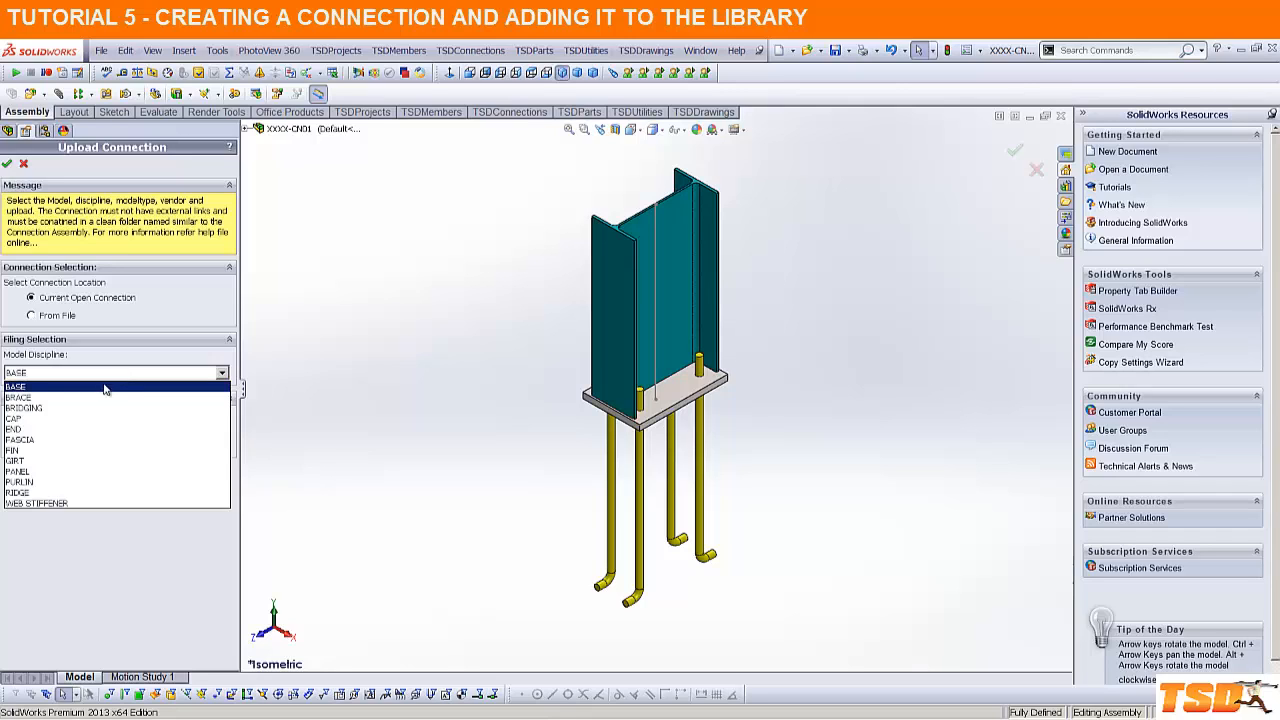
pyautogui.click(104, 388)
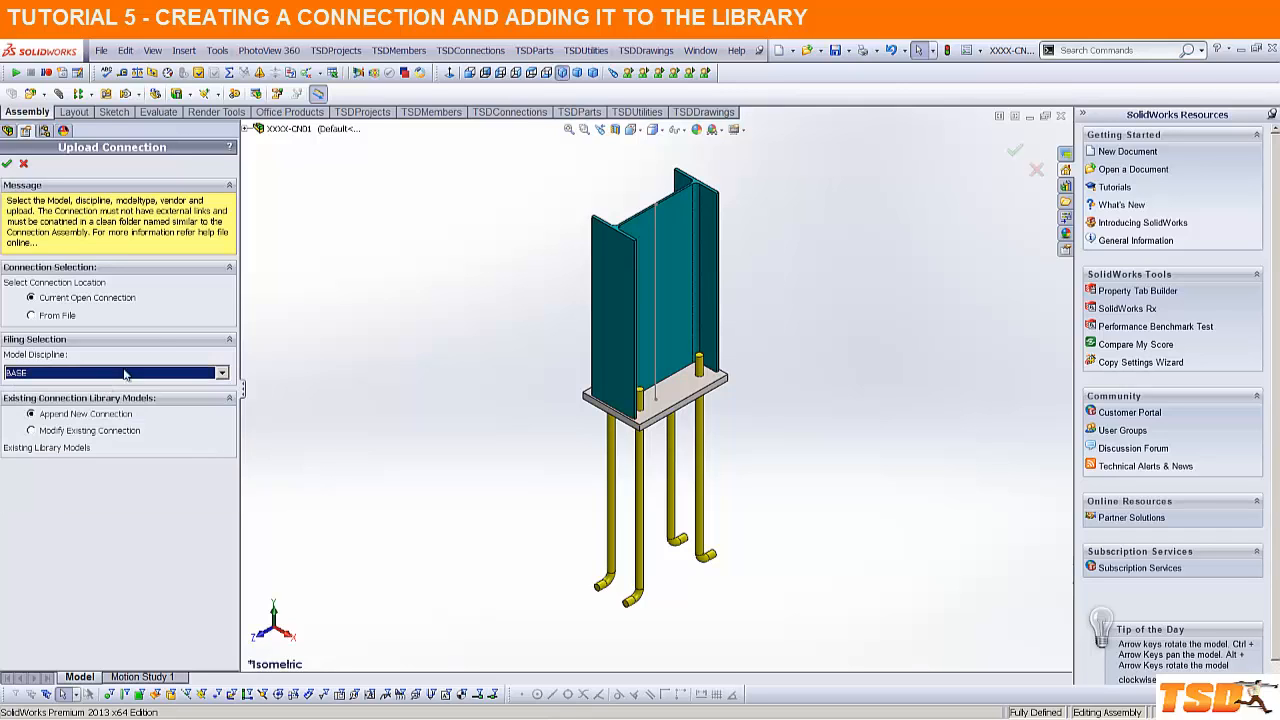
pyautogui.click(7, 163)
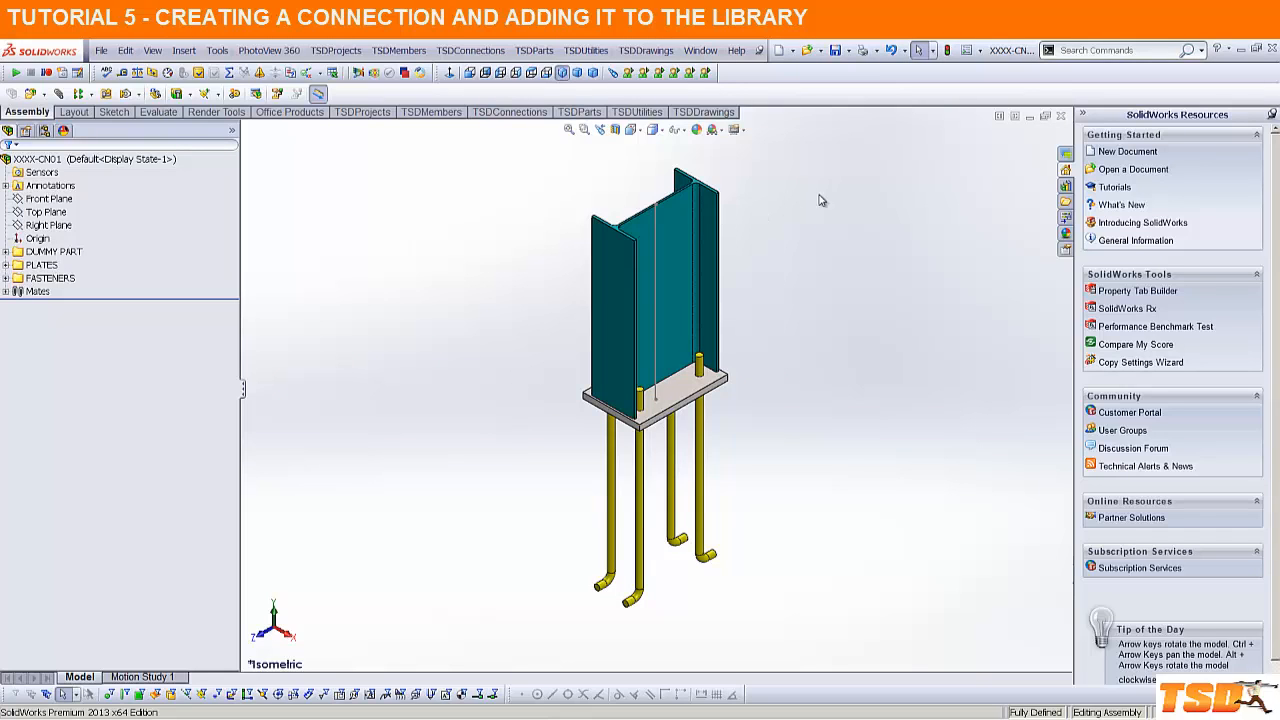
# Step: Close the connection assembly and log in to project 1234, MINE SITE, with WBS code AA
pyautogui.click(1061, 115)
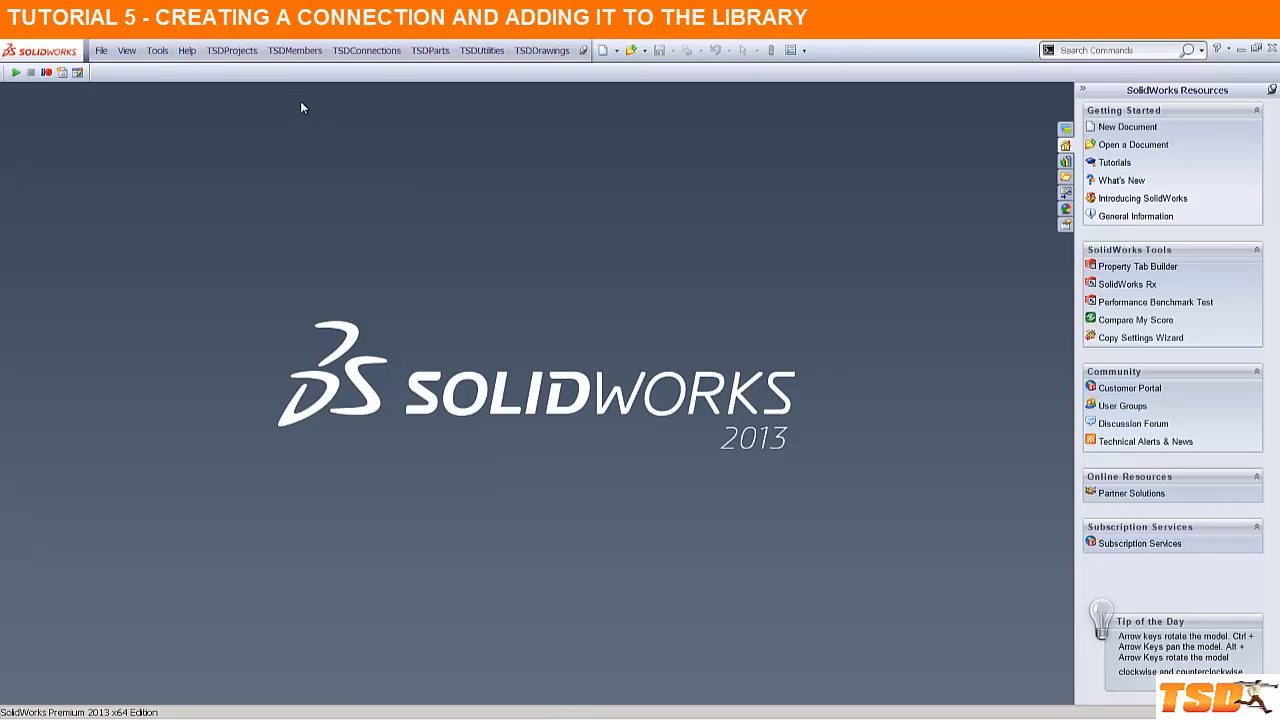
pyautogui.click(232, 50)
pyautogui.click(245, 73)
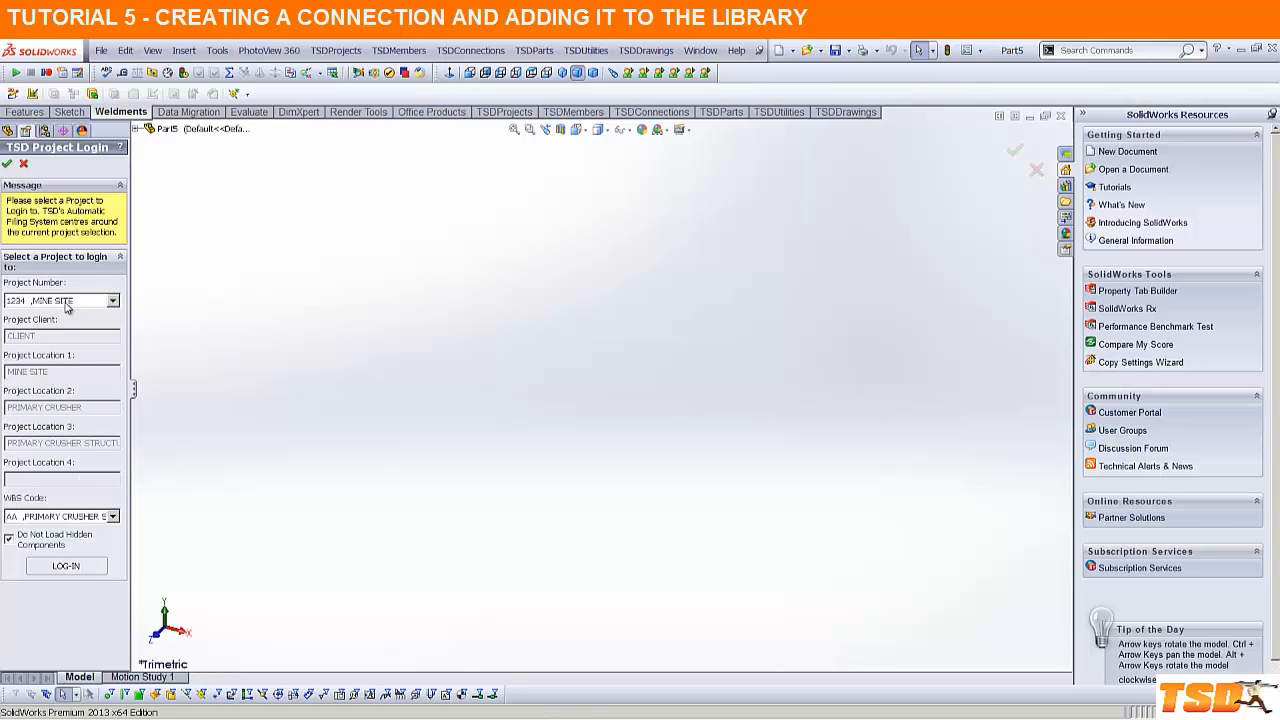
pyautogui.click(66, 566)
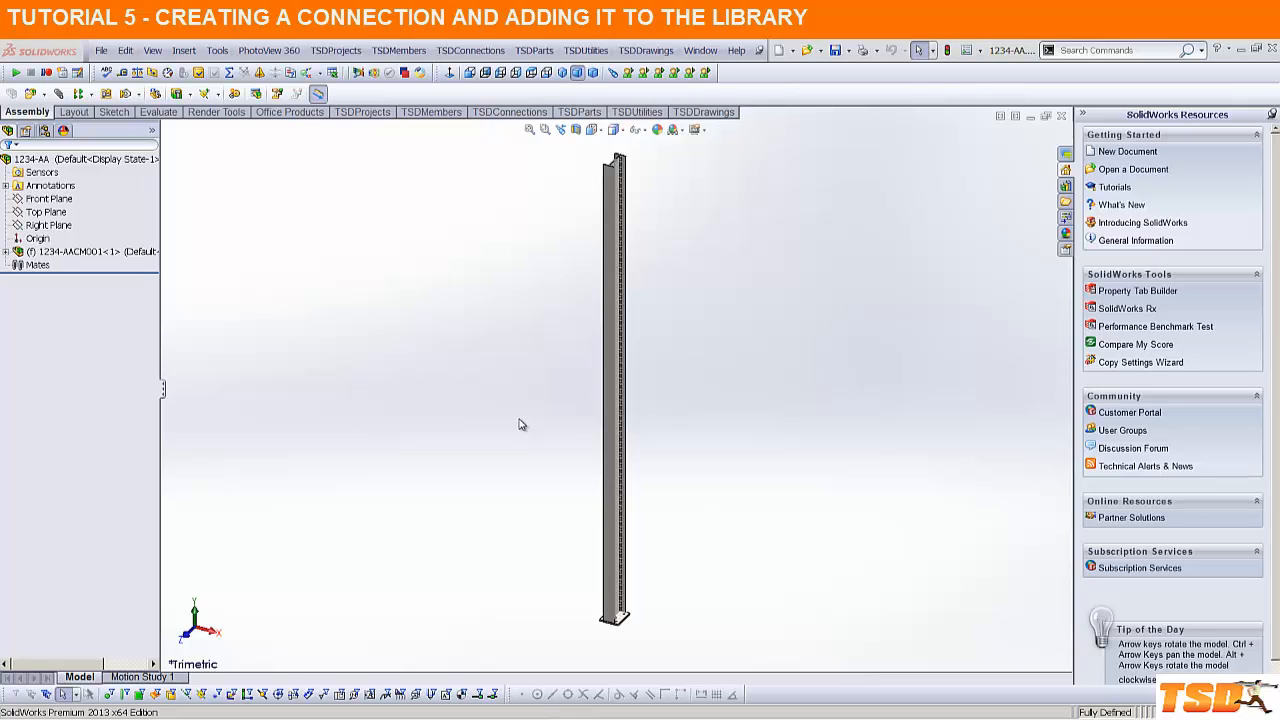
# Step: Open the column member assembly 1234-AACM001 from the project assembly
pyautogui.scroll(-8, 645, 590)
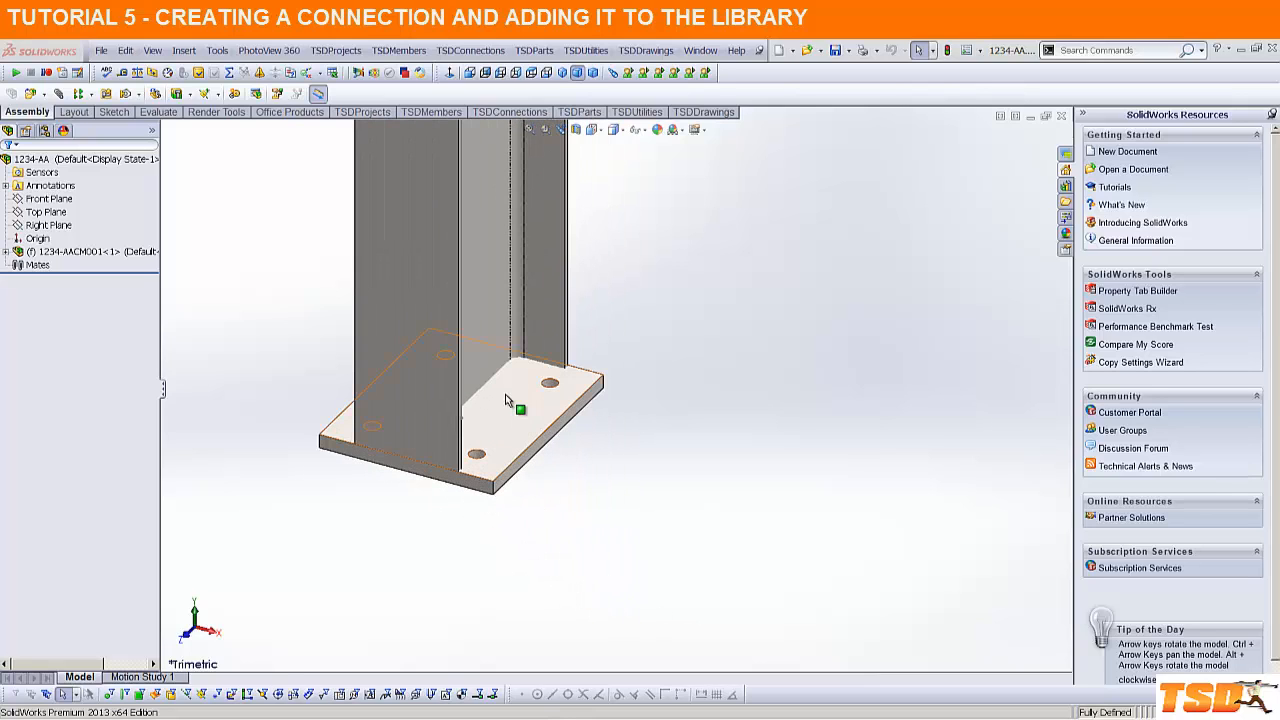
pyautogui.rightClick(92, 251)
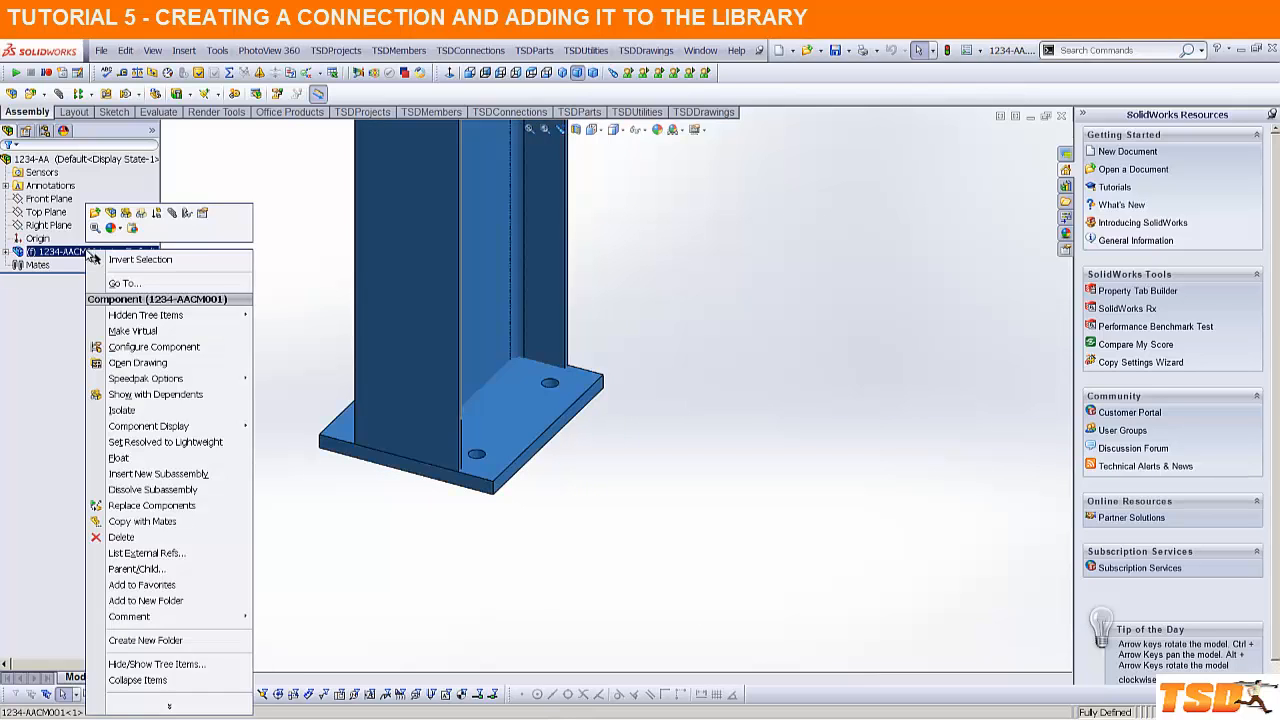
pyautogui.click(95, 213)
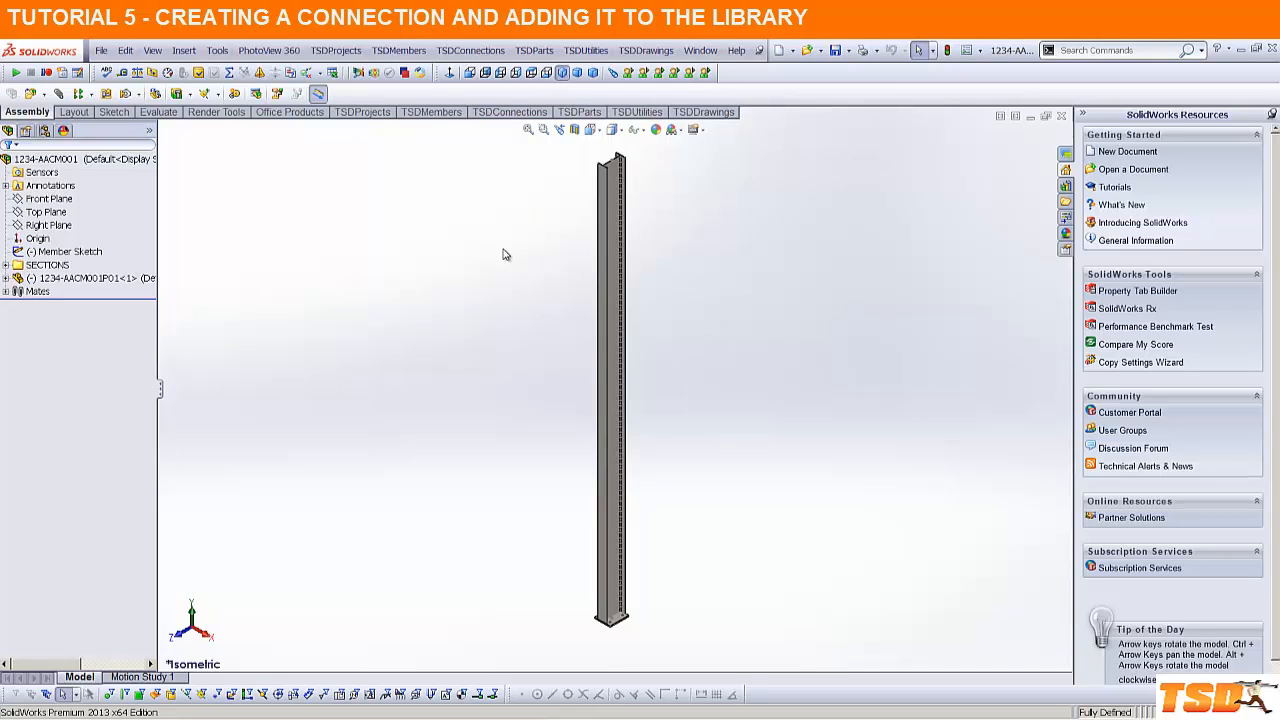
# Step: Delete the existing base plate part from the foot of the column and check the member's folder for its files
pyautogui.scroll(-4, 630, 605)
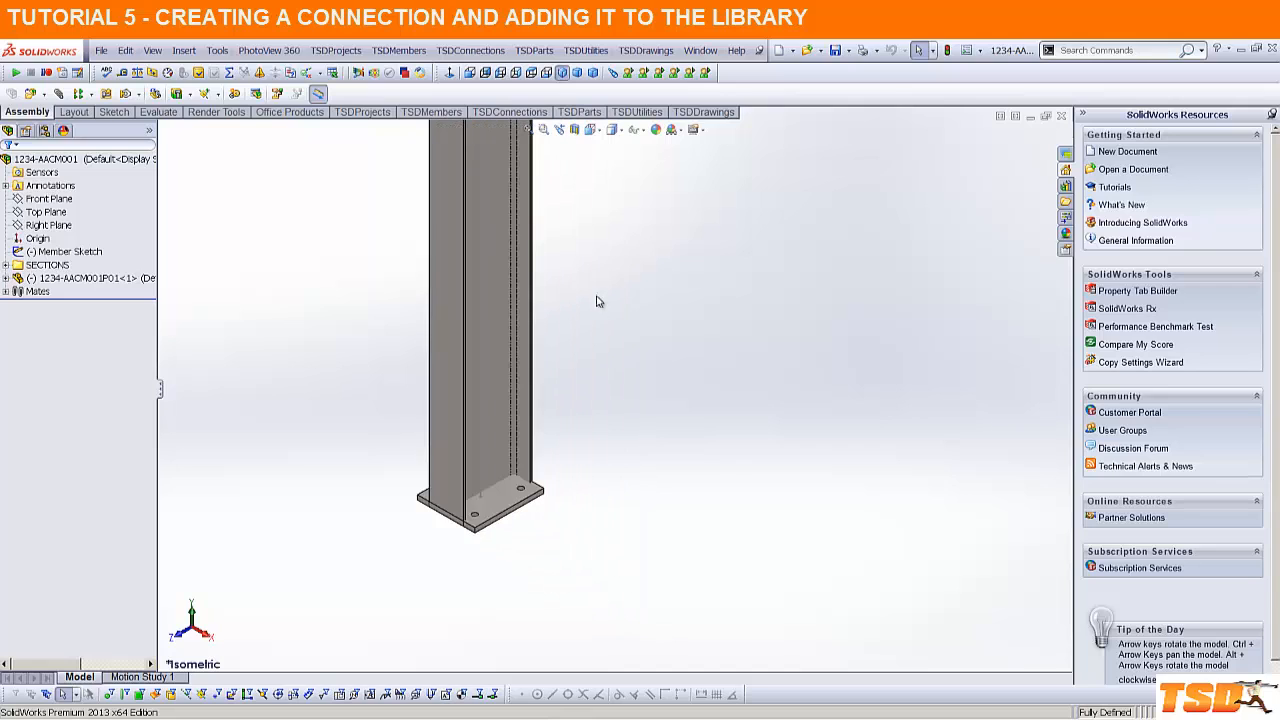
pyautogui.click(534, 50)
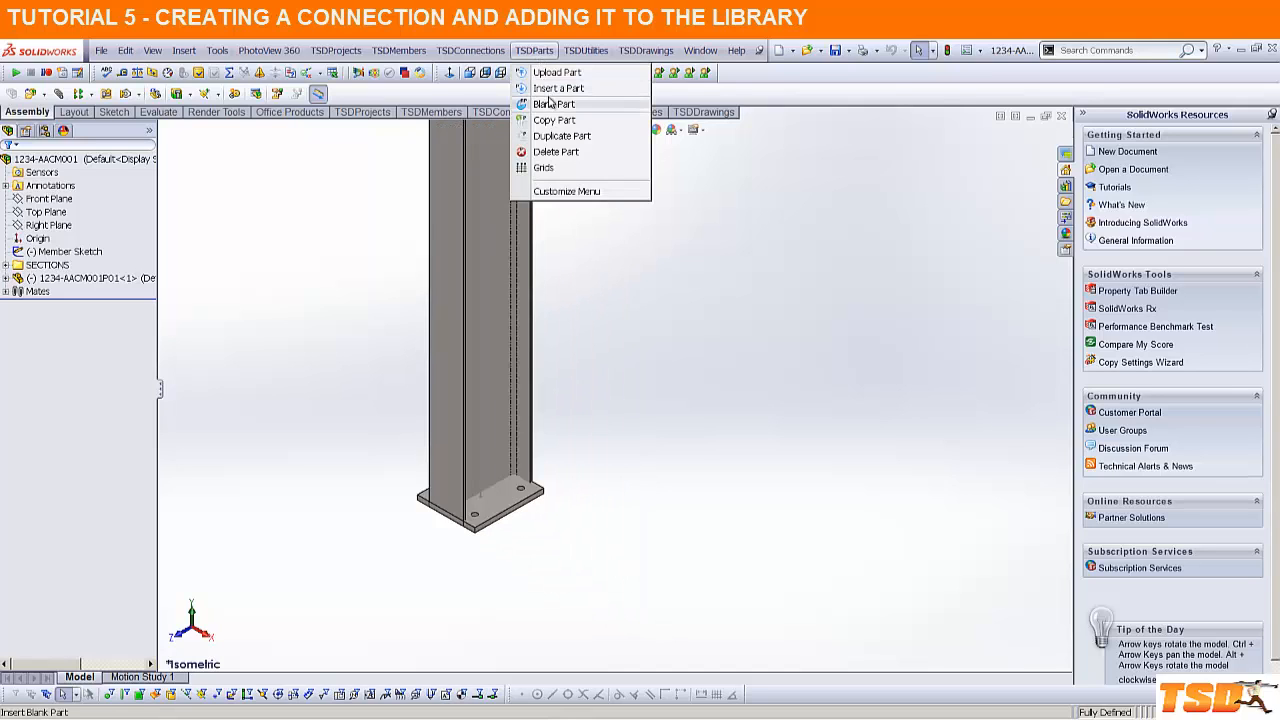
pyautogui.click(556, 151)
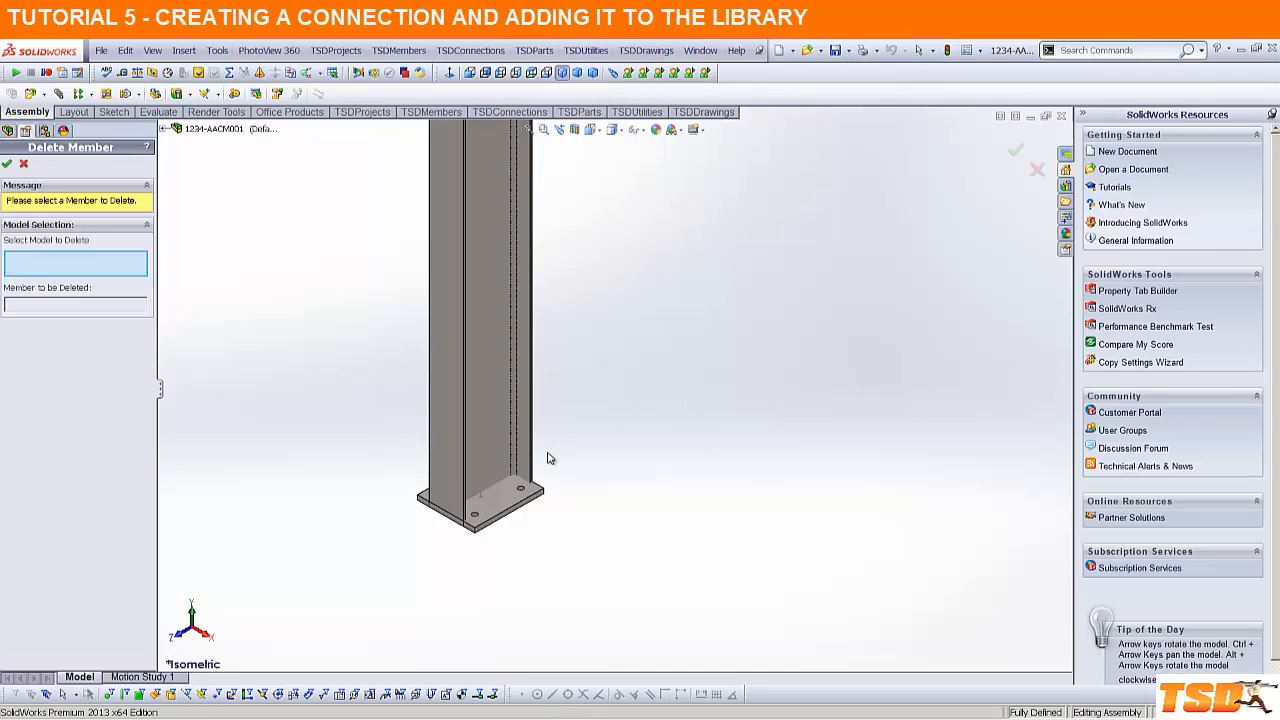
pyautogui.click(514, 498)
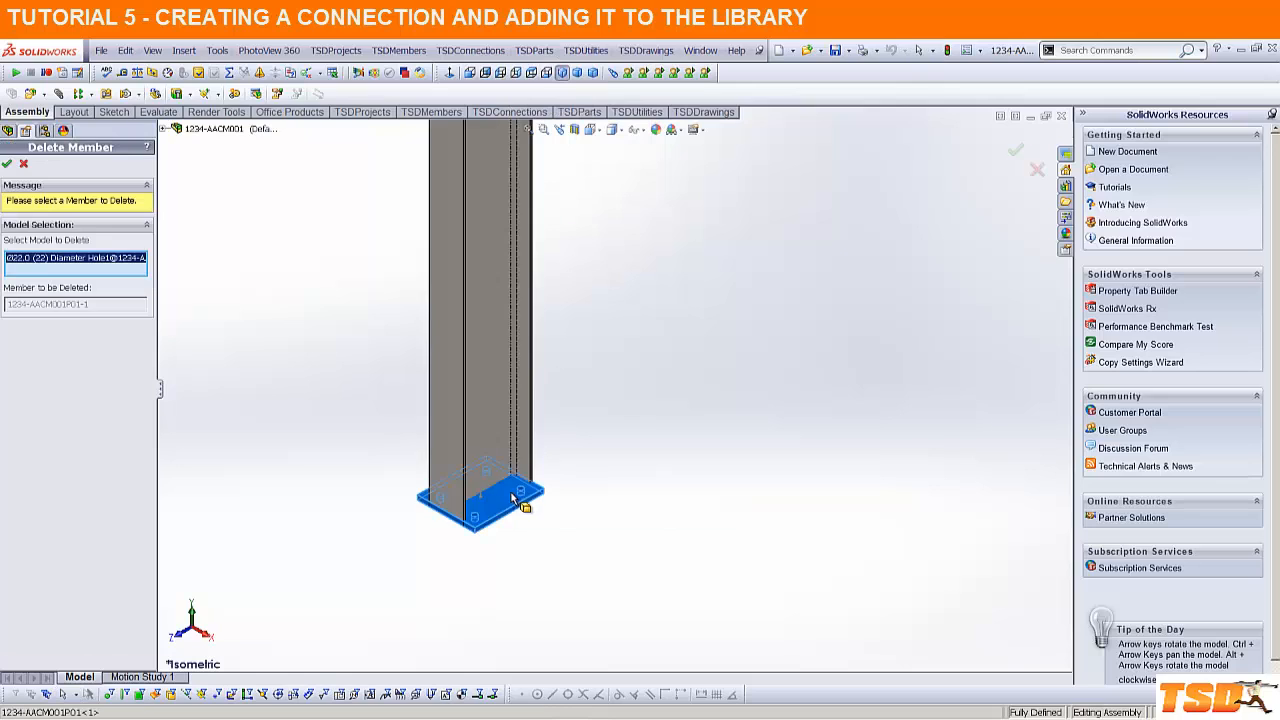
pyautogui.click(7, 164)
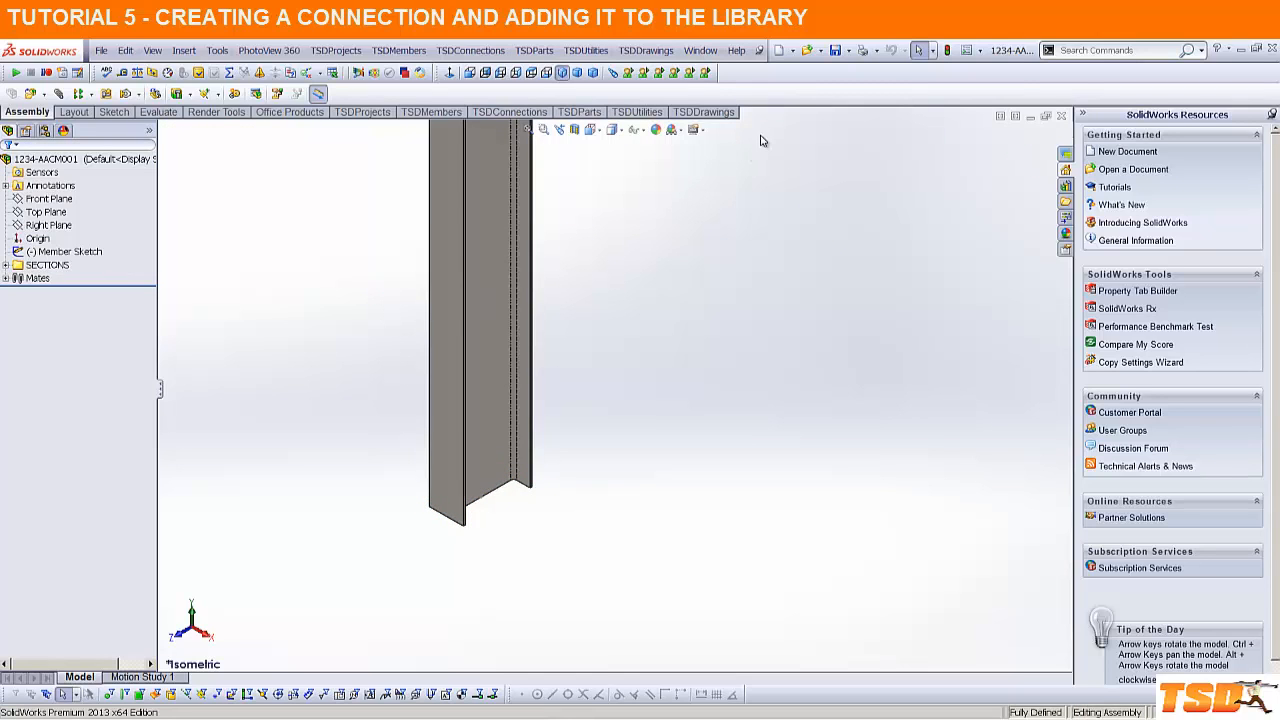
pyautogui.click(808, 50)
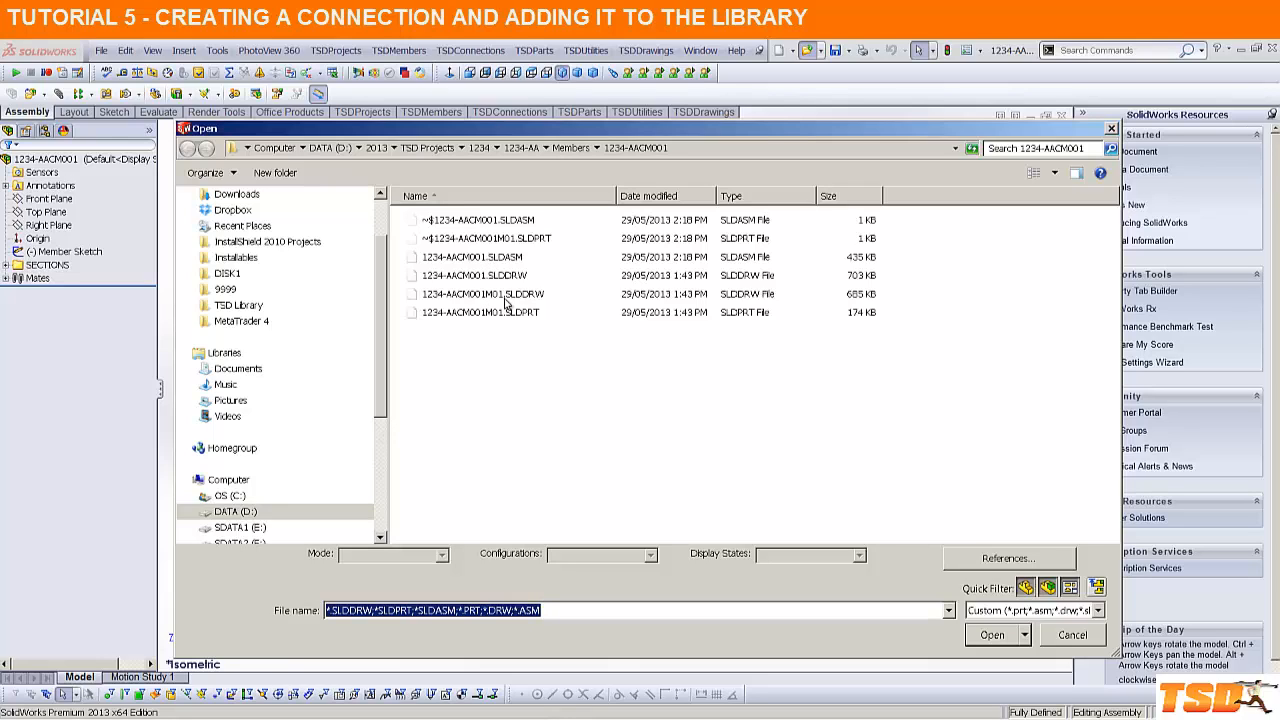
pyautogui.press('Escape')
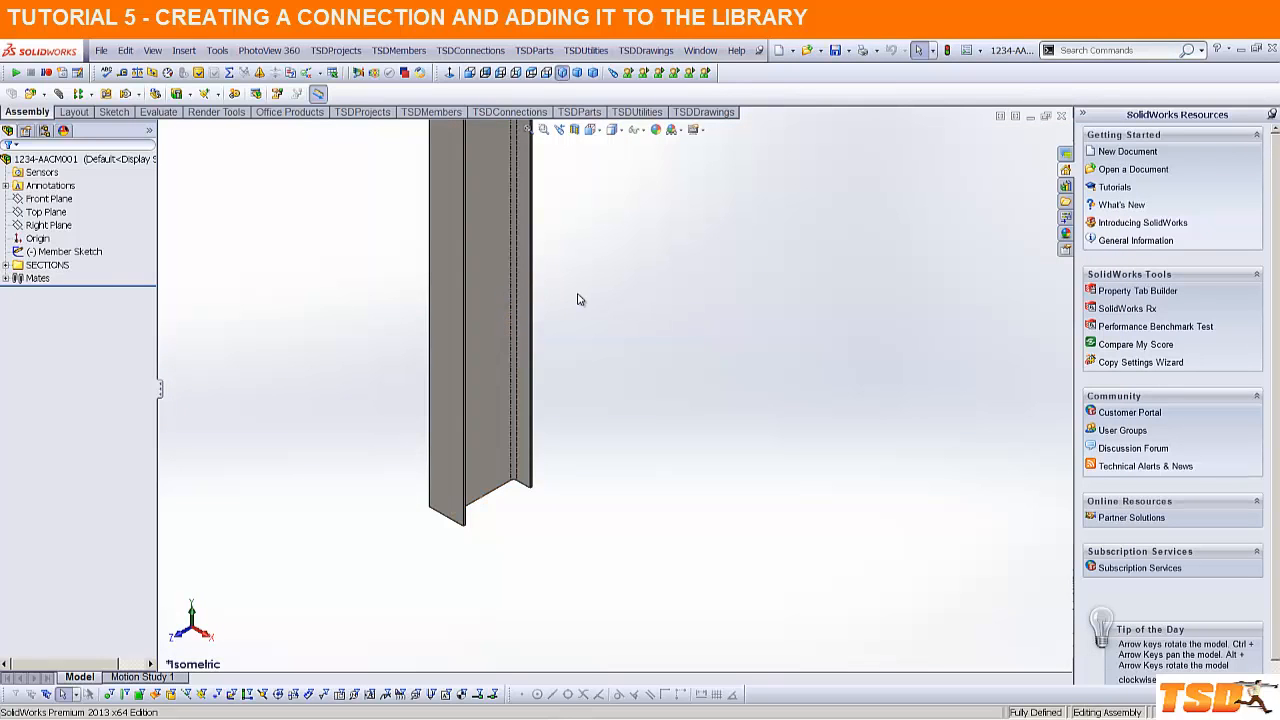
# Step: Close the column member assembly and place a second copy of column 1234-AACM001 beside the first in the project assembly
pyautogui.scroll(5, 500, 290)
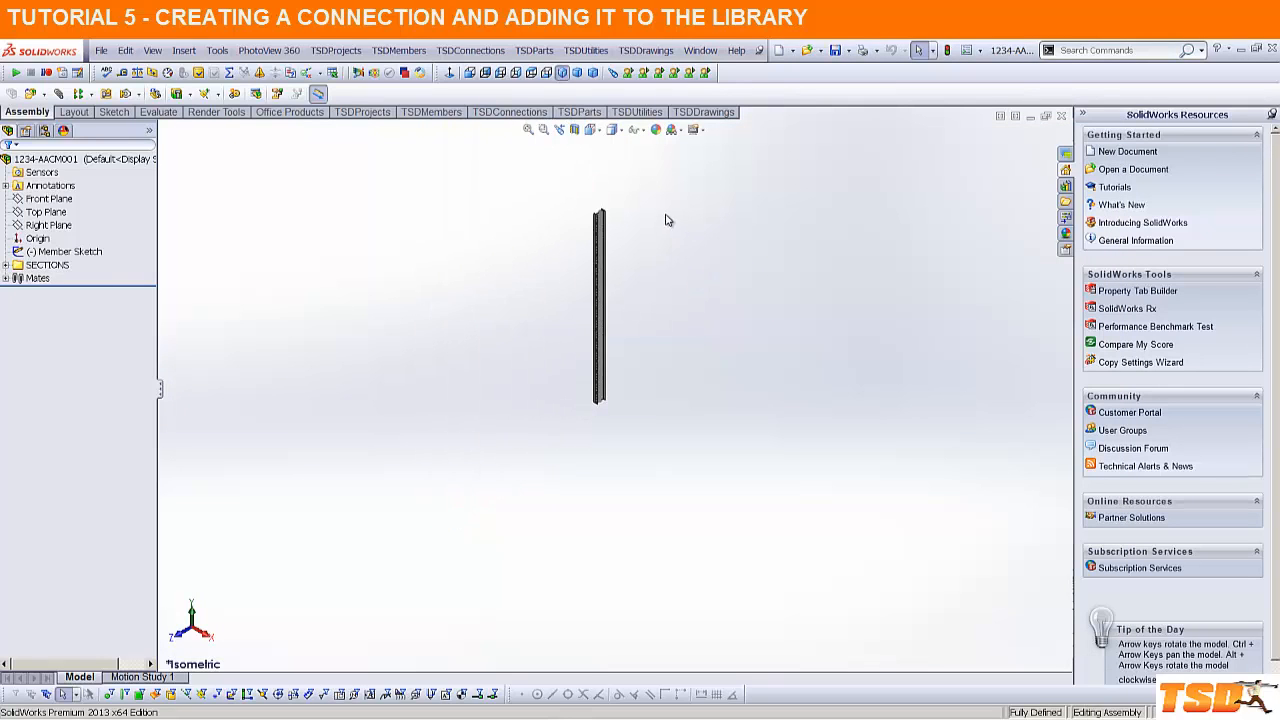
pyautogui.scroll(-2, 668, 220)
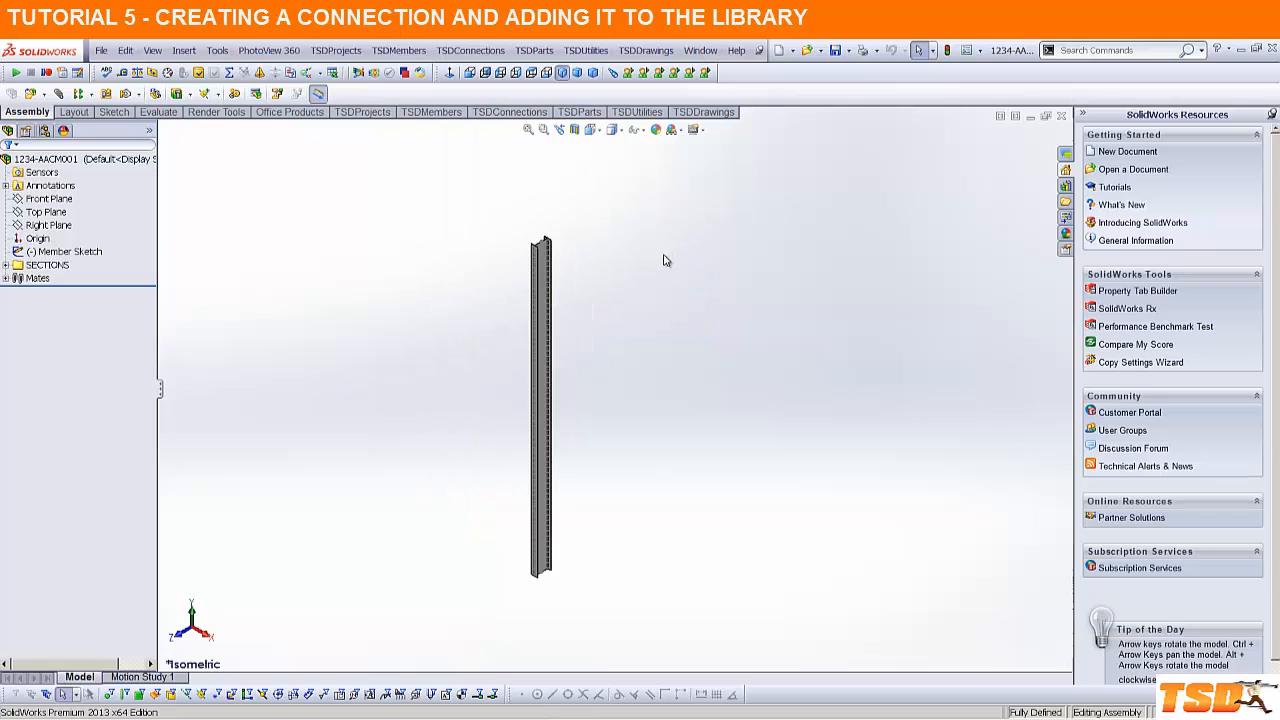
pyautogui.click(1063, 117)
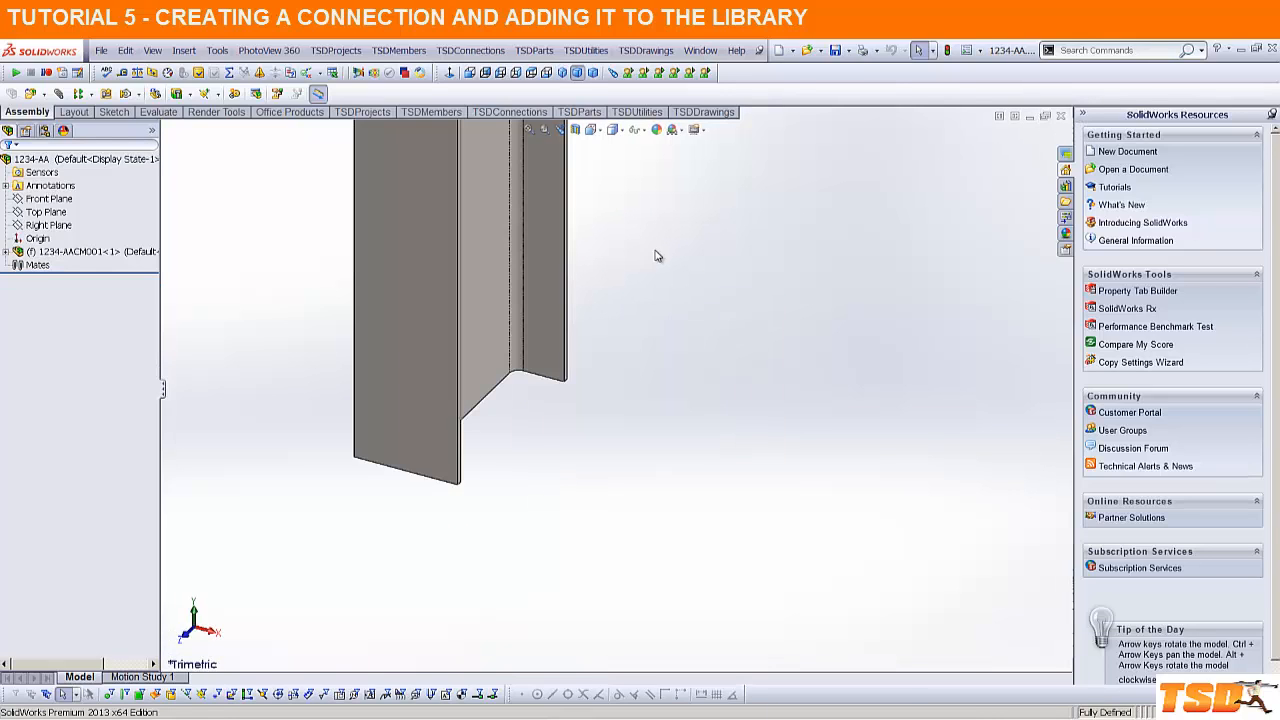
pyautogui.scroll(5, 660, 252)
pyautogui.scroll(-3, 712, 222)
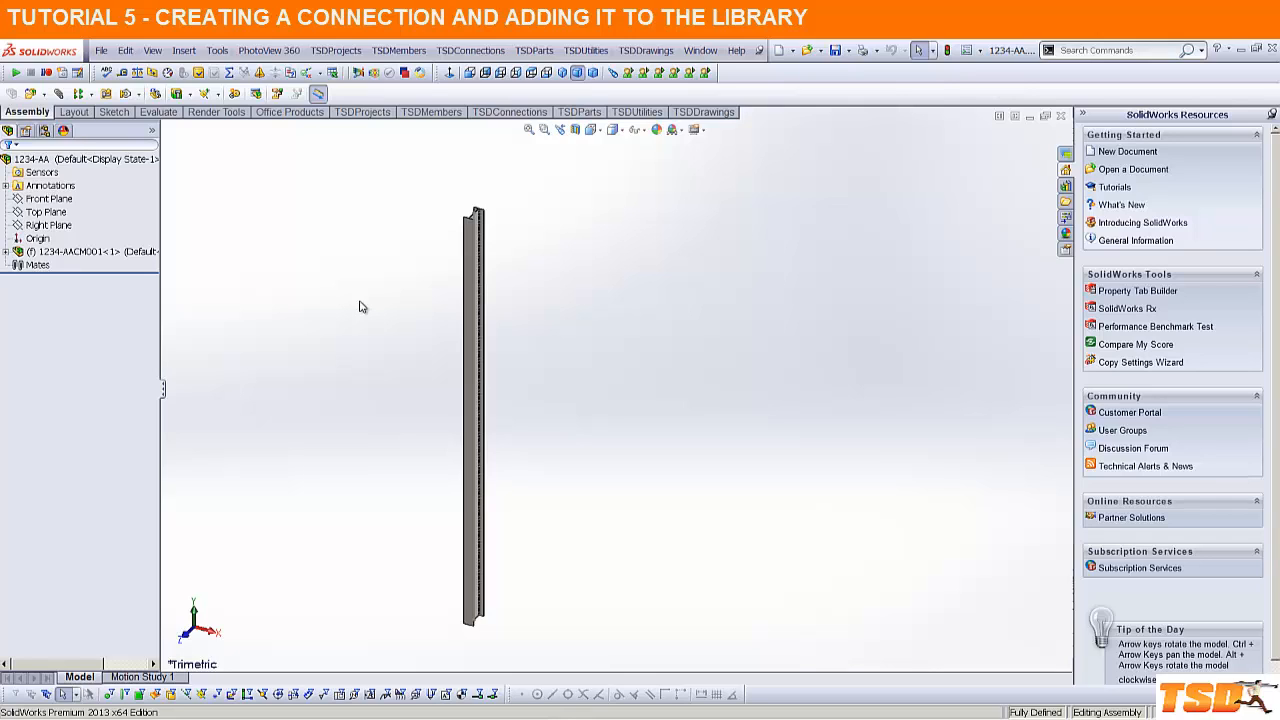
pyautogui.keyDown('ctrl'); pyautogui.moveTo(134, 254); pyautogui.dragTo(600, 392); pyautogui.keyUp('ctrl')
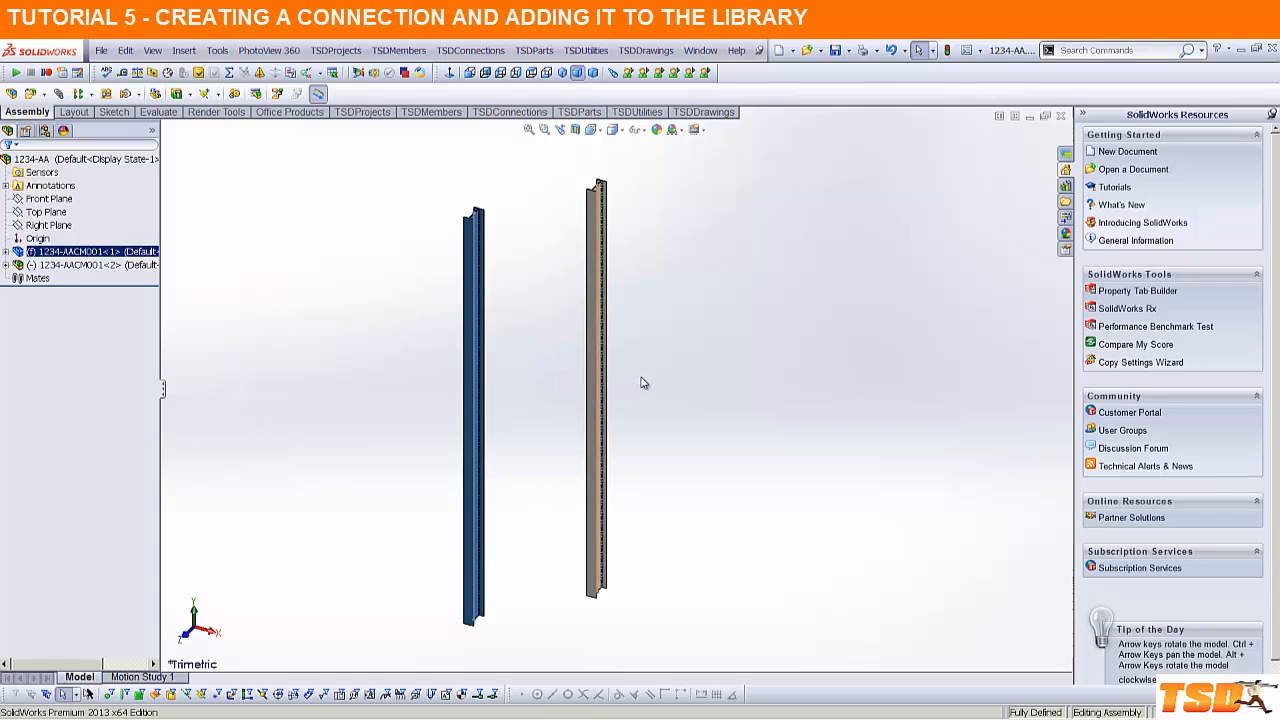
pyautogui.click(643, 383)
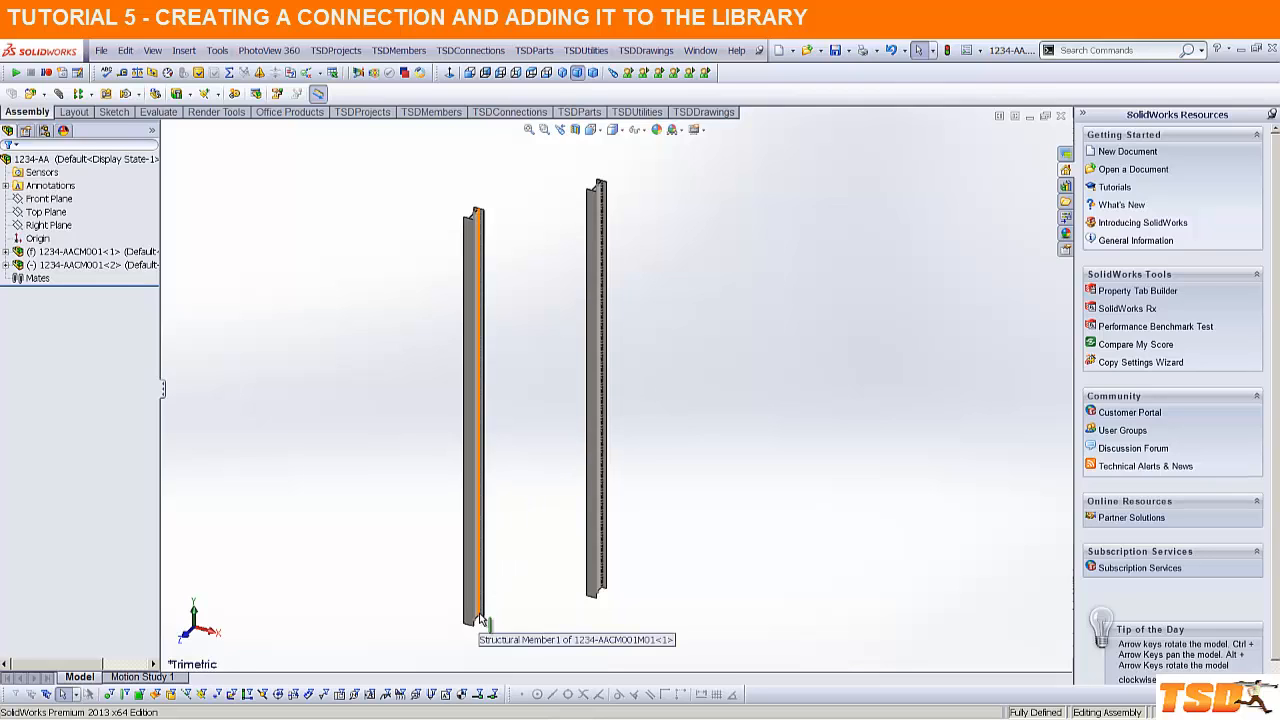
# Step: Insert the newly uploaded base plate connection at the original column's foot point, with the original column as welded member and its copy as bolted member
pyautogui.scroll(-2, 506, 593)
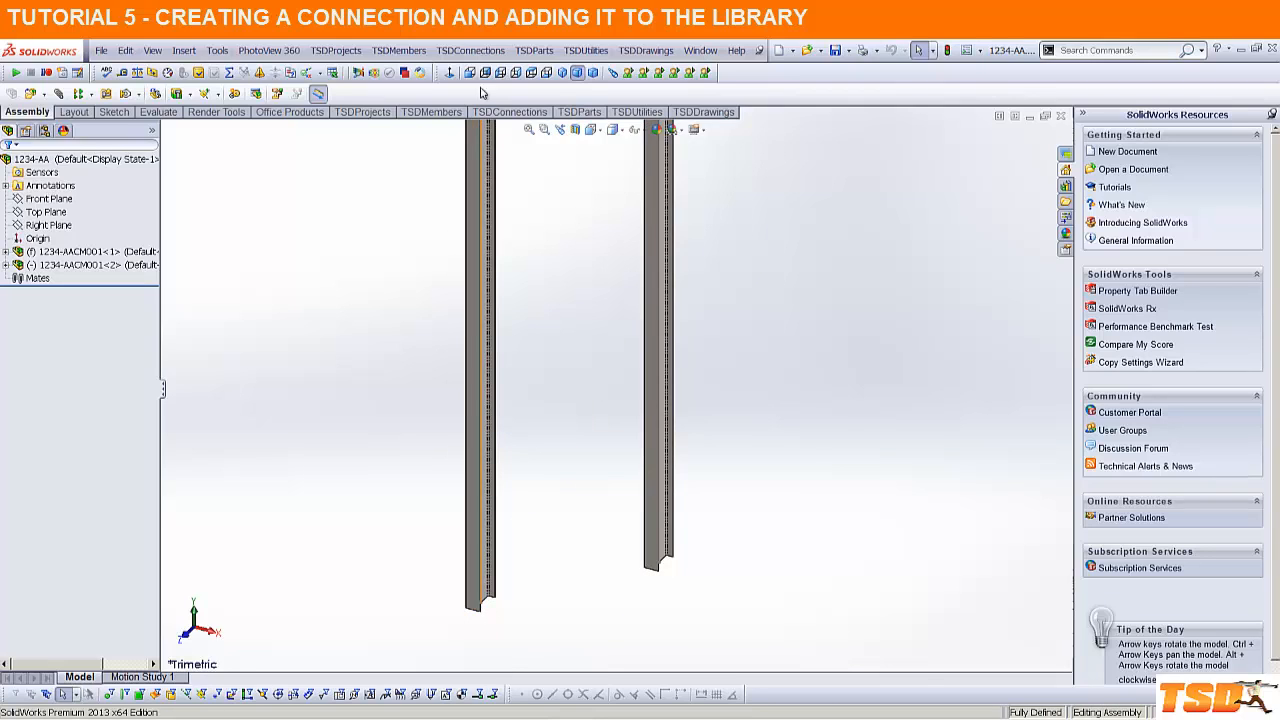
pyautogui.click(485, 51)
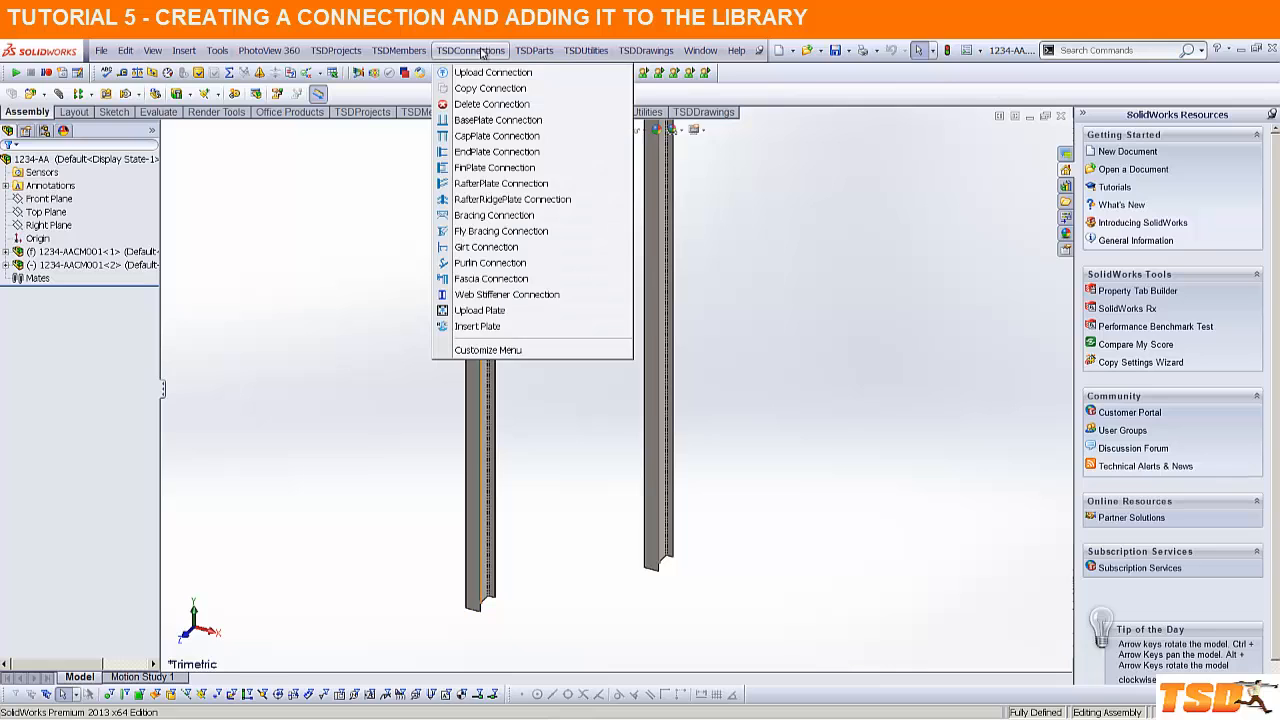
pyautogui.click(498, 120)
pyautogui.moveTo(152, 333); pyautogui.dragTo(159, 648)
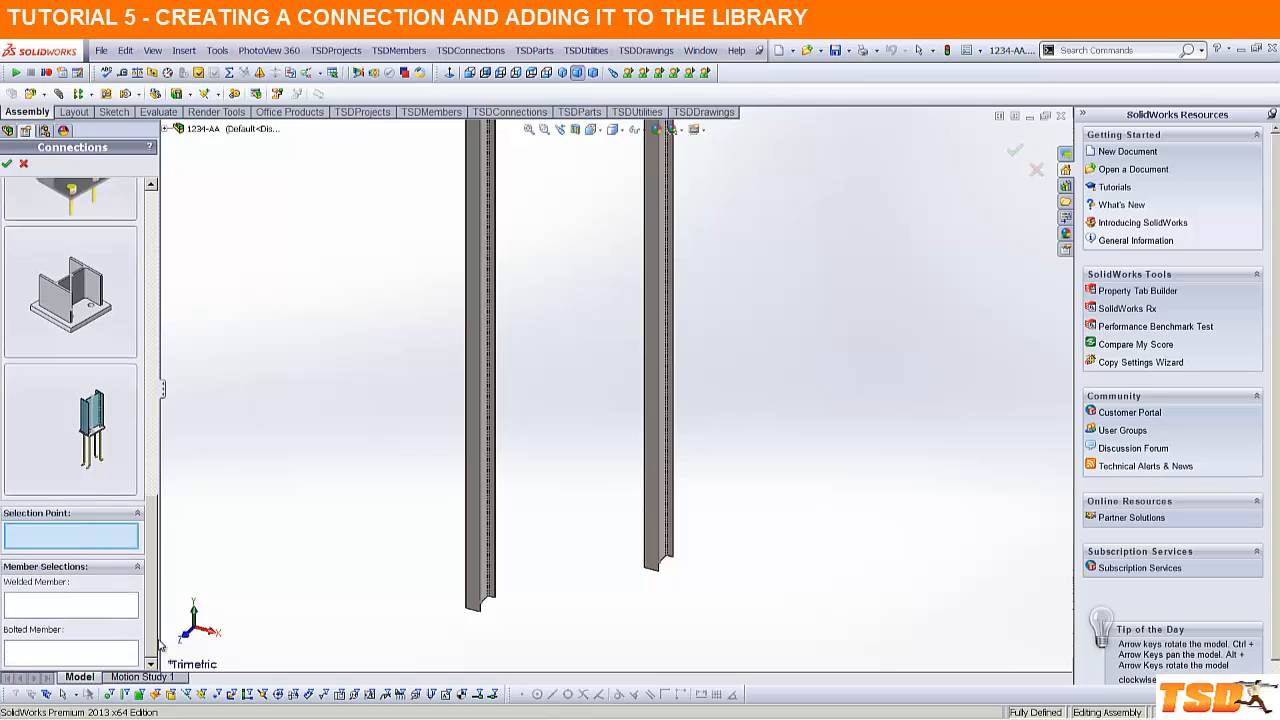
pyautogui.click(89, 455)
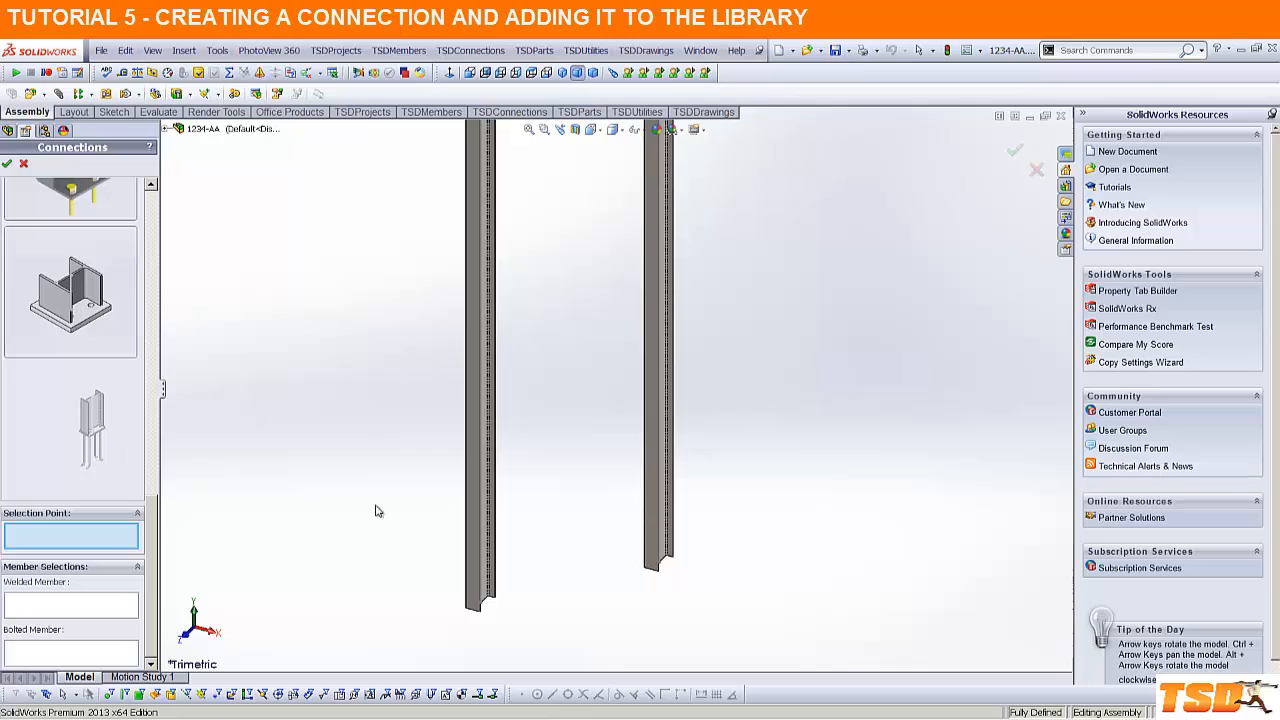
pyautogui.click(482, 606)
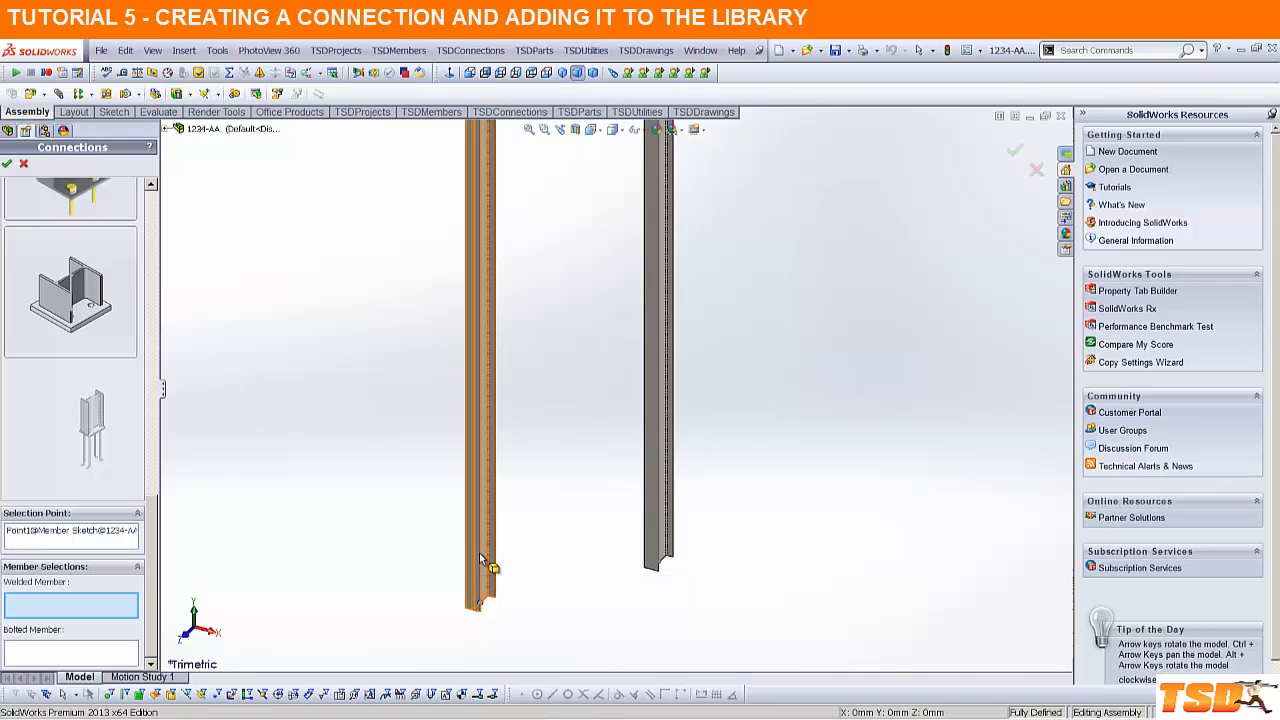
pyautogui.click(481, 560)
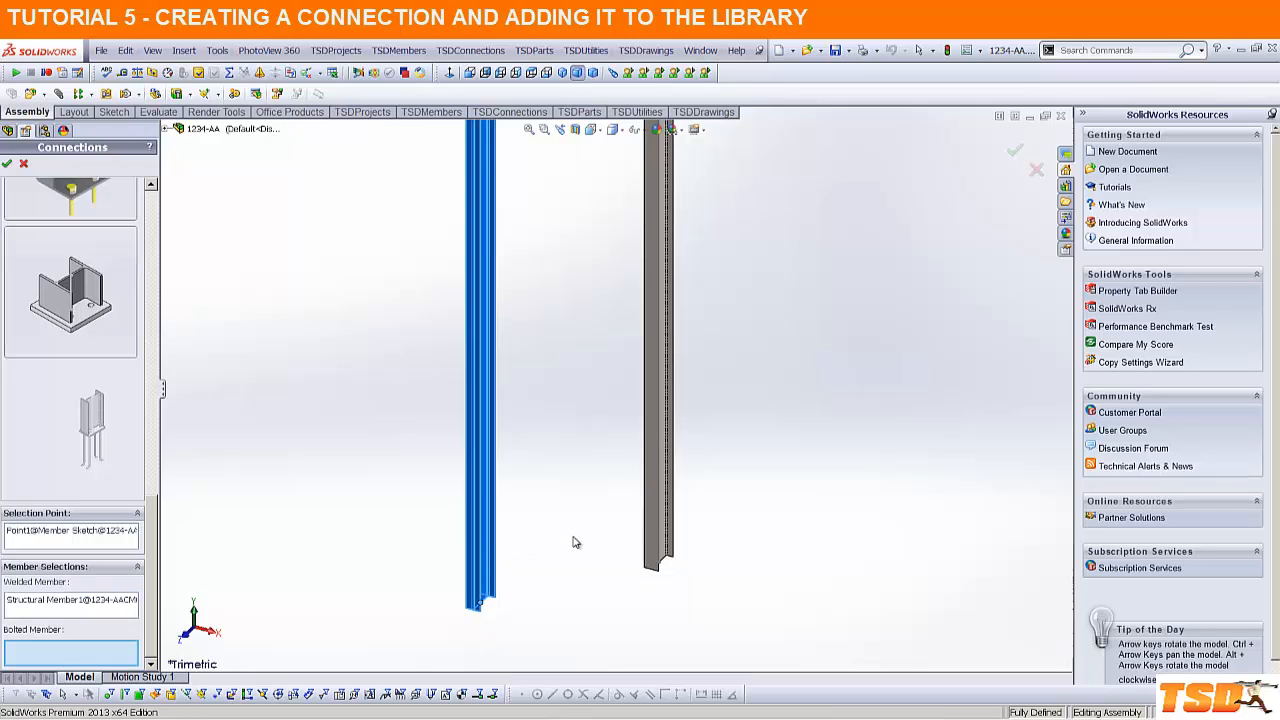
pyautogui.click(670, 520)
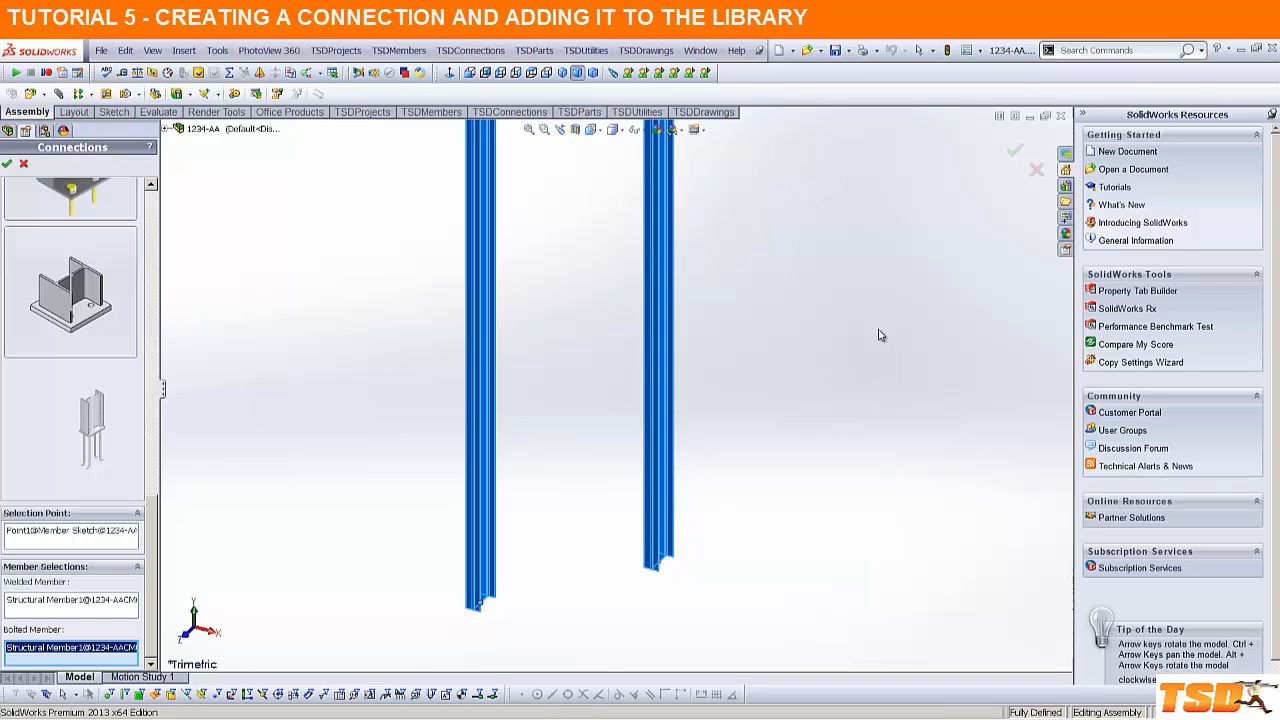
pyautogui.click(1013, 150)
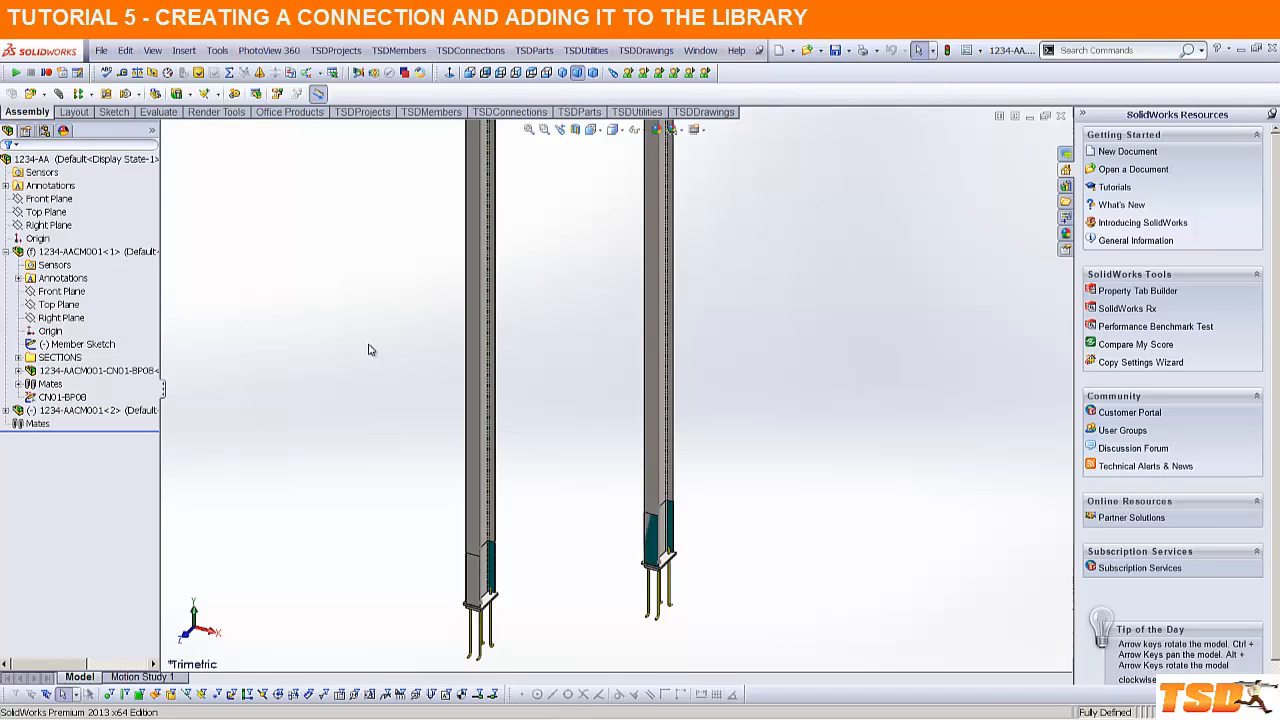
# Step: Open the original column's member assembly 1234-AACM001 and examine where the section meets the inserted base plate
pyautogui.rightClick(66, 254)
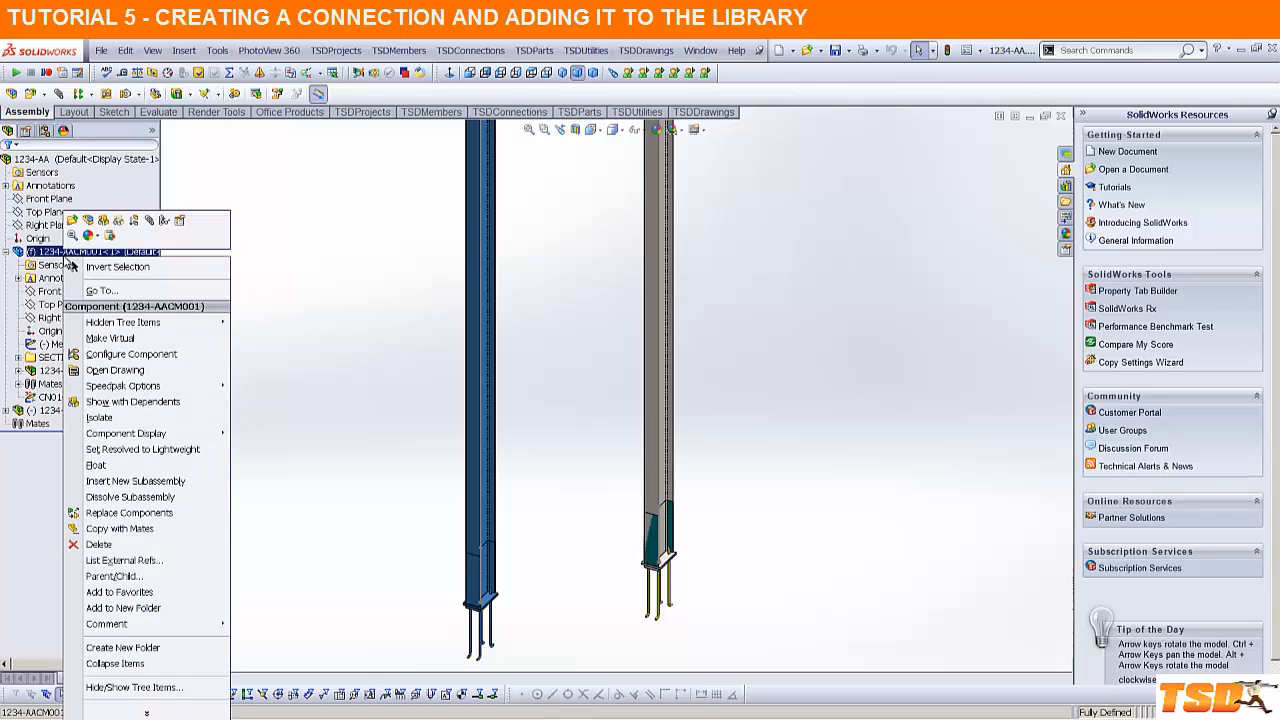
pyautogui.click(72, 221)
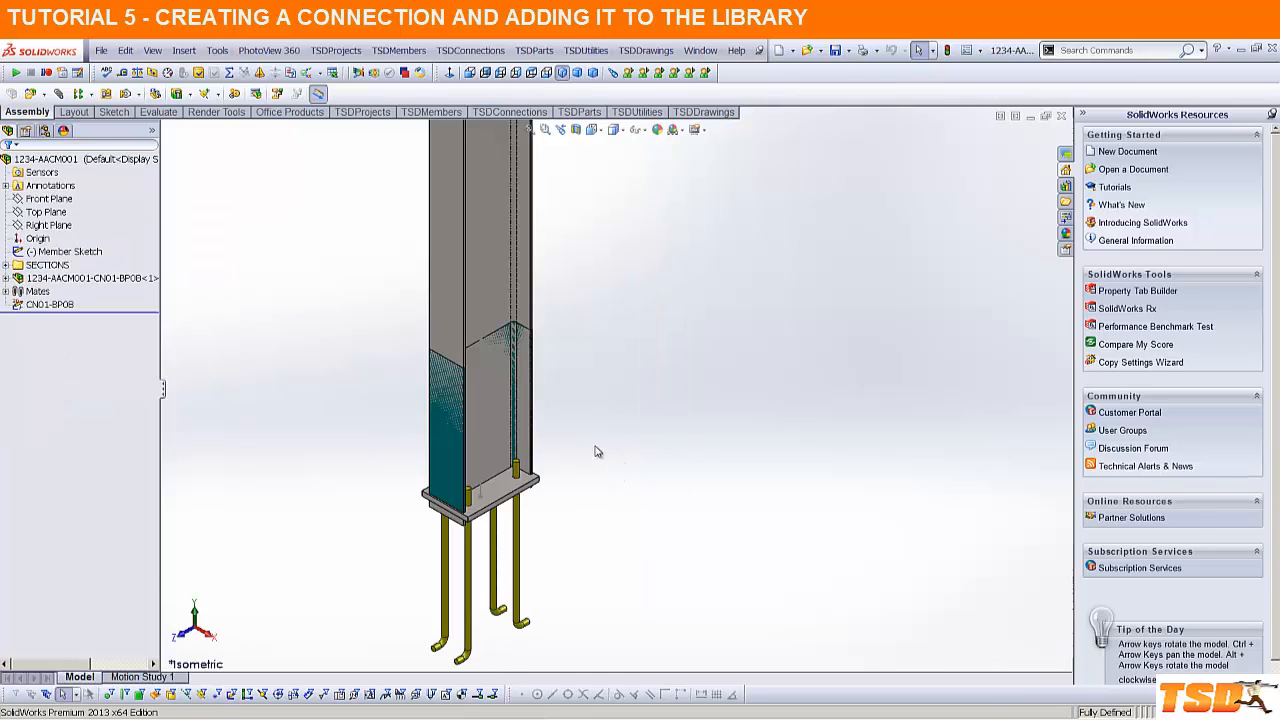
pyautogui.scroll(-5, 479, 390)
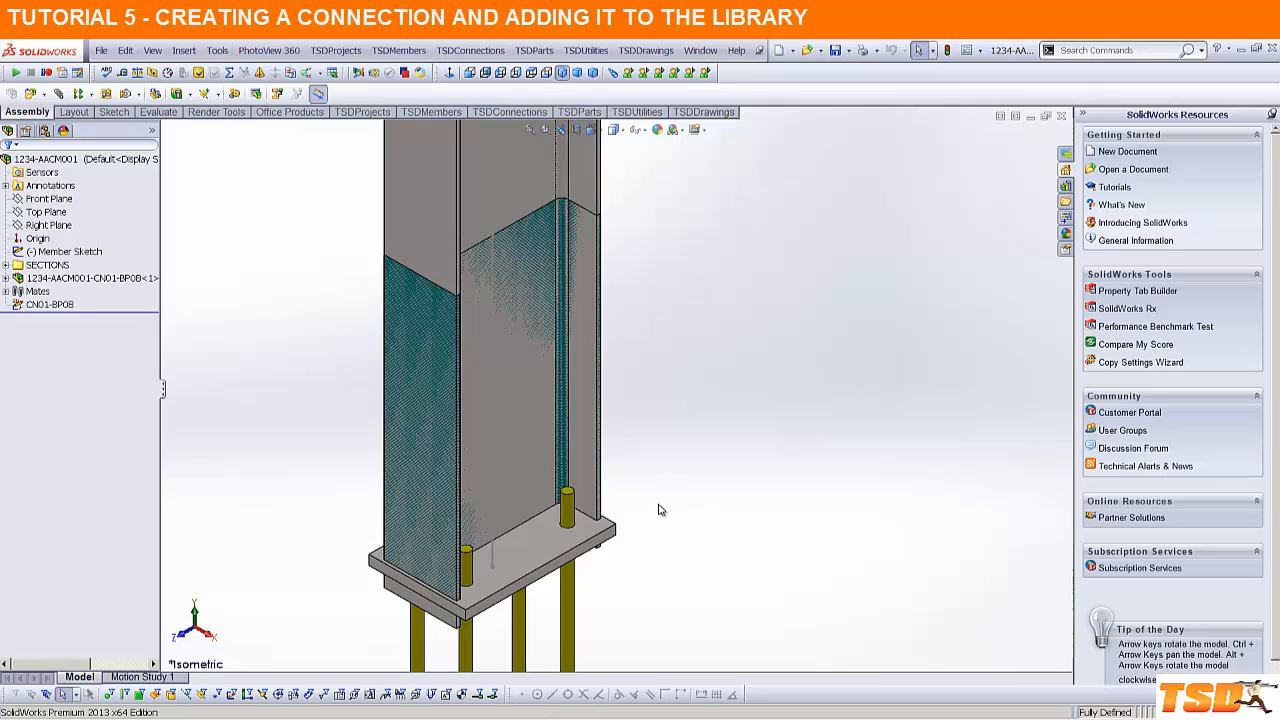
pyautogui.scroll(-2, 583, 635)
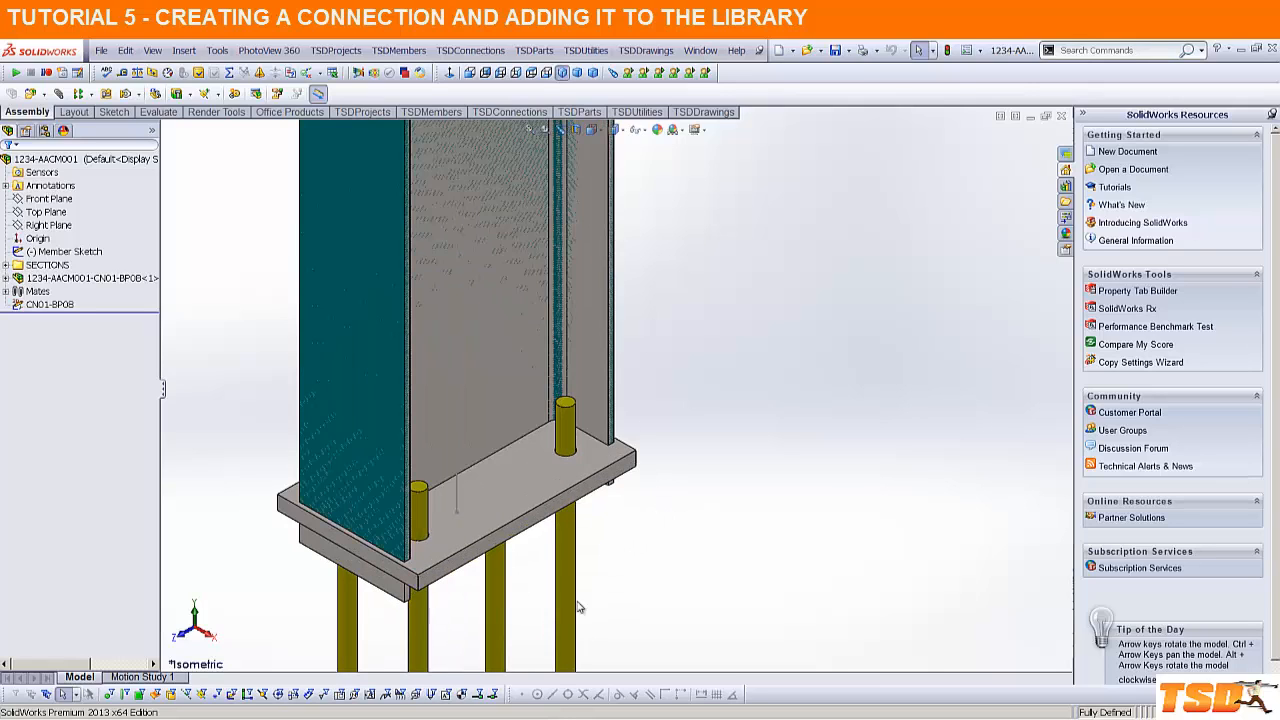
pyautogui.moveTo(515, 495)
pyautogui.mouseDown(button='middle')
pyautogui.moveTo(497, 374)
pyautogui.moveTo(526, 466)
pyautogui.moveTo(514, 480)
pyautogui.mouseUp(button='middle')
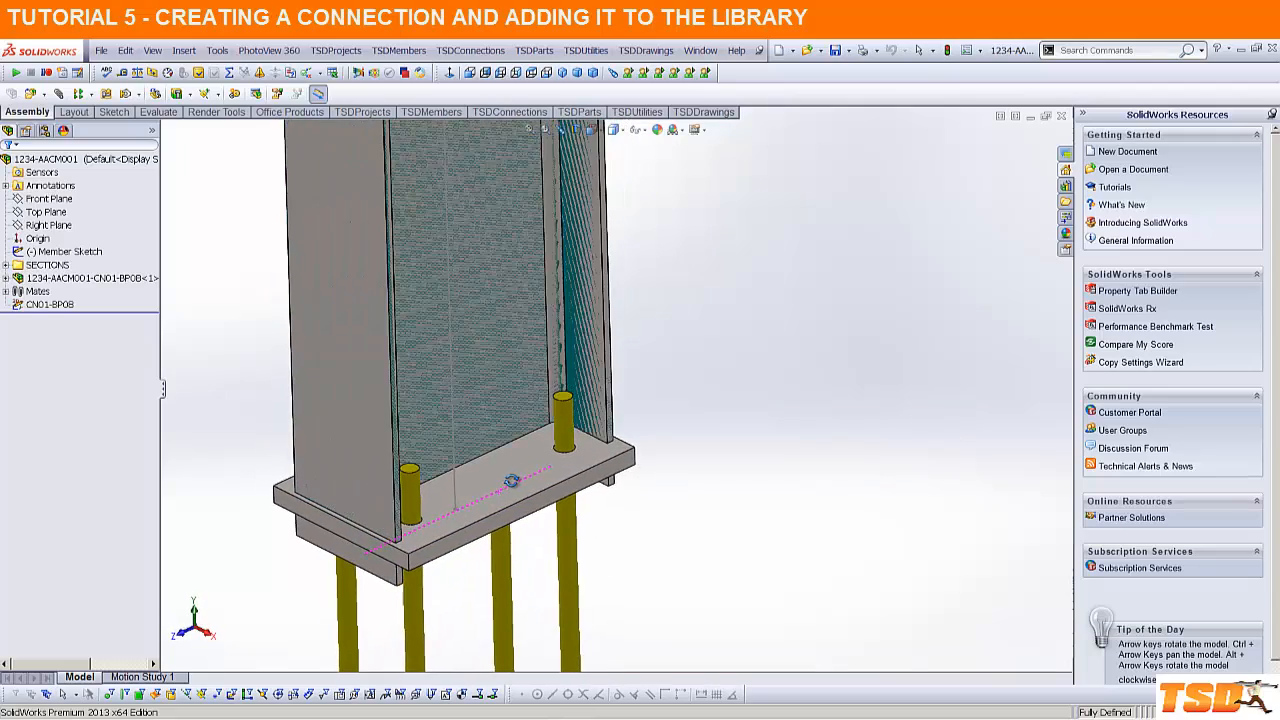
pyautogui.scroll(6, 590, 385)
pyautogui.scroll(-1, 646, 280)
pyautogui.scroll(-2, 646, 280)
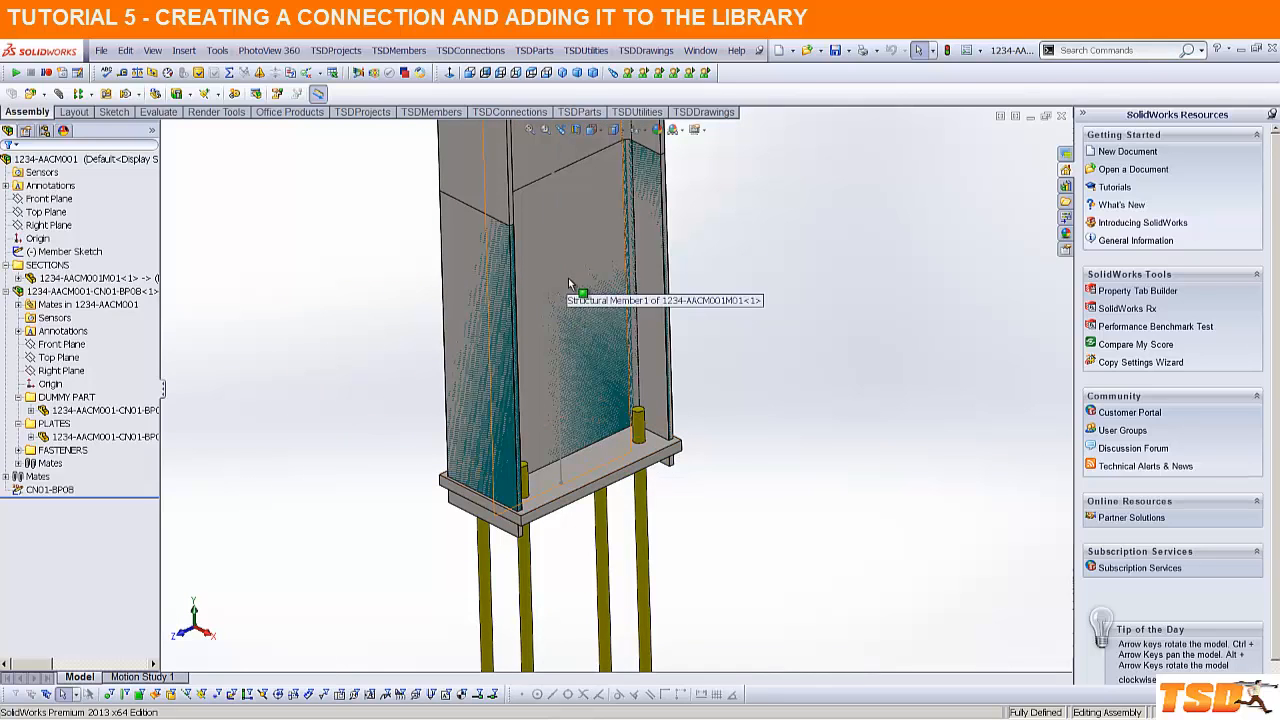
# Step: Trim the column section to the top face of the base plate with Trim Part Weldment
pyautogui.click(585, 50)
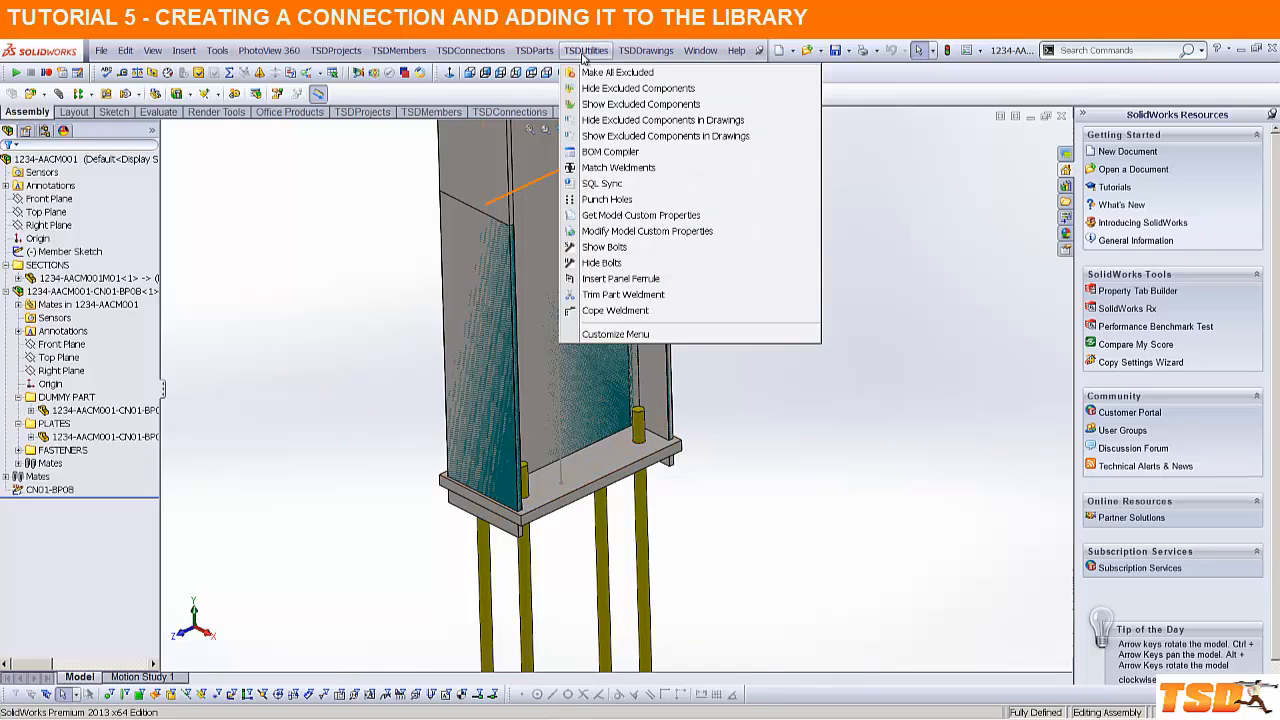
pyautogui.click(623, 294)
pyautogui.click(517, 146)
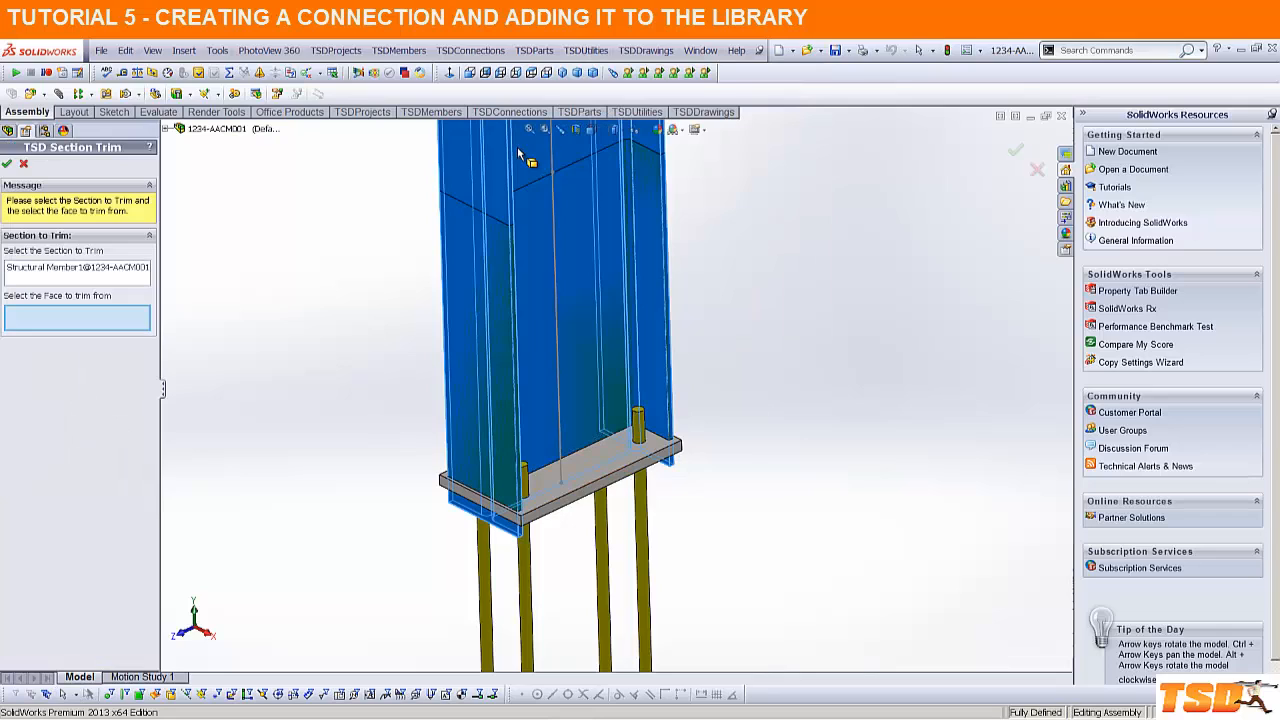
pyautogui.click(580, 471)
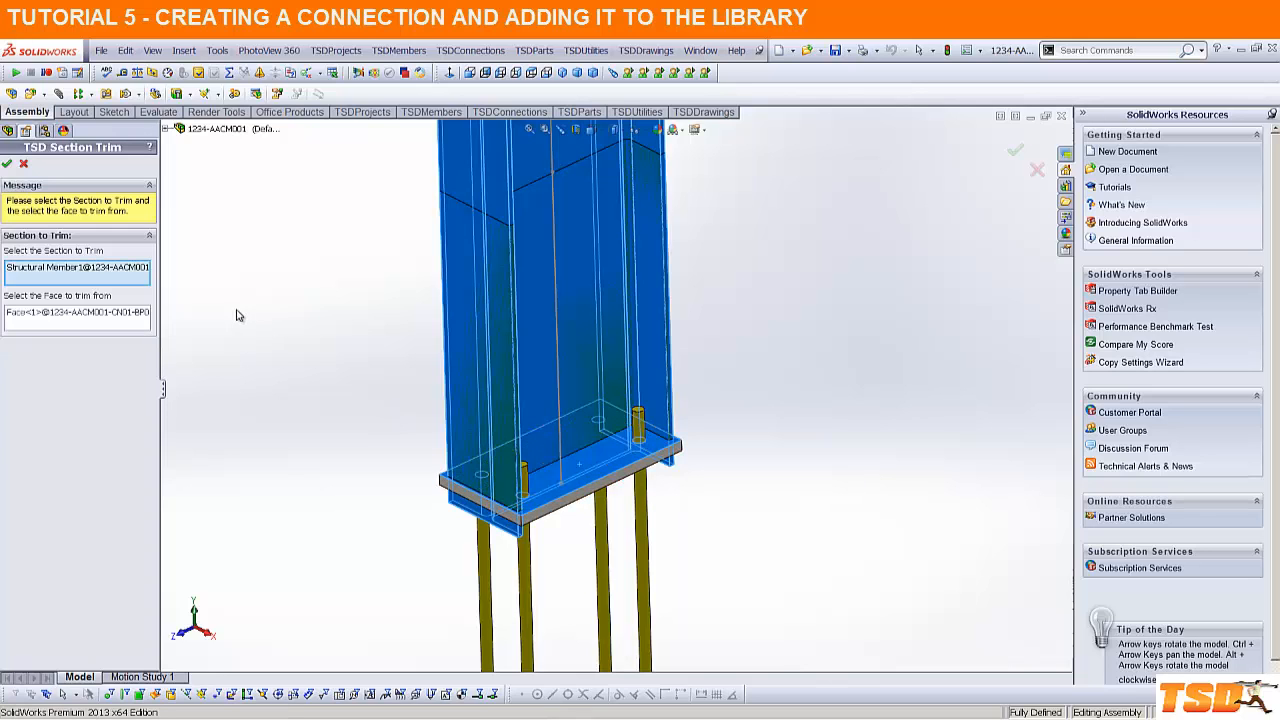
pyautogui.click(5, 165)
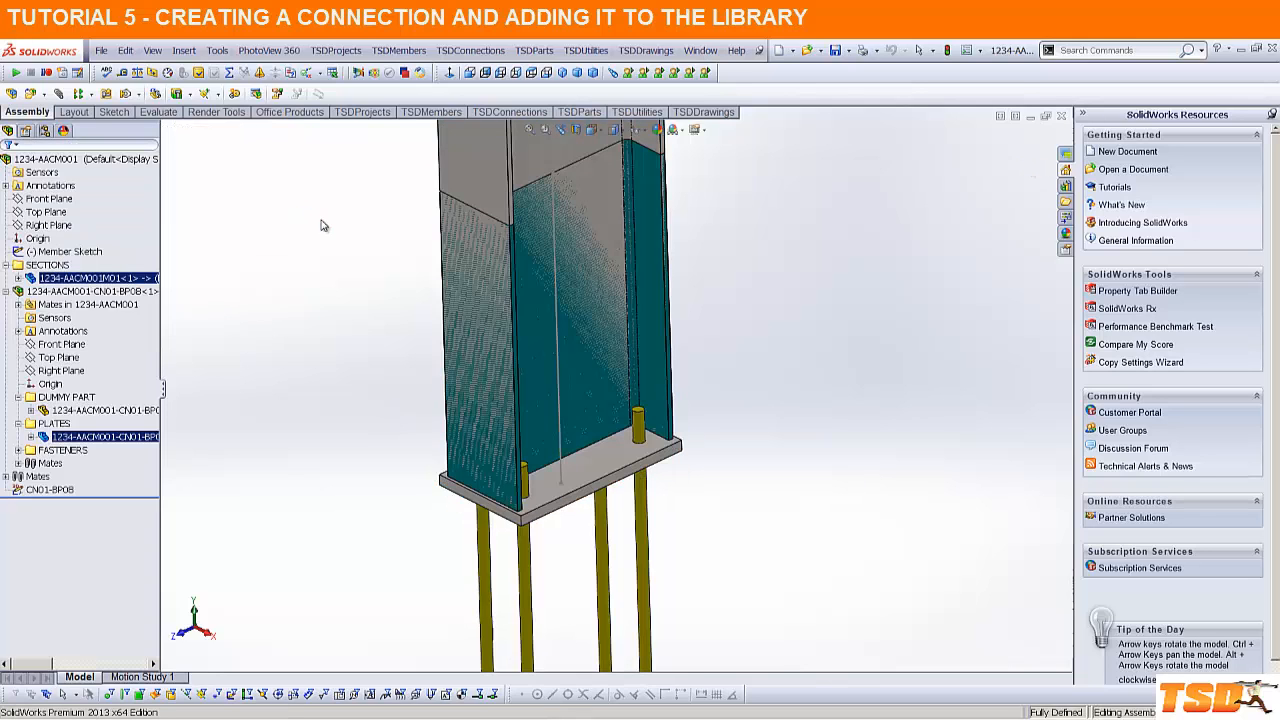
pyautogui.click(24, 163)
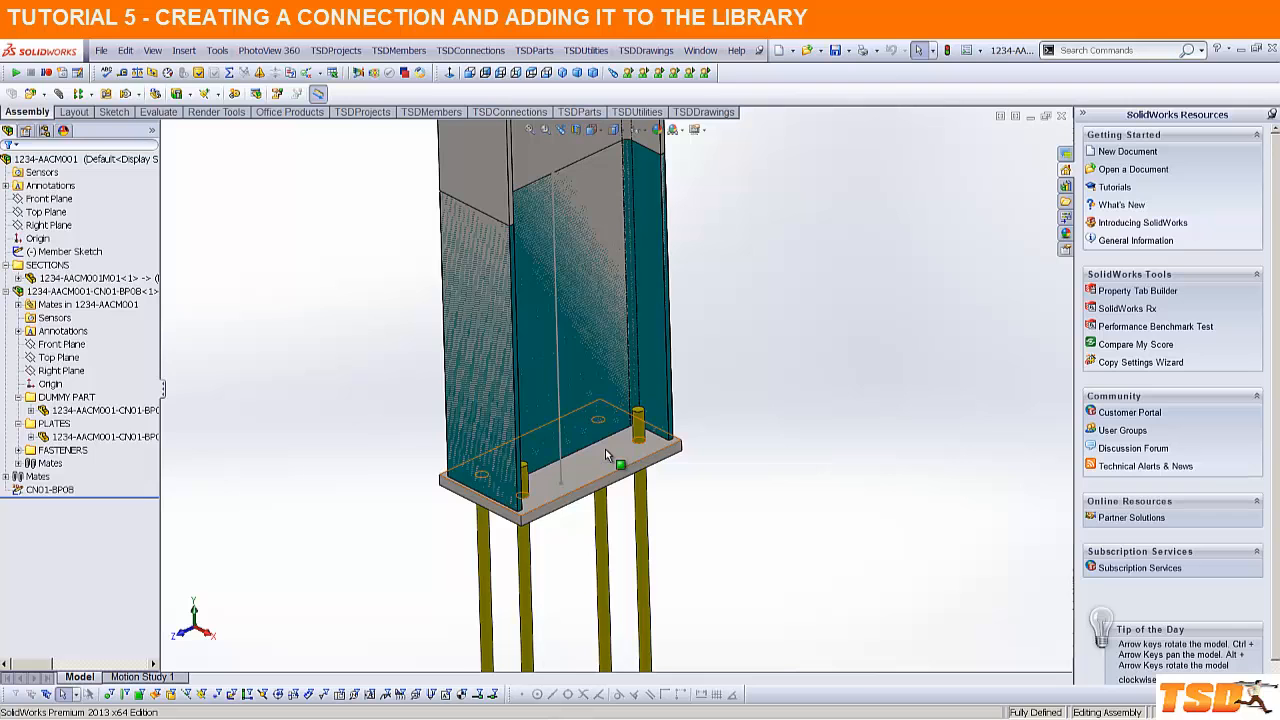
# Step: Inspect the trimmed column foot, widen the feature tree and highlight the CN01-BP08 connection sketch
pyautogui.scroll(2, 605, 449)
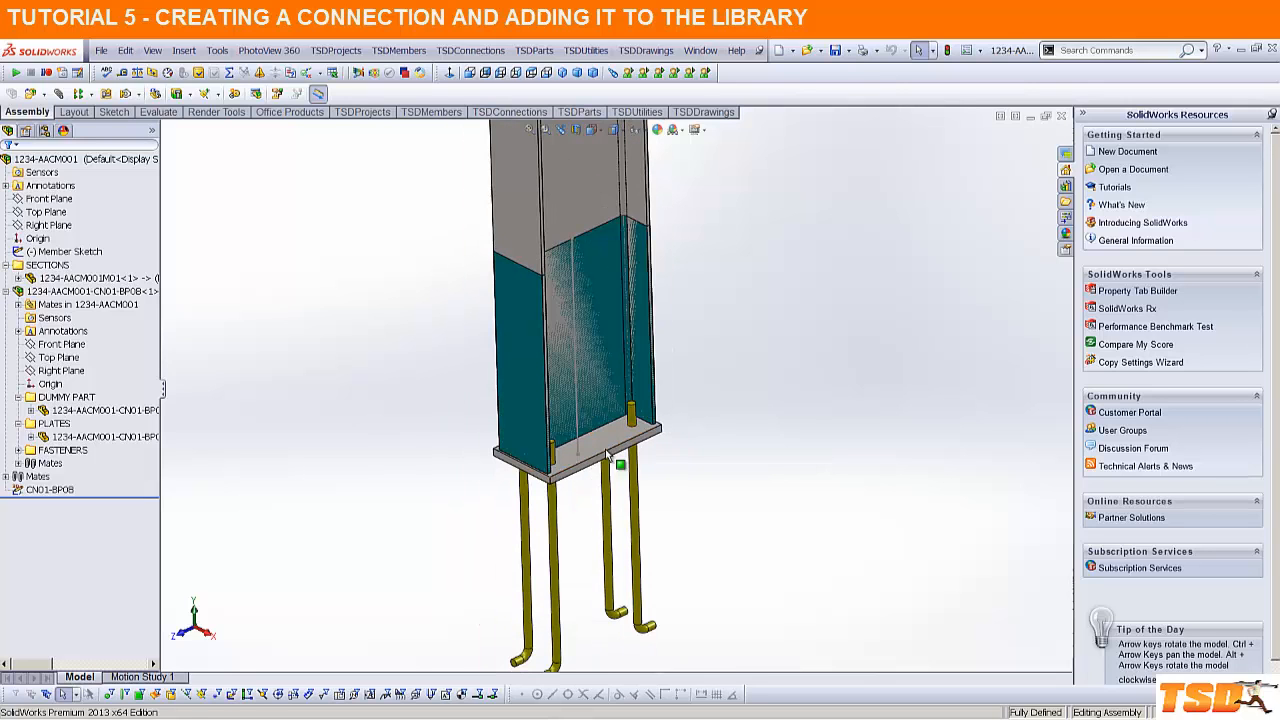
pyautogui.click(607, 455)
pyautogui.moveTo(607, 455); pyautogui.dragTo(585, 441, button='middle')
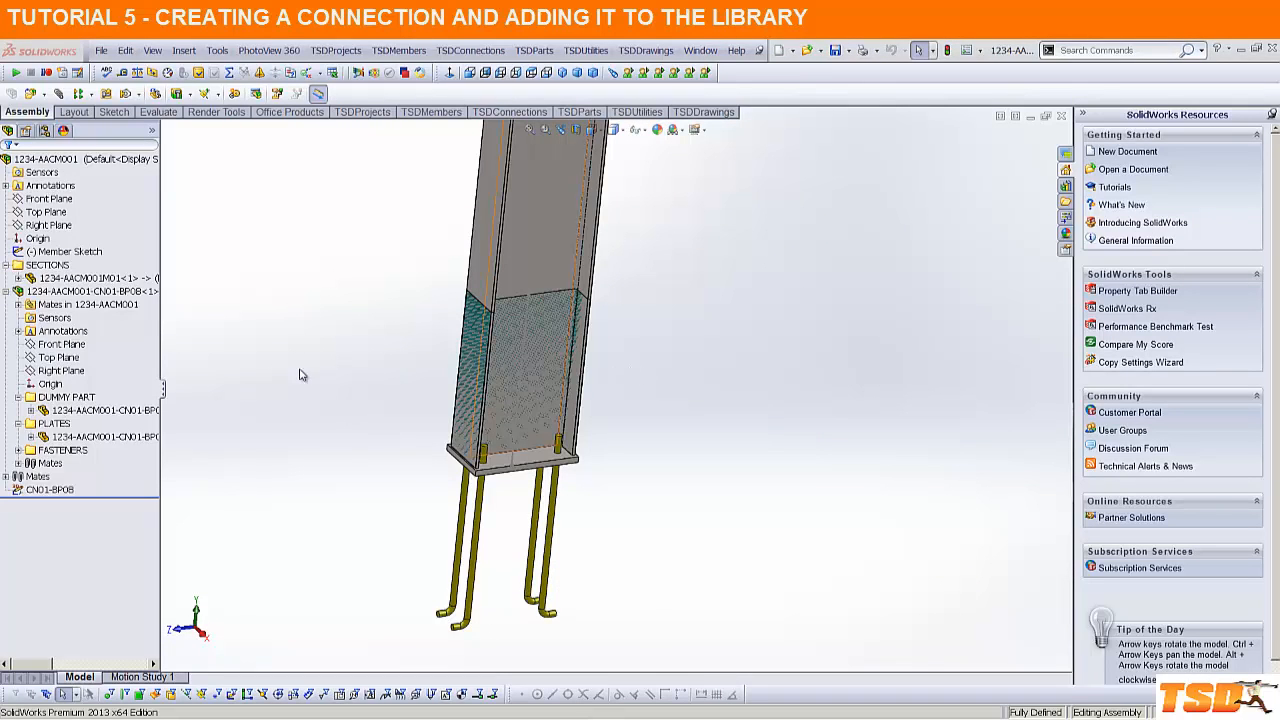
pyautogui.click(6, 292)
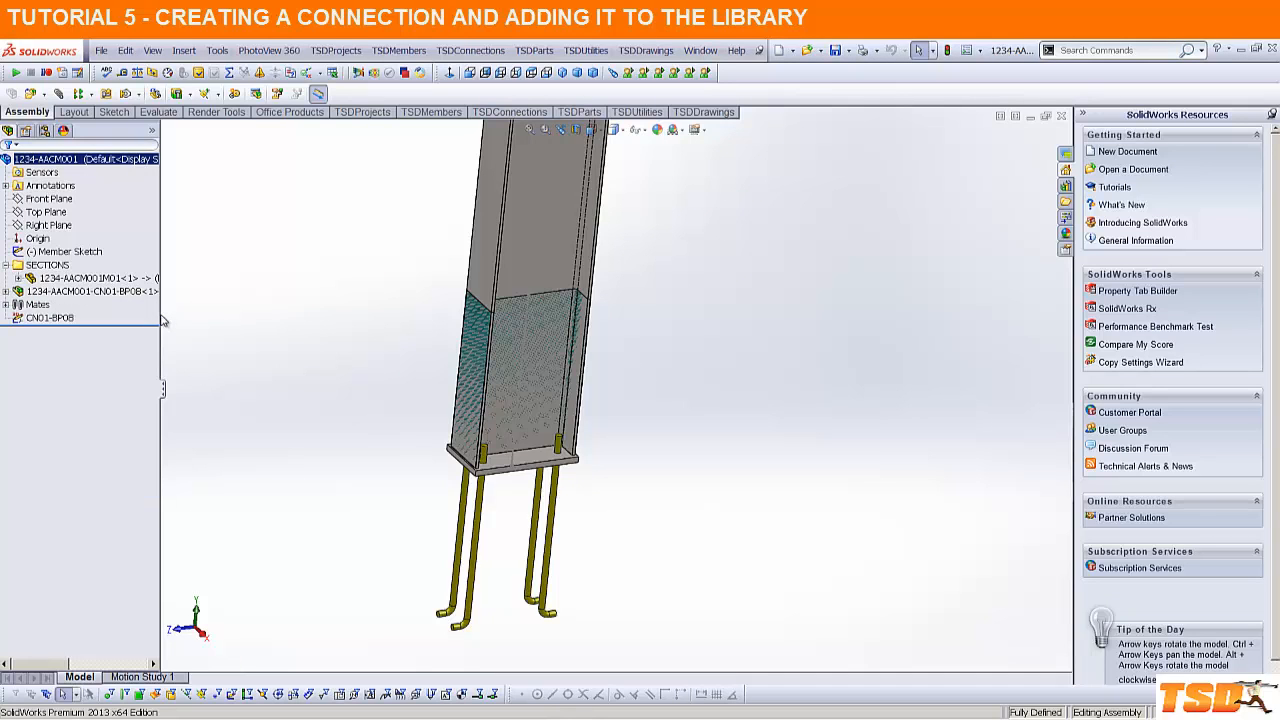
pyautogui.moveTo(158, 315); pyautogui.dragTo(263, 320)
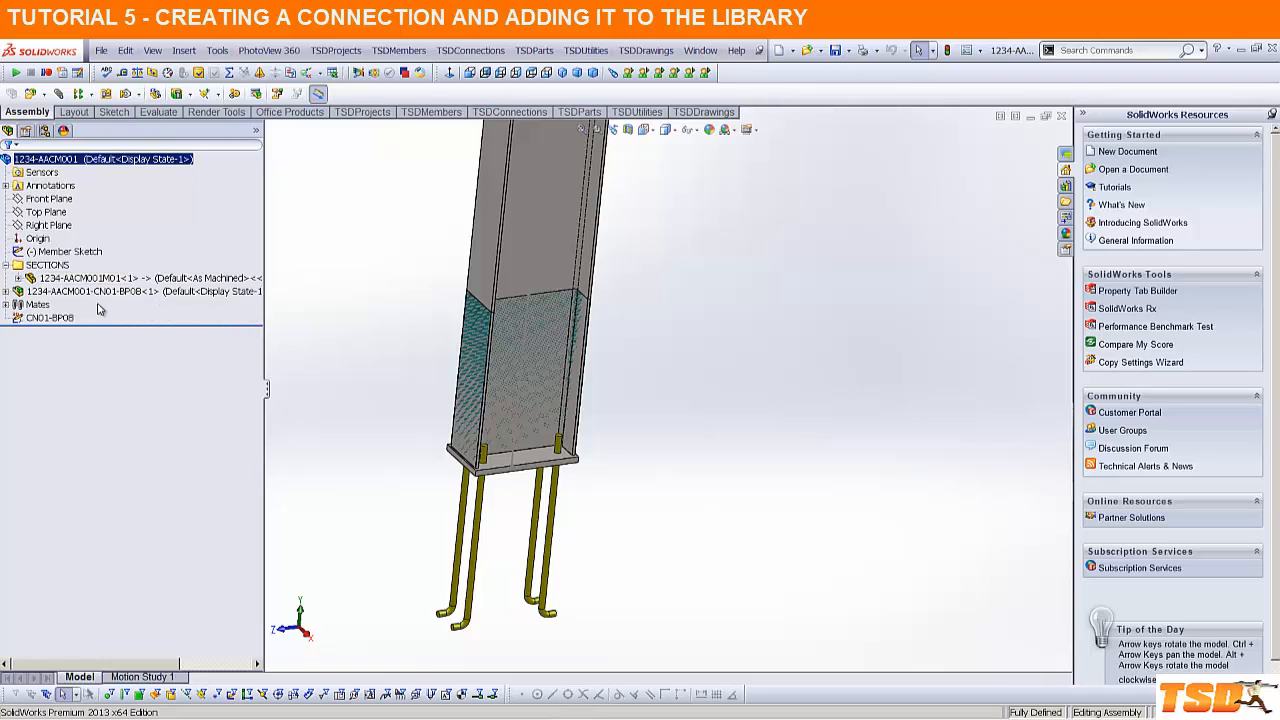
pyautogui.click(66, 318)
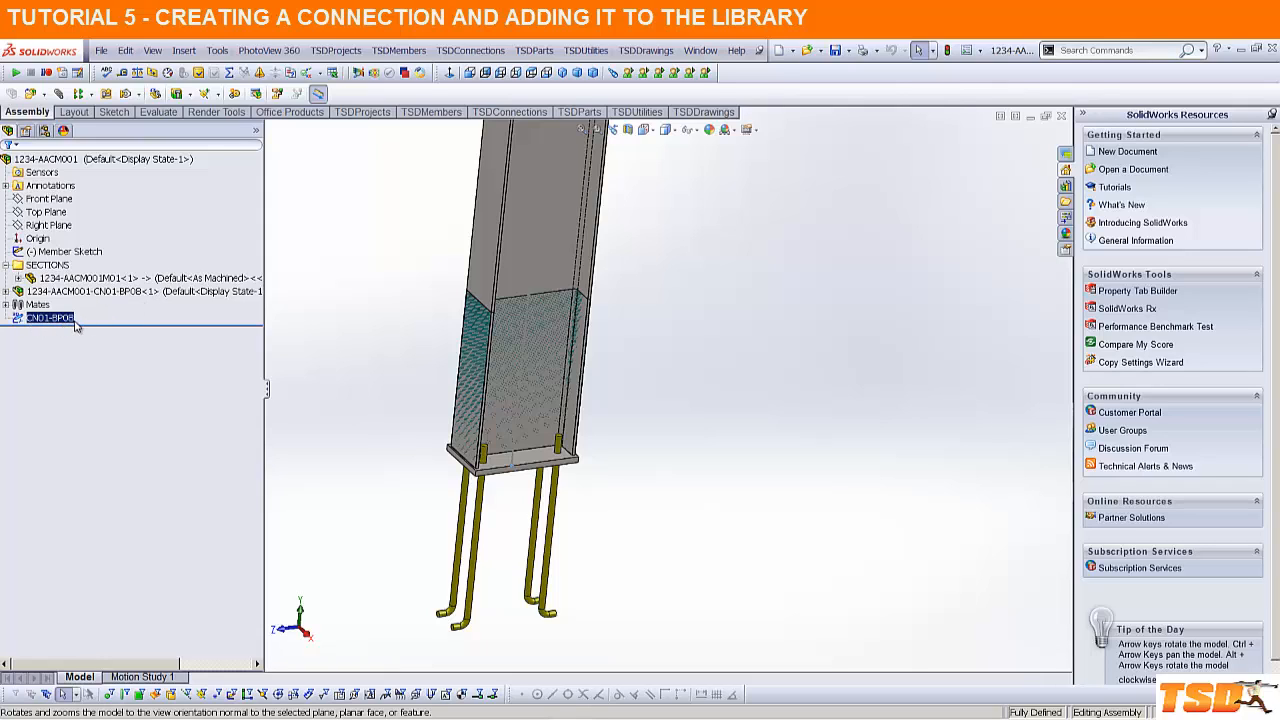
# Step: Review the coincident, parallel and angle mates of the base plate connection subassembly and its connection sketch
pyautogui.click(7, 291)
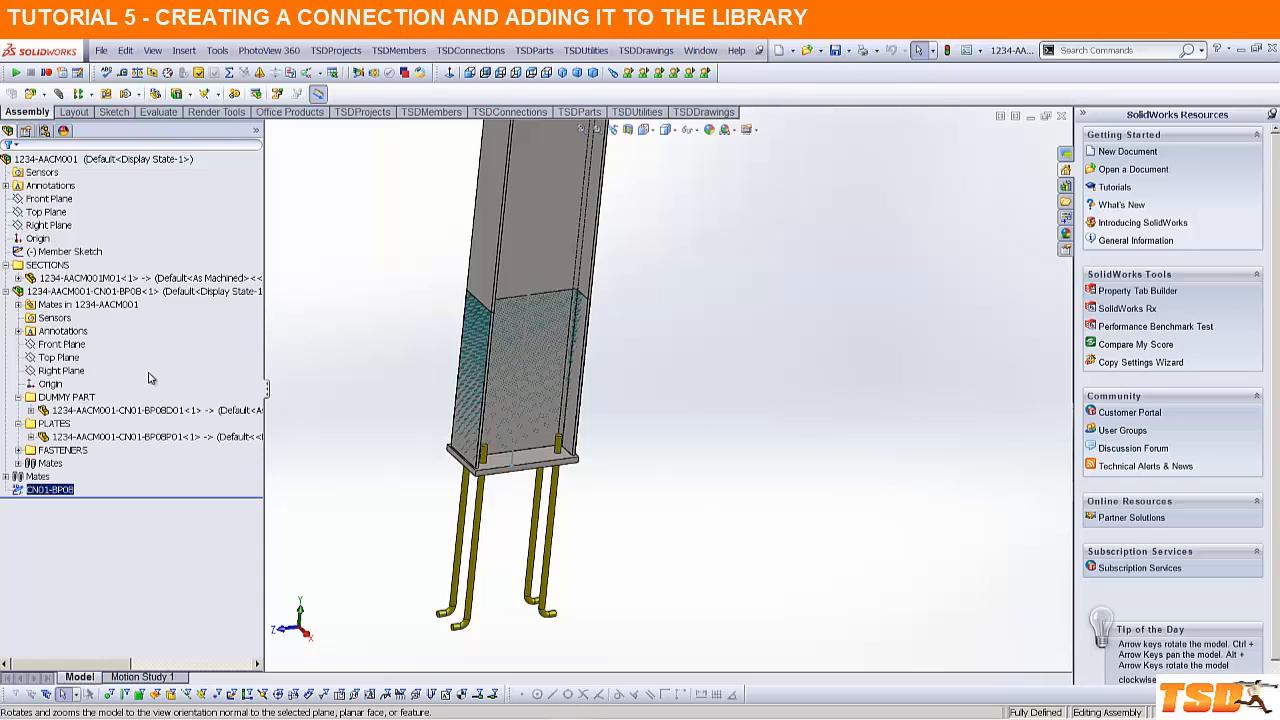
pyautogui.click(18, 304)
pyautogui.click(88, 318)
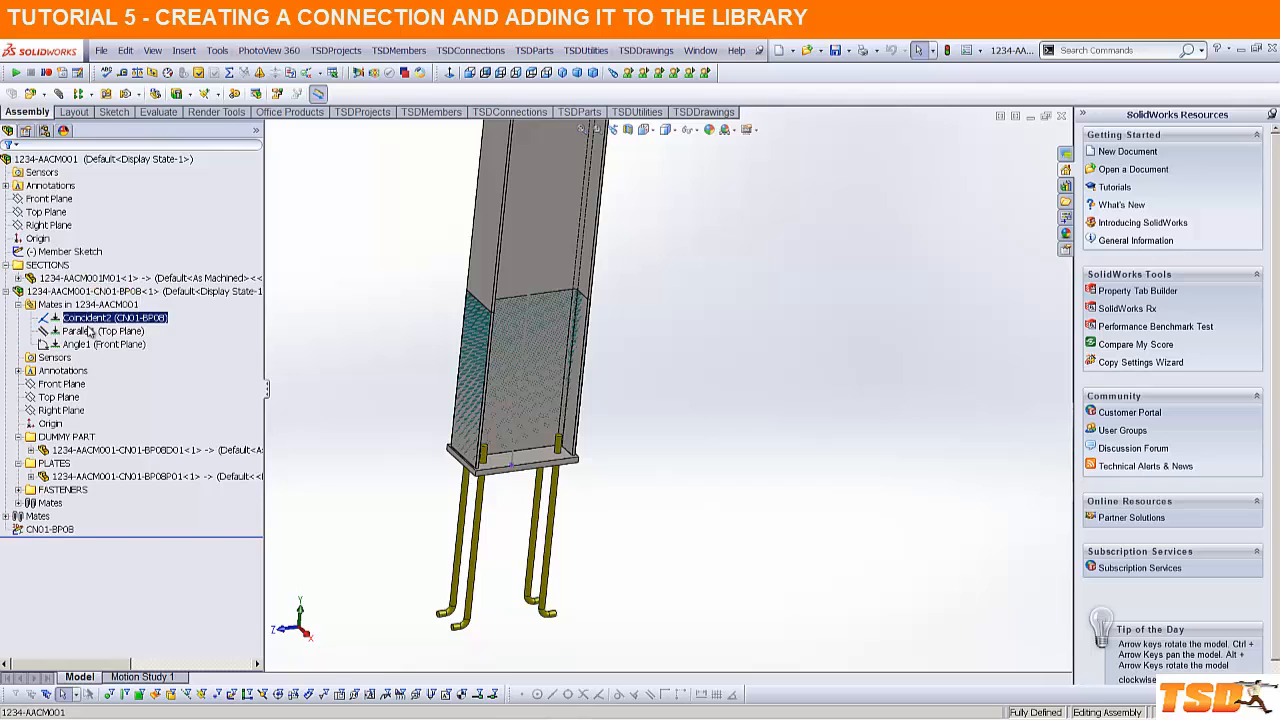
pyautogui.click(100, 331)
pyautogui.click(95, 344)
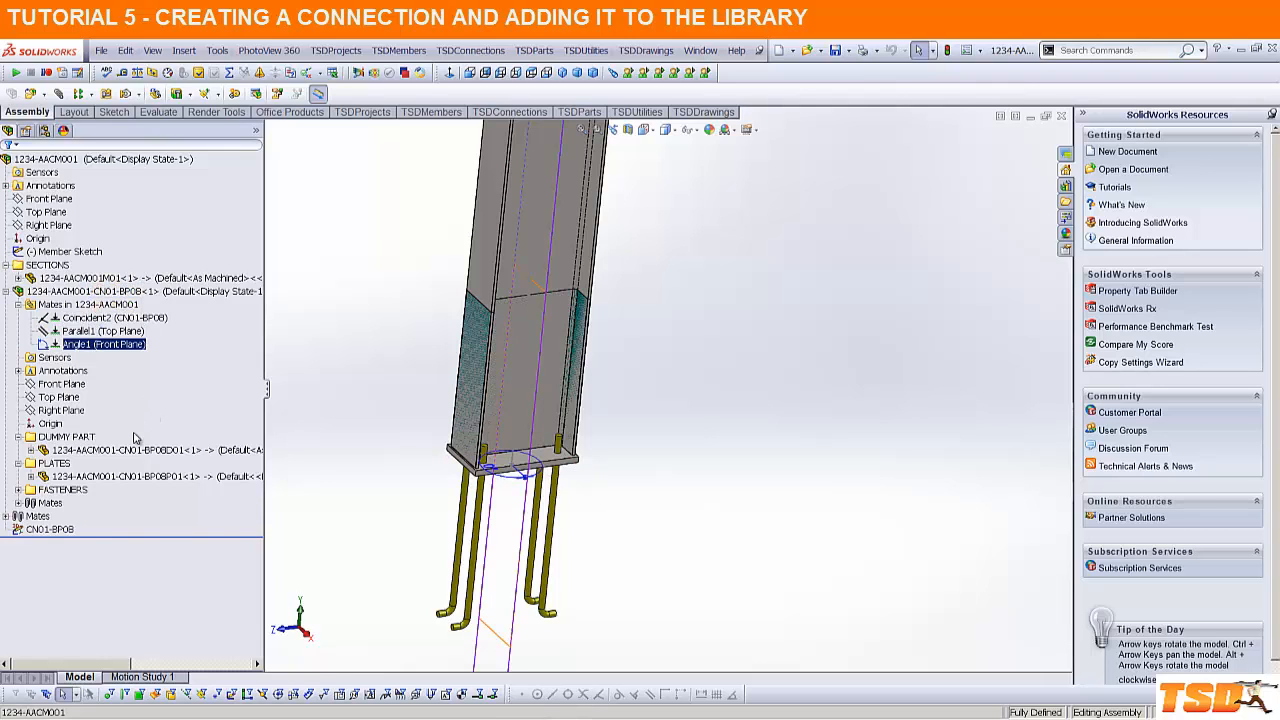
pyautogui.click(50, 531)
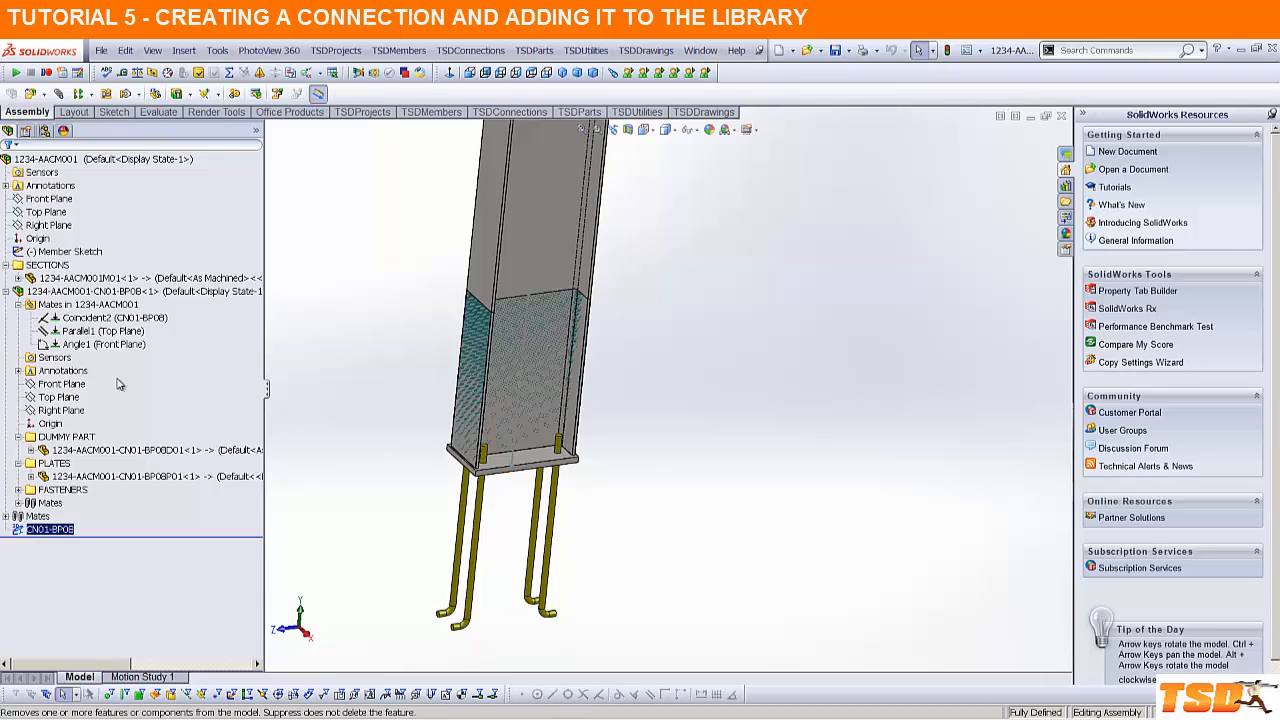
pyautogui.click(6, 291)
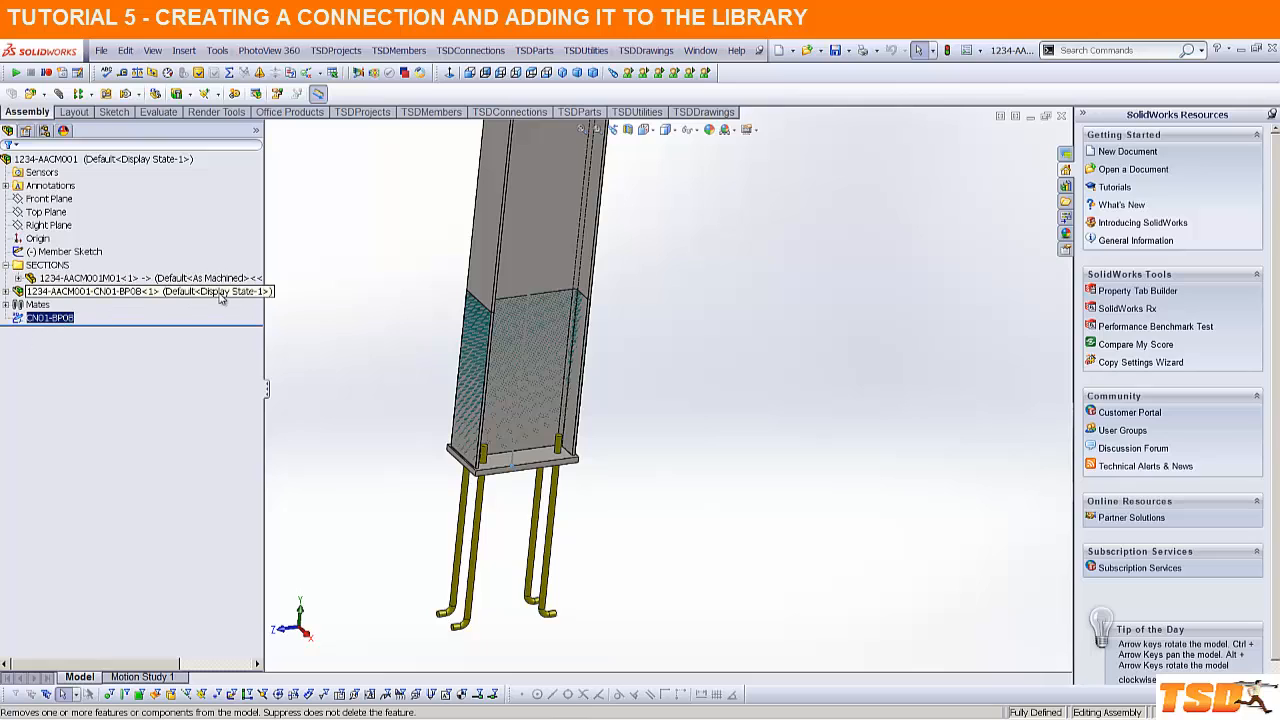
pyautogui.click(423, 228)
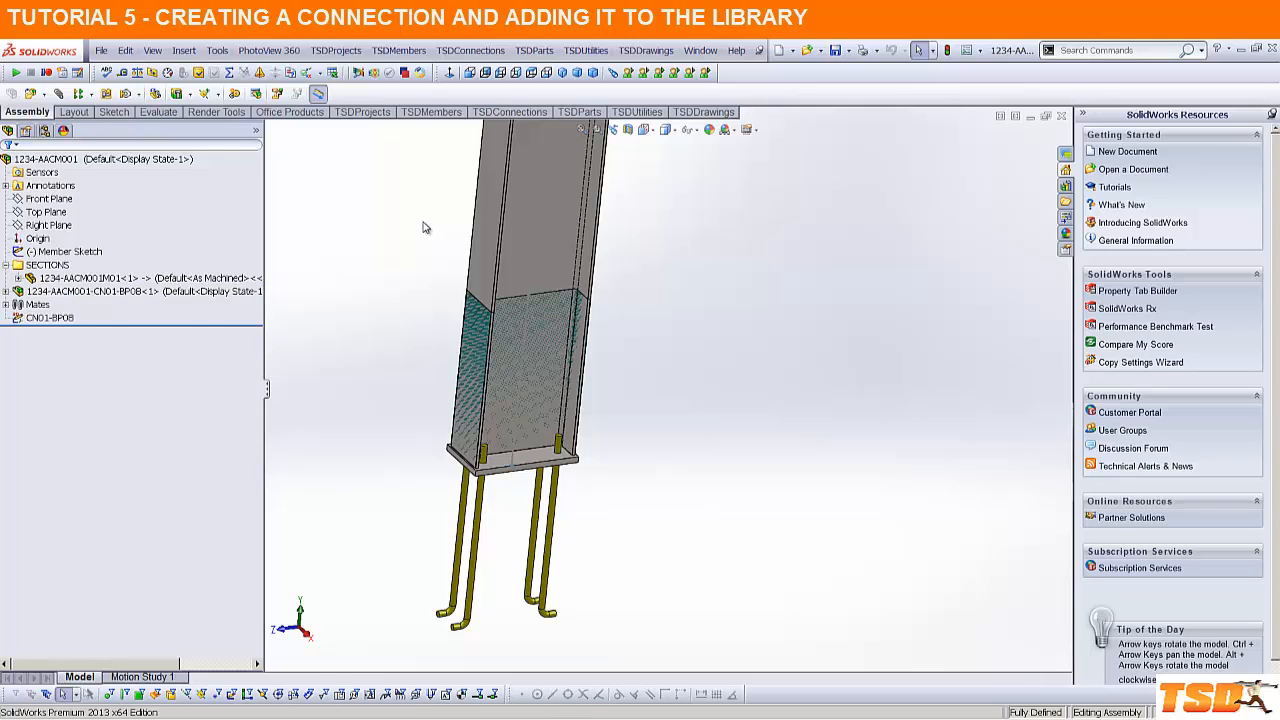